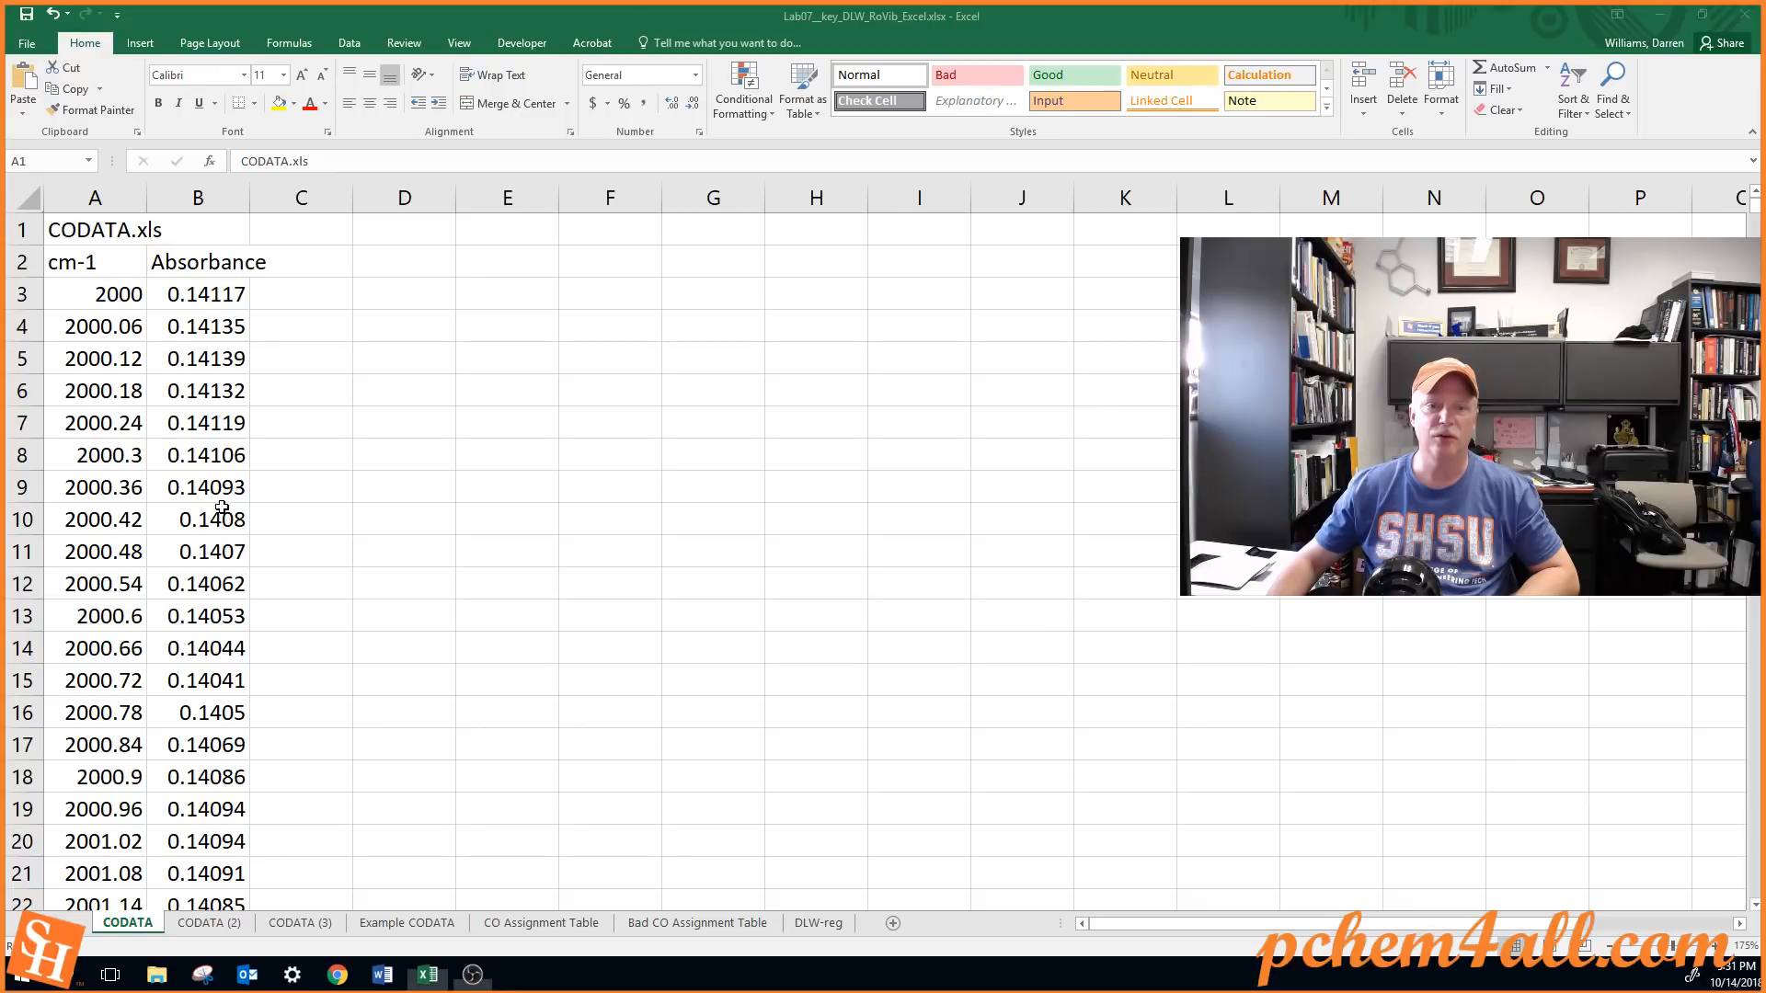
# Plot the cm-1 and Absorbance columns, from the headers in row 2 through row 4980, as a Scatter with Straight Lines chart
pyautogui.scroll(-9, 218, 512)
pyautogui.scroll(9, 215, 511)
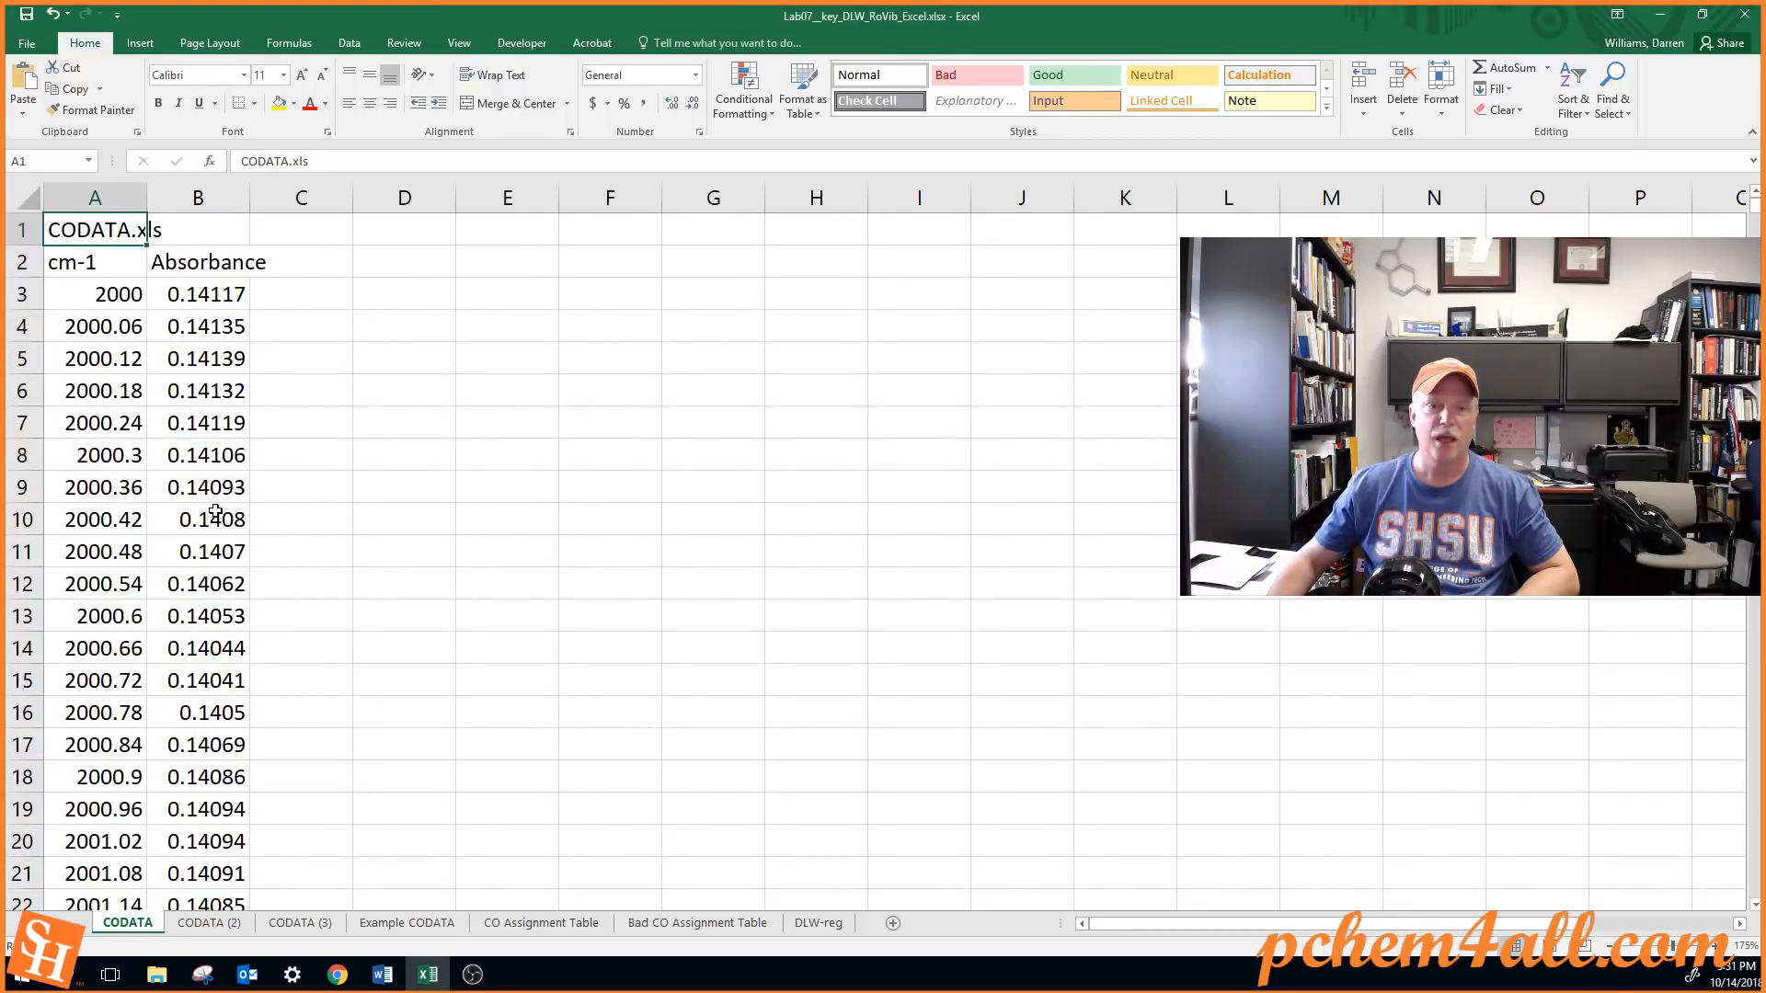
pyautogui.click(109, 266)
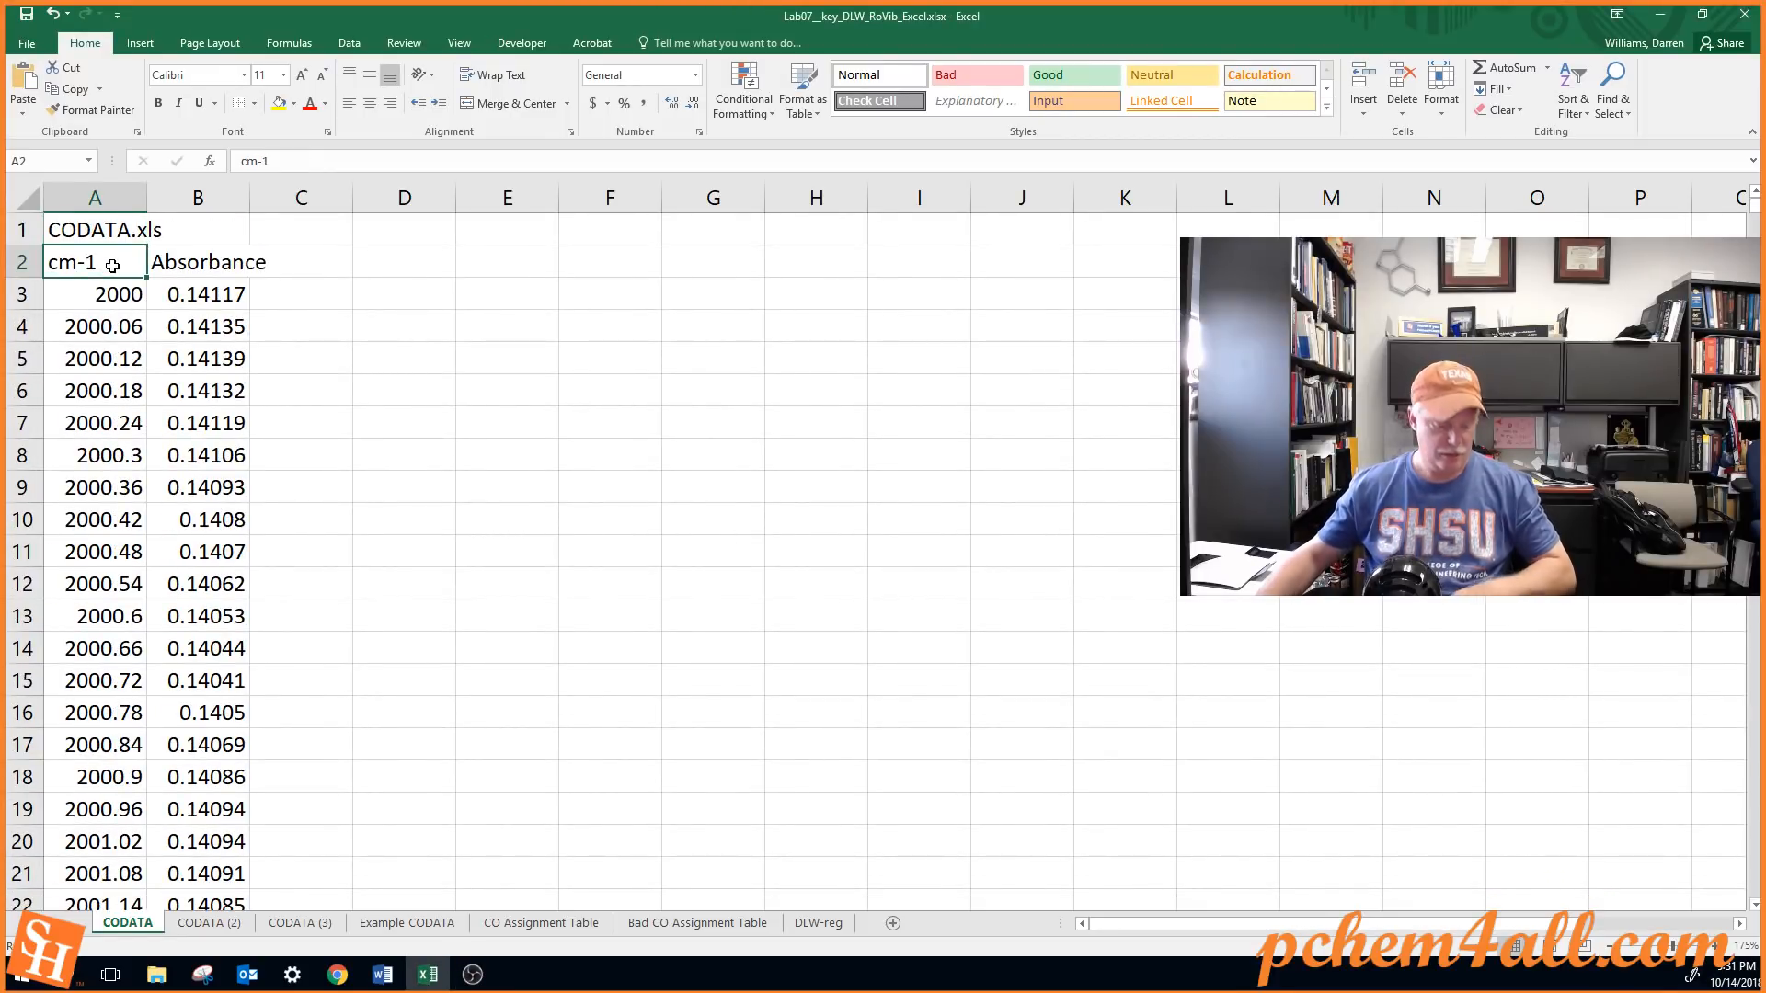
pyautogui.hotkey('shift', 'Right')
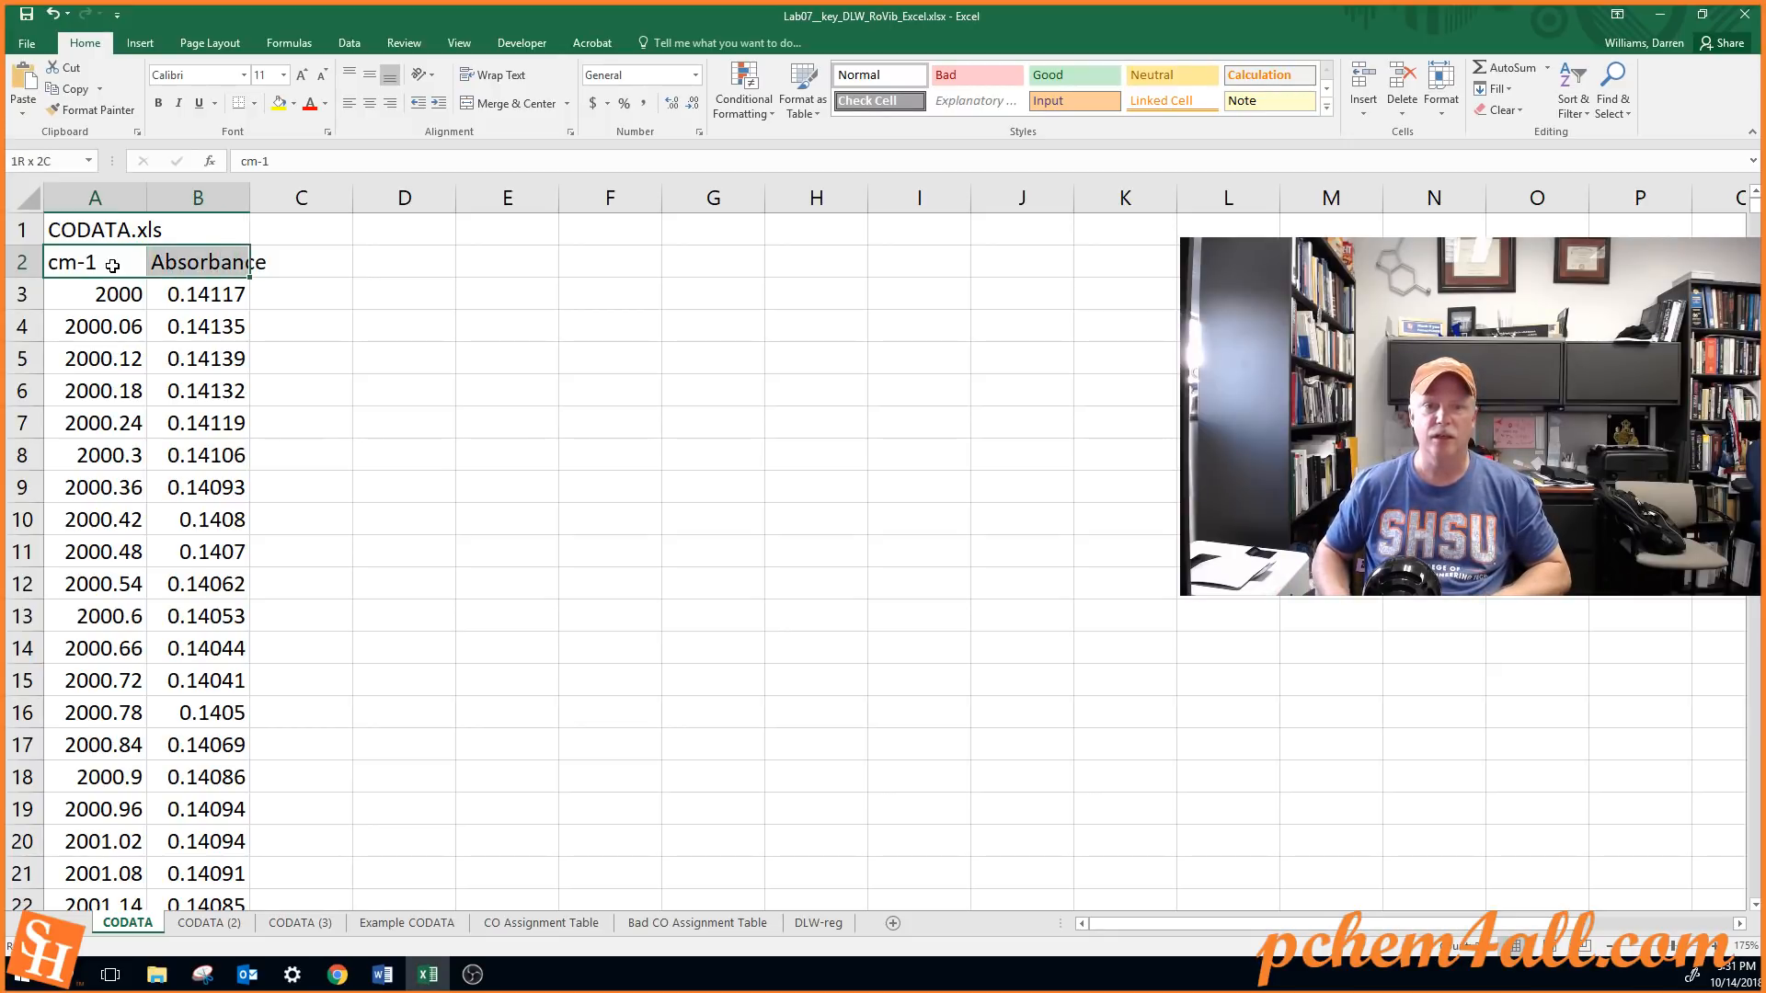
pyautogui.hotkey('ctrl', 'shift', 'Down')
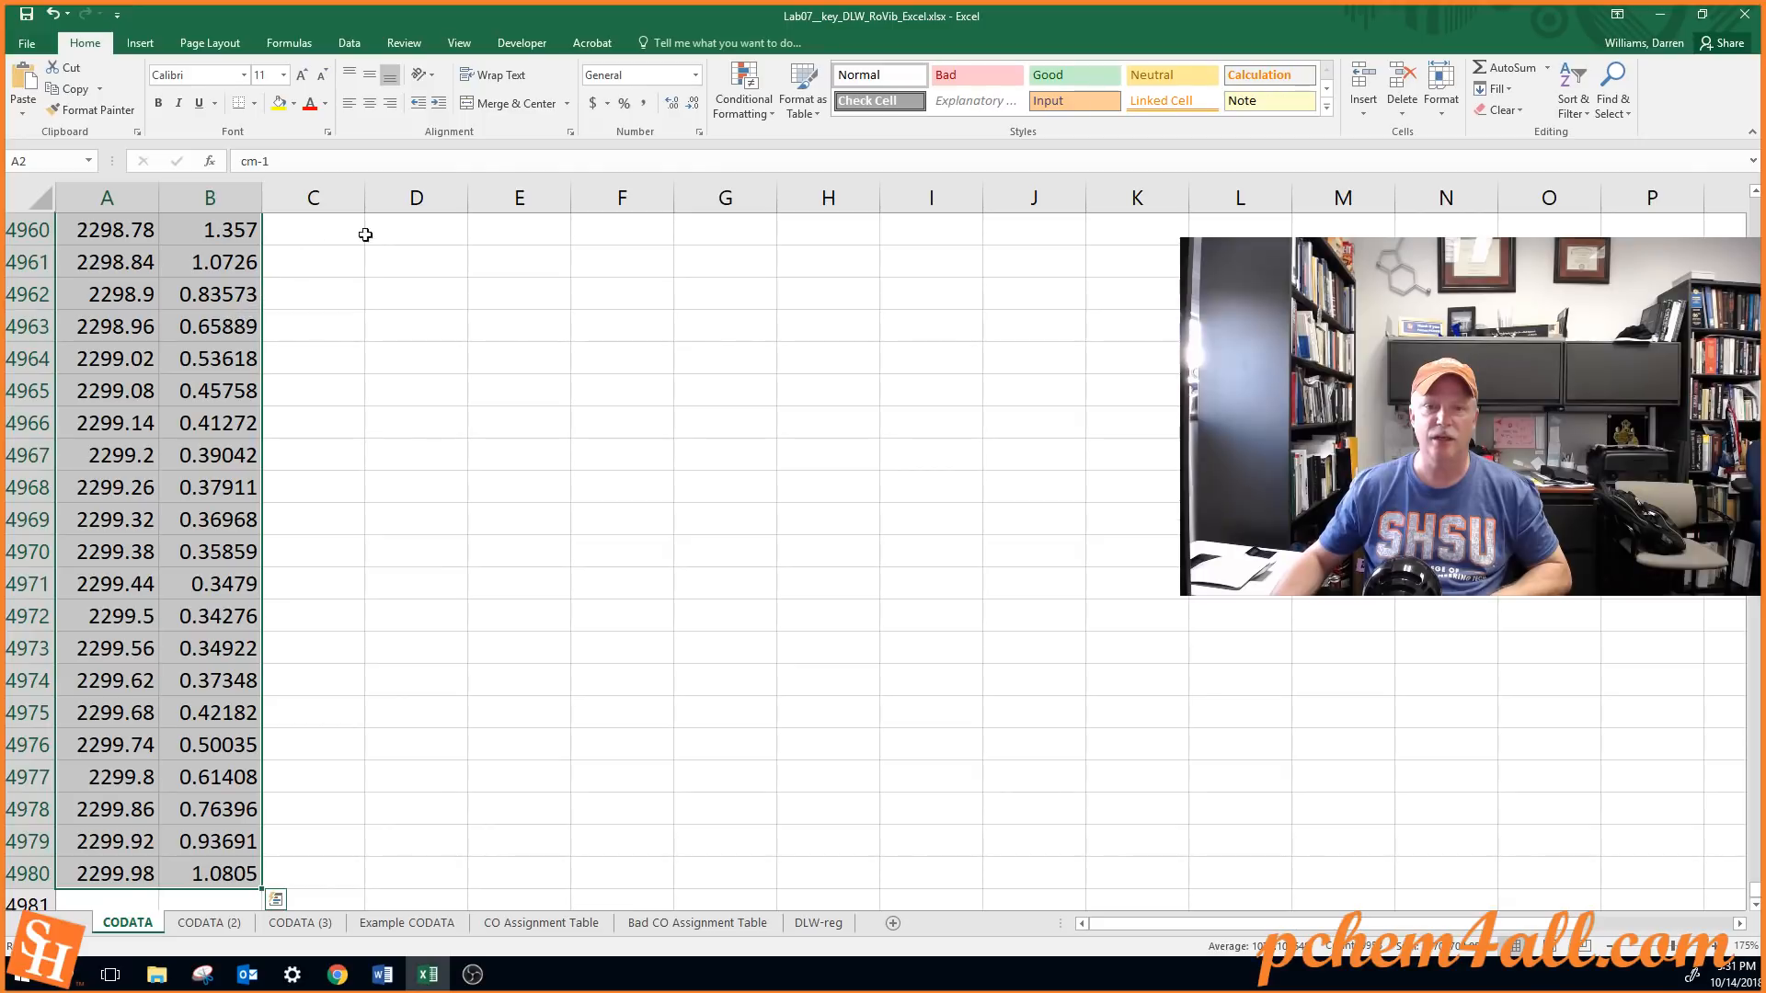
pyautogui.click(140, 43)
pyautogui.click(728, 109)
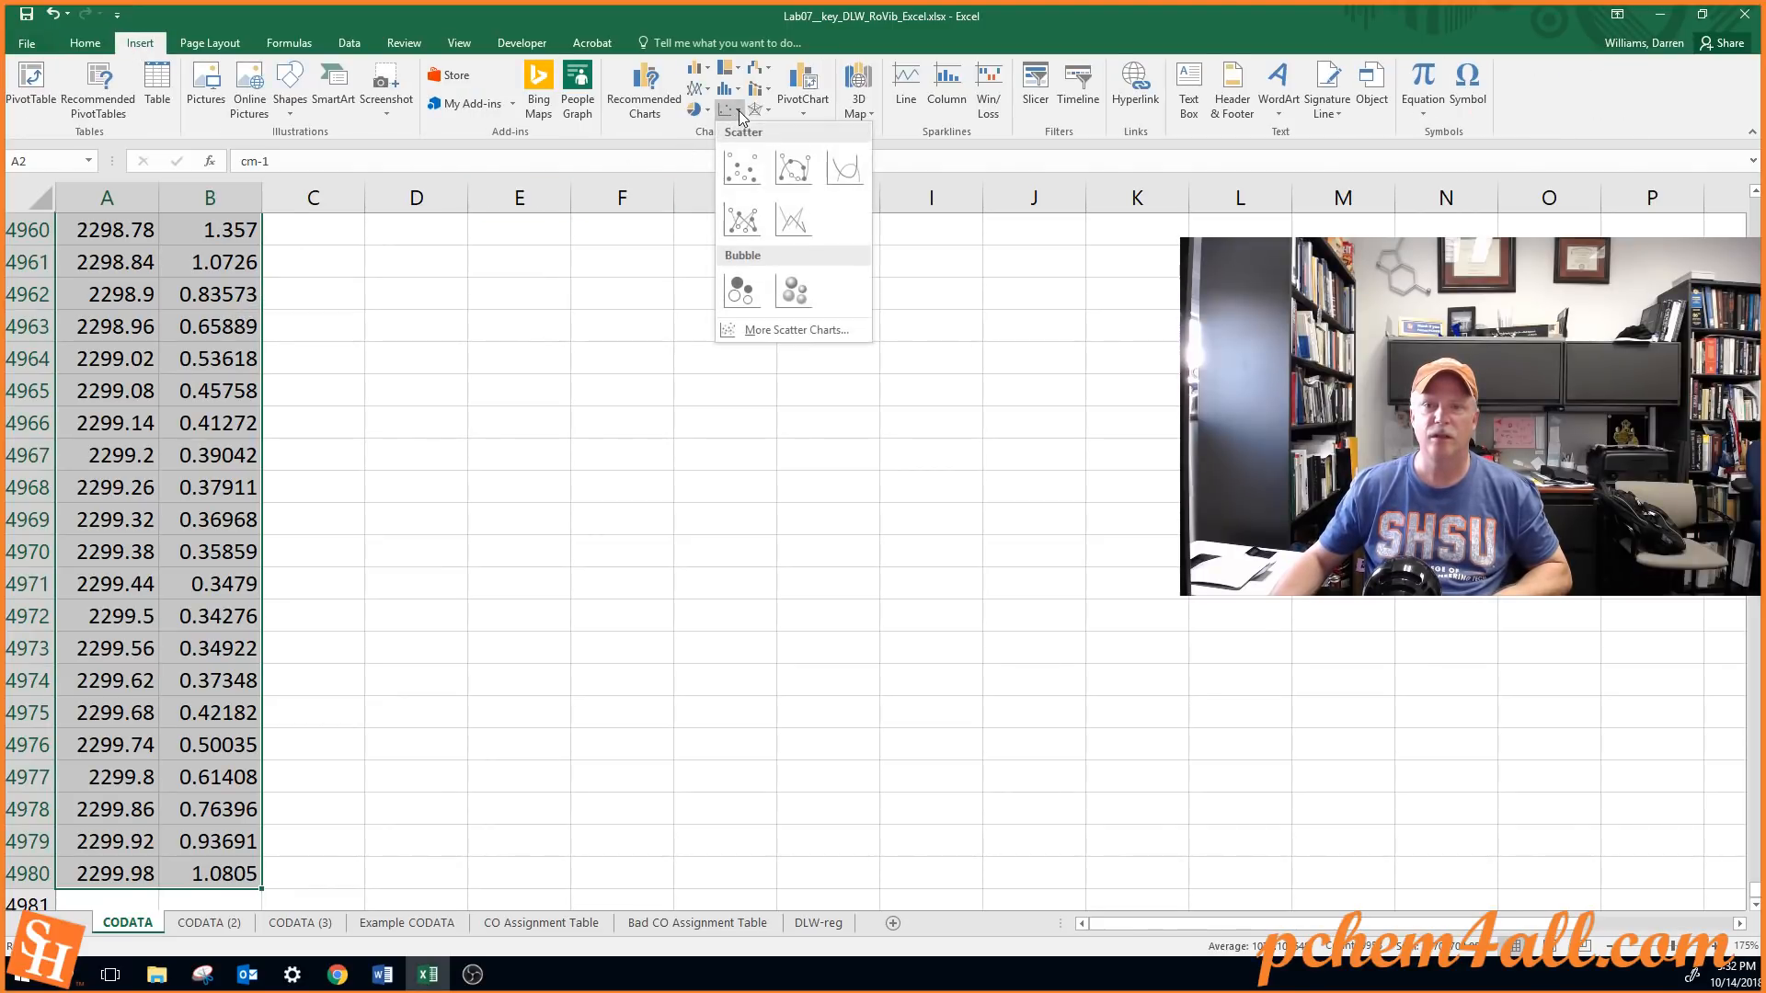
pyautogui.click(798, 227)
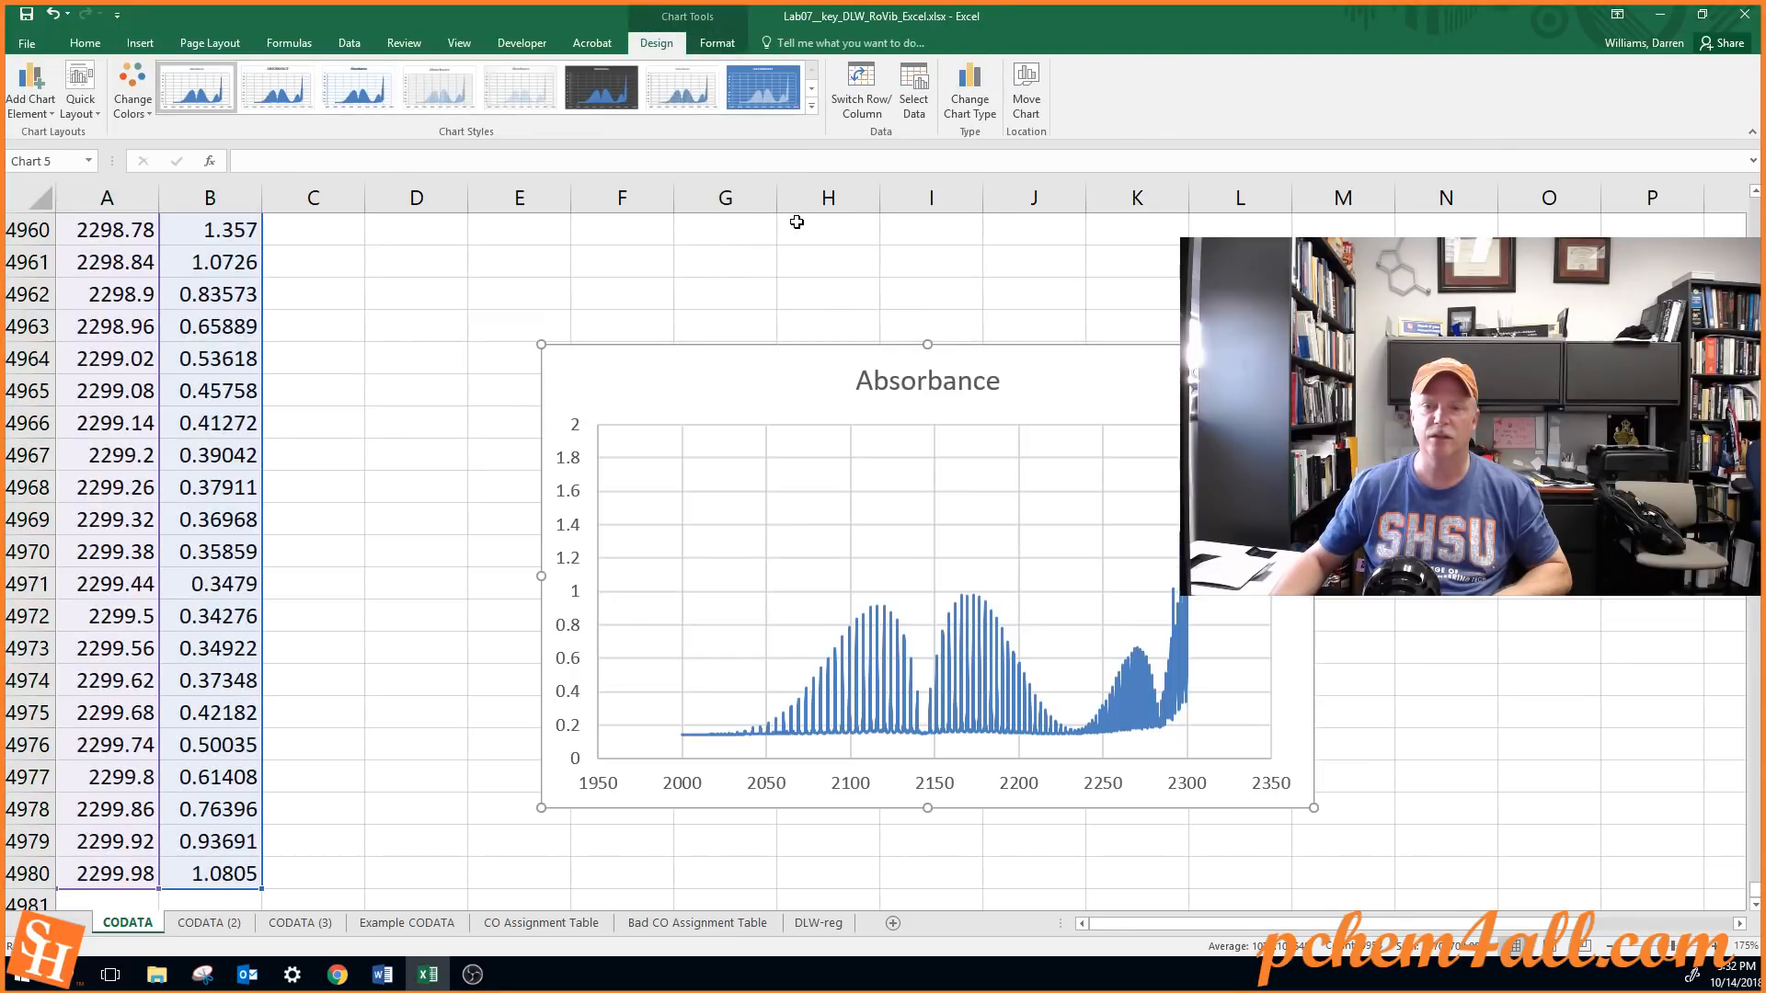
# Relocate the Absorbance chart from the end of the data to the start of the sheet, beside the data columns
pyautogui.moveTo(702, 359); pyautogui.dragTo(449, 372)
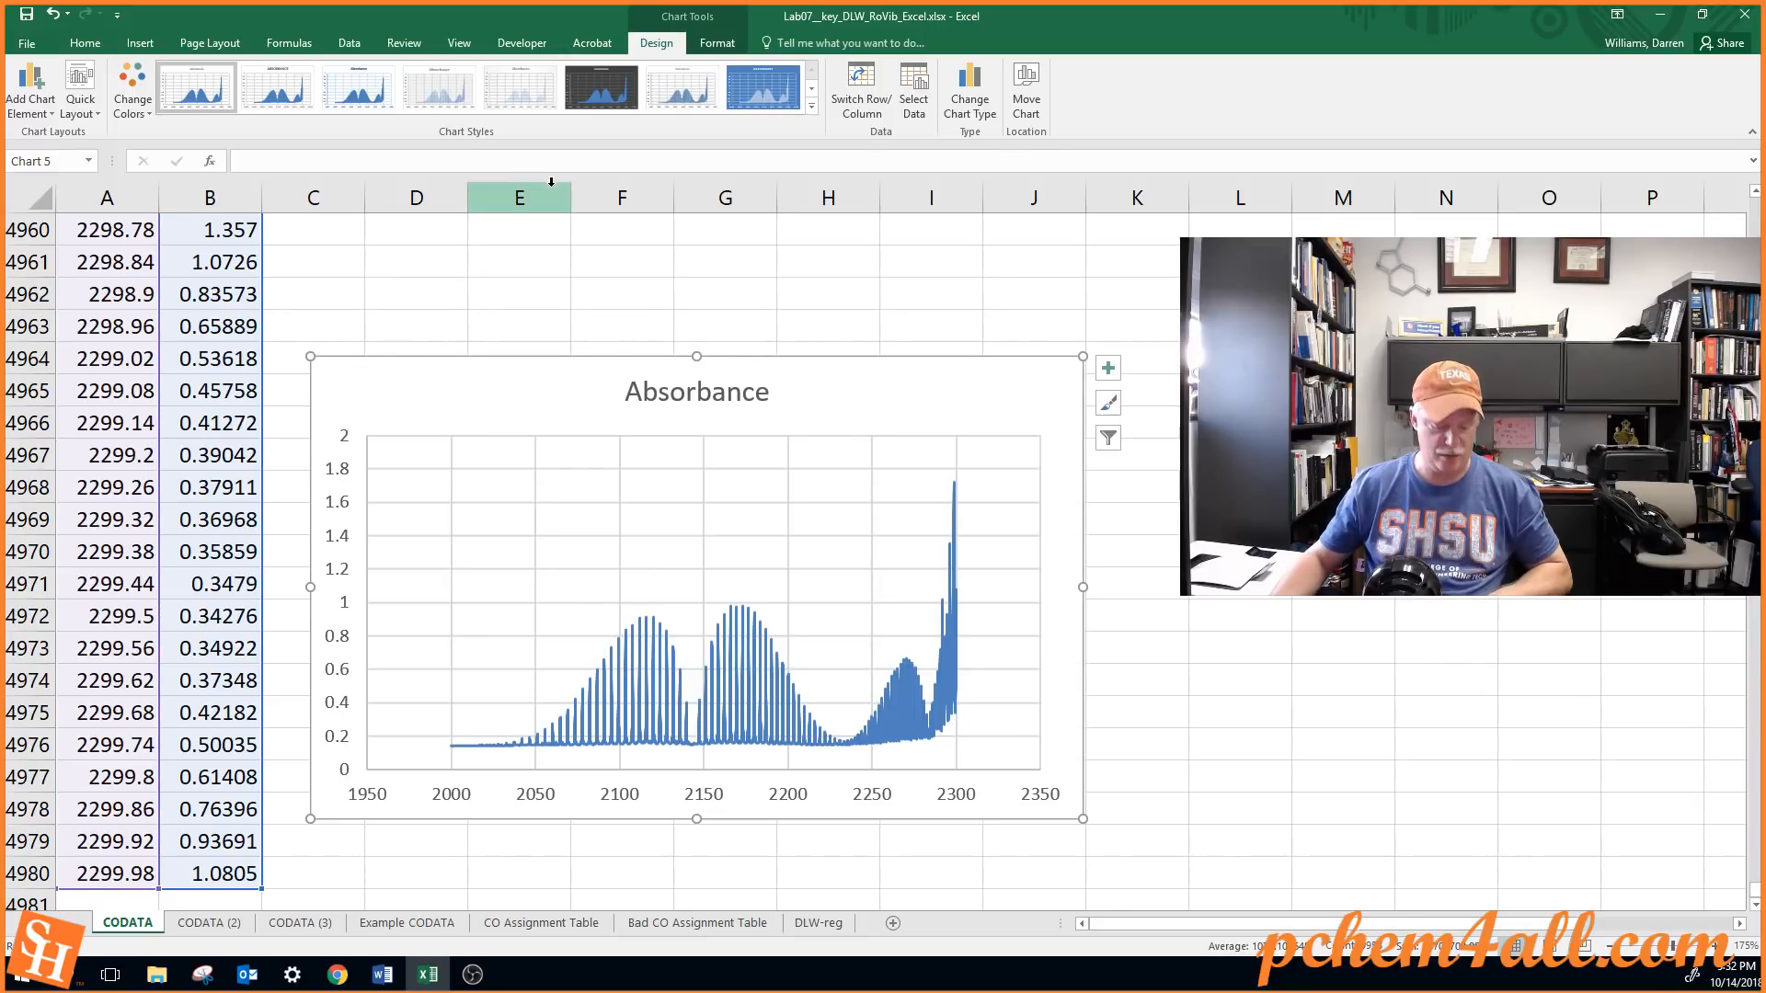
pyautogui.press('Delete')
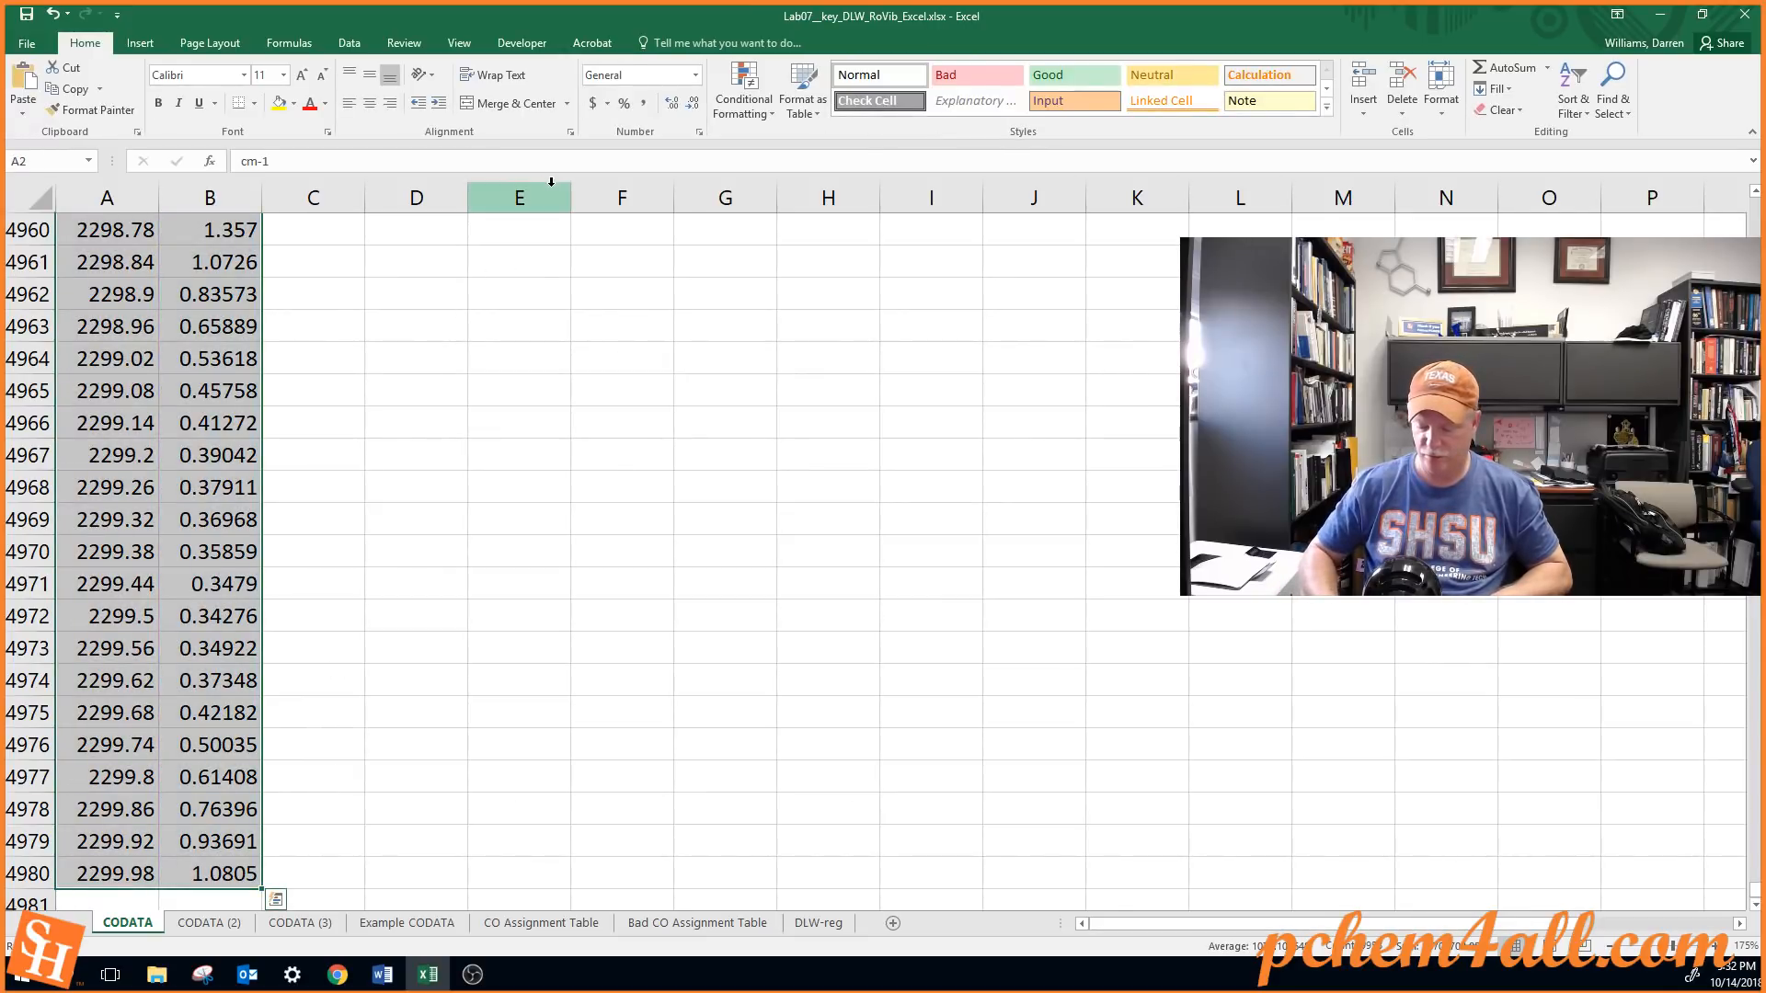
pyautogui.hotkey('ctrl', 'Home')
pyautogui.hotkey('ctrl', 'z')
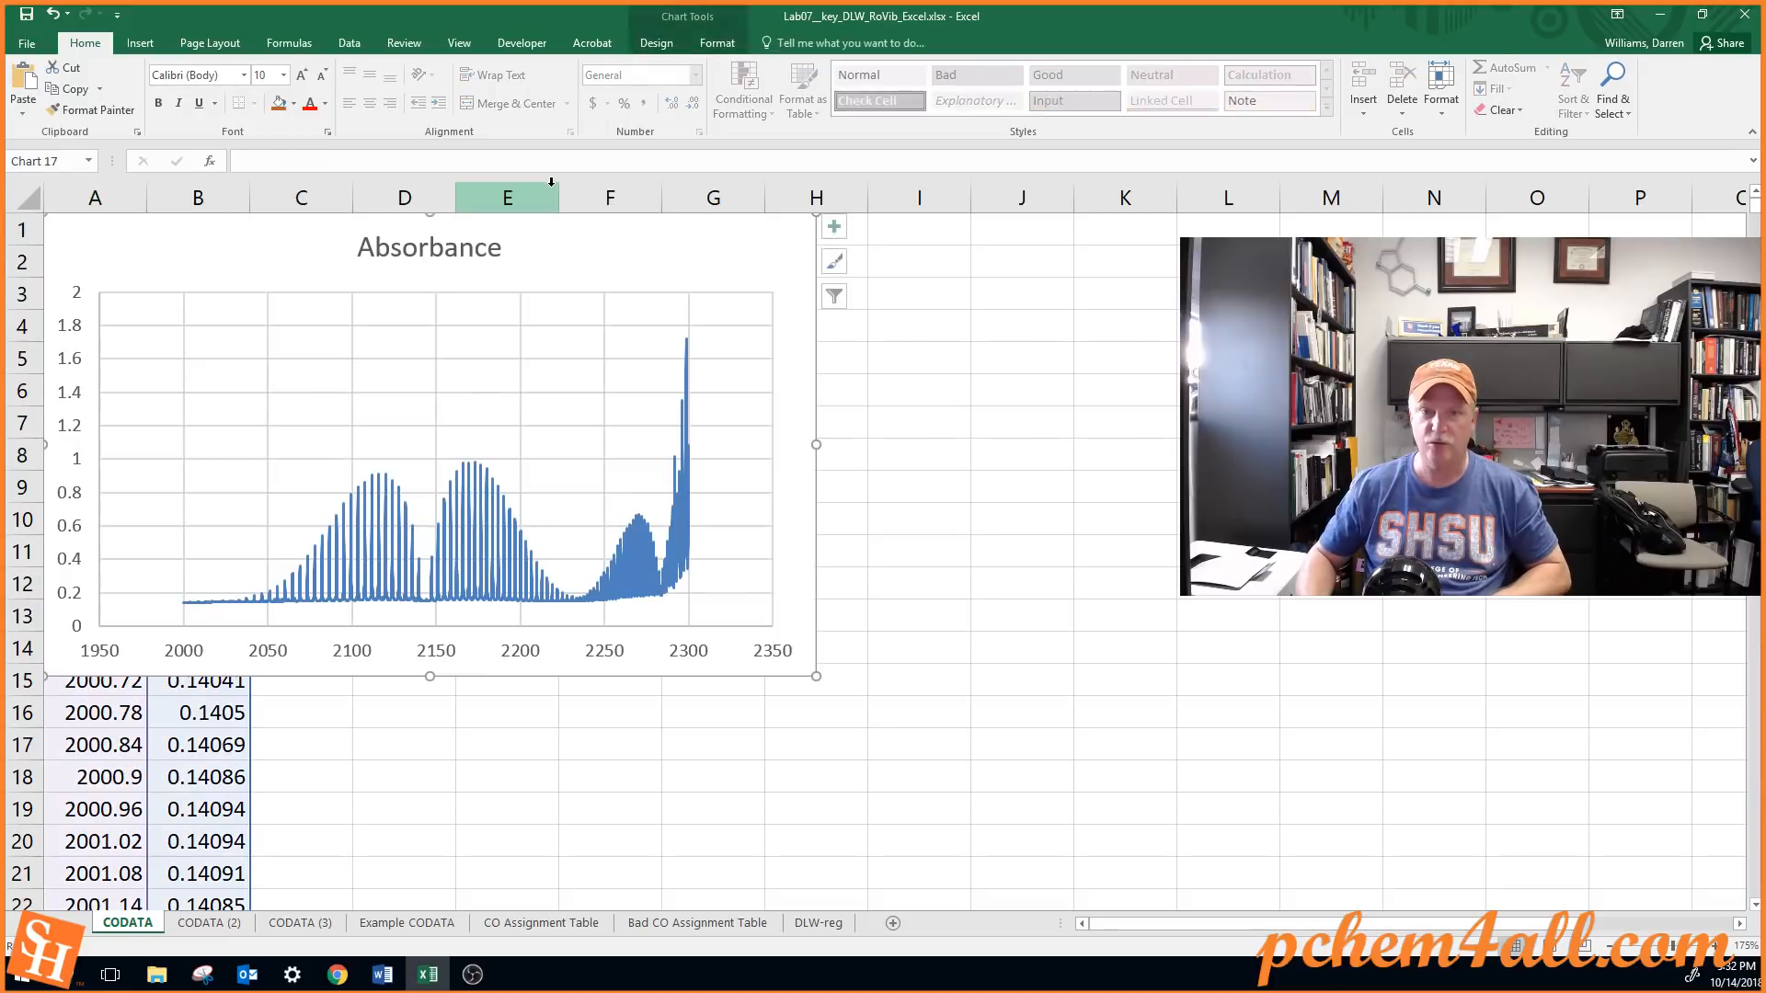
pyautogui.moveTo(762, 251)
pyautogui.mouseDown()
pyautogui.moveTo(957, 383)
pyautogui.moveTo(1057, 415)
pyautogui.mouseUp()
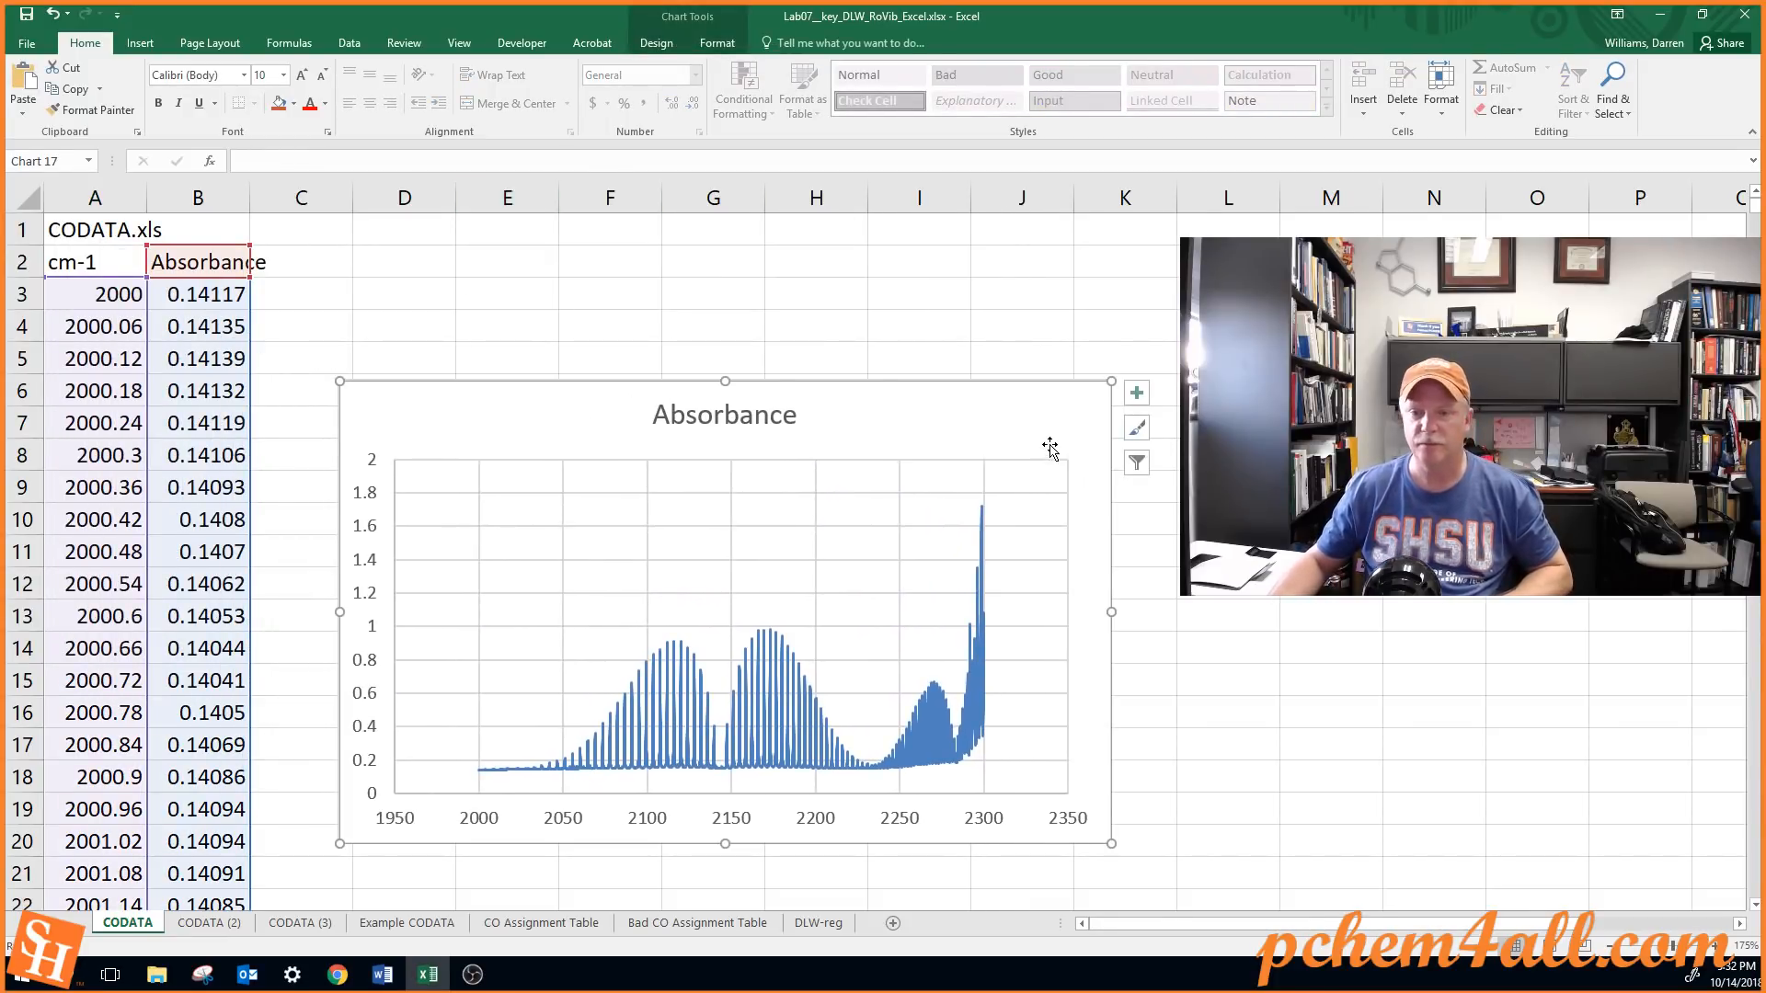
# Set the Absorbance series line weight to ¼ pt and move the chart farther away from the data columns
pyautogui.click(938, 729)
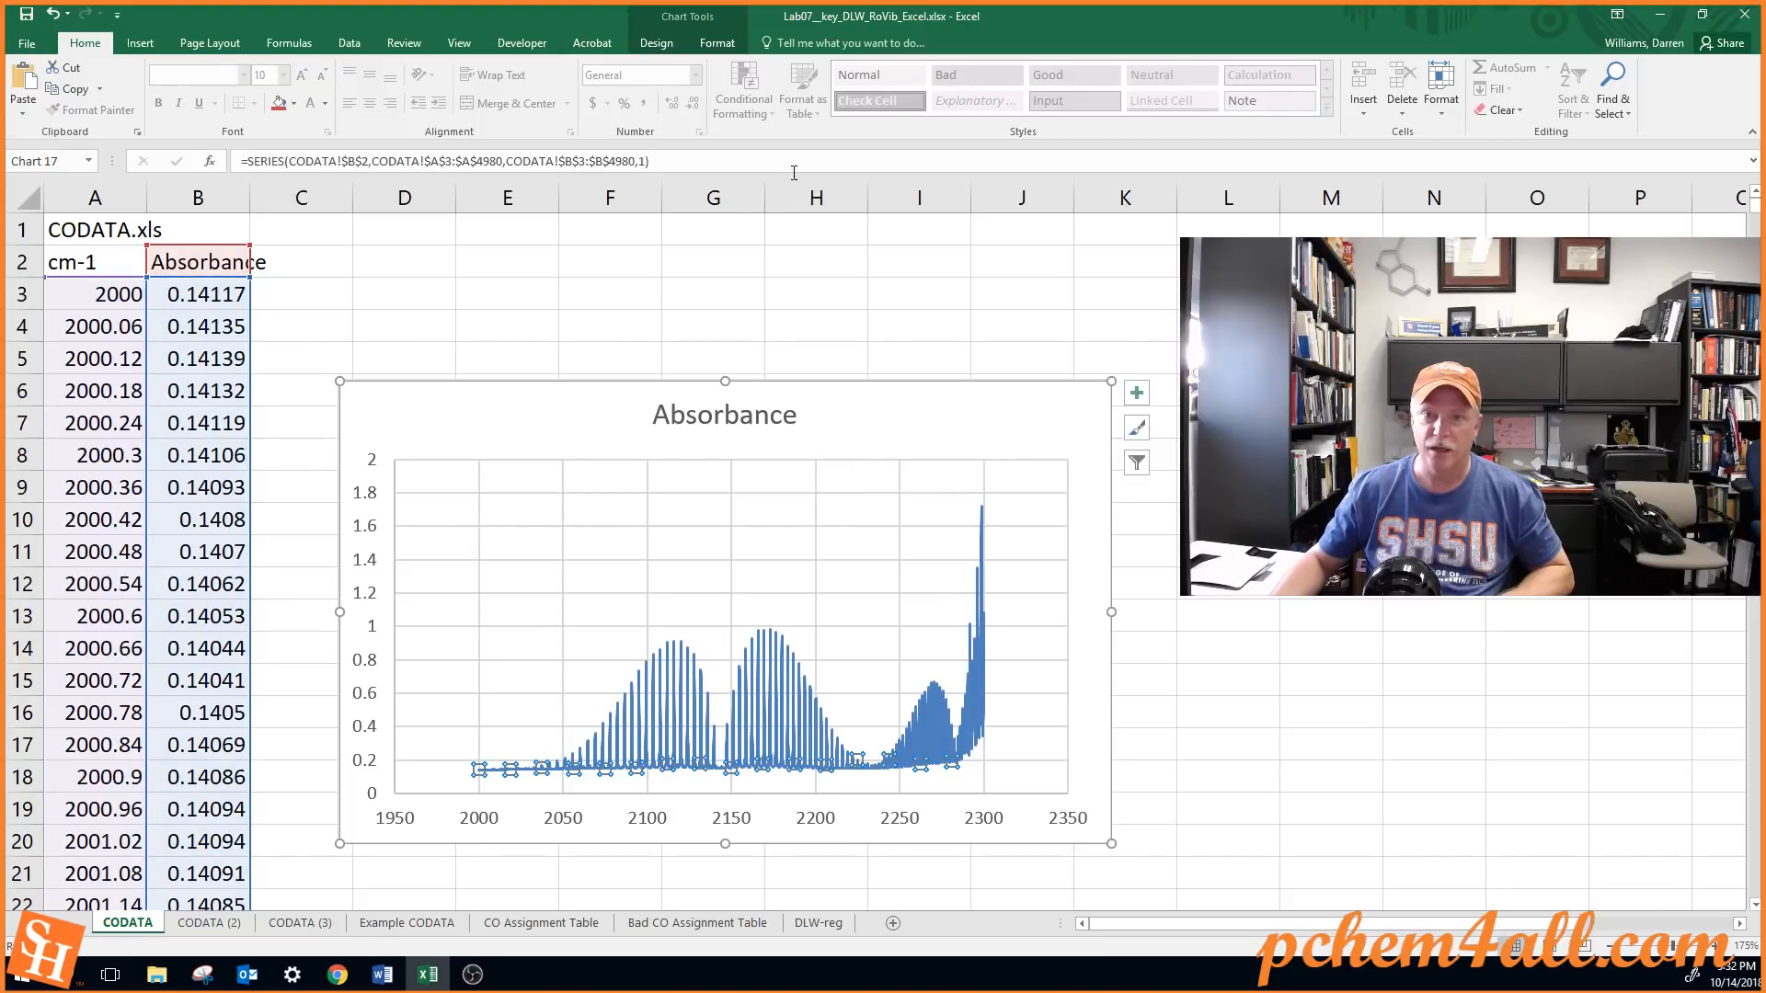
pyautogui.click(664, 43)
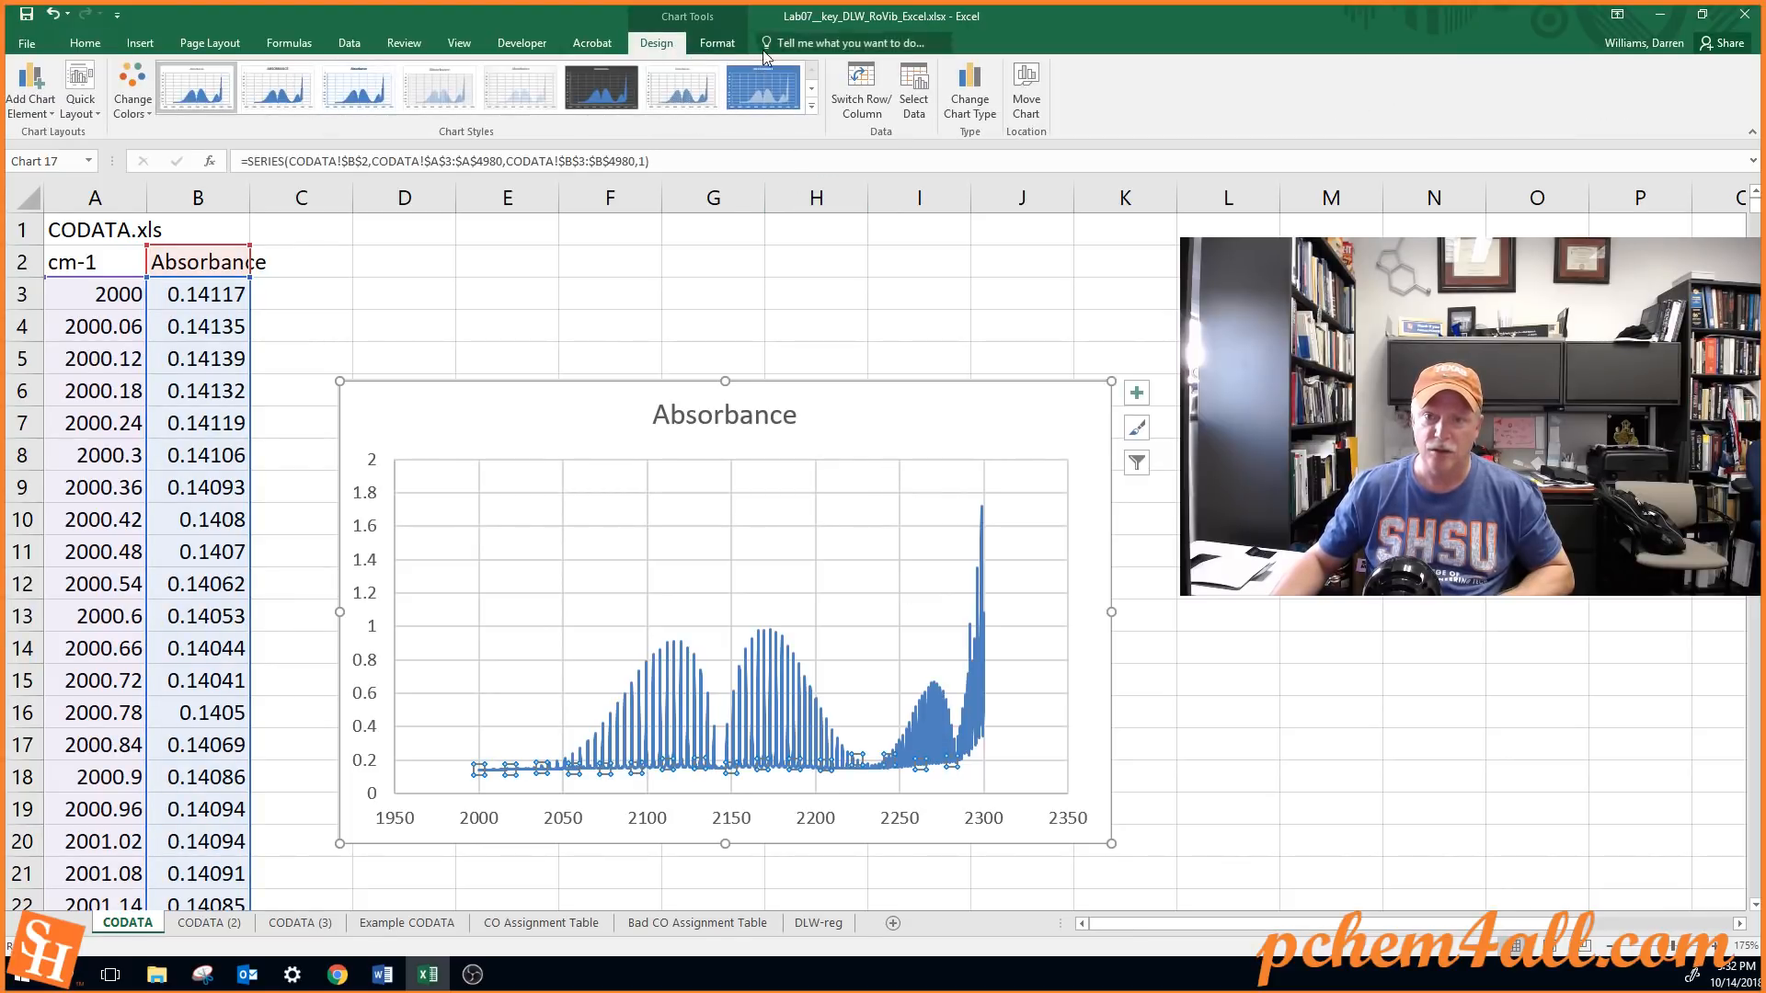
pyautogui.click(734, 43)
pyautogui.click(741, 89)
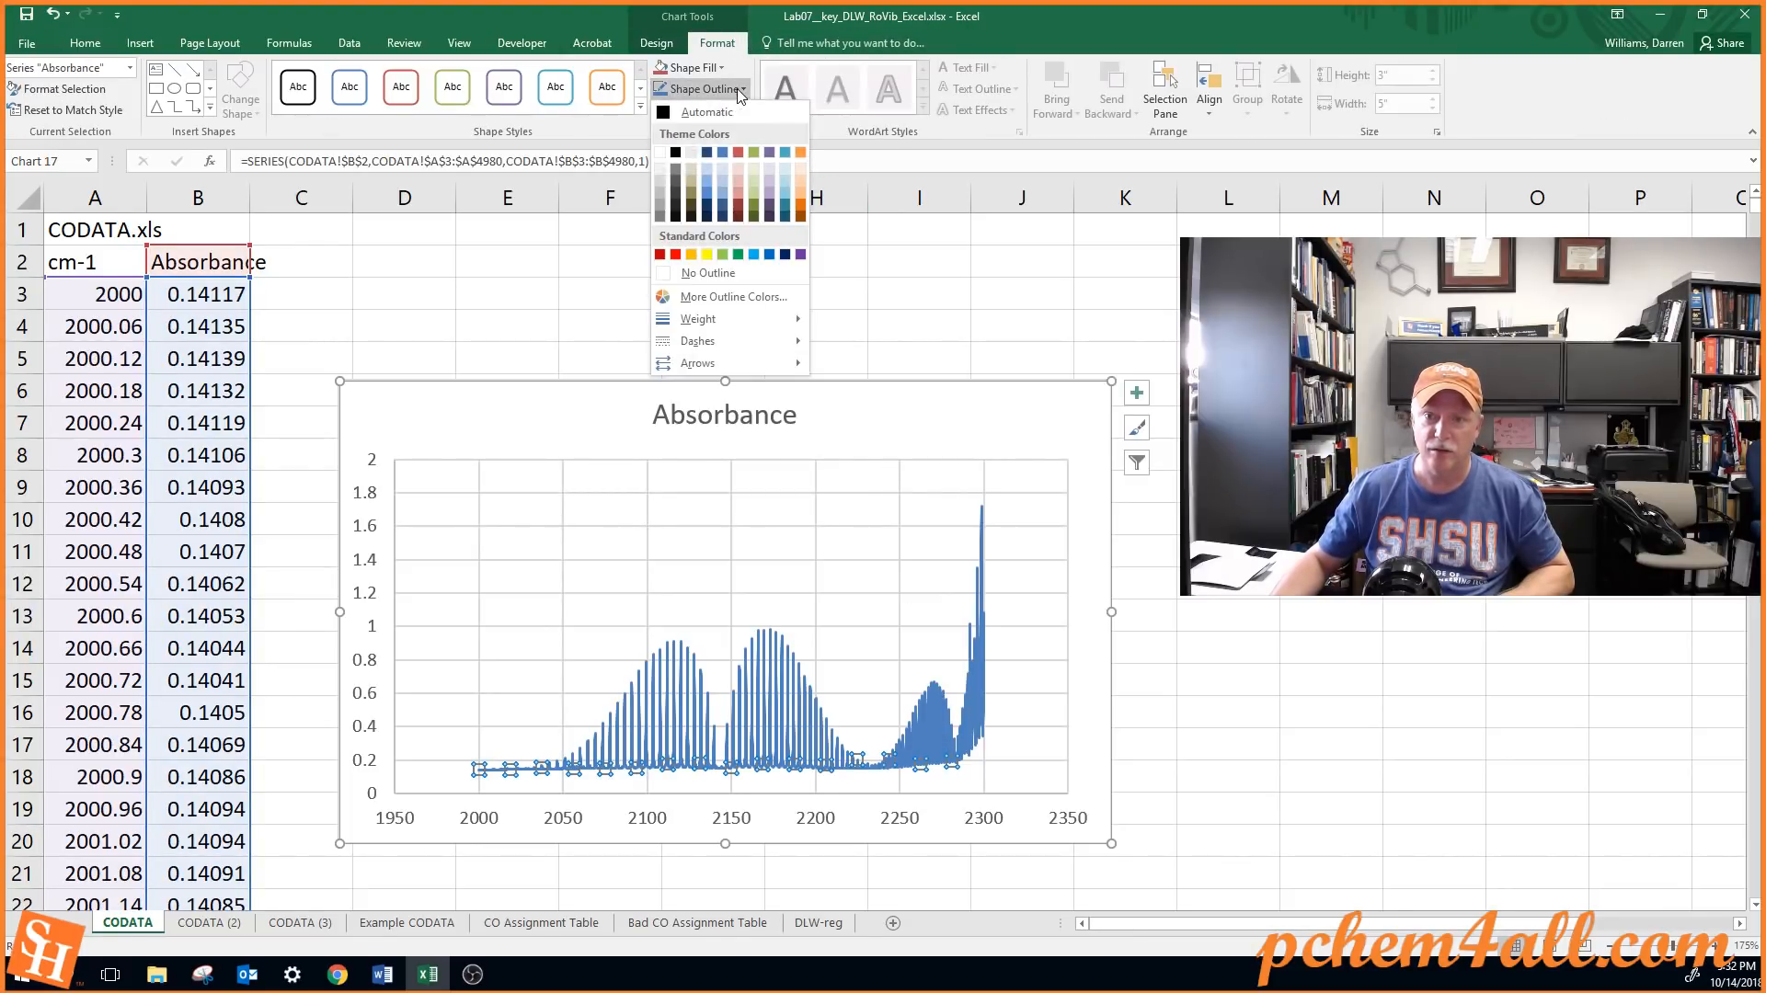
pyautogui.moveTo(773, 320)
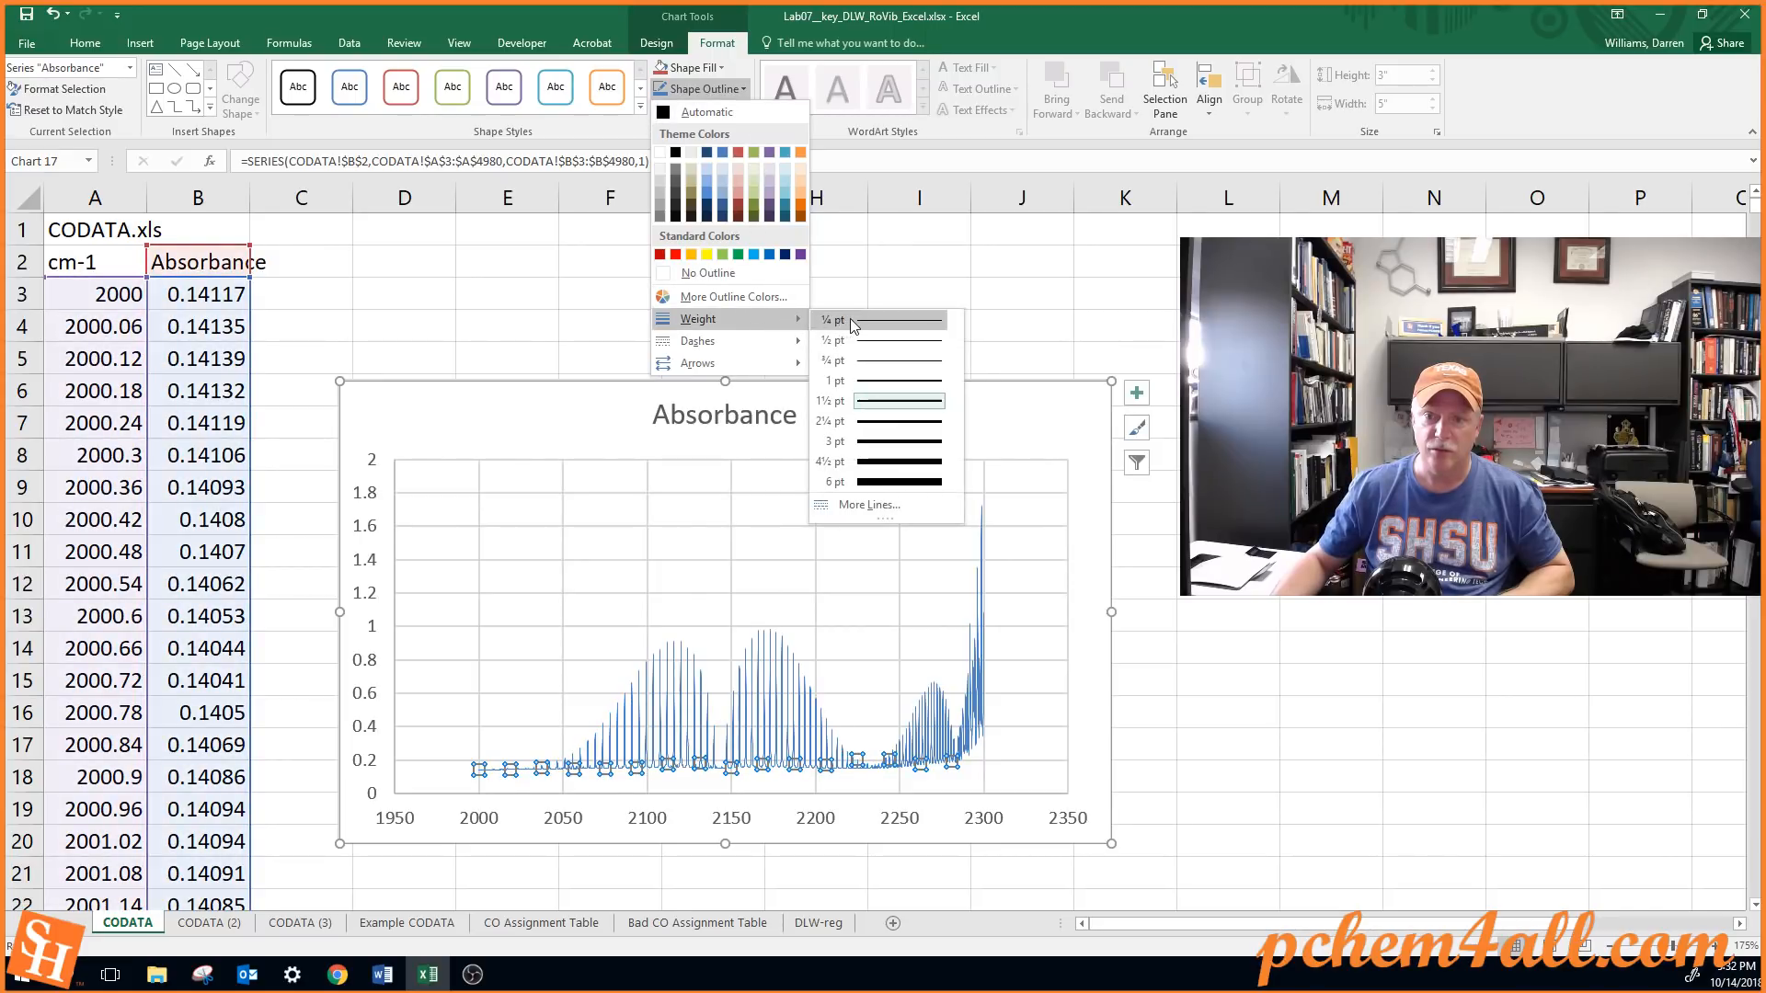
pyautogui.click(853, 322)
pyautogui.click(852, 532)
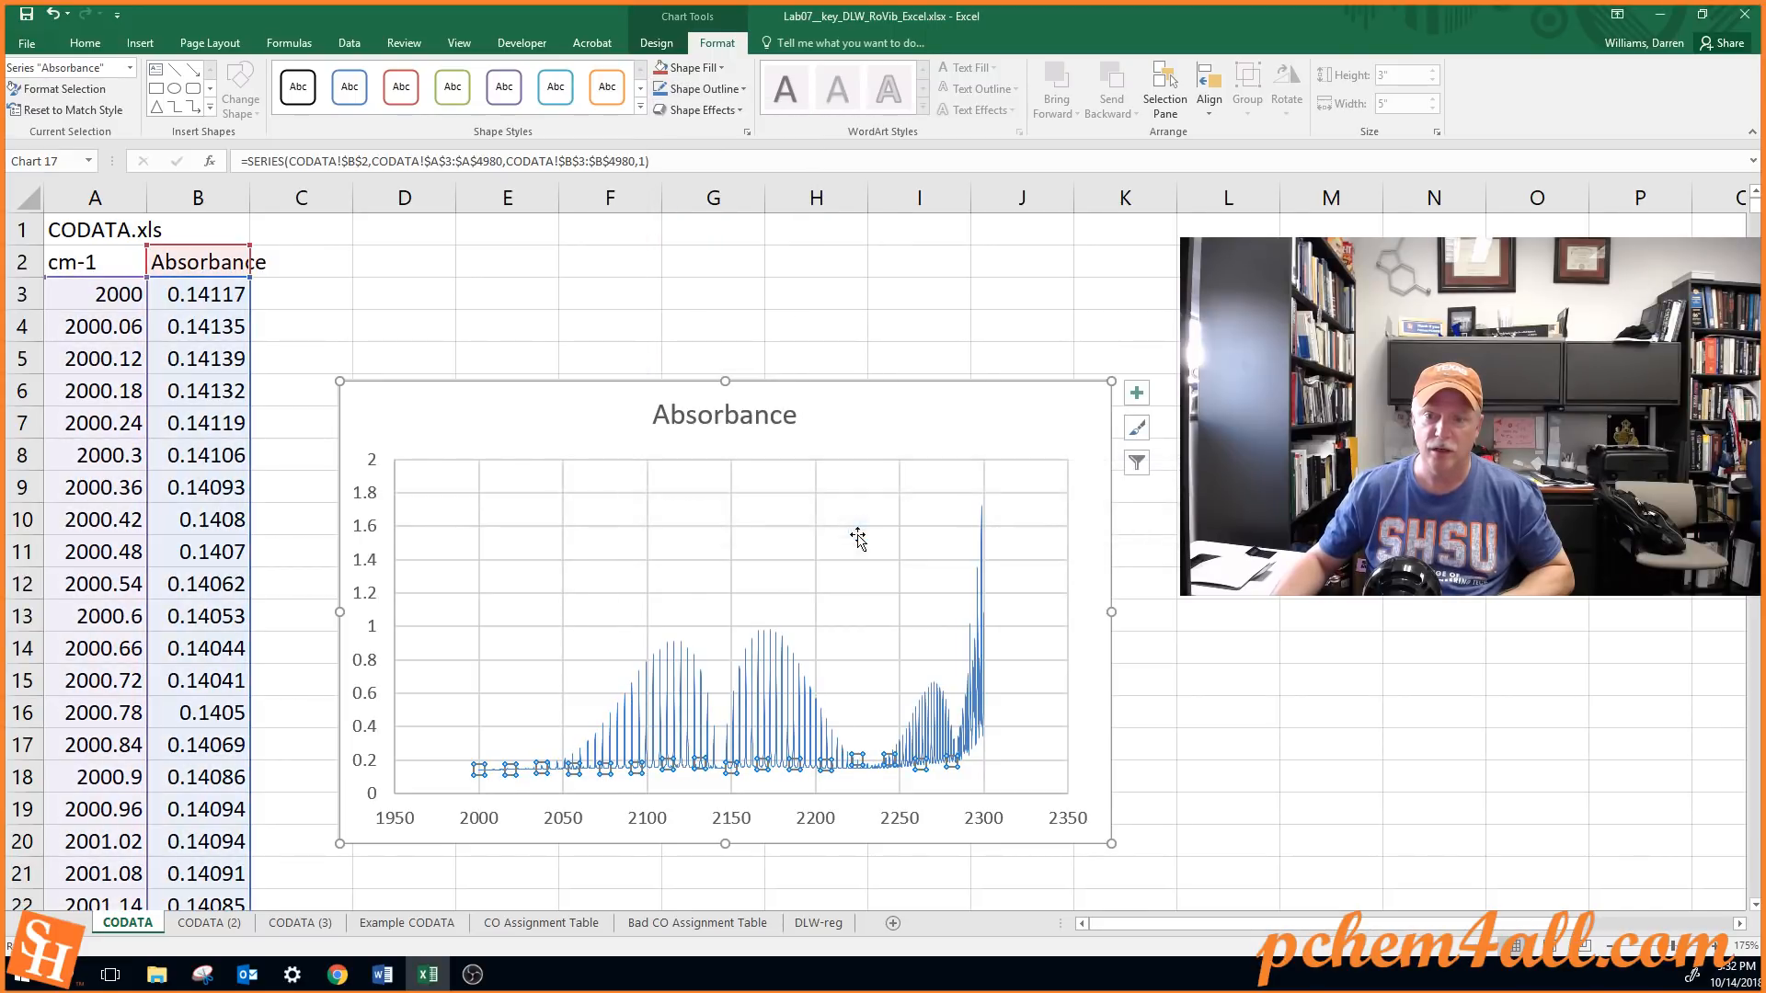
pyautogui.click(1012, 416)
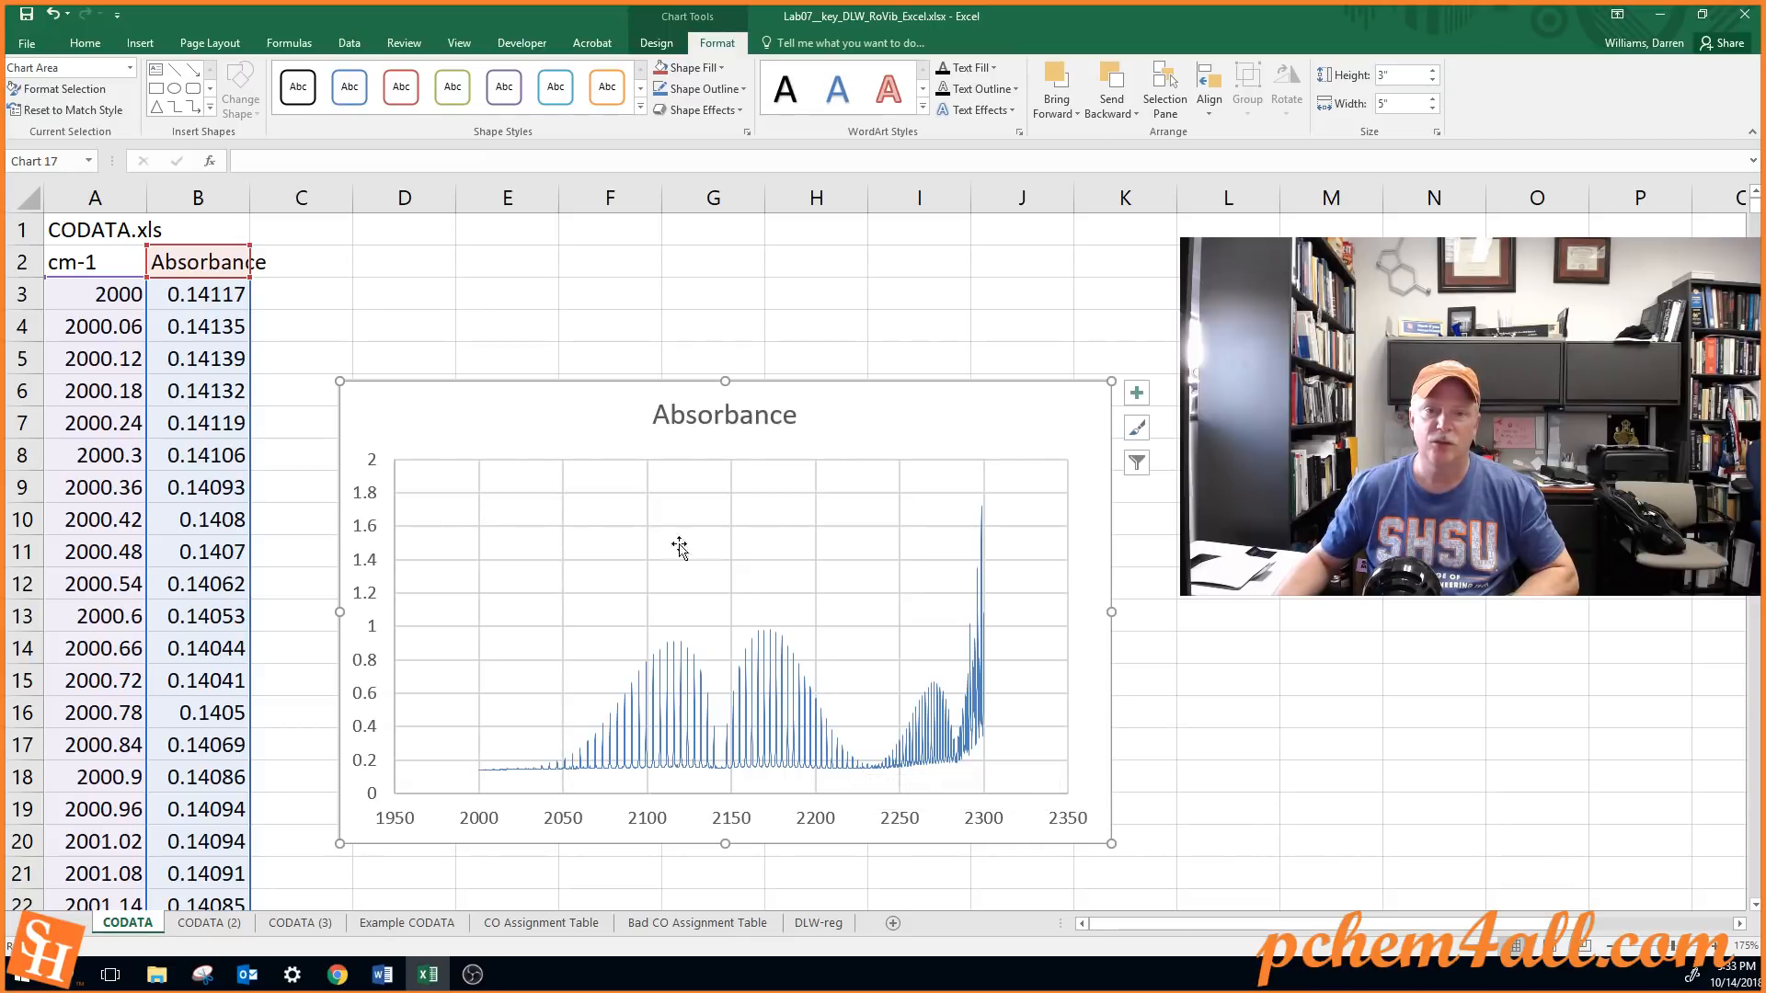
pyautogui.moveTo(504, 400); pyautogui.dragTo(733, 379)
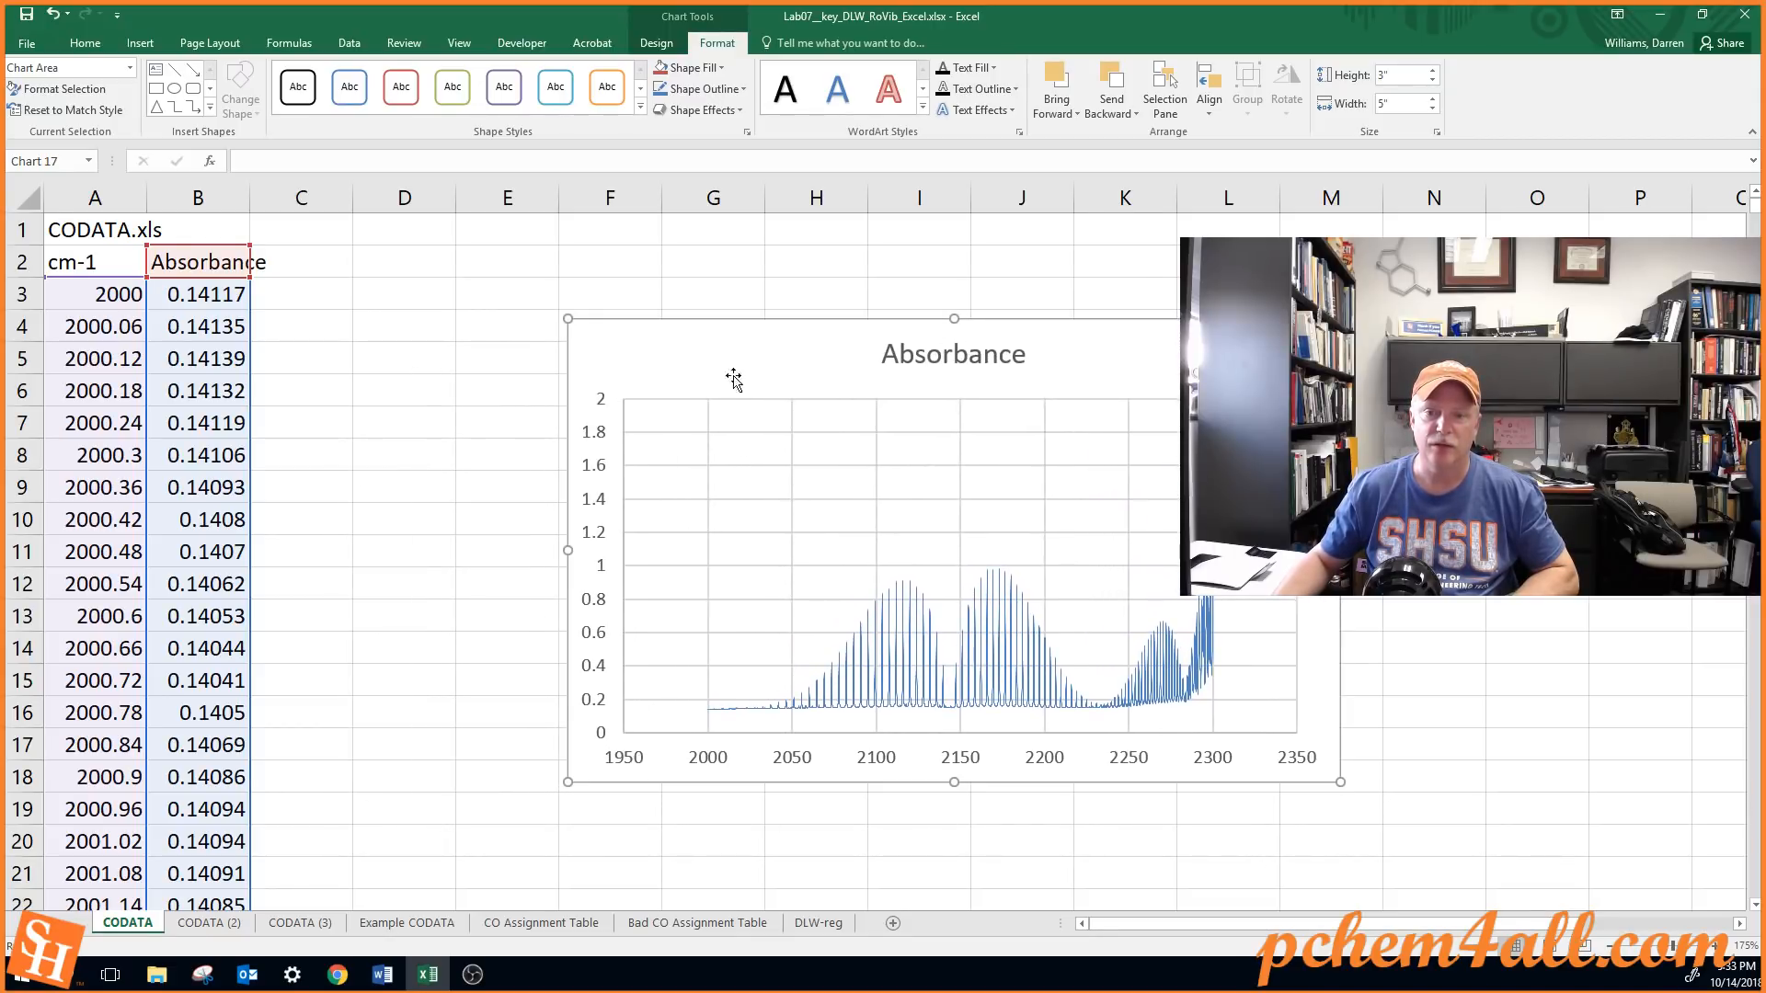
# Inspect individual data points on the peaks of the chart's first band, selecting the peak near 2090 cm-1
pyautogui.moveTo(860, 637)
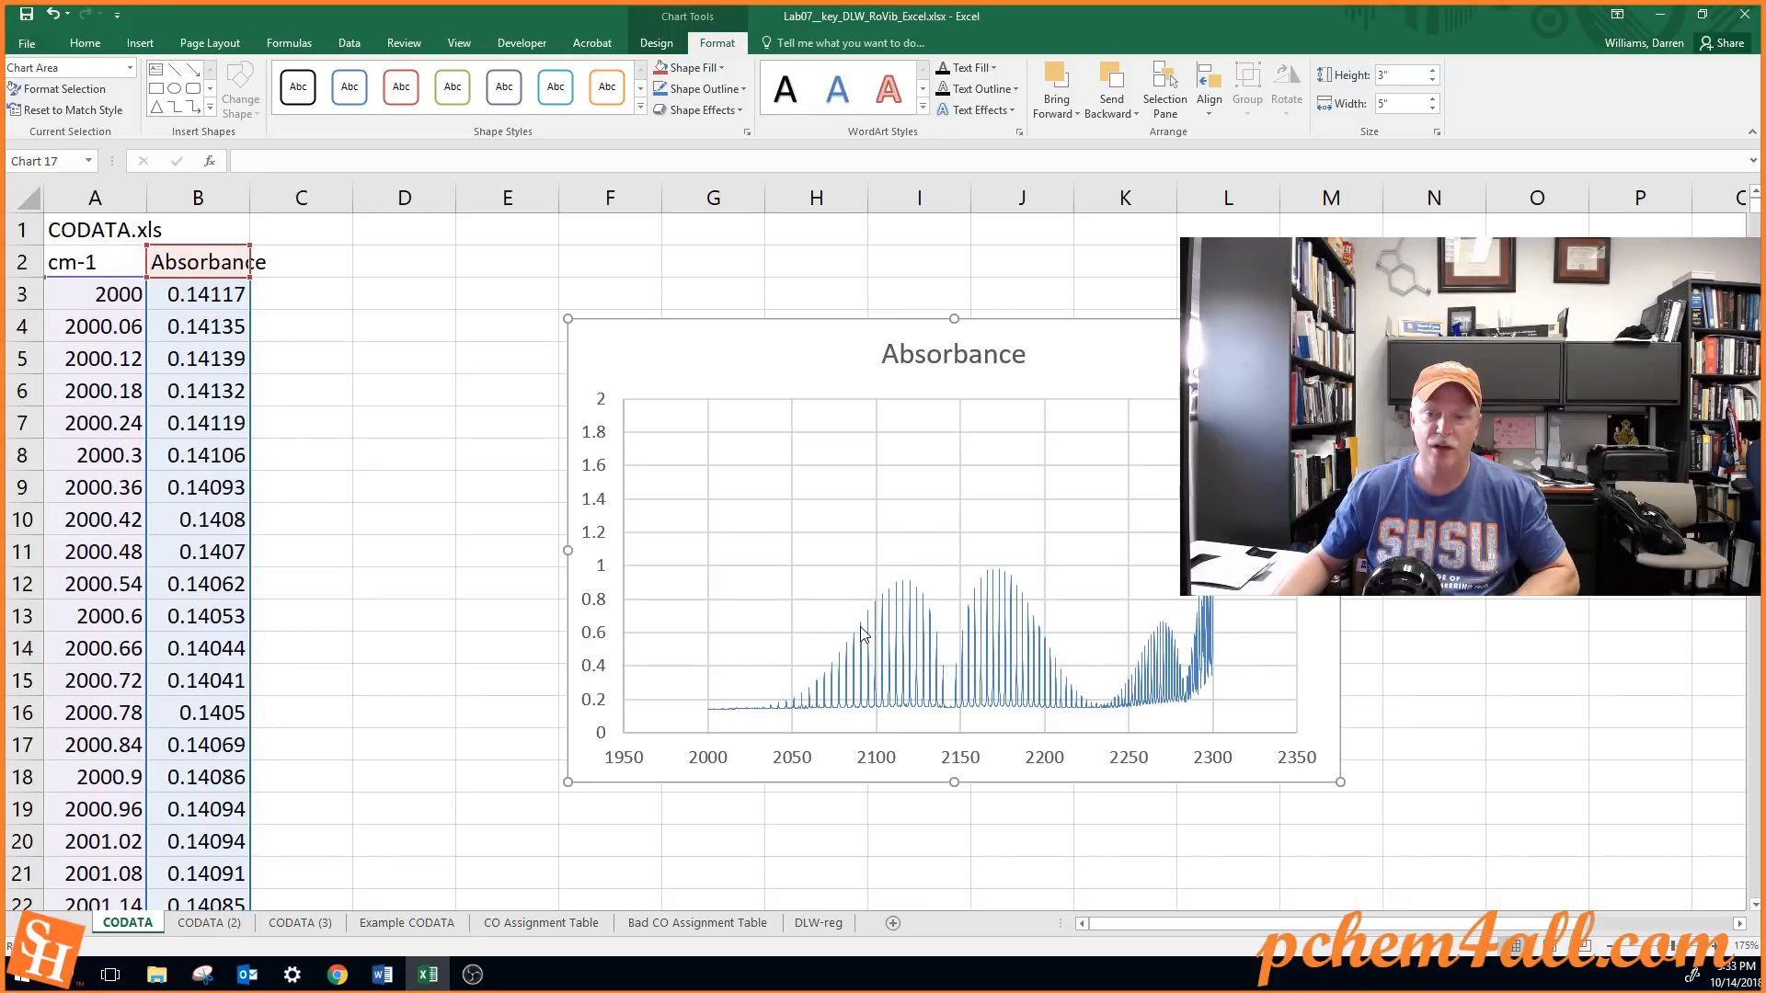
pyautogui.click(865, 634)
pyautogui.click(863, 636)
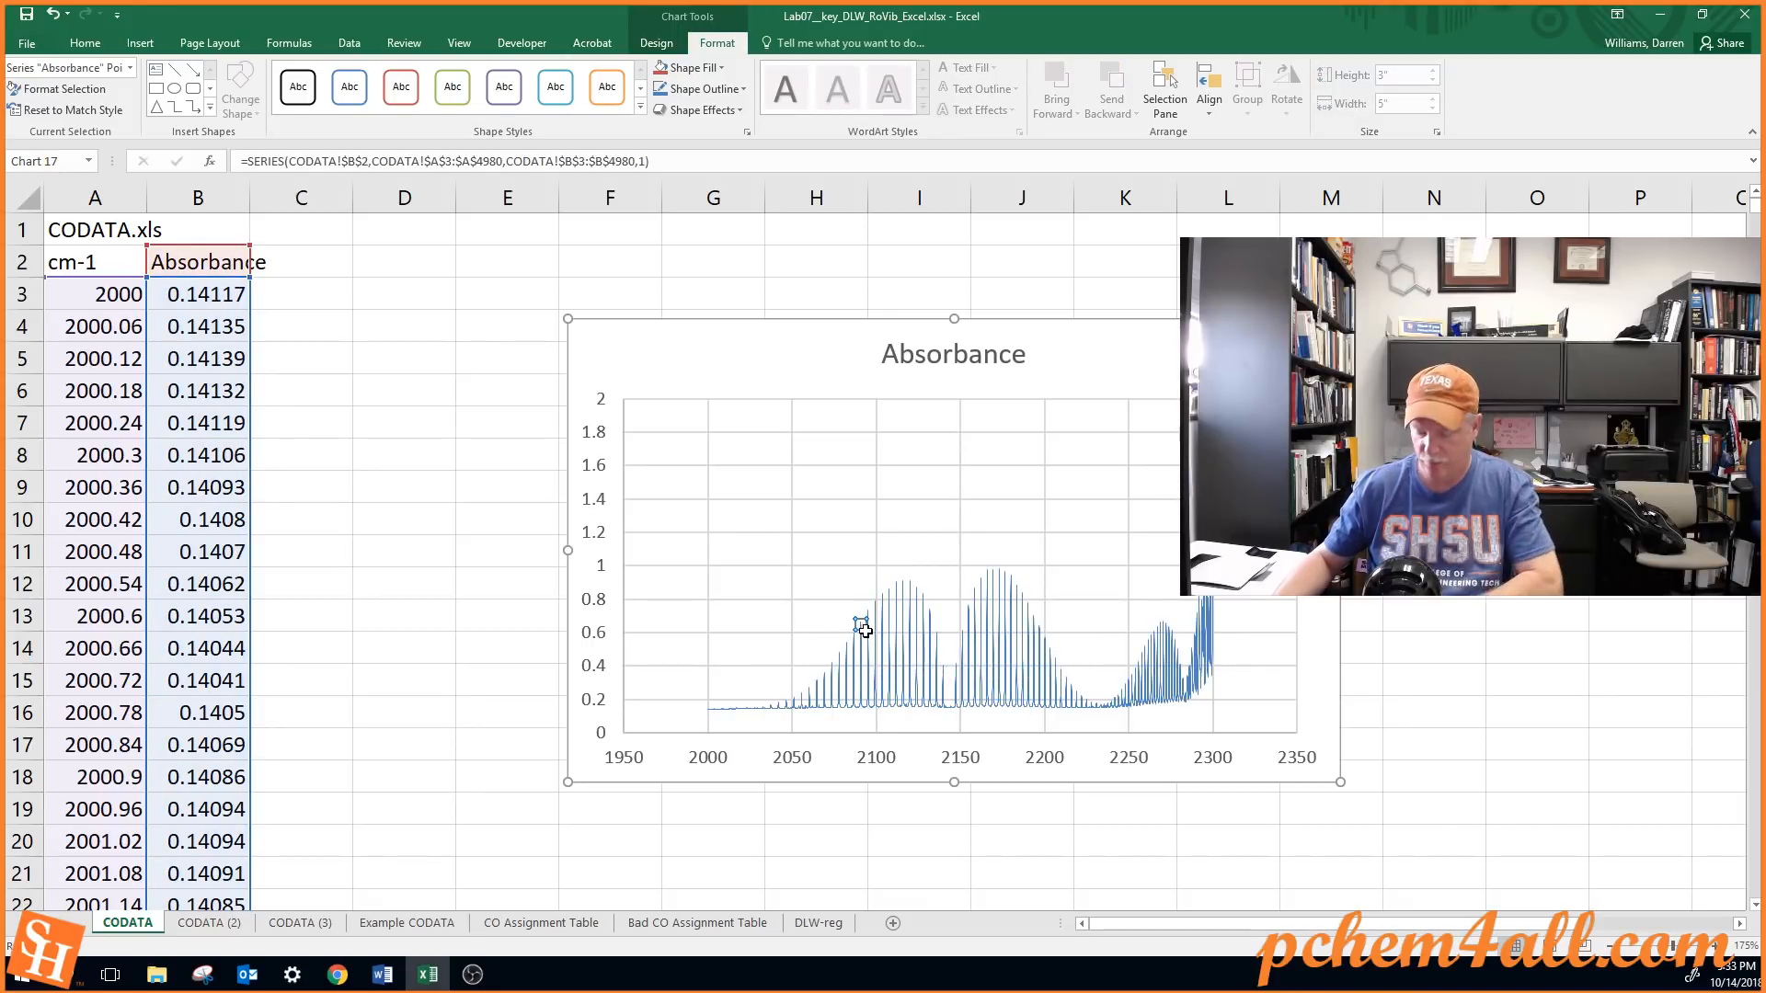
pyautogui.moveTo(890, 635)
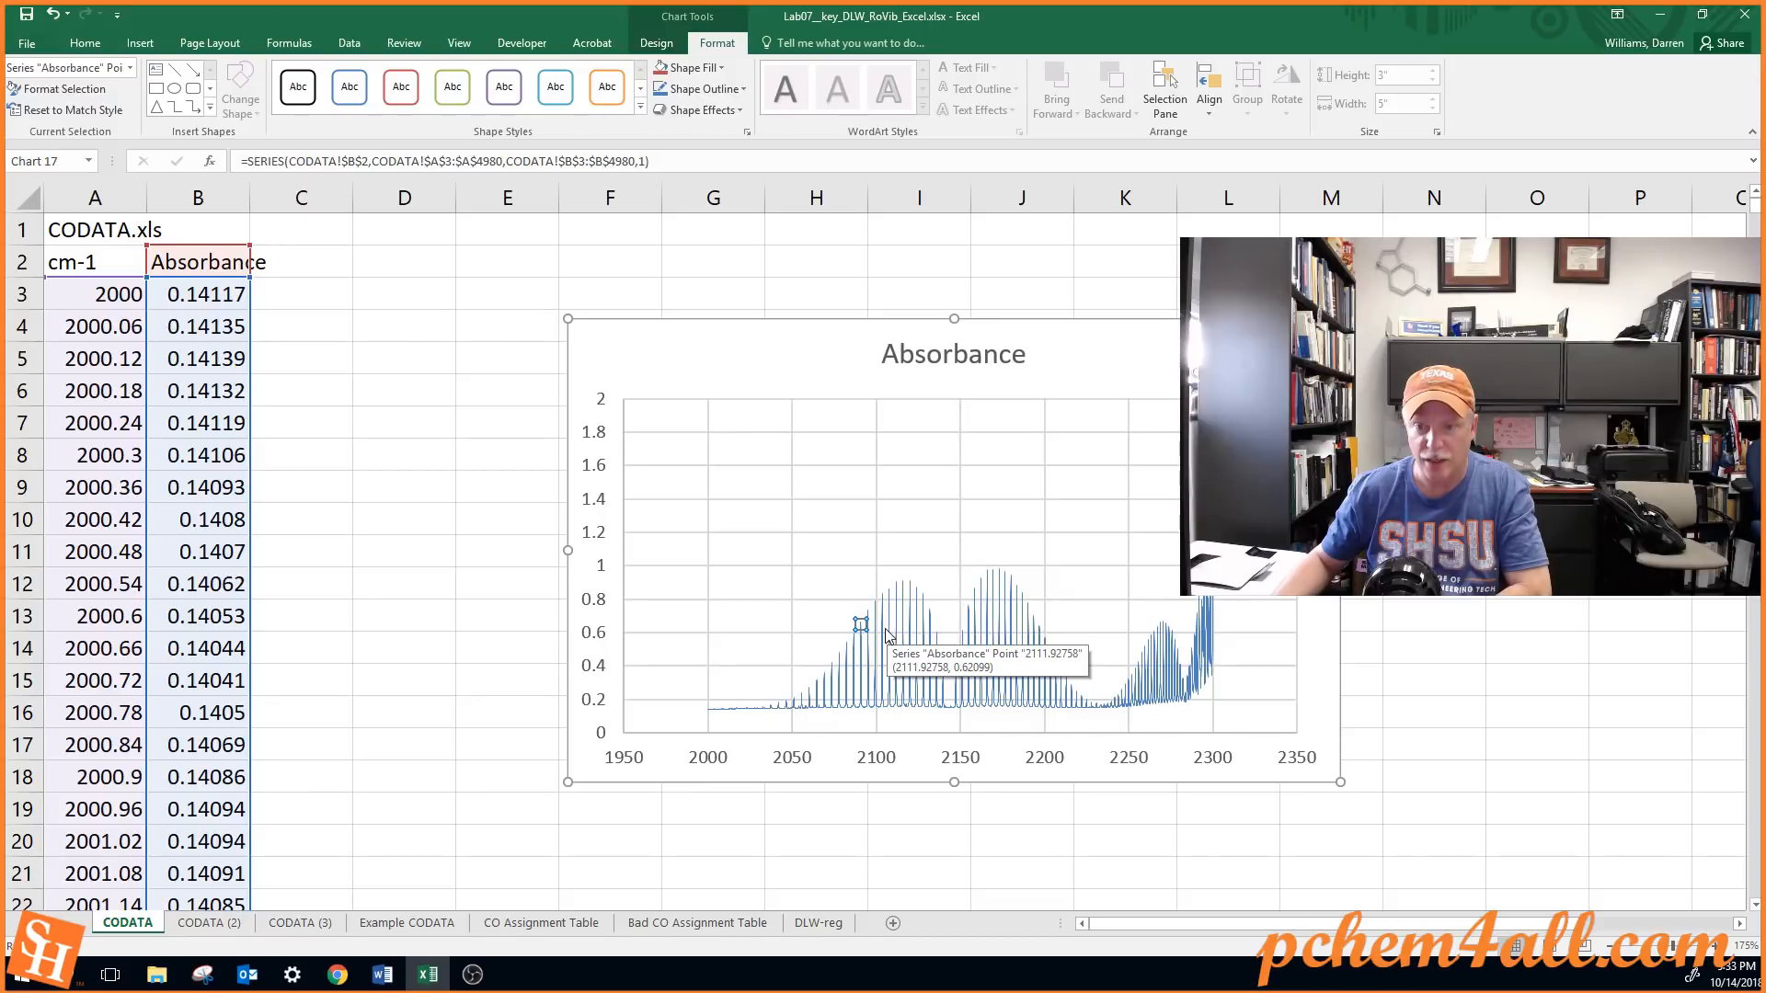
pyautogui.click(863, 625)
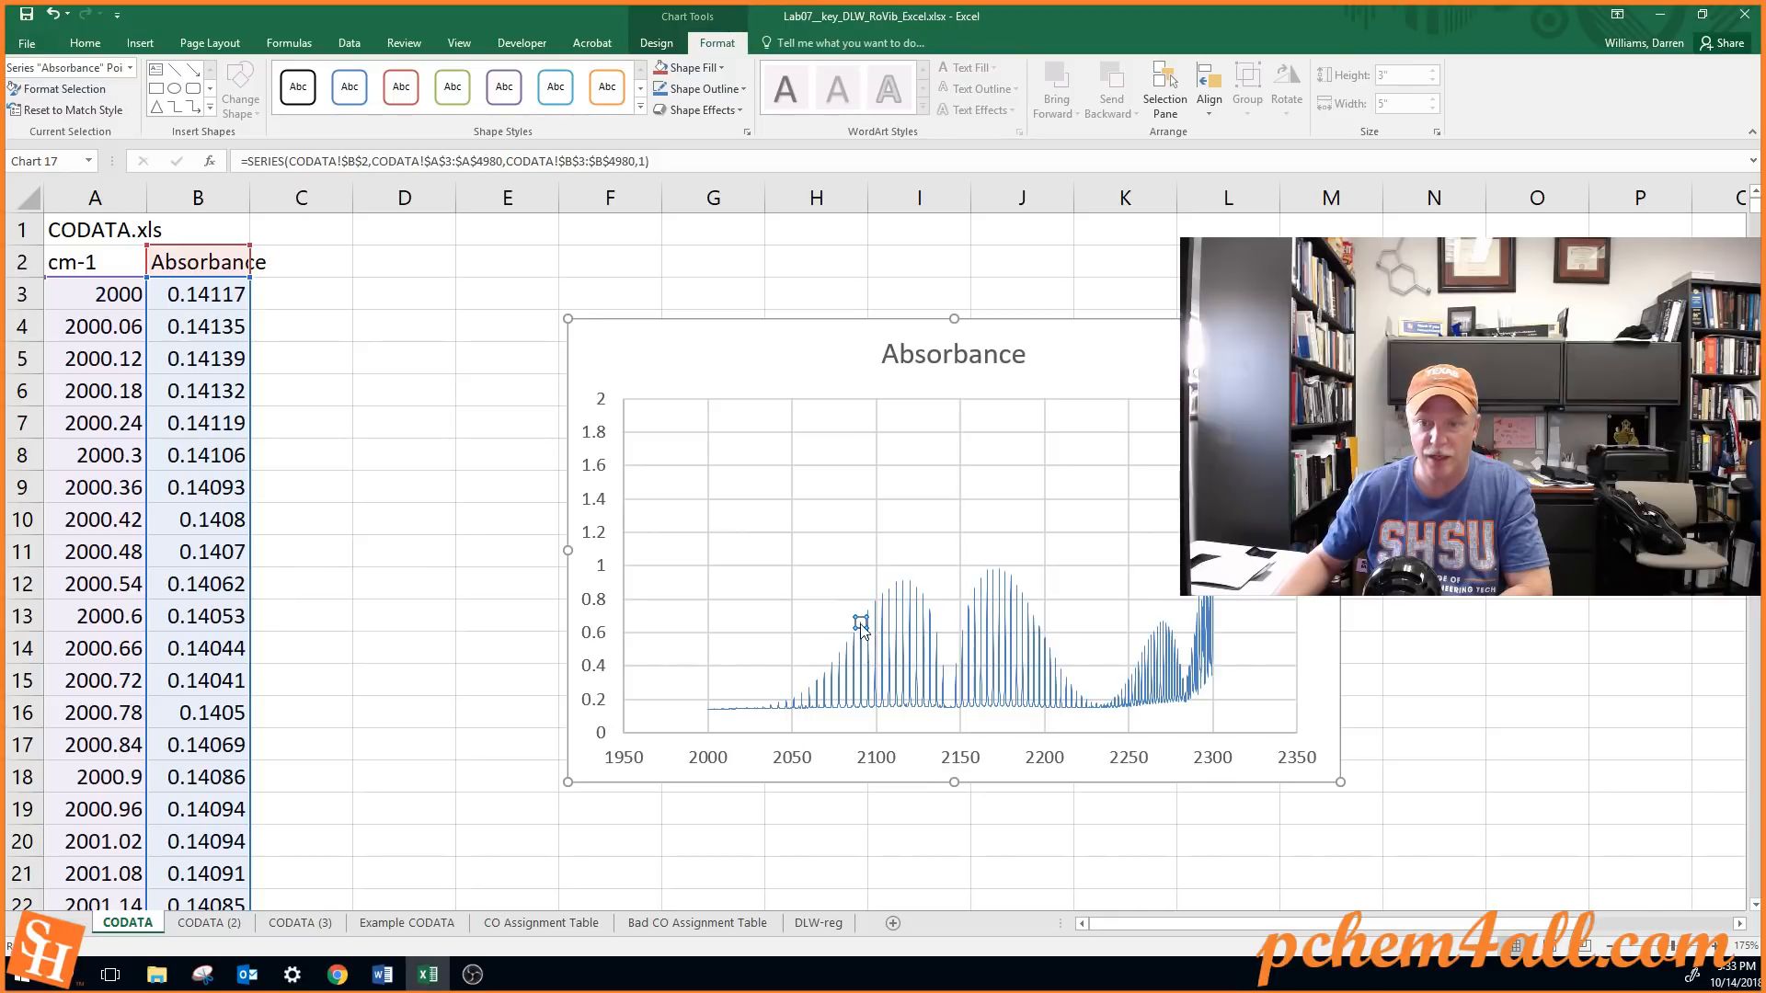
# Apply a green-yellow-red color scale, green for the highest values, to the Absorbance values in B3:B4980 and return to cell A1
pyautogui.click(362, 268)
pyautogui.click(188, 297)
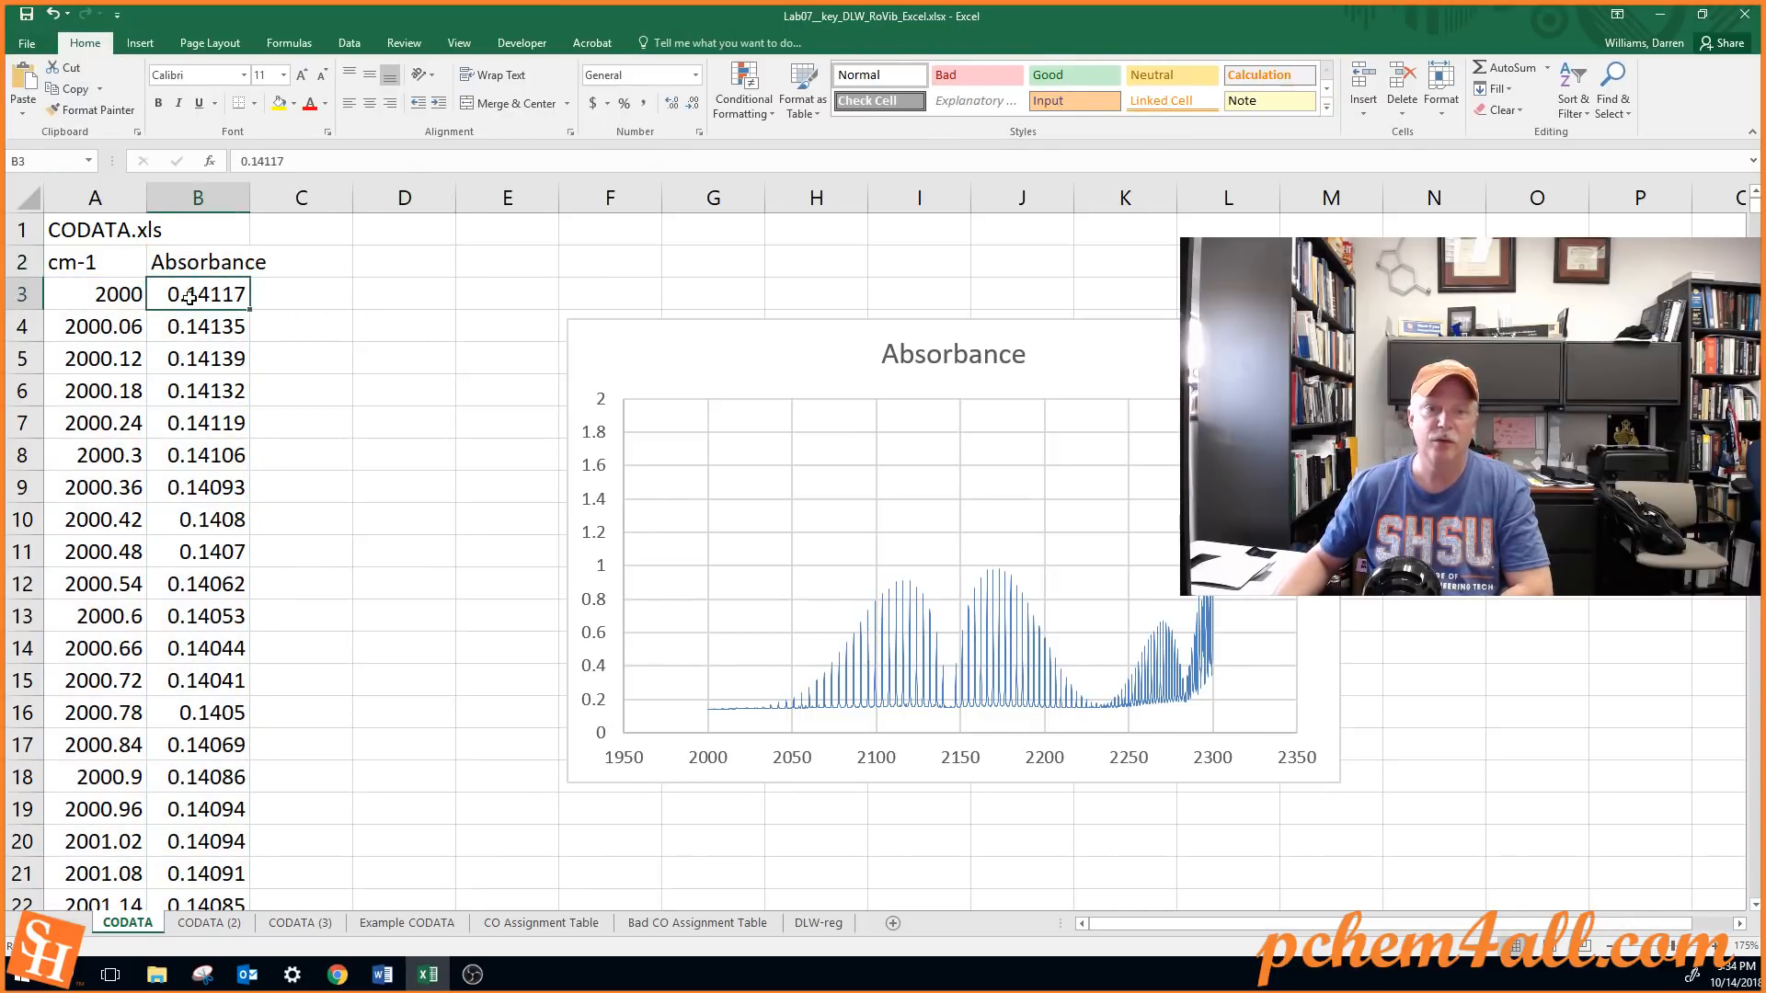
pyautogui.hotkey('ctrl', 'shift', 'Down')
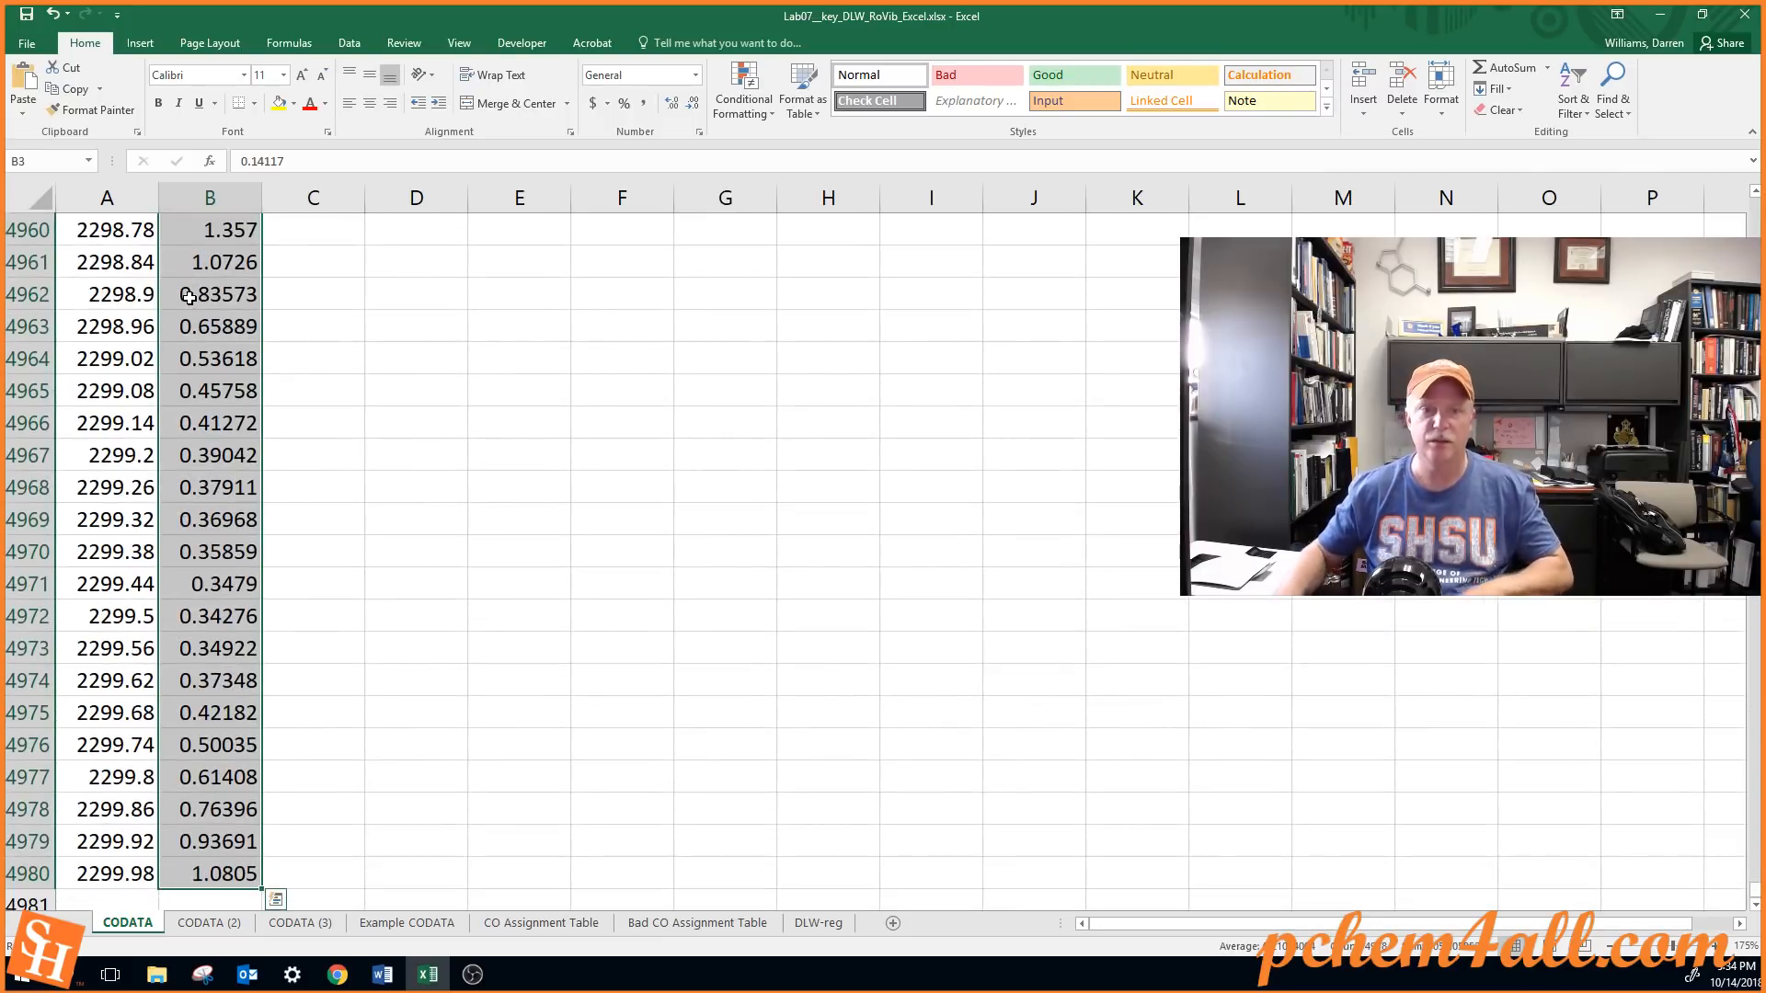
pyautogui.click(746, 102)
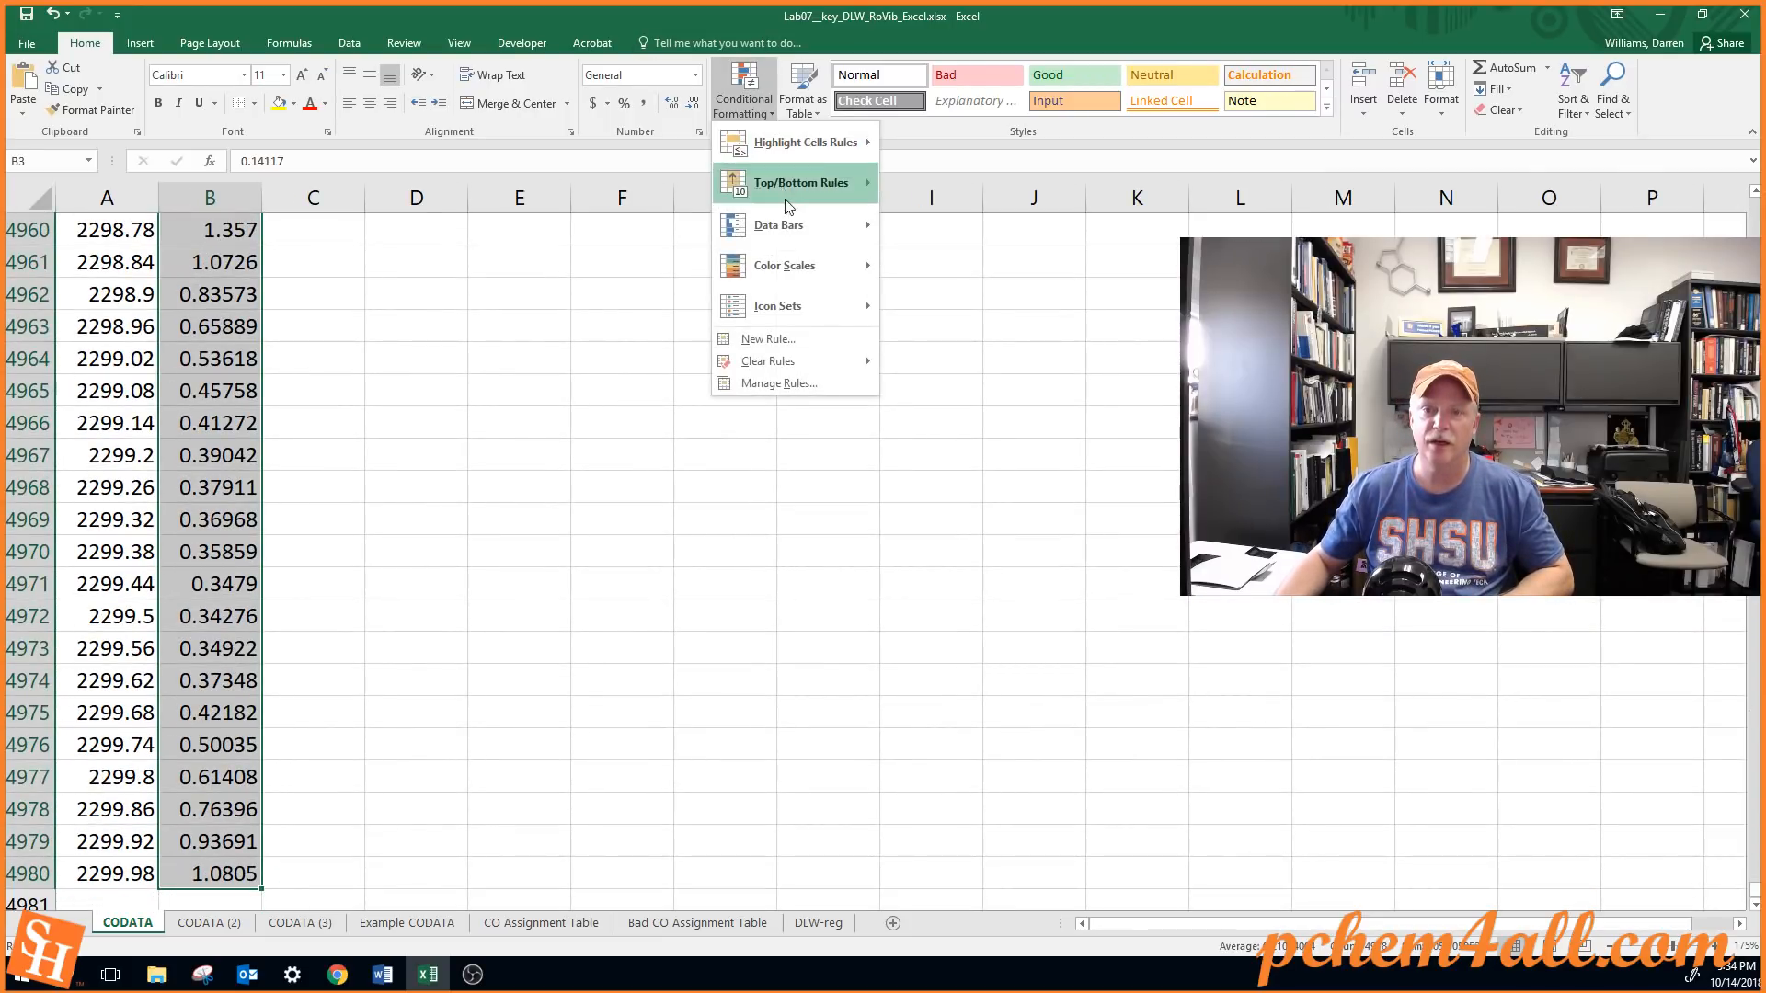
pyautogui.click(895, 267)
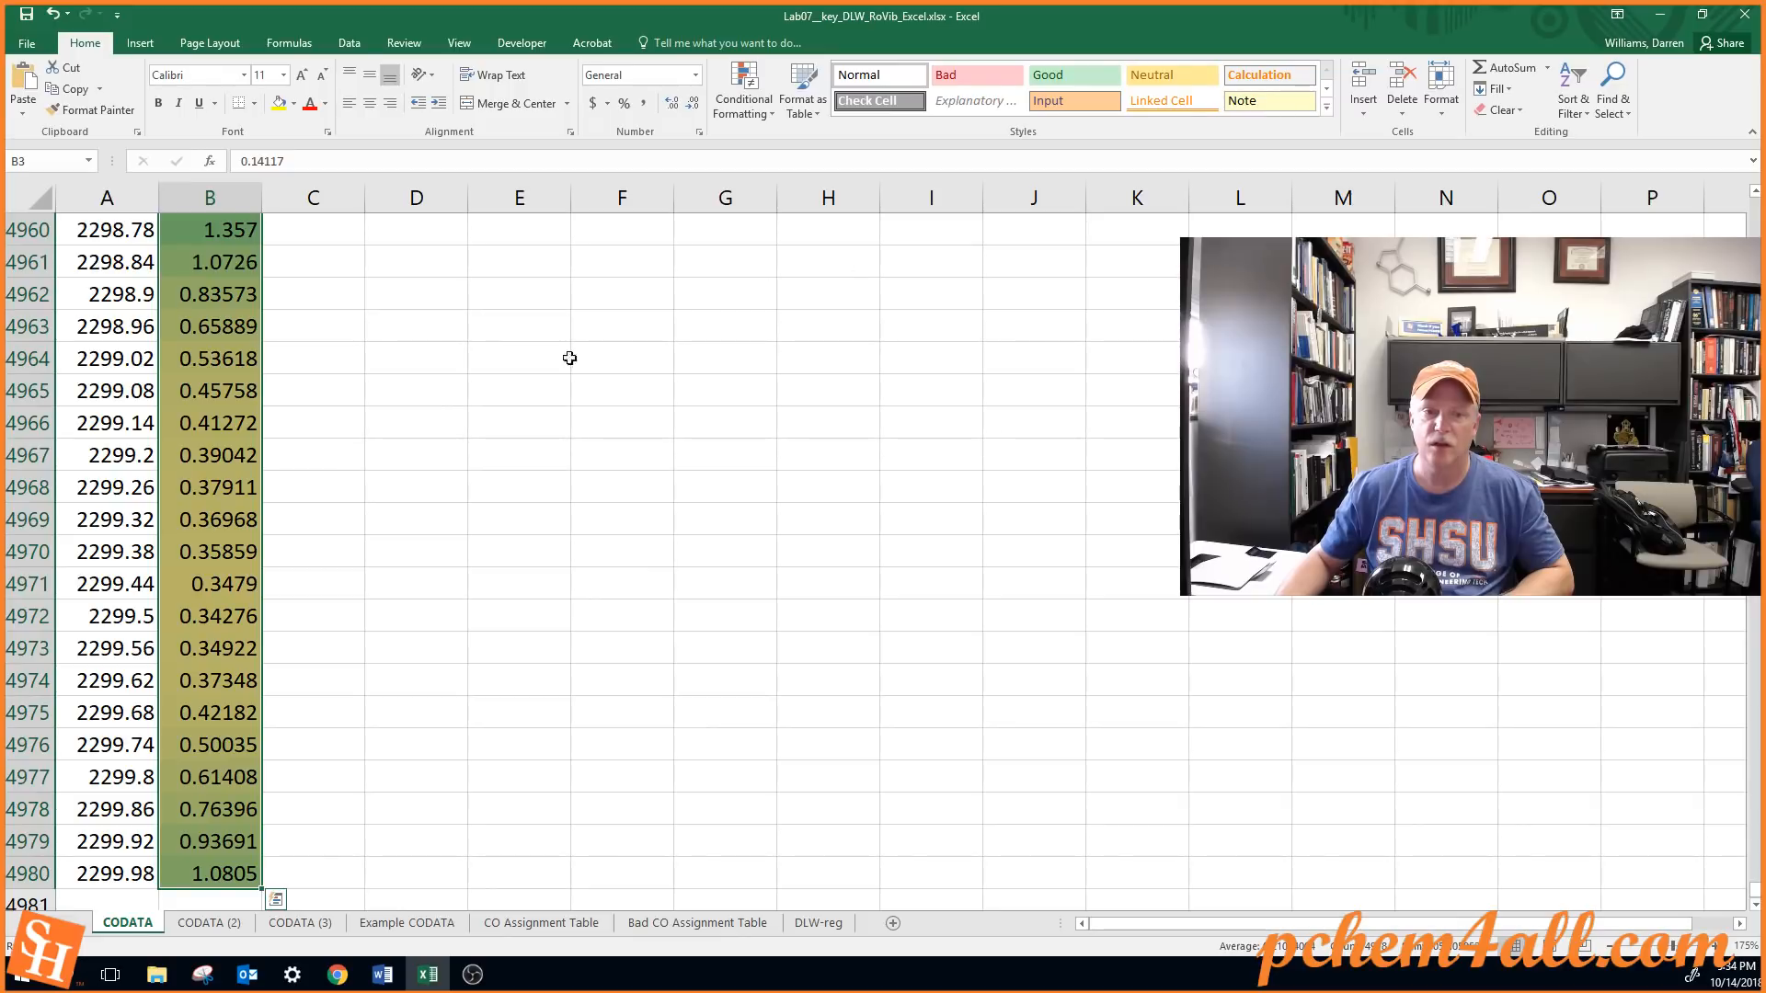
pyautogui.hotkey('ctrl', 'Home')
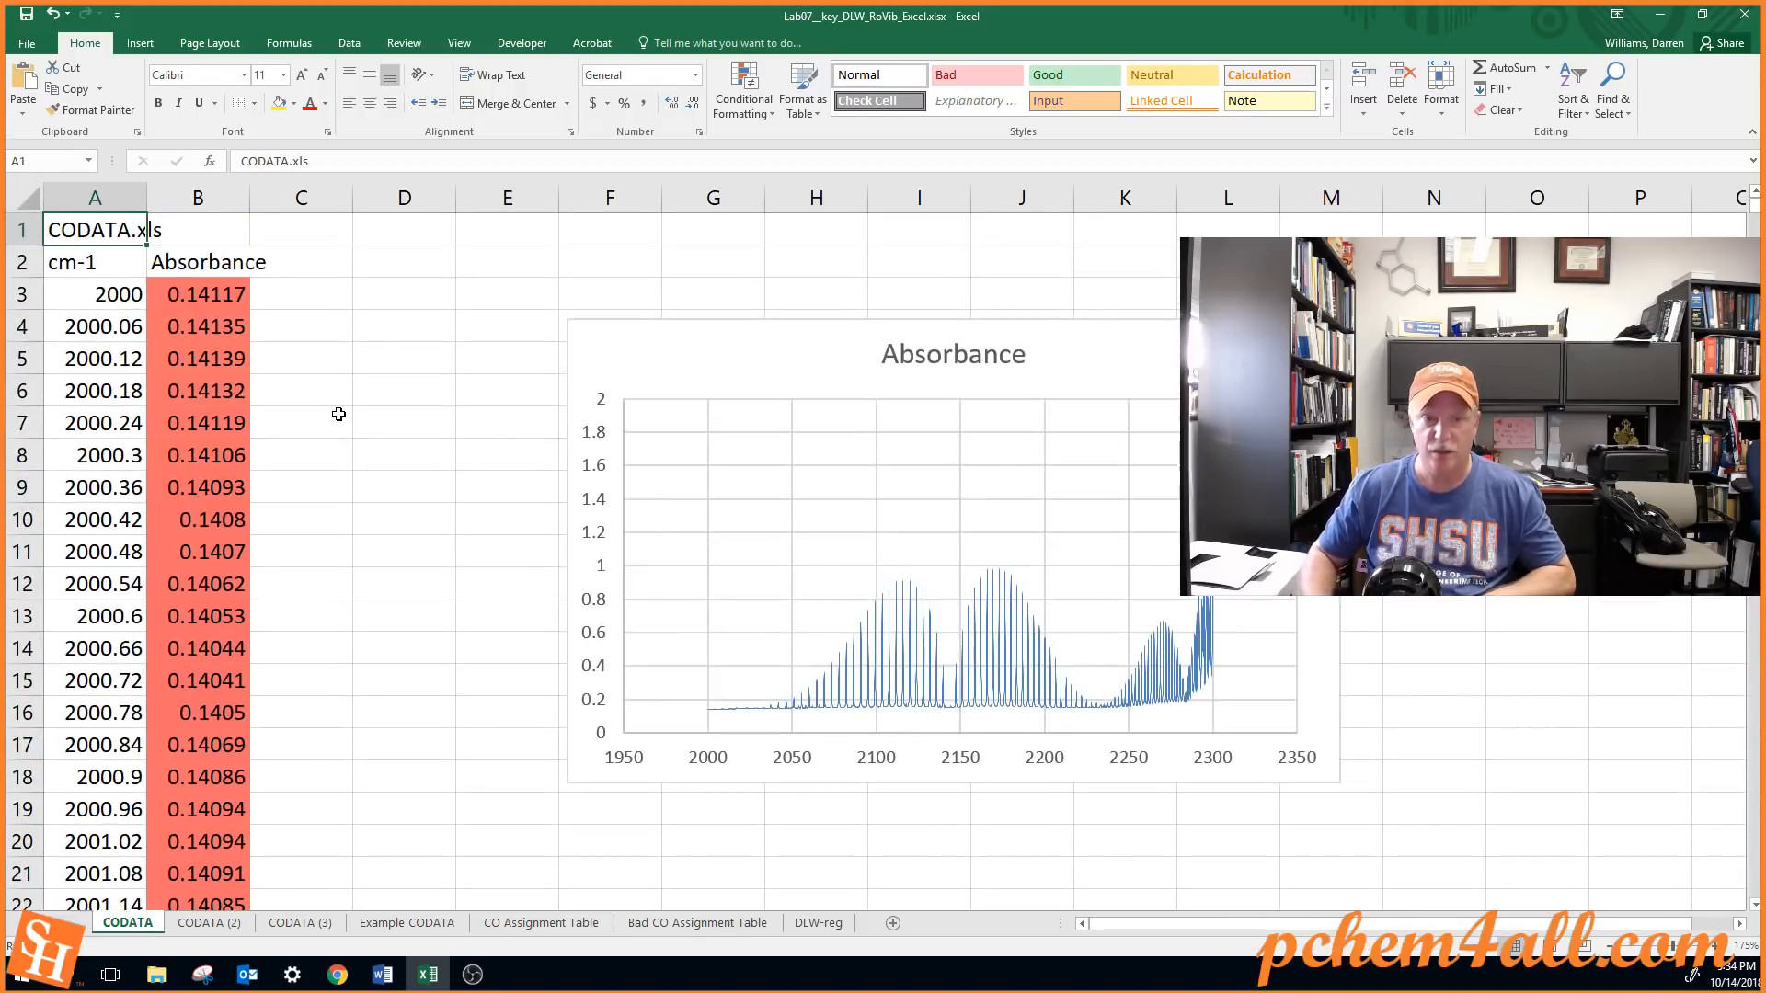
# Scan down the color-coded Absorbance column to around row 911 for the first peaks
pyautogui.click(239, 469)
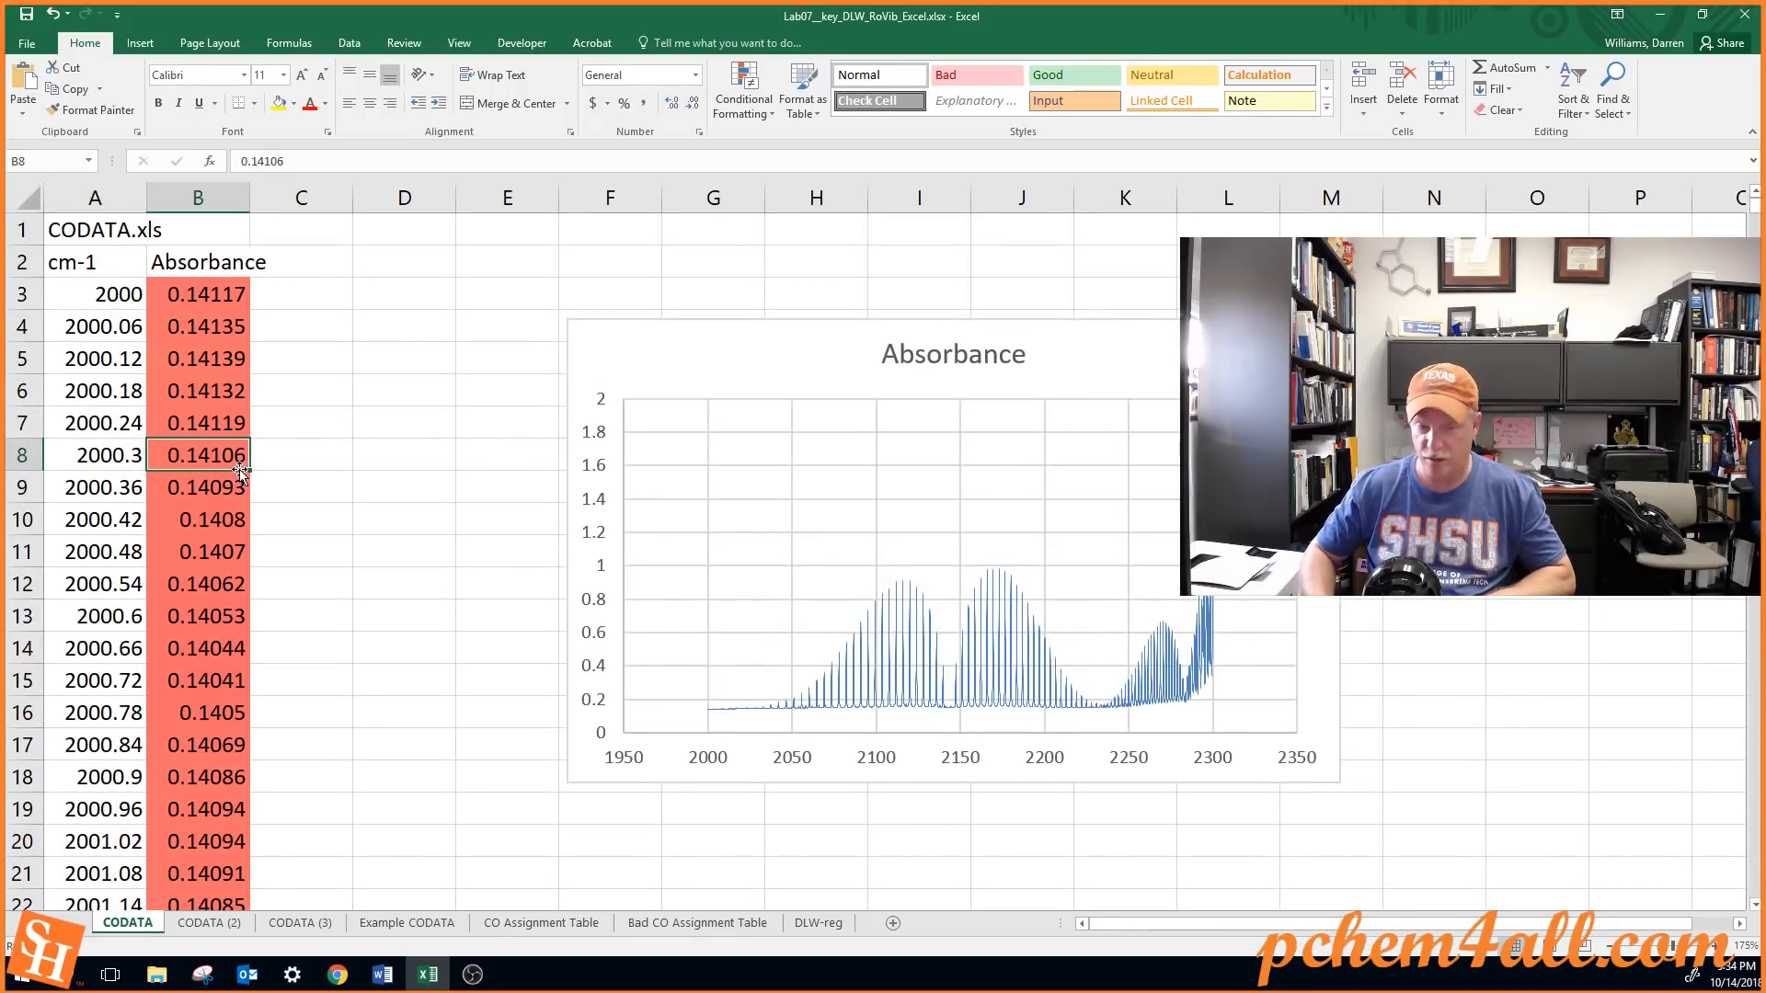
pyautogui.press('pagedown')
pyautogui.press('pagedown')
pyautogui.press('pagedown')
pyautogui.press('pagedown')
pyautogui.press('pagedown')
pyautogui.press('pagedown')
pyautogui.press('pagedown')
pyautogui.press('pagedown')
pyautogui.press('pagedown')
pyautogui.press('pagedown')
pyautogui.press('pagedown')
pyautogui.press('pagedown')
pyautogui.press('pagedown')
pyautogui.press('pagedown')
pyautogui.press('pagedown')
pyautogui.press('pagedown')
pyautogui.press('pagedown')
pyautogui.press('pagedown')
pyautogui.press('pagedown')
pyautogui.press('pagedown')
pyautogui.press('pagedown')
pyautogui.press('pagedown')
pyautogui.press('pagedown')
pyautogui.press('pagedown')
pyautogui.press('pagedown')
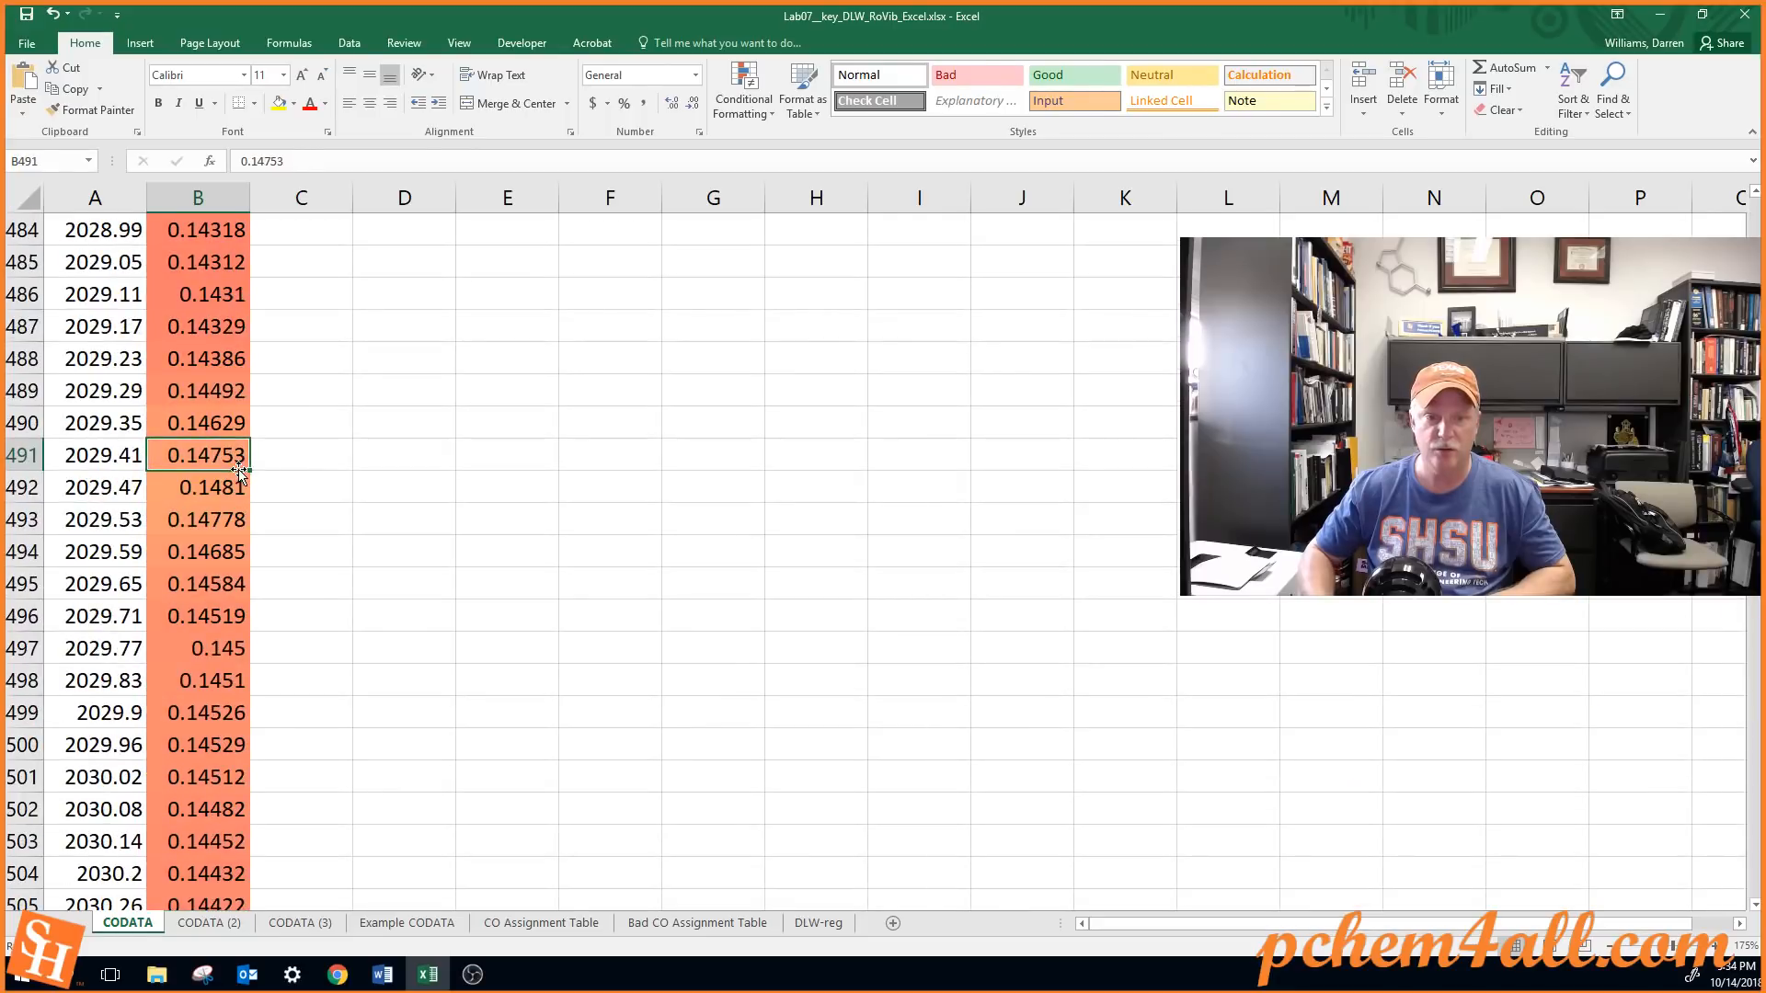
pyautogui.press('pagedown')
pyautogui.press('pagedown')
pyautogui.press('pagedown')
pyautogui.press('pagedown')
pyautogui.press('pagedown')
pyautogui.press('pagedown')
pyautogui.press('pagedown')
pyautogui.press('pagedown')
pyautogui.press('pagedown')
pyautogui.press('pagedown')
pyautogui.press('pagedown')
pyautogui.press('pagedown')
pyautogui.press('pagedown')
pyautogui.press('pagedown')
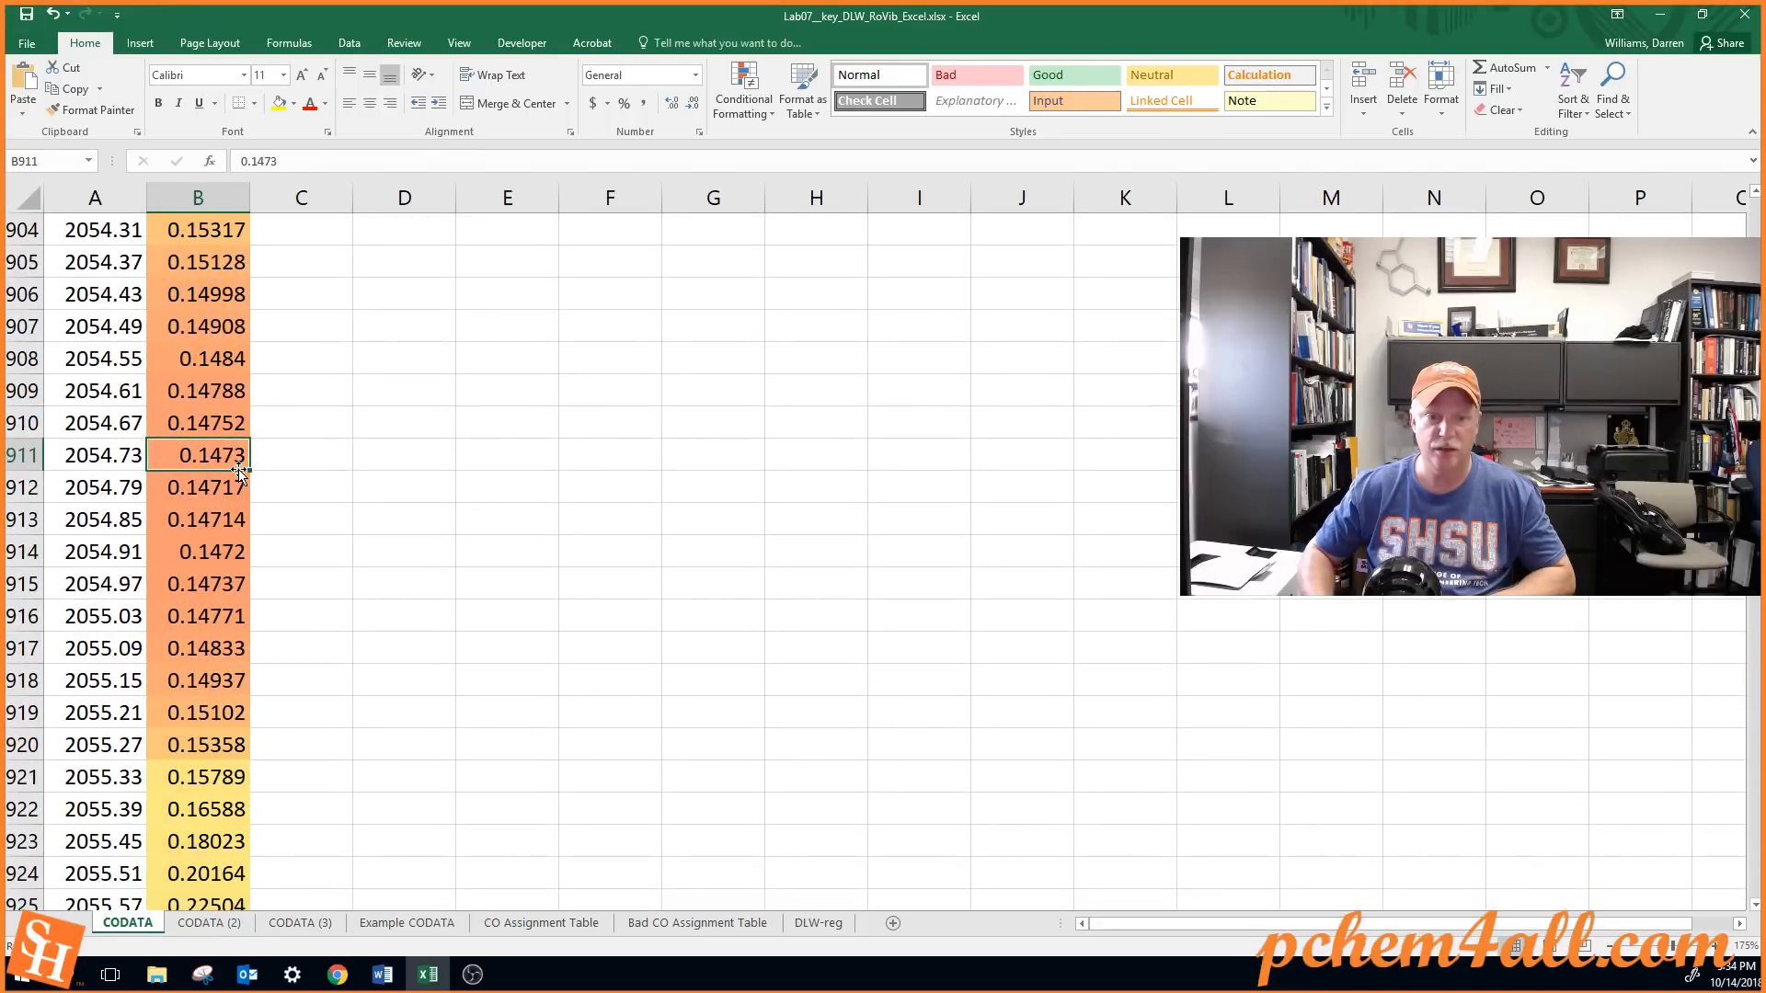
# Step through the yellow-shaded peak around rows 920 to 932 and select its highest absorbance value in cell B926
pyautogui.press('Down')
pyautogui.press('Down')
pyautogui.press('Down')
pyautogui.press('Down')
pyautogui.press('Down')
pyautogui.press('Down')
pyautogui.press('Down')
pyautogui.press('Down')
pyautogui.press('Down')
pyautogui.press('Down')
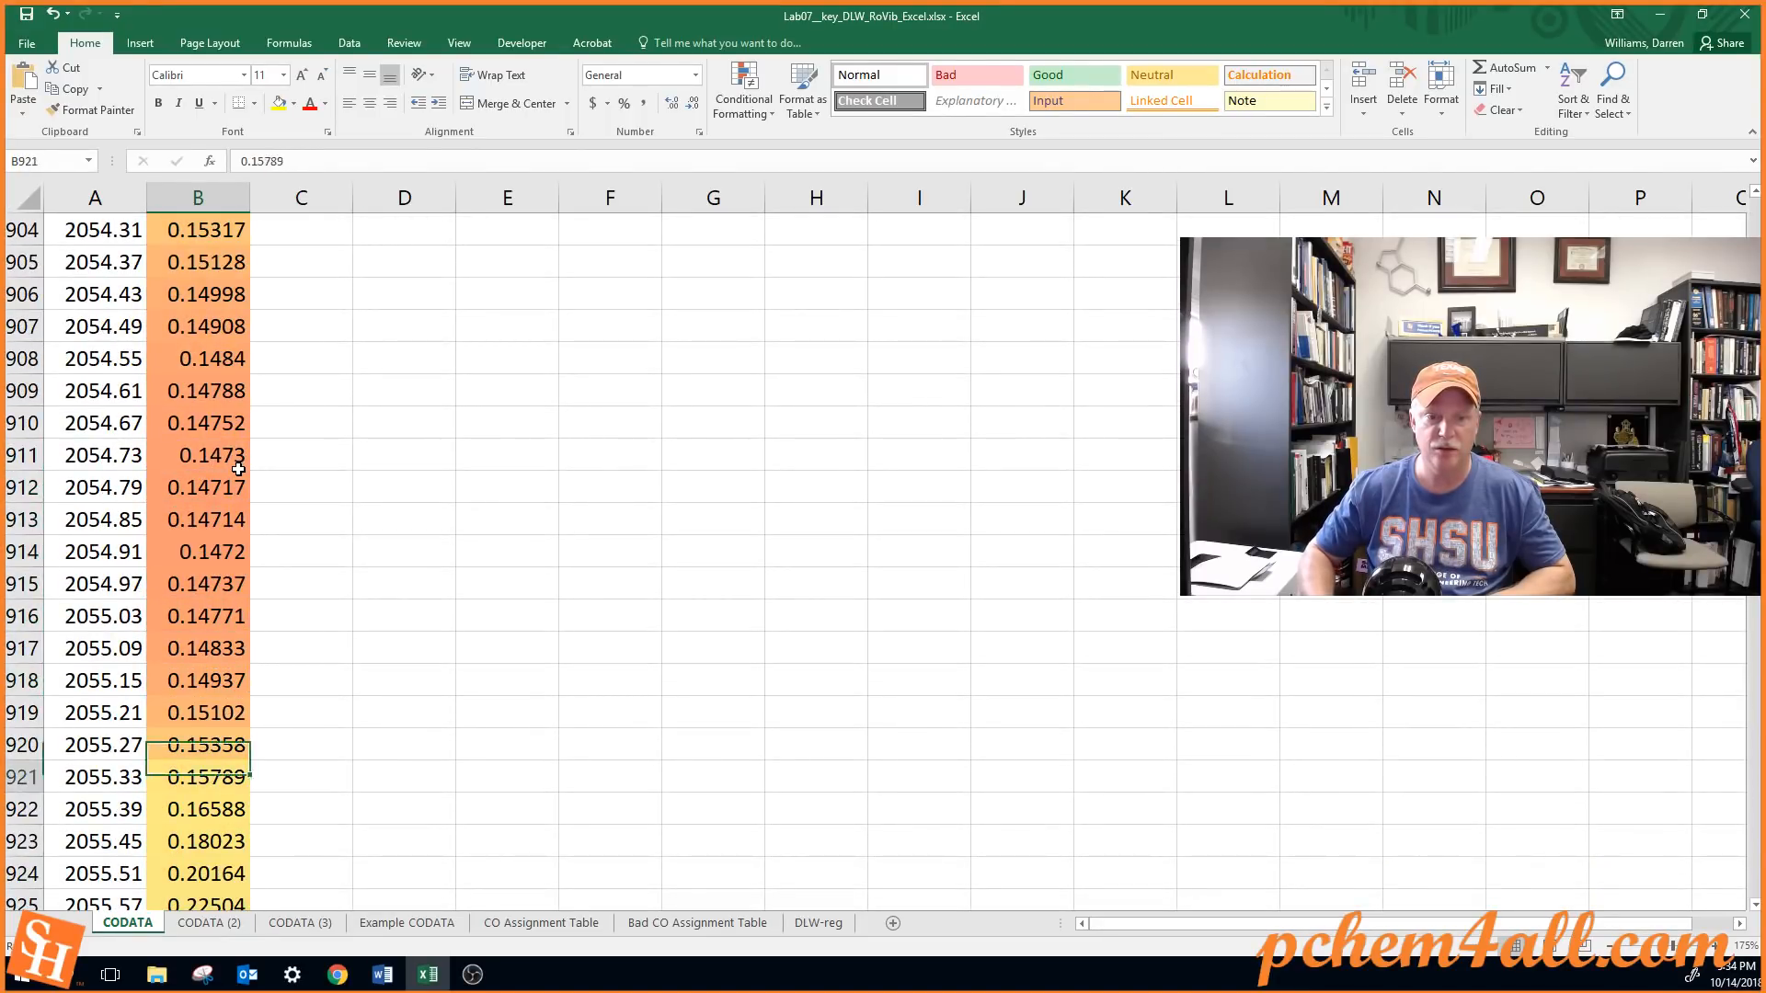
pyautogui.press('Down')
pyautogui.press('Down')
pyautogui.press('Down')
pyautogui.press('Down')
pyautogui.press('Down')
pyautogui.press('Down')
pyautogui.press('Down')
pyautogui.press('Down')
pyautogui.press('Down')
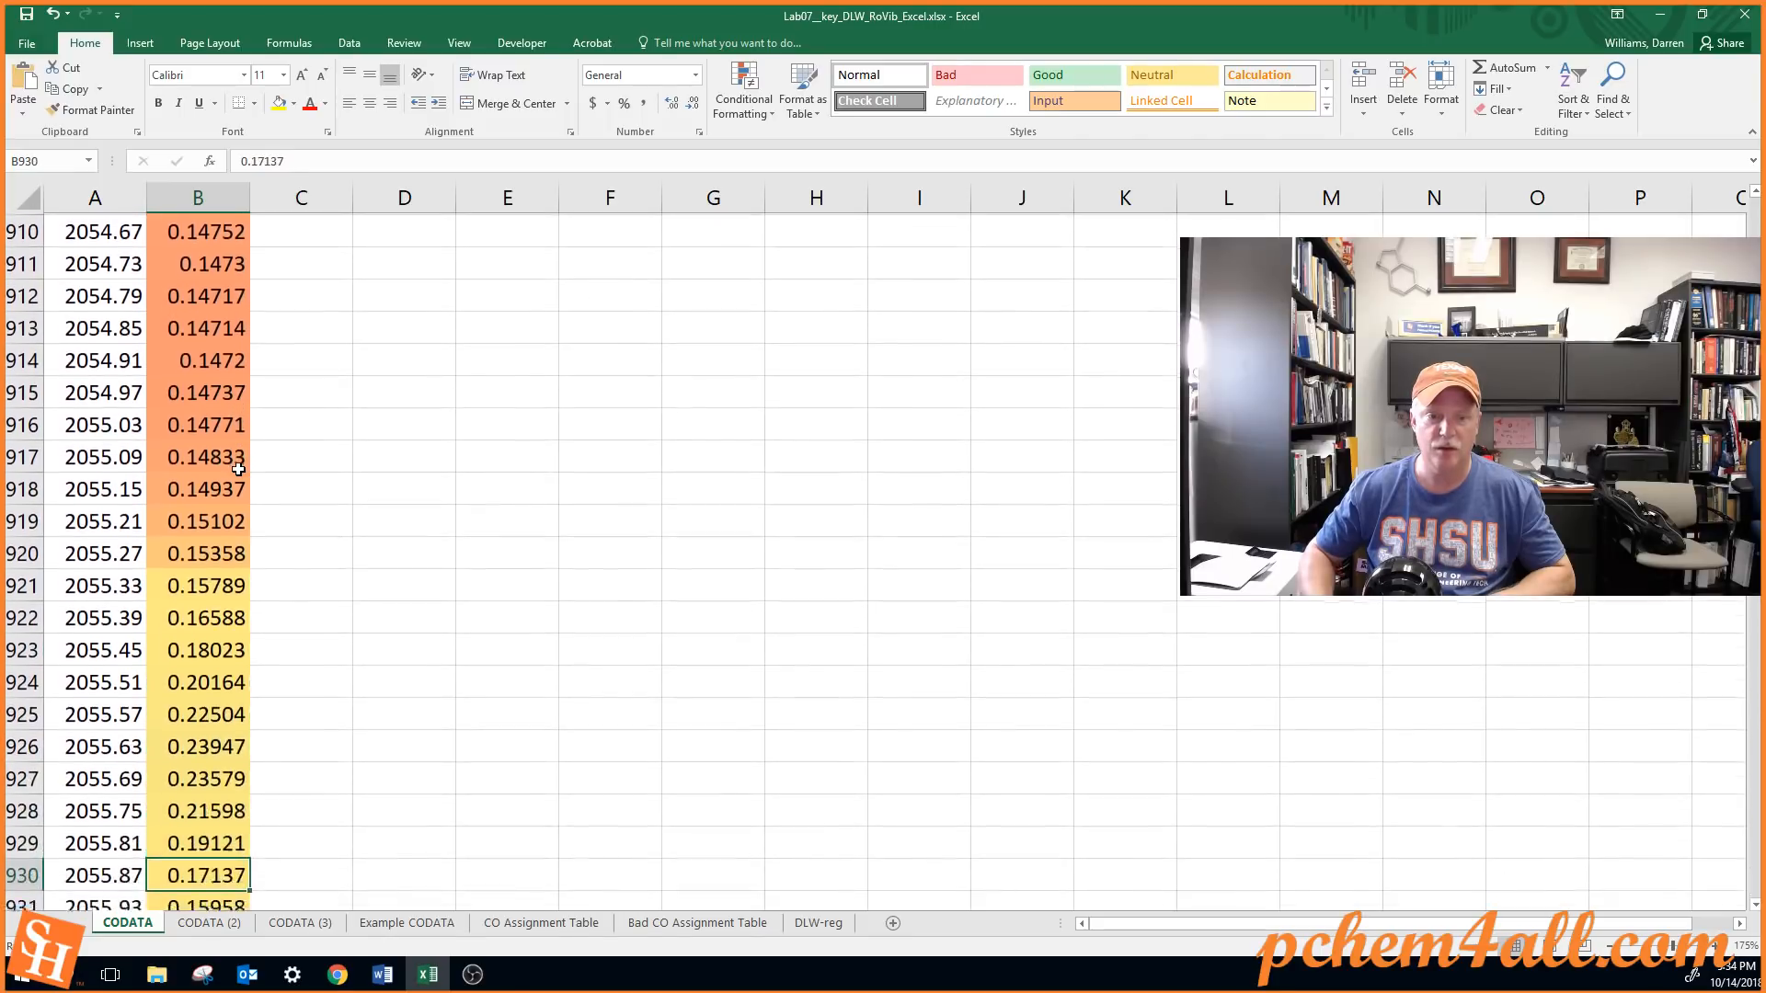
pyautogui.press('Down')
pyautogui.press('Down')
pyautogui.press('Down')
pyautogui.press('Down')
pyautogui.press('Up')
pyautogui.press('Up')
pyautogui.press('Up')
pyautogui.press('Up')
pyautogui.press('Up')
pyautogui.press('Up')
pyautogui.press('Up')
pyautogui.press('Up')
pyautogui.press('Up')
pyautogui.press('Up')
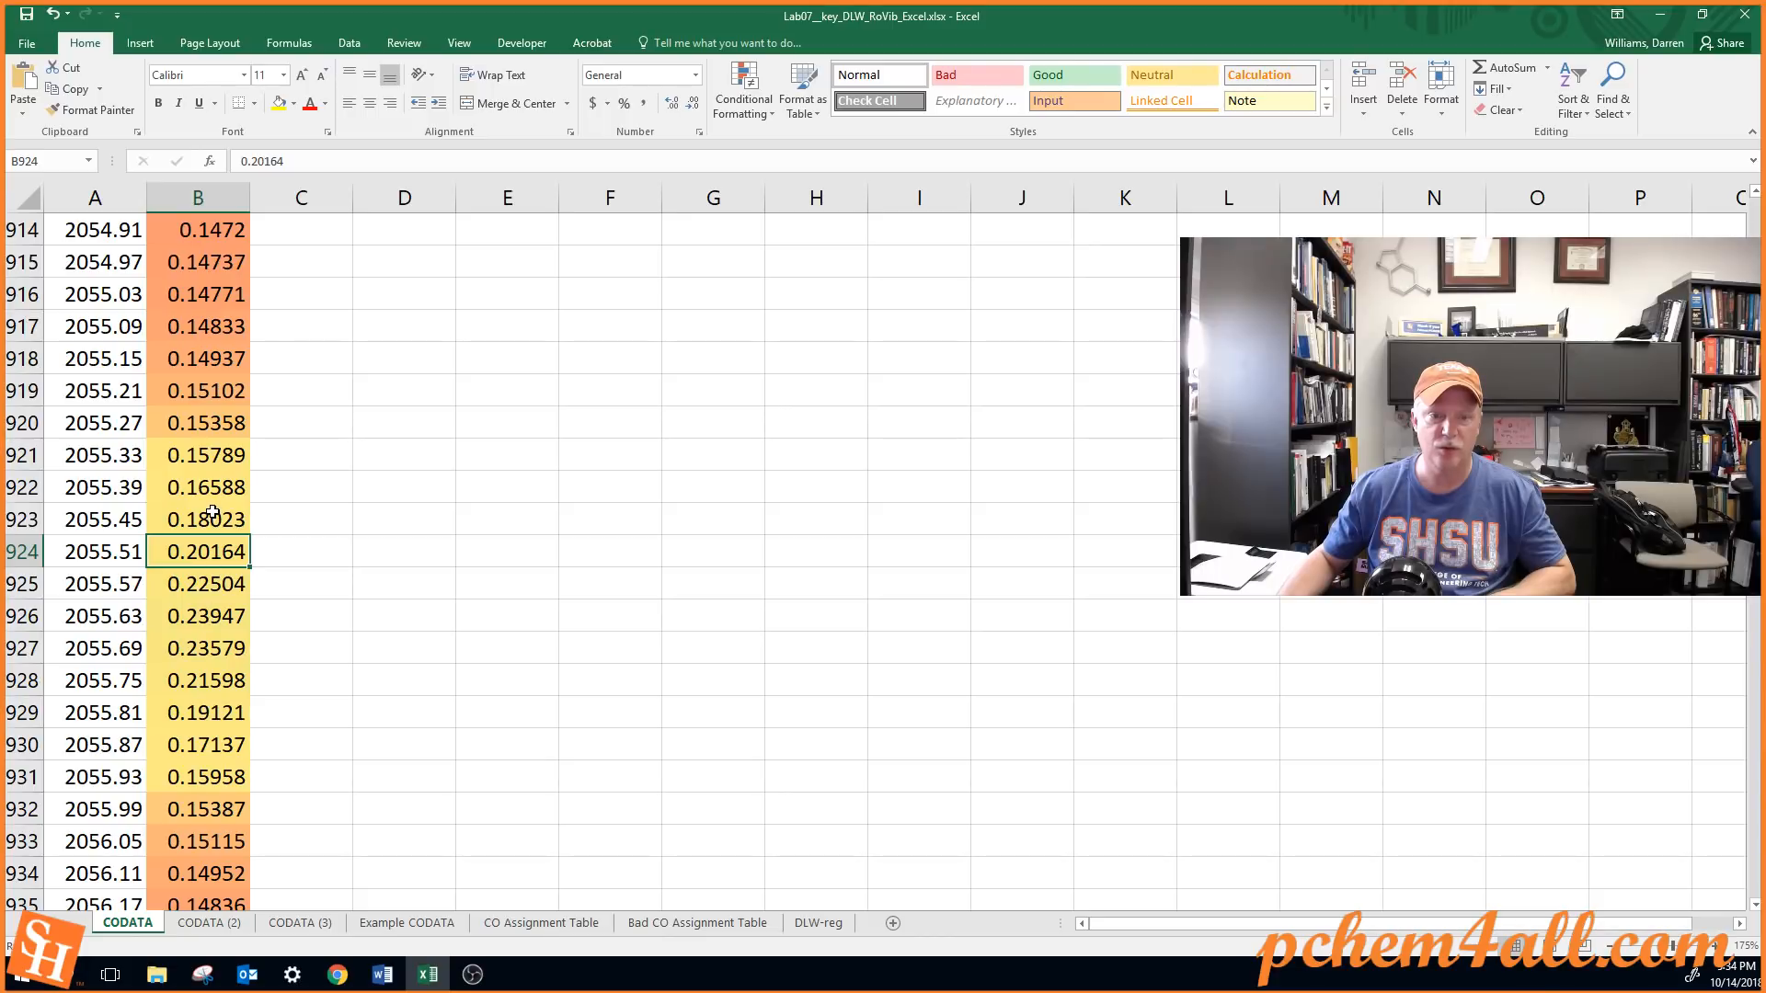
pyautogui.press('Down')
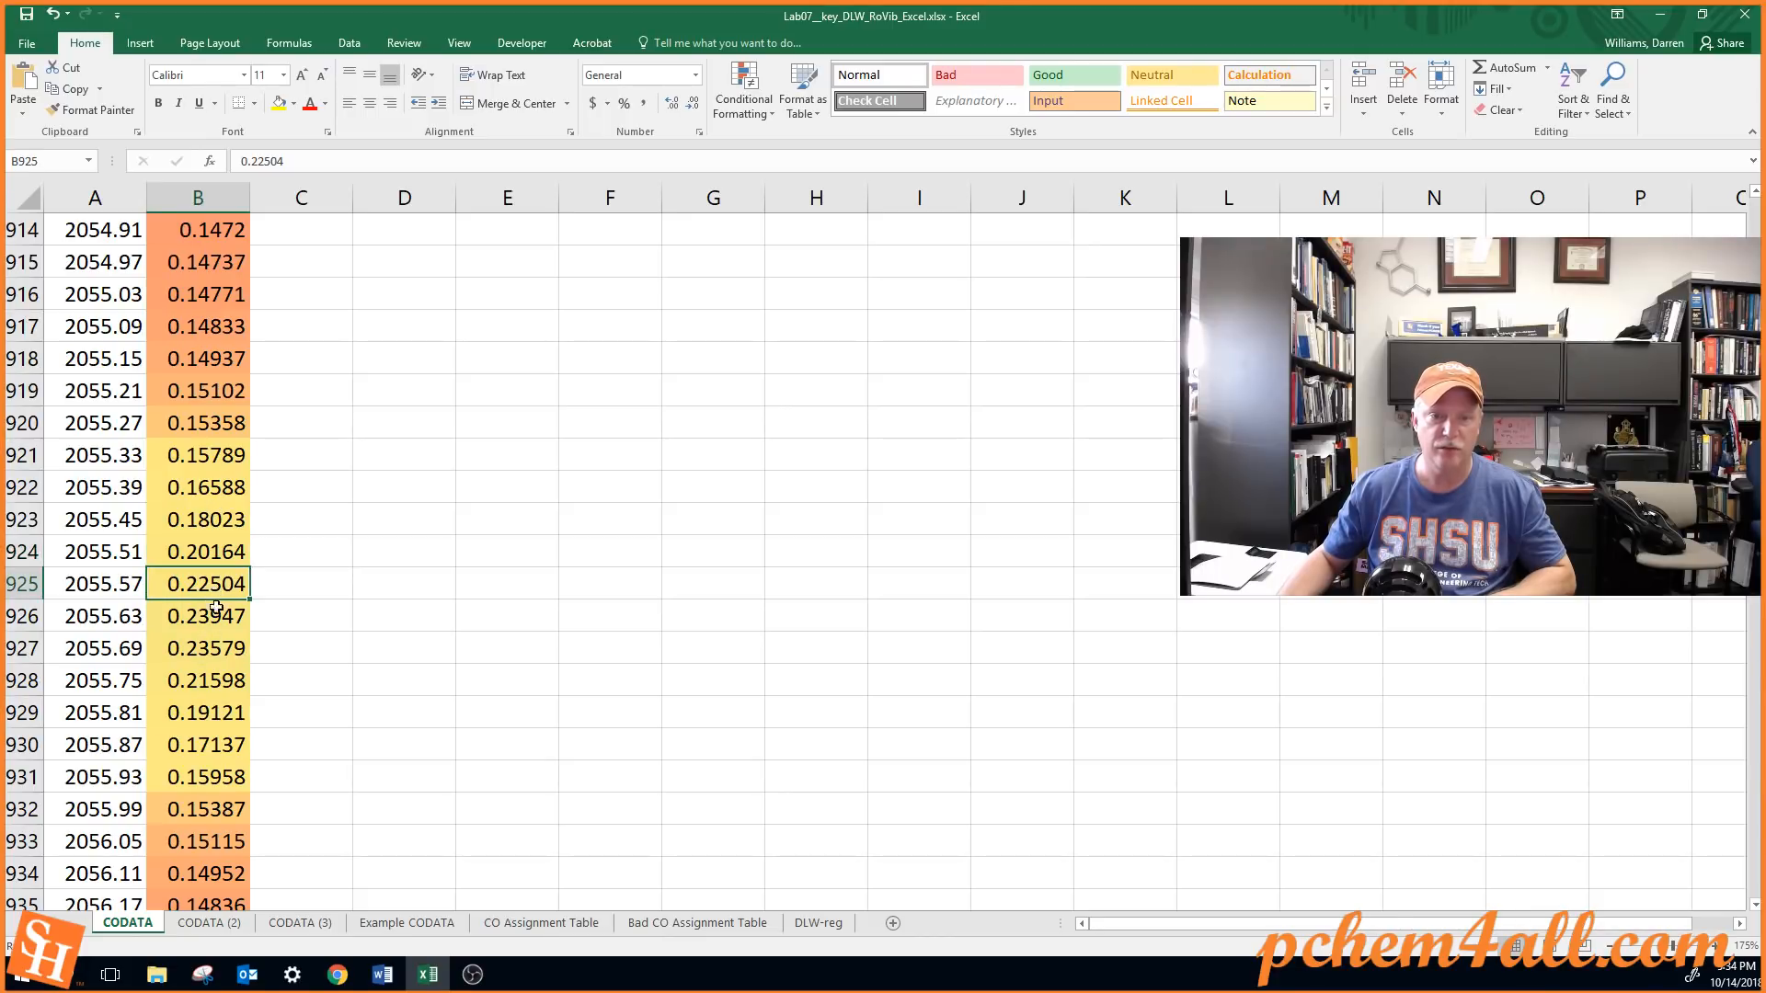
pyautogui.press('Down')
pyautogui.press('Down')
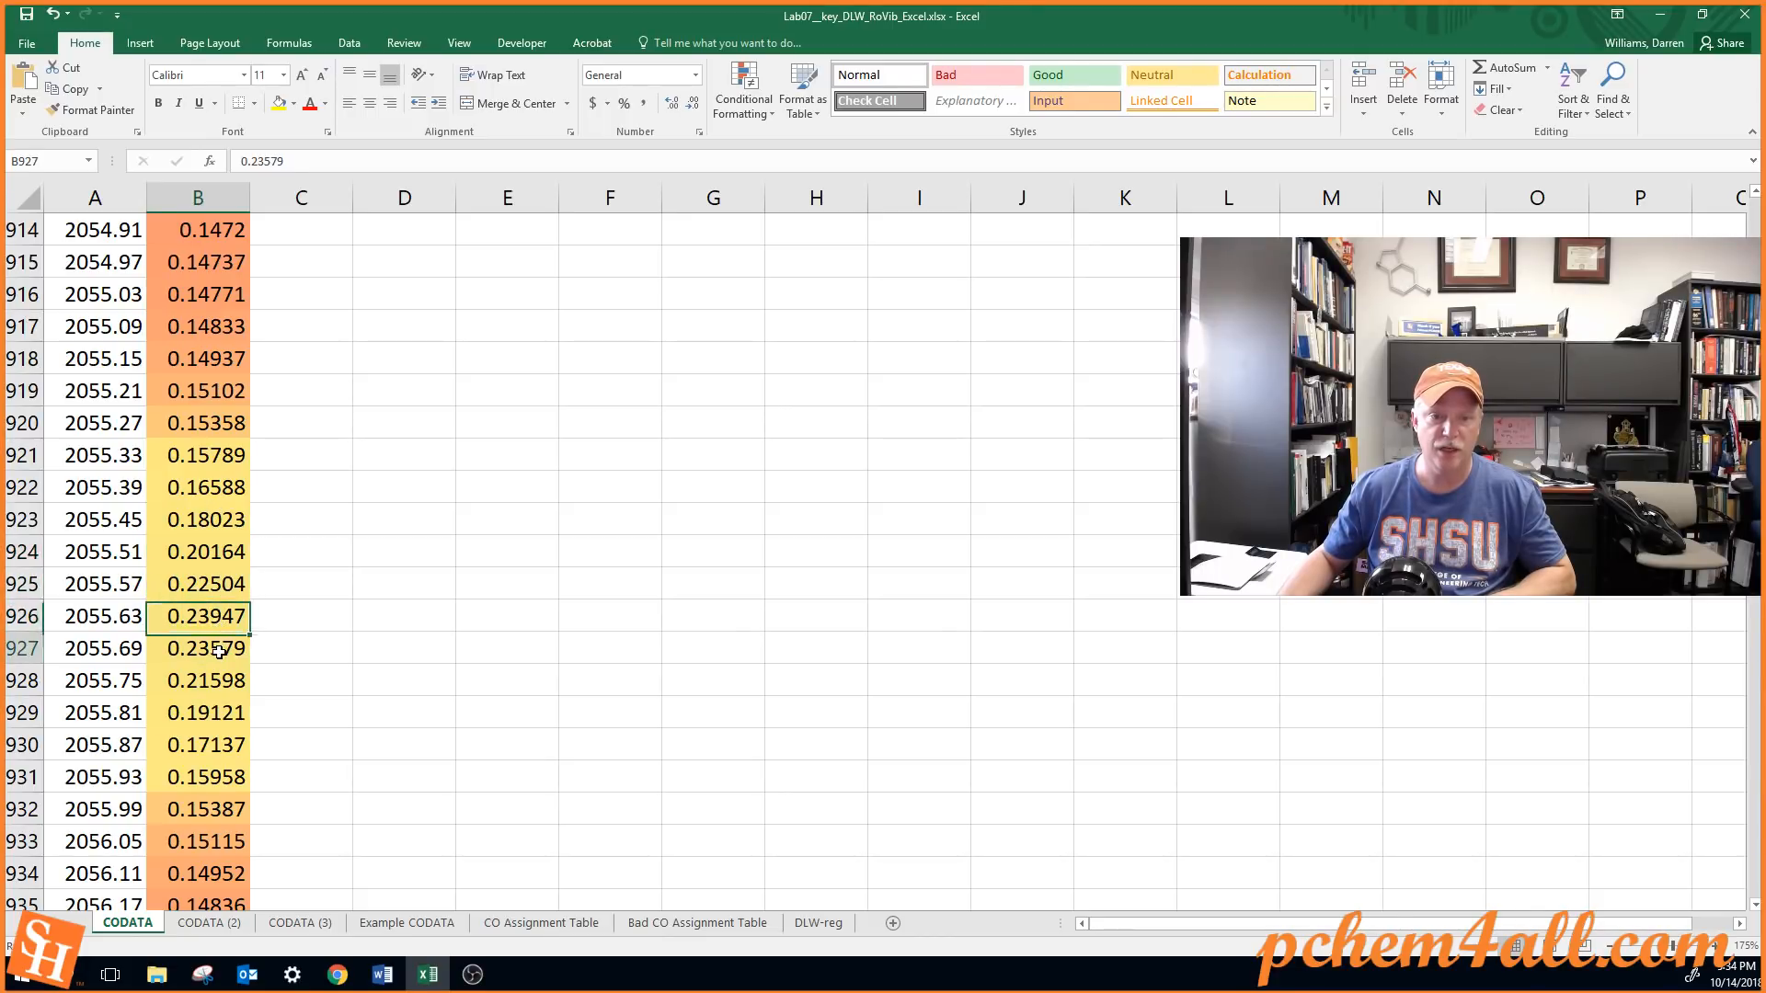
pyautogui.click(220, 618)
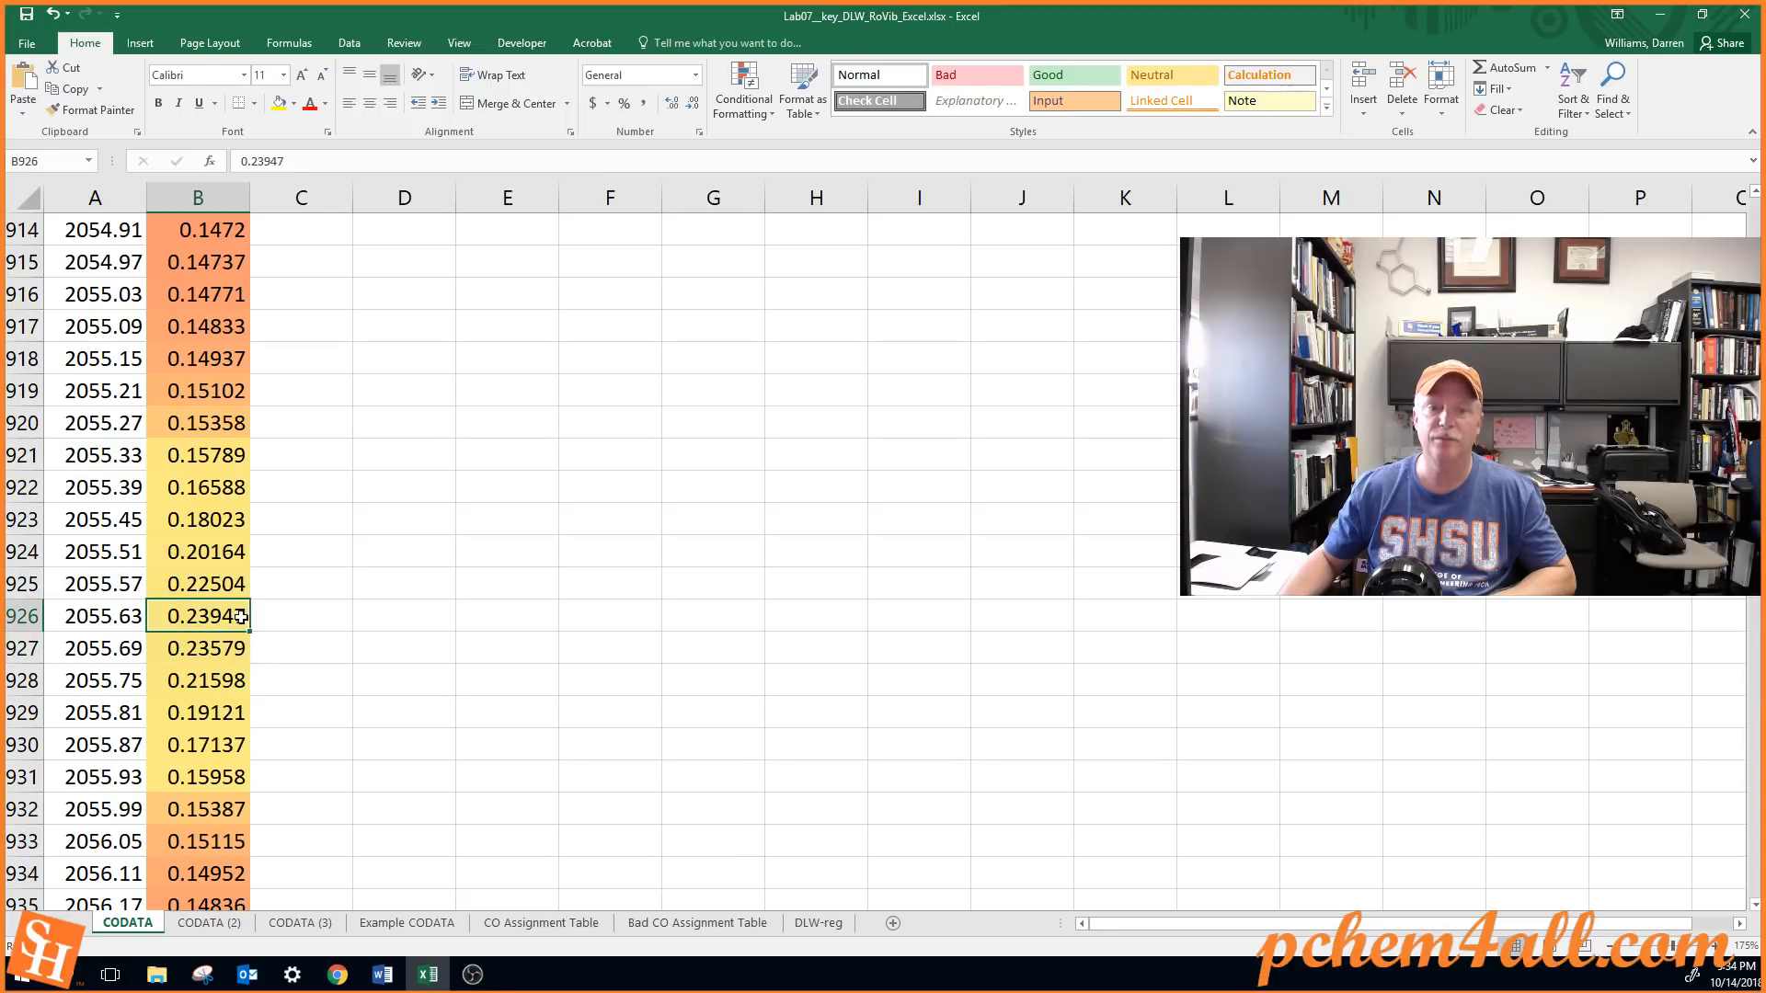
pyautogui.click(301, 615)
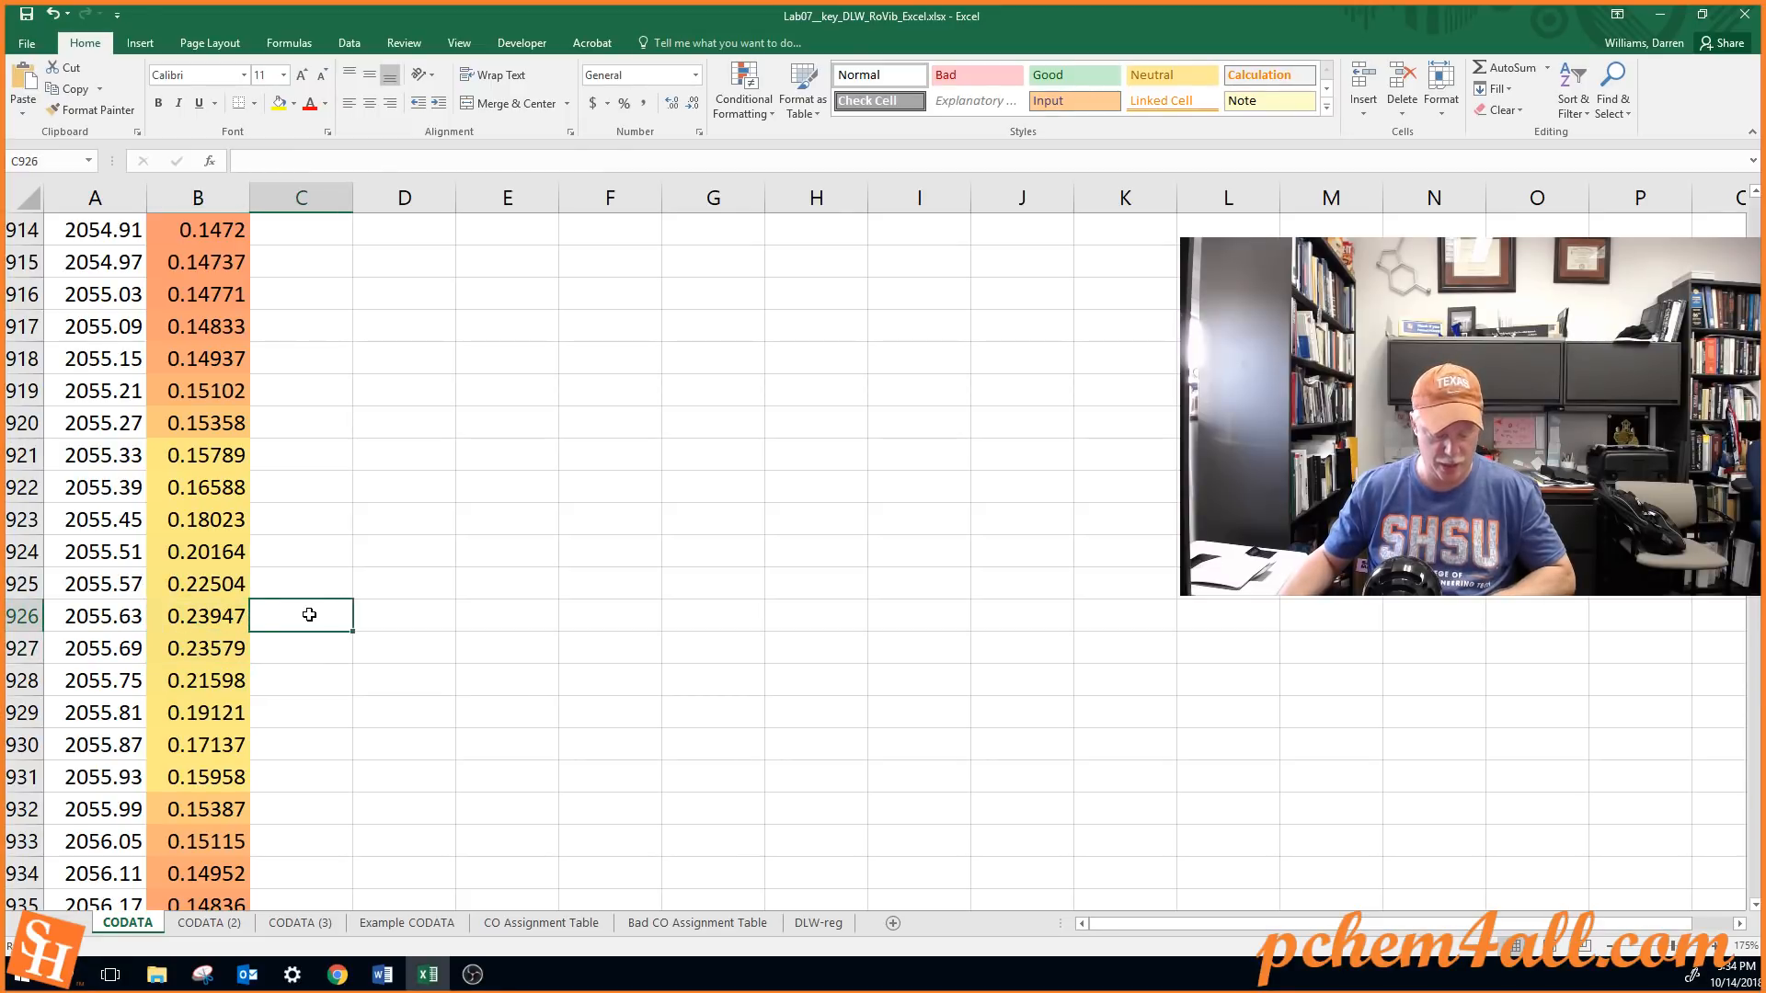
pyautogui.write('x')
pyautogui.press('BackSpace')
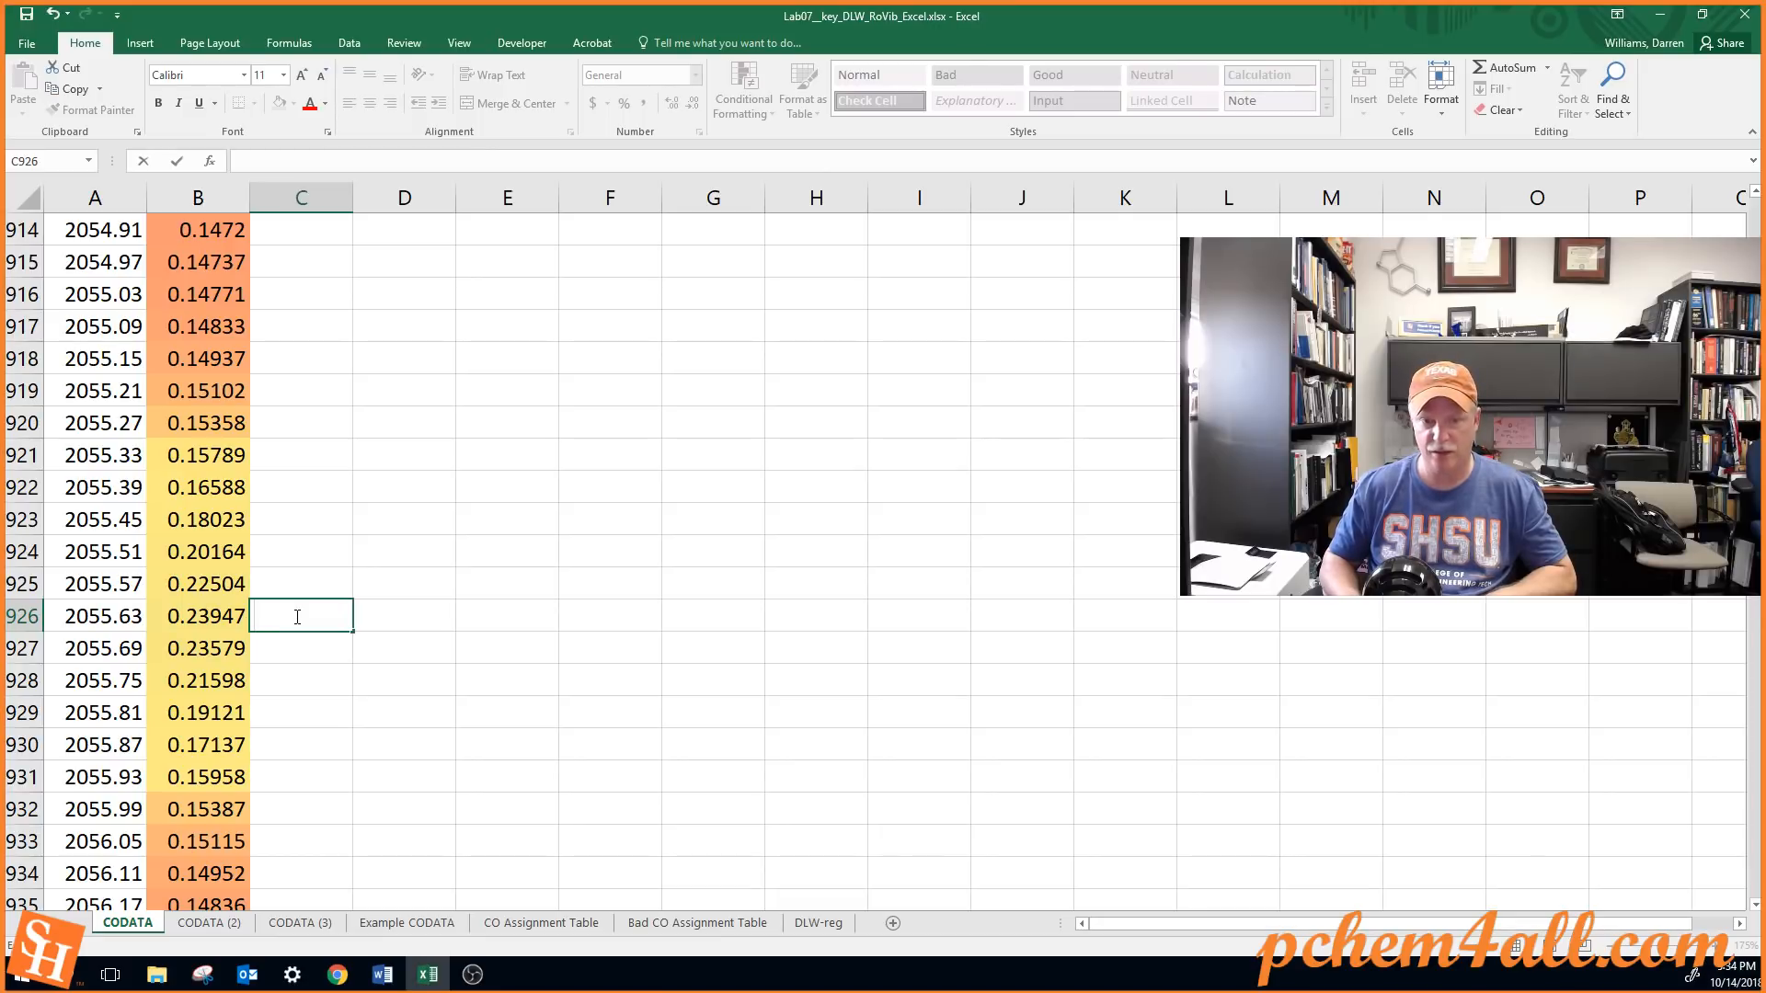
pyautogui.press('Escape')
pyautogui.hotkey('ctrl', 'Up')
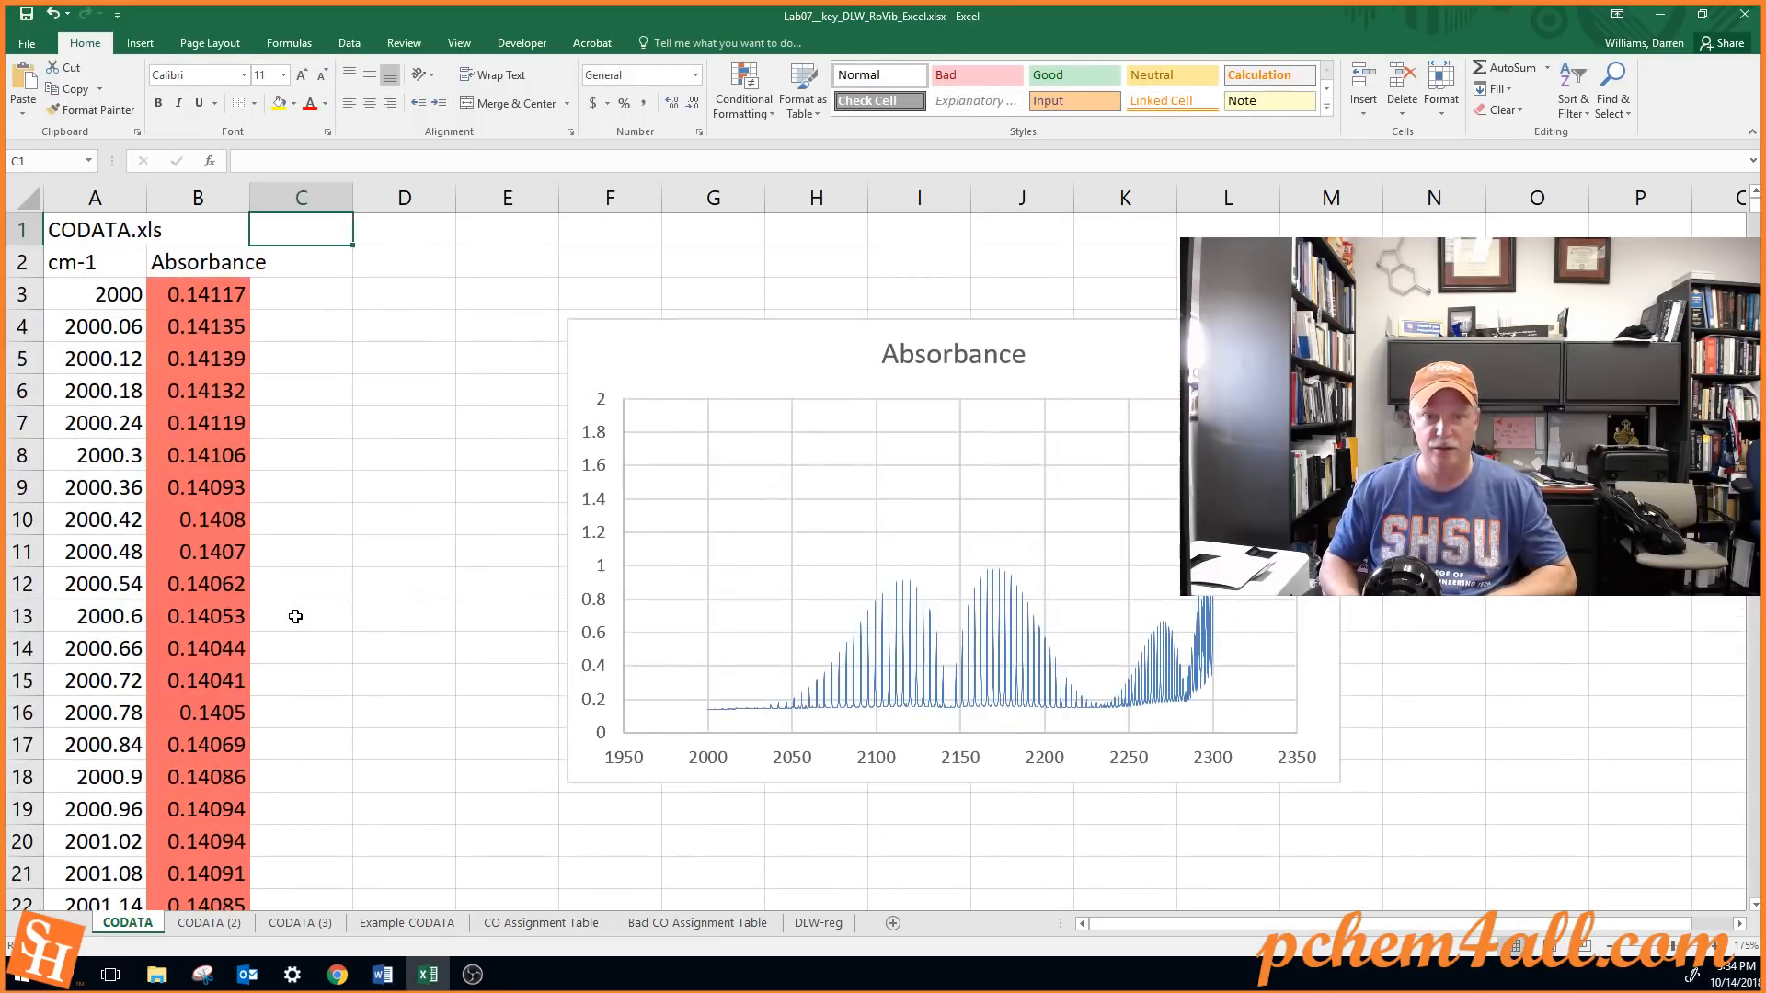
pyautogui.click(319, 295)
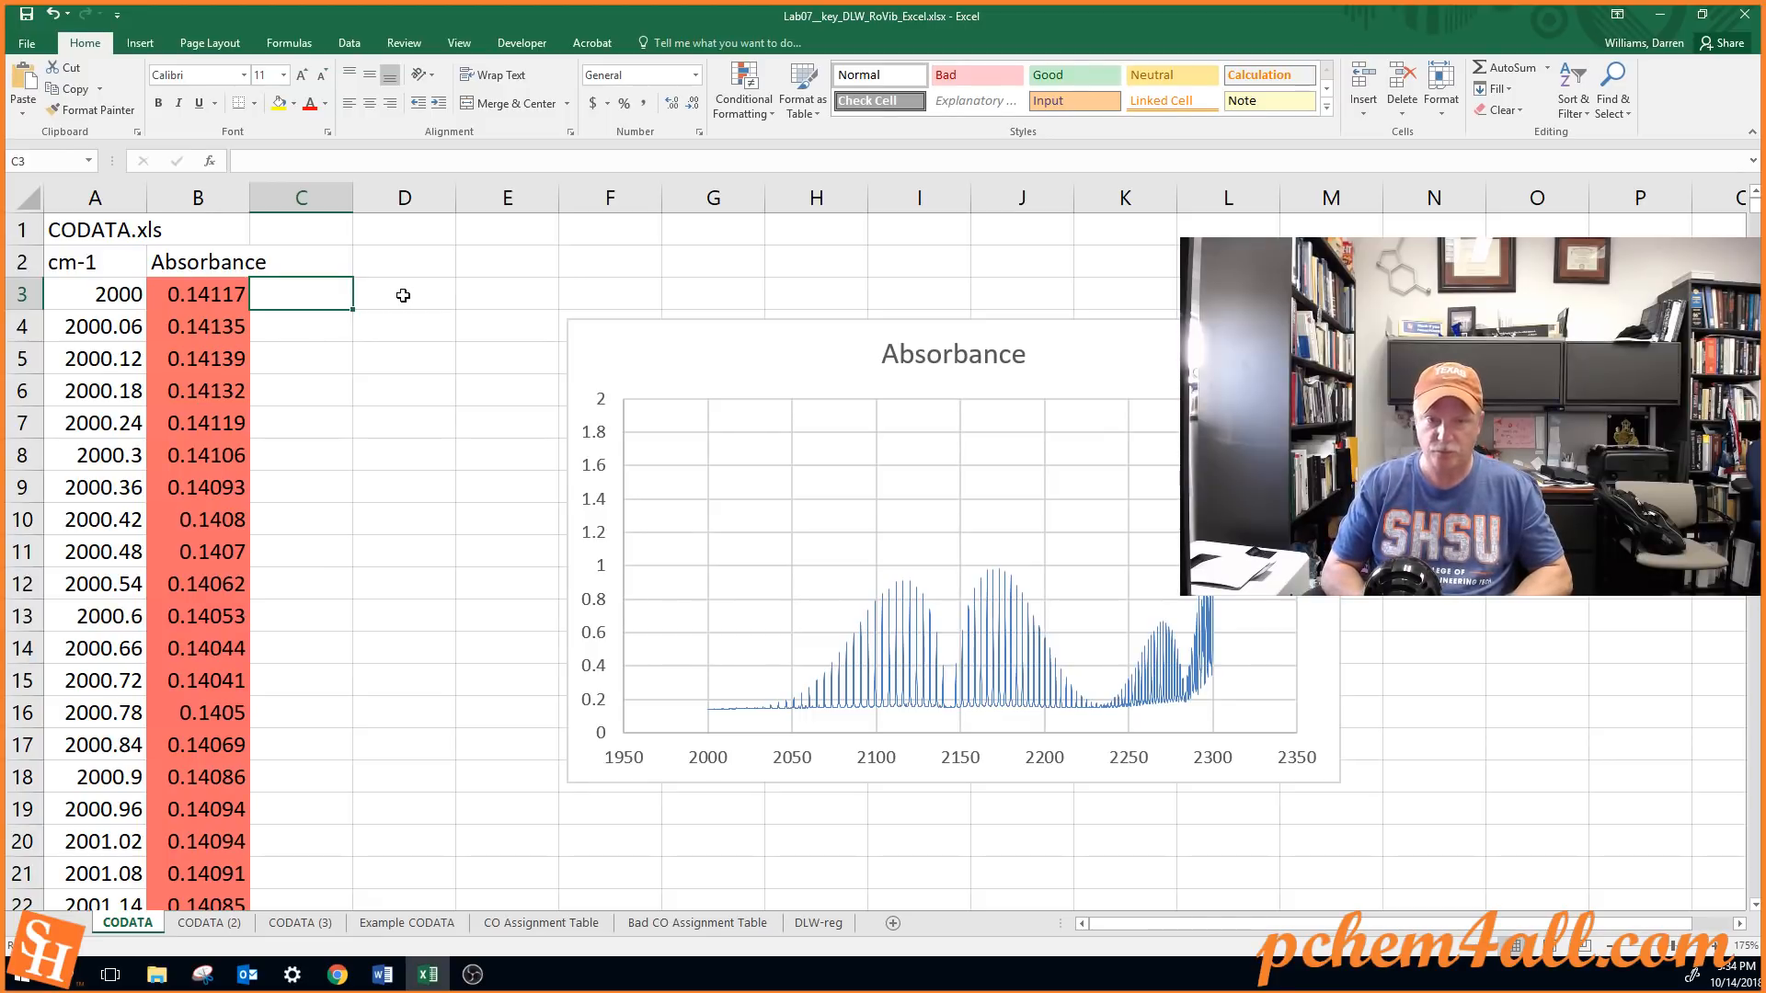
pyautogui.write('=')
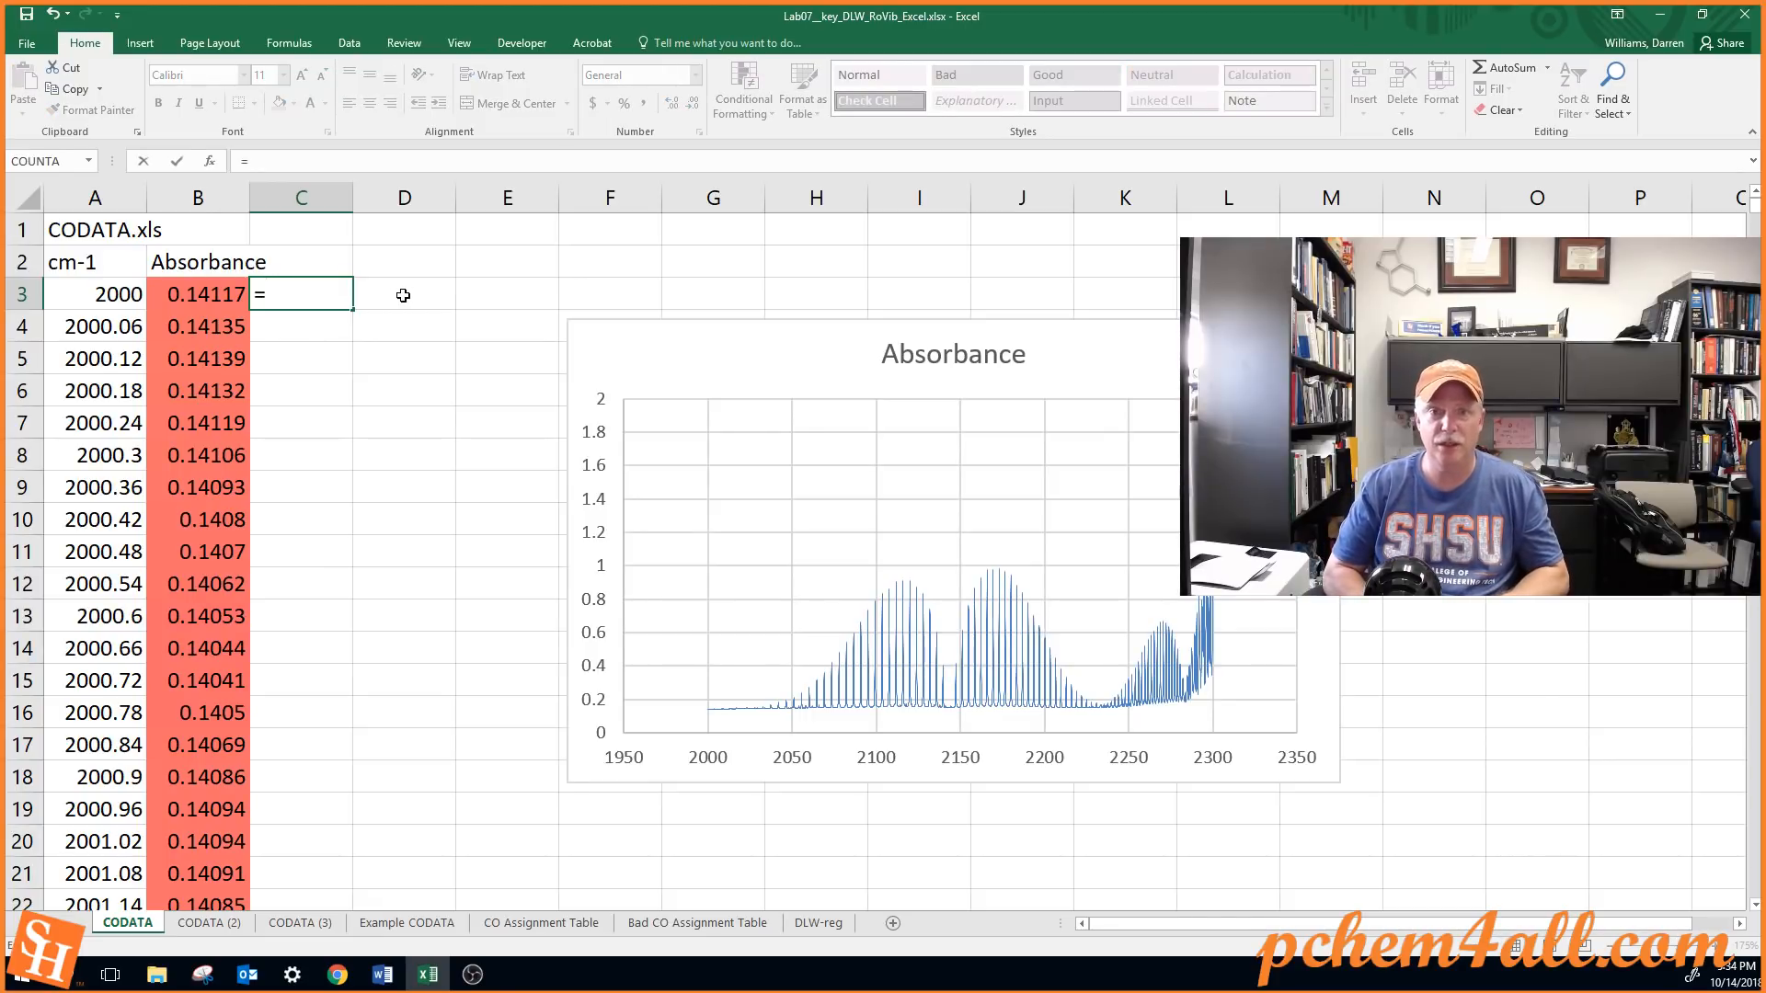
pyautogui.write('if')
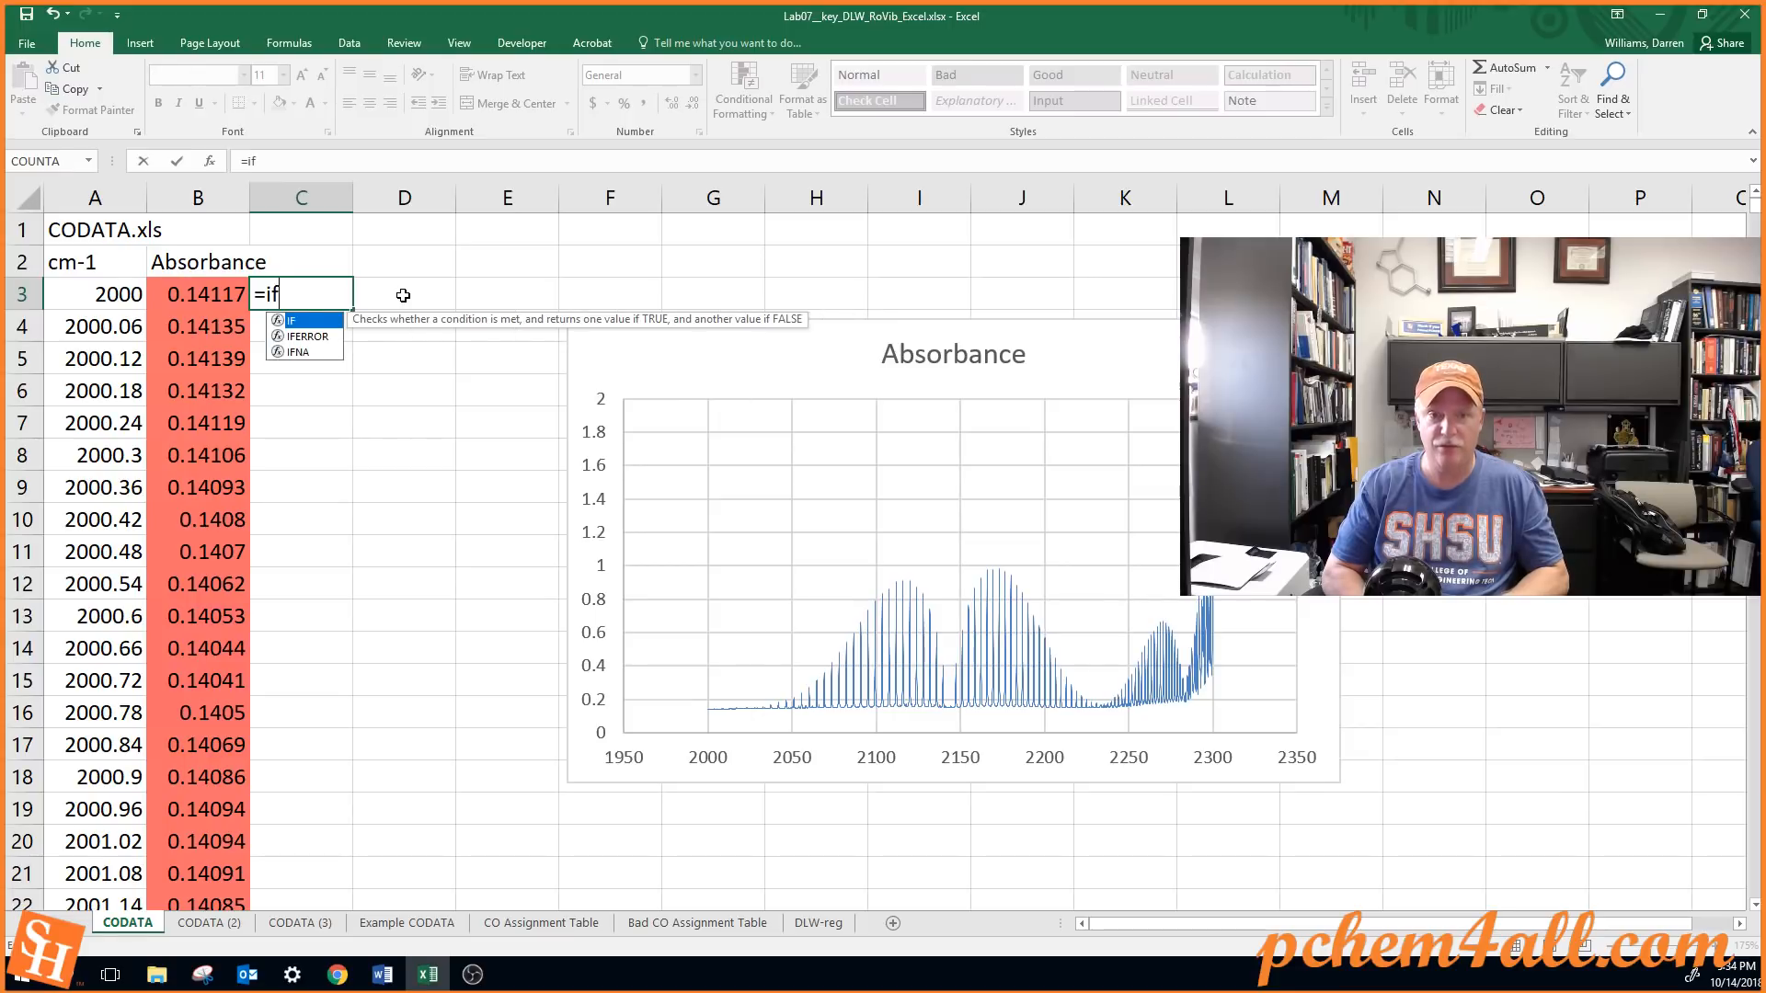
pyautogui.write('(')
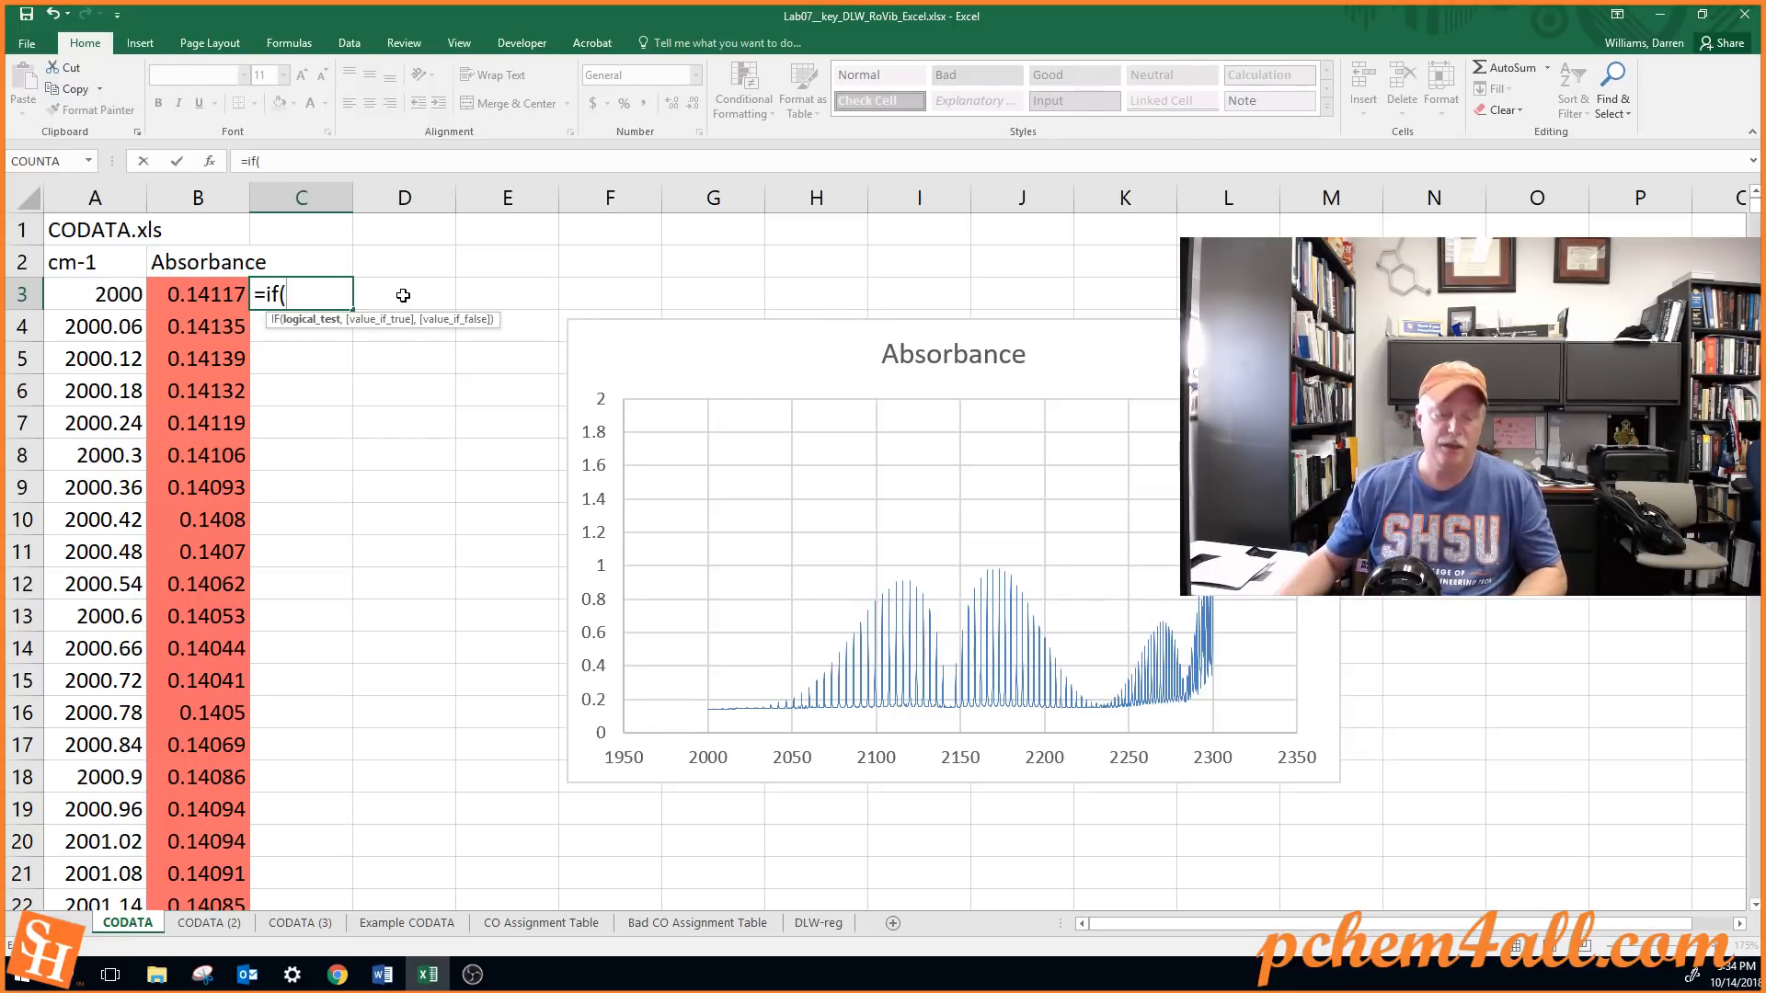
pyautogui.press('Escape')
# Begin an IF formula in cell C6 that tests whether B6 equals MAX(B3:B9)
pyautogui.click(324, 391)
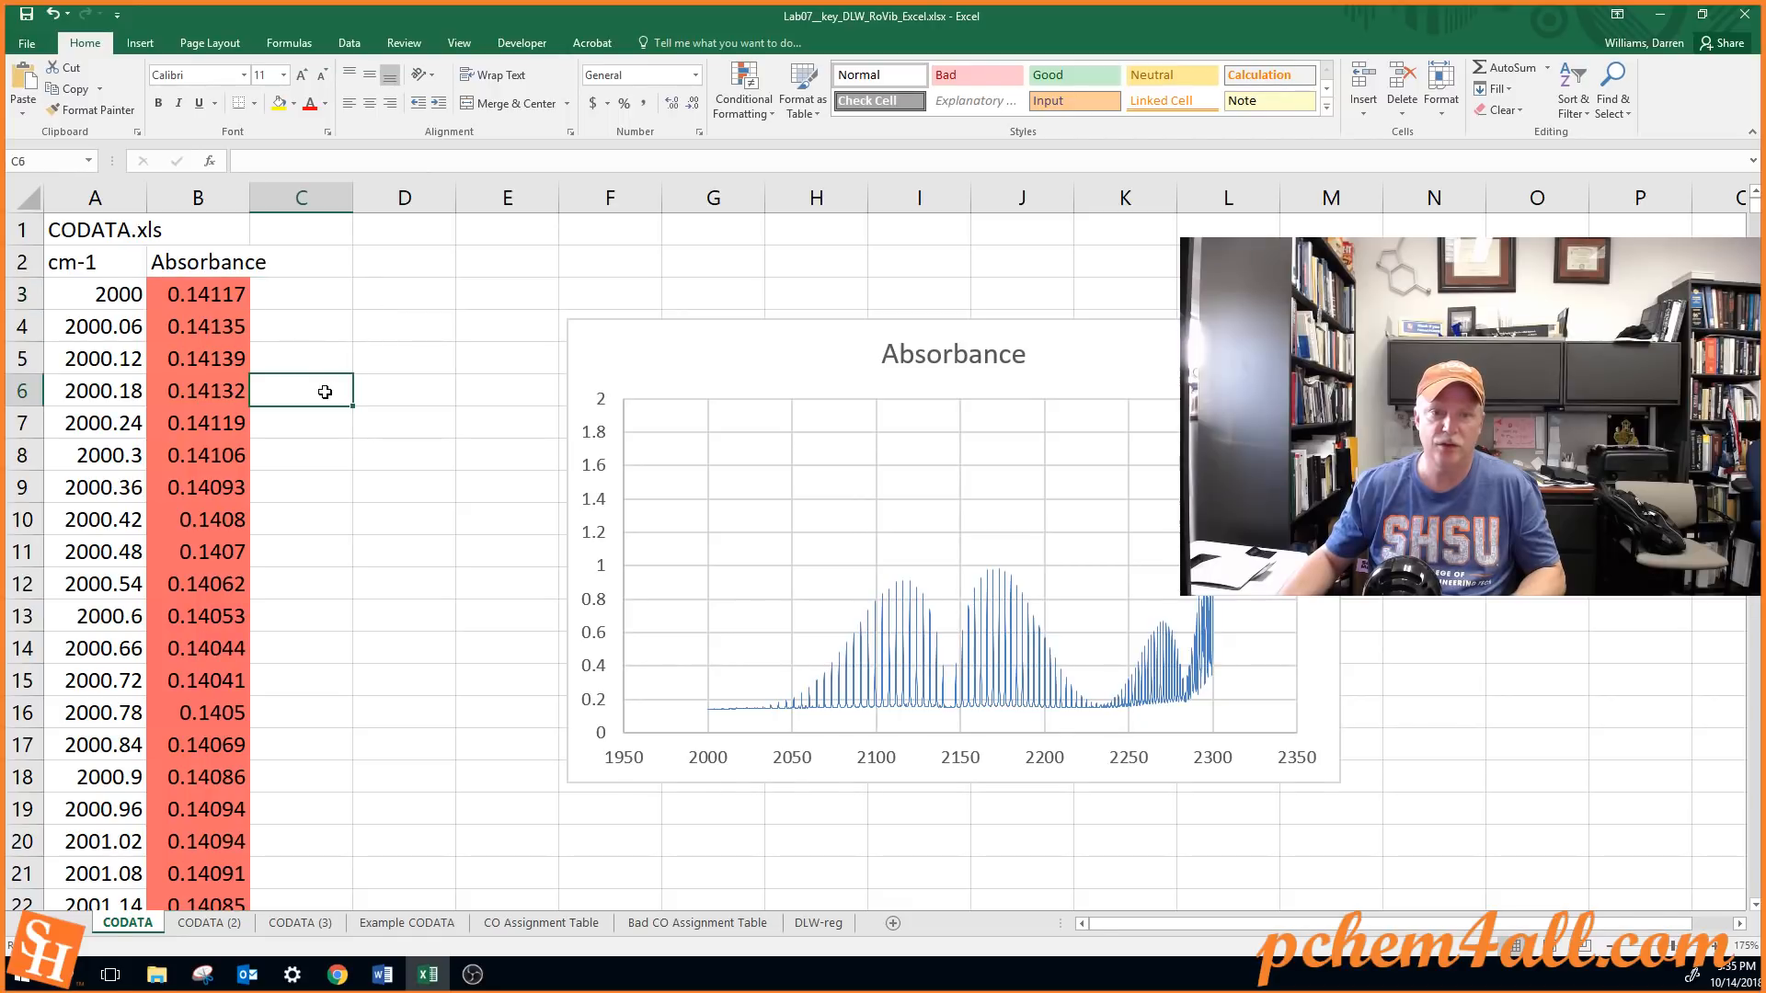
pyautogui.write('=')
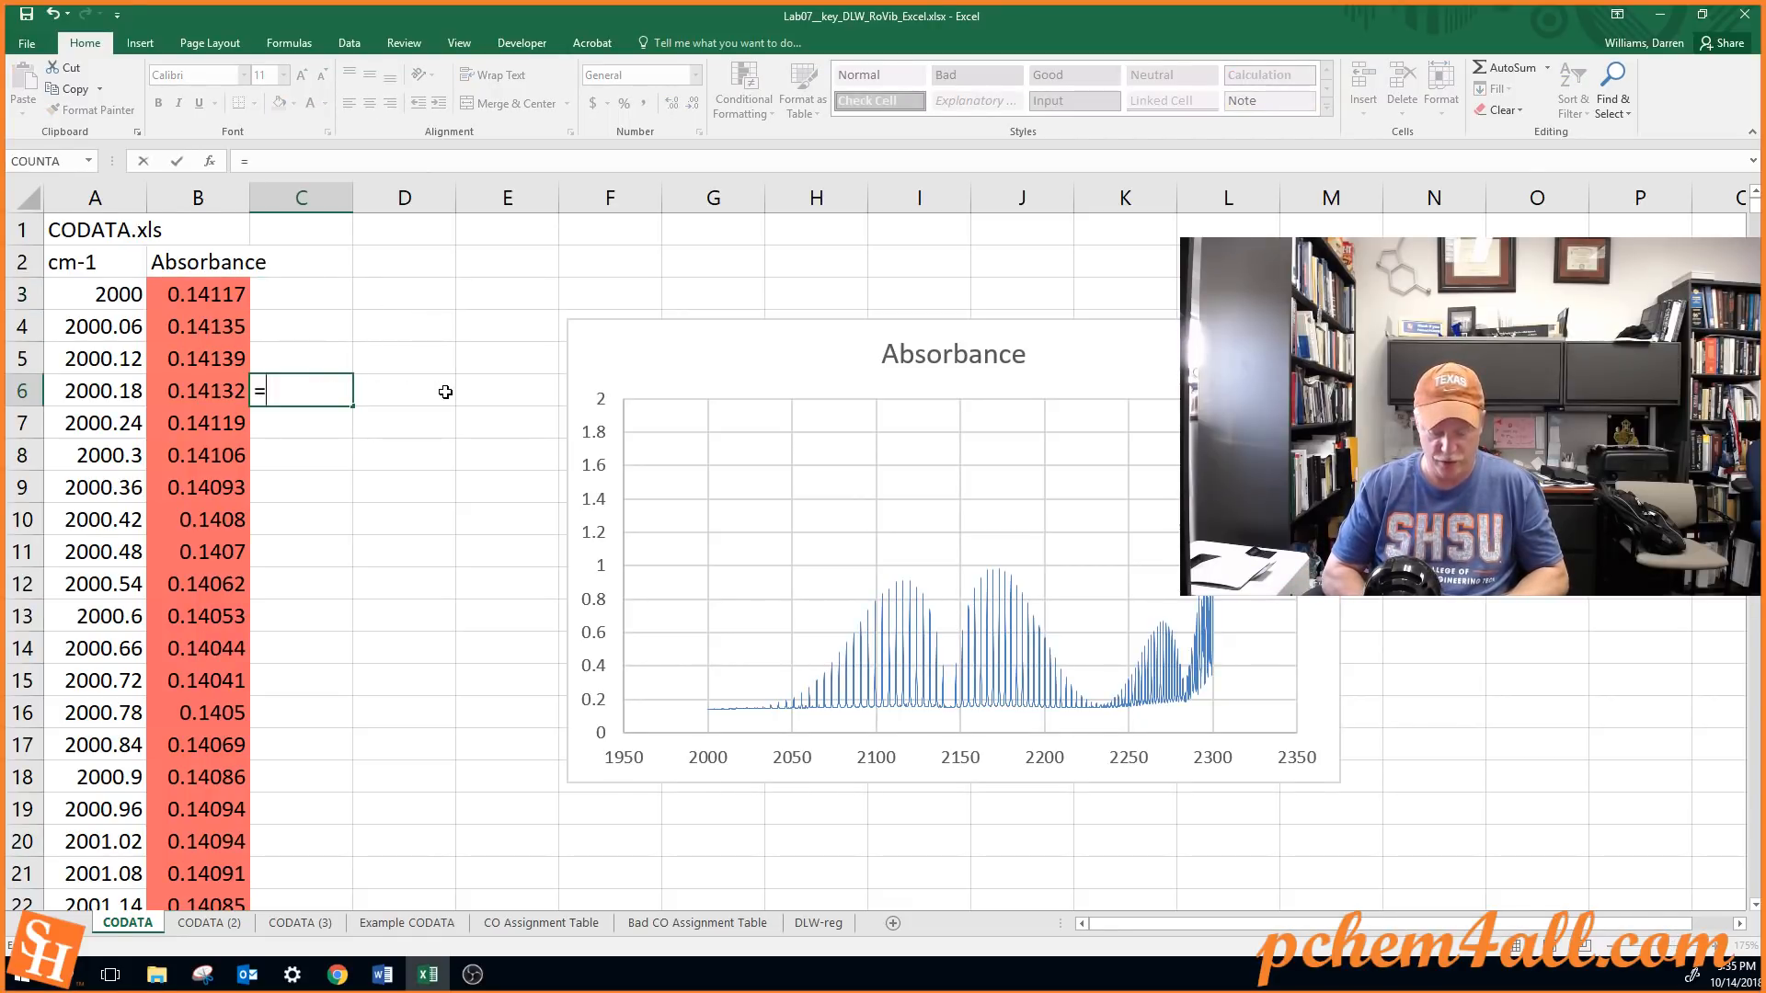
pyautogui.write('if(')
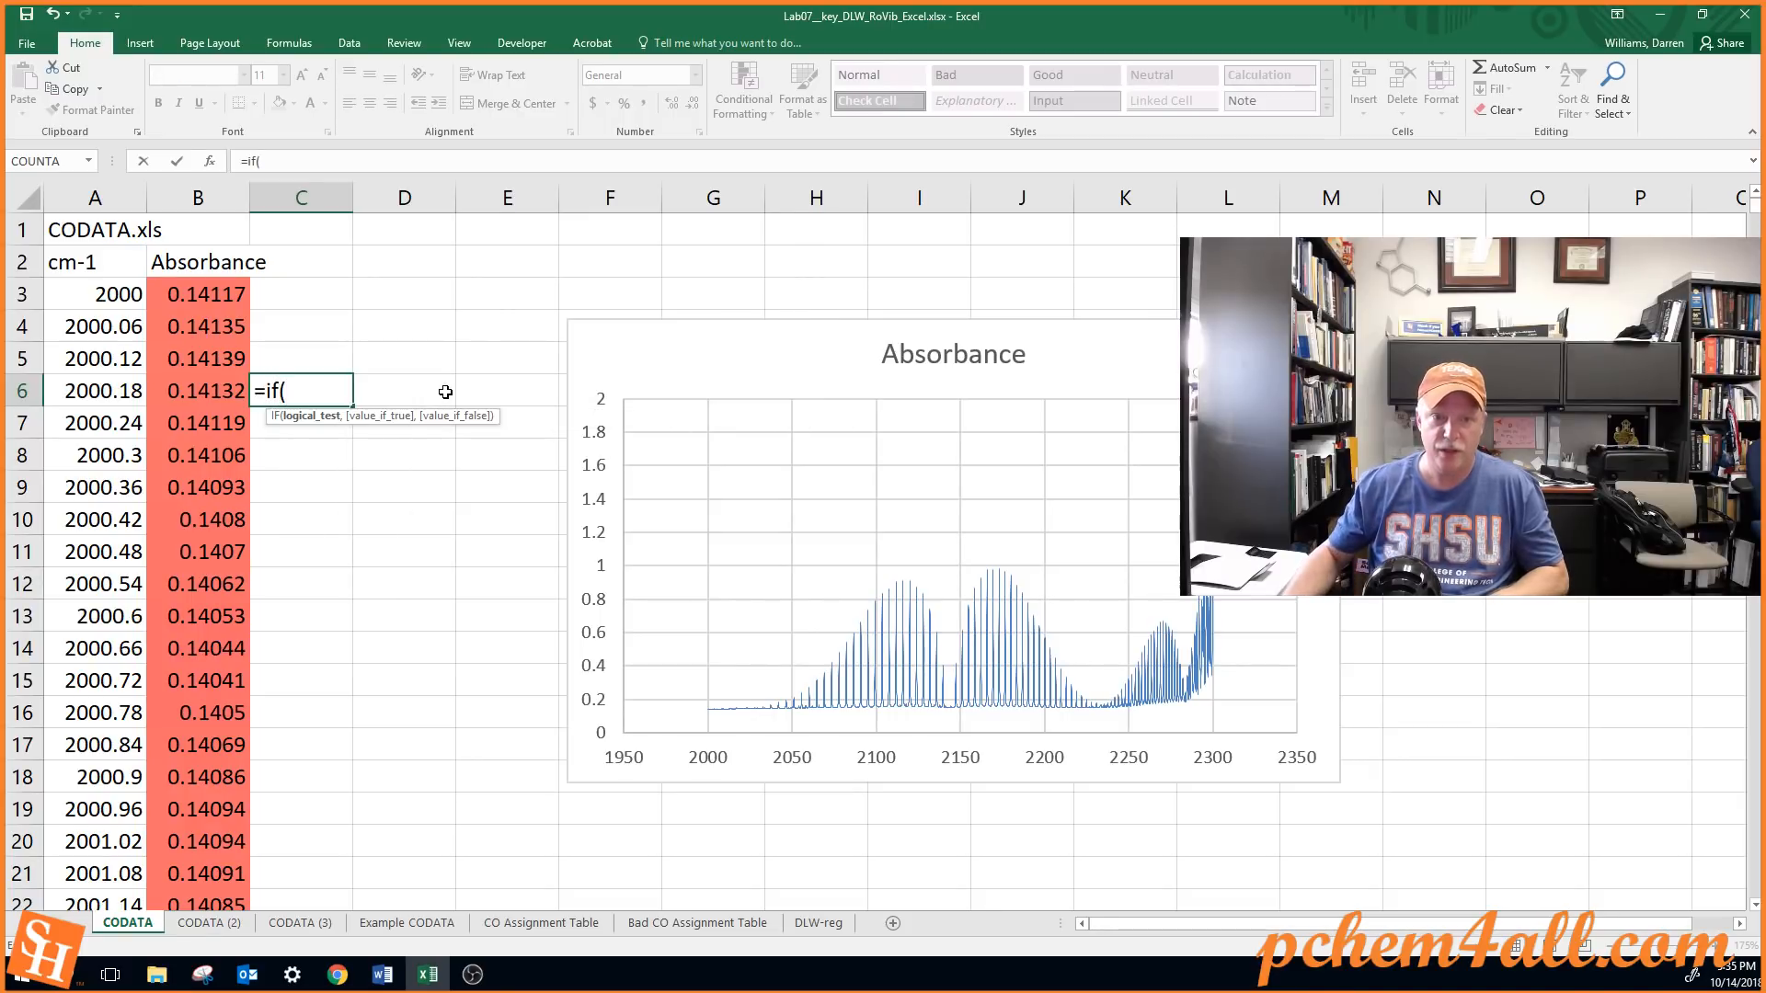
pyautogui.click(218, 390)
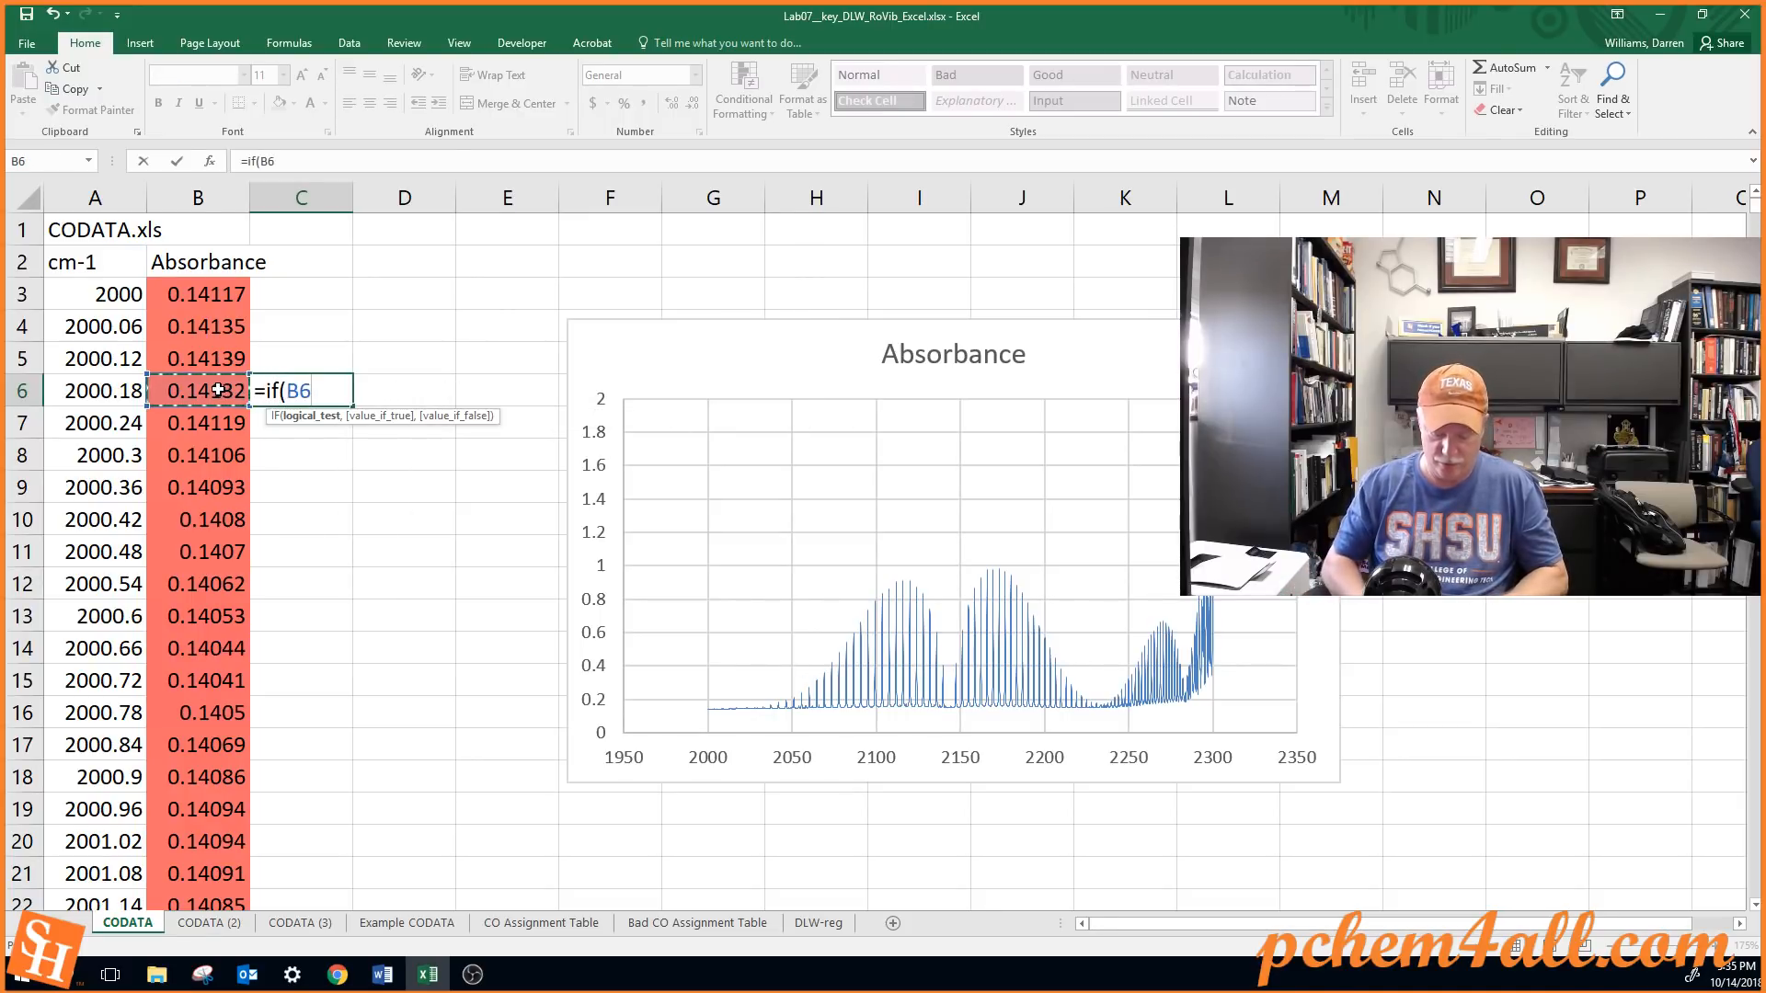
pyautogui.write('=')
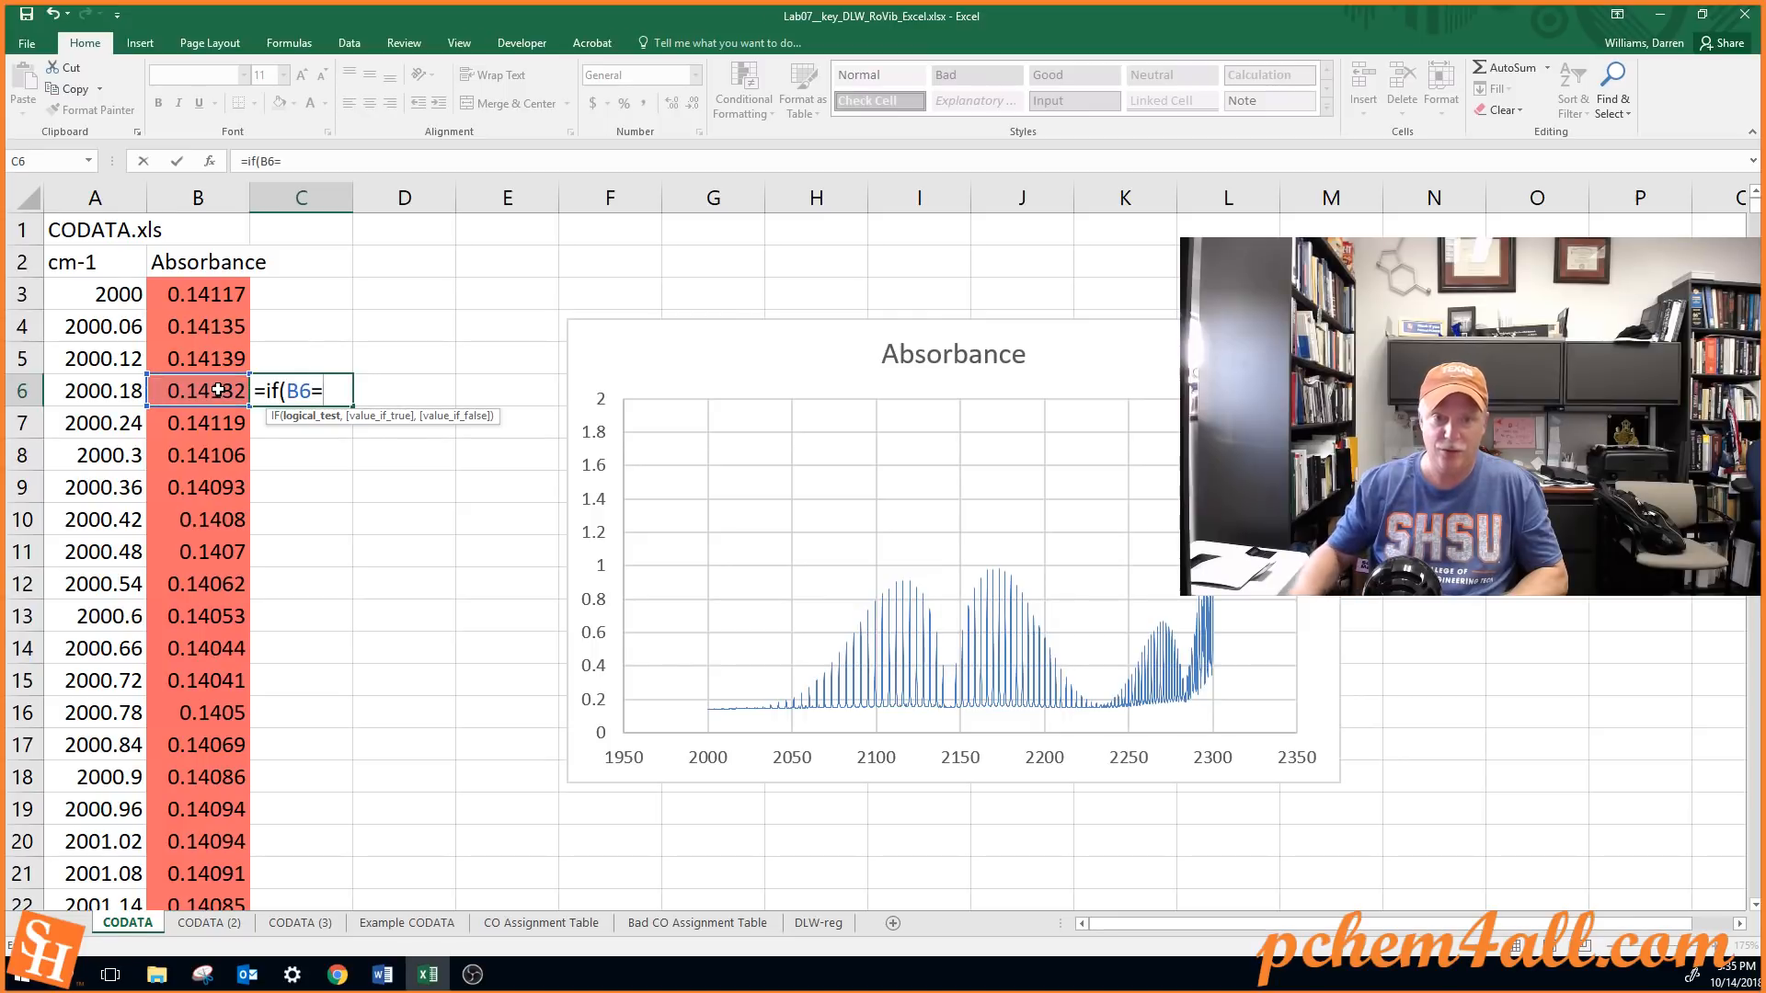
pyautogui.write('m')
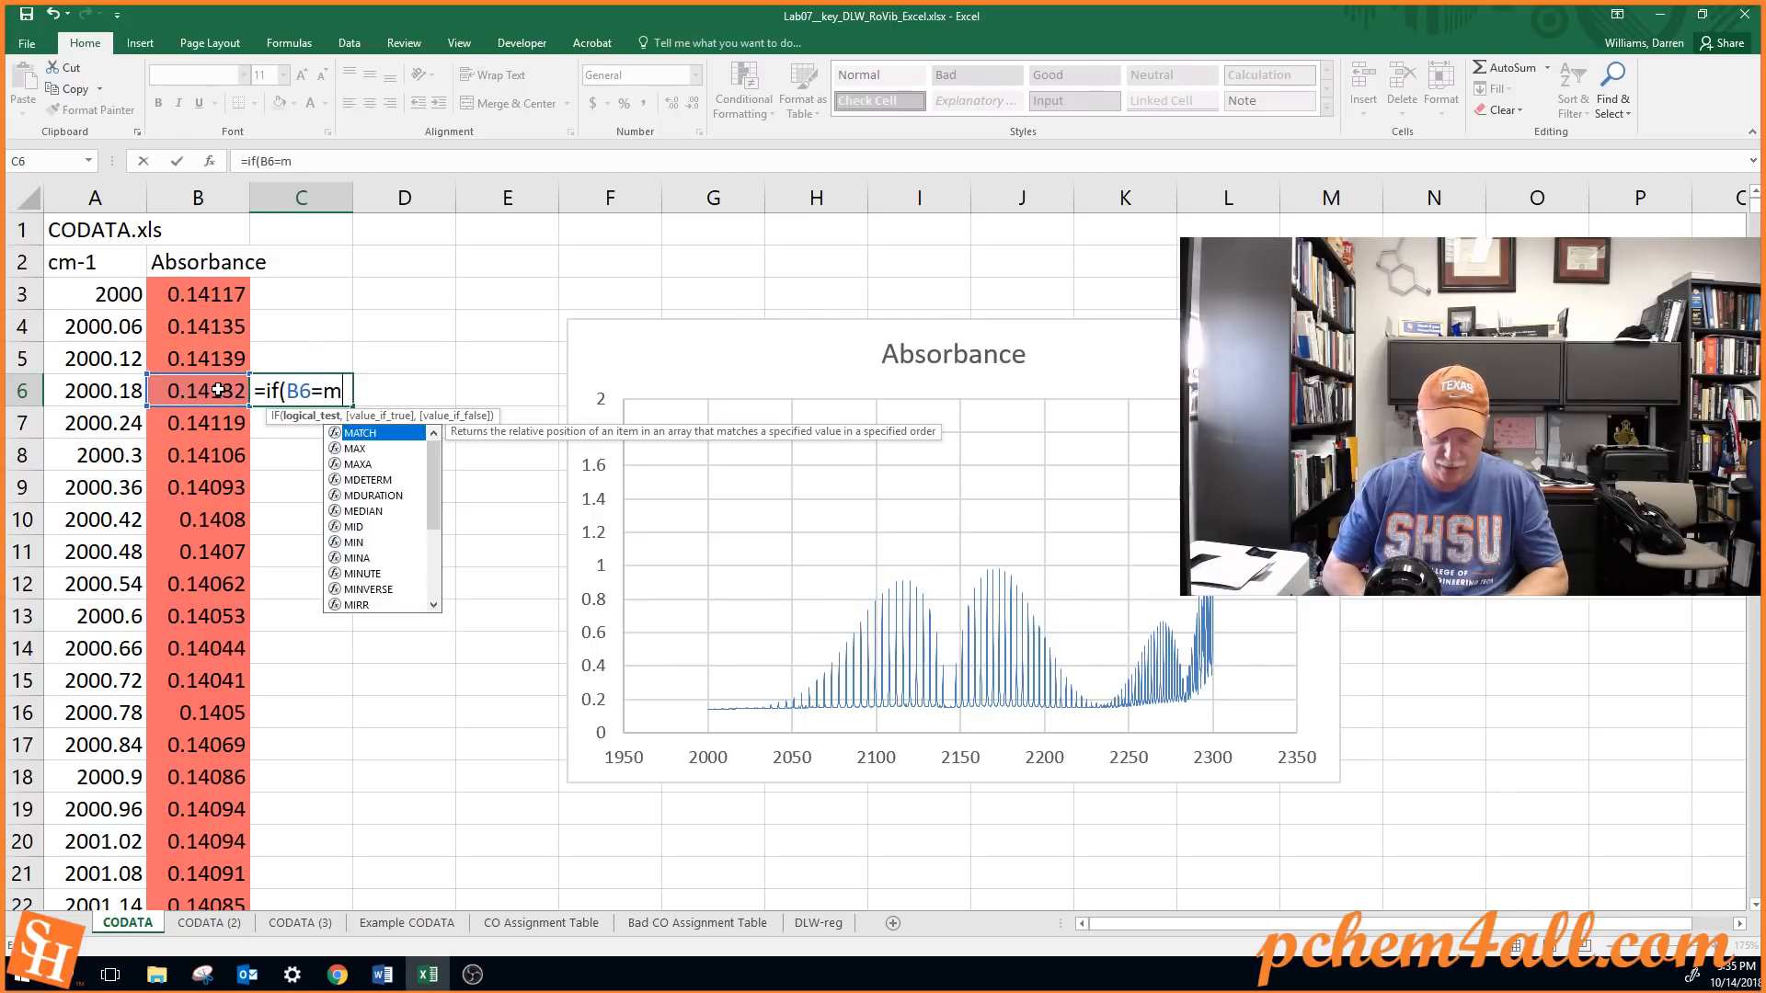
pyautogui.write('ax(')
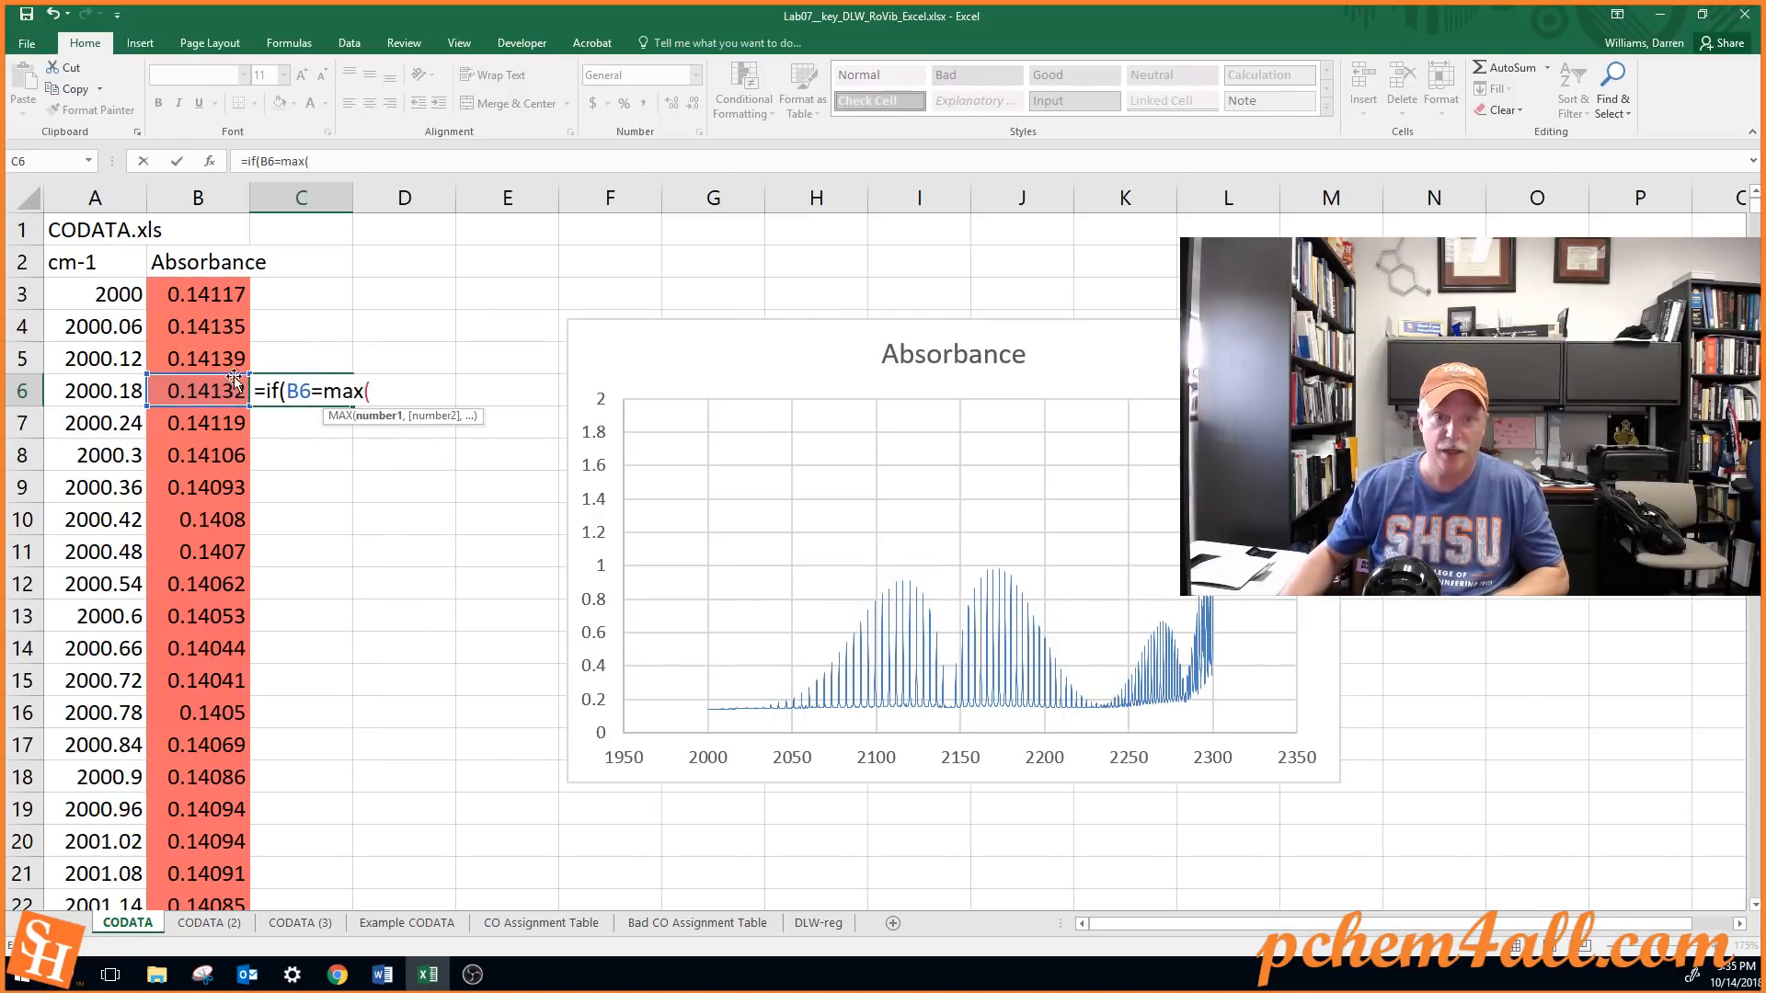
pyautogui.click(216, 302)
pyautogui.moveTo(216, 309); pyautogui.dragTo(234, 496)
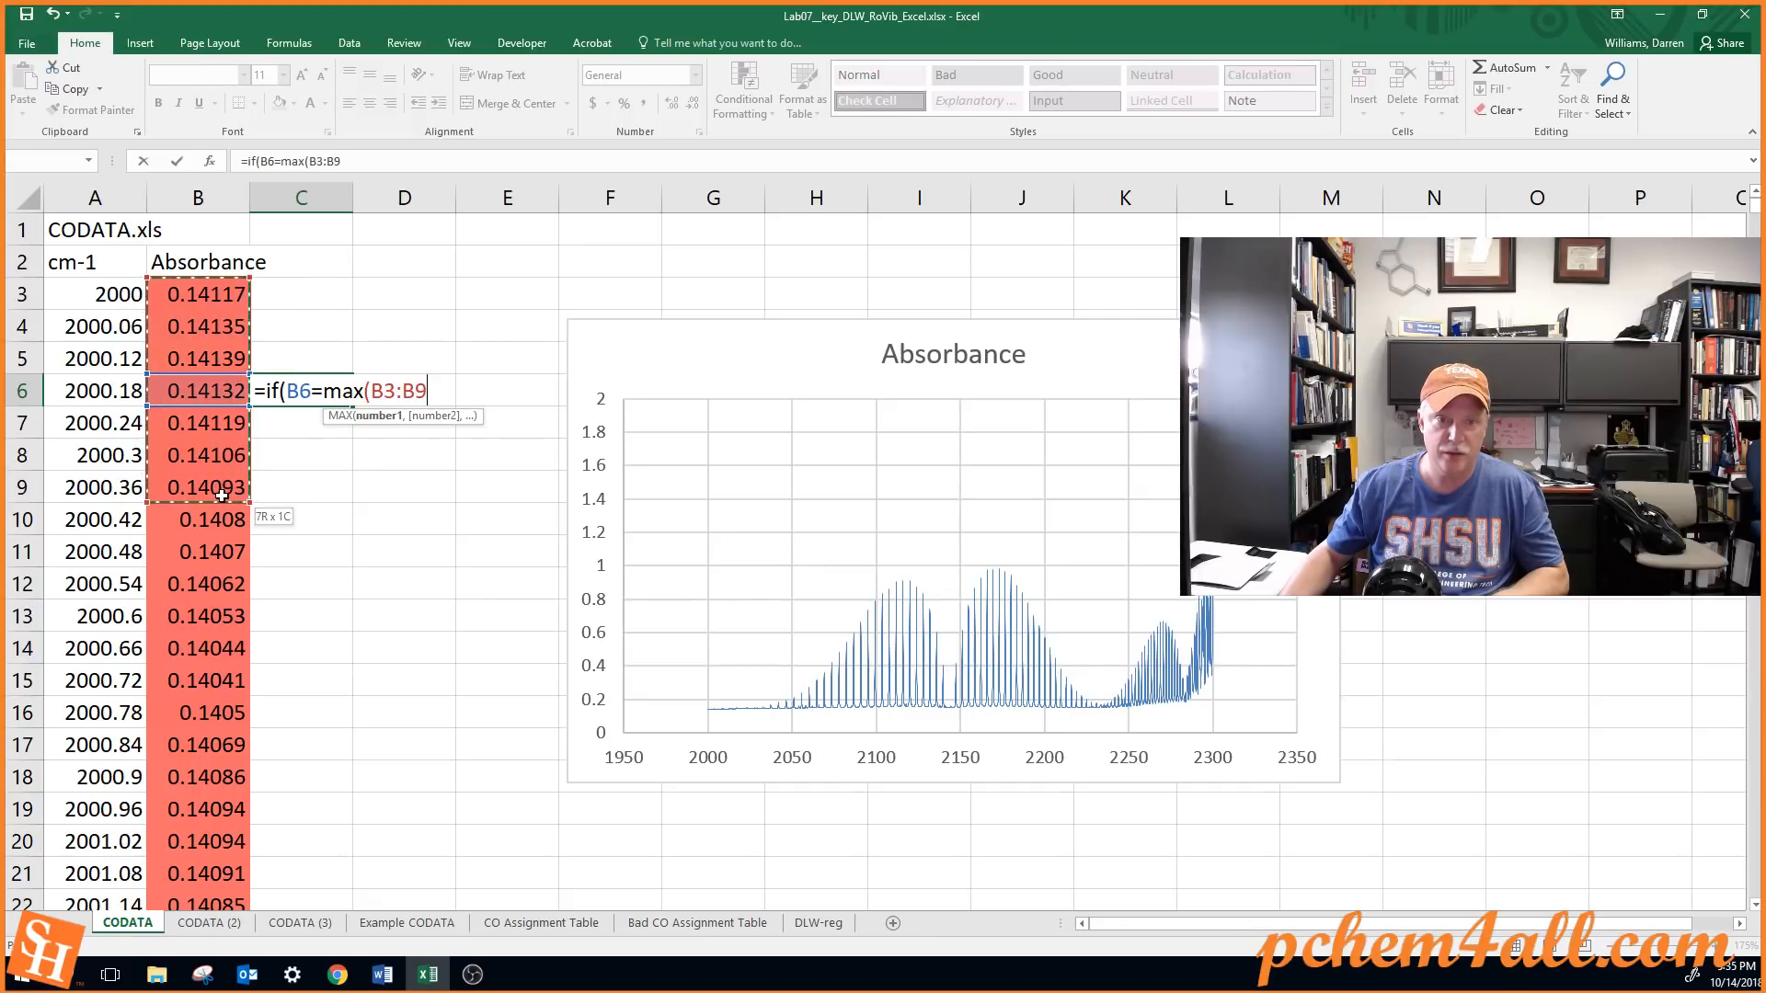
pyautogui.write(')')
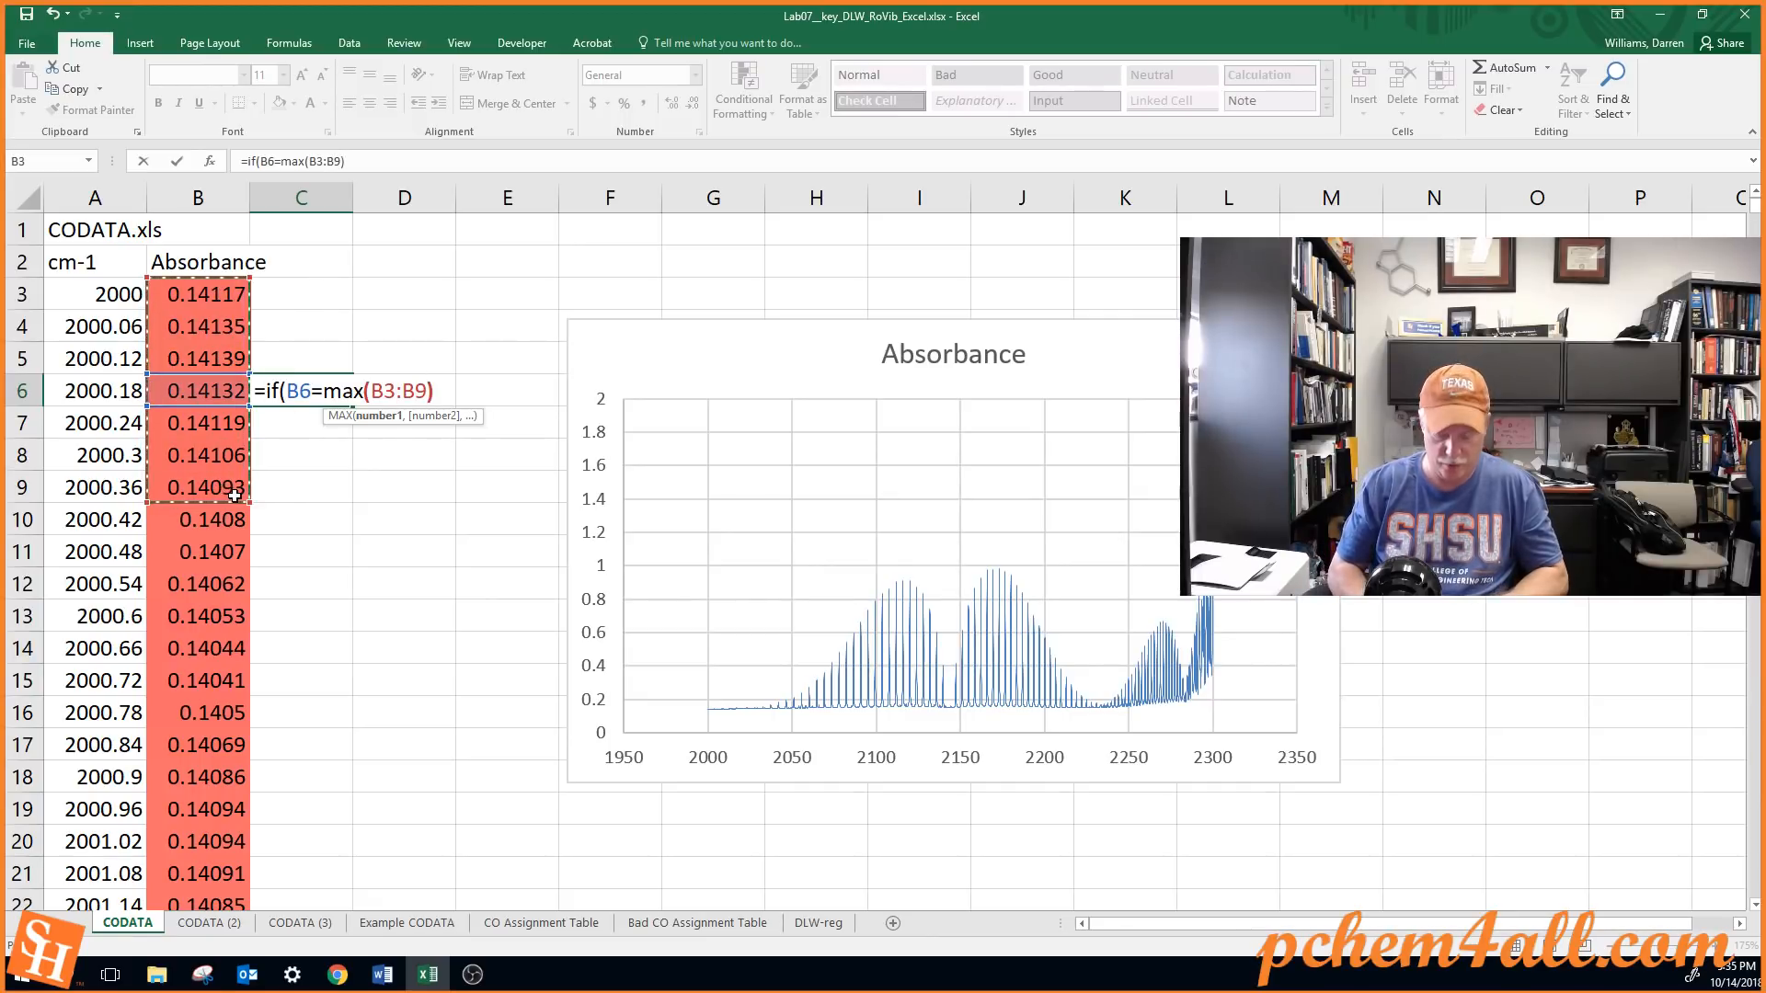
pyautogui.write(',')
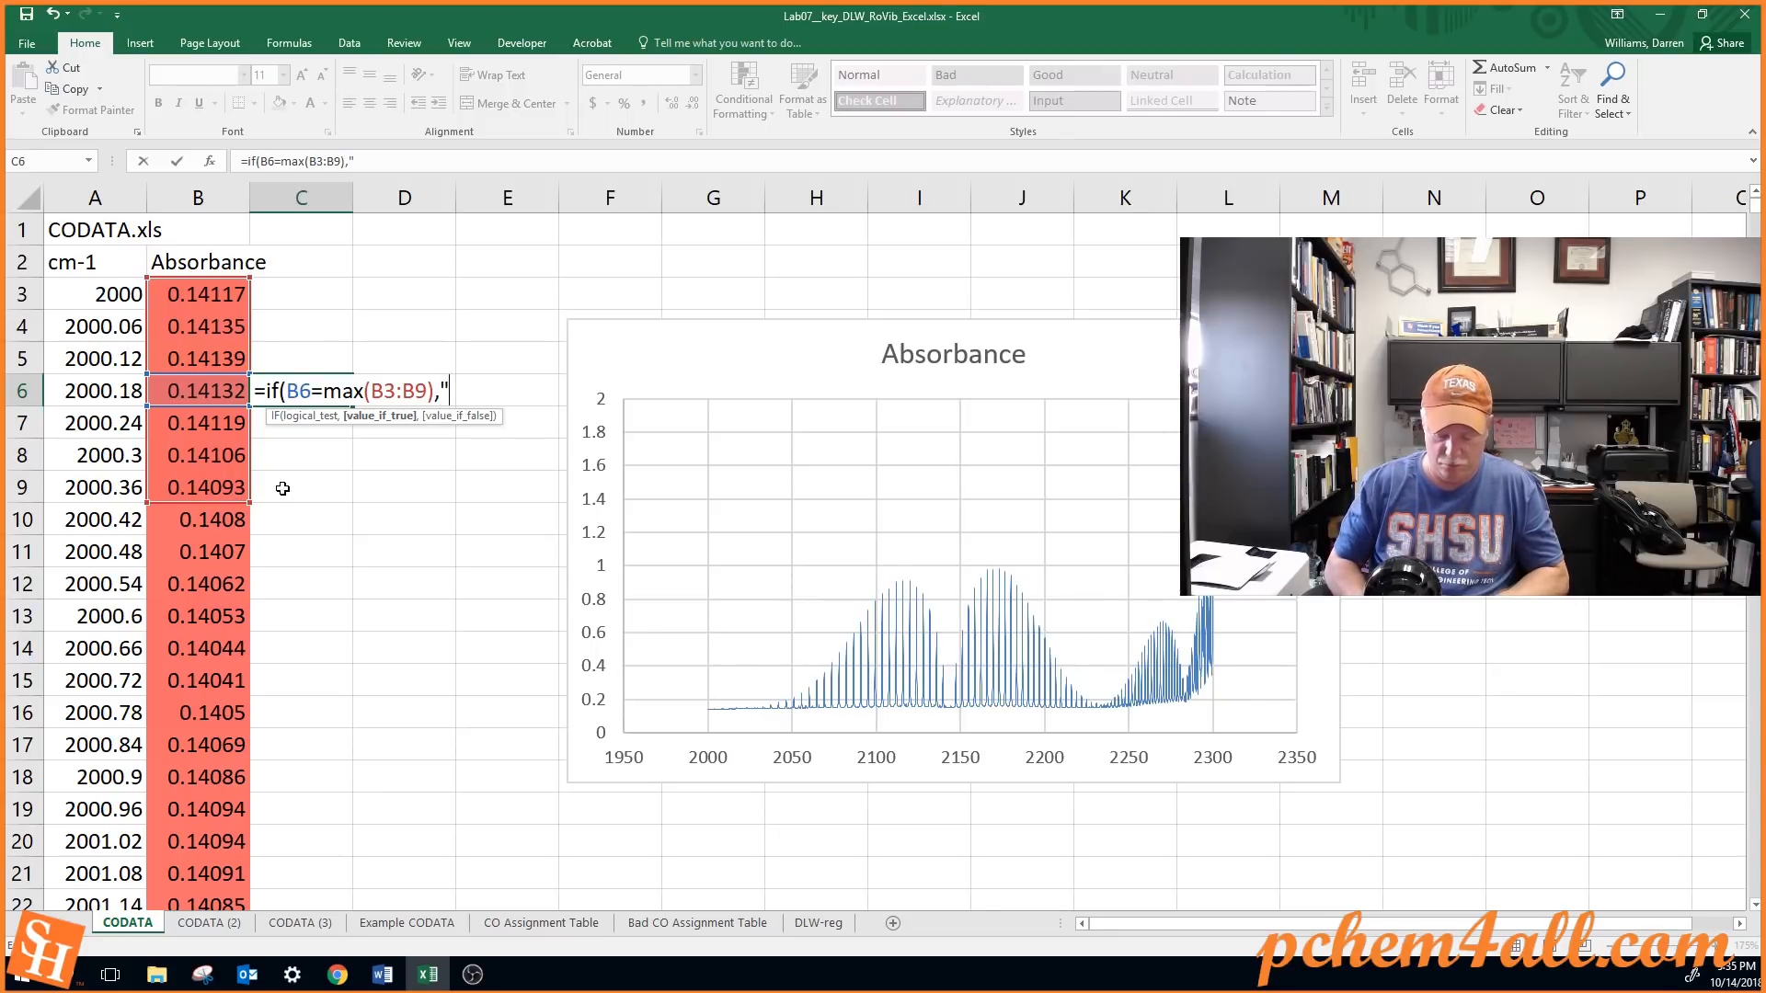
pyautogui.write('"Ma')
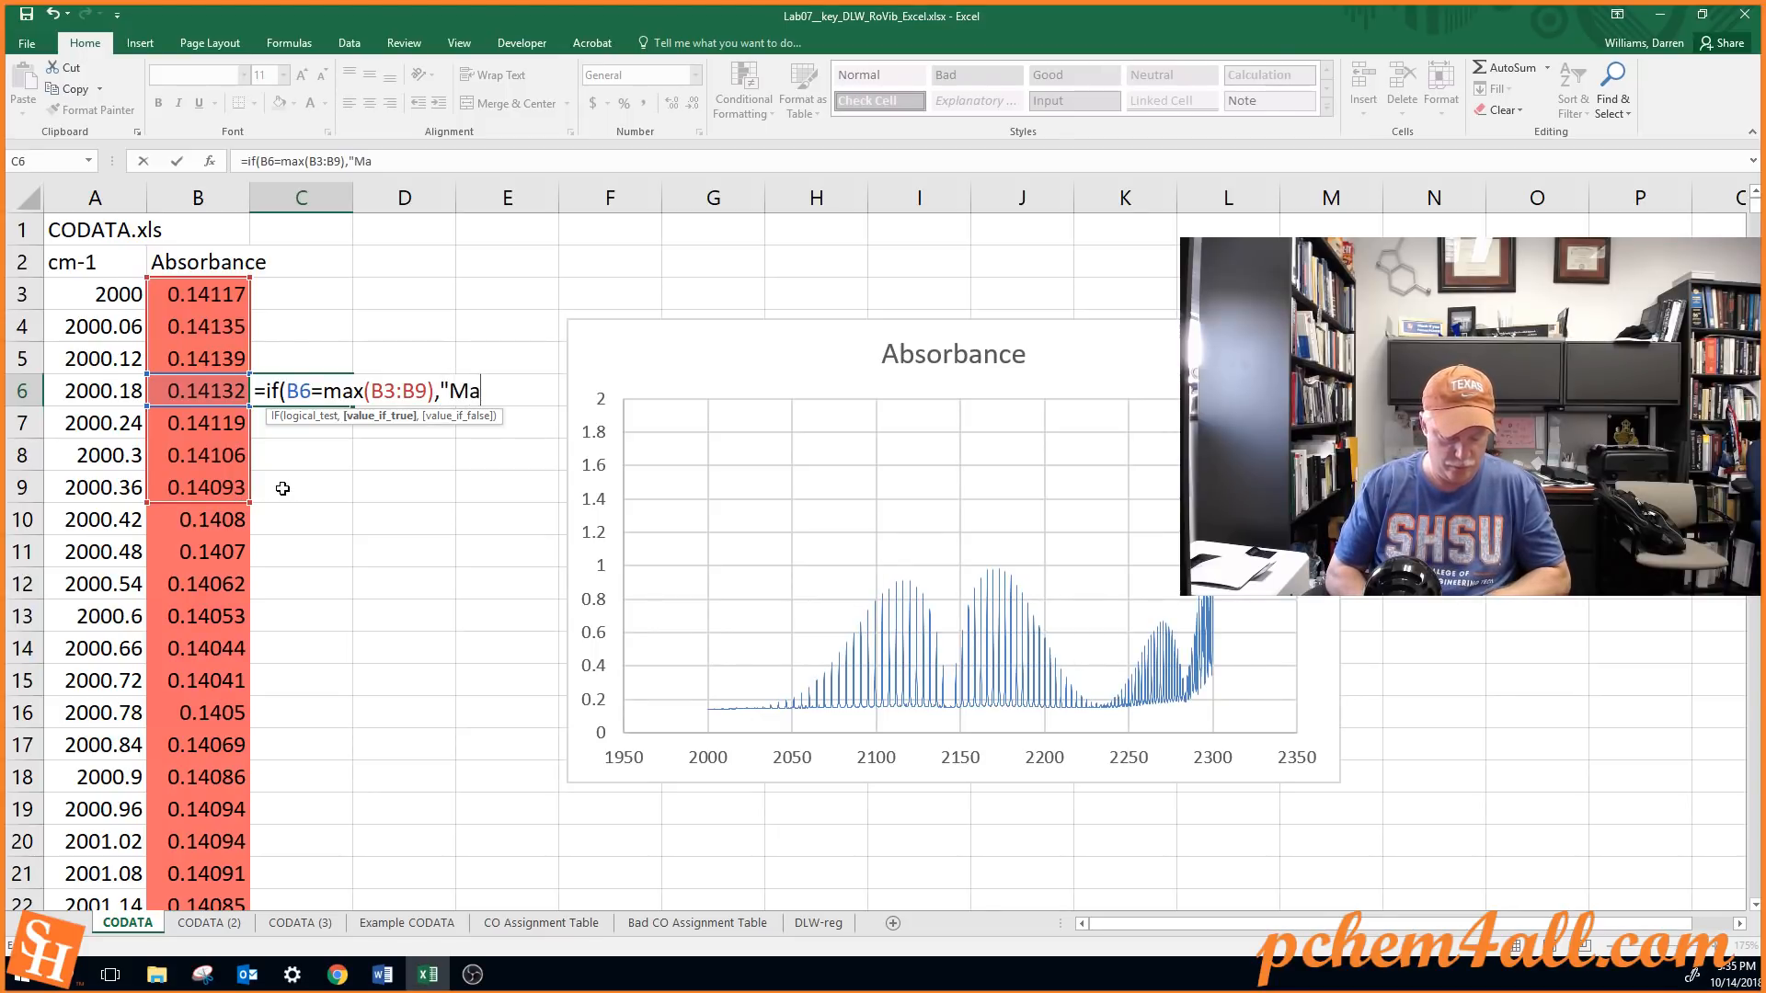
pyautogui.write('x"')
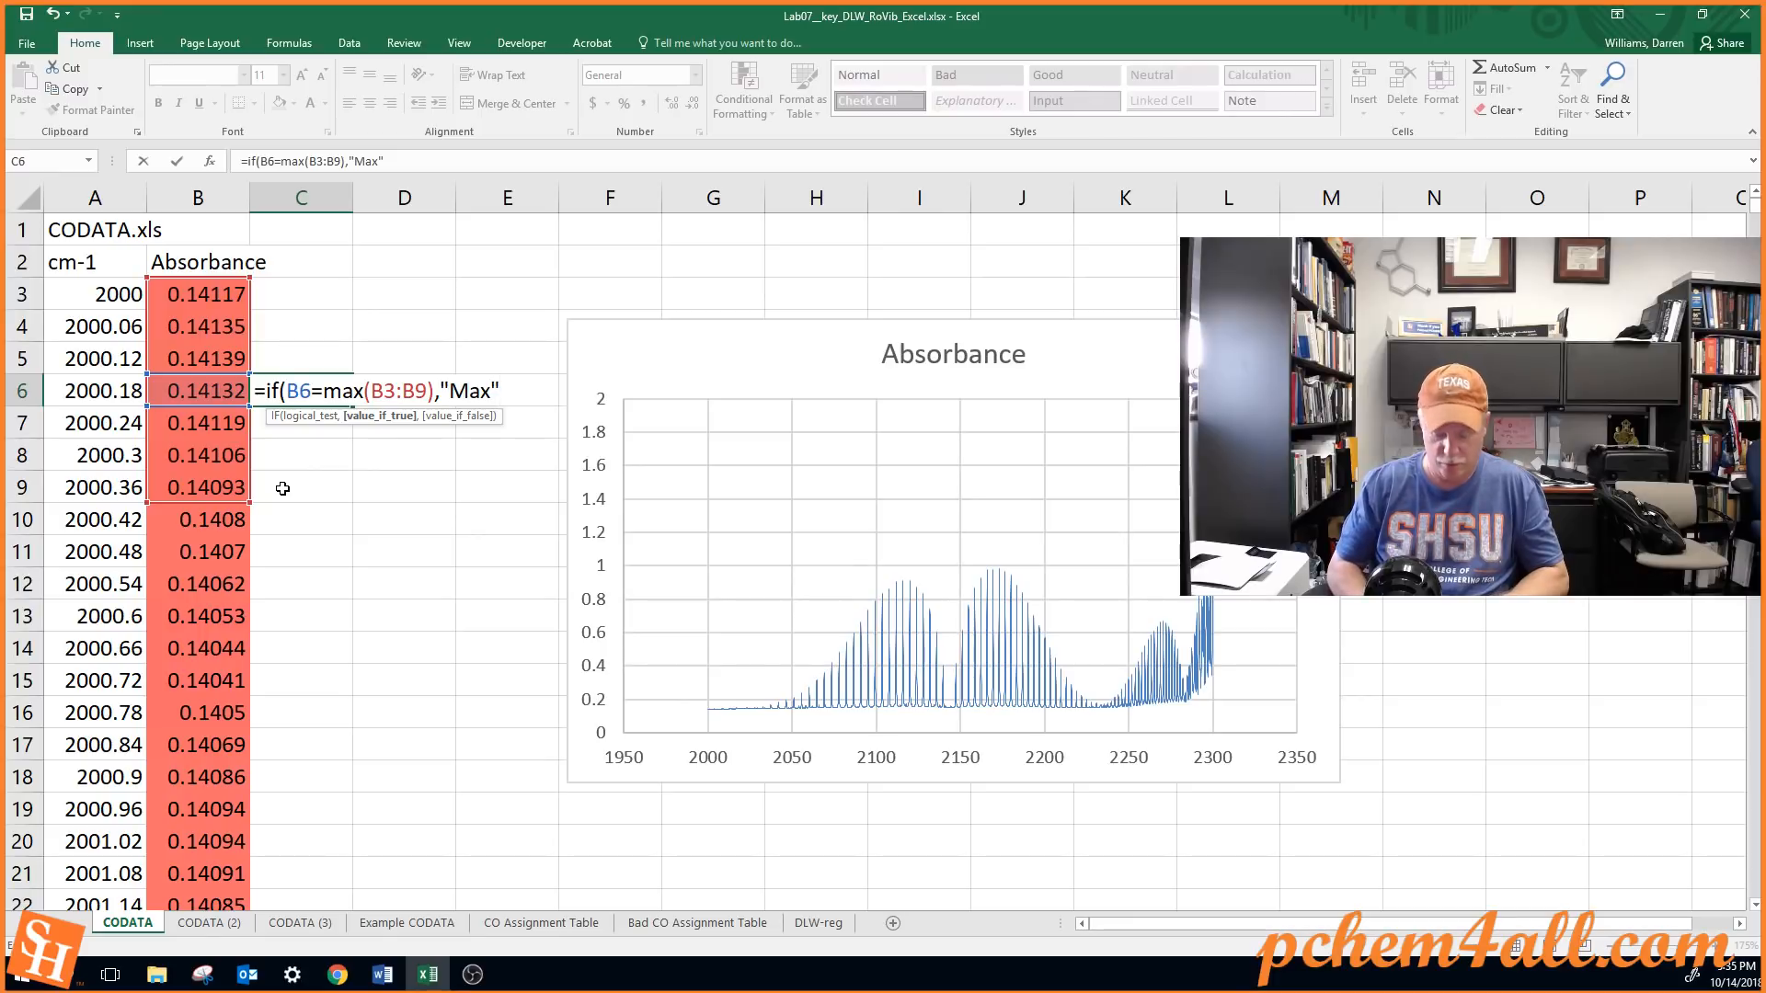
pyautogui.write(',')
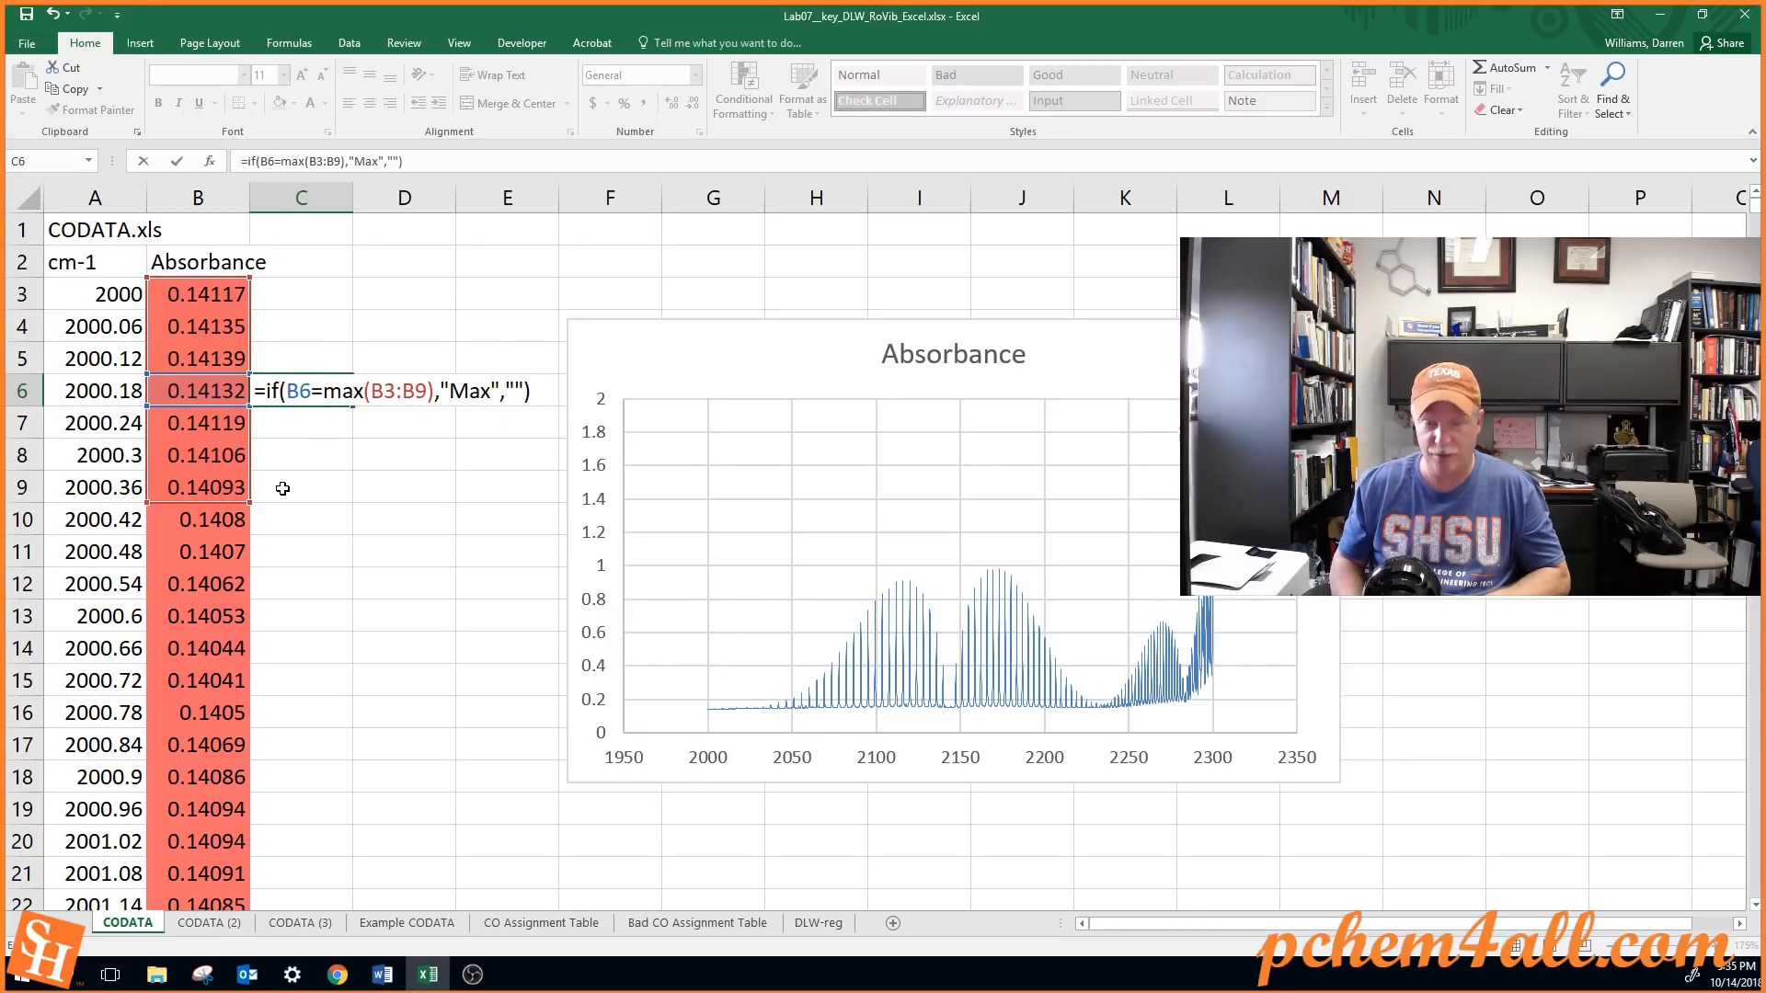
# Complete the C6 formula to return "Max" when true and an empty string otherwise, and fill it down column C to the last data row
pyautogui.press('Return')
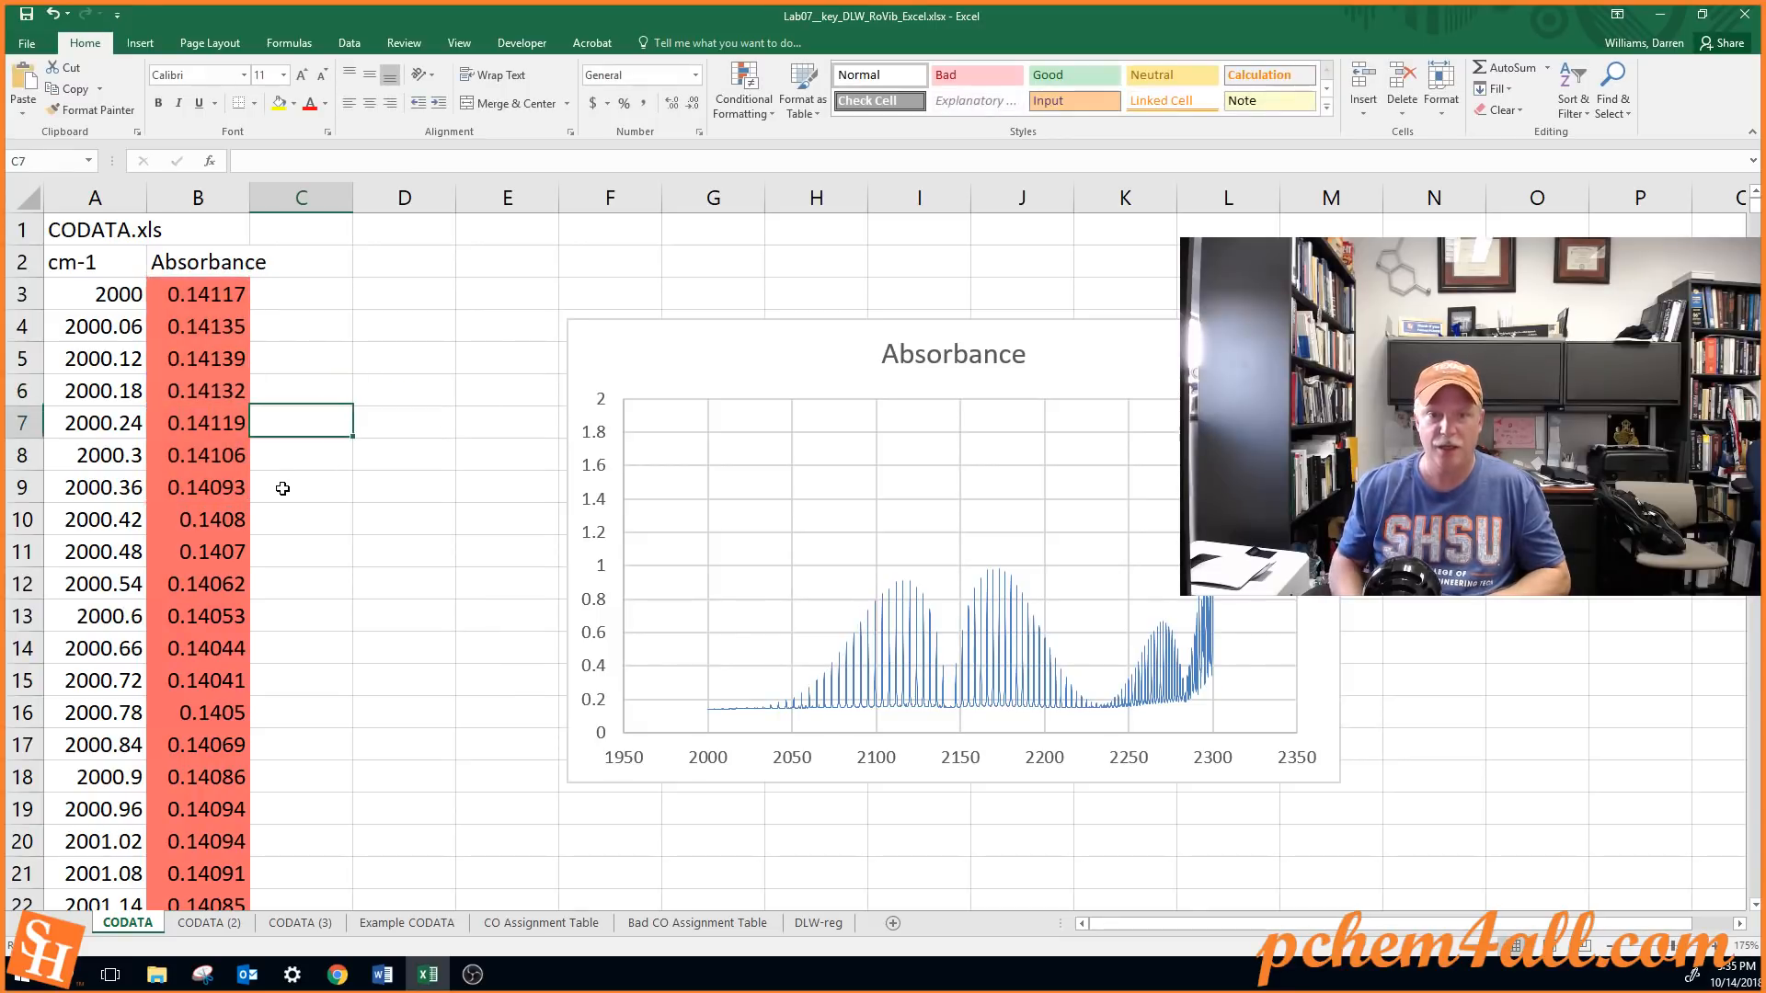
pyautogui.click(303, 386)
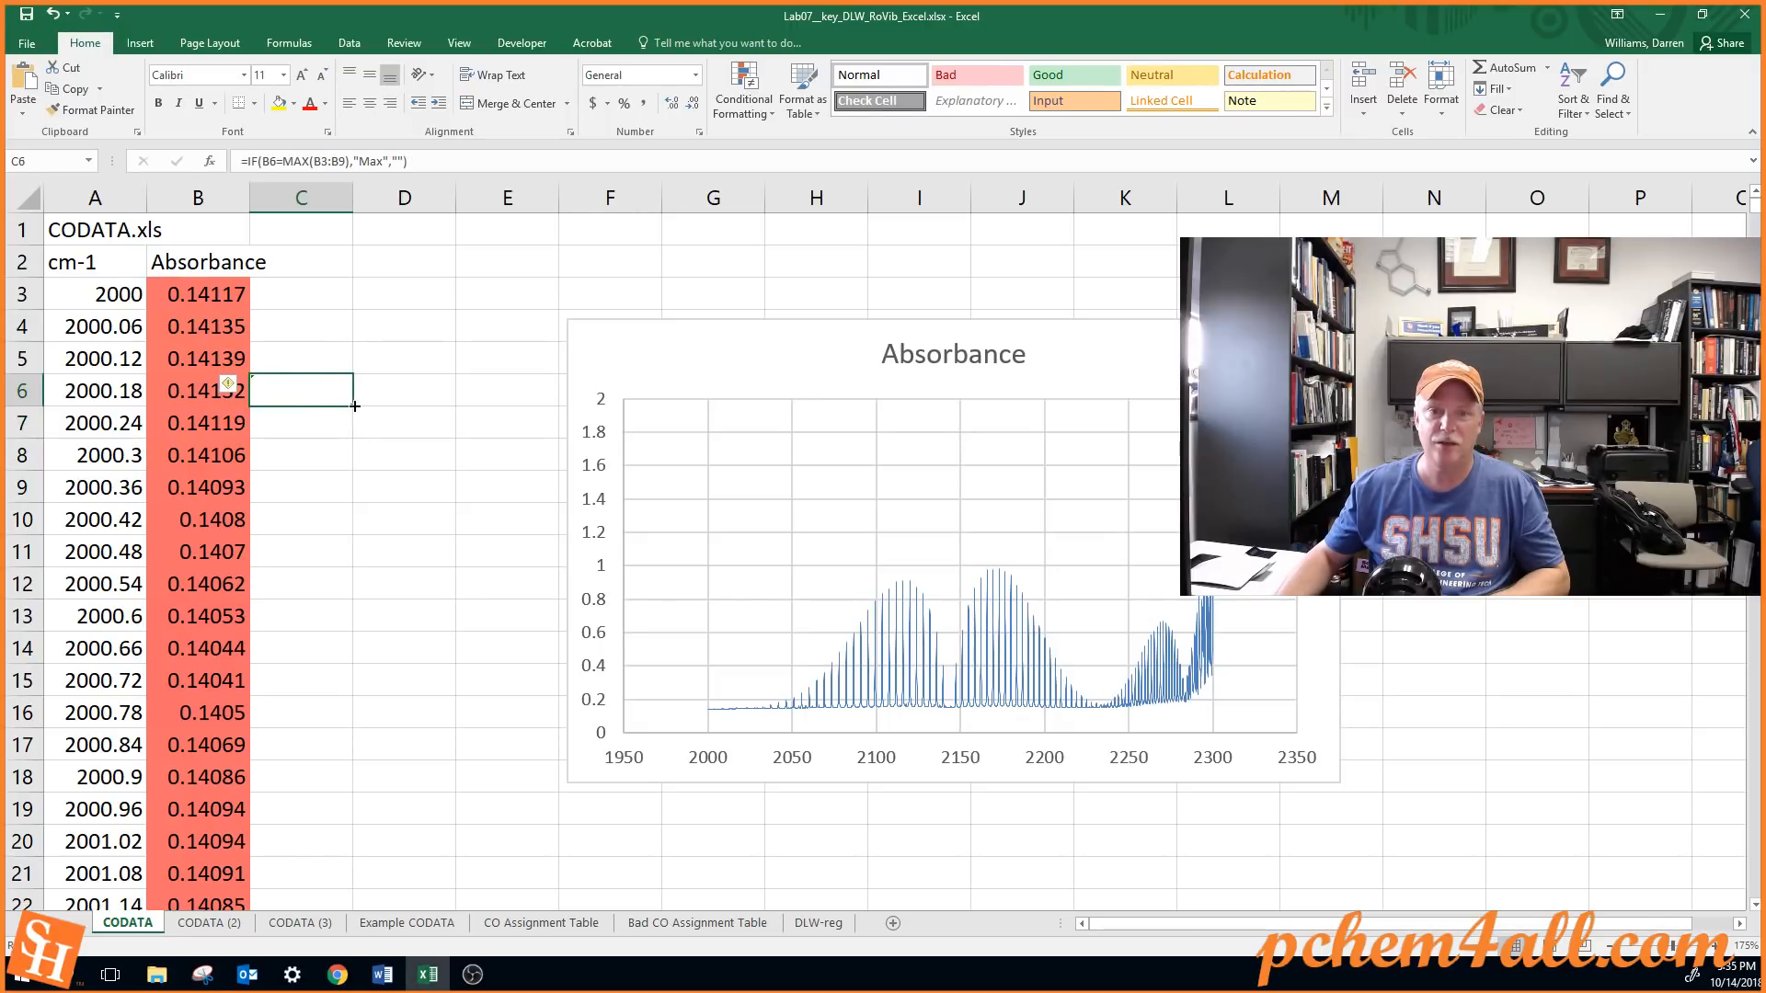
pyautogui.doubleClick(355, 405)
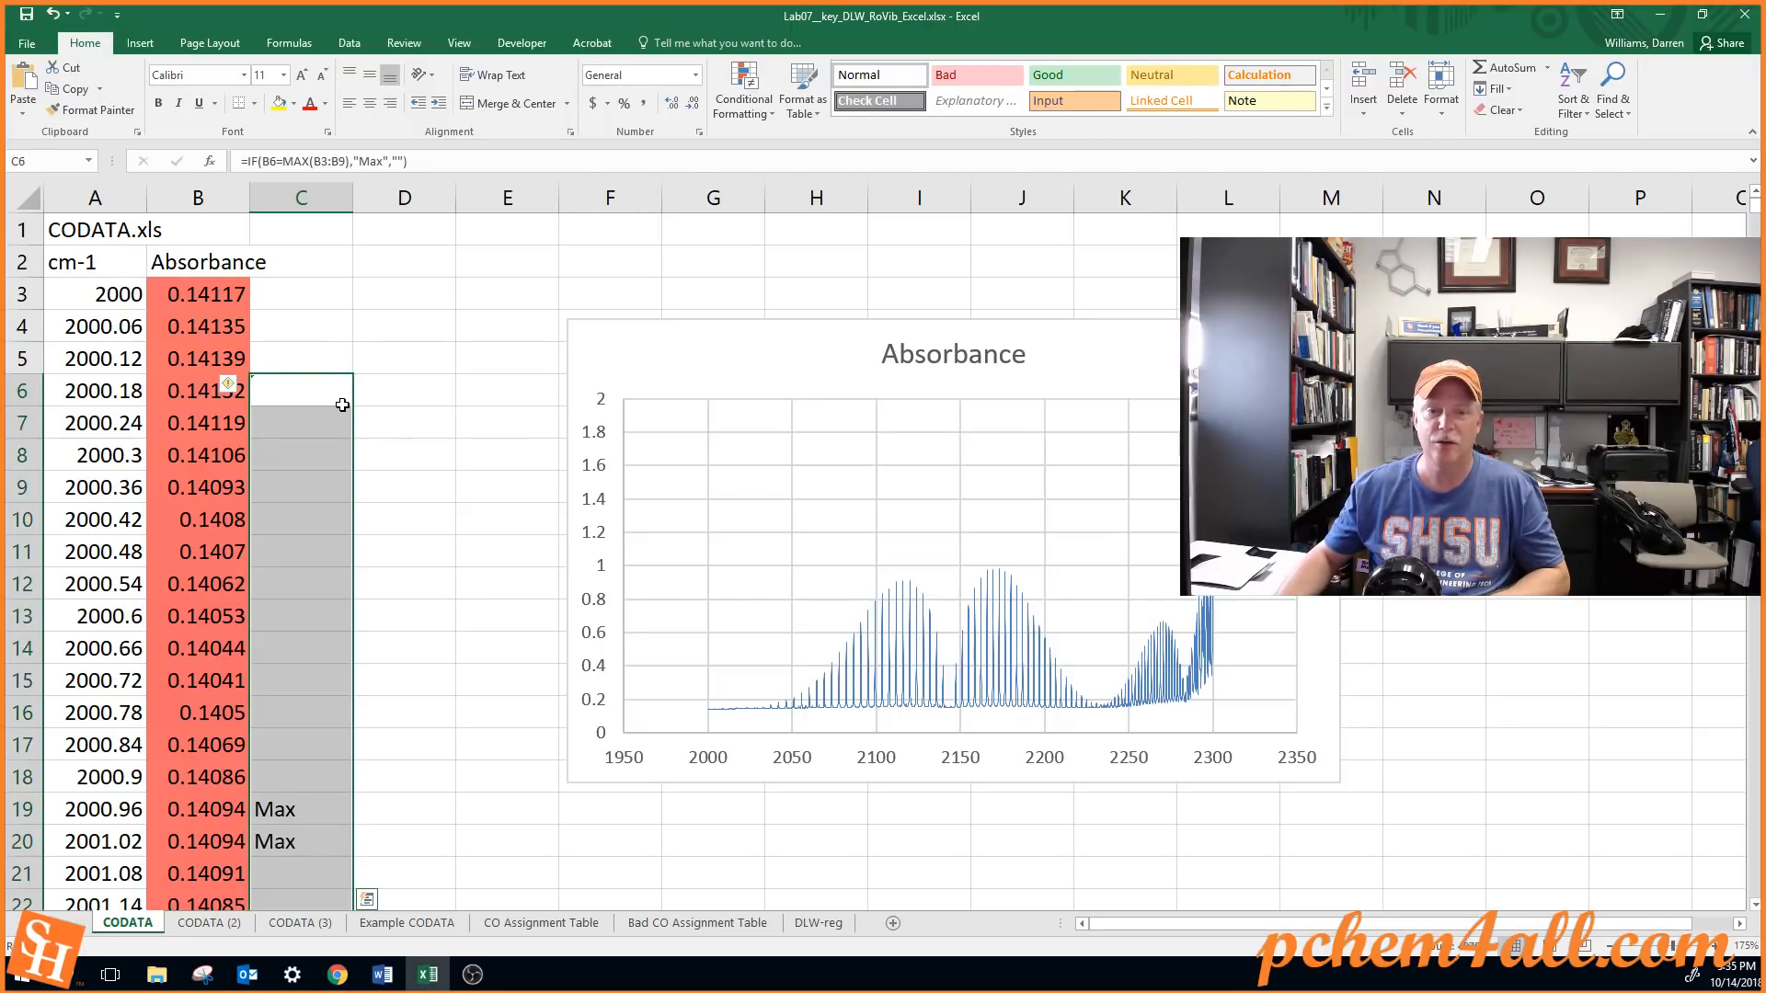
# Scan down column C through the first several hundred rows, comparing the Max flags with the Absorbance values
pyautogui.scroll(-2, 248, 718)
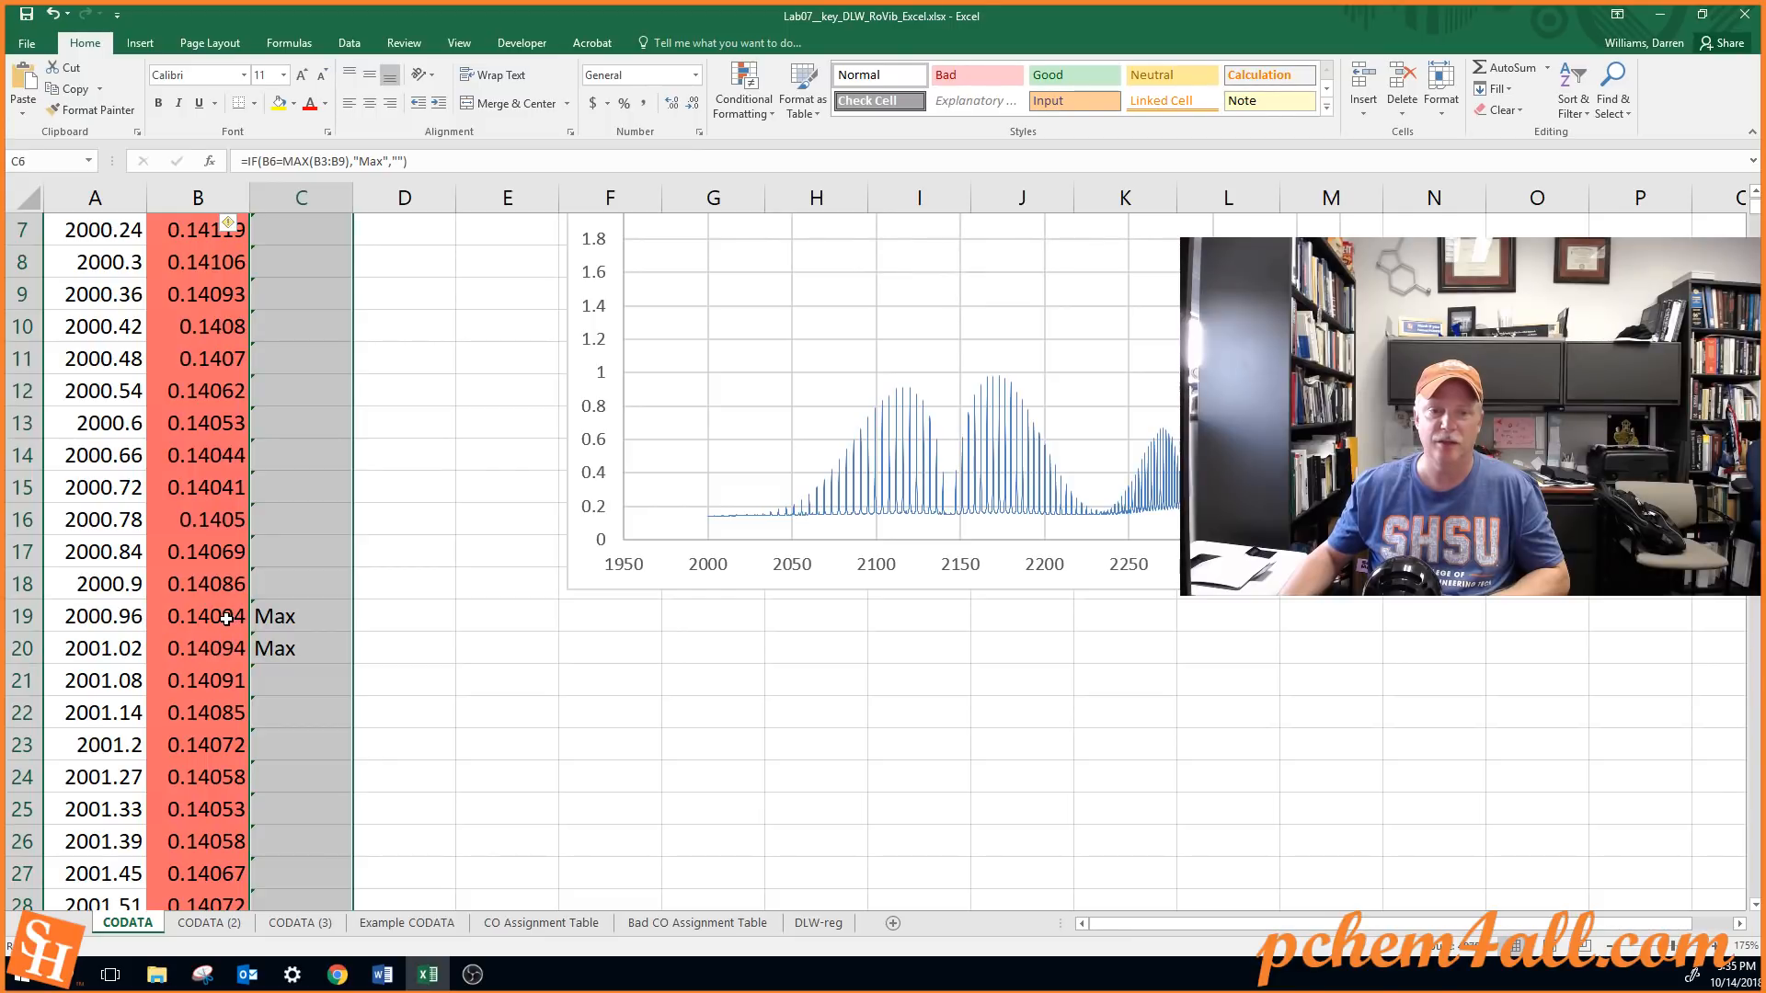
pyautogui.scroll(-13, 203, 657)
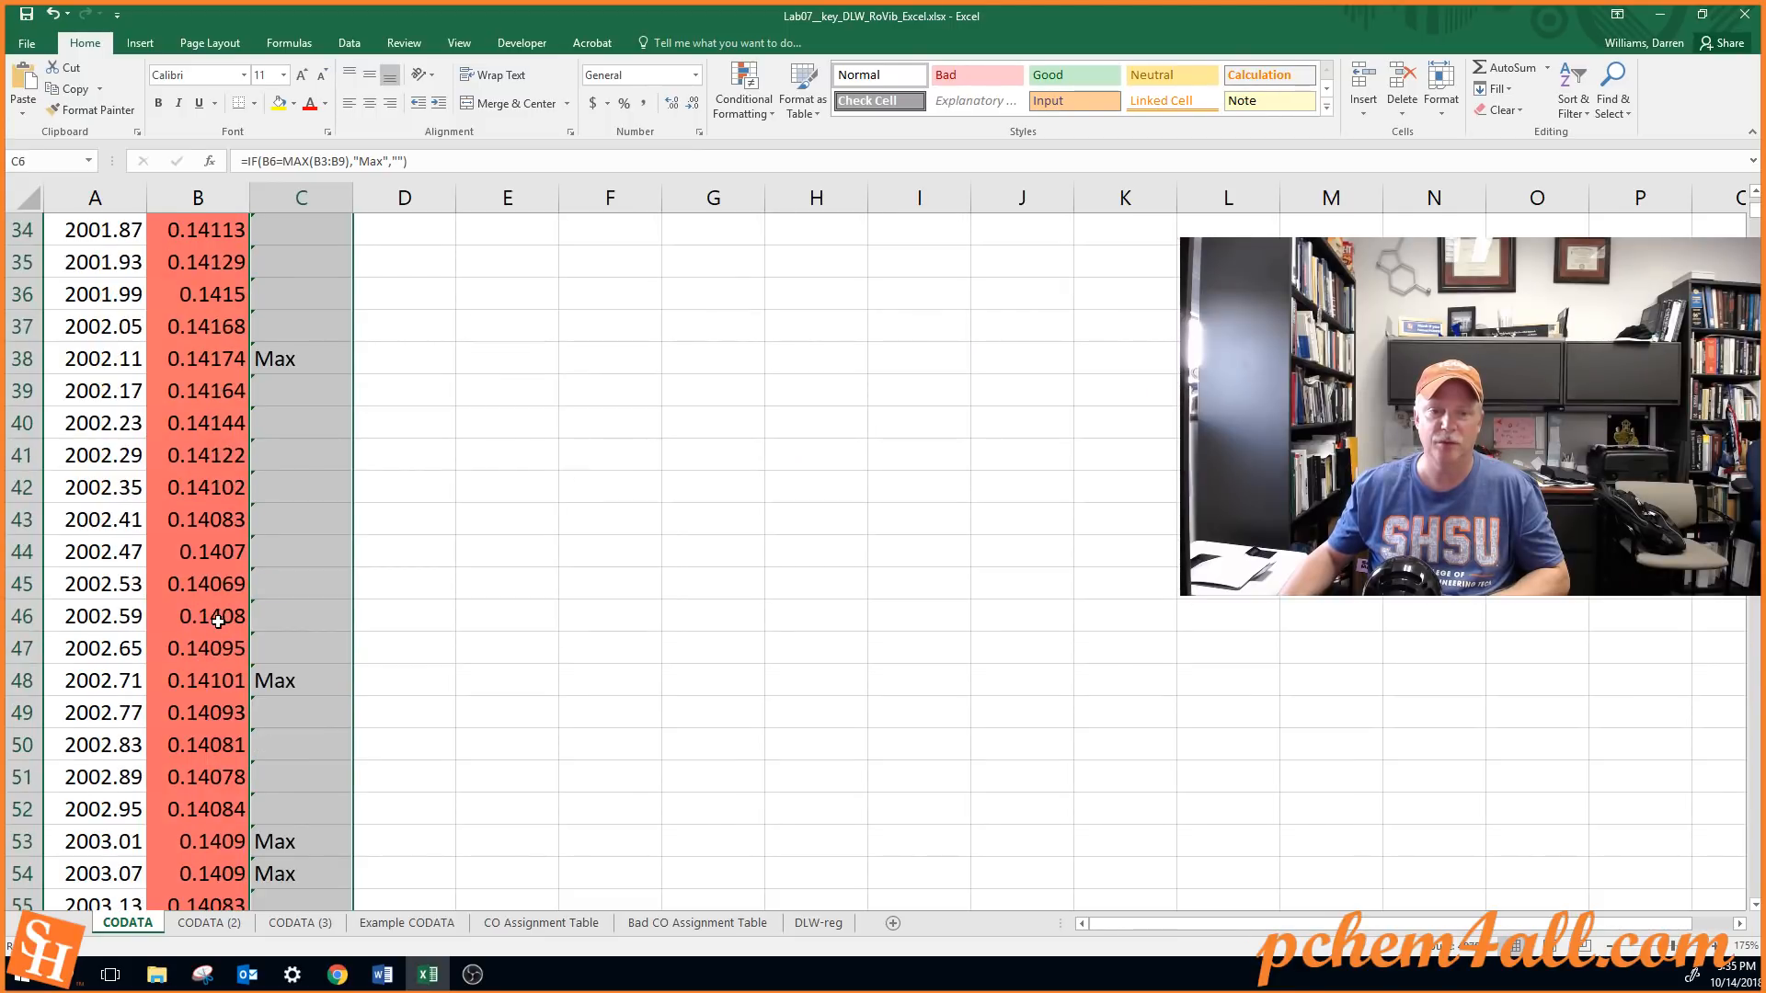
pyautogui.scroll(-20, 218, 622)
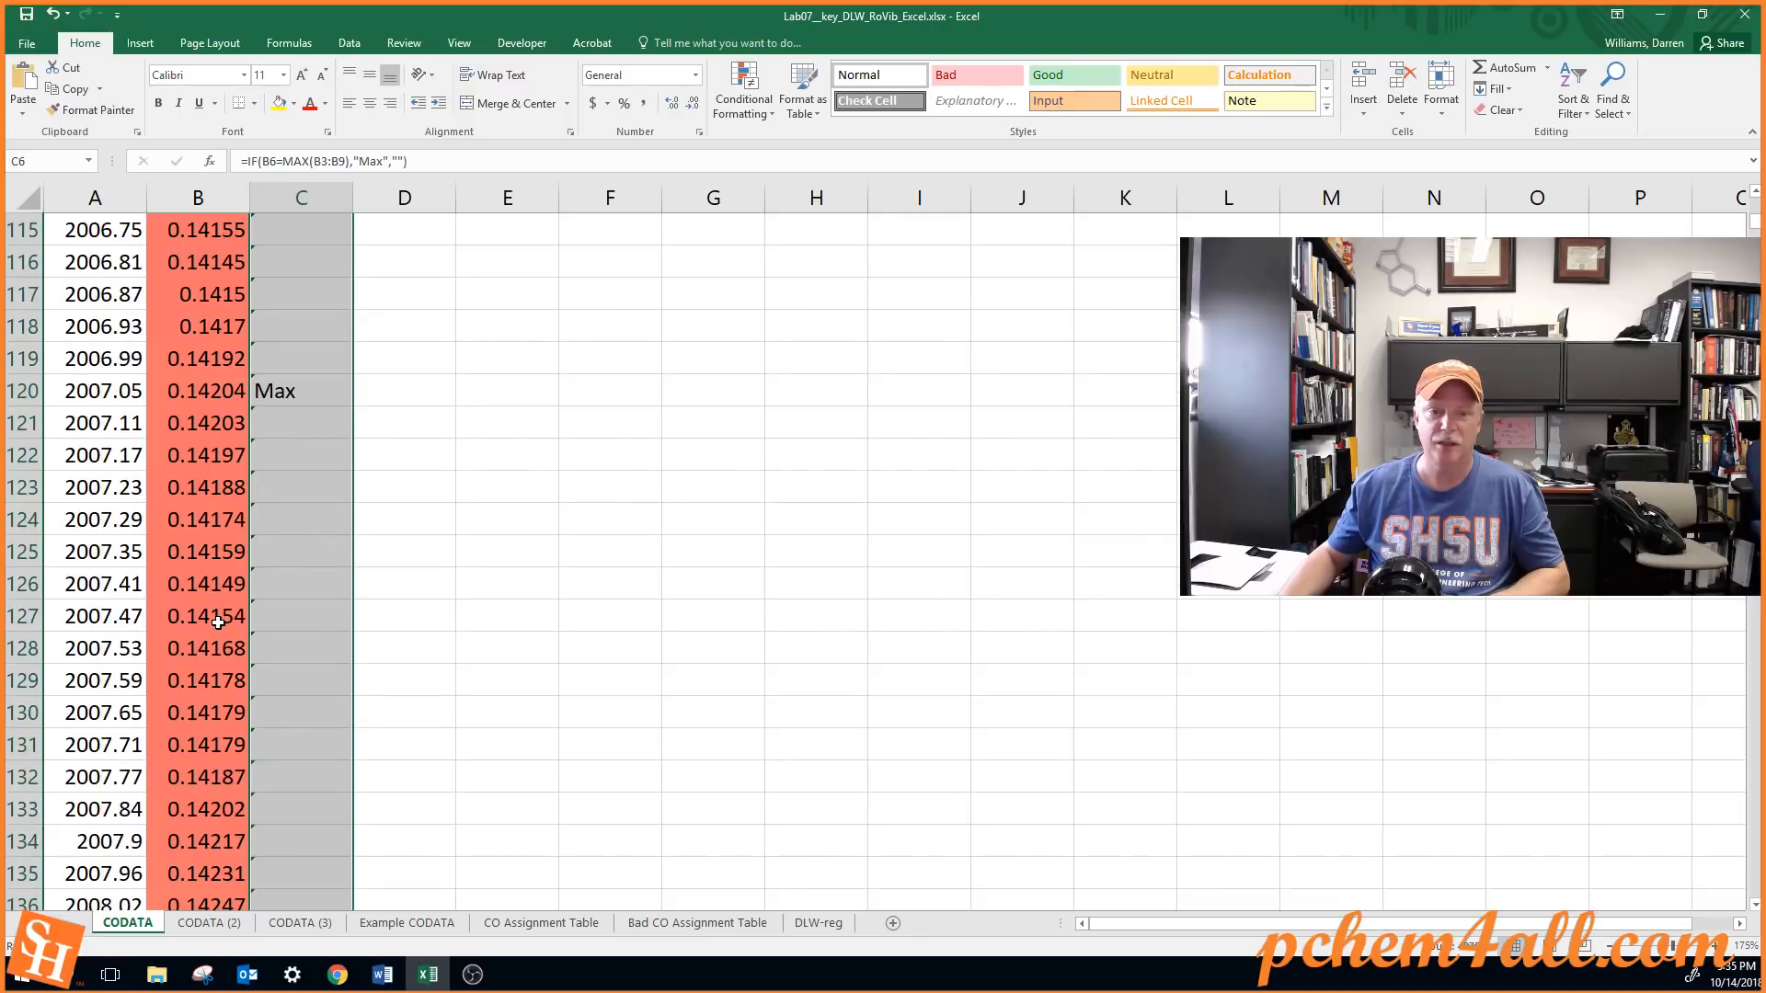
pyautogui.scroll(-18, 218, 622)
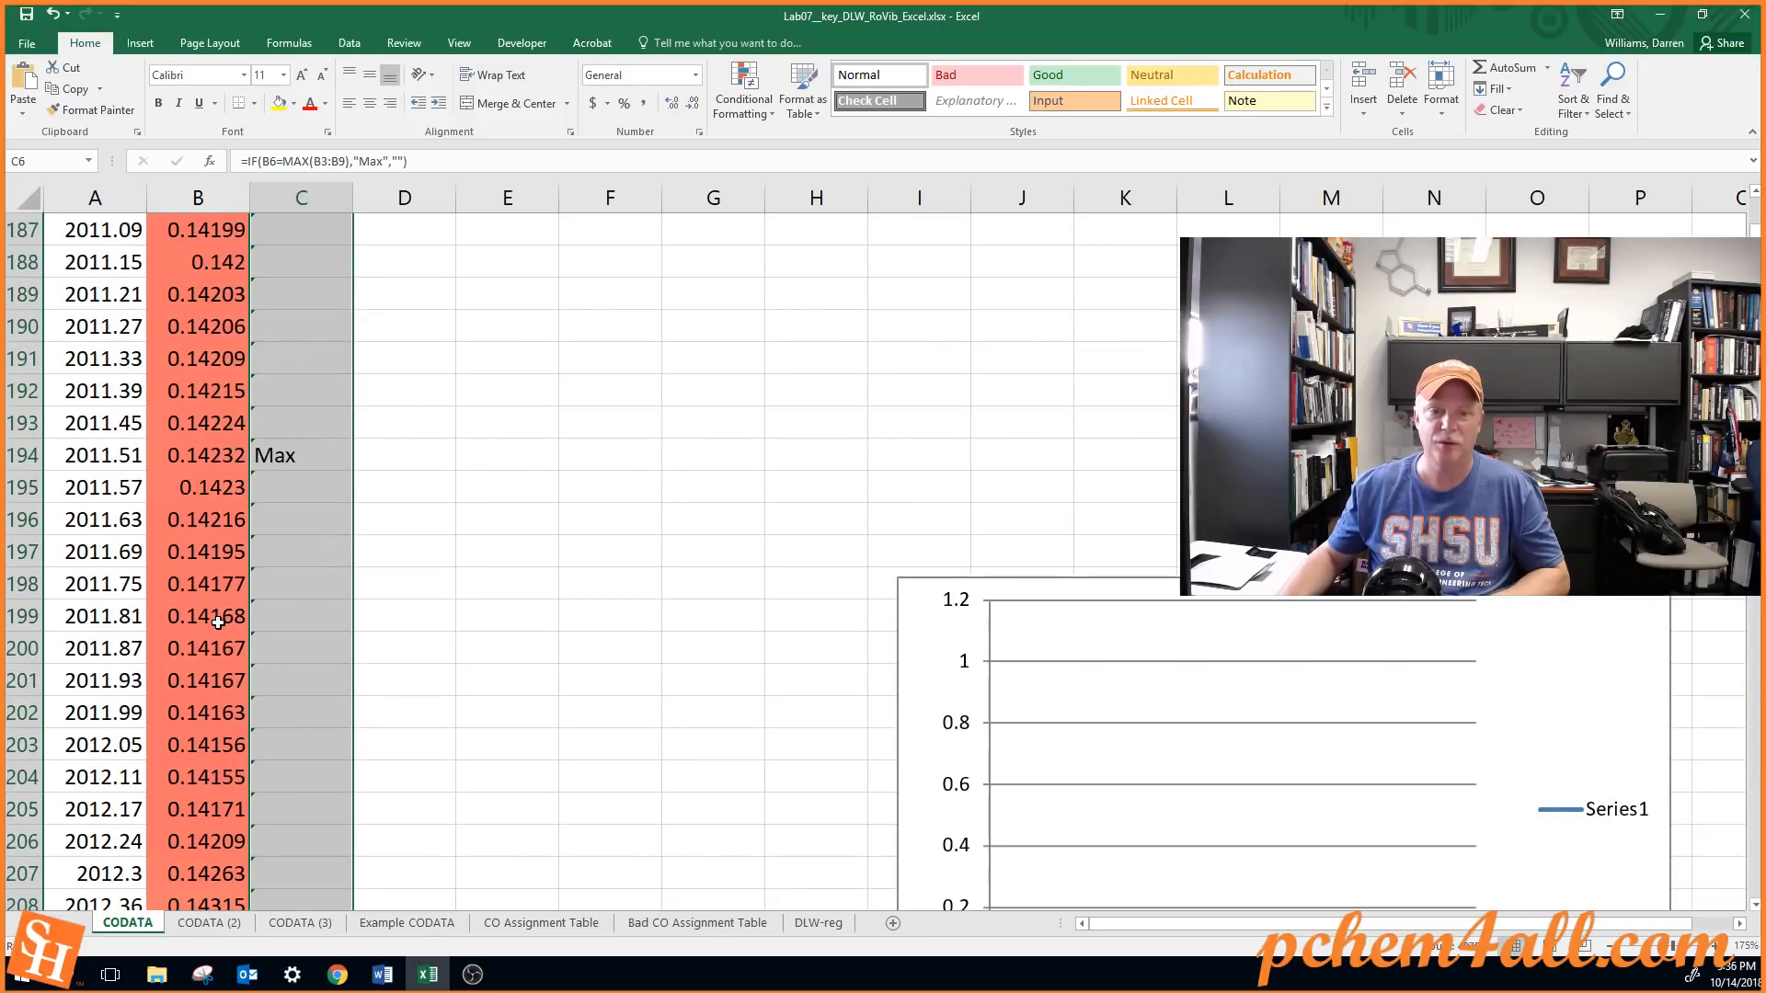
pyautogui.scroll(12, 218, 622)
pyautogui.scroll(-6, 218, 622)
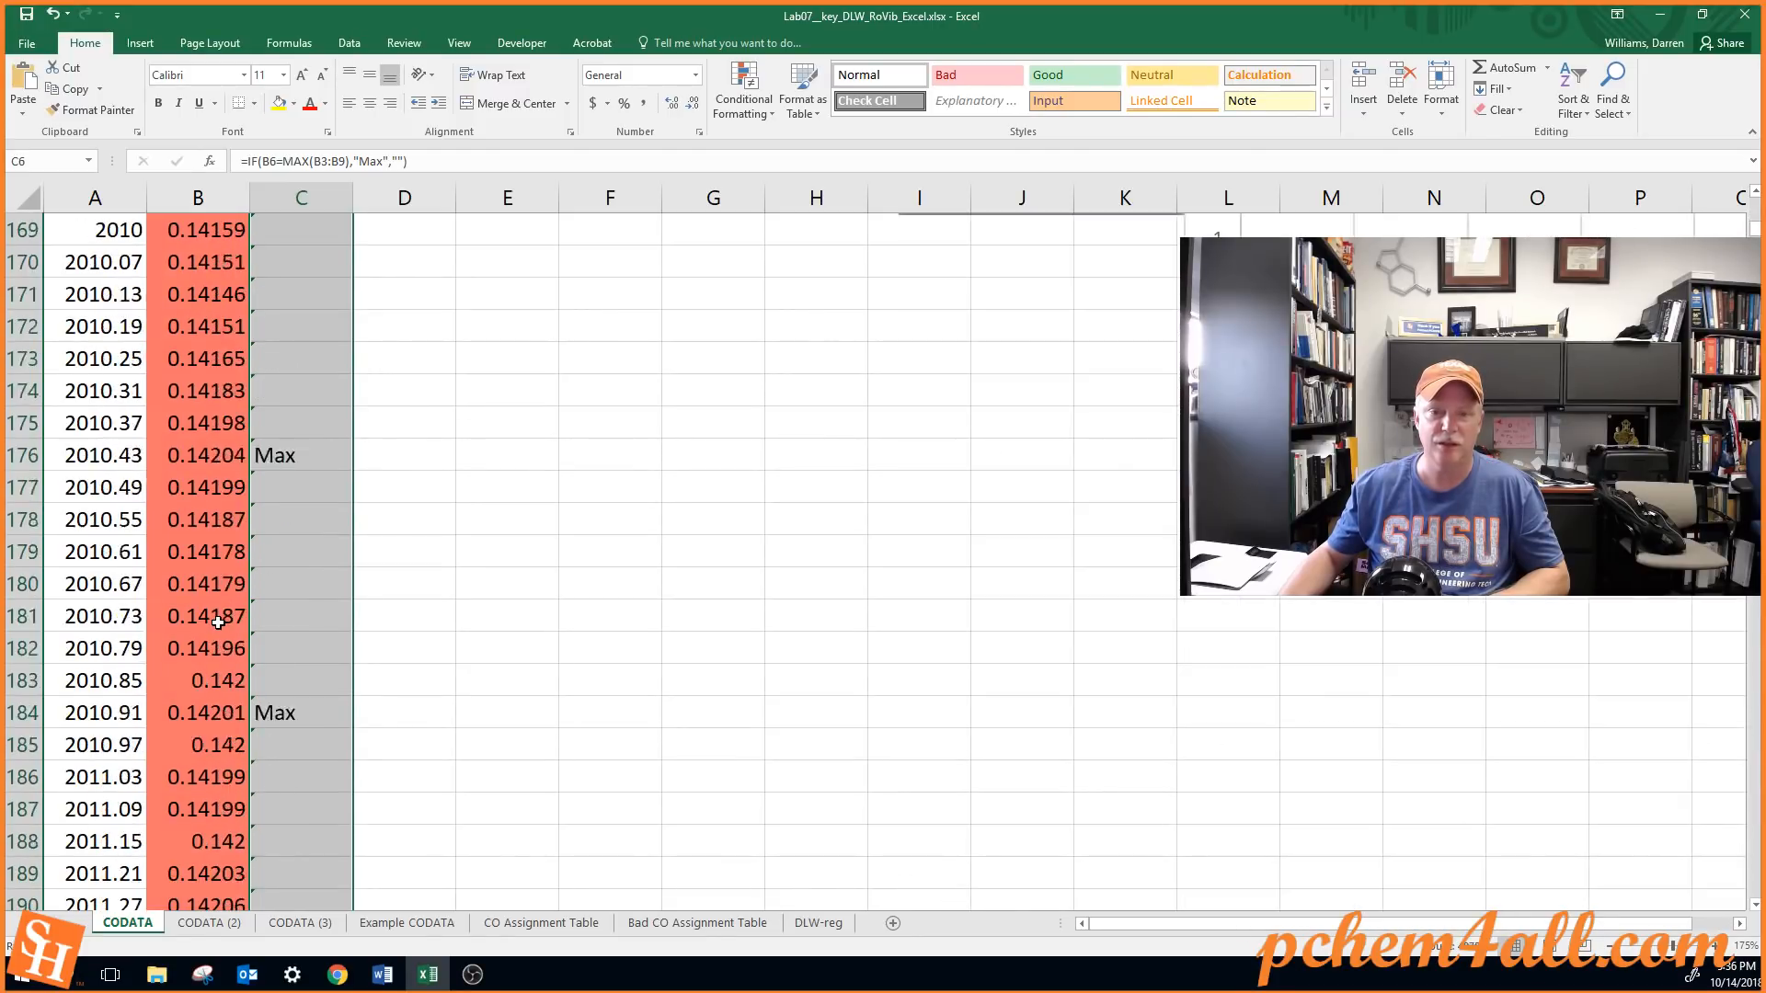
pyautogui.scroll(-20, 218, 622)
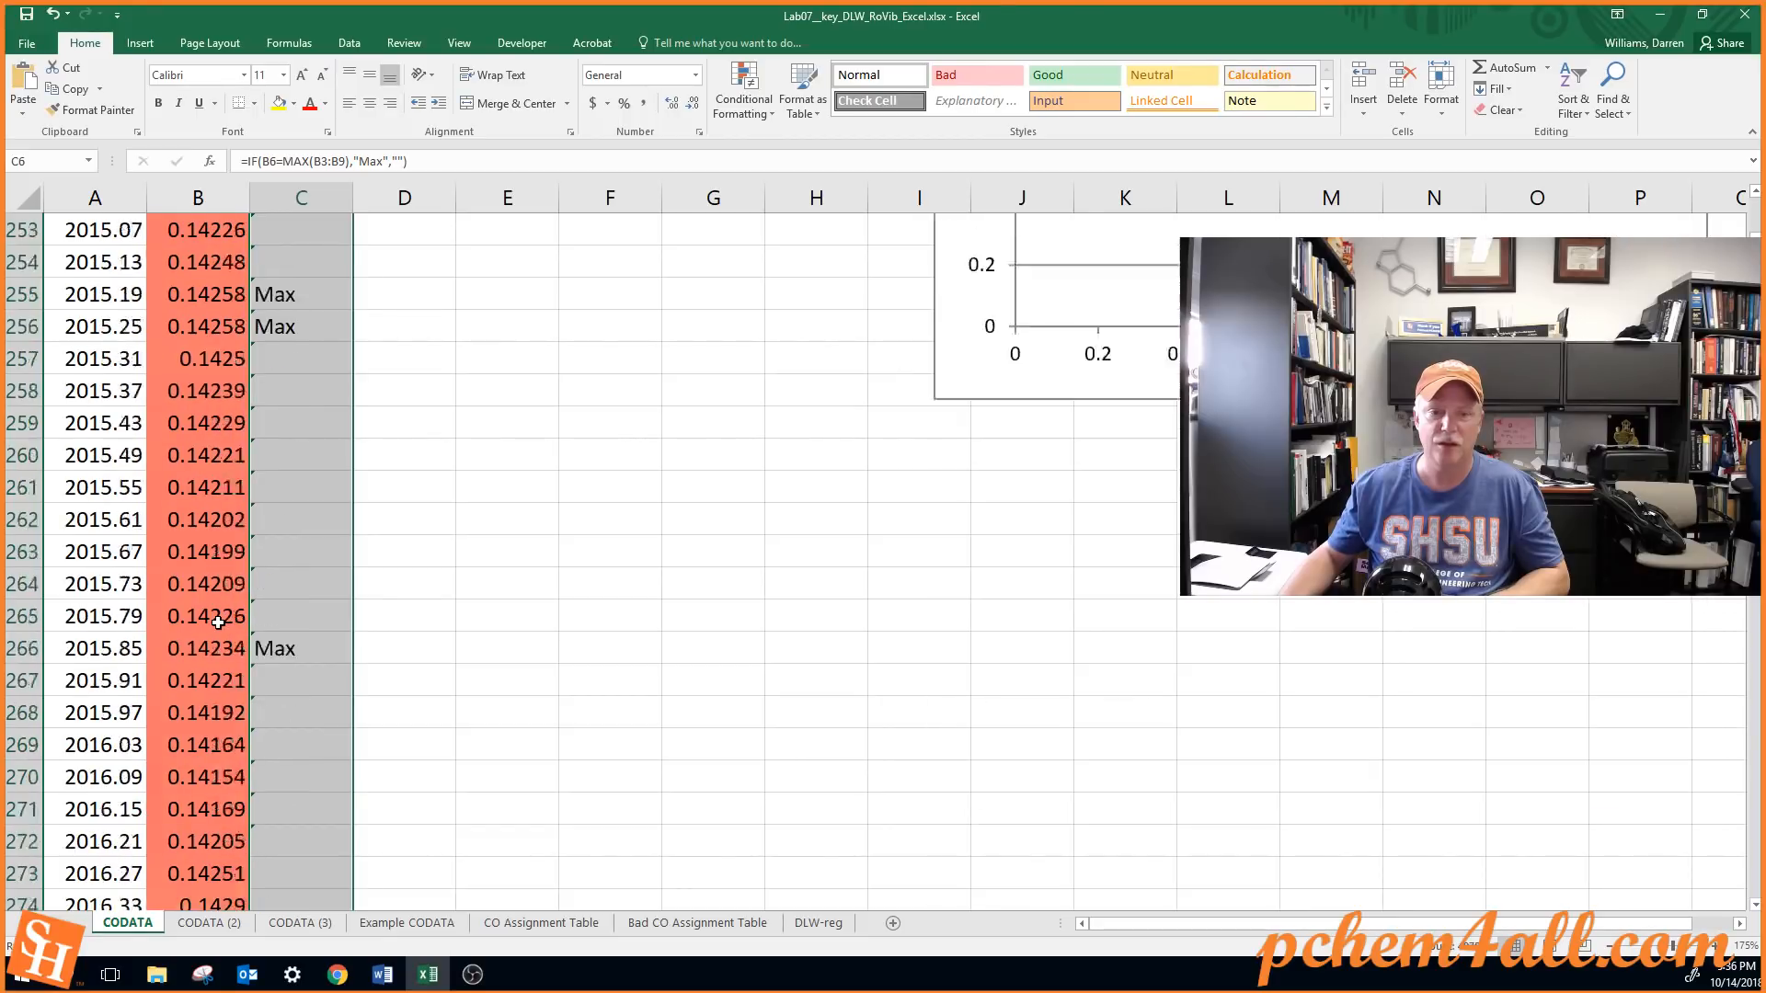
pyautogui.scroll(-20, 218, 622)
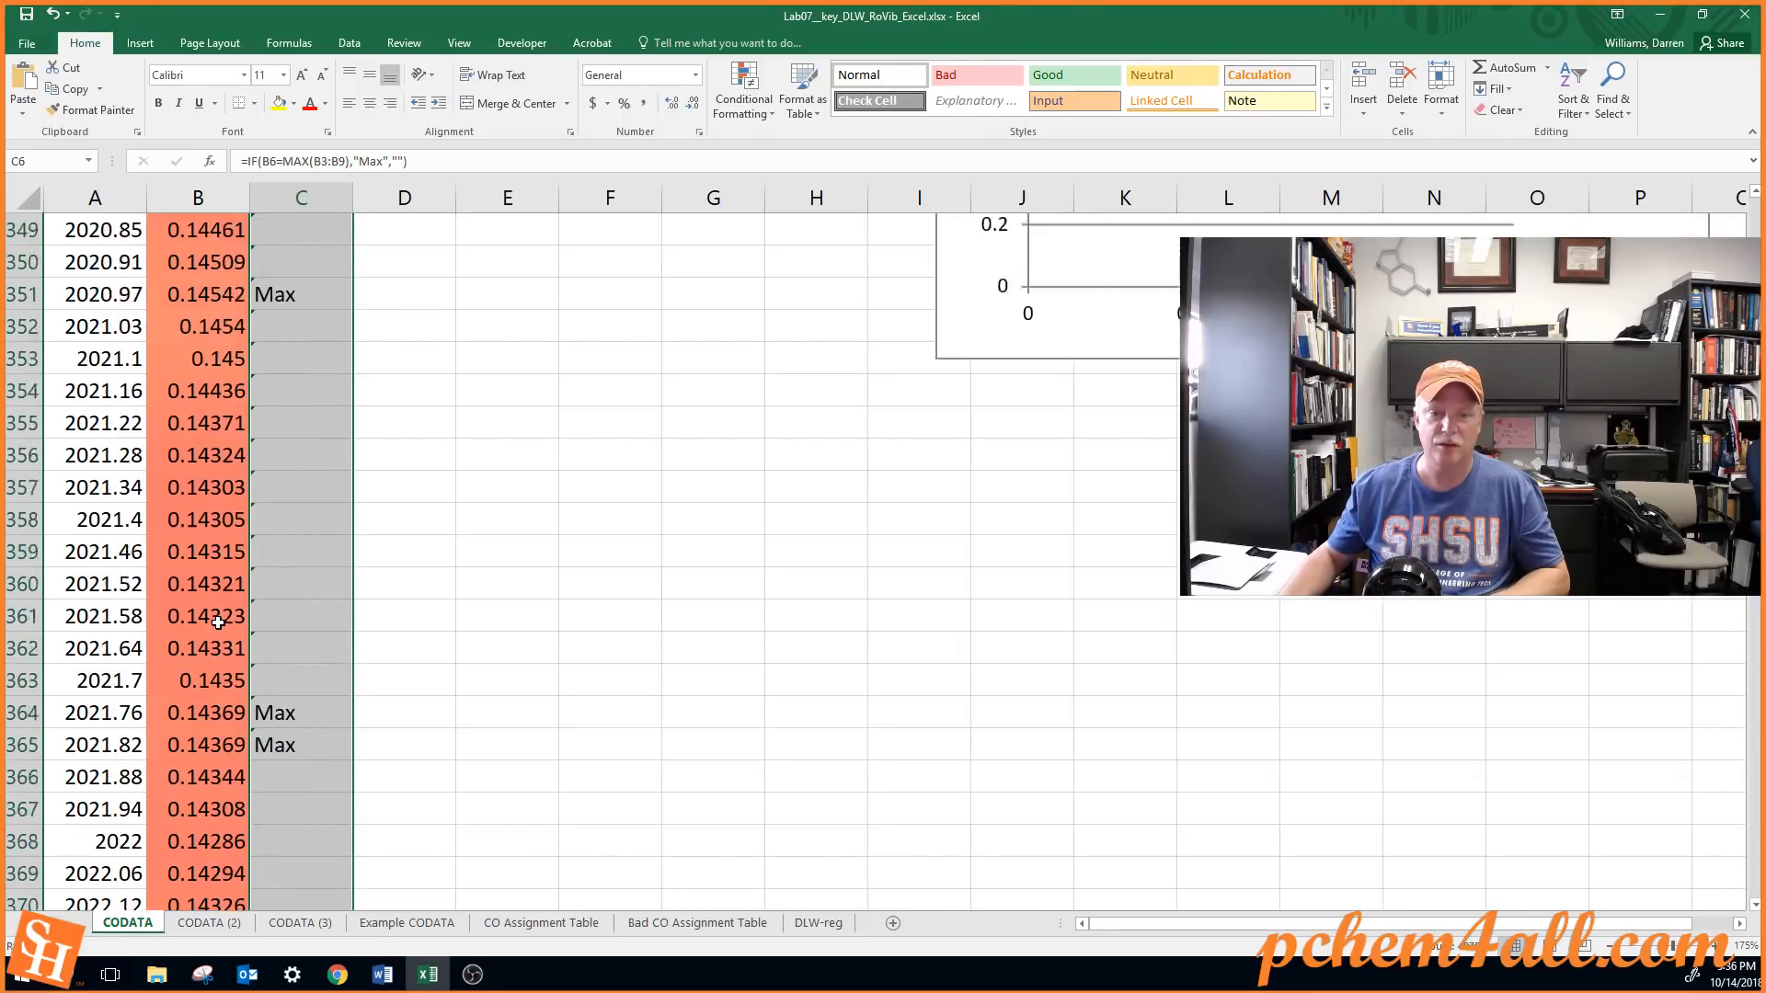
pyautogui.scroll(-1, 218, 622)
pyautogui.press('pagedown')
pyautogui.press('pagedown')
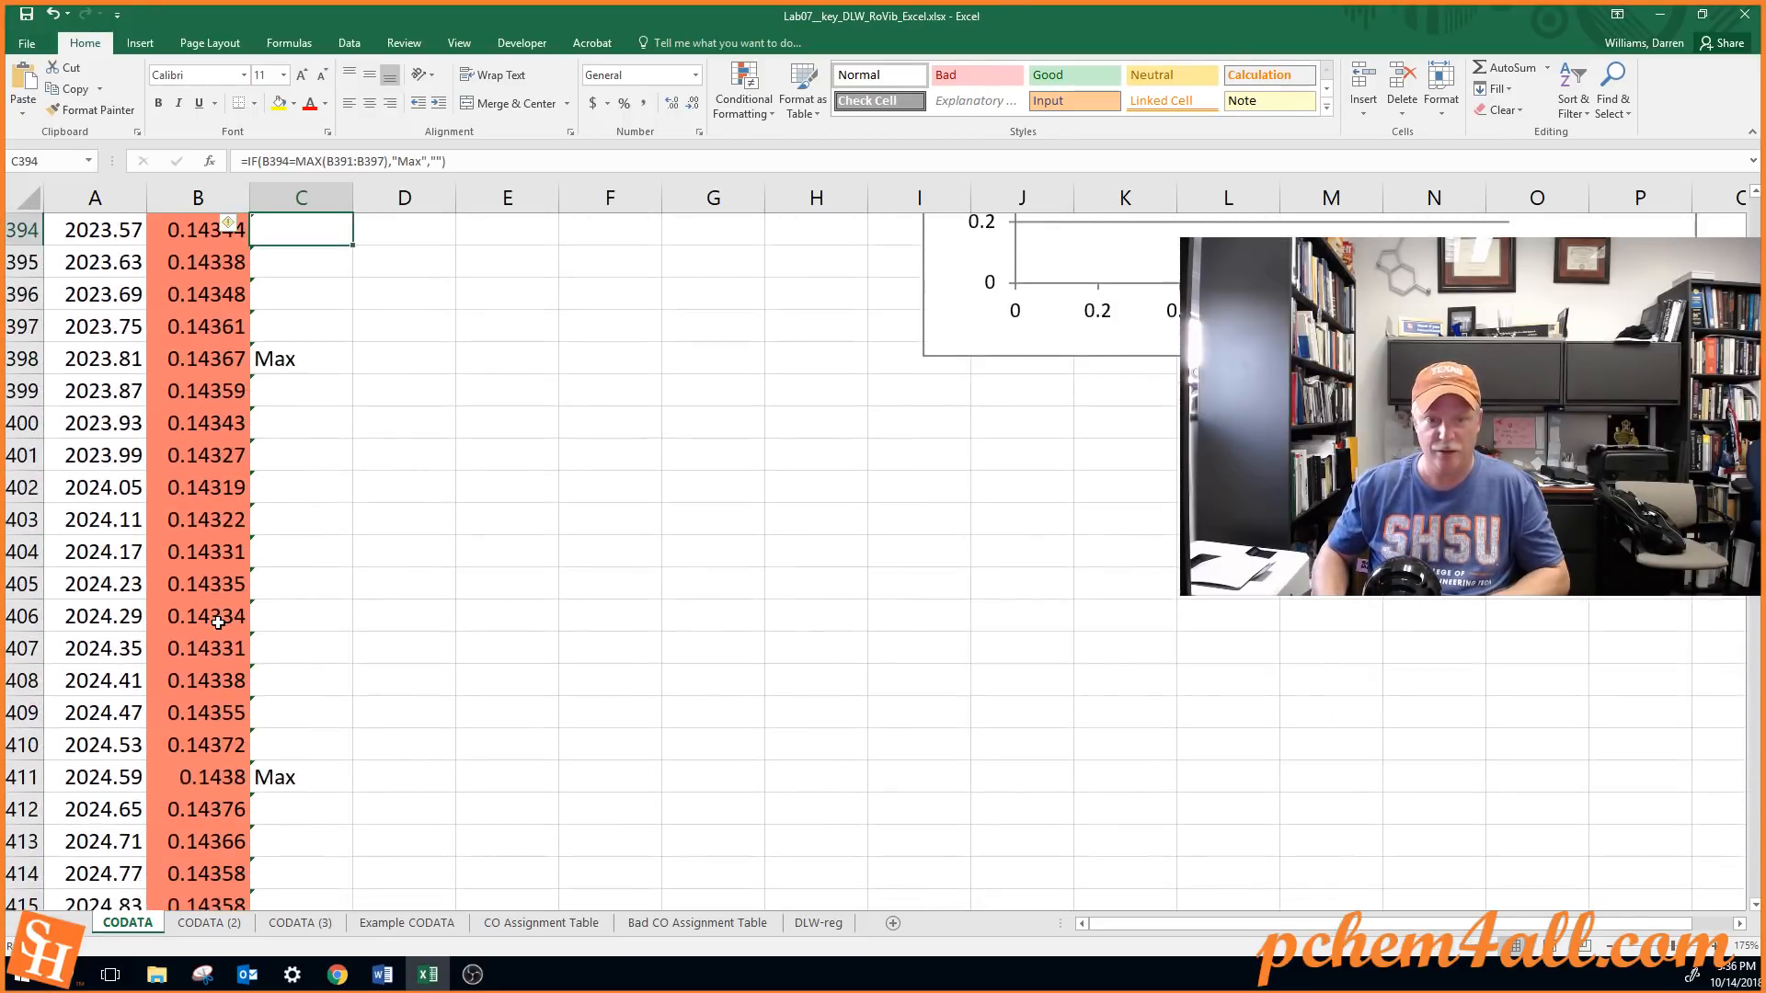
pyautogui.press('pagedown')
pyautogui.press('pagedown')
# Check the end of the filled formulas in column C at row 4980 and return to the first formula rows
pyautogui.hotkey('ctrl', 'Down')
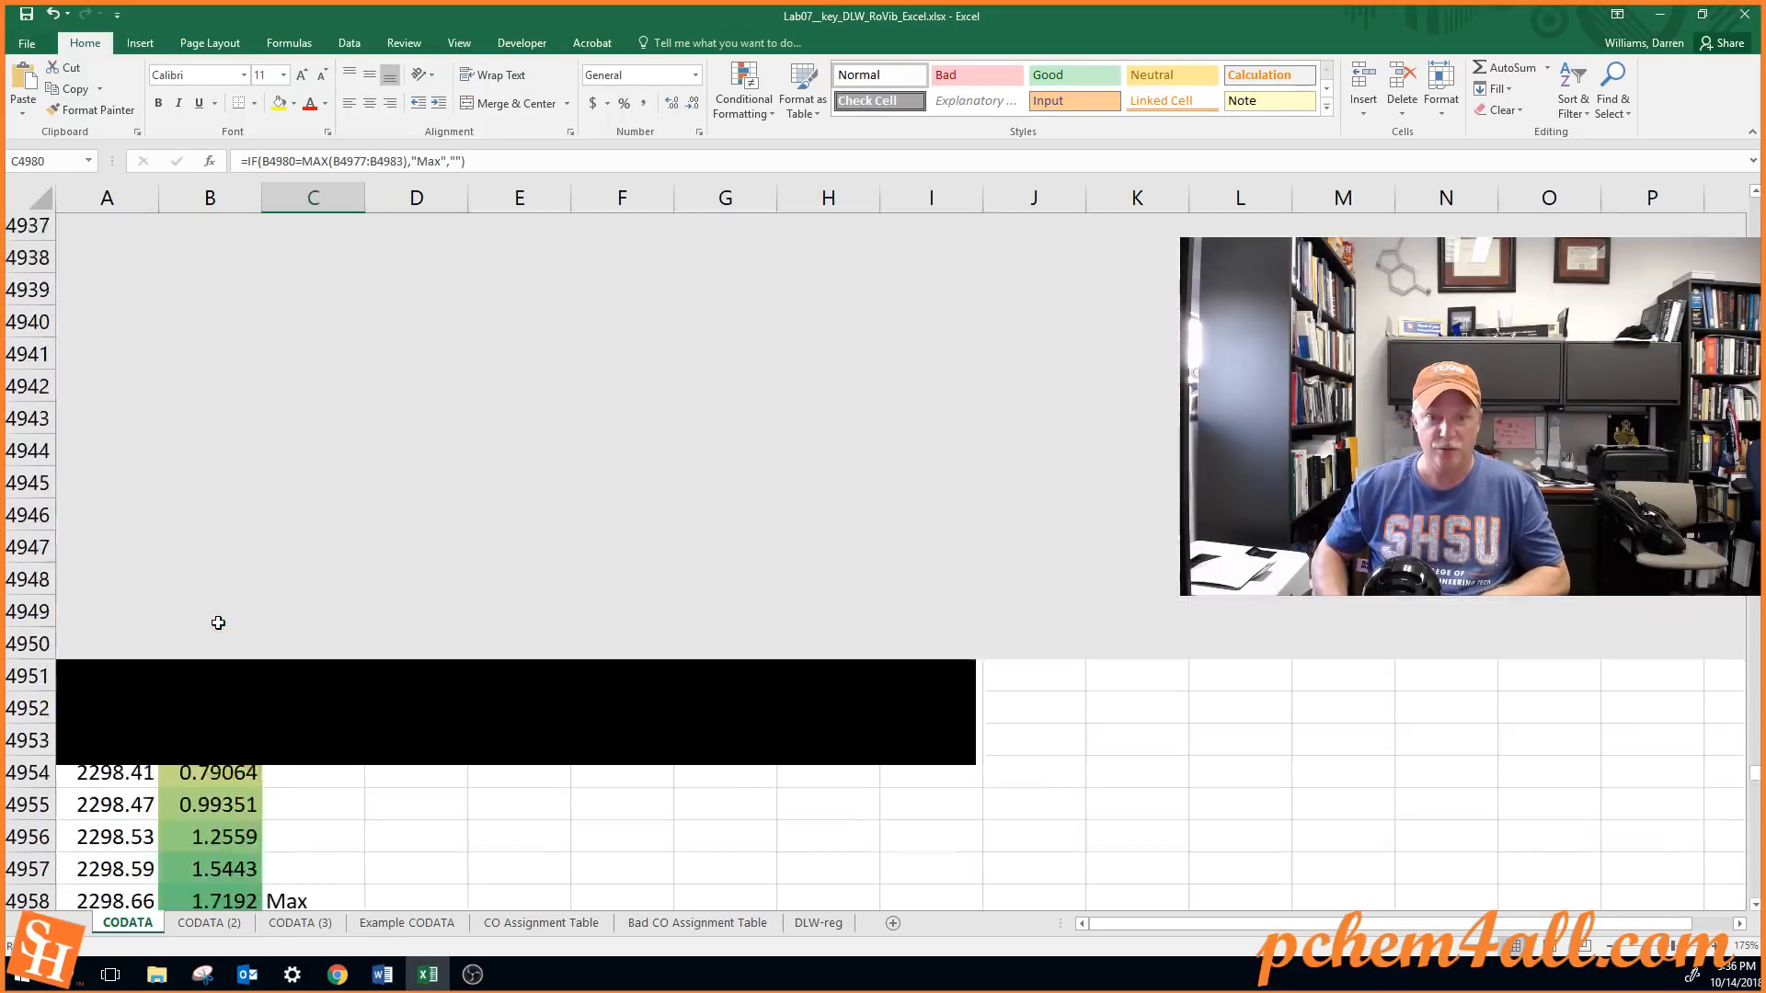
pyautogui.hotkey('ctrl', 'Down')
pyautogui.hotkey('ctrl', 'Up')
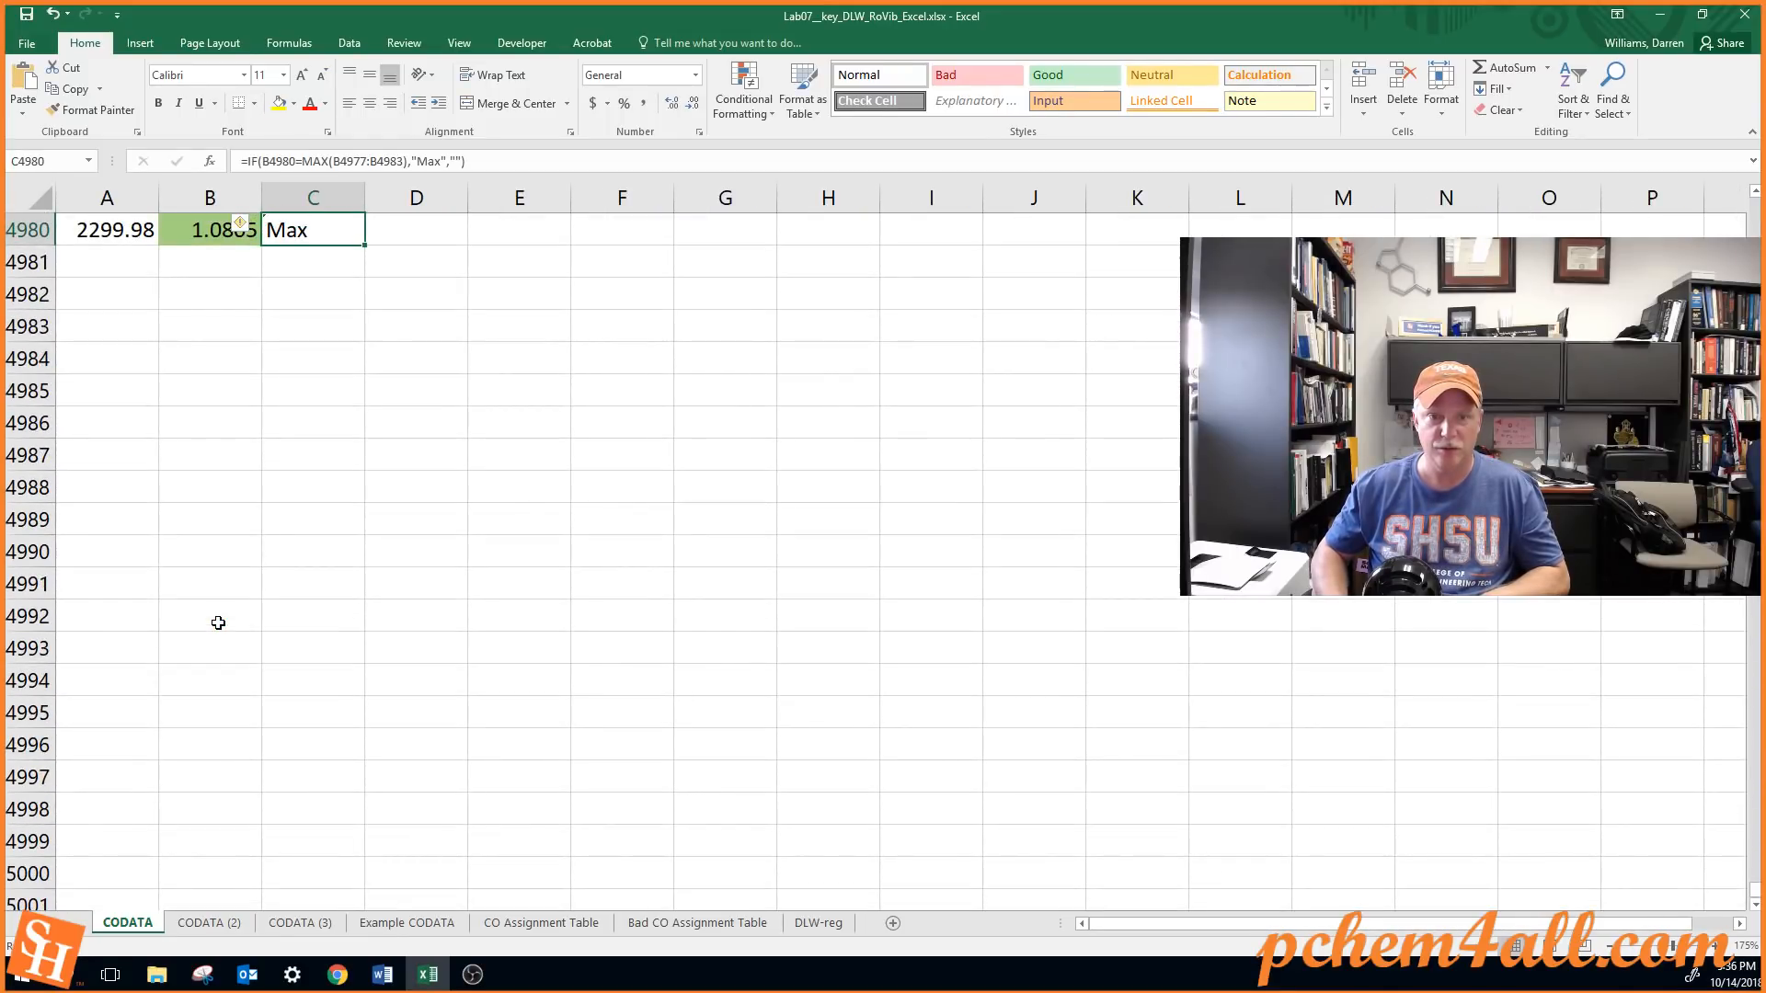
pyautogui.hotkey('ctrl', 'Up')
pyautogui.press('Down')
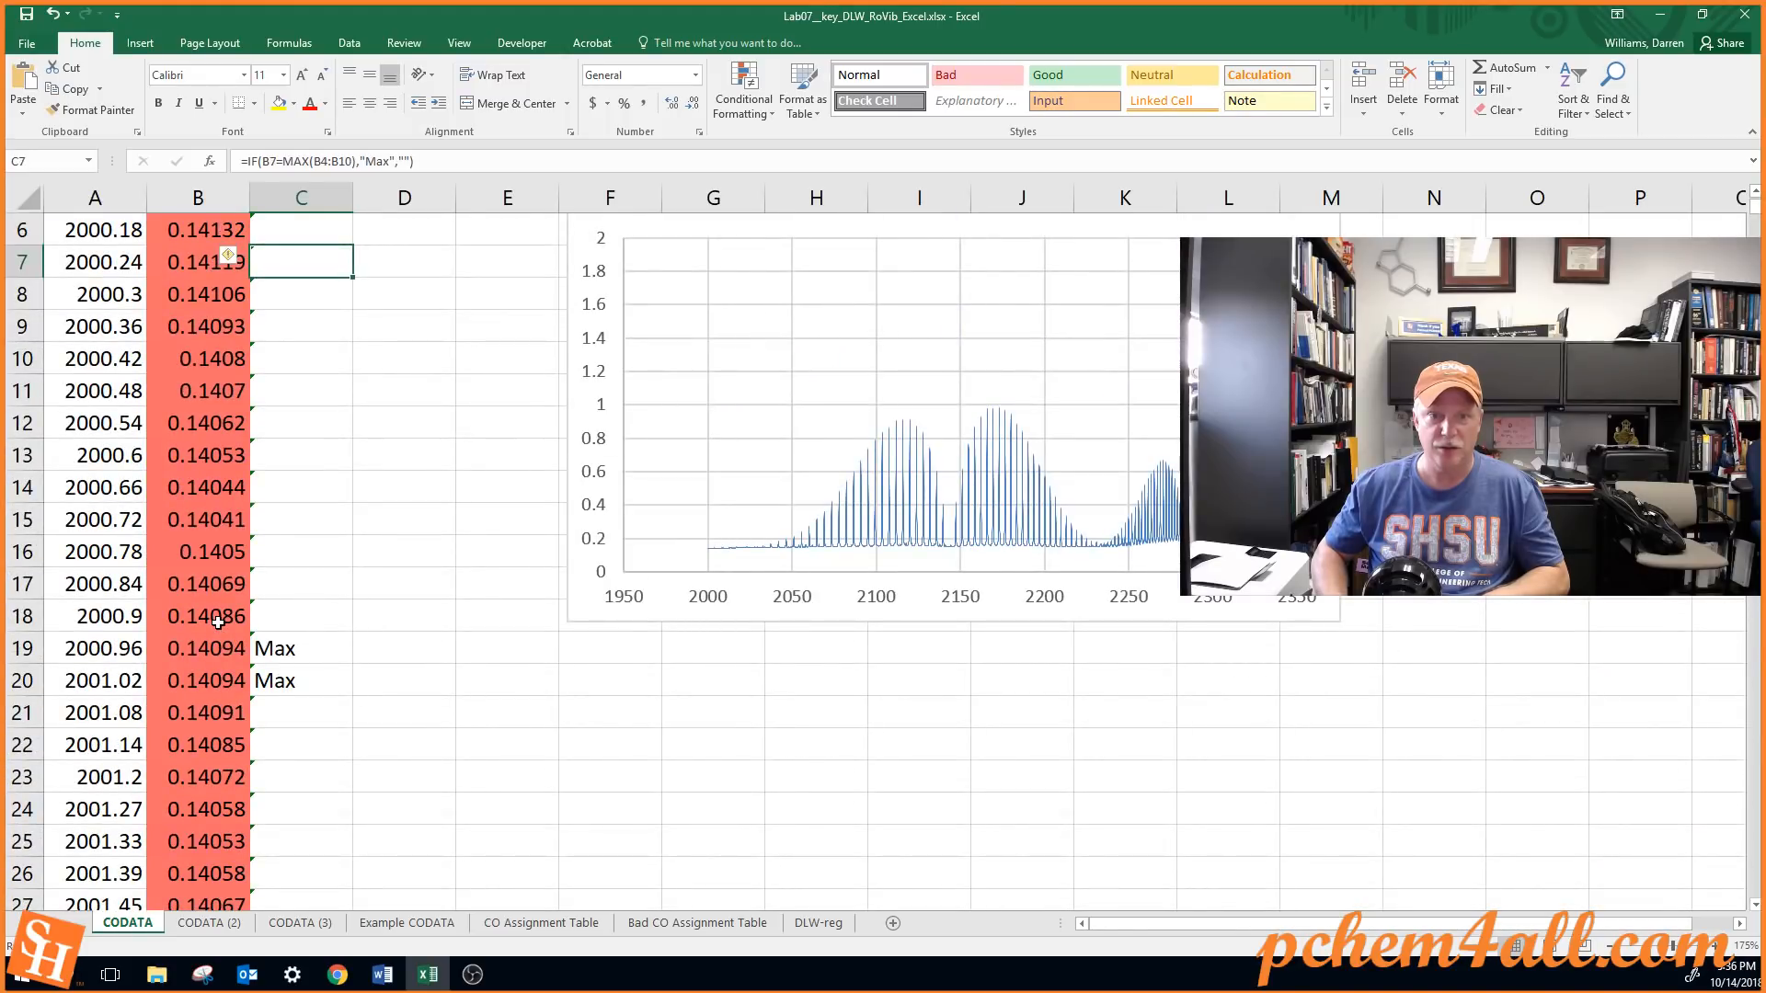
# Compare the Max flags in column C with the Absorbance values down to about row 1000 and return to the first flag in C19
pyautogui.press('Left')
pyautogui.press('Down')
pyautogui.press('Down')
pyautogui.press('Down')
pyautogui.press('Down')
pyautogui.press('Down')
pyautogui.press('Down')
pyautogui.press('Down')
pyautogui.press('Down')
pyautogui.press('Down')
pyautogui.press('Down')
pyautogui.press('Down')
pyautogui.press('Down')
pyautogui.press('Down')
pyautogui.press('Down')
pyautogui.press('Down')
pyautogui.press('Down')
pyautogui.press('Down')
pyautogui.press('Down')
pyautogui.press('Down')
pyautogui.press('Down')
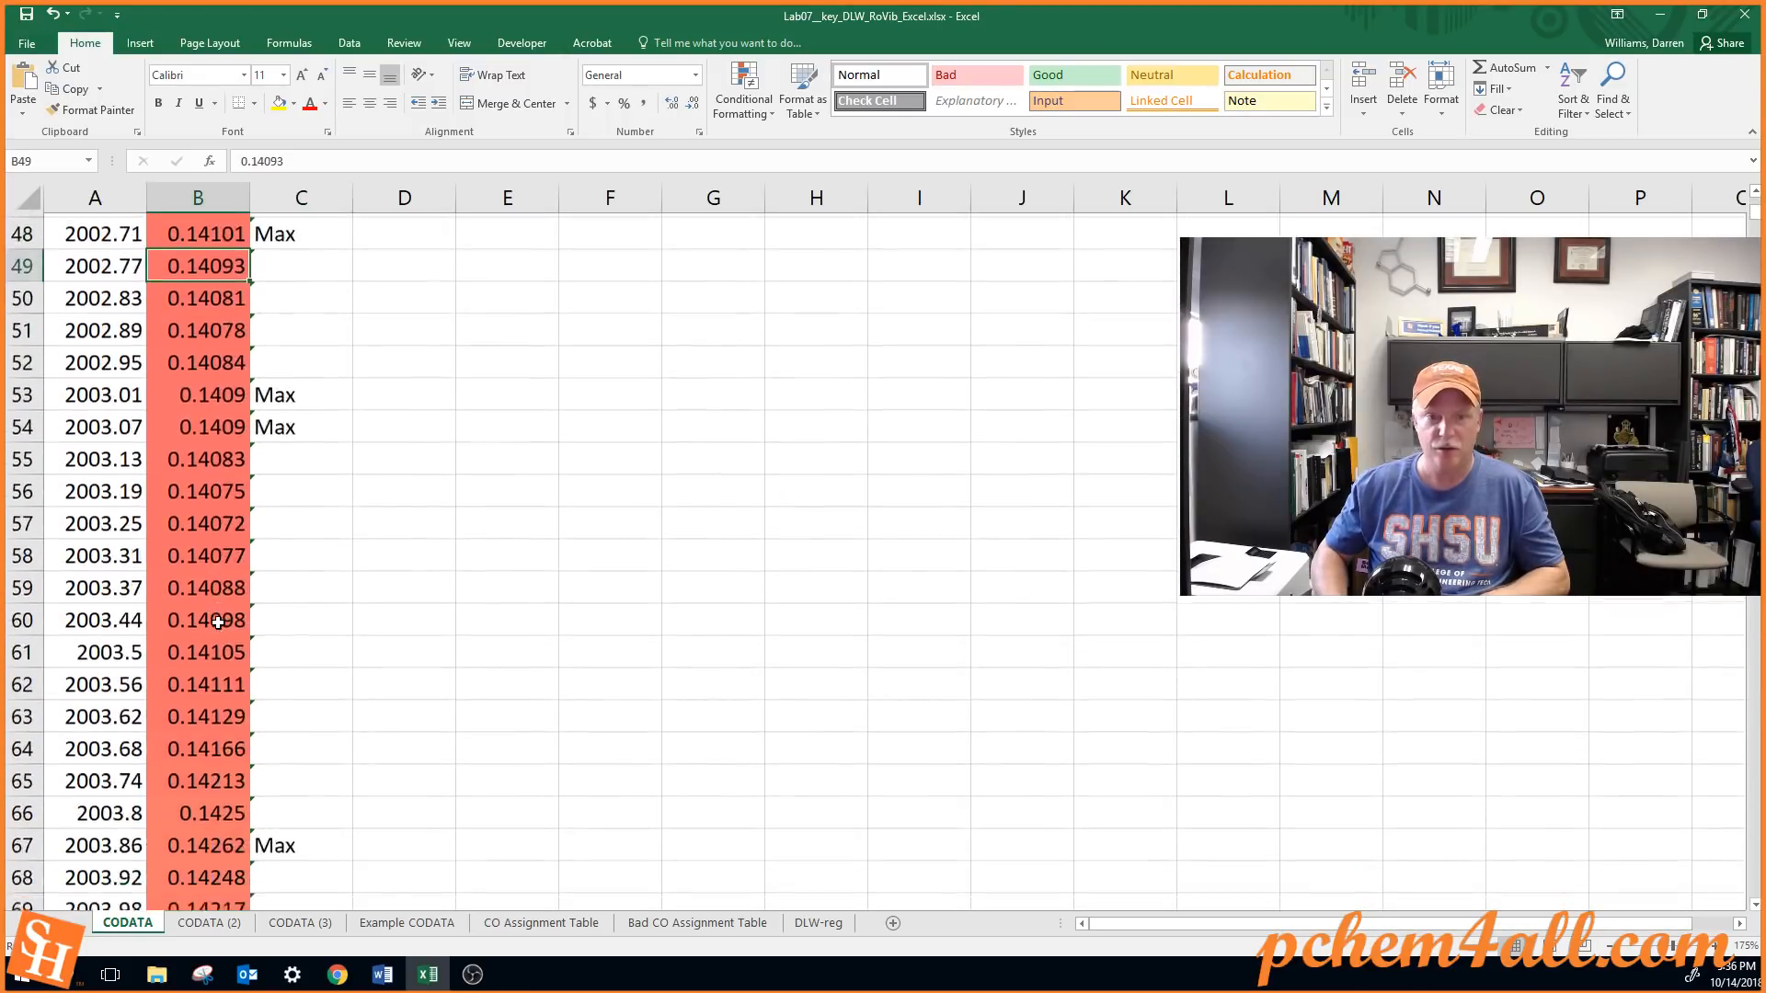
pyautogui.press('Down')
pyautogui.press('Down')
pyautogui.press('Down')
pyautogui.press('Down')
pyautogui.press('Down')
pyautogui.press('Down')
pyautogui.press('Down')
pyautogui.press('Down')
pyautogui.press('Down')
pyautogui.press('Down')
pyautogui.press('Down')
pyautogui.press('Down')
pyautogui.press('Down')
pyautogui.press('Down')
pyautogui.press('Down')
pyautogui.press('Down')
pyautogui.press('Down')
pyautogui.press('Down')
pyautogui.press('Down')
pyautogui.press('Down')
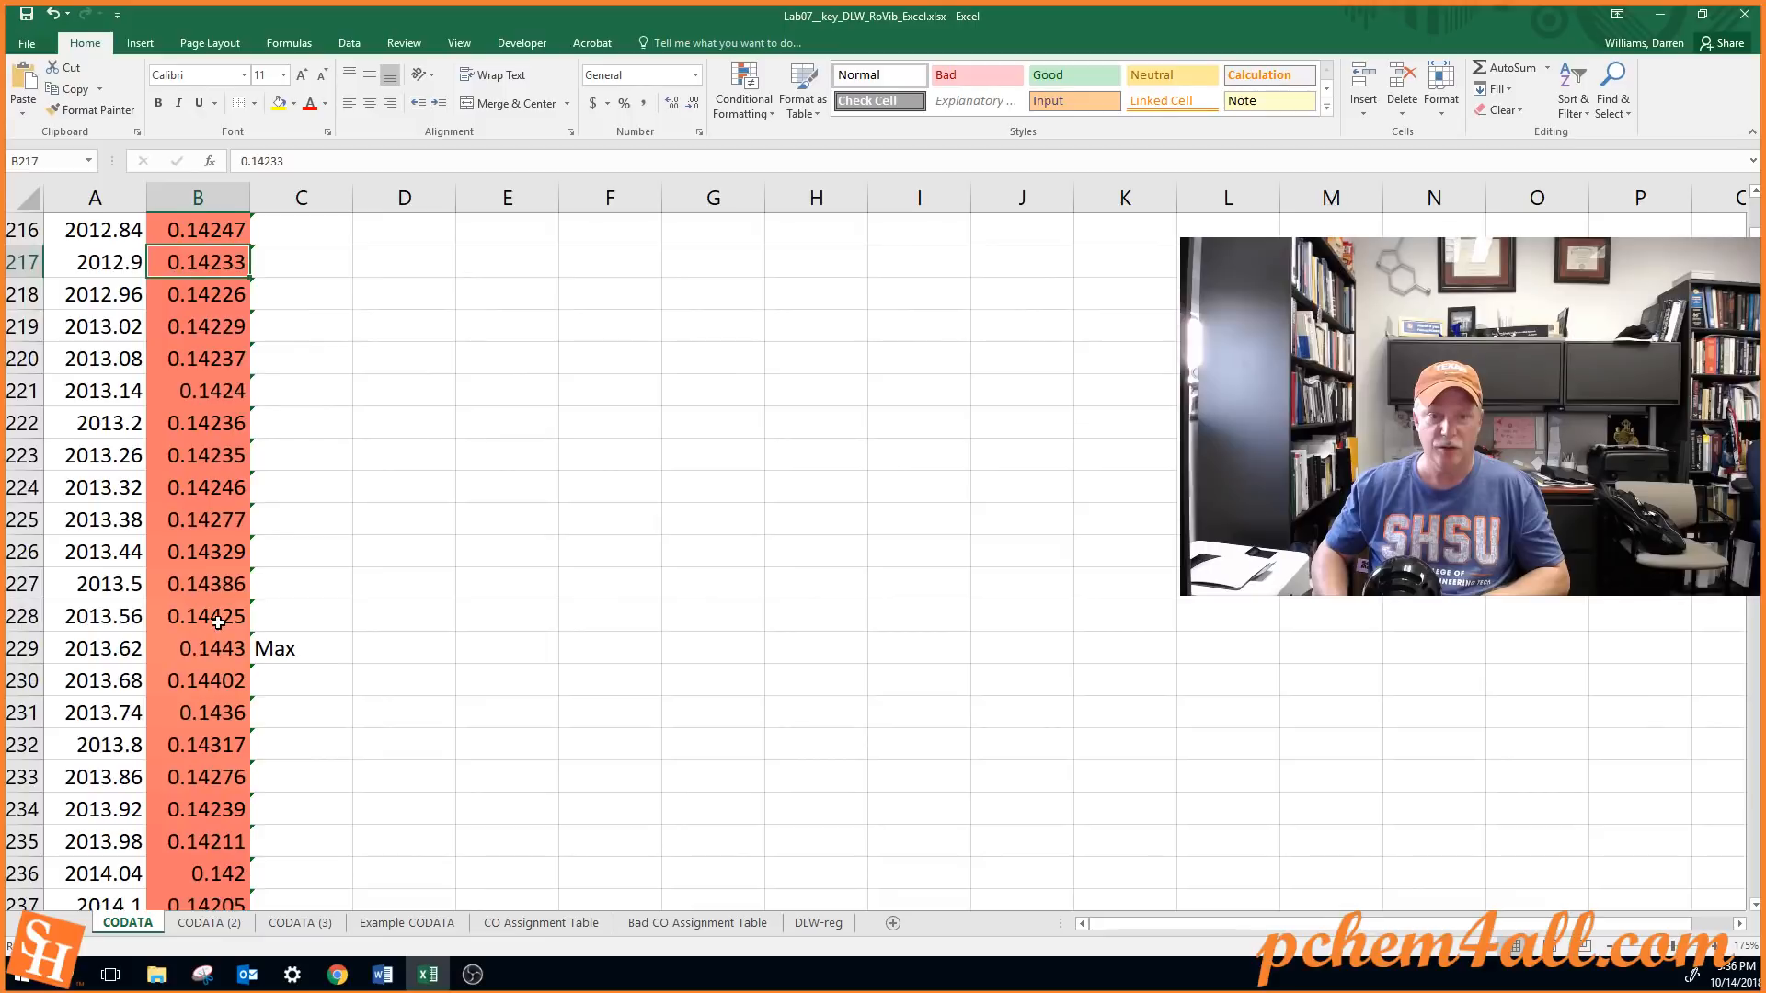
pyautogui.press('Down')
pyautogui.press('Down')
pyautogui.press('Down')
pyautogui.press('Down')
pyautogui.press('Down')
pyautogui.press('Down')
pyautogui.press('Down')
pyautogui.press('Down')
pyautogui.press('Down')
pyautogui.press('Down')
pyautogui.press('Down')
pyautogui.press('Down')
pyautogui.press('Down')
pyautogui.press('Down')
pyautogui.press('Down')
pyautogui.press('Down')
pyautogui.press('Down')
pyautogui.press('Down')
pyautogui.press('Down')
pyautogui.press('Down')
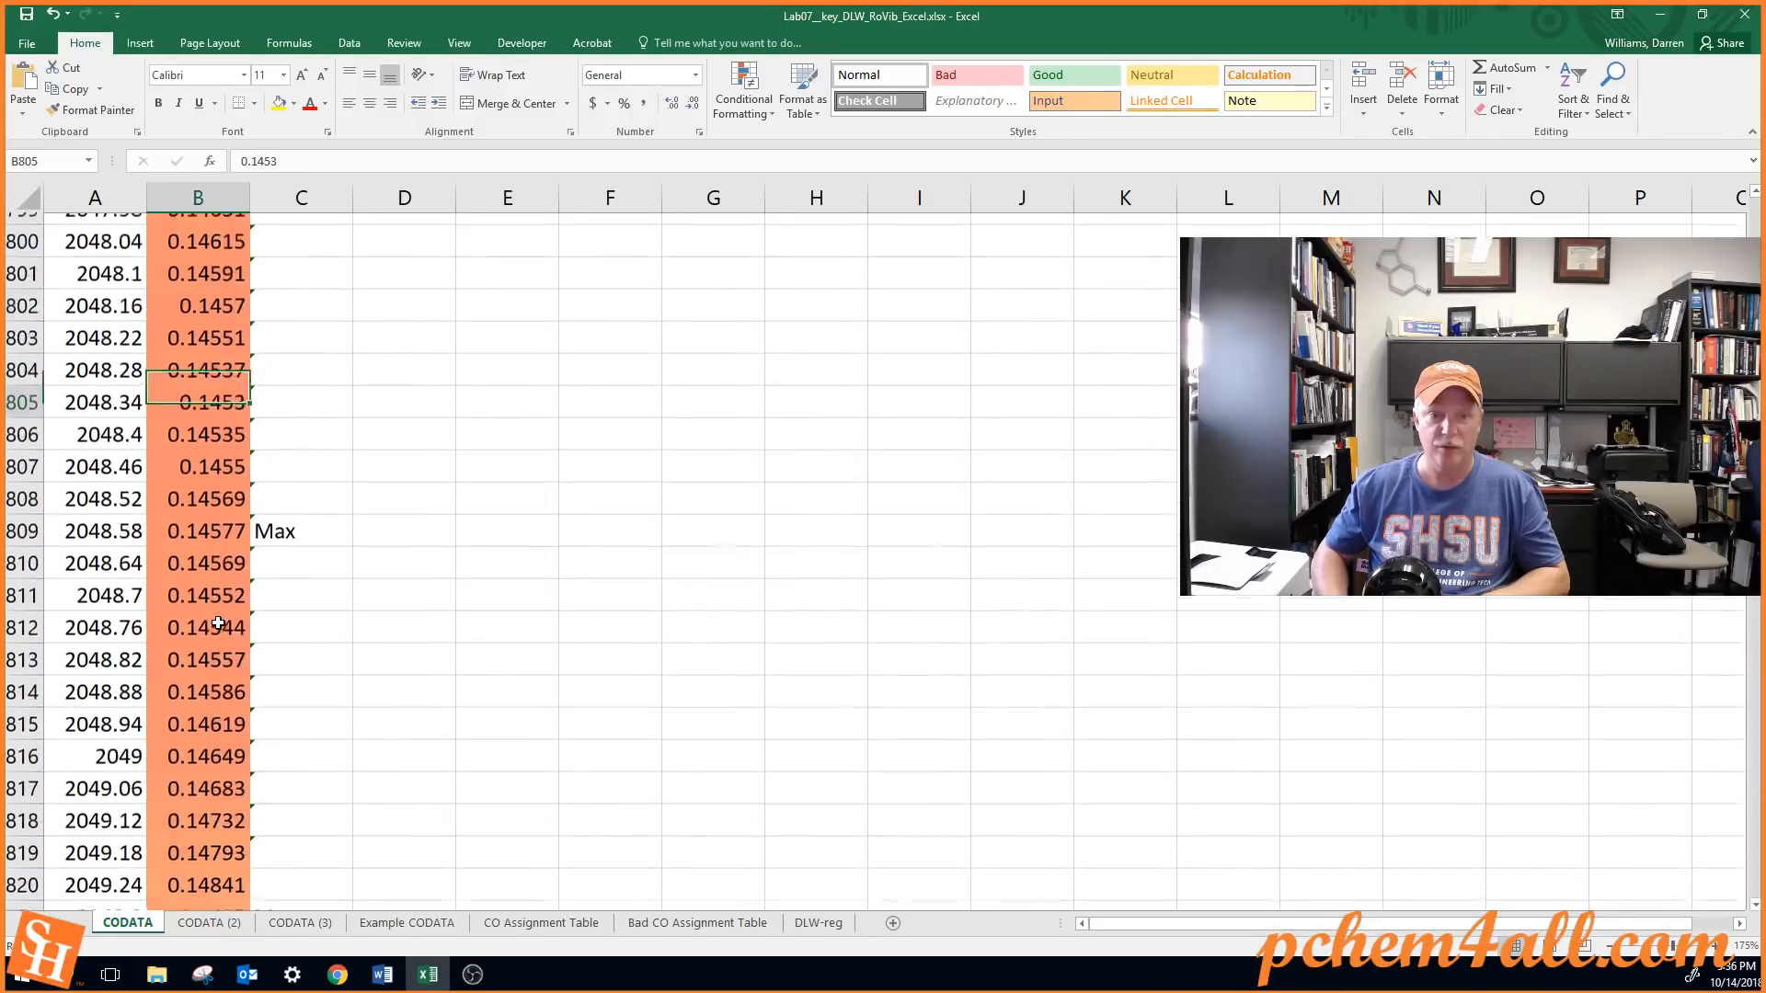
pyautogui.press('Down')
pyautogui.press('Down')
pyautogui.press('Down')
pyautogui.press('Down')
pyautogui.press('Down')
pyautogui.press('Down')
pyautogui.press('Down')
pyautogui.press('Down')
pyautogui.press('Down')
pyautogui.press('Down')
pyautogui.press('Down')
pyautogui.press('Down')
pyautogui.press('Down')
pyautogui.press('Down')
pyautogui.press('Down')
pyautogui.press('Down')
pyautogui.press('Down')
pyautogui.press('Down')
pyautogui.press('Down')
pyautogui.press('Down')
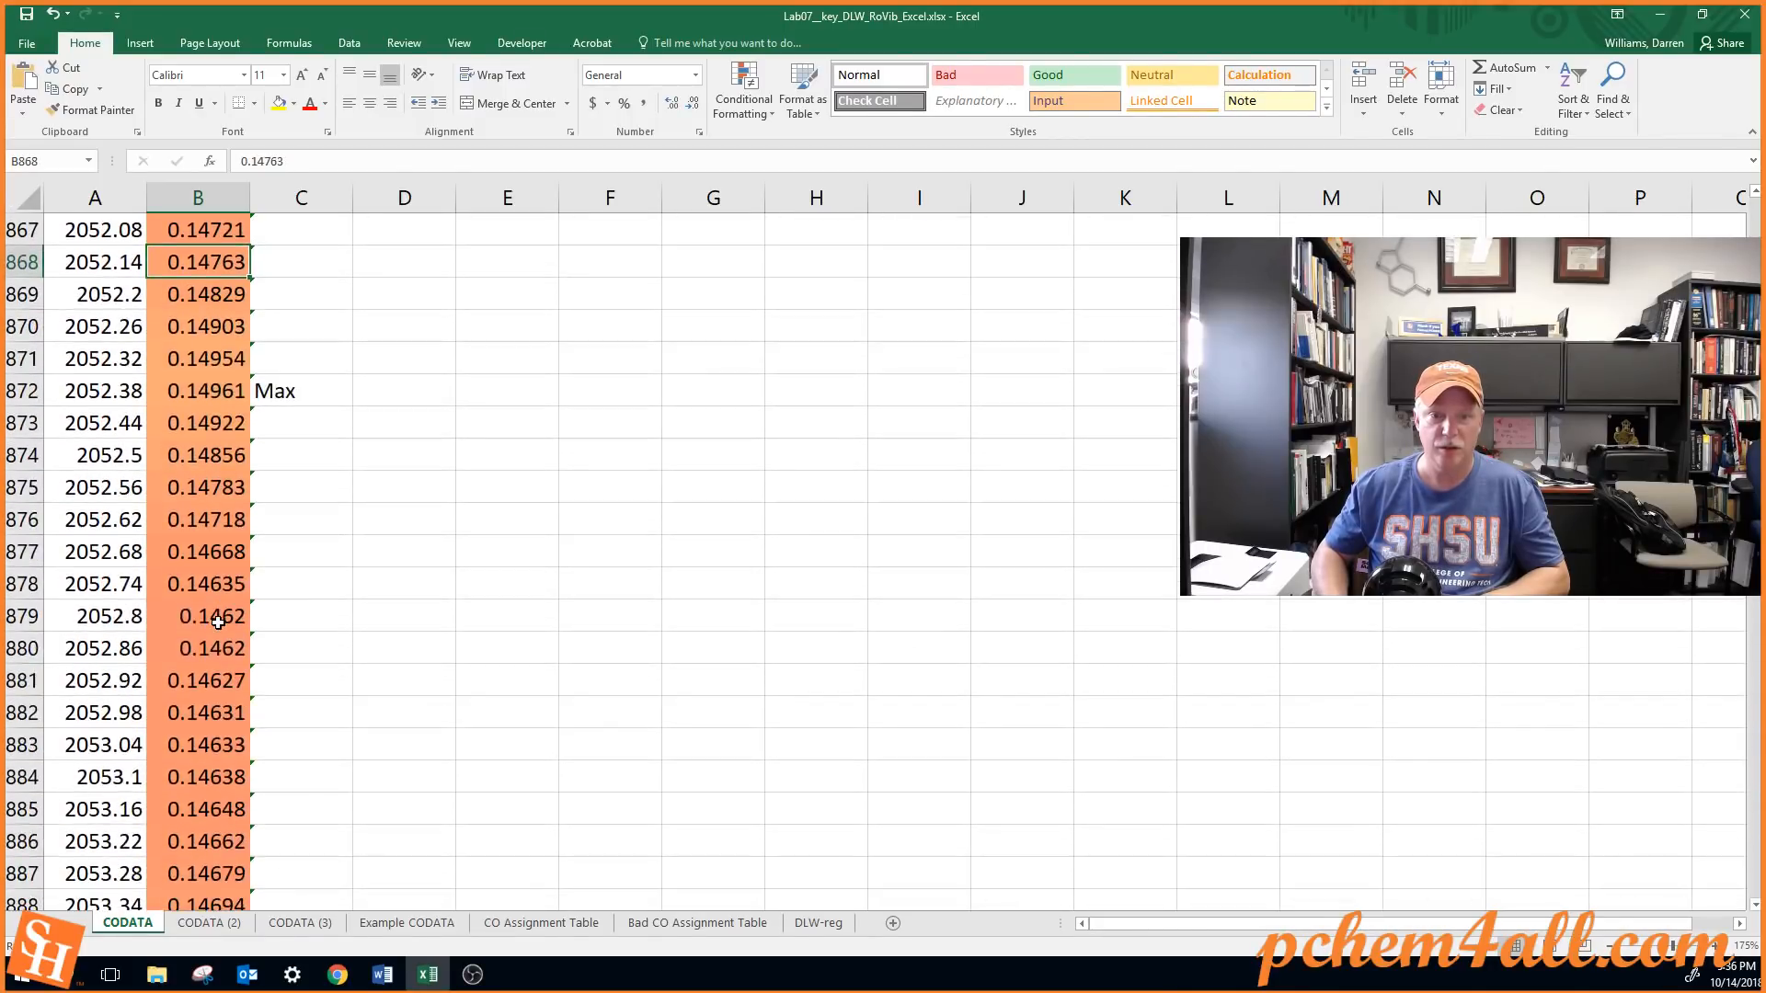
pyautogui.press('Down')
pyautogui.press('Down')
pyautogui.press('Down')
pyautogui.press('Down')
pyautogui.press('Down')
pyautogui.press('Down')
pyautogui.press('Down')
pyautogui.press('Down')
pyautogui.press('Down')
pyautogui.press('Down')
pyautogui.press('Down')
pyautogui.press('Down')
pyautogui.press('Down')
pyautogui.press('Down')
pyautogui.press('Down')
pyautogui.press('Down')
pyautogui.press('Down')
pyautogui.press('Down')
pyautogui.press('Down')
pyautogui.press('Down')
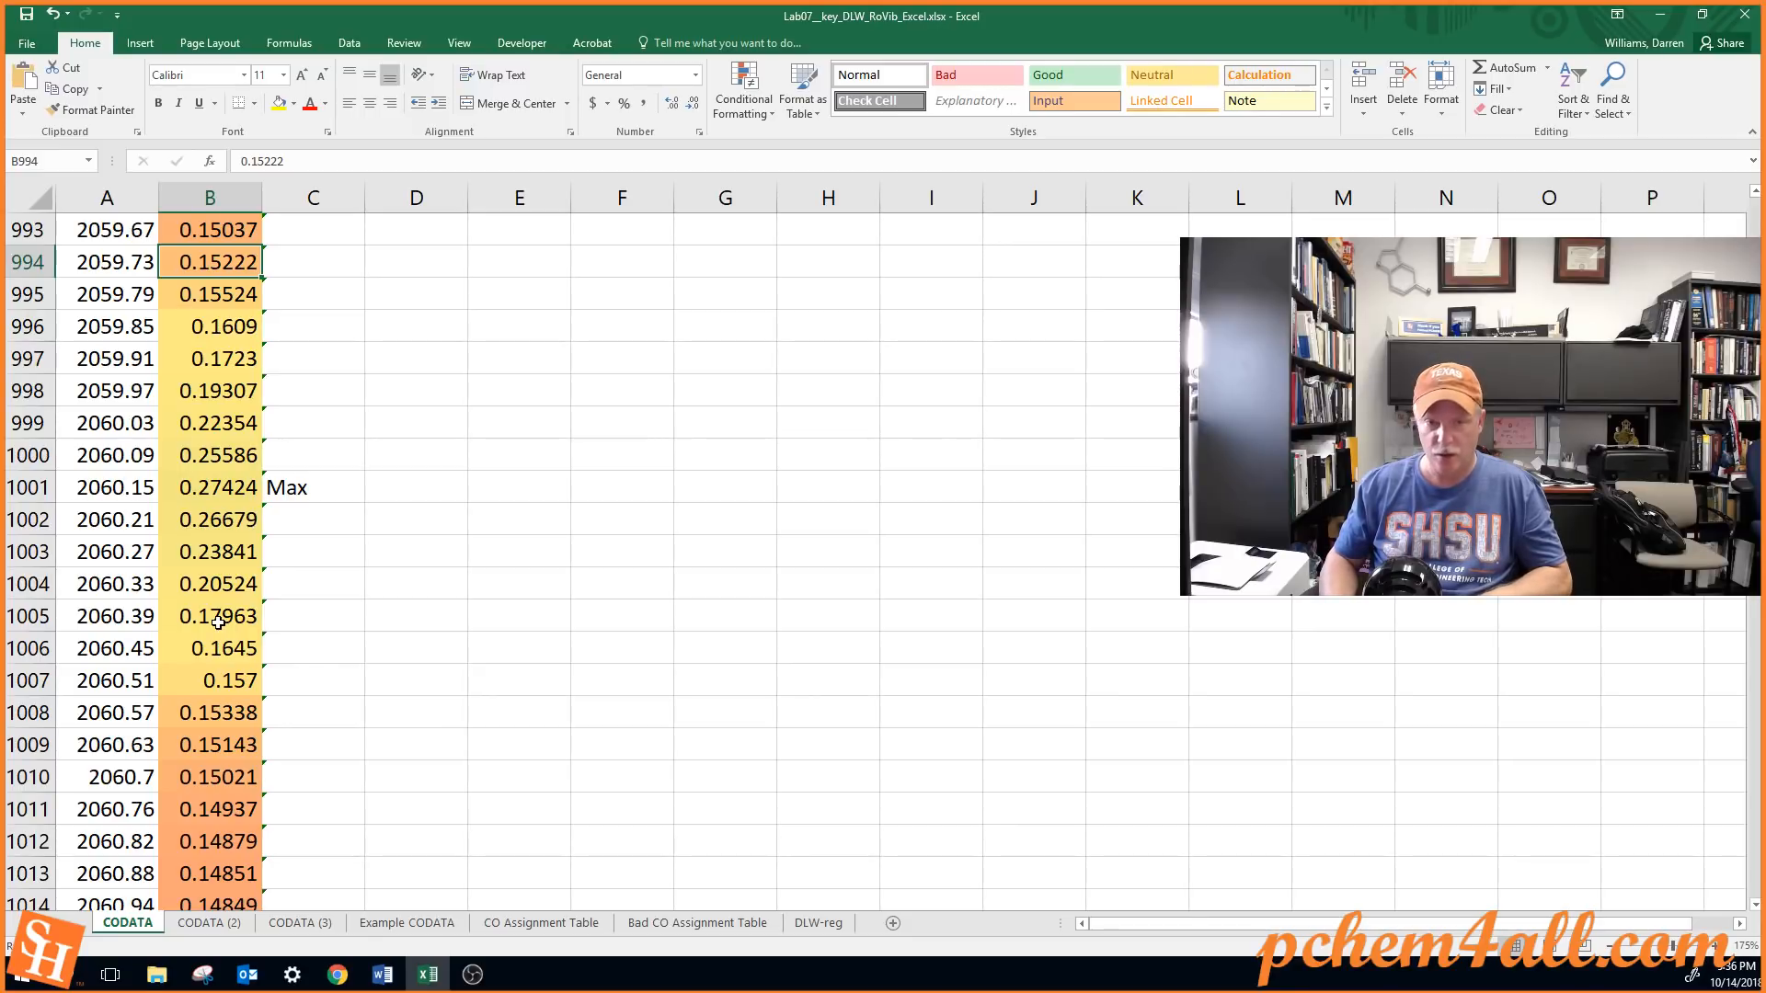
pyautogui.hotkey('ctrl', 'Up')
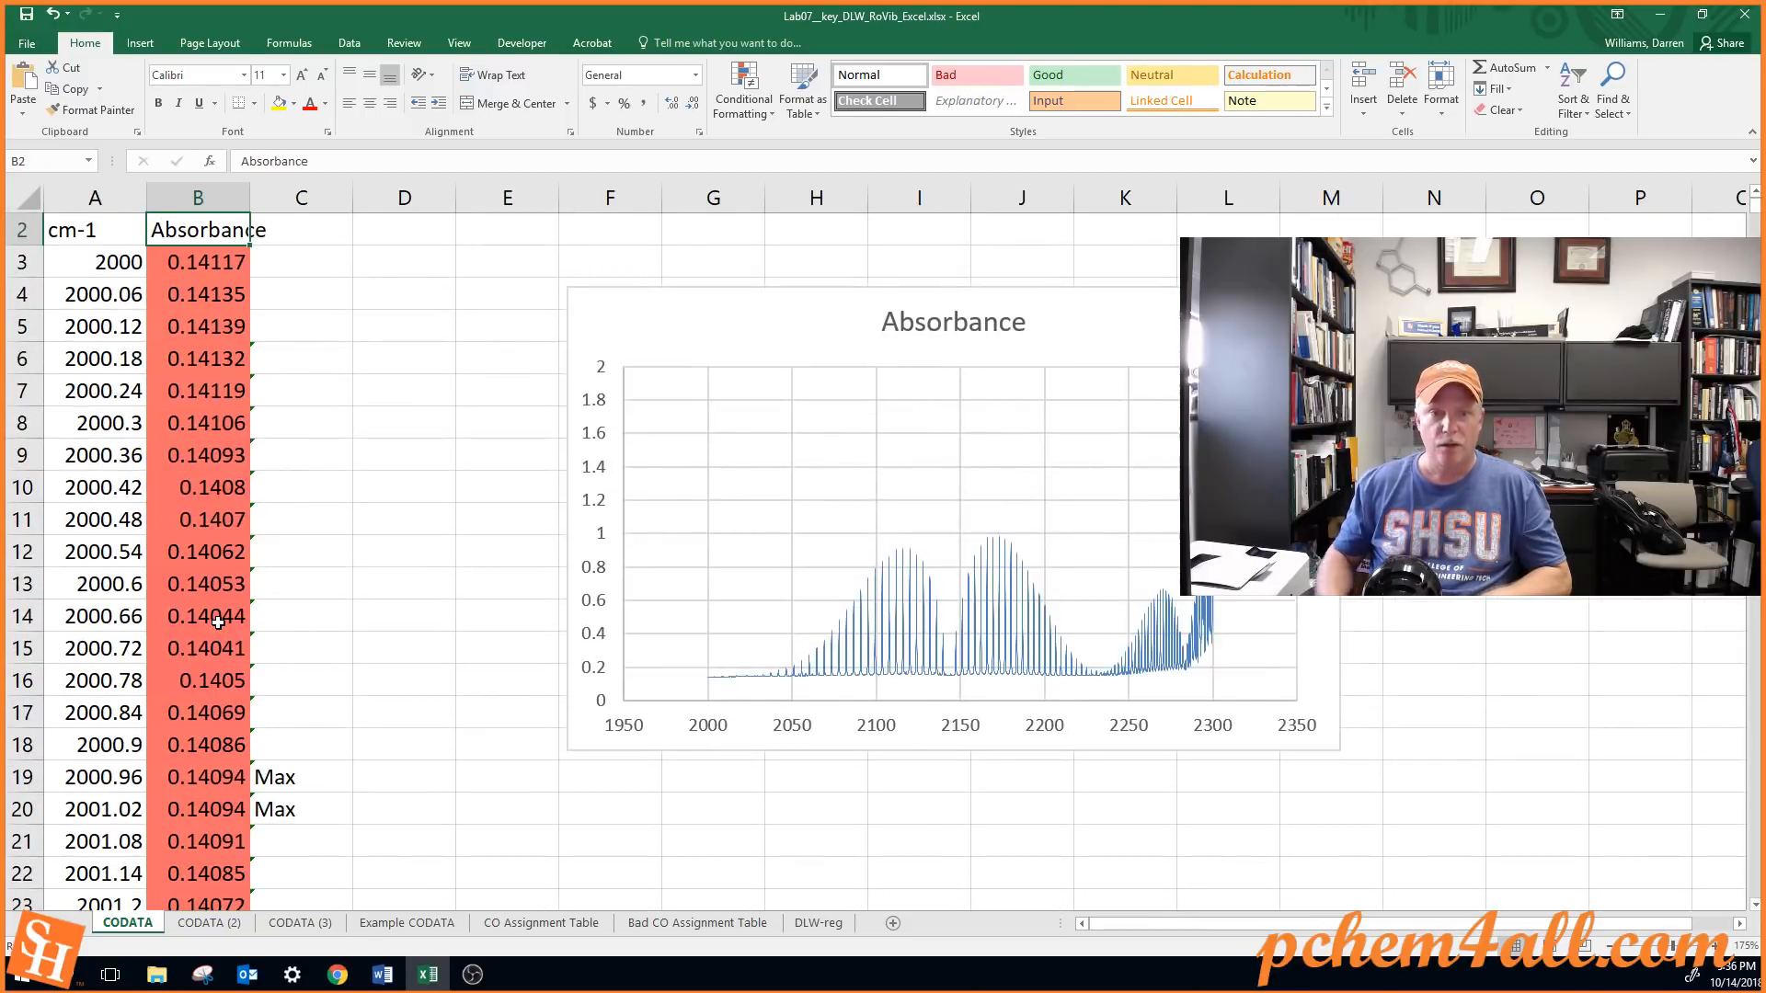
pyautogui.click(381, 267)
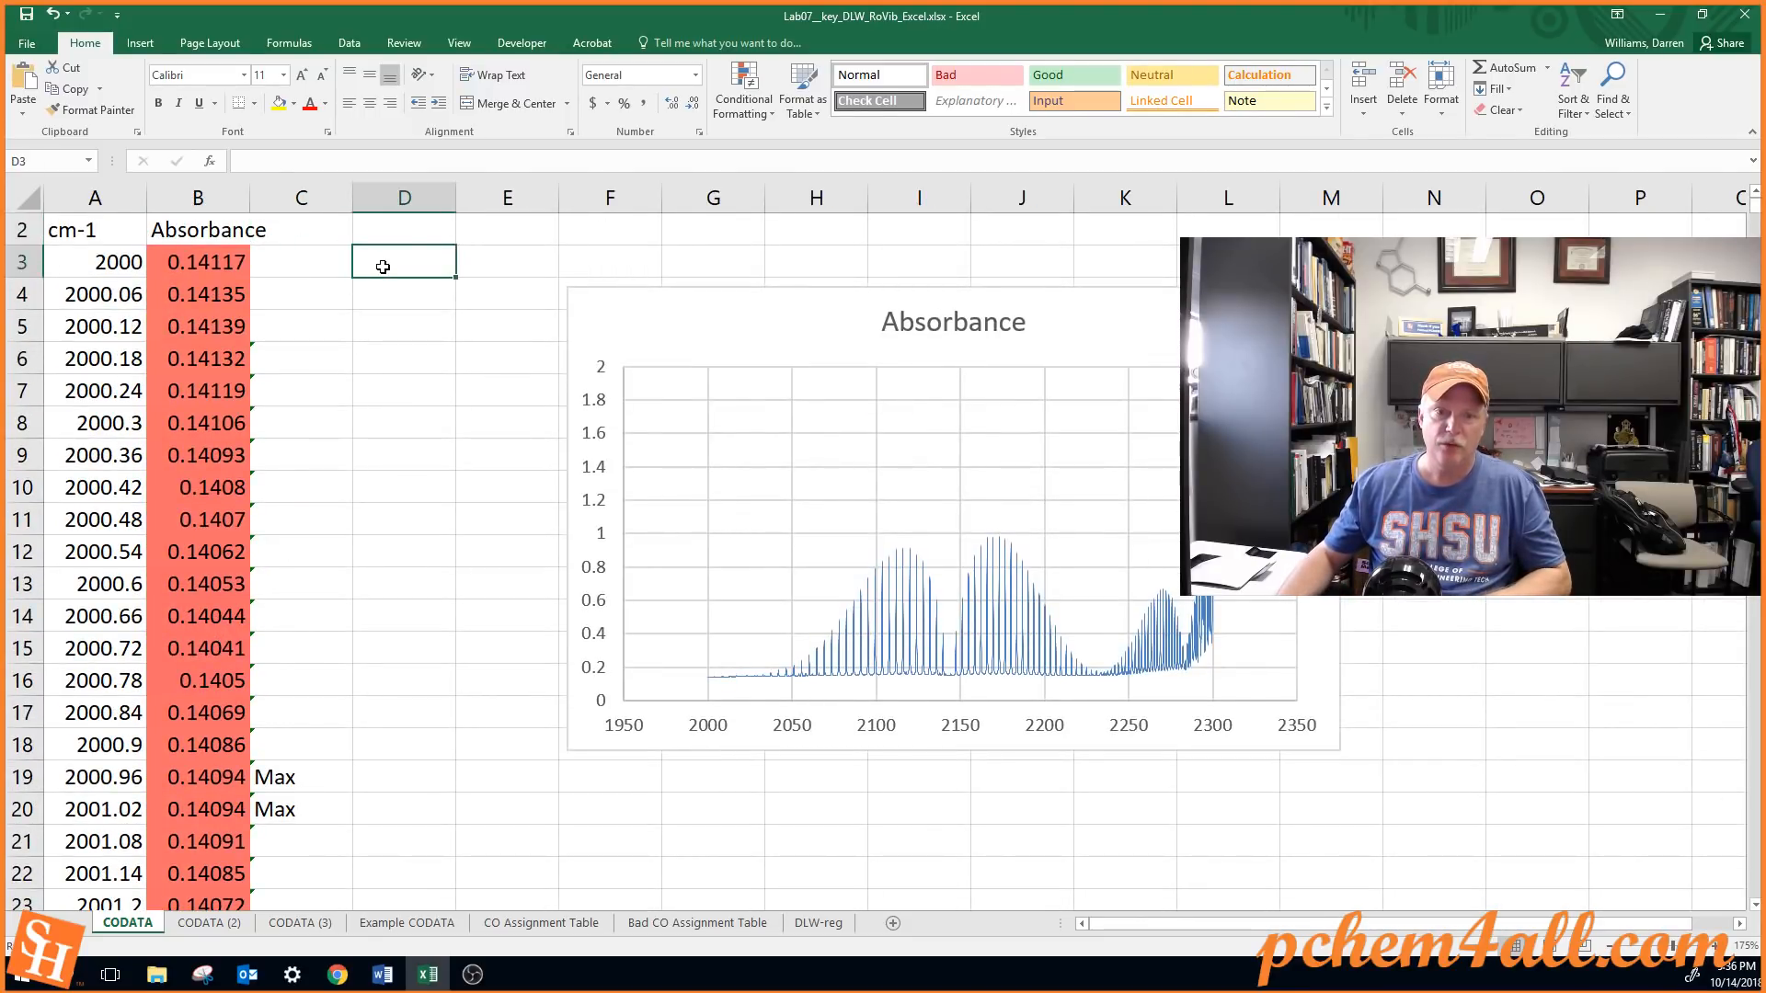
pyautogui.click(285, 778)
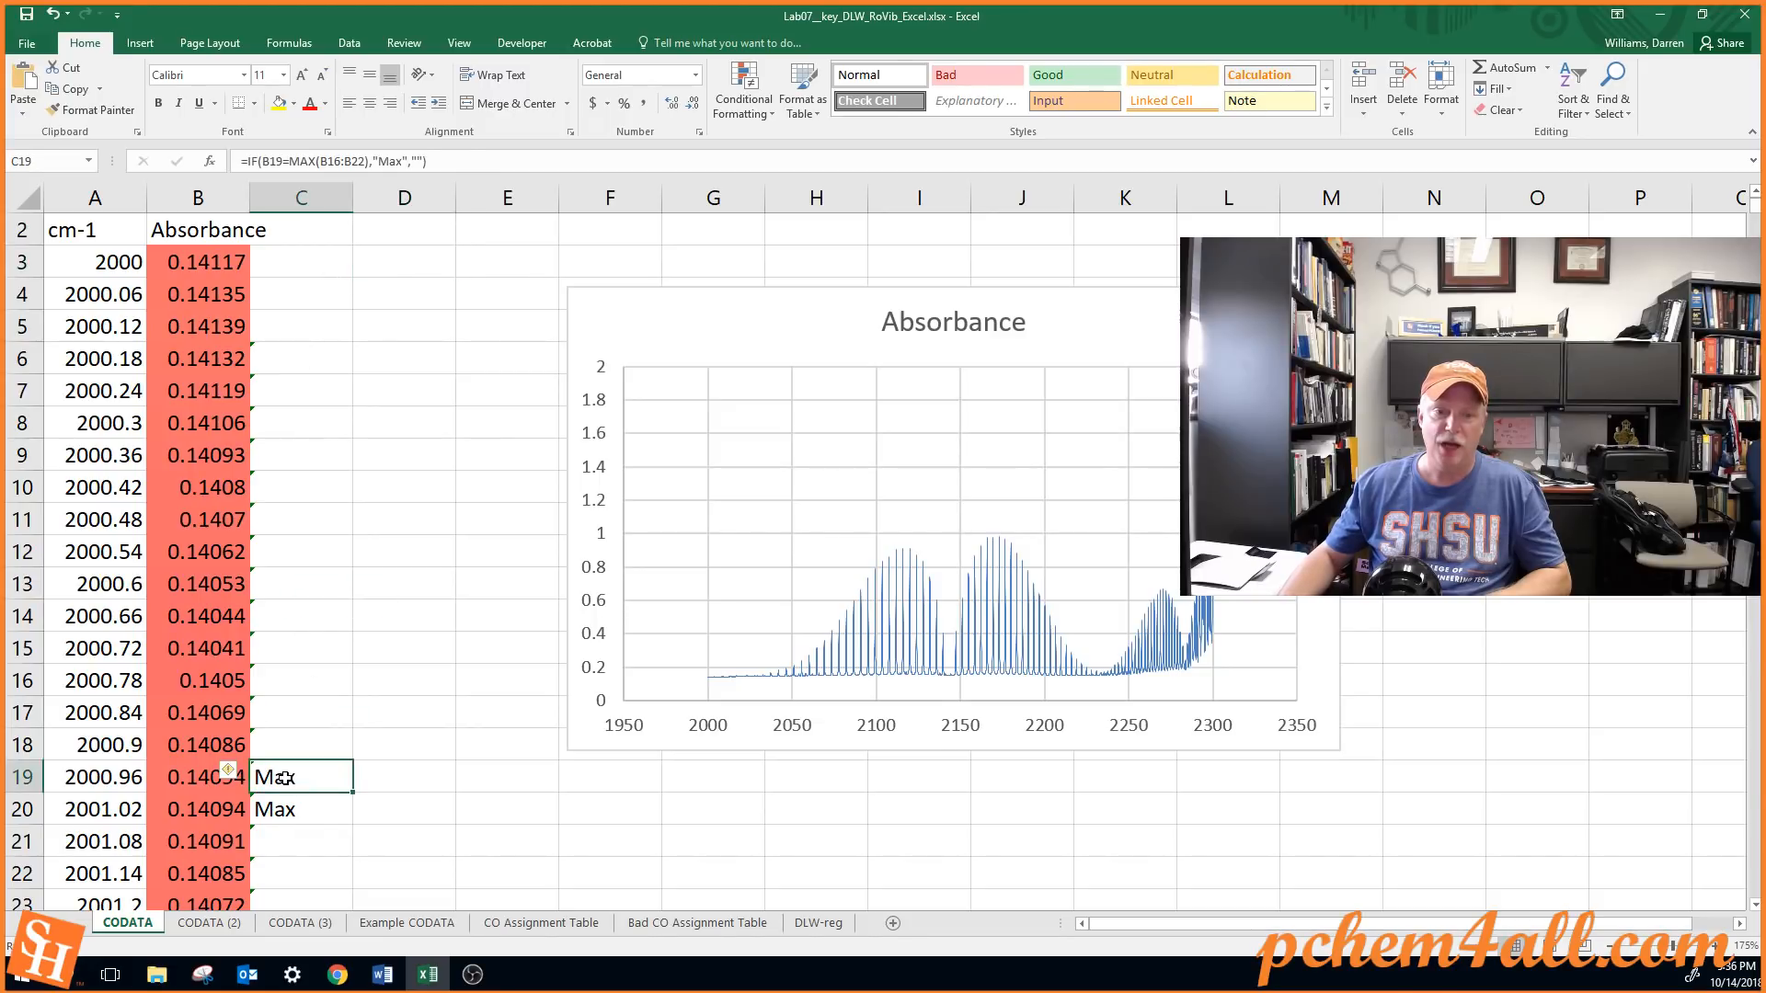
# Change the C6 formula to return A6 instead of "Max" and refill it down column C to the last data row
pyautogui.click(324, 362)
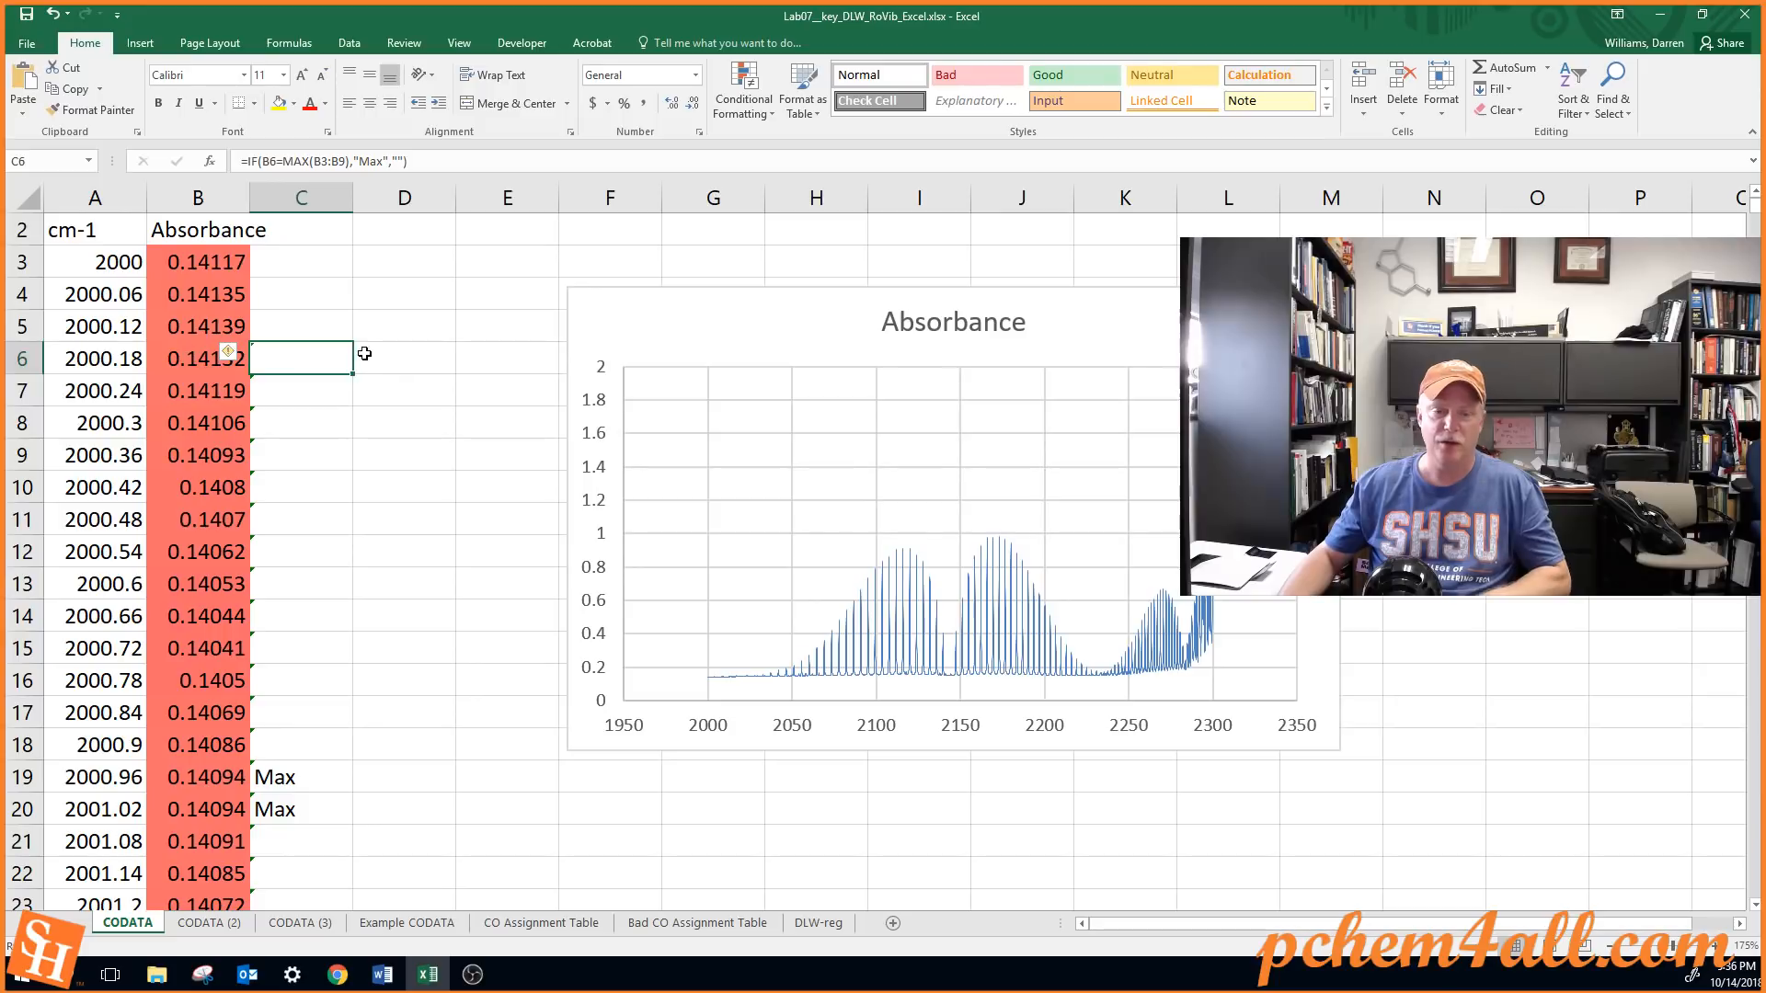
pyautogui.doubleClick(314, 361)
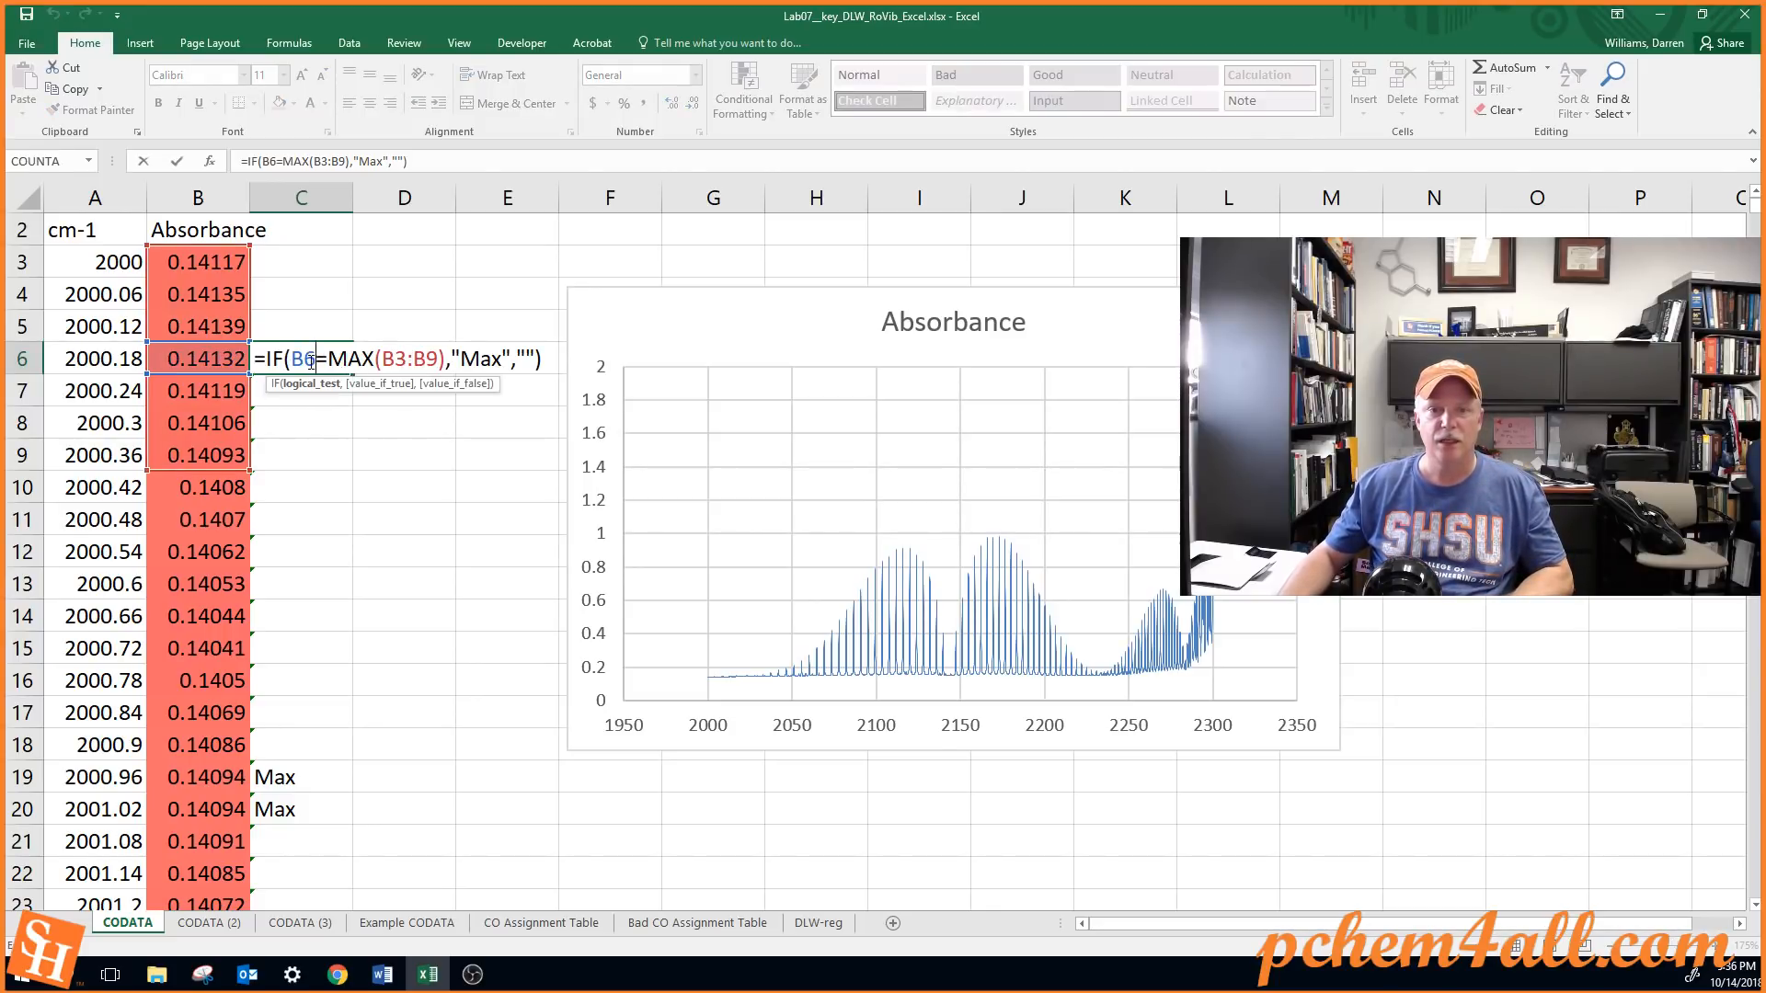
pyautogui.moveTo(454, 358); pyautogui.dragTo(510, 358)
pyautogui.click(111, 362)
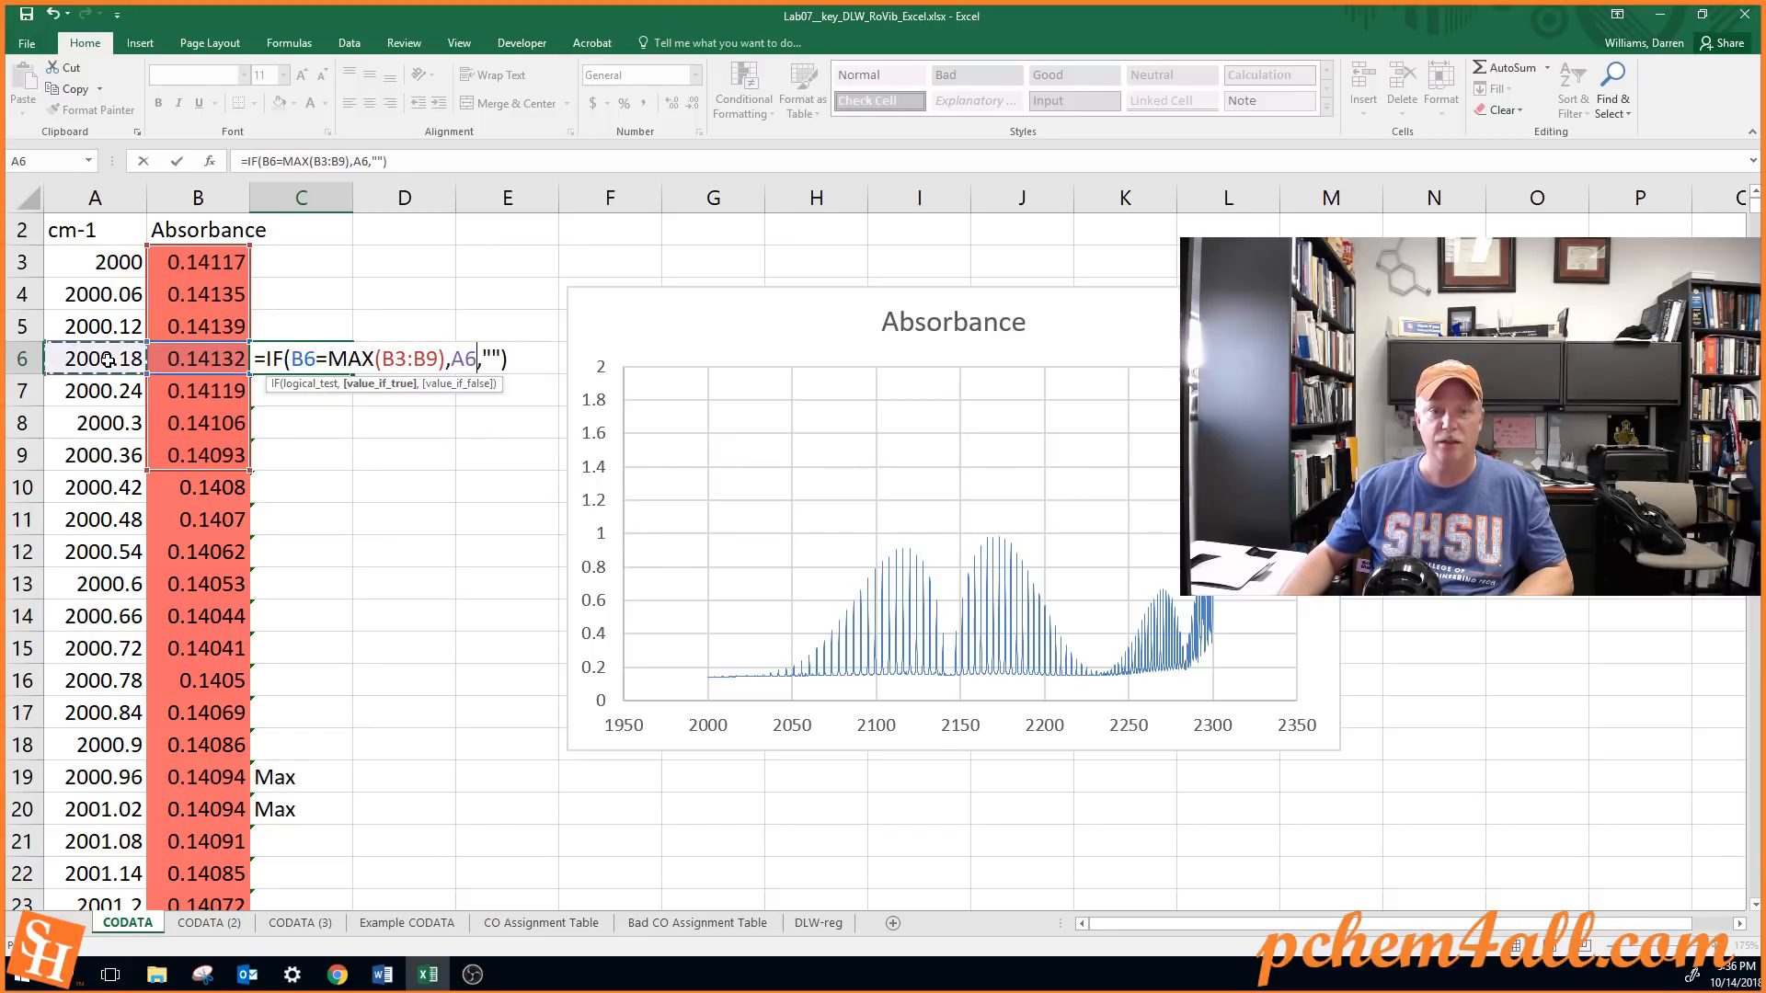
pyautogui.press('Return')
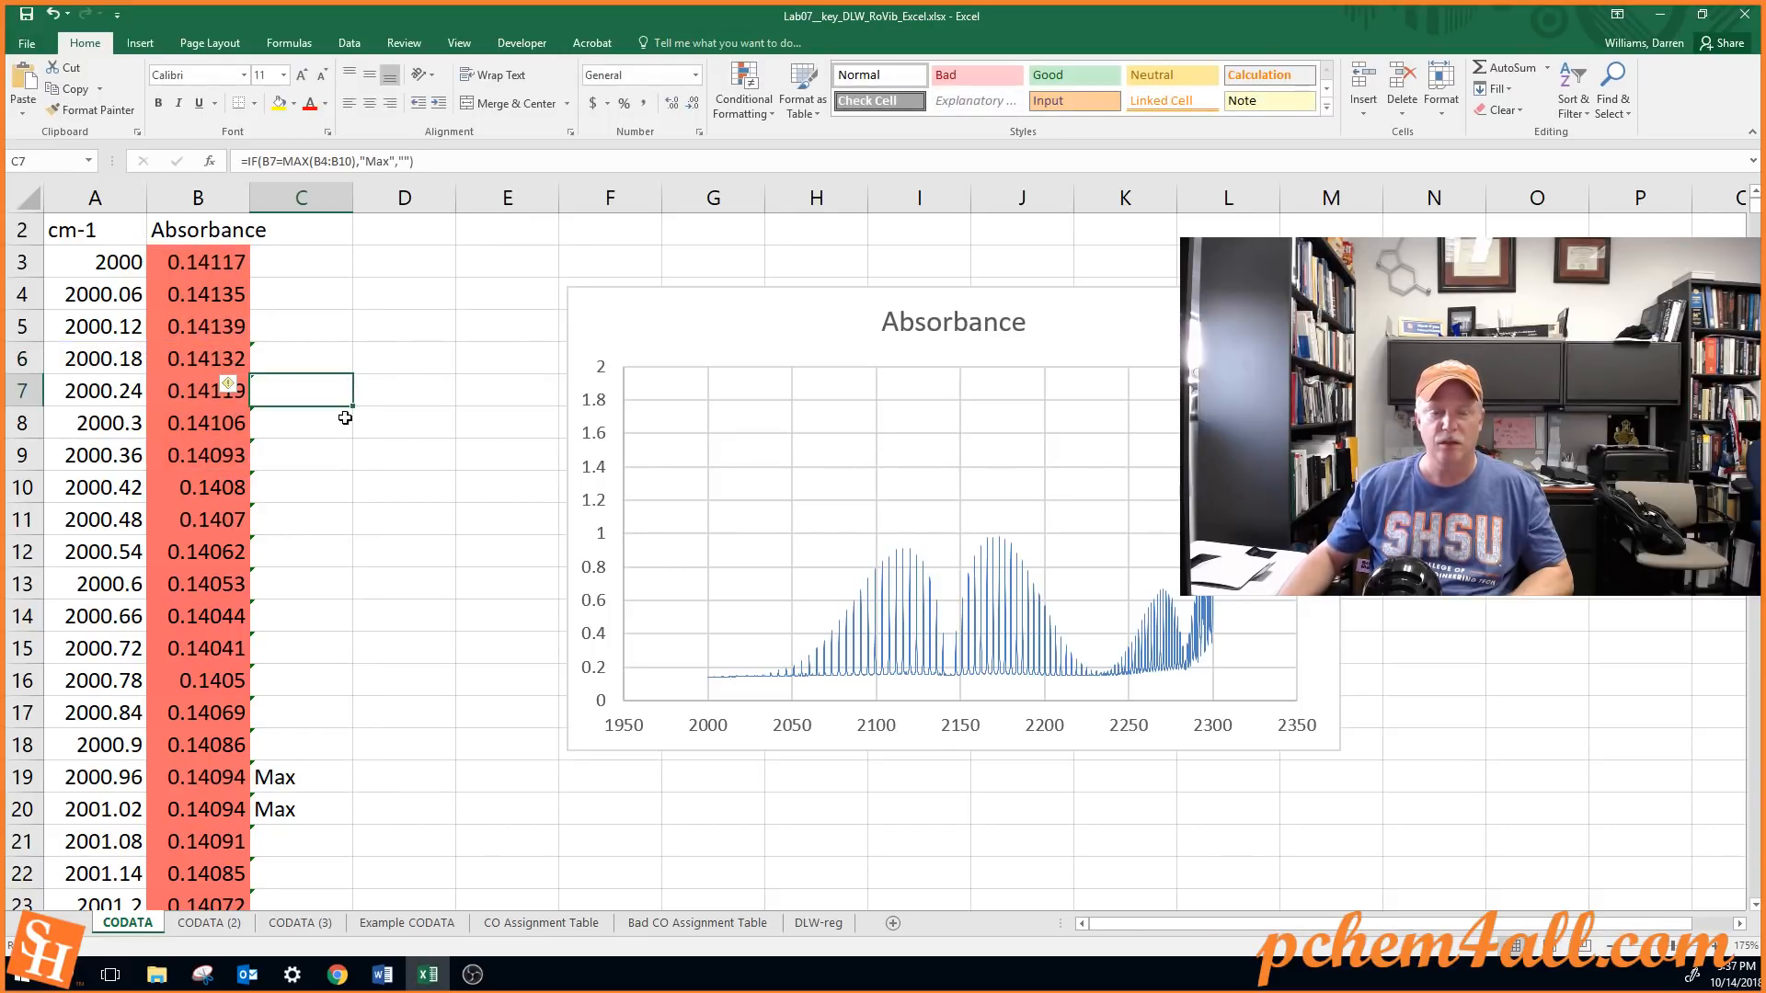
pyautogui.click(314, 357)
pyautogui.doubleClick(355, 375)
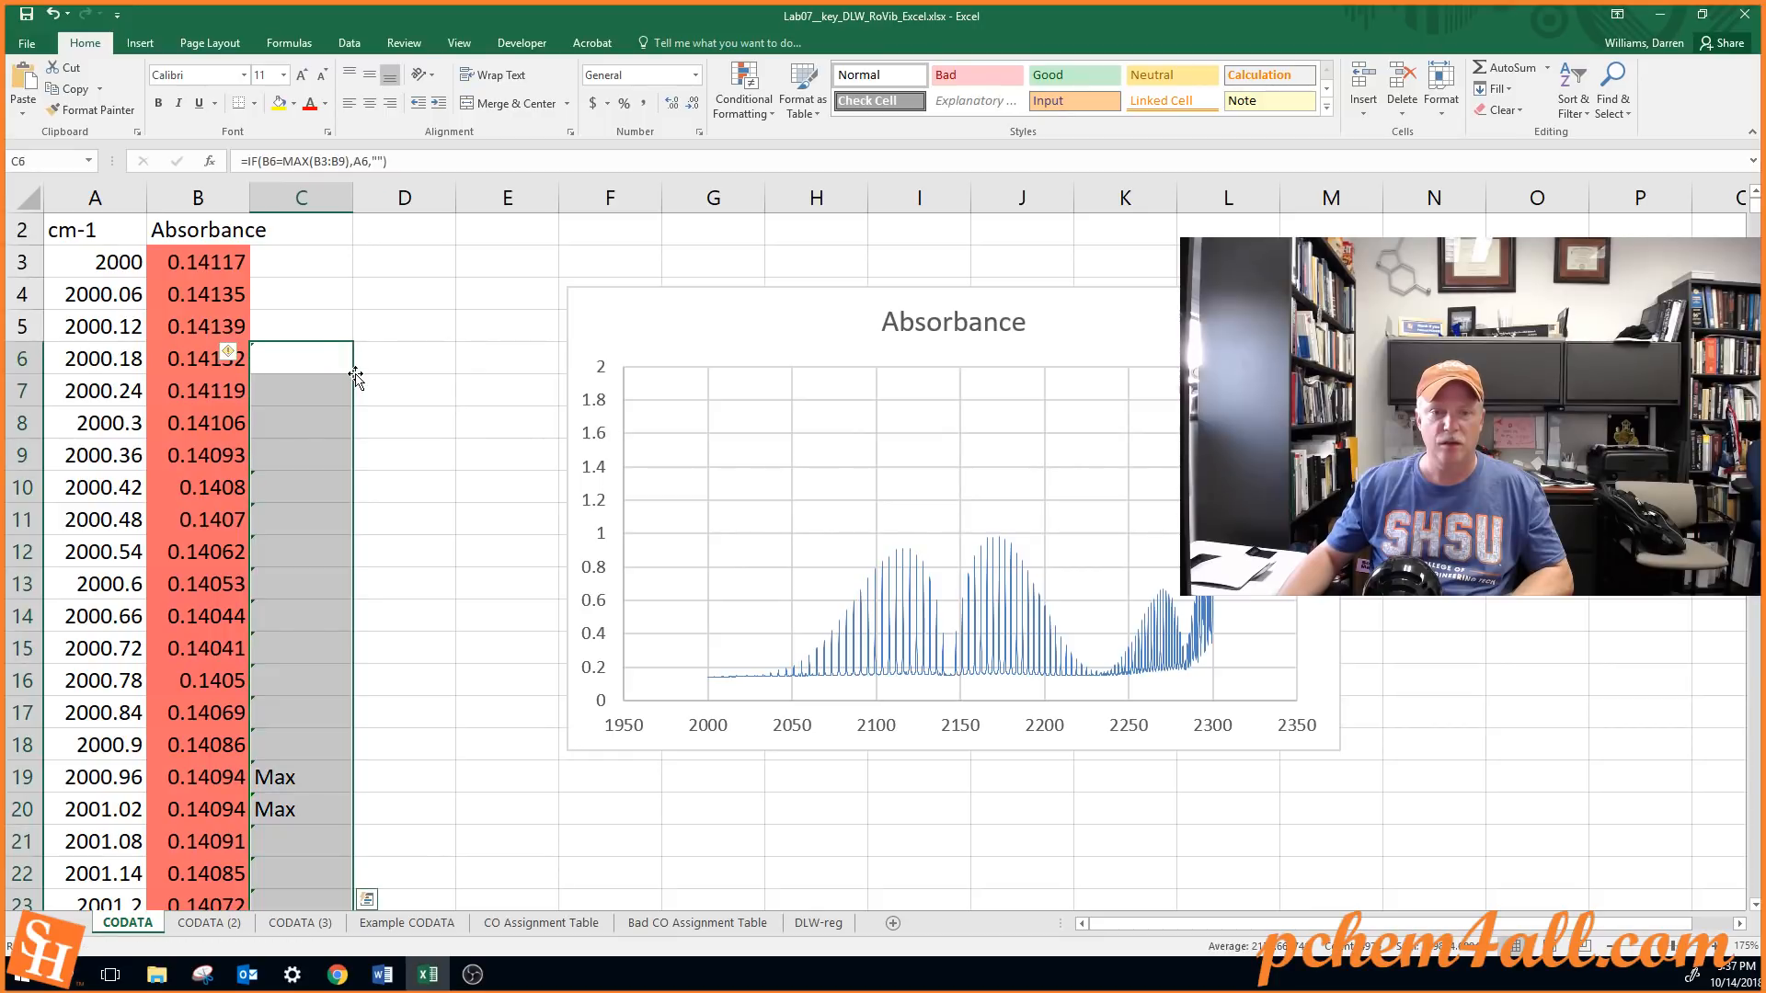
# Copy the C6 formula into D6 and correct its references to =IF(B6=MAX(B3:B9),B6,"")
pyautogui.click(305, 360)
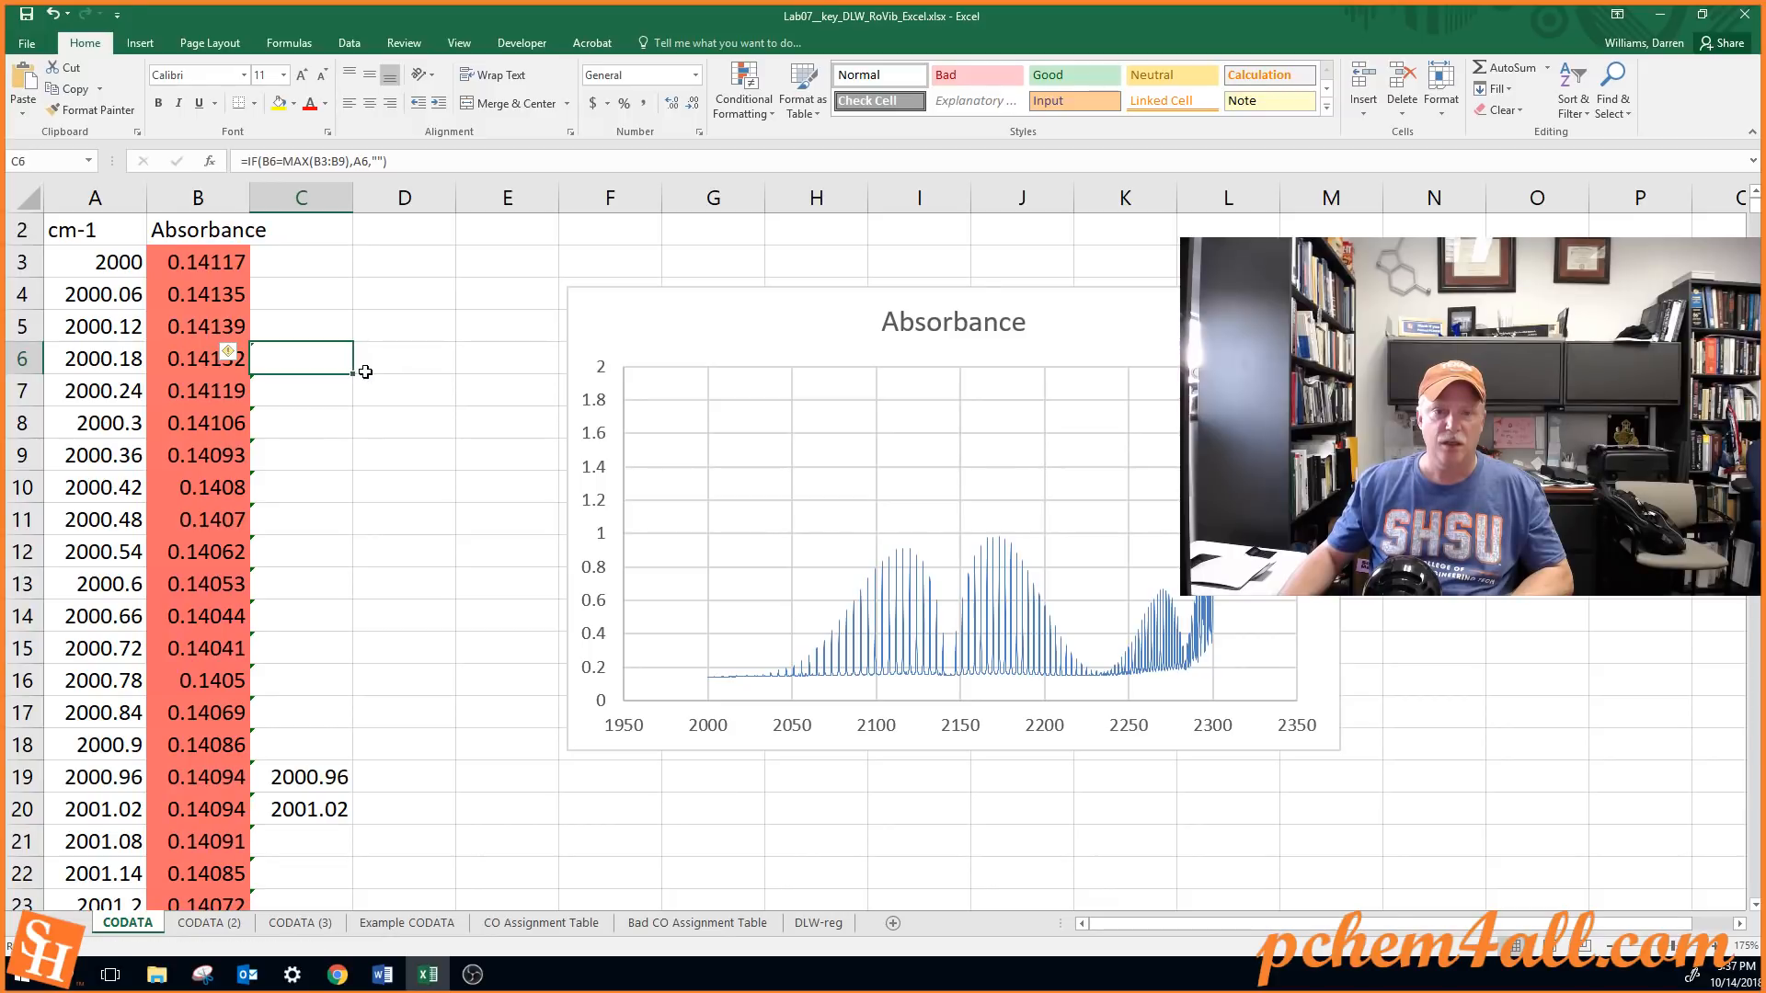
pyautogui.moveTo(354, 372); pyautogui.dragTo(455, 372)
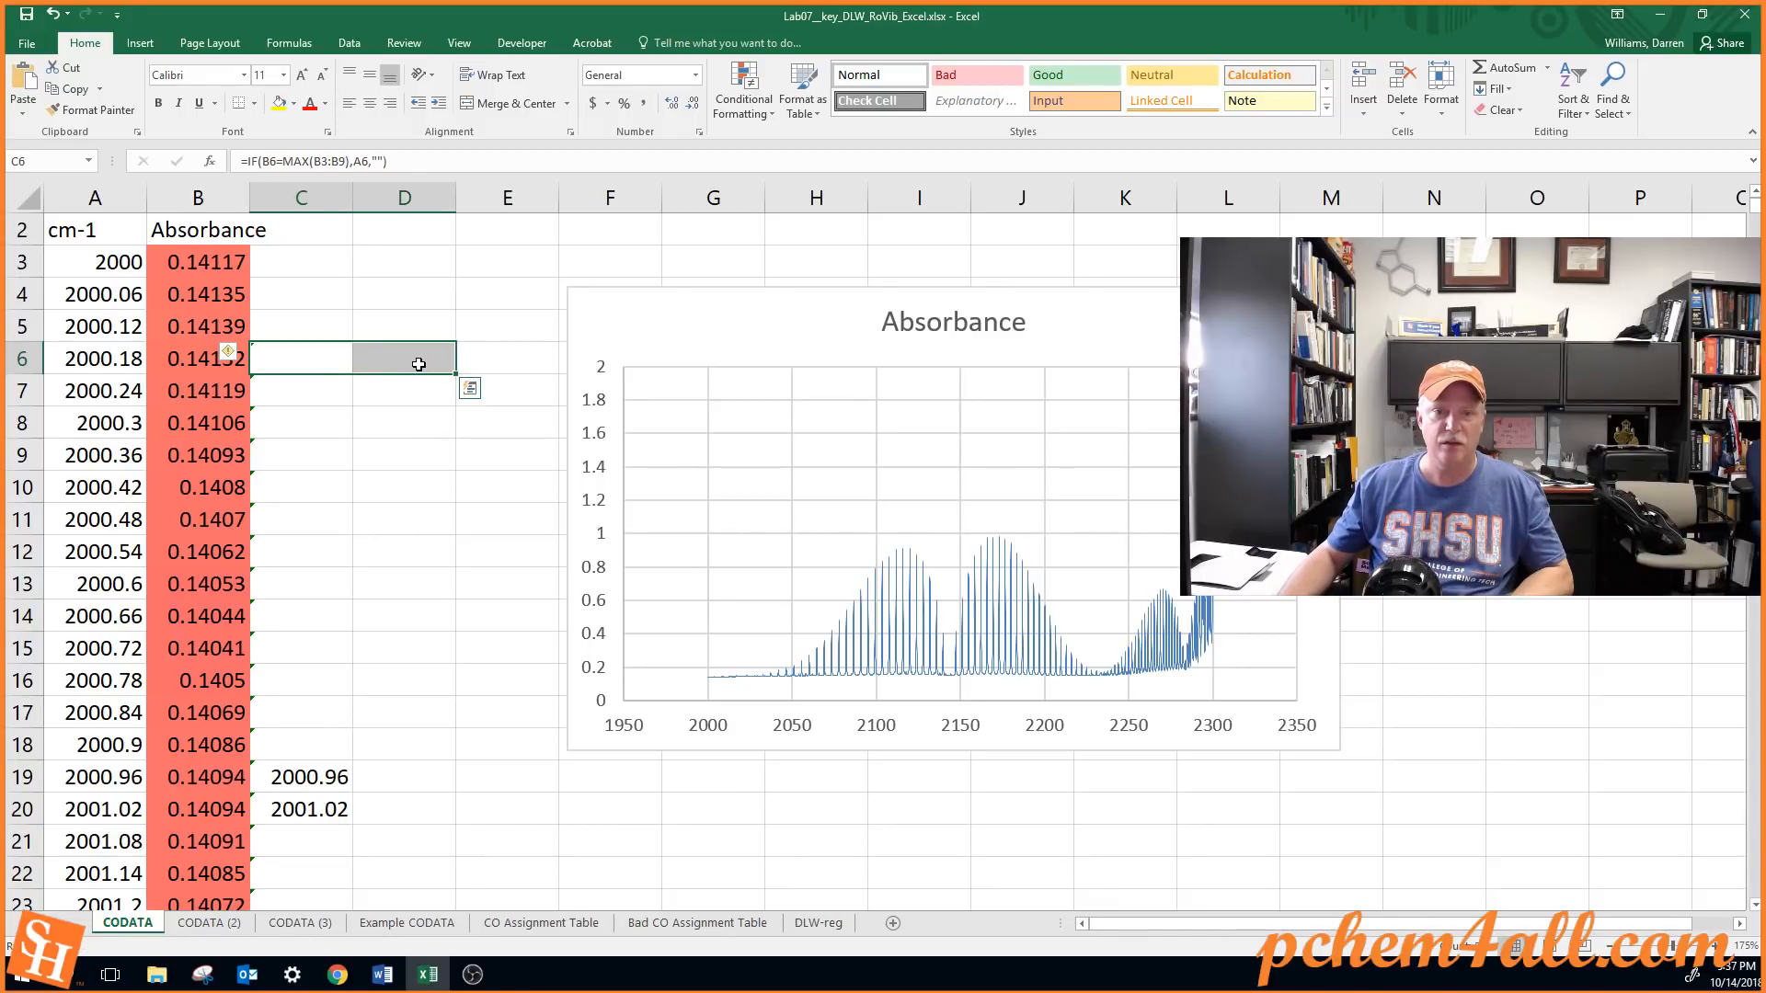
pyautogui.doubleClick(405, 358)
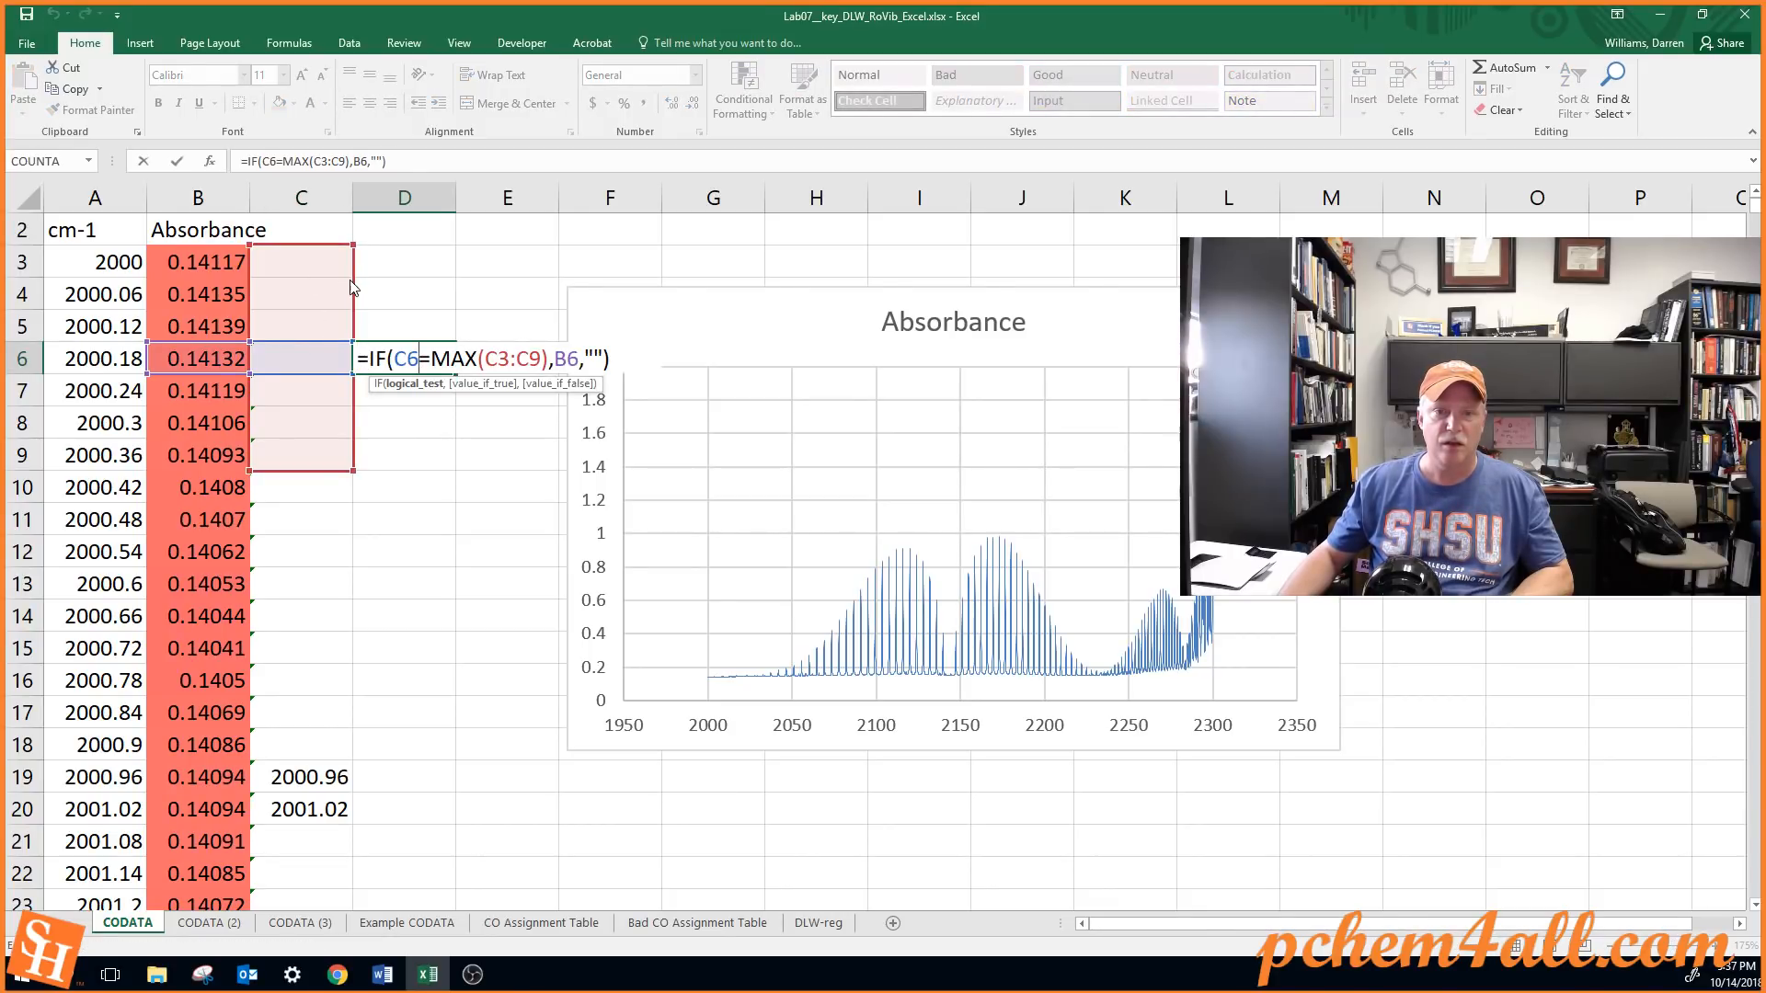
pyautogui.moveTo(352, 288); pyautogui.dragTo(232, 280)
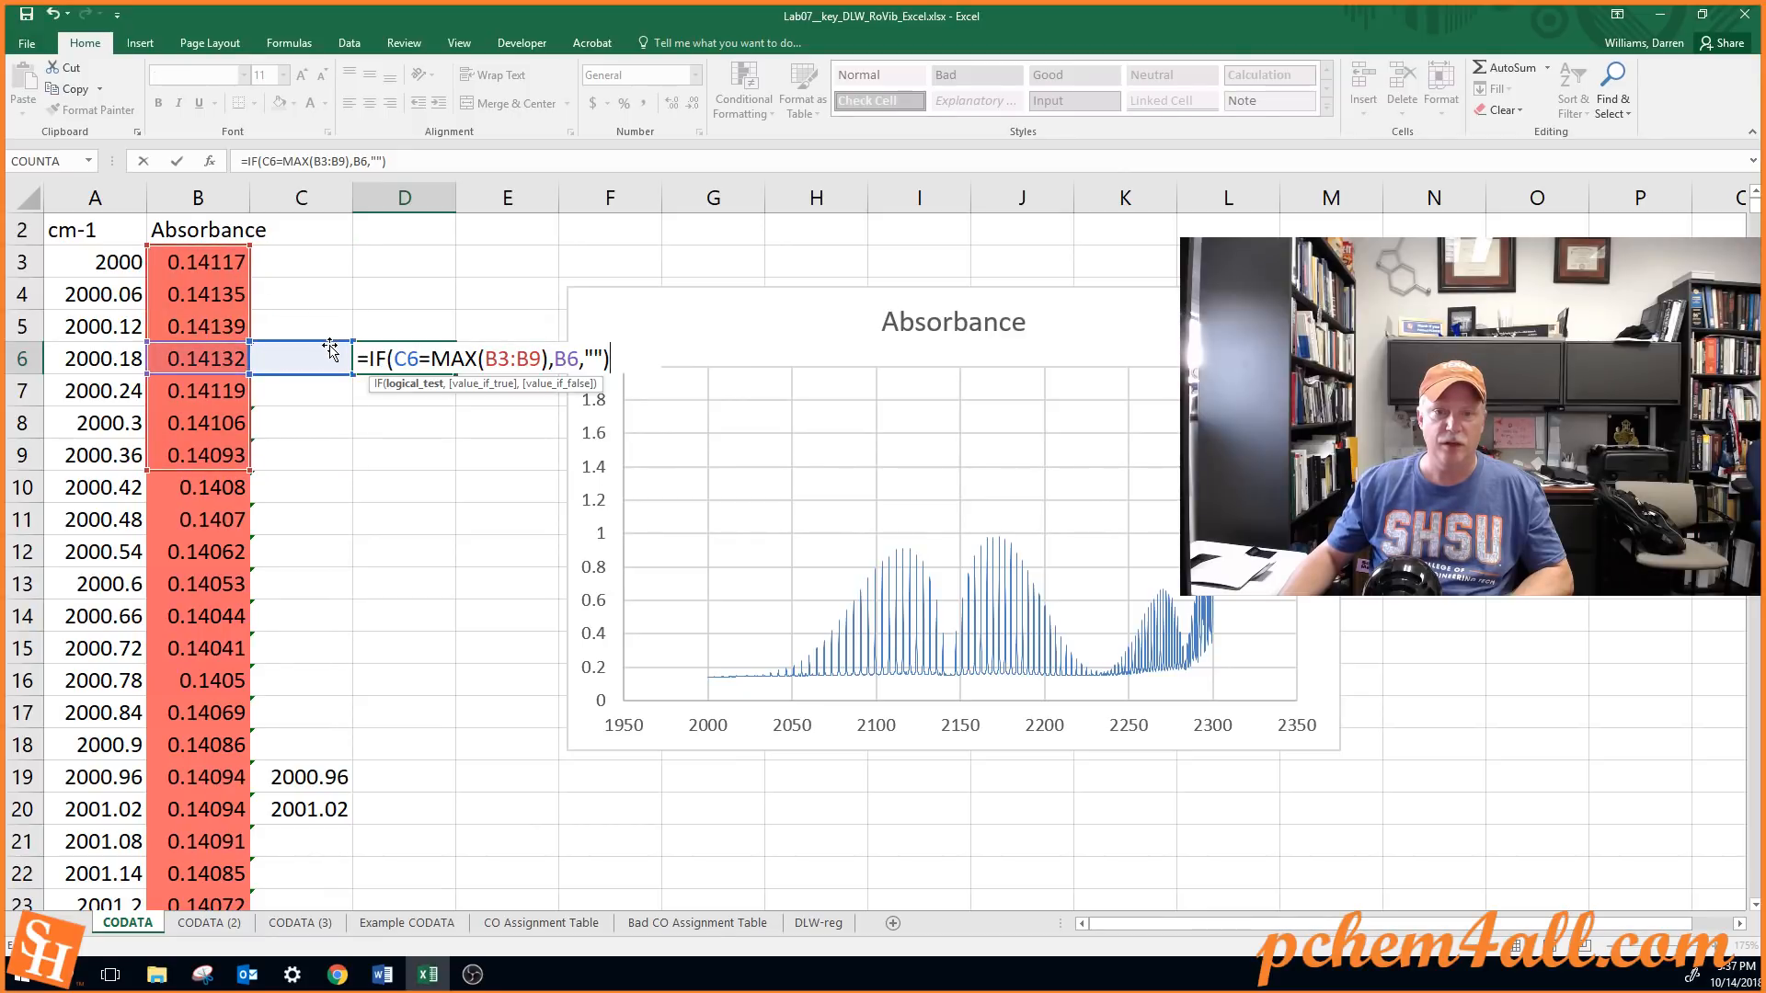
pyautogui.moveTo(330, 351); pyautogui.dragTo(241, 357)
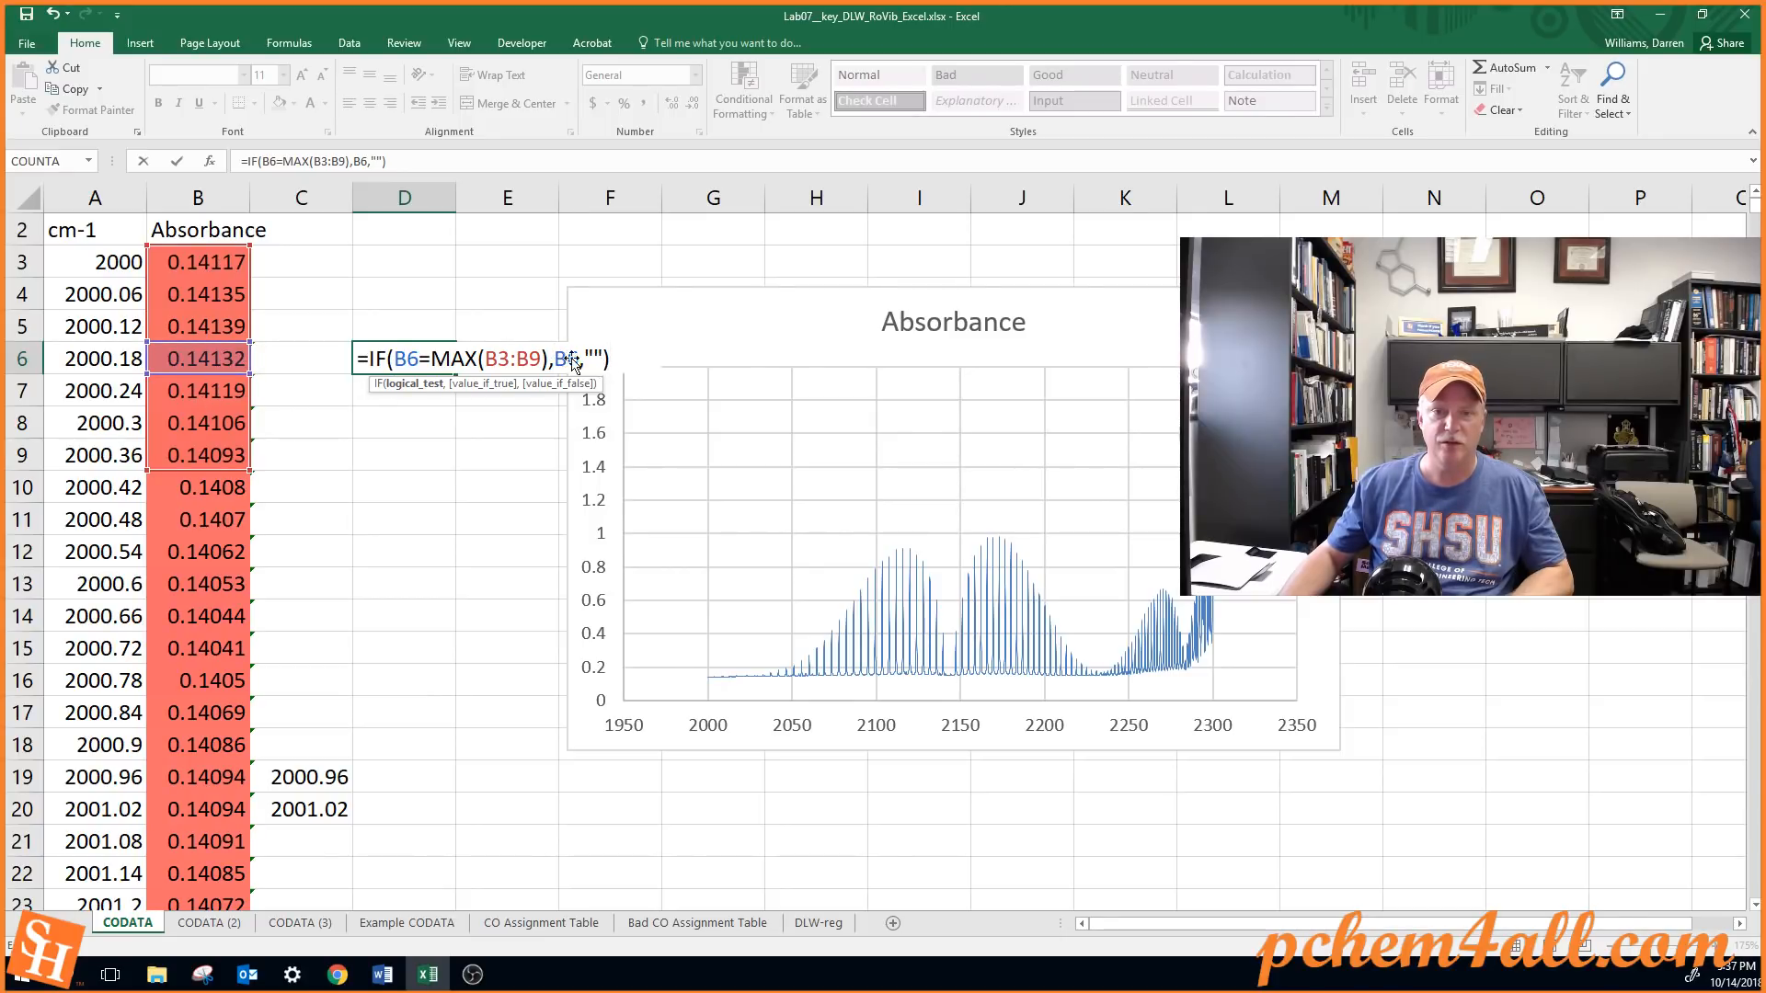
pyautogui.press('Return')
# Fill the D6 formula down column D to the last data row and move the Absorbance chart clear of column F
pyautogui.click(451, 366)
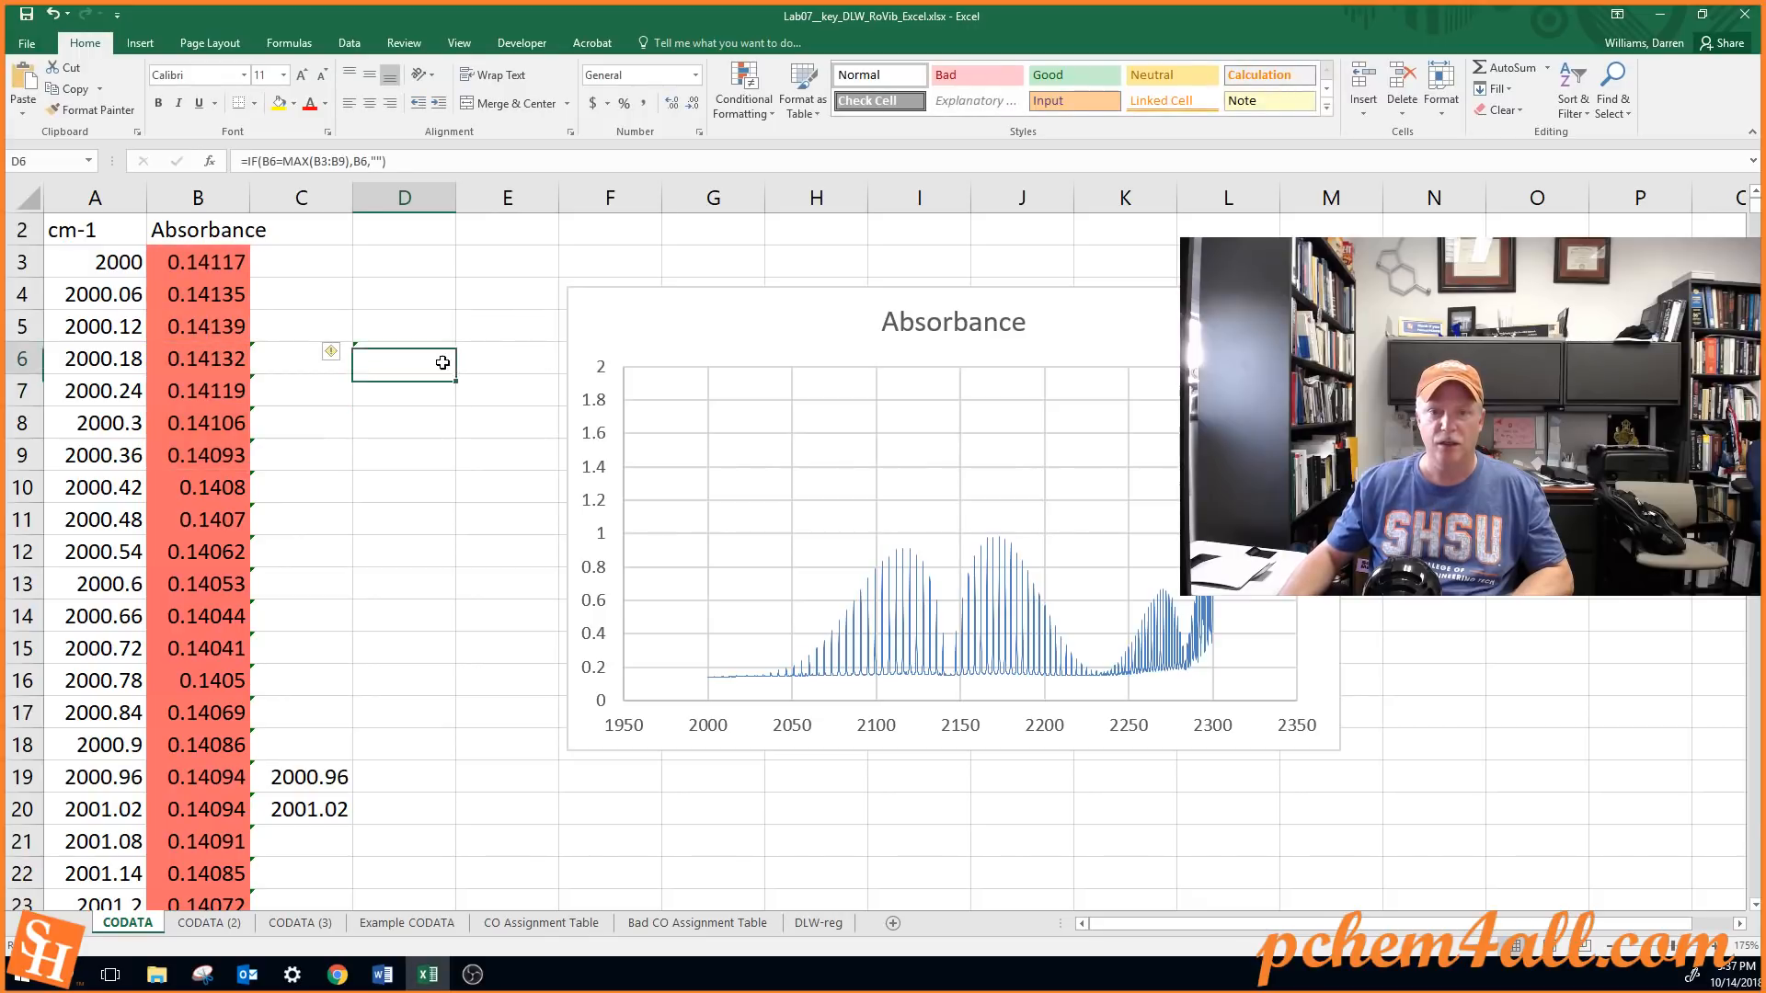
pyautogui.doubleClick(458, 370)
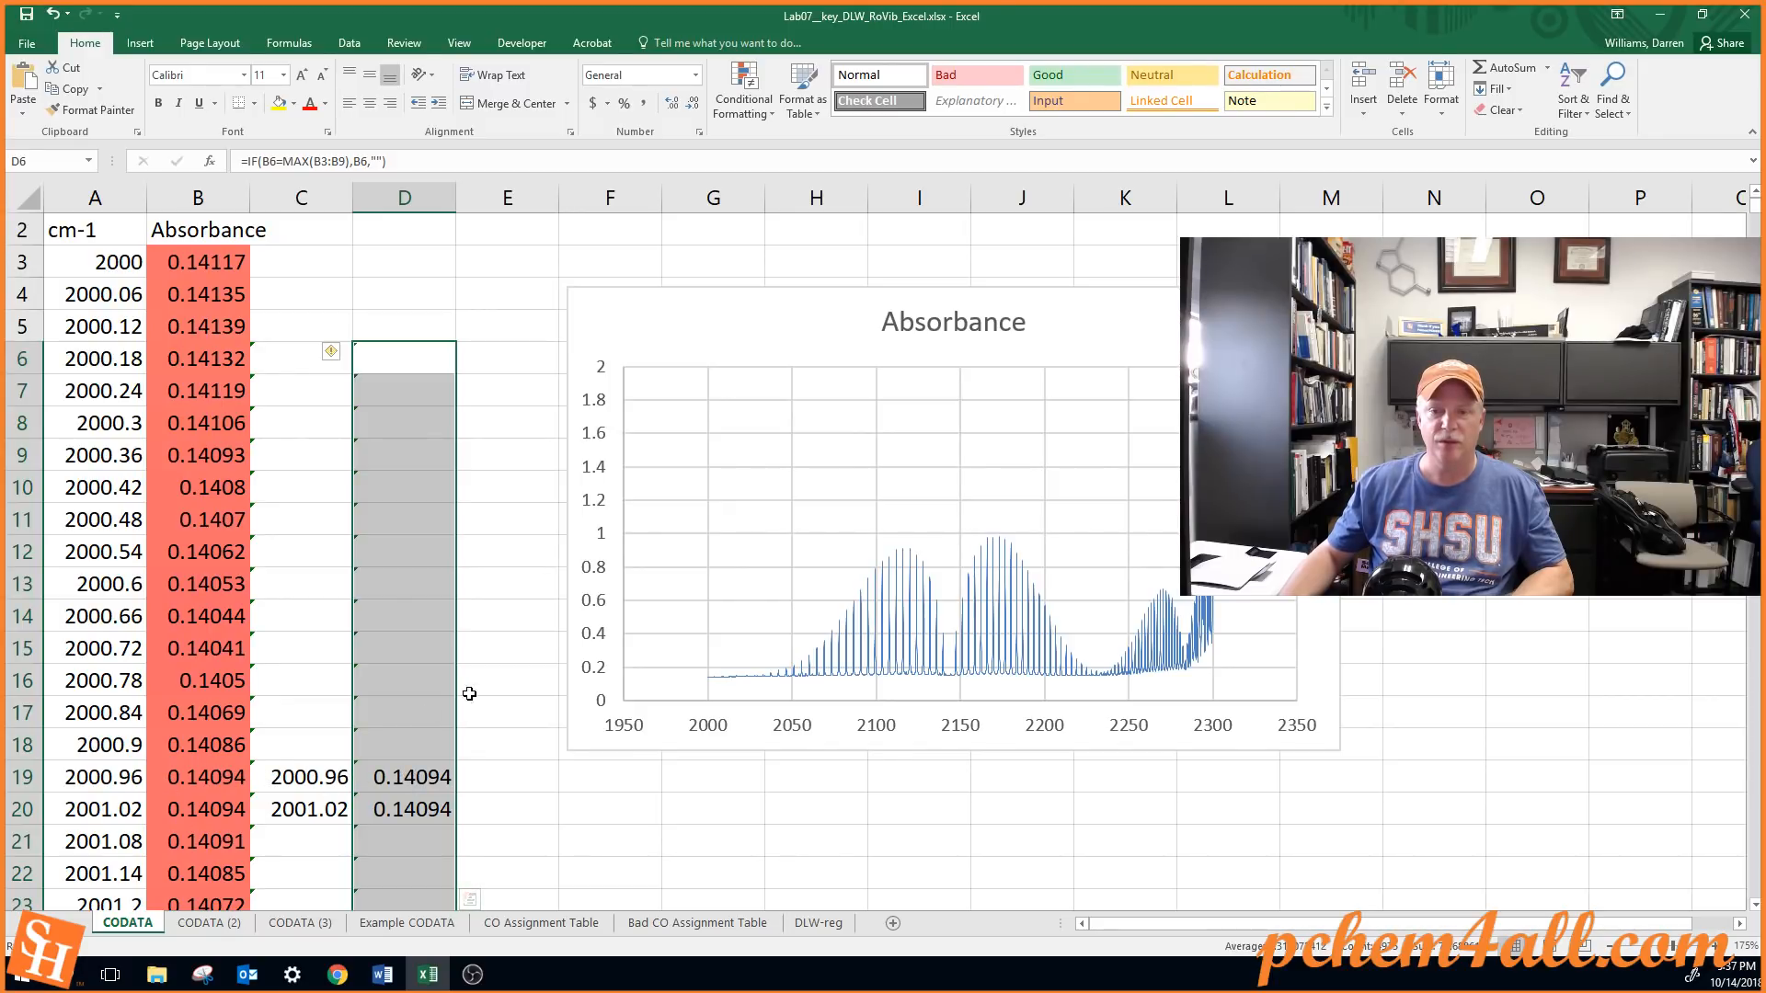
pyautogui.moveTo(576, 292); pyautogui.dragTo(743, 300)
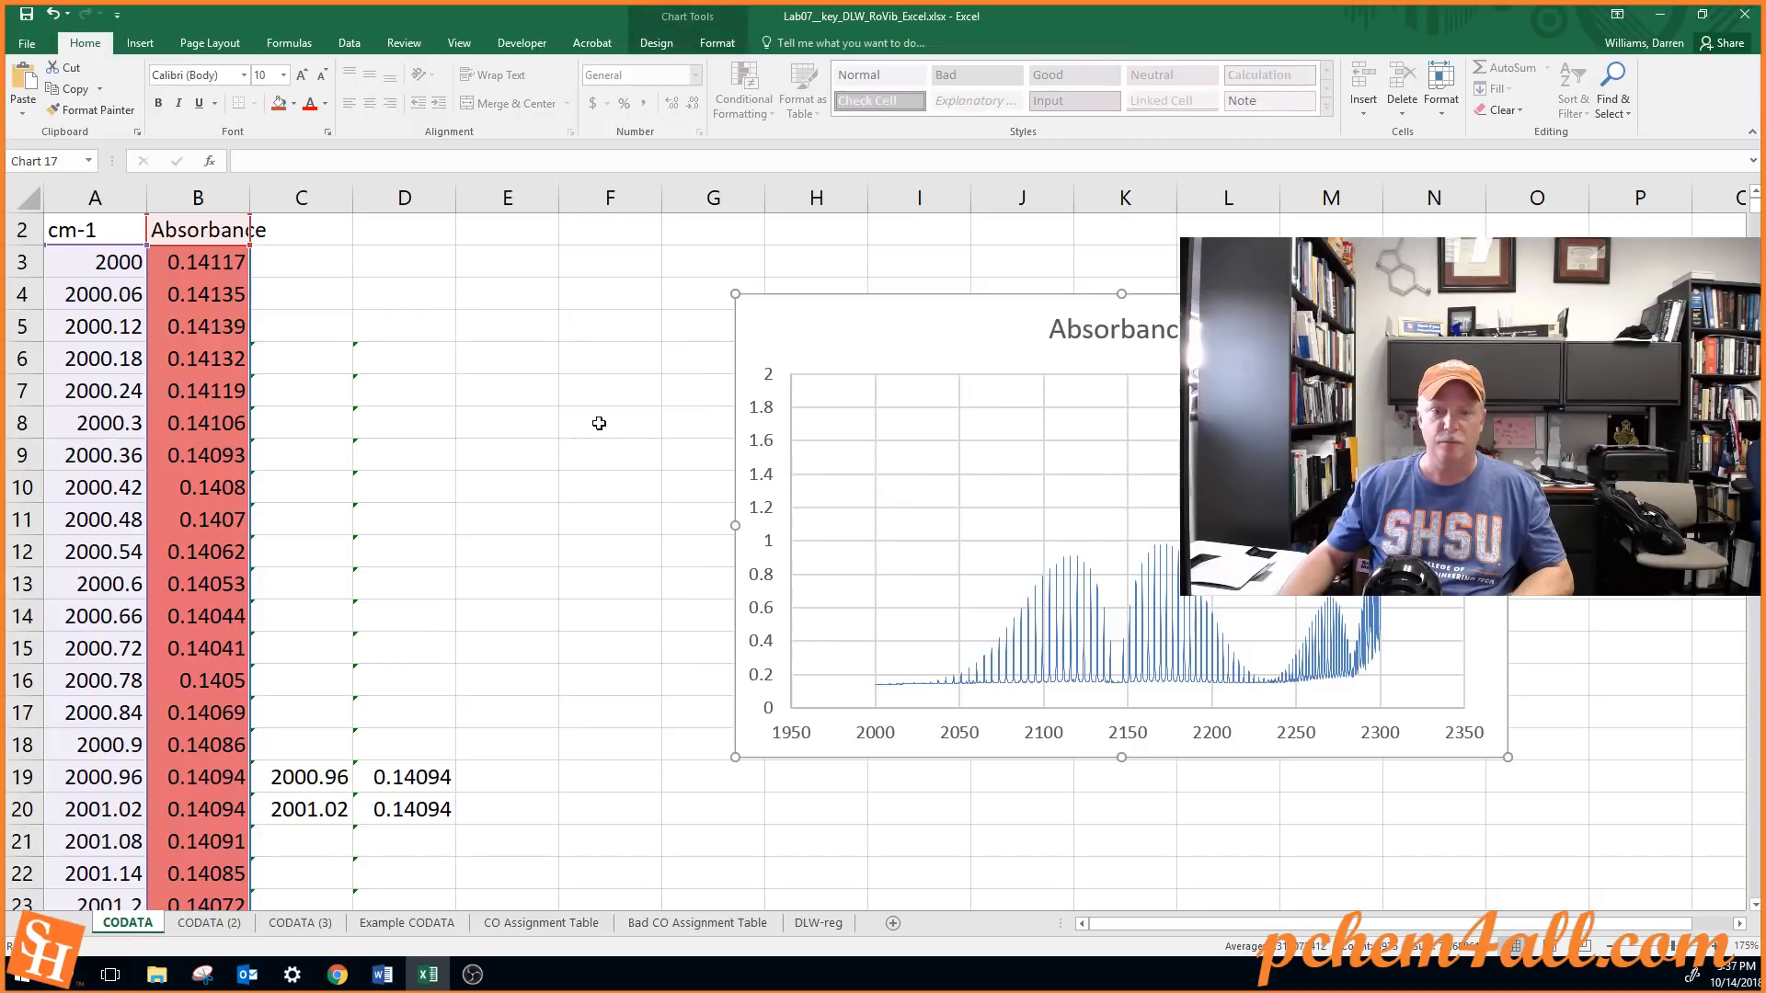
# Copy the peak wavenumber and absorbance formulas in the range C6:D4980
pyautogui.click(332, 360)
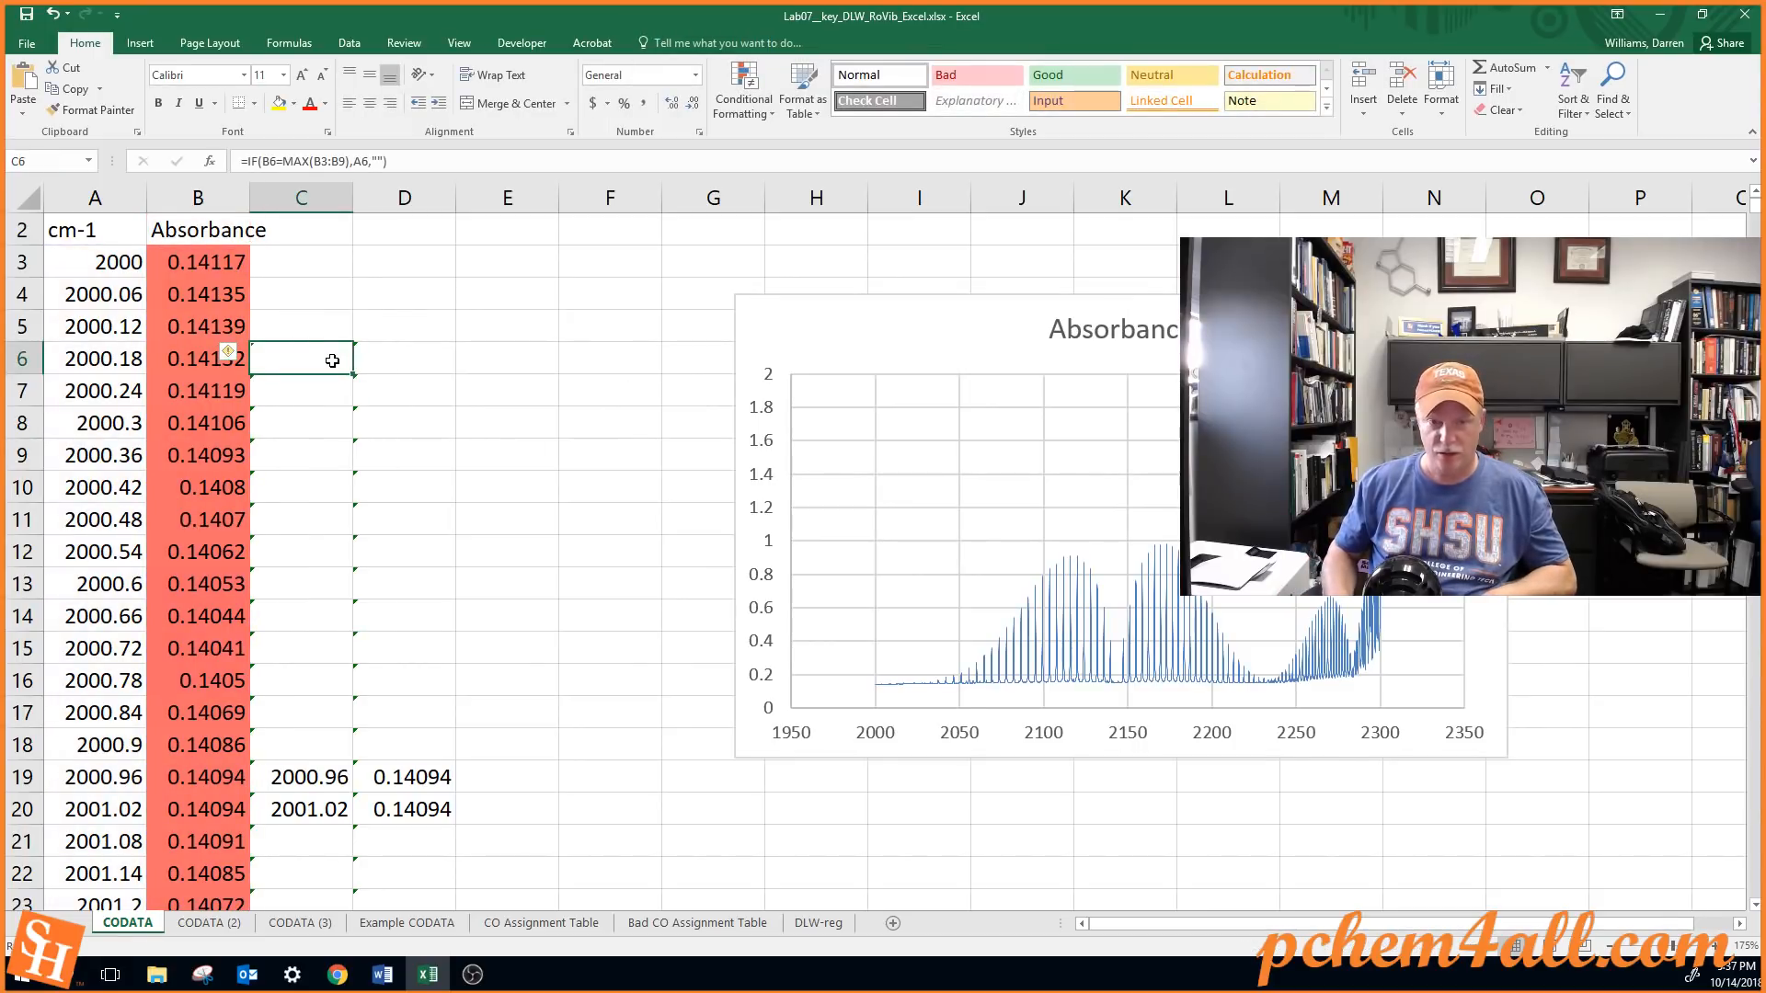
pyautogui.hotkey('shift', 'Right')
pyautogui.hotkey('ctrl', 'shift', 'Down')
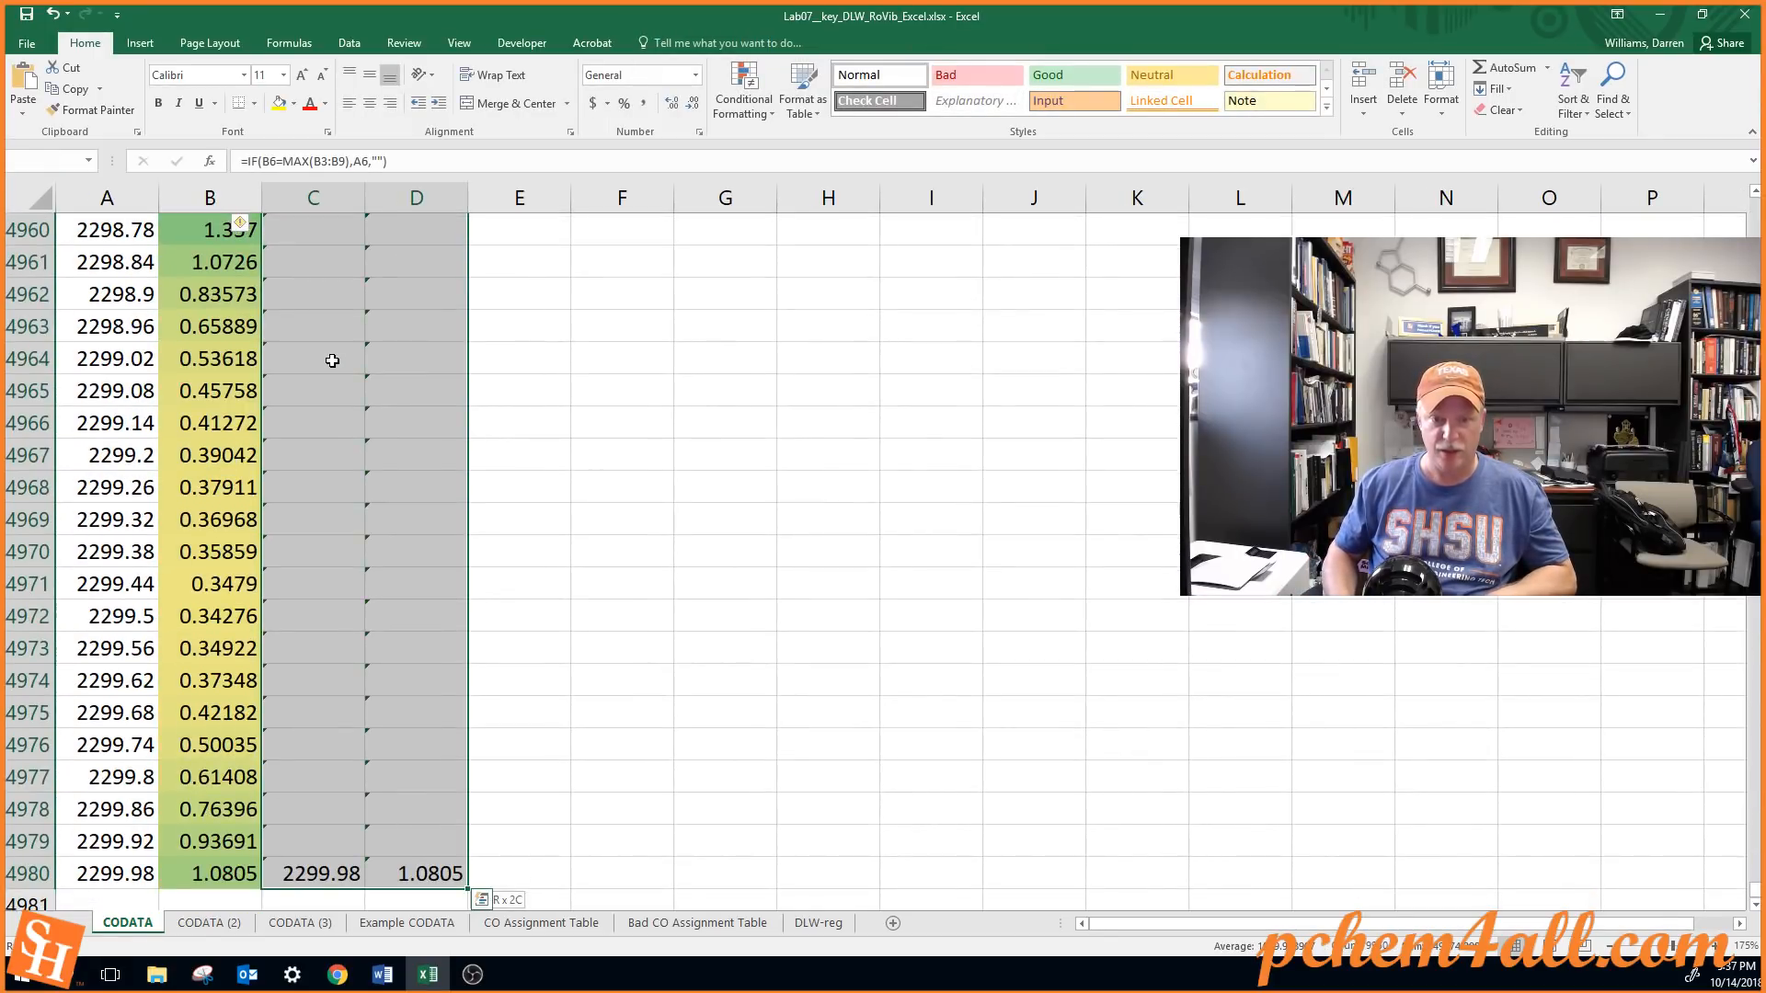
pyautogui.hotkey('ctrl', 'c')
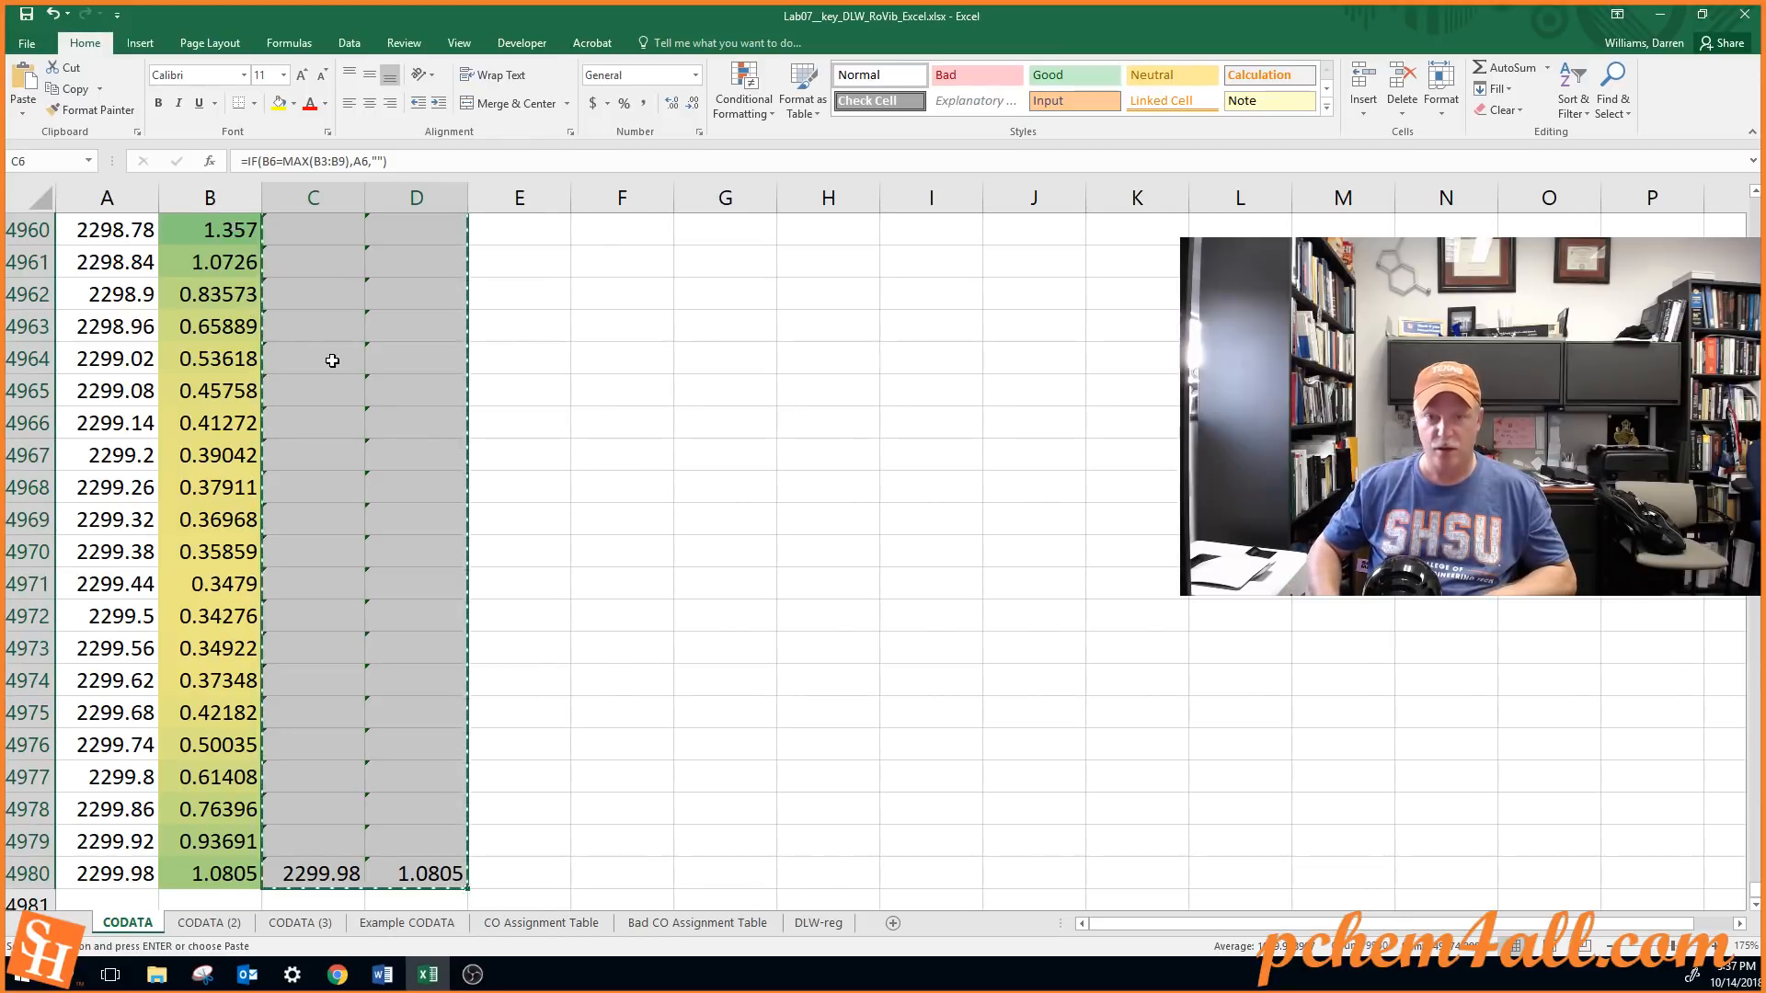
# Move the Absorbance chart clear of column G and make F3 the destination cell for the copied data
pyautogui.press('Right')
pyautogui.press('Right')
pyautogui.press('Up')
pyautogui.press('Up')
pyautogui.press('Up')
pyautogui.press('Up')
pyautogui.press('Up')
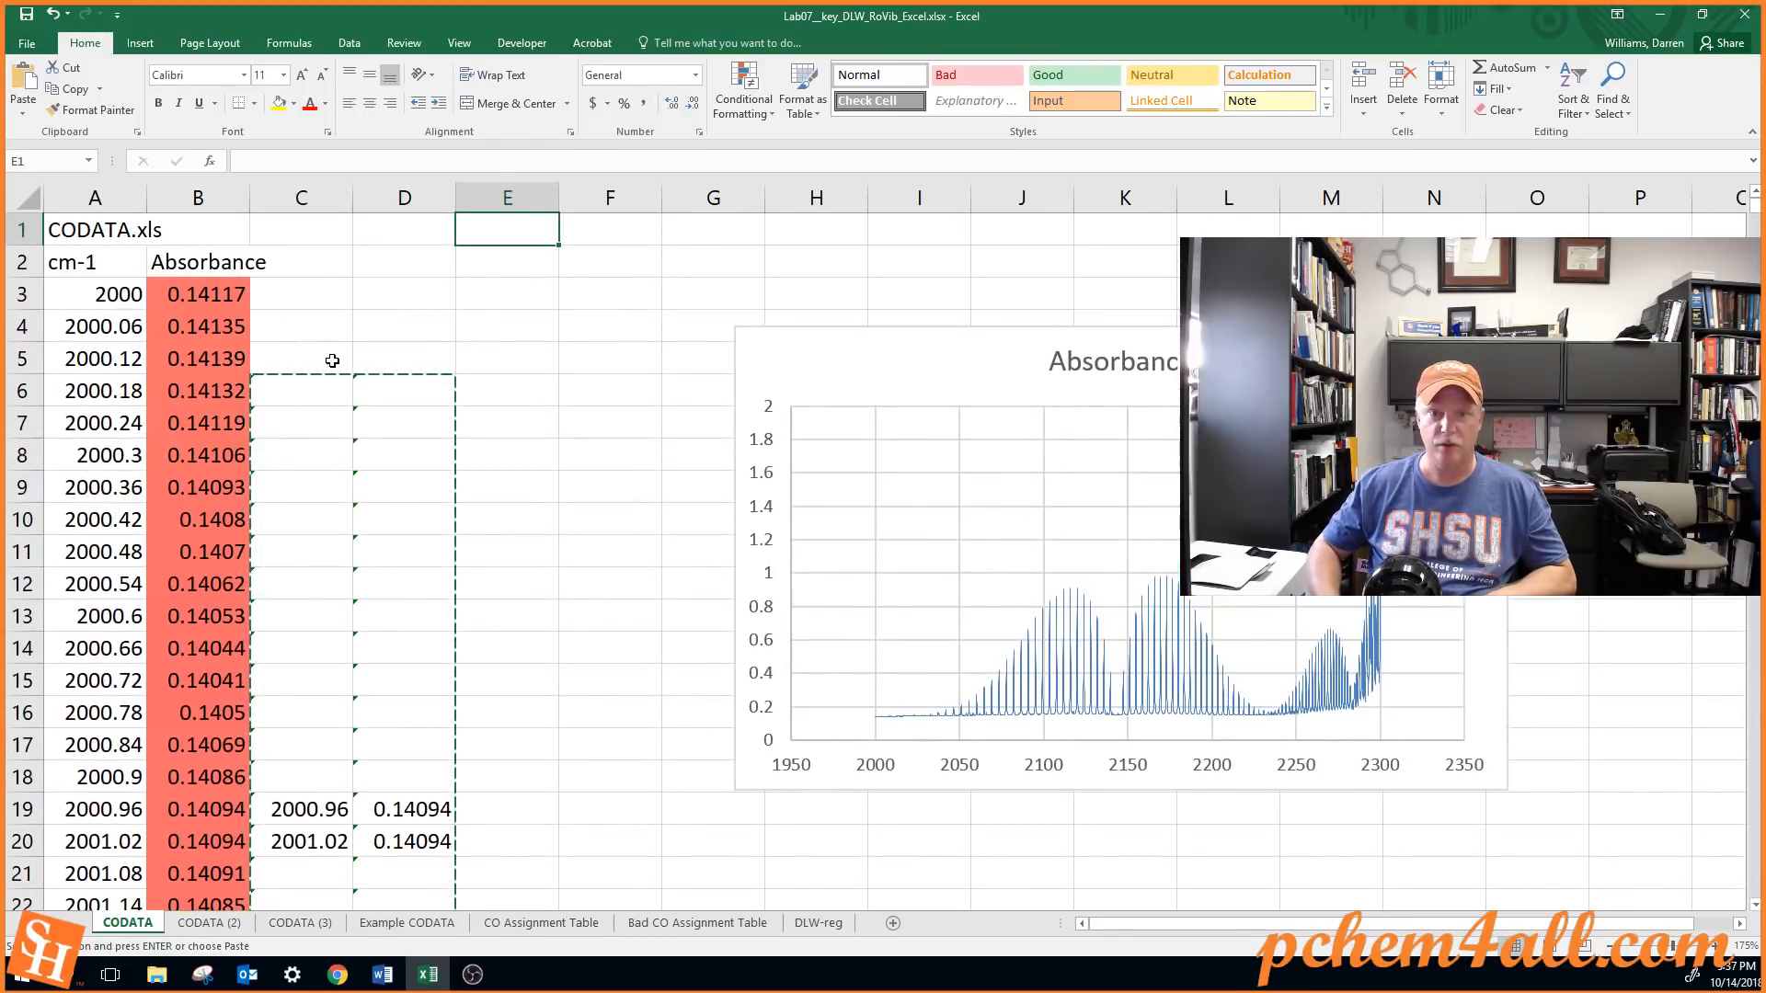
pyautogui.press('Right')
pyautogui.press('Down')
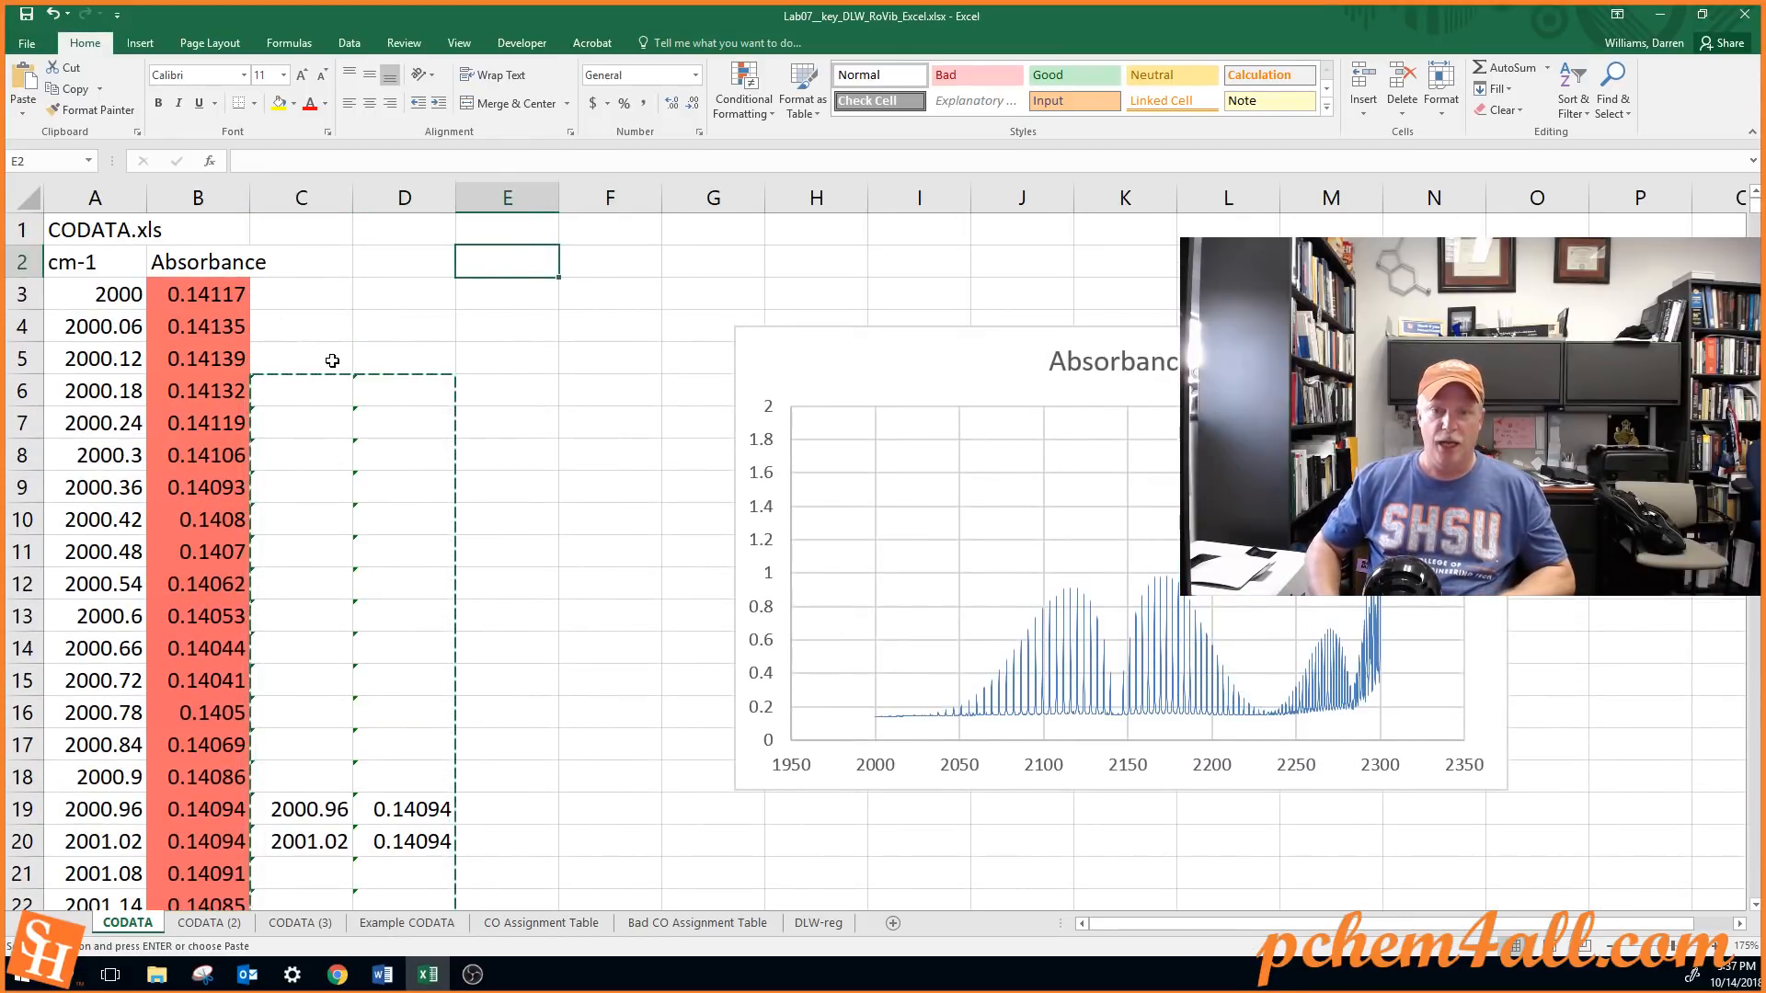
pyautogui.press('Down')
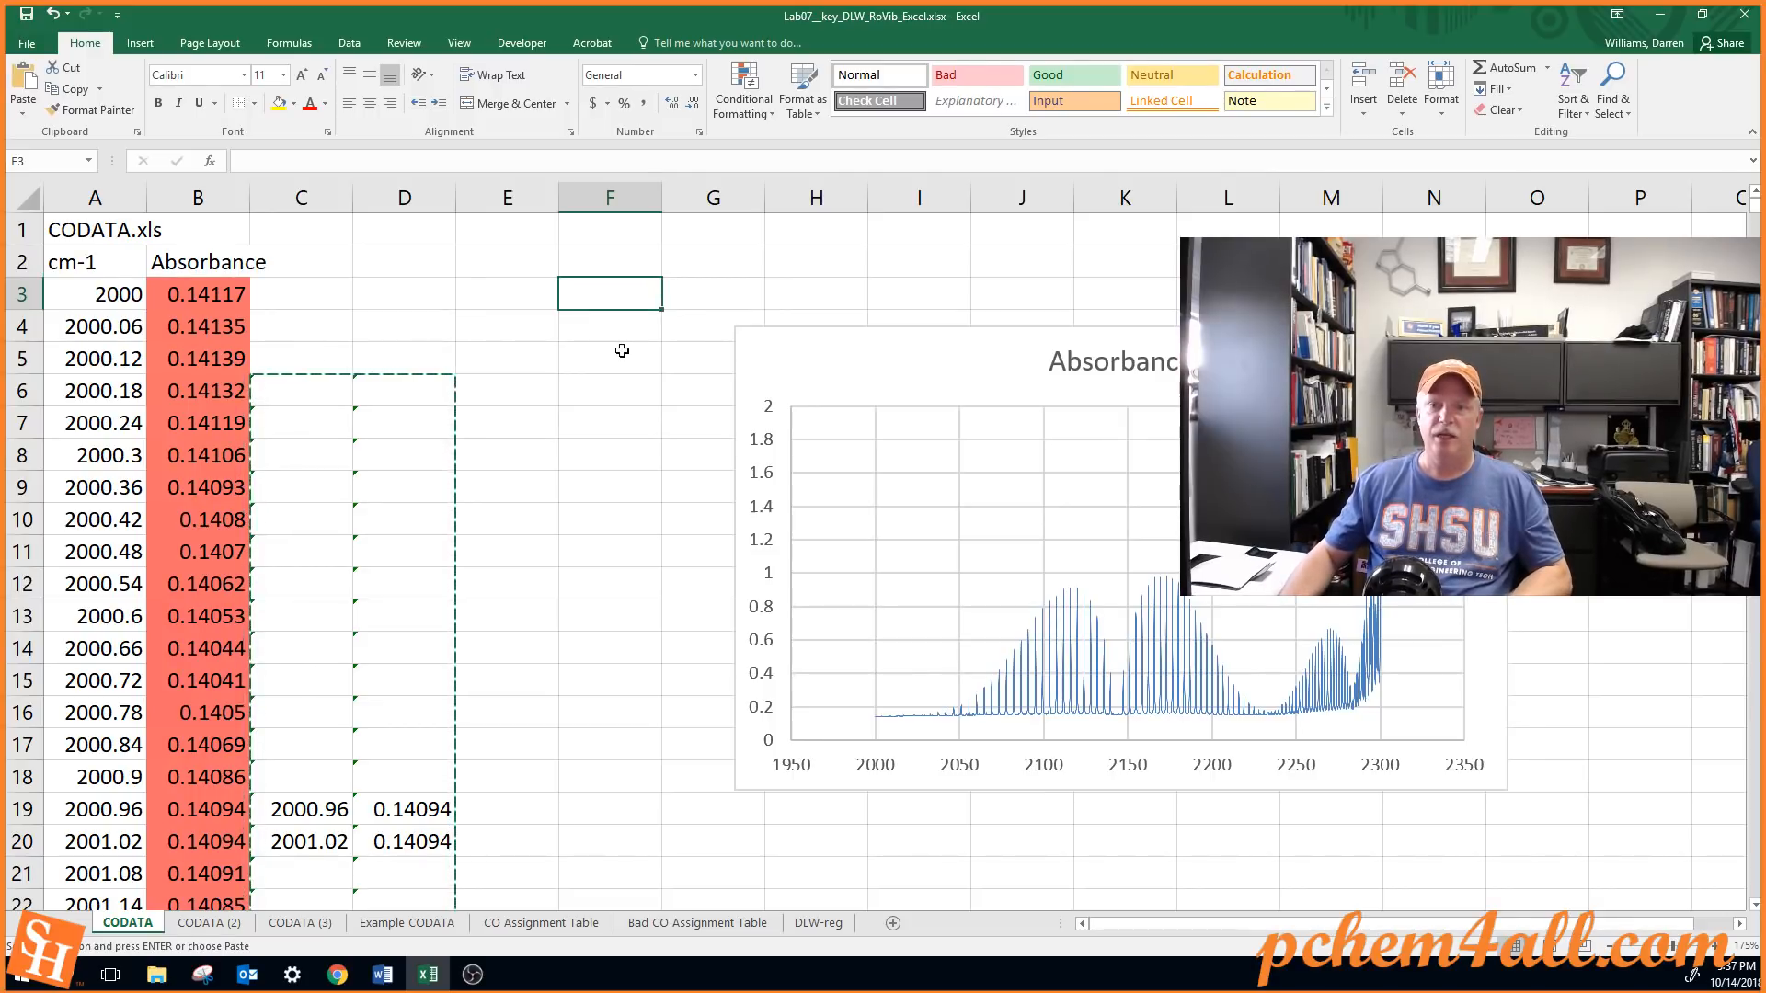
pyautogui.moveTo(759, 346); pyautogui.dragTo(845, 346)
pyautogui.click(631, 292)
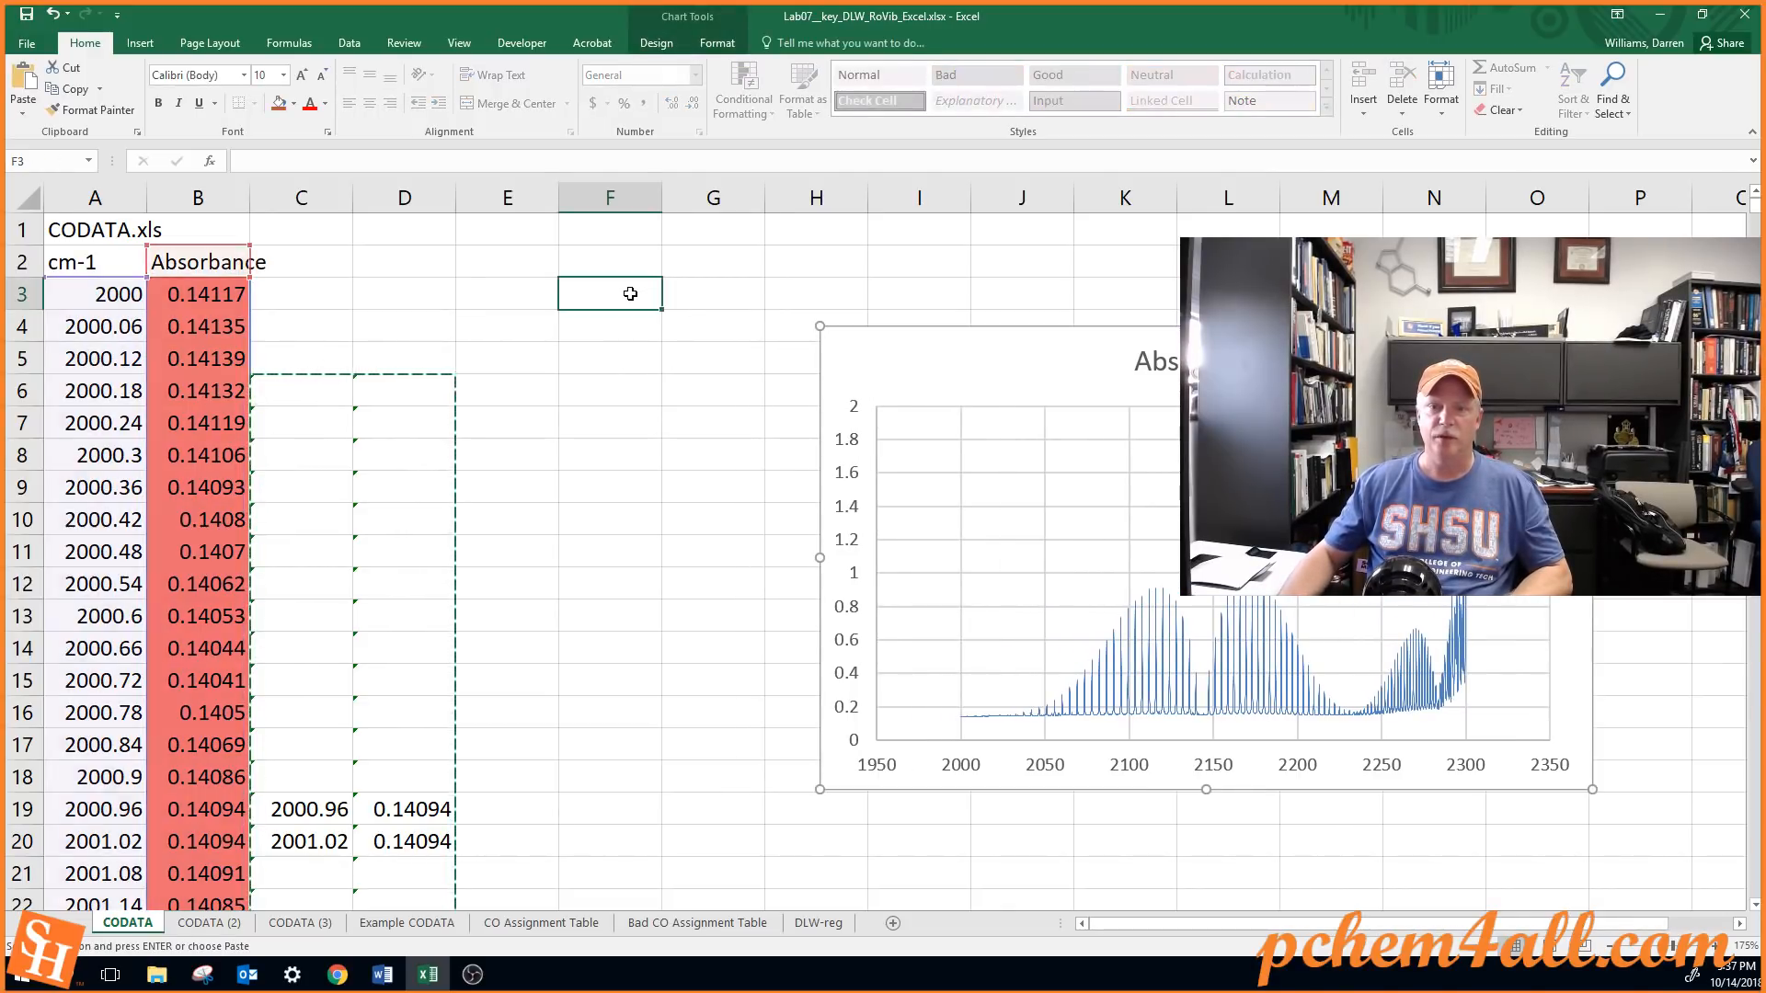
# Paste the copied peak data as values only starting at F3 and sort it in ascending order (A to Z)
pyautogui.click(18, 115)
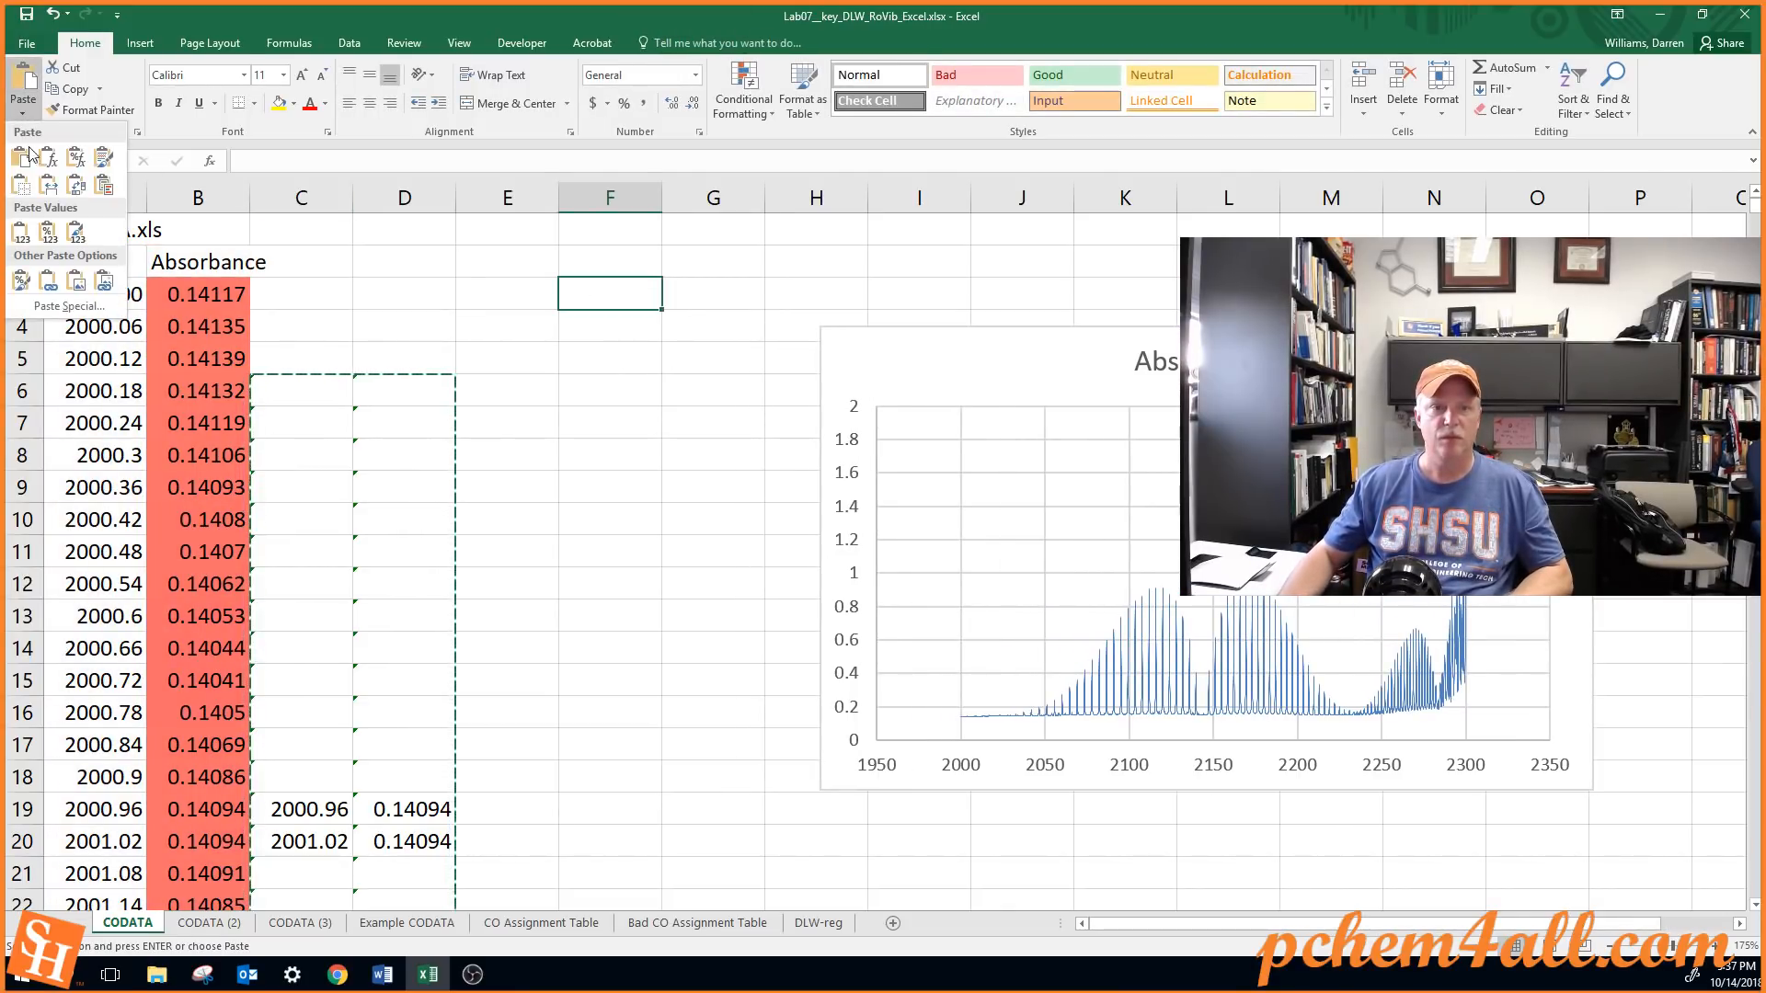
pyautogui.click(17, 232)
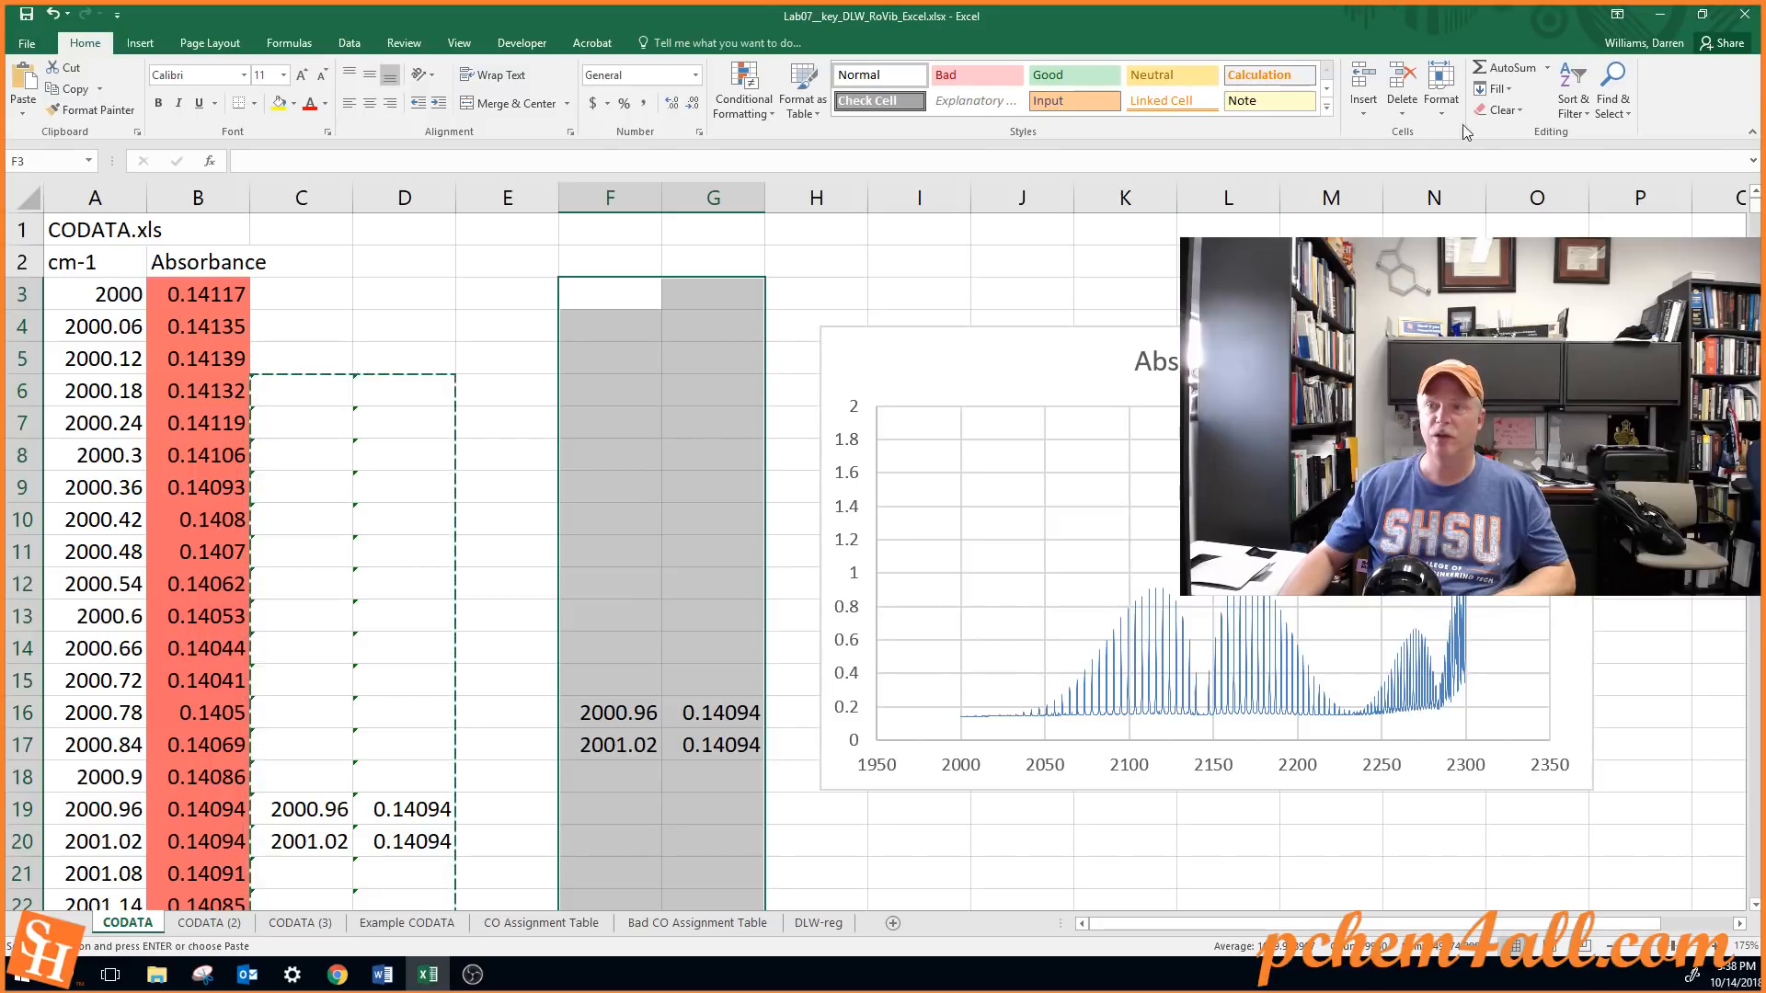
pyautogui.click(1571, 109)
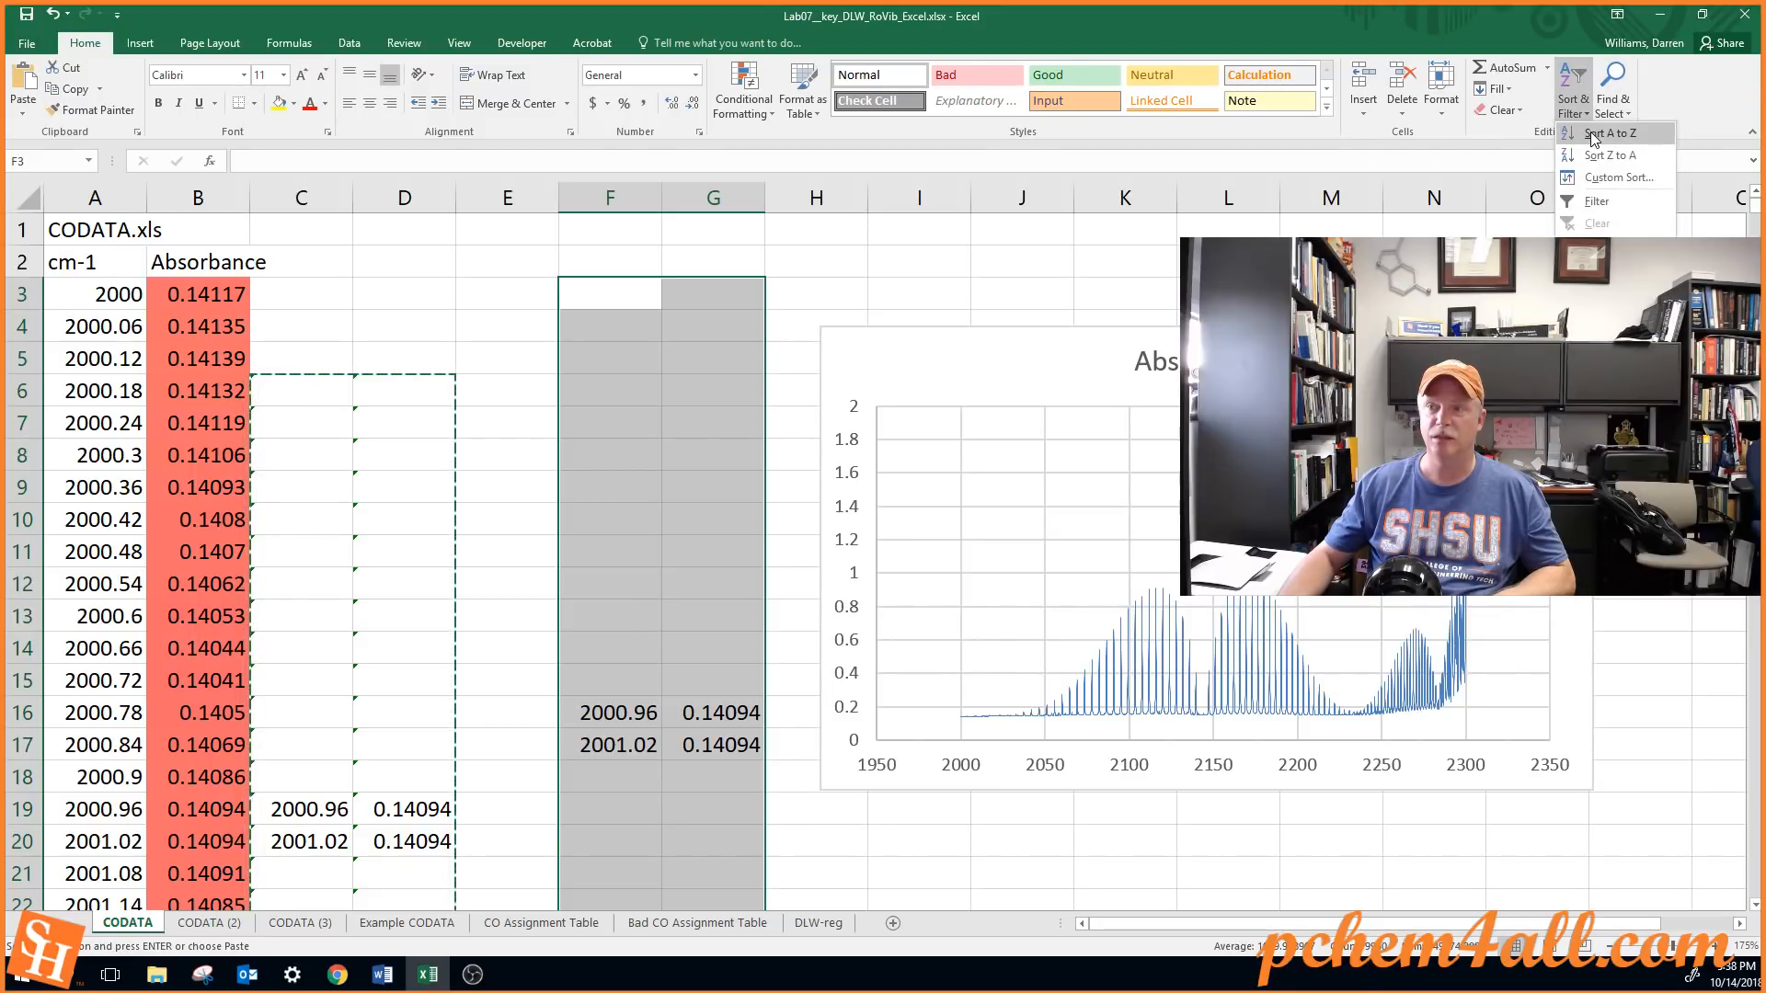
pyautogui.click(1591, 134)
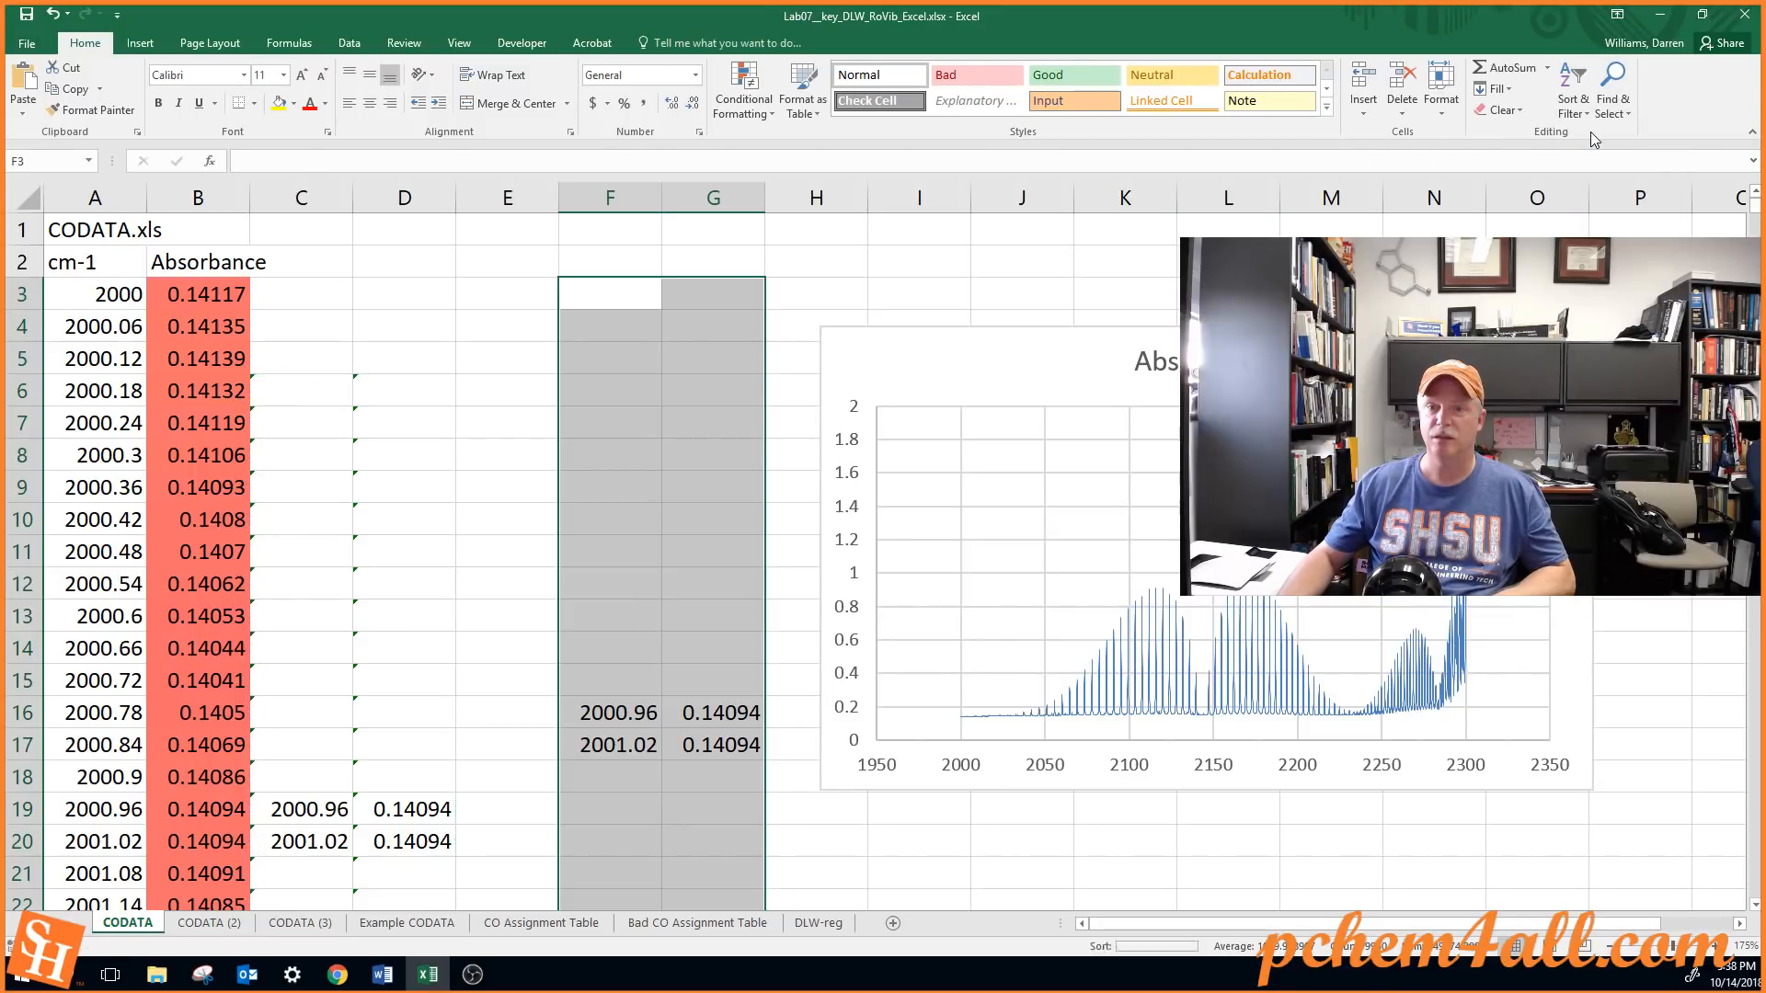
# Review the sorted peak wavenumbers and absorbances in columns F and G from F3 to the end of the list
pyautogui.click(625, 299)
pyautogui.press('pagedown')
pyautogui.press('pagedown')
pyautogui.press('pagedown')
pyautogui.press('pagedown')
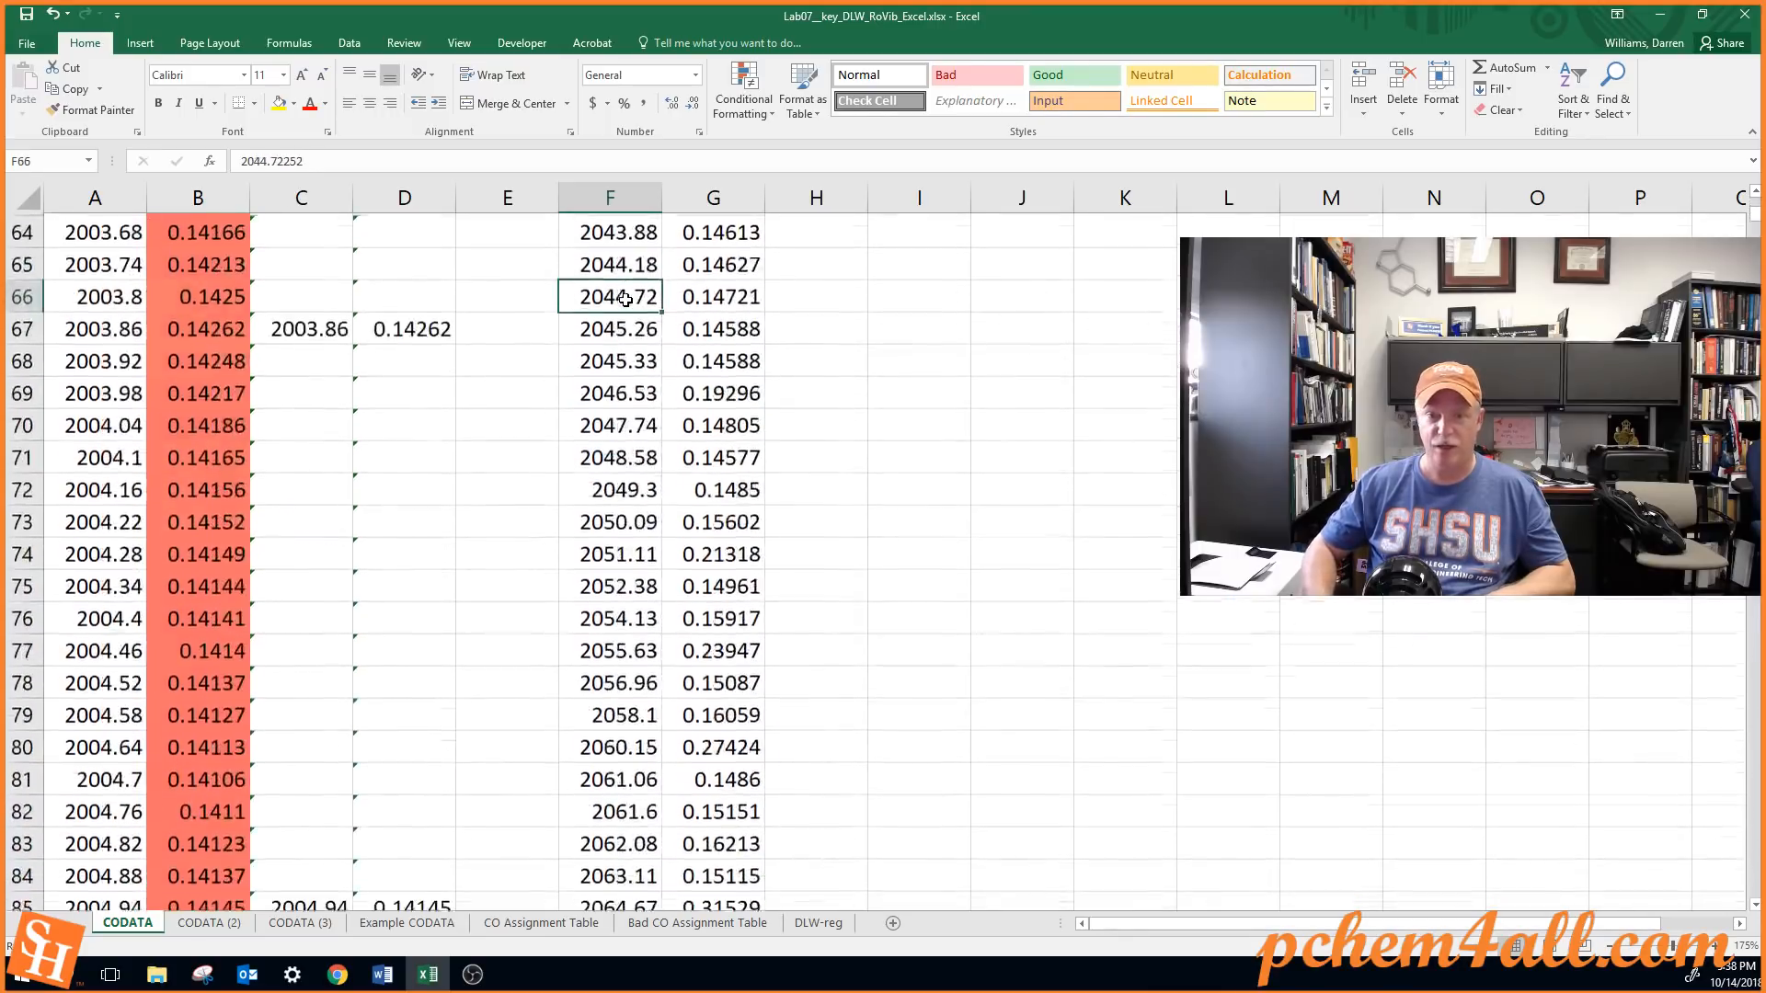
pyautogui.press('pagedown')
pyautogui.press('pagedown')
pyautogui.press('pagedown')
pyautogui.press('pagedown')
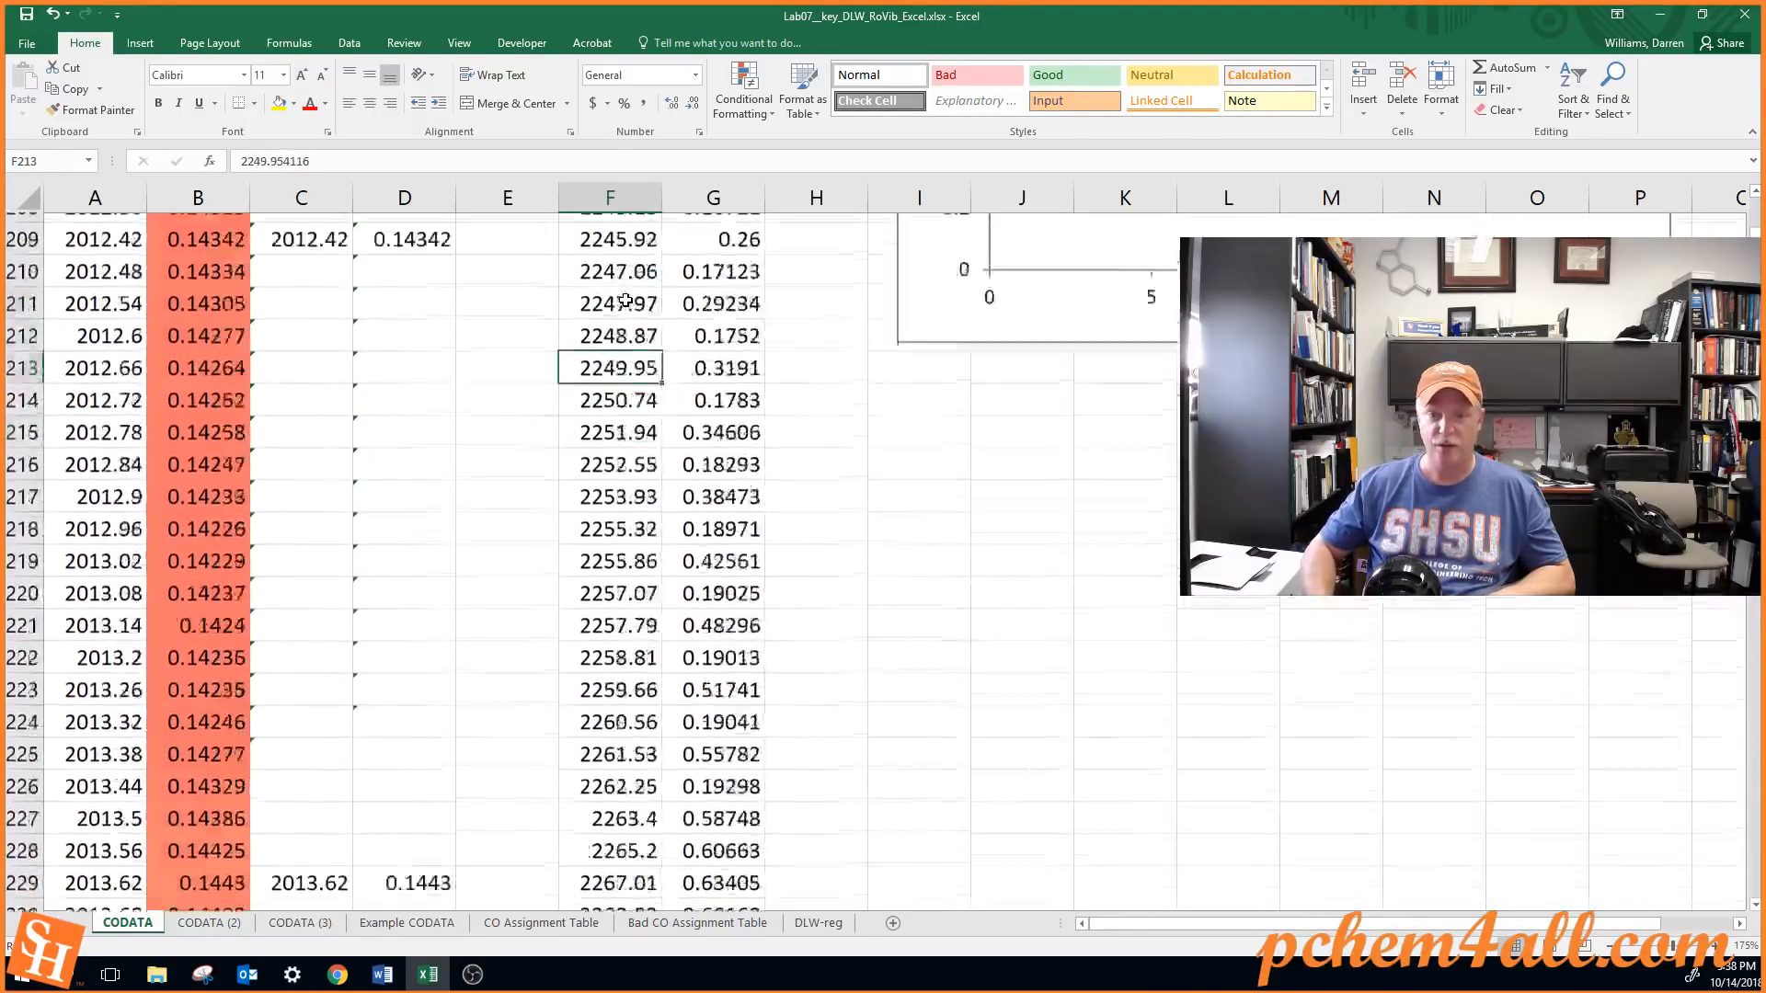
pyautogui.press('pagedown')
pyautogui.press('pageup')
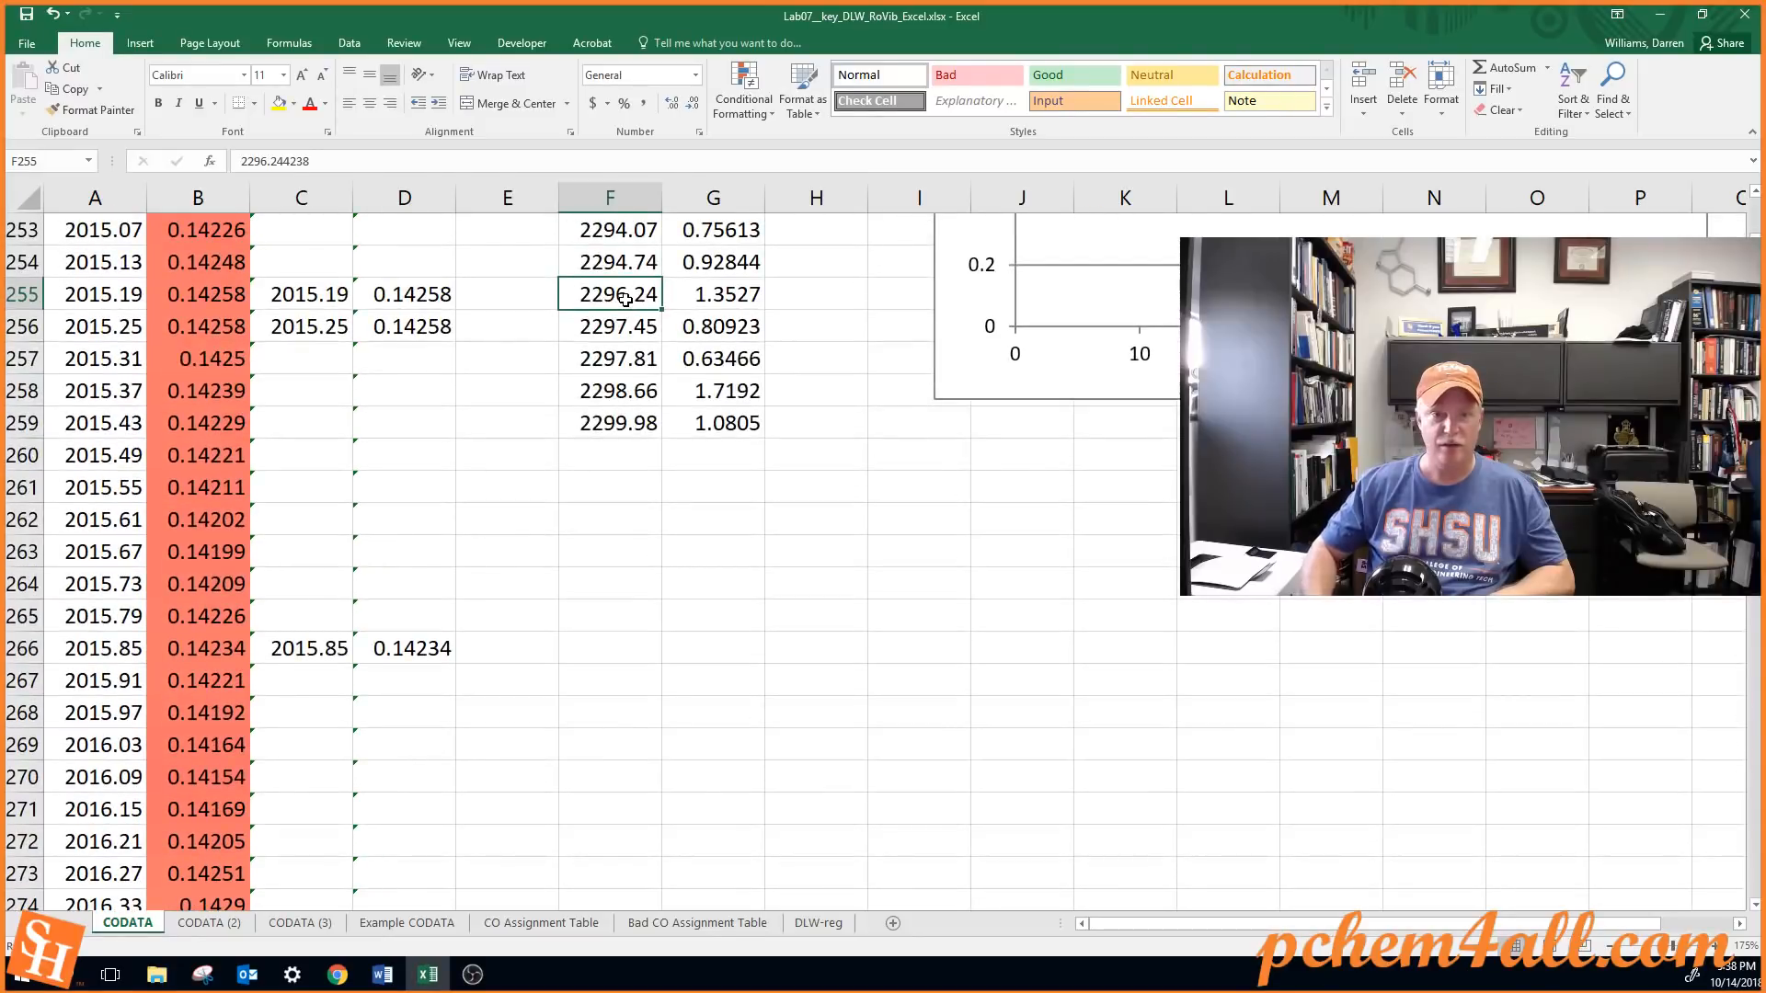
# Check the last peak in F259, move the Absorbance chart further away from column G, and select F3
pyautogui.click(633, 423)
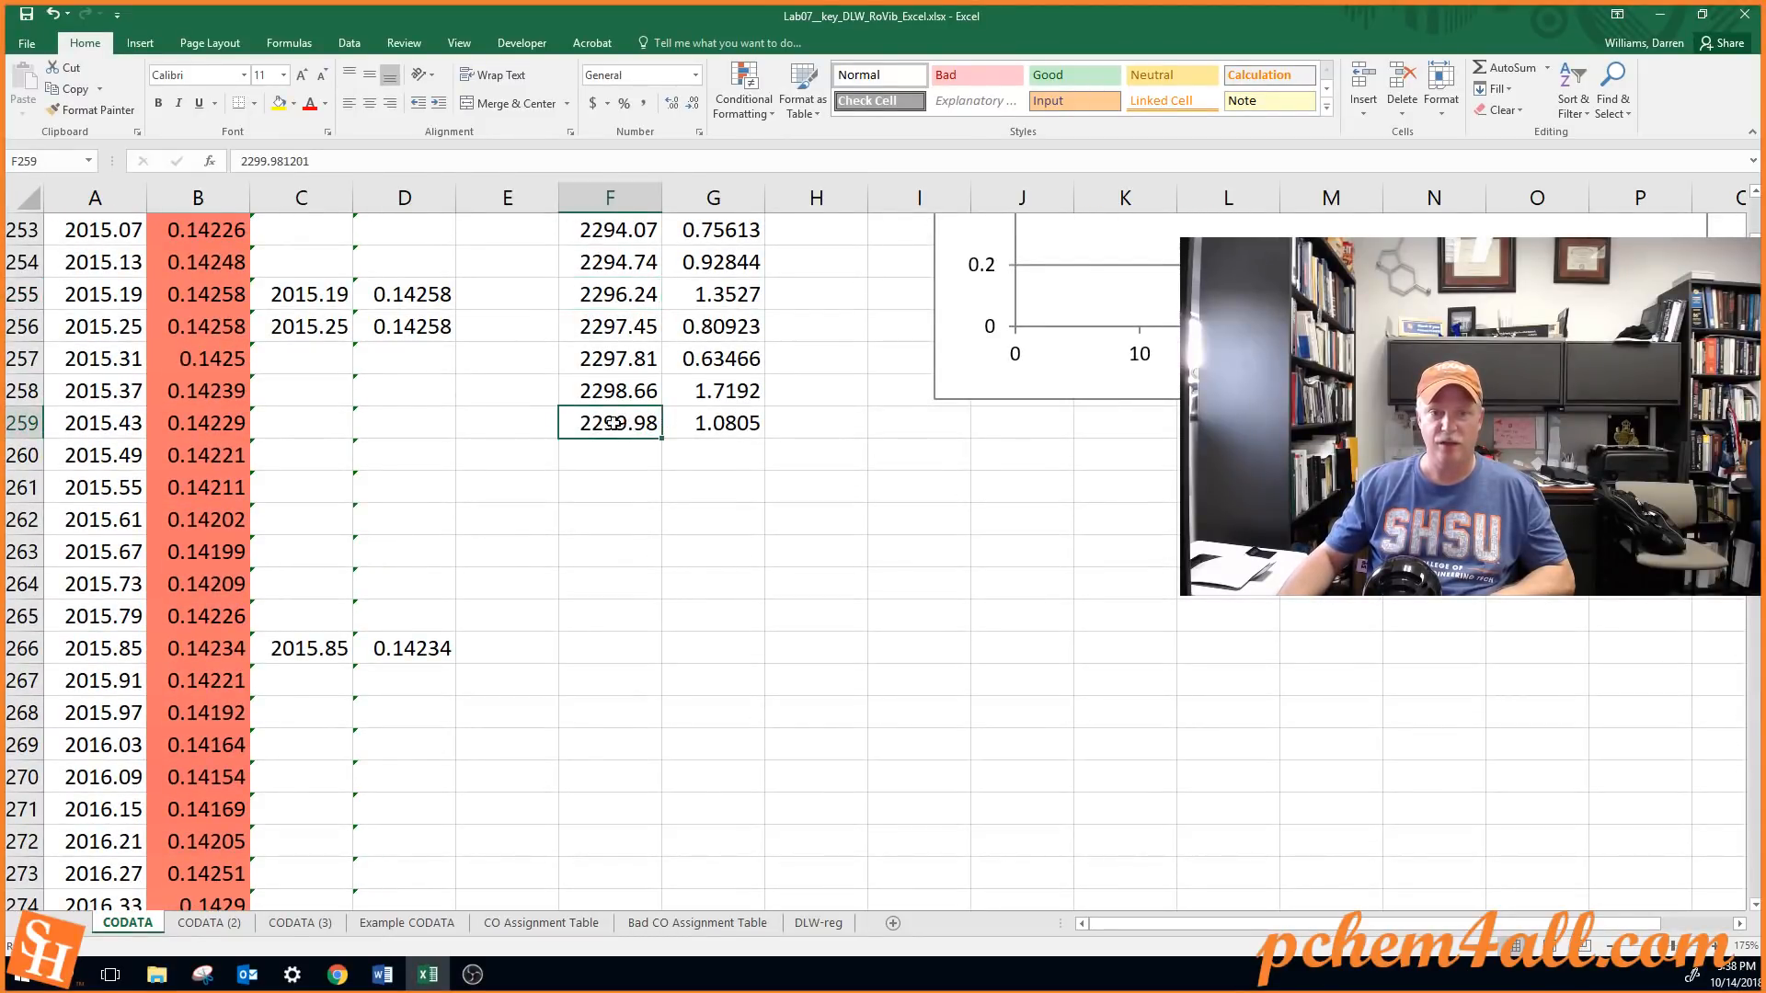
pyautogui.click(135, 438)
pyautogui.hotkey('ctrl', 'Down')
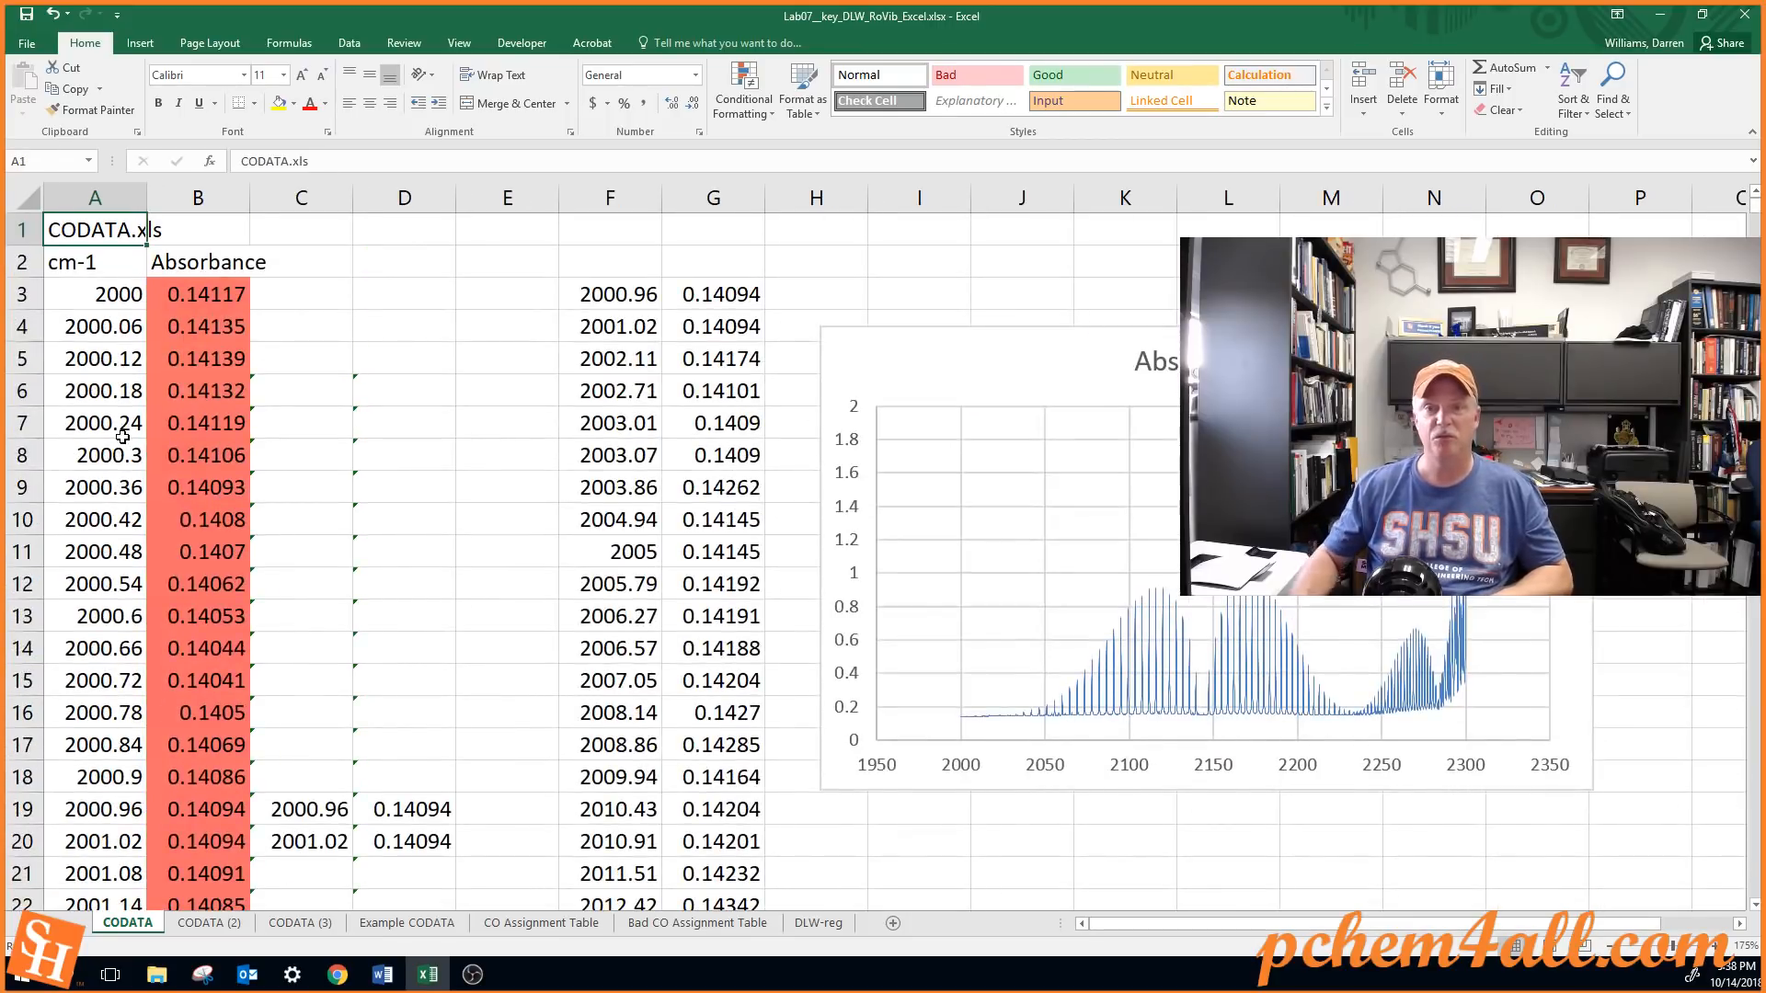
pyautogui.click(643, 295)
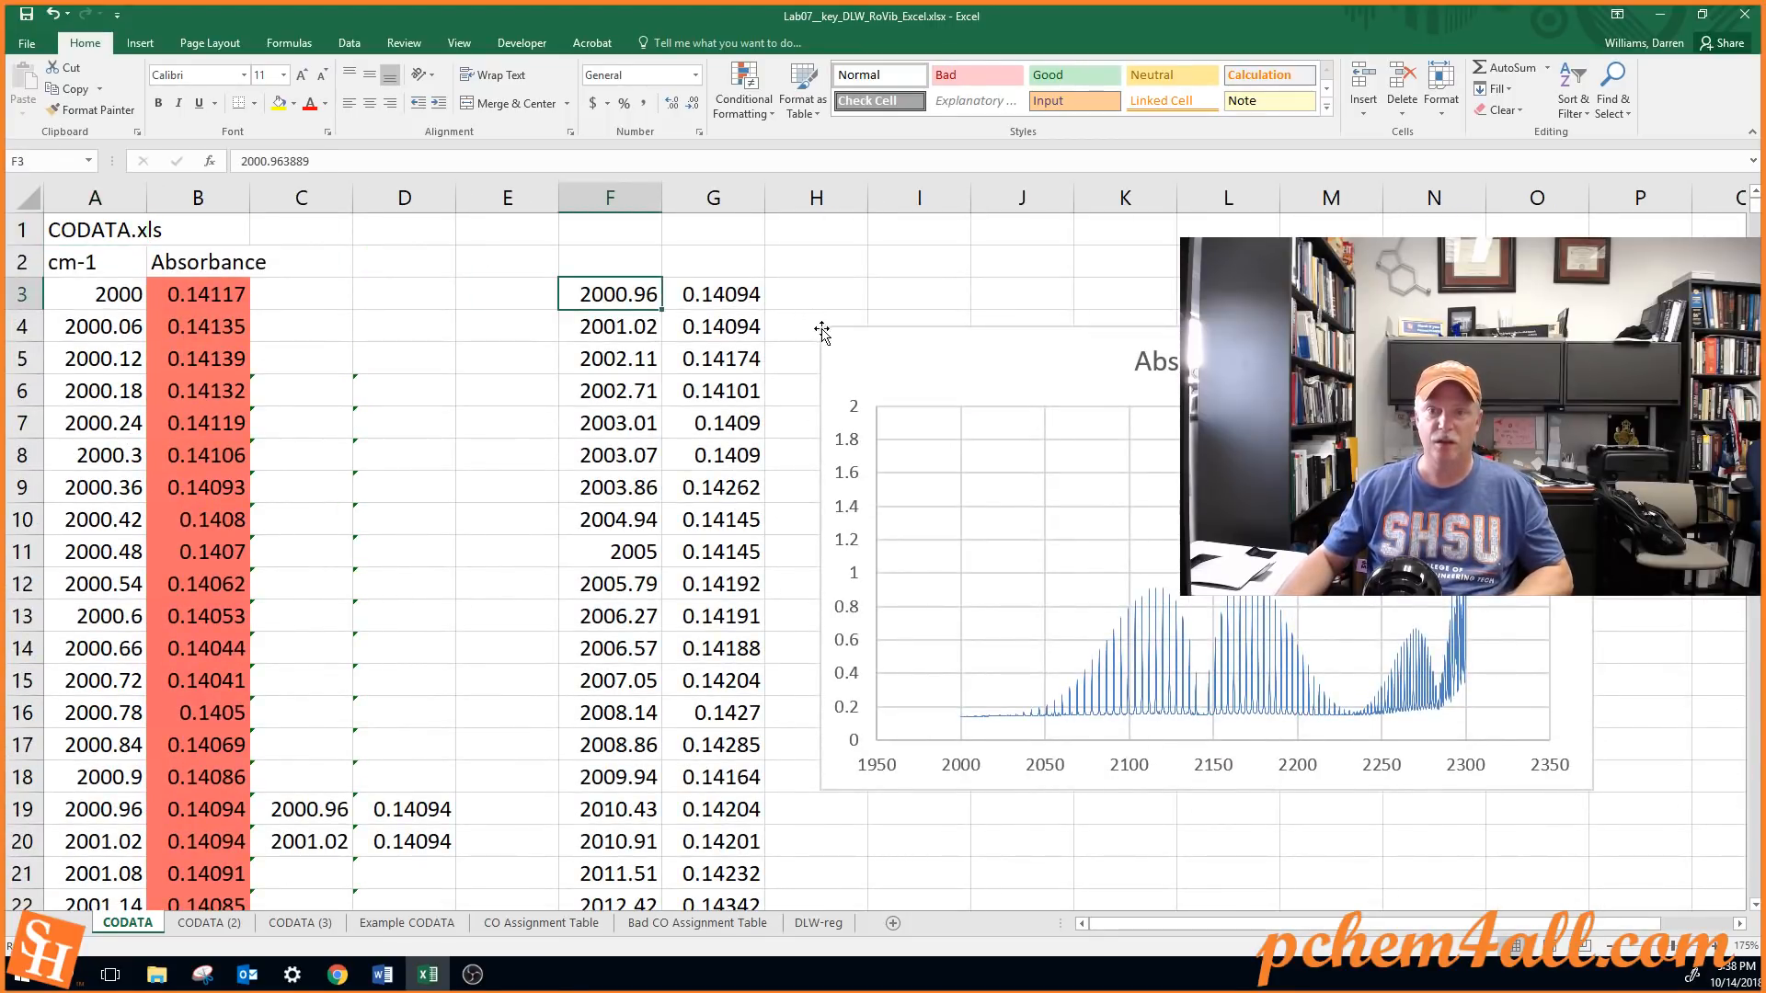
pyautogui.moveTo(846, 343); pyautogui.dragTo(879, 296)
pyautogui.click(639, 296)
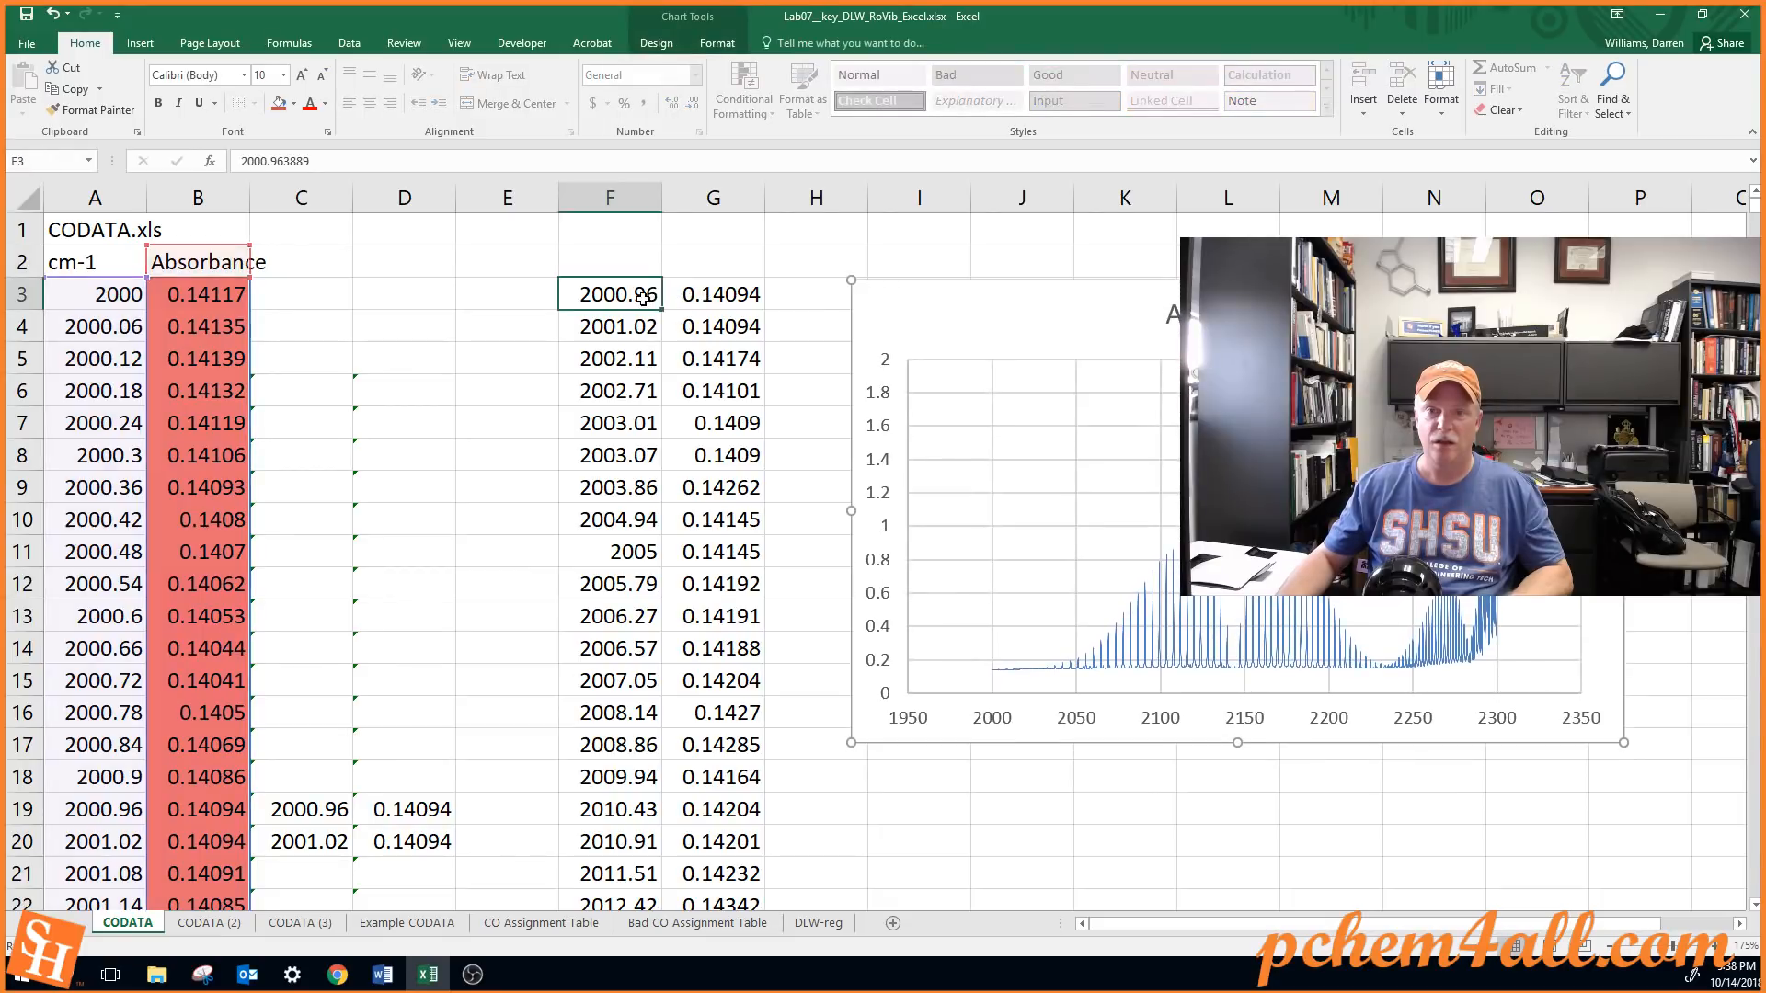
pyautogui.hotkey('shift', 'Right')
pyautogui.hotkey('ctrl', 'shift', 'Down')
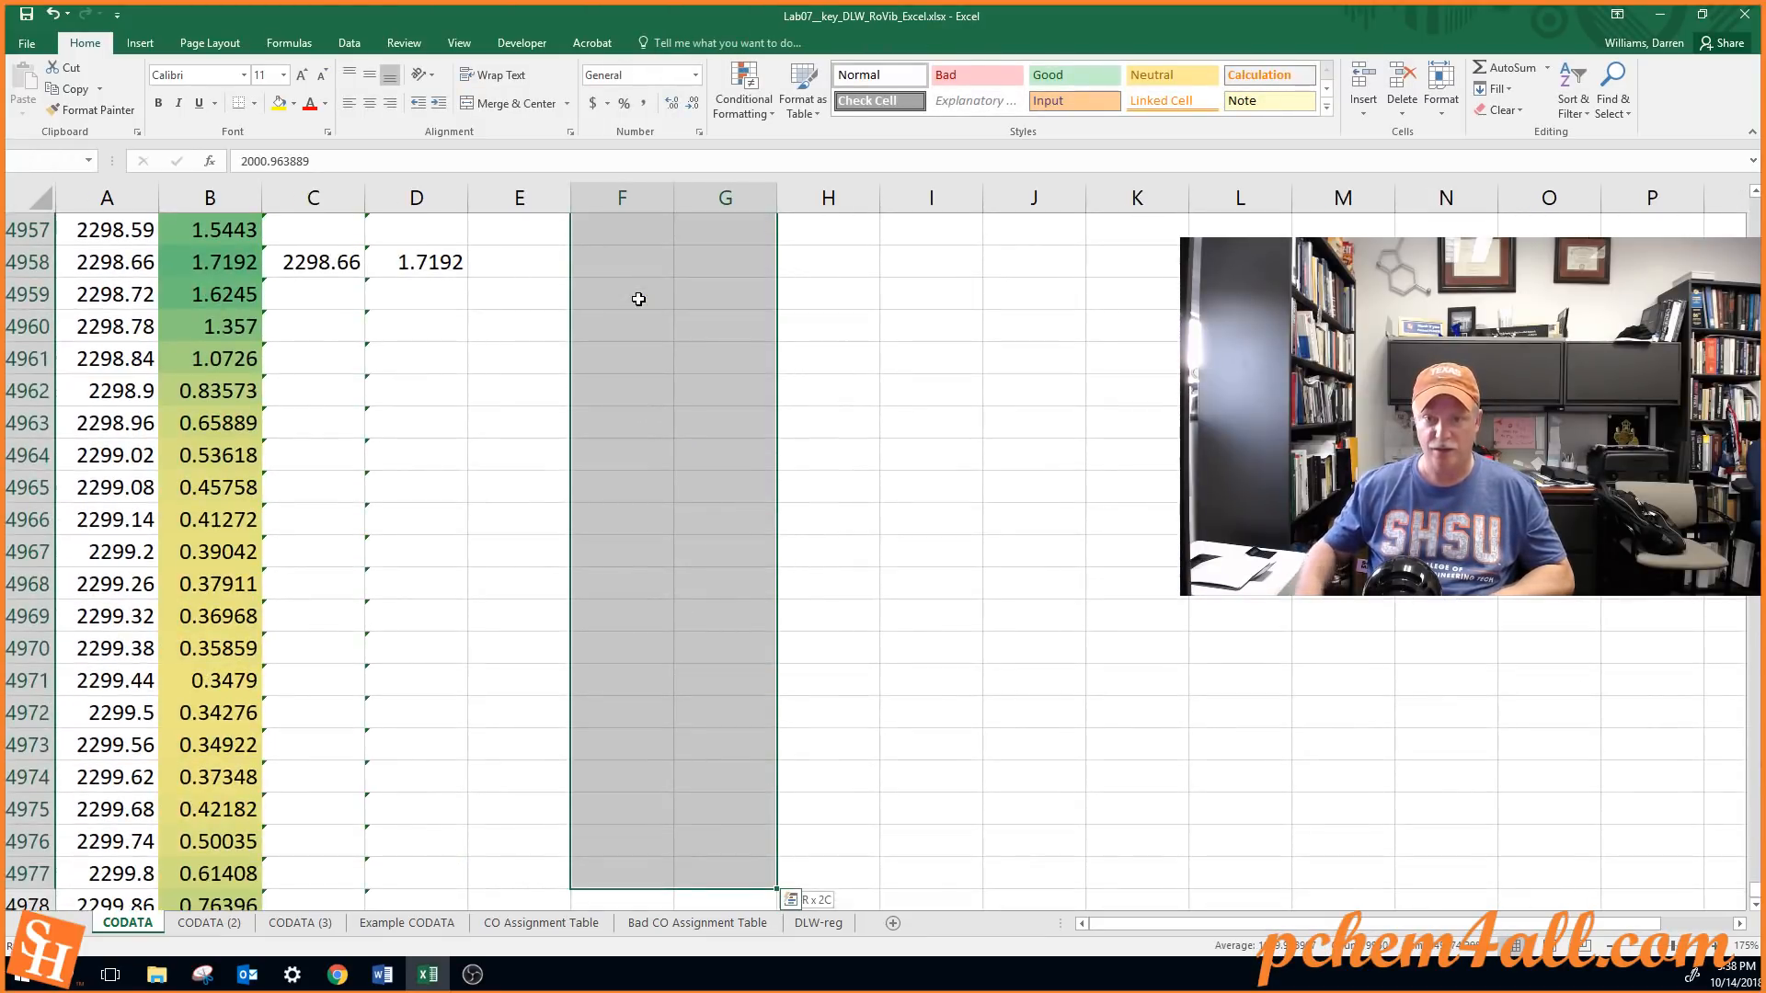
pyautogui.hotkey('shift', 'Up')
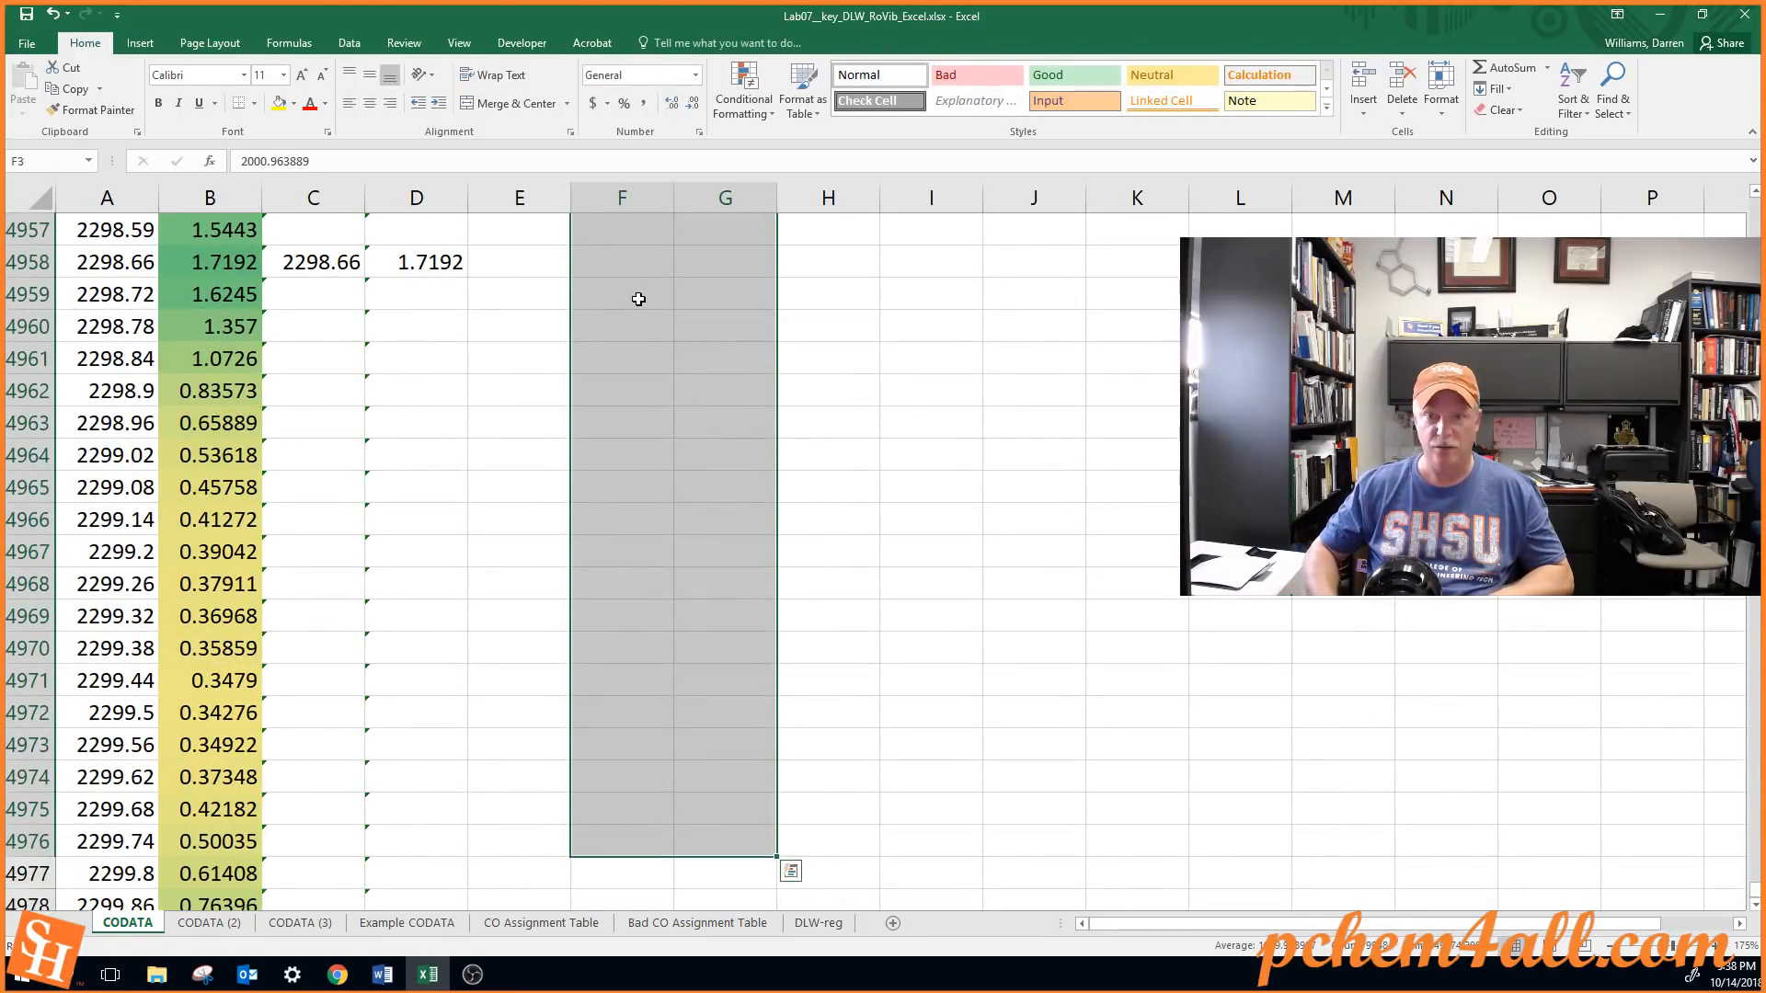
pyautogui.hotkey('ctrl', 'Up')
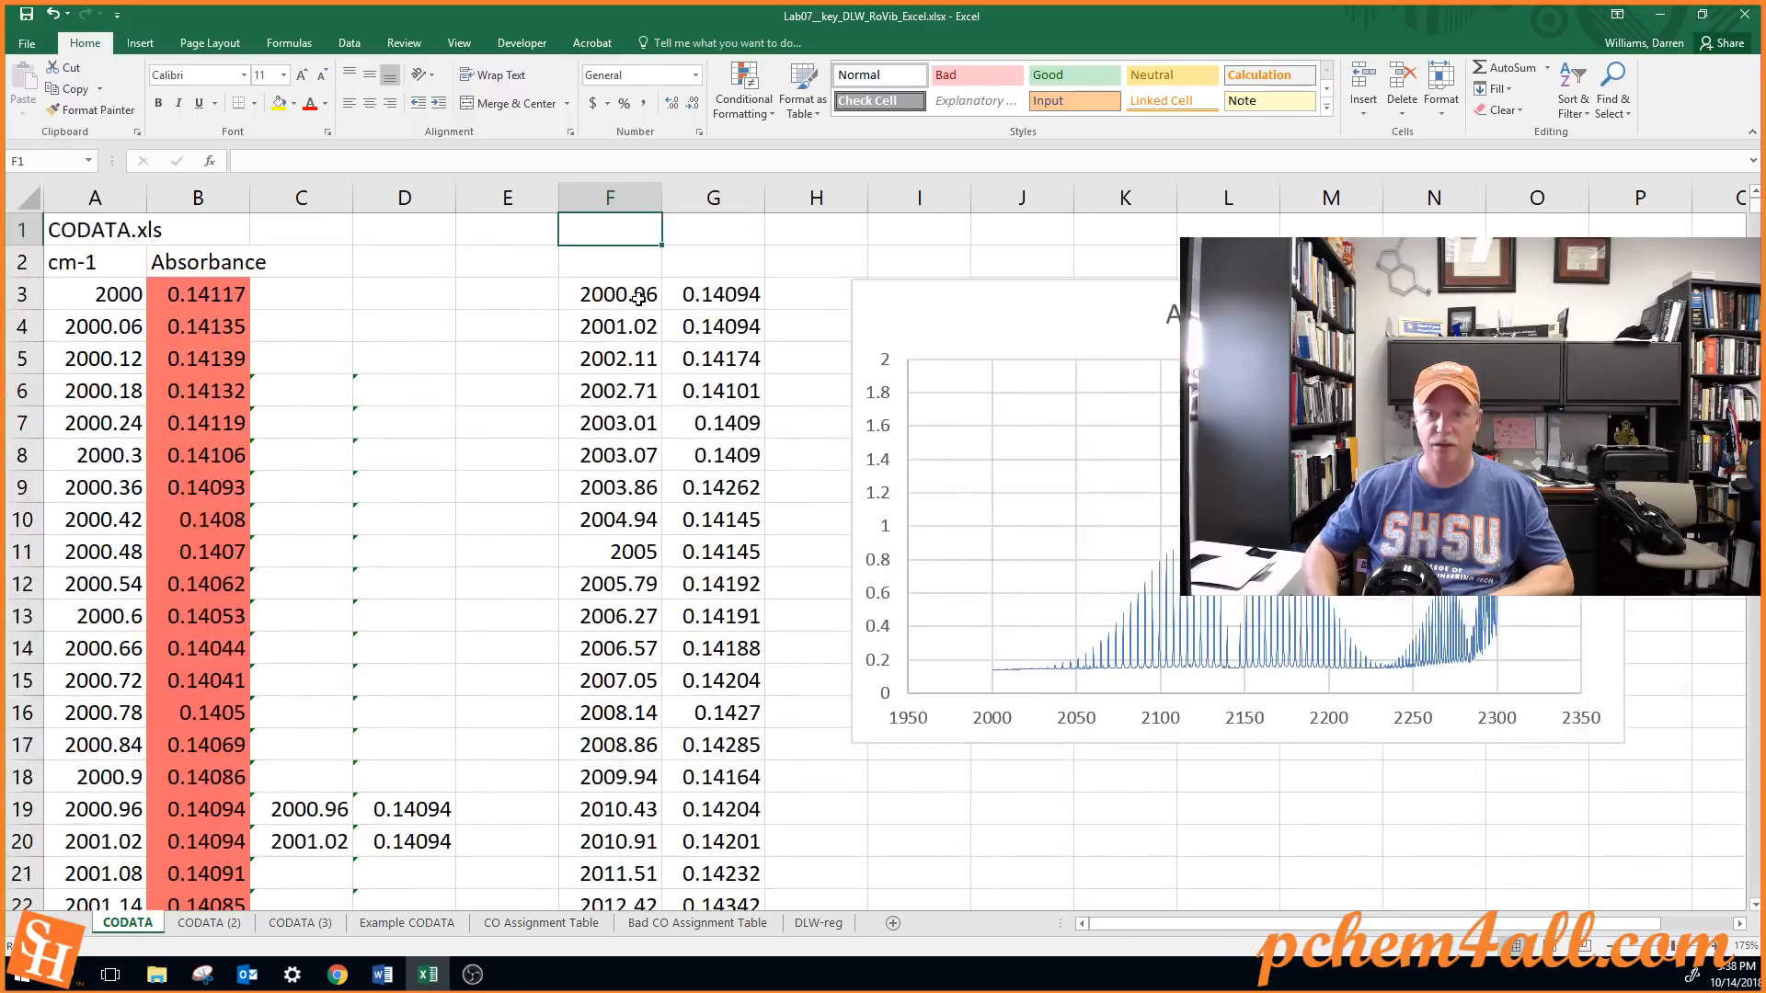
# Copy the sorted peak wavenumbers and absorbances in the range F3:G259
pyautogui.press('Down')
pyautogui.press('Down')
pyautogui.hotkey('shift', 'Right')
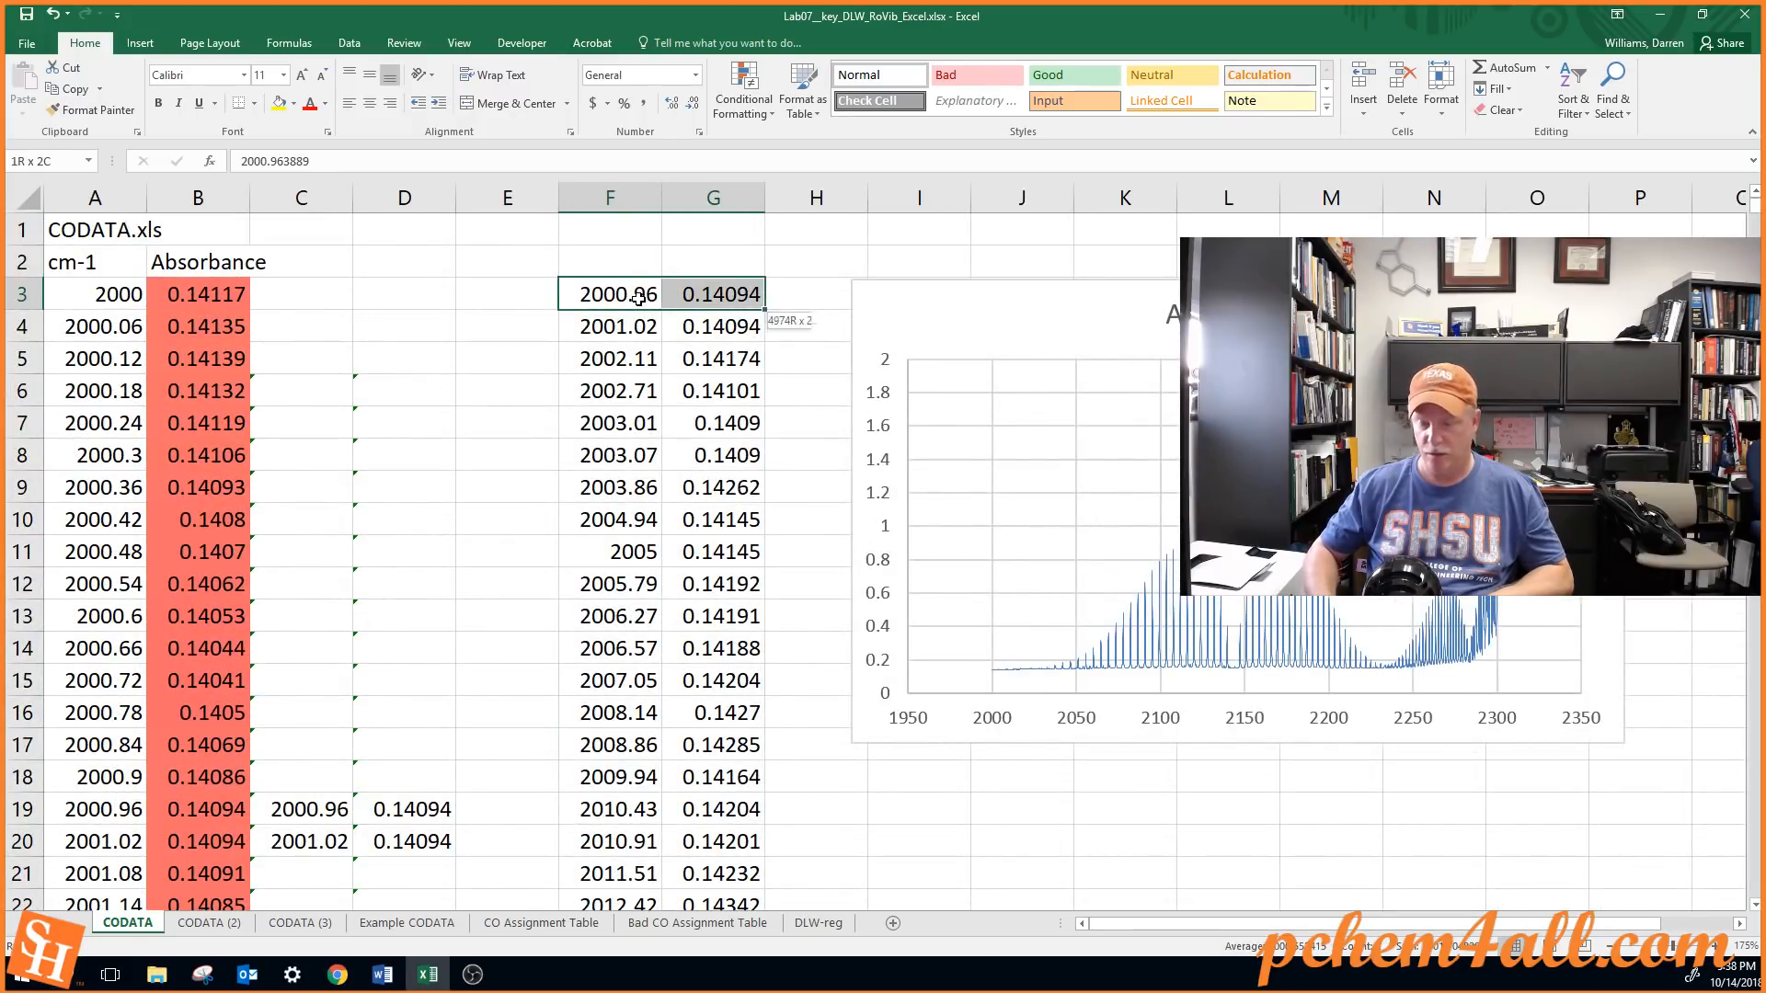
pyautogui.hotkey('shift', 'pagedown')
pyautogui.hotkey('shift', 'pagedown')
pyautogui.hotkey('shift', 'pagedown')
pyautogui.hotkey('shift', 'pagedown')
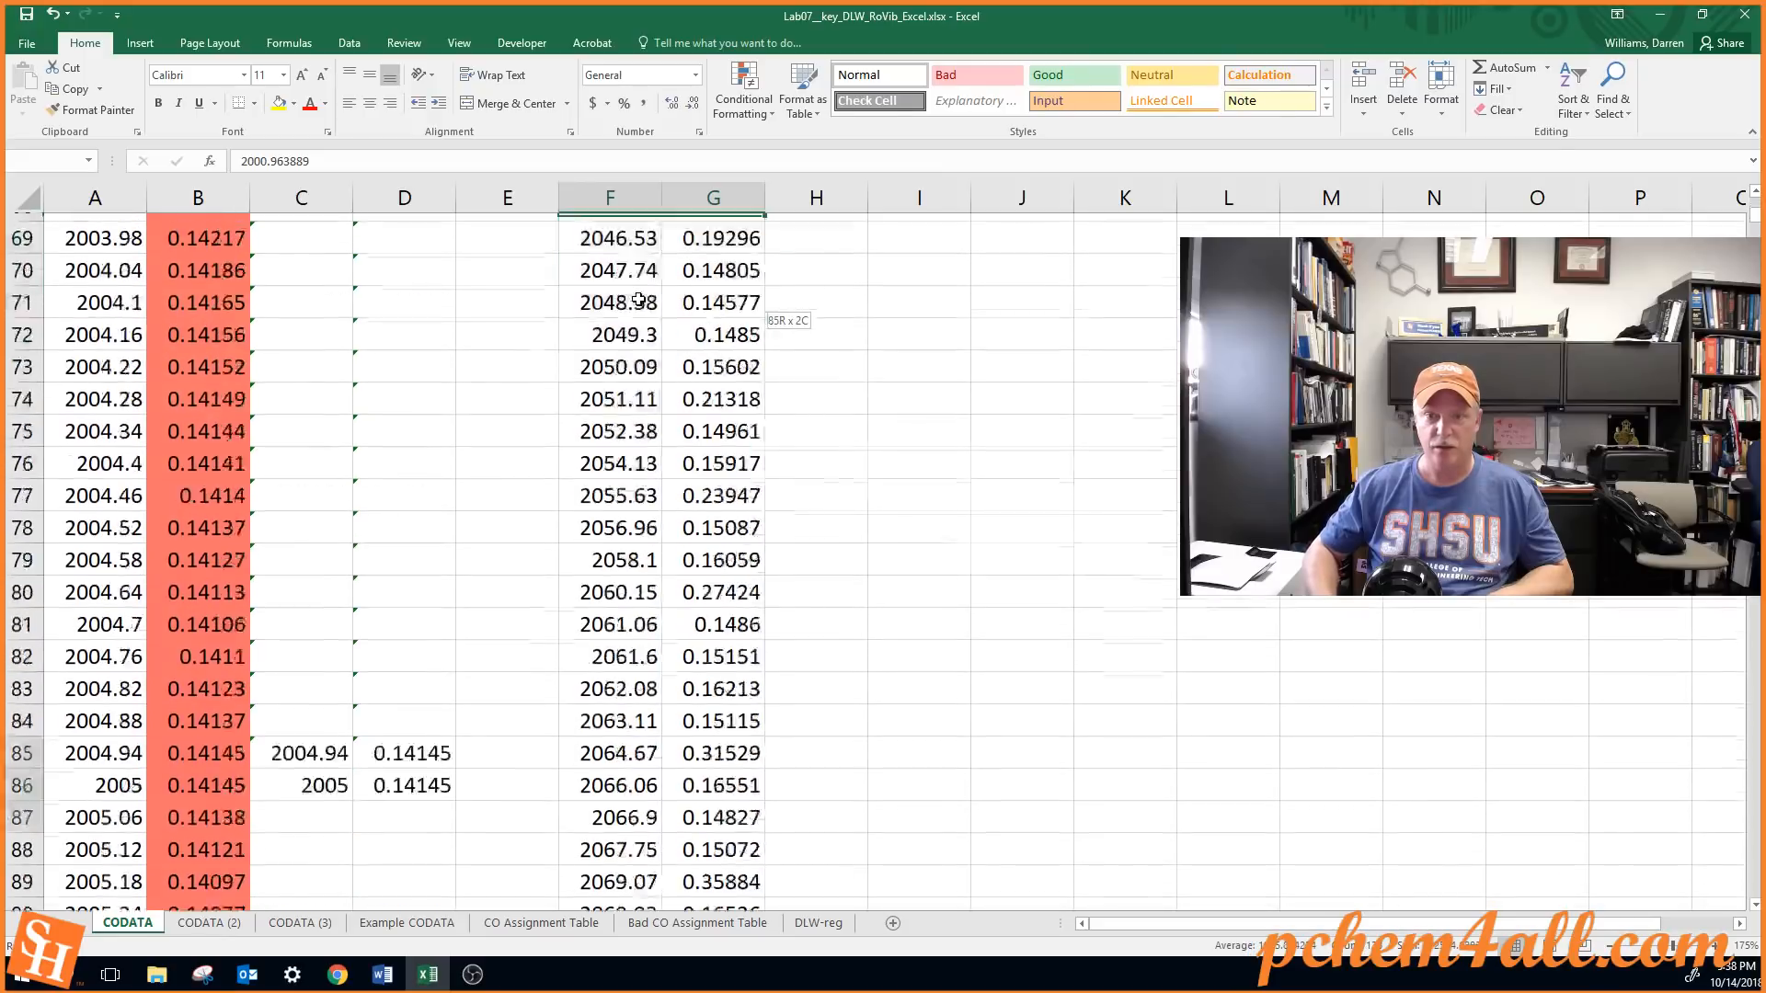
pyautogui.hotkey('shift', 'pagedown')
pyautogui.hotkey('shift', 'pagedown')
pyautogui.hotkey('shift', 'pagedown')
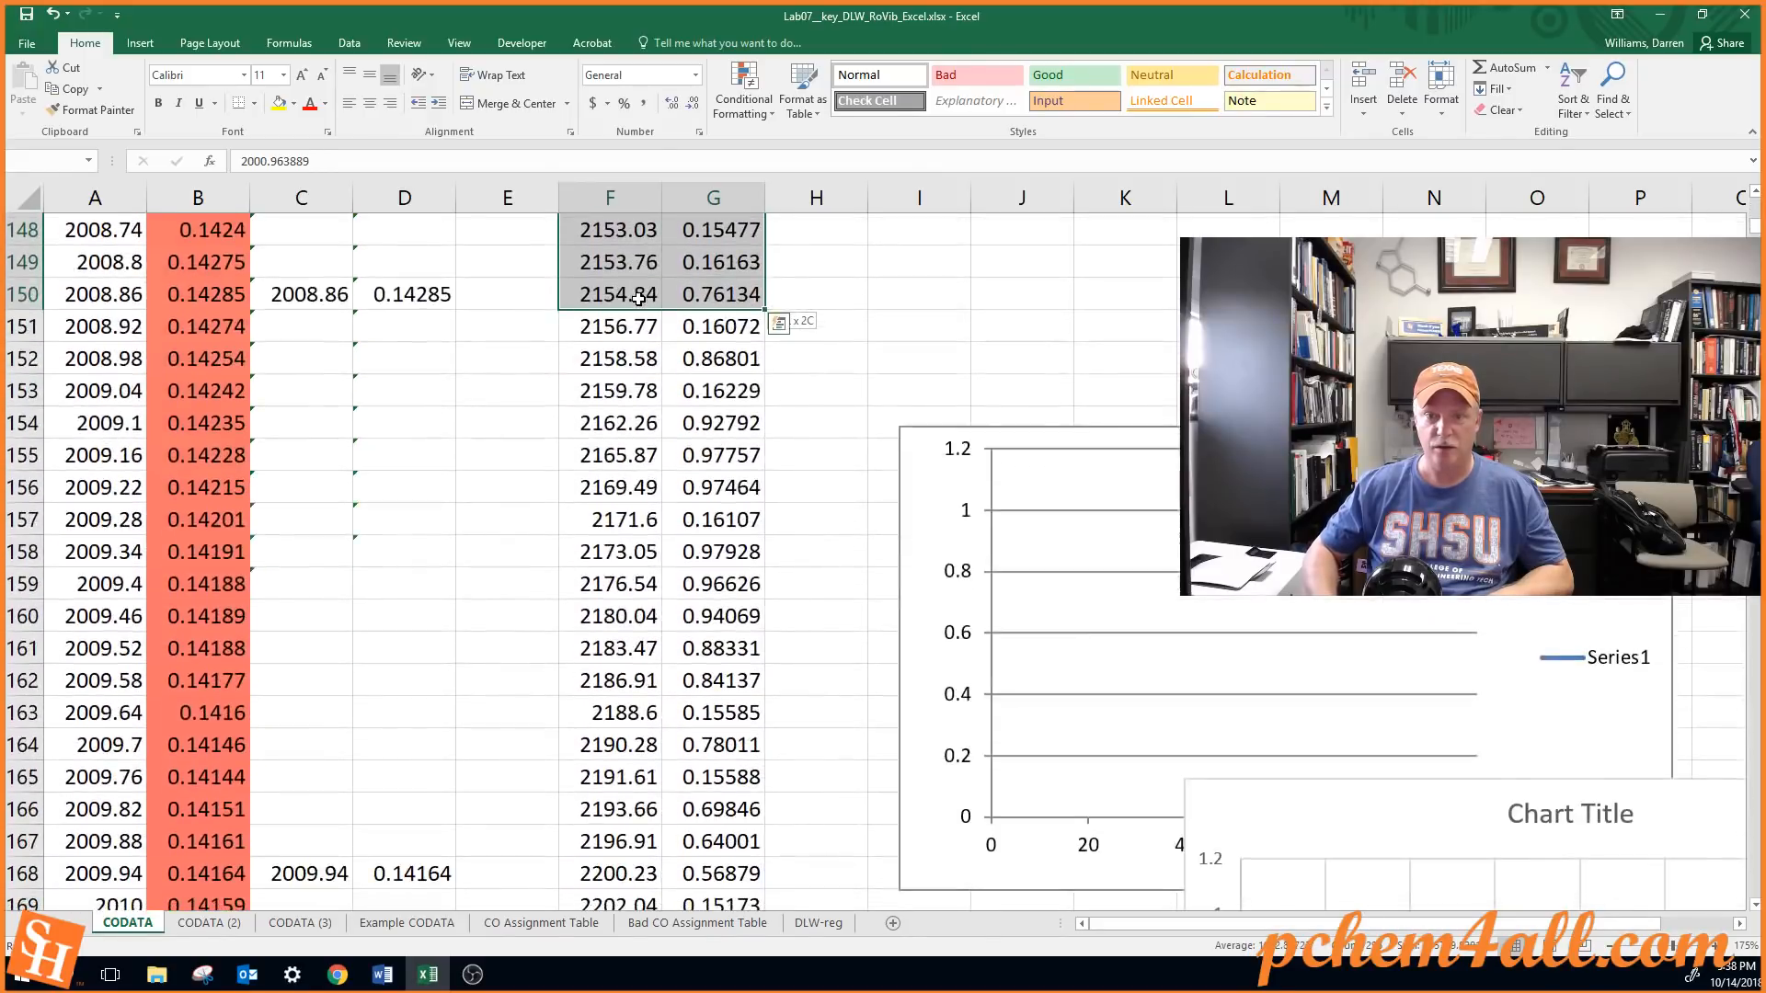
pyautogui.hotkey('shift', 'pagedown')
pyautogui.hotkey('shift', 'pagedown')
pyautogui.hotkey('shift', 'pagedown')
pyautogui.hotkey('shift', 'pagedown')
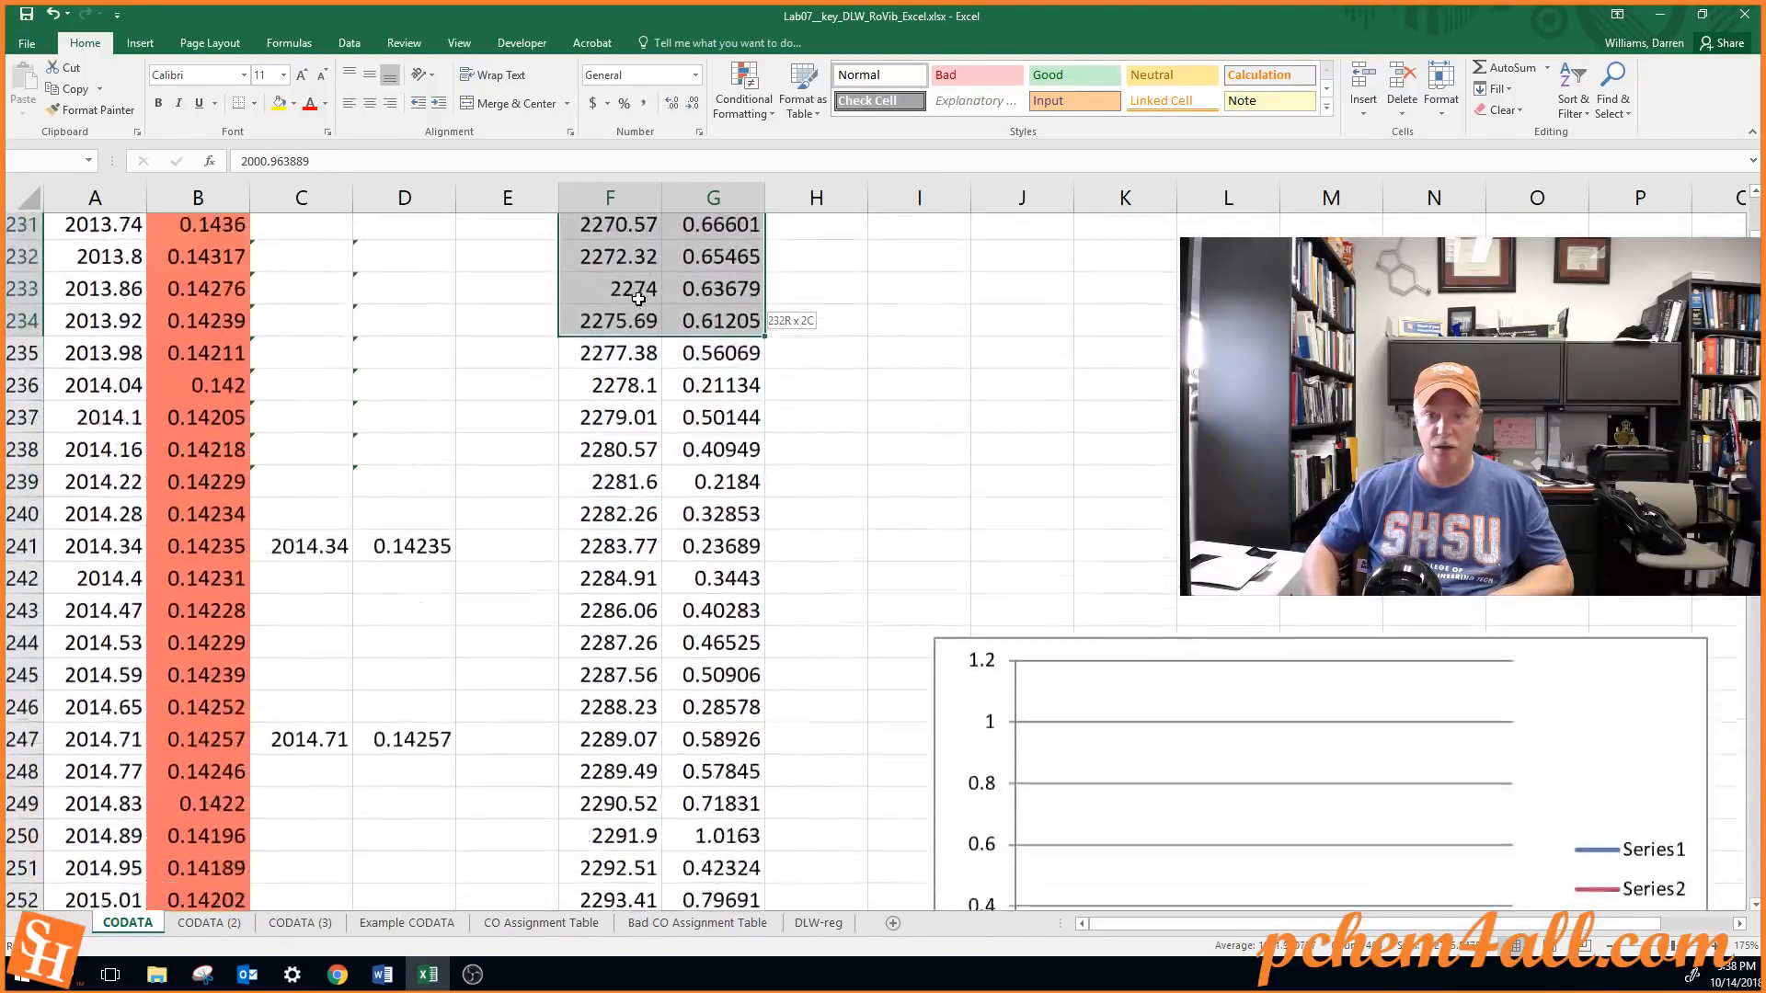
pyautogui.hotkey('shift', 'pagedown')
pyautogui.hotkey('shift', 'Down')
pyautogui.hotkey('shift', 'Down')
pyautogui.hotkey('shift', 'Down')
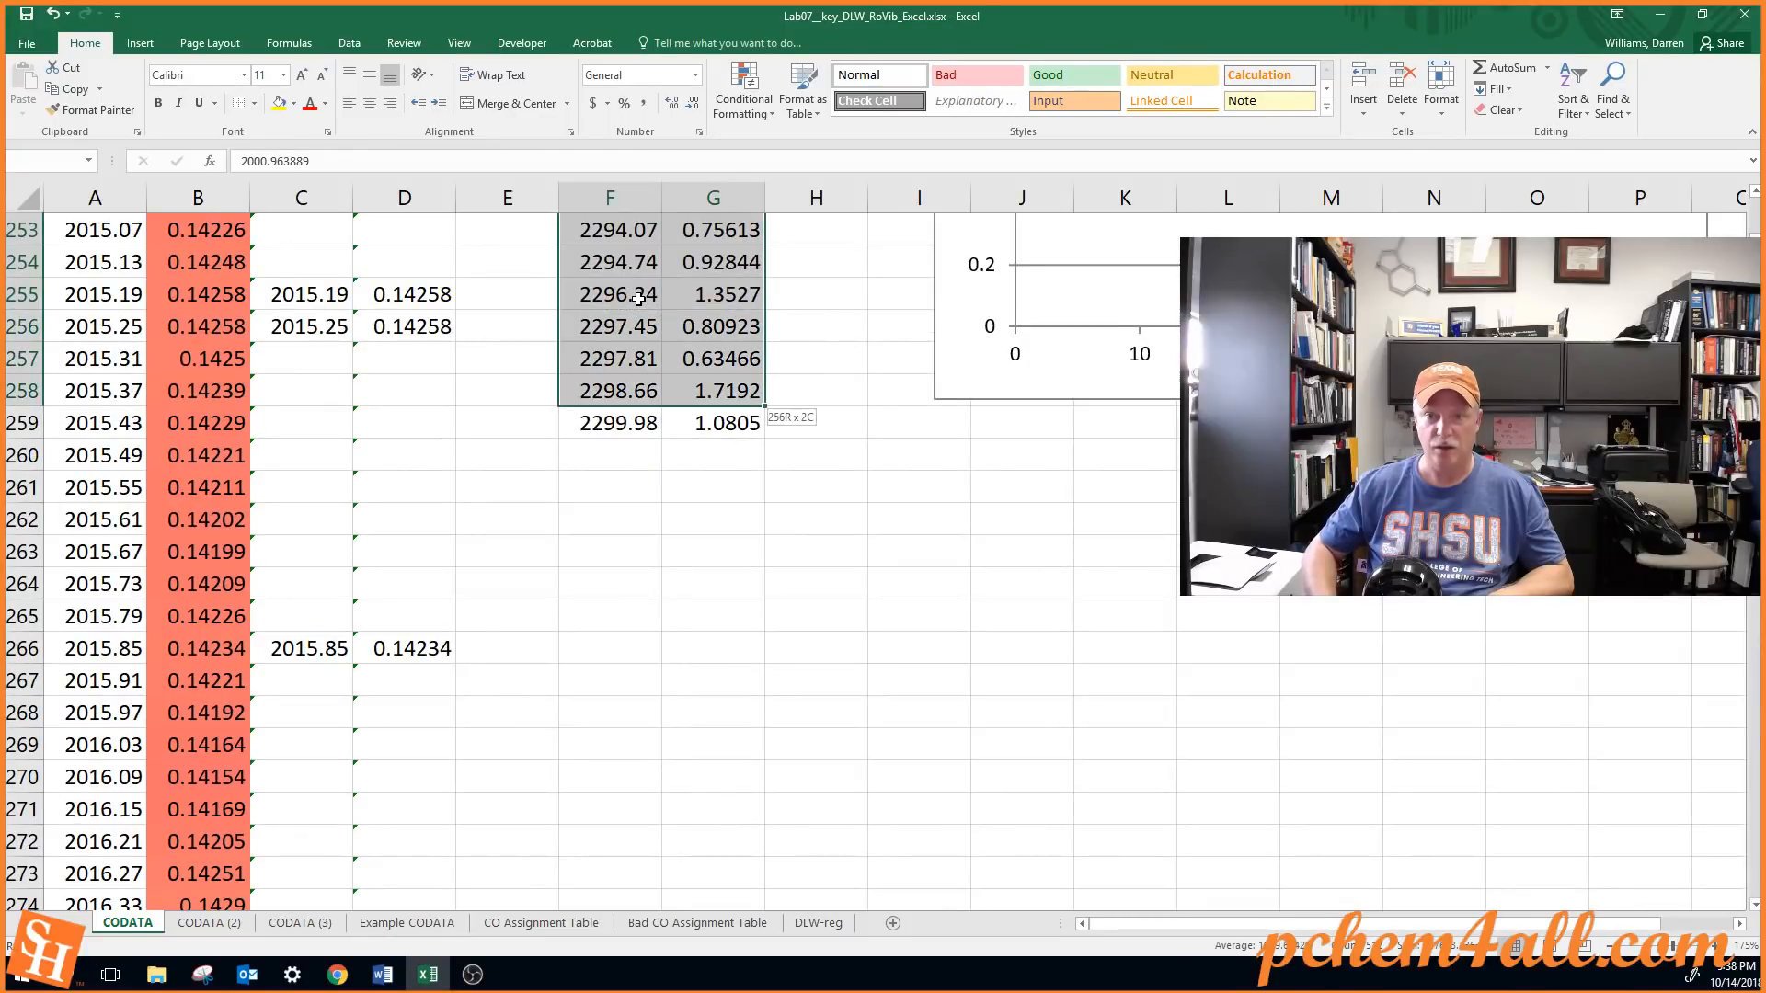
pyautogui.hotkey('shift', 'Down')
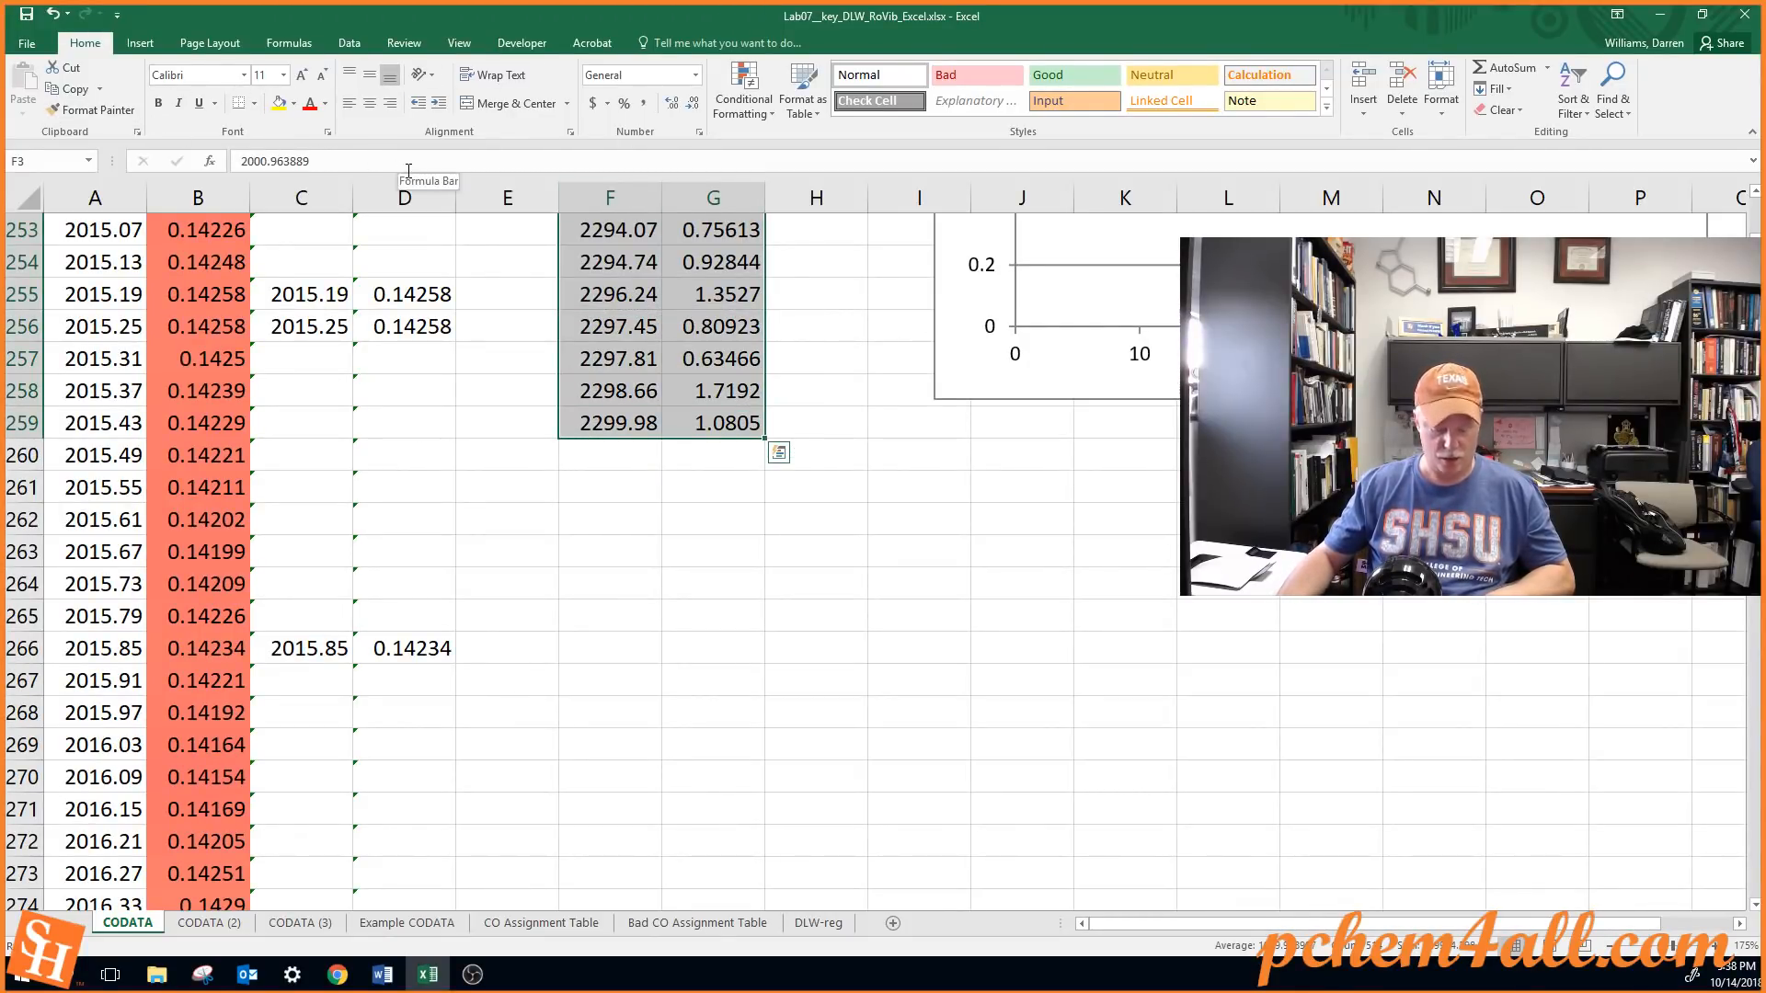
pyautogui.hotkey('ctrl', 'c')
# Paste the copied peaks into the Absorbance chart as a new series, values in columns, with X values in the first column
pyautogui.hotkey('ctrl', 'Home')
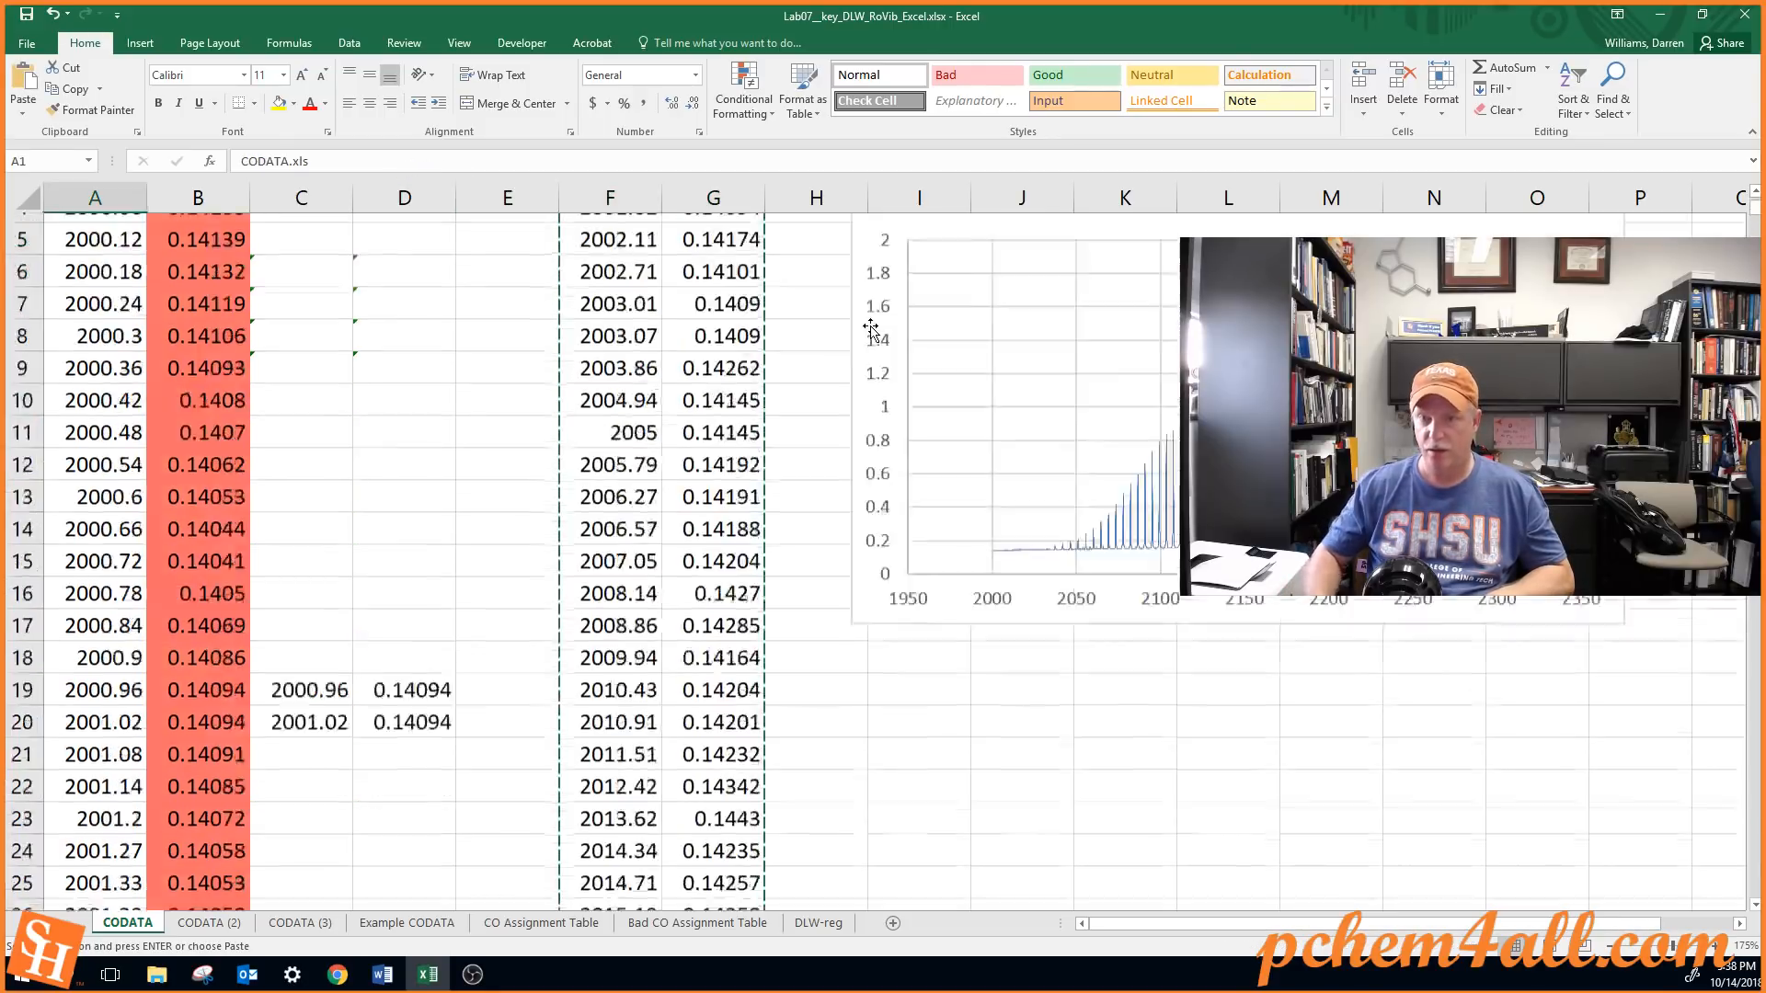
pyautogui.click(871, 327)
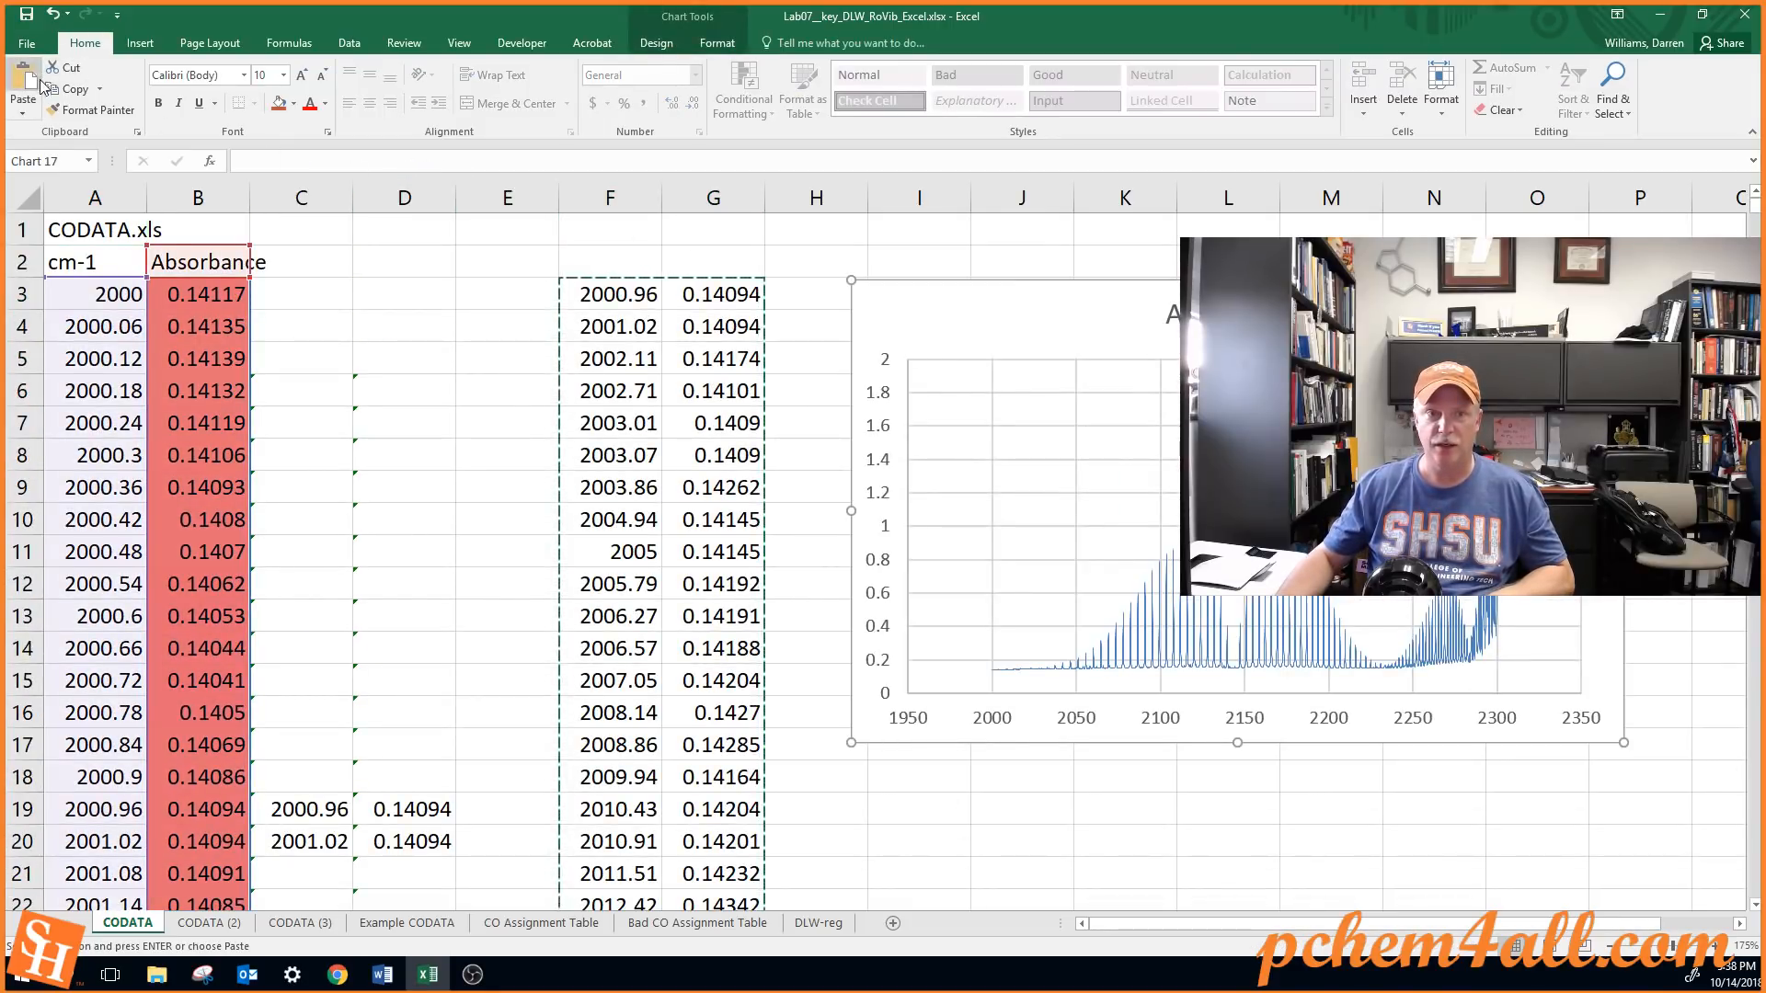
pyautogui.click(23, 113)
pyautogui.click(57, 186)
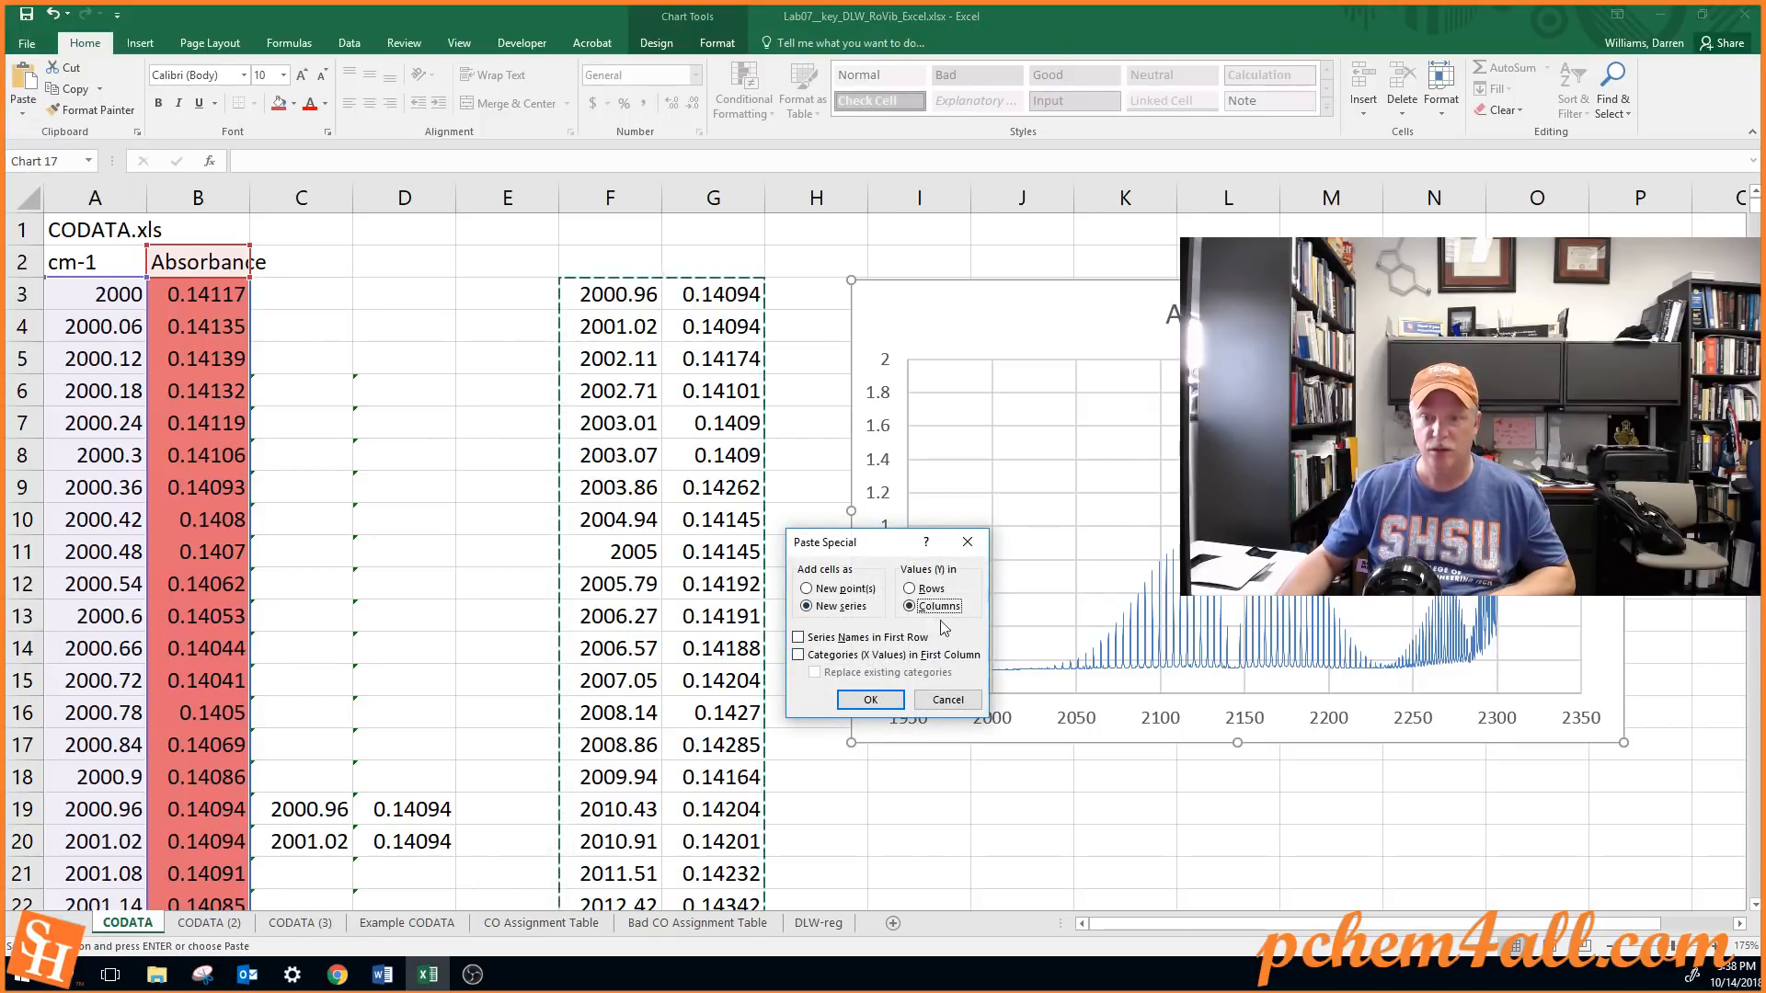
pyautogui.click(798, 655)
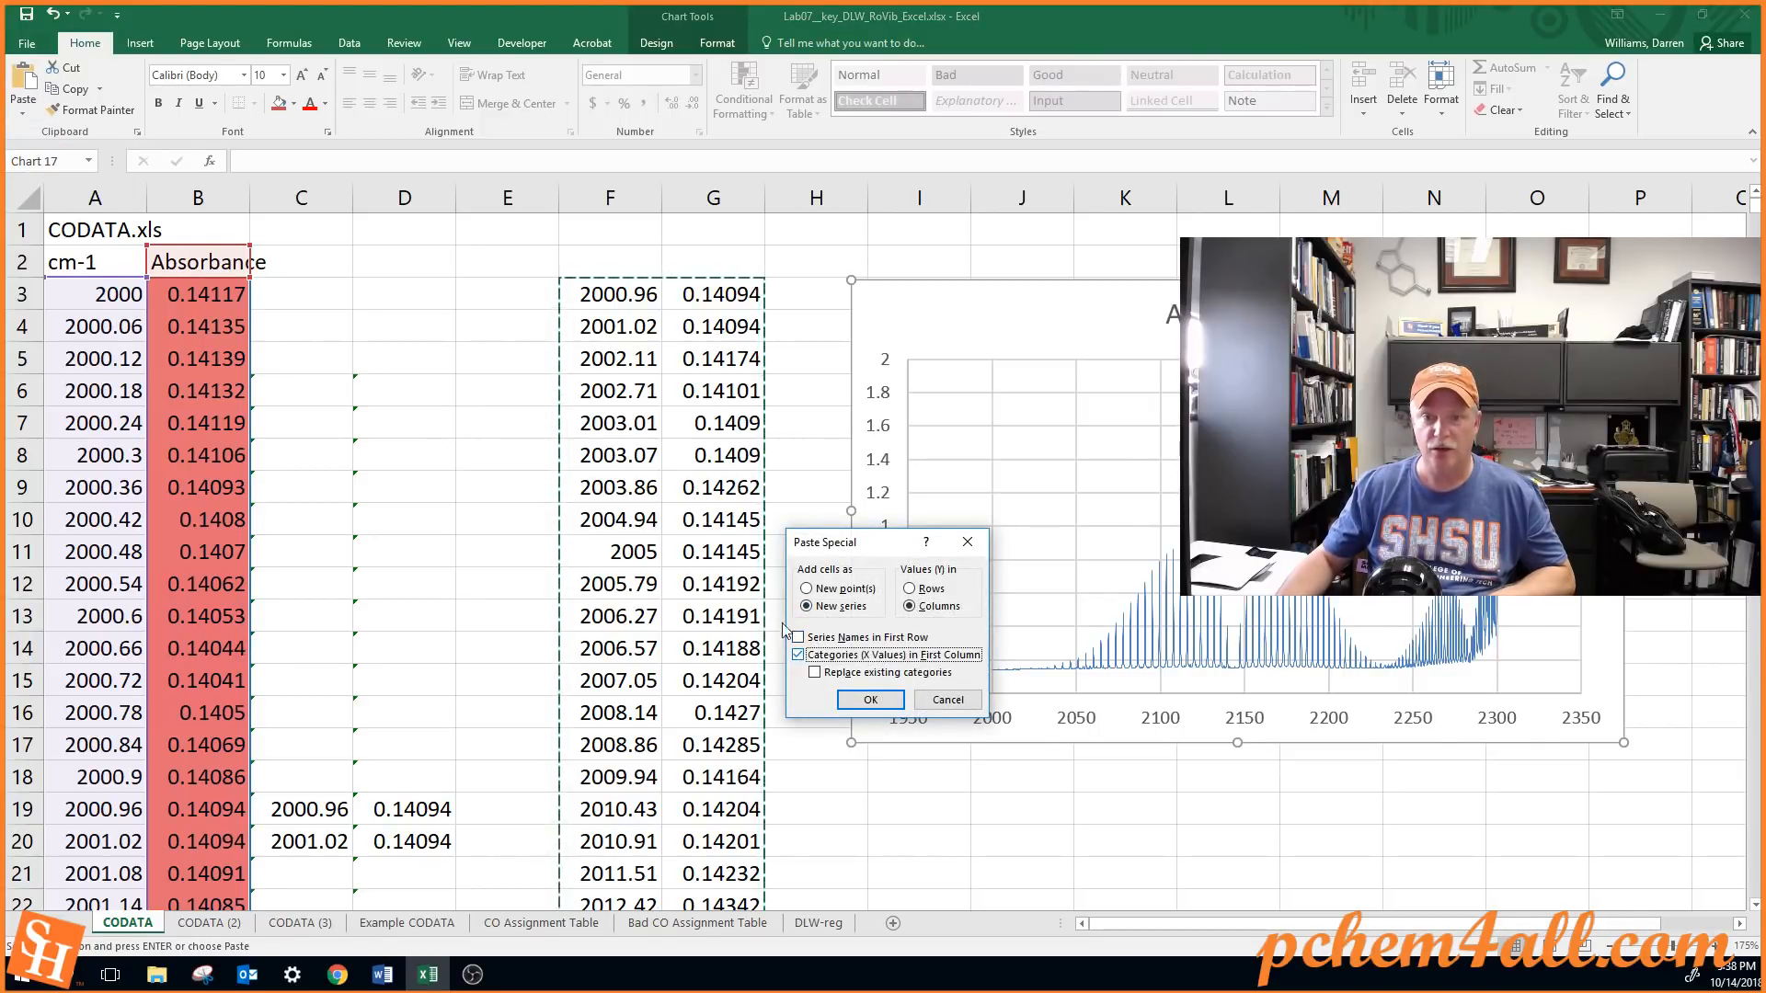
pyautogui.click(870, 701)
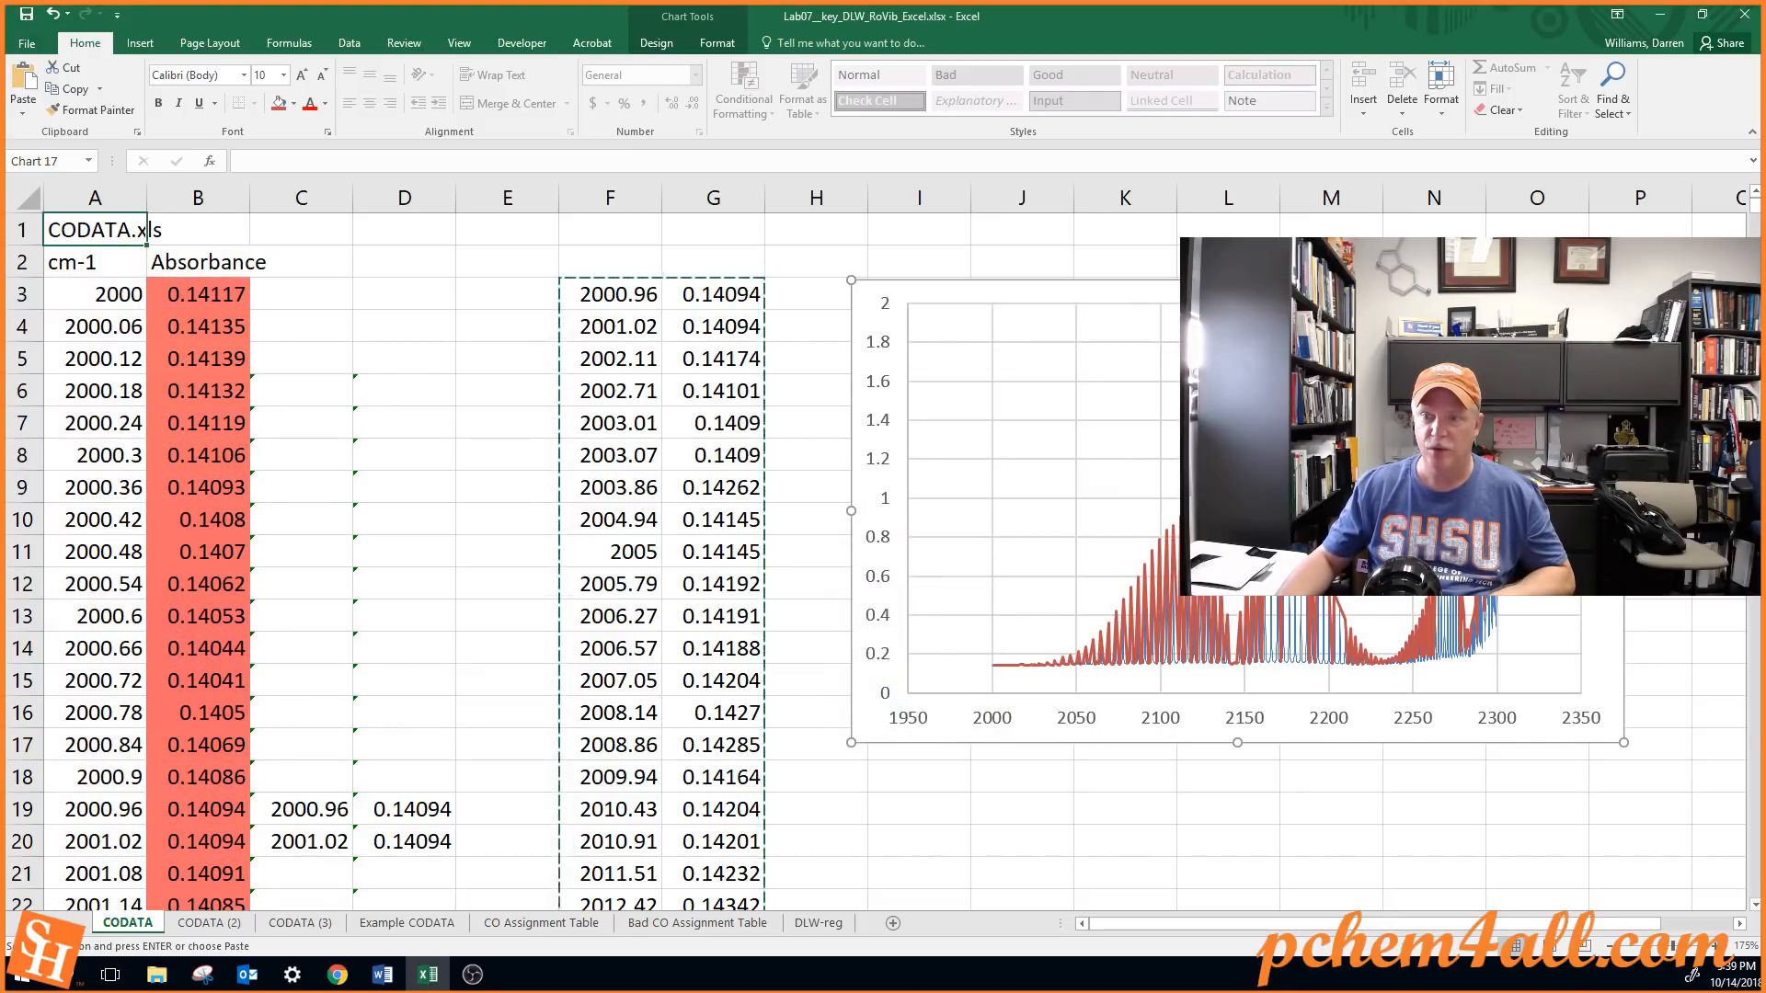
# Bring the chart into clear view and show the pasted peak series as plus-shaped markers without a connecting line
pyautogui.click(993, 665)
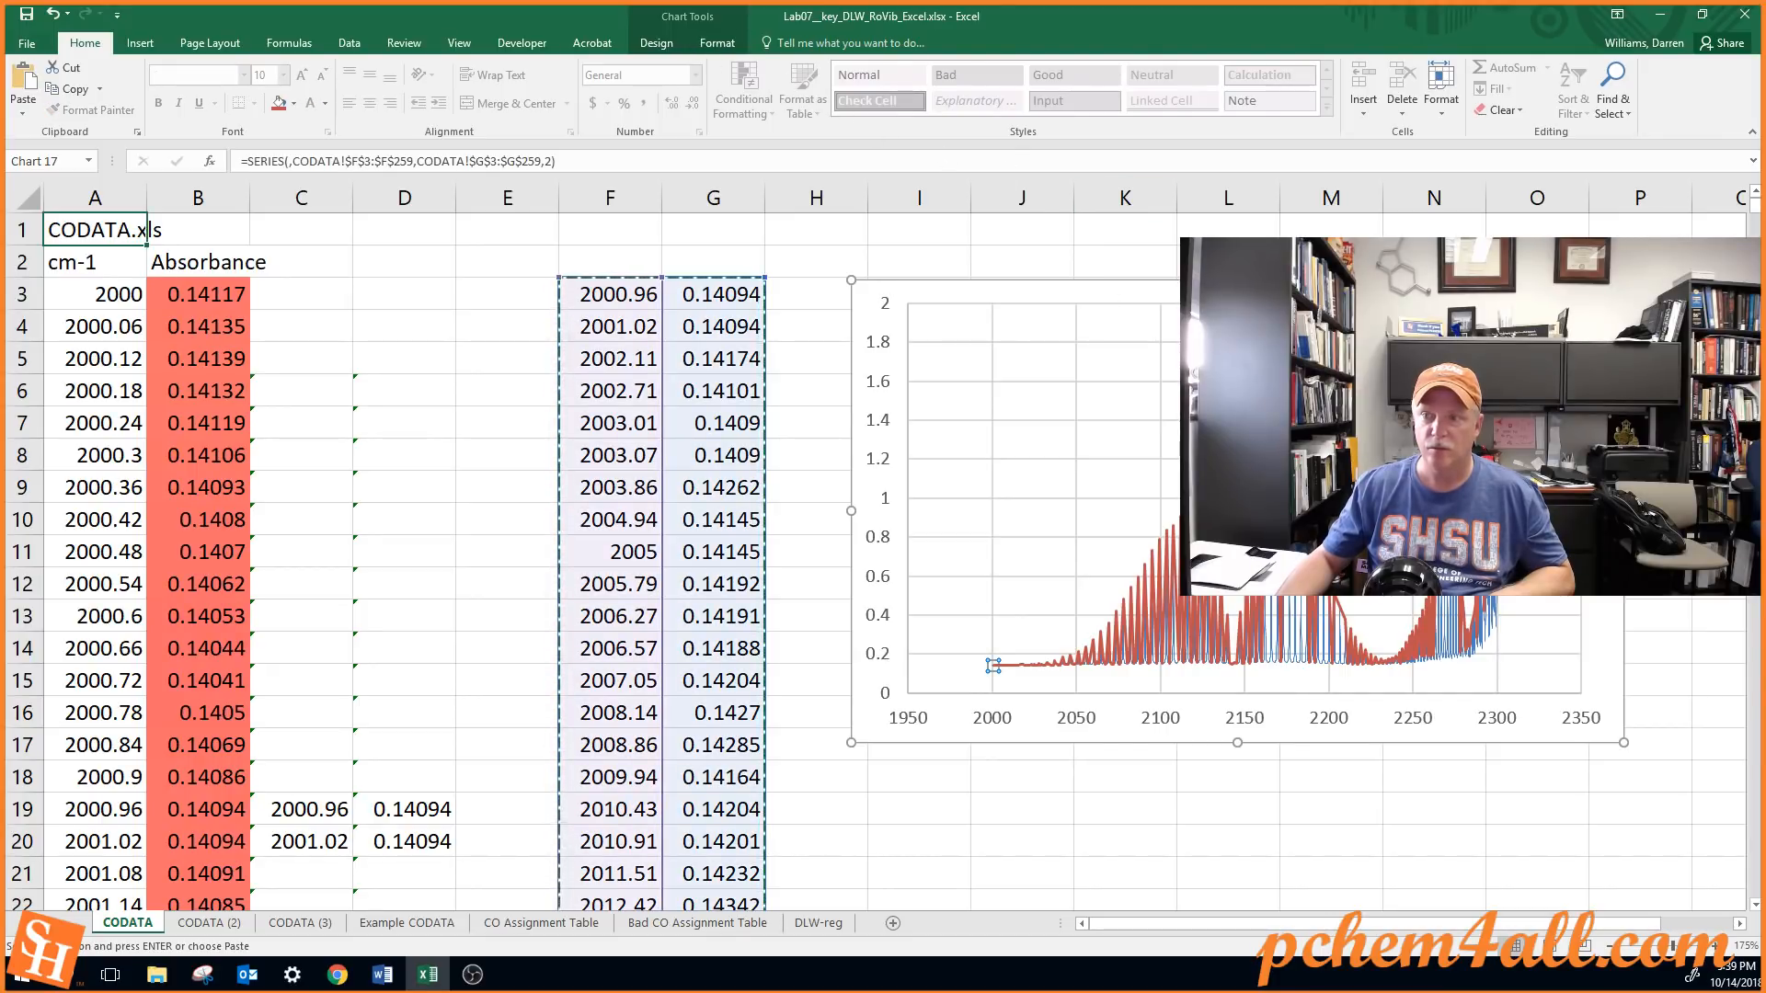
pyautogui.moveTo(1555, 292); pyautogui.dragTo(1146, 259)
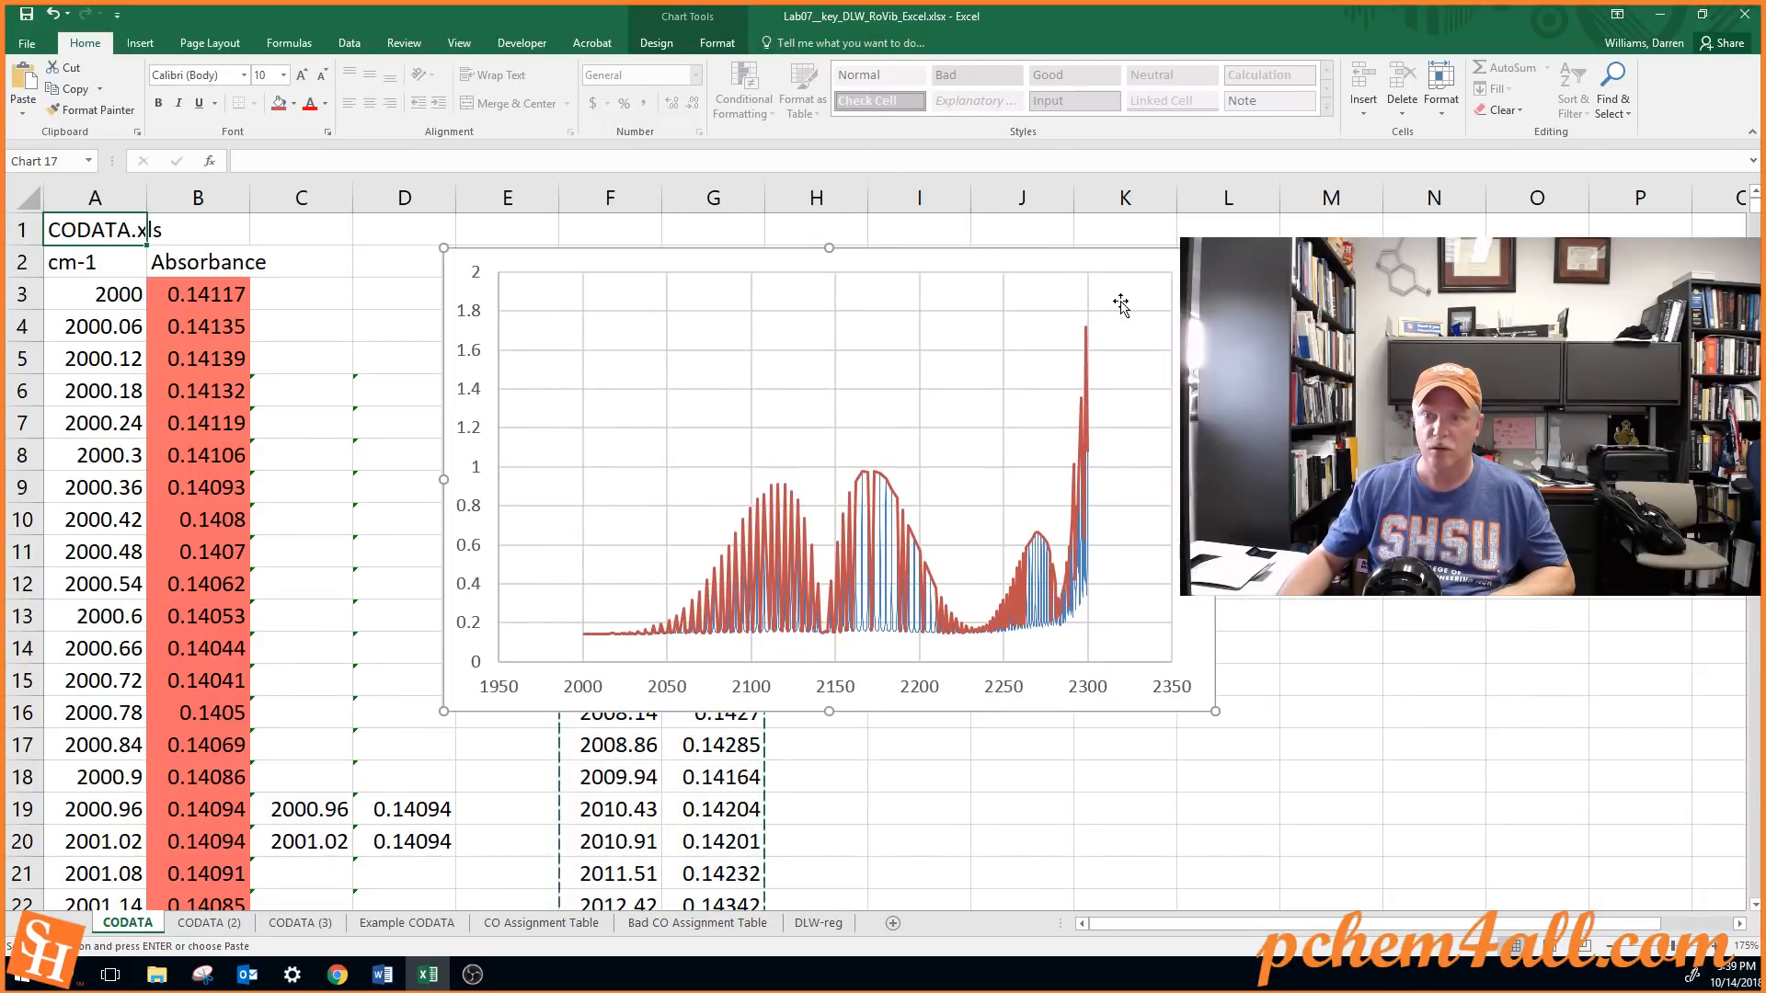
pyautogui.click(797, 513)
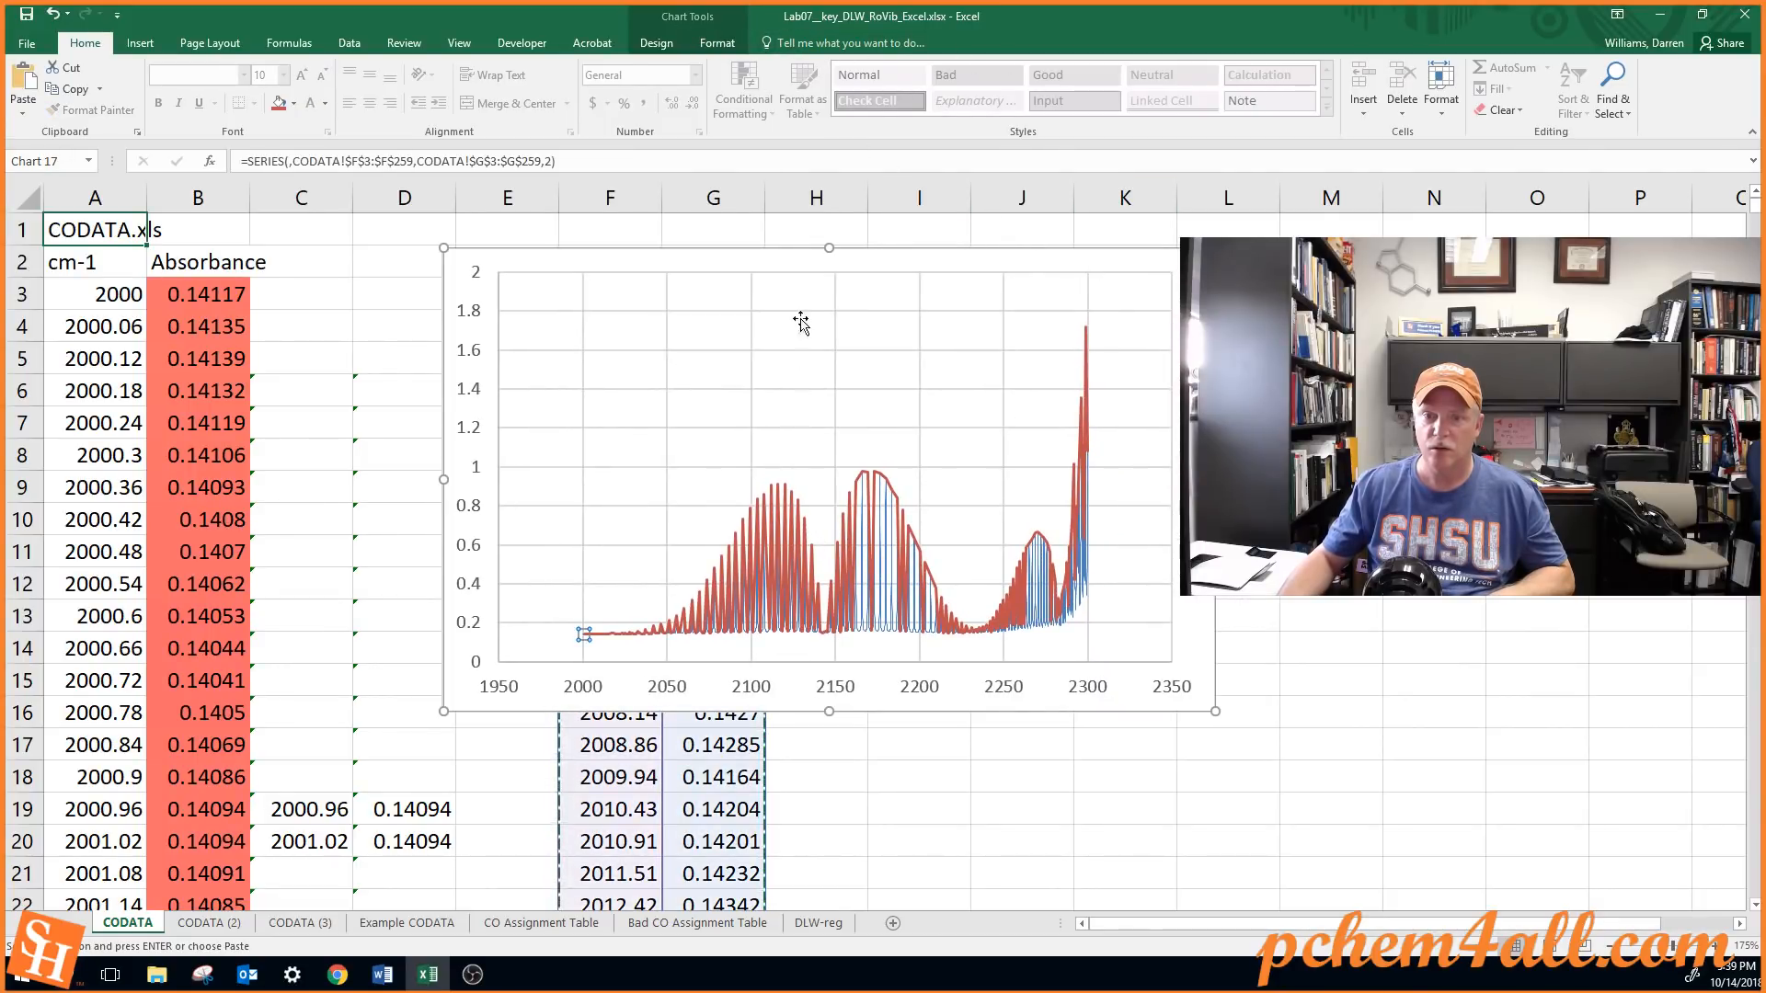
pyautogui.click(722, 44)
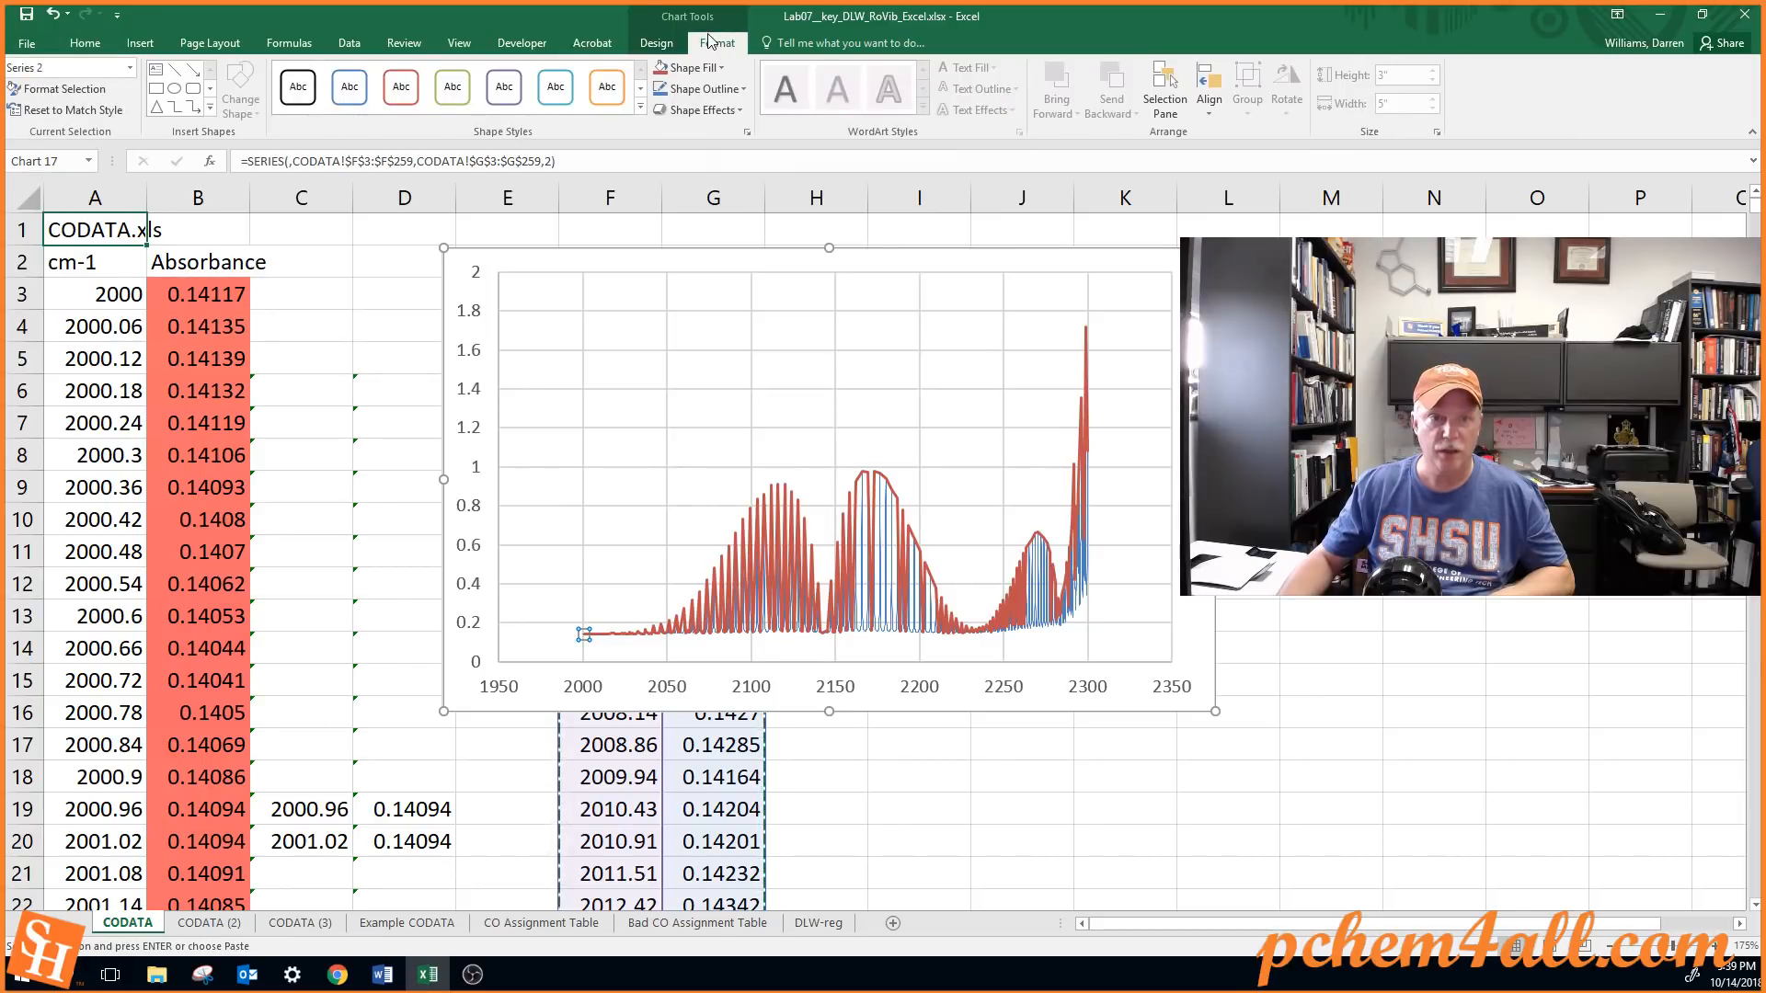
pyautogui.click(58, 90)
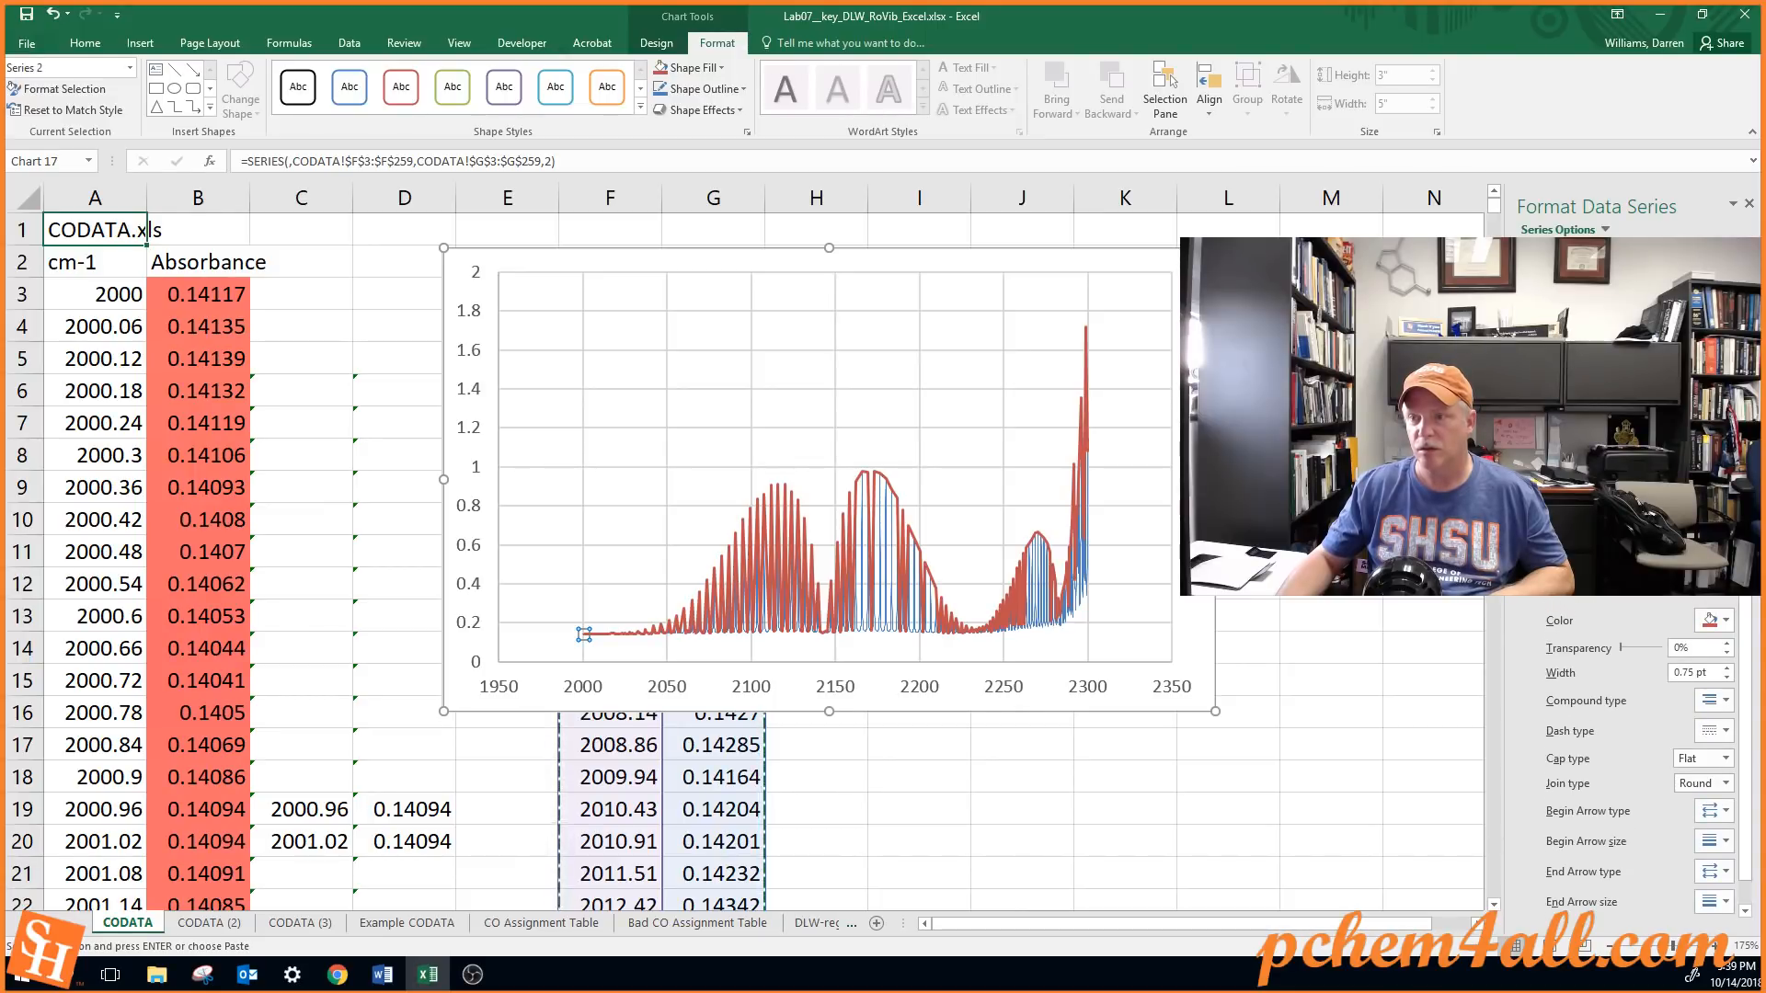
pyautogui.click(1612, 413)
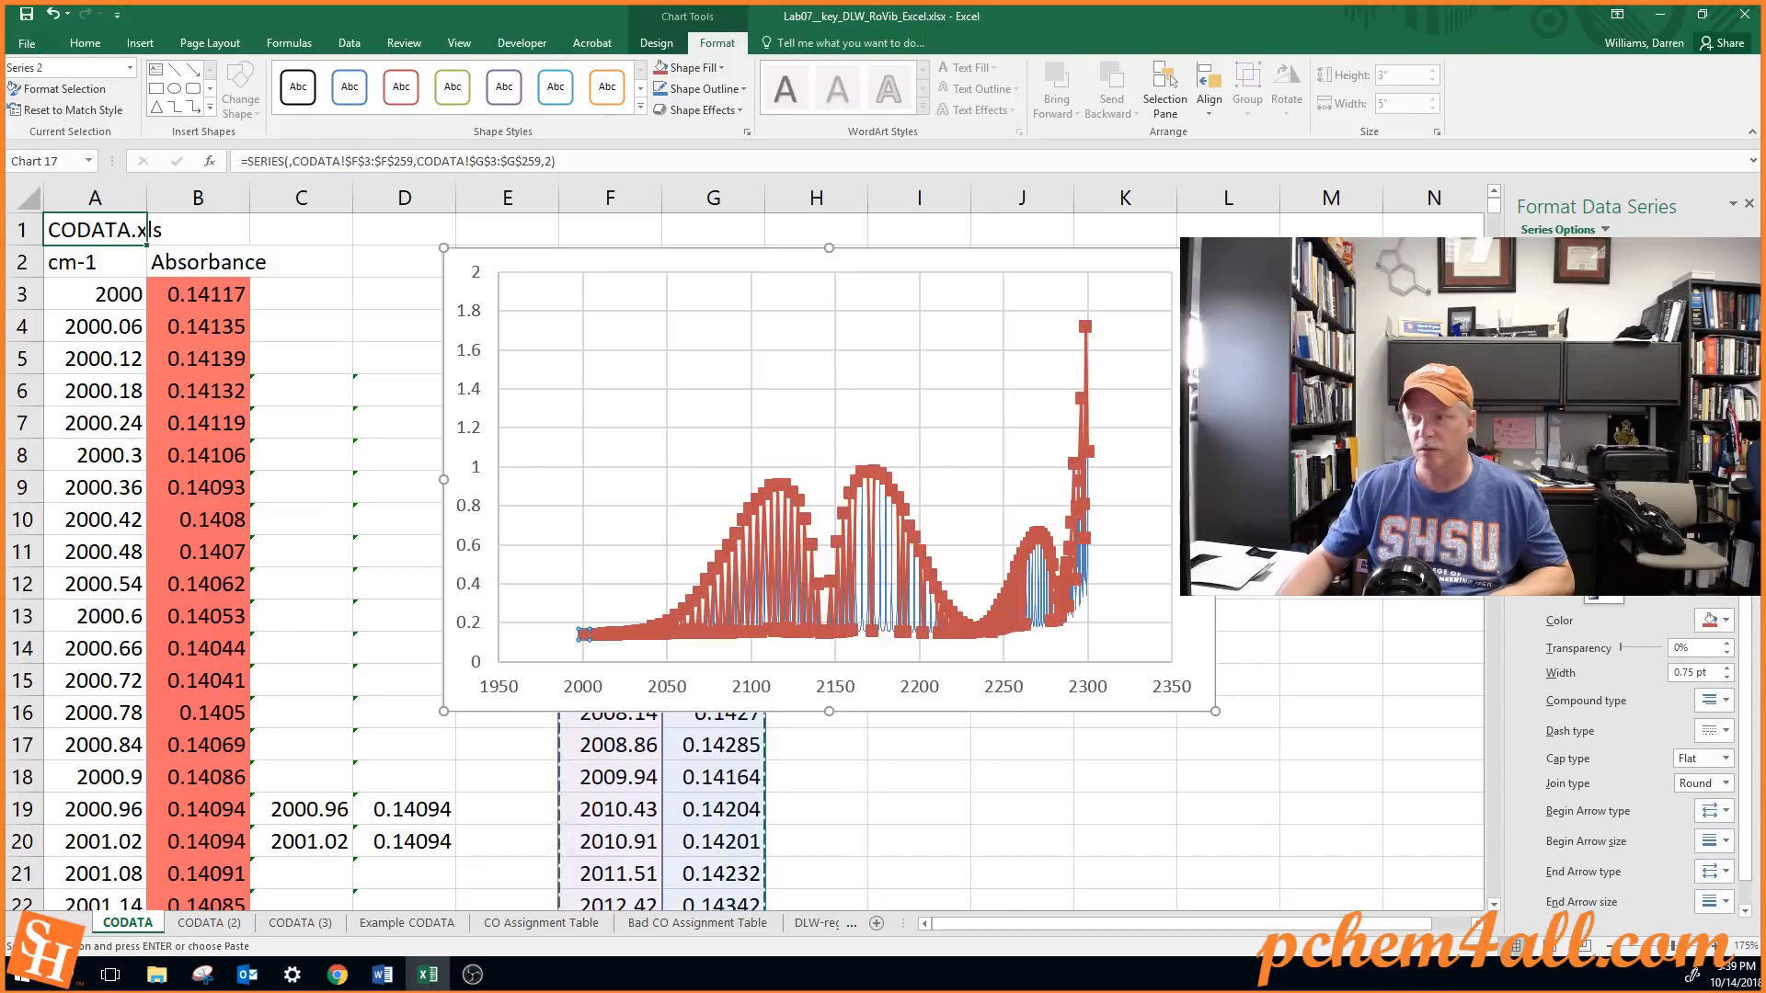
pyautogui.click(1603, 570)
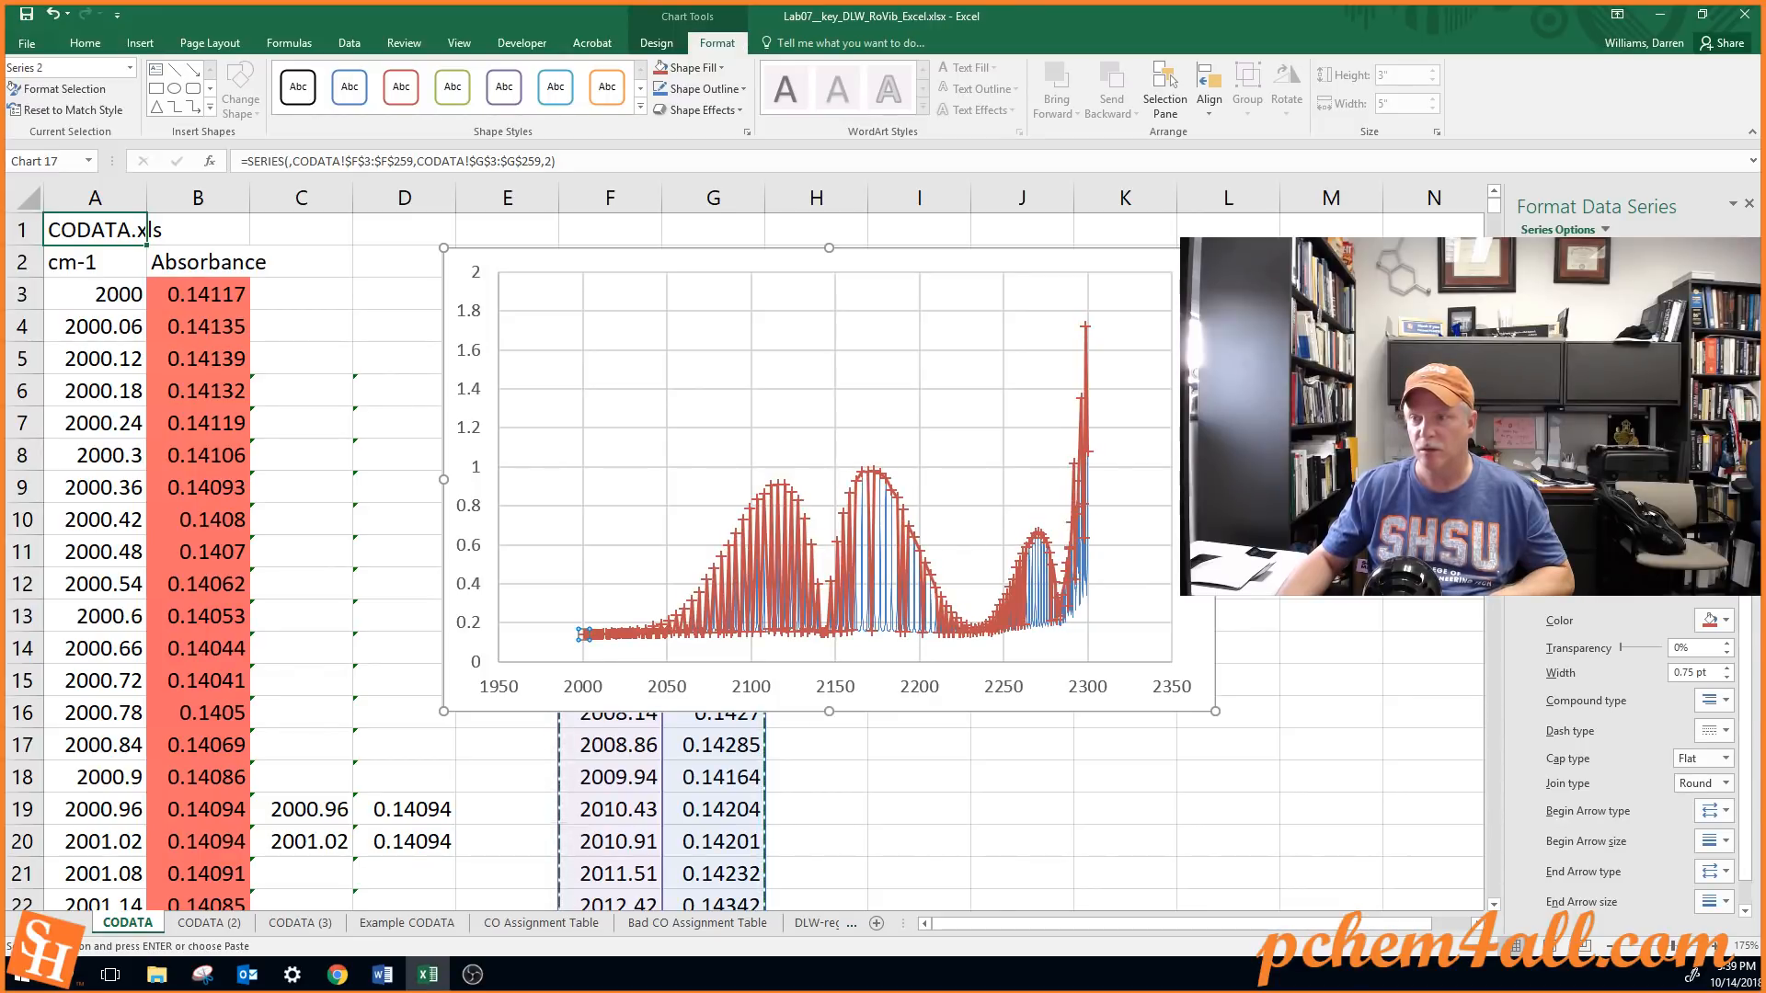
pyautogui.scroll(-3, 1628, 736)
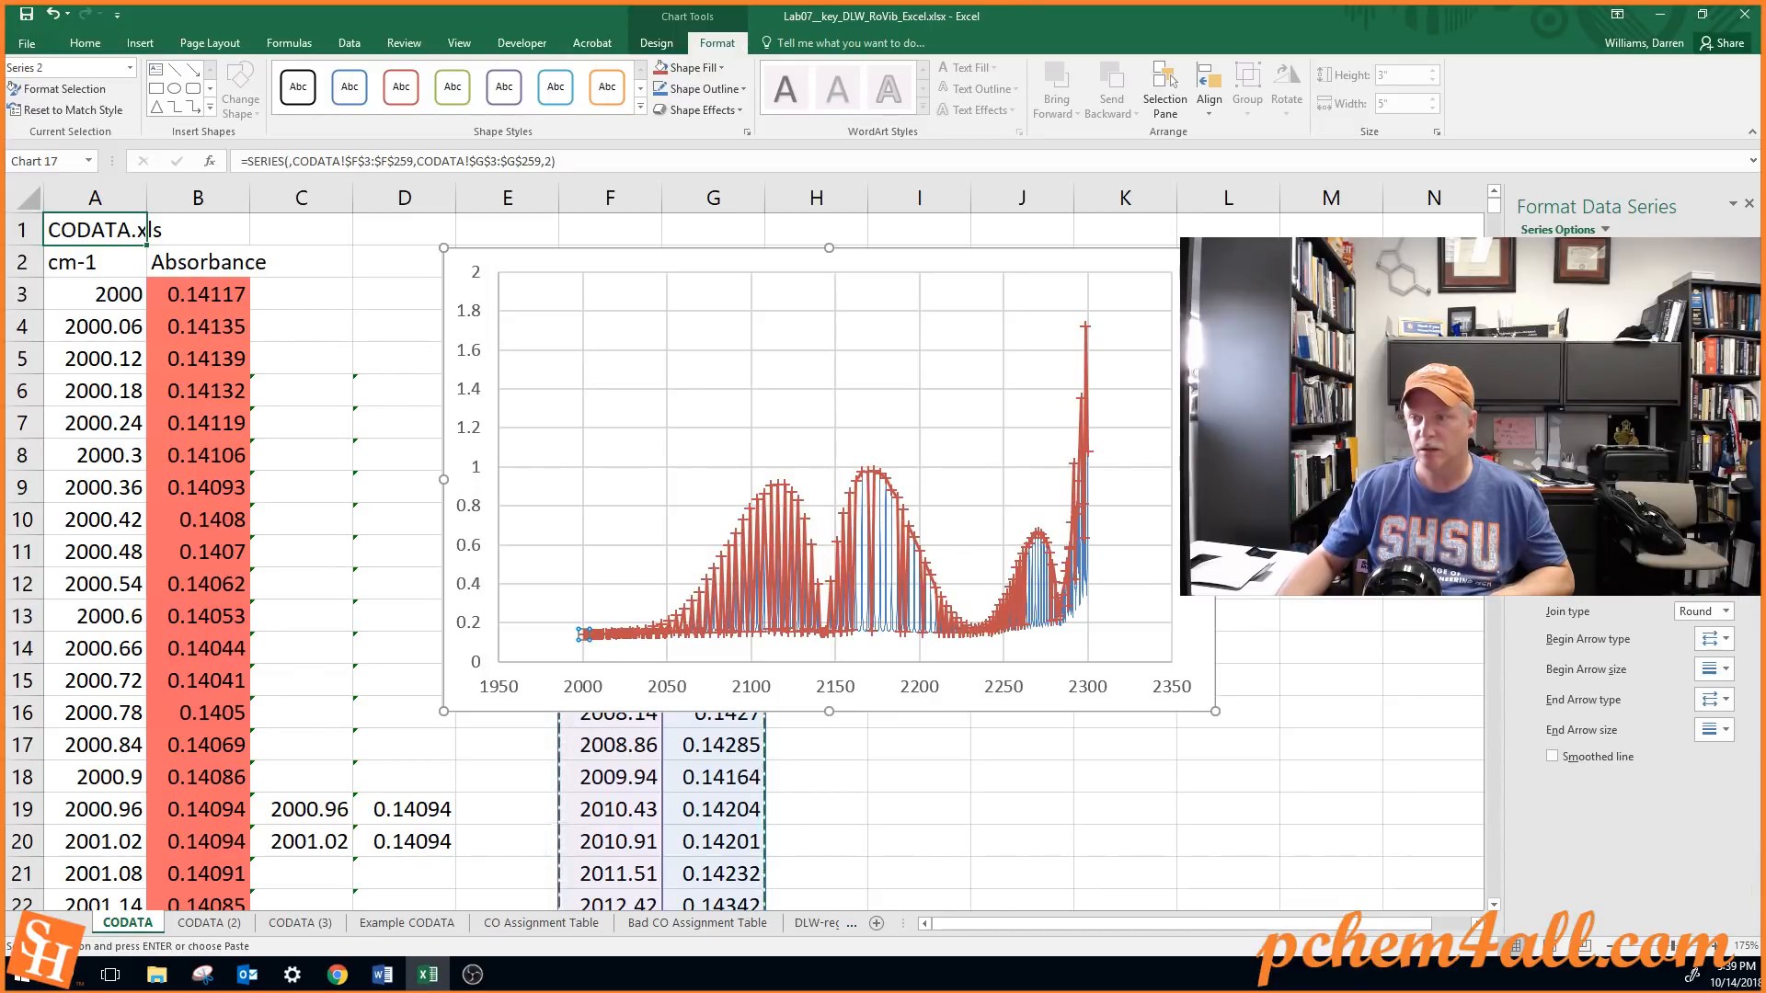
pyautogui.click(1565, 356)
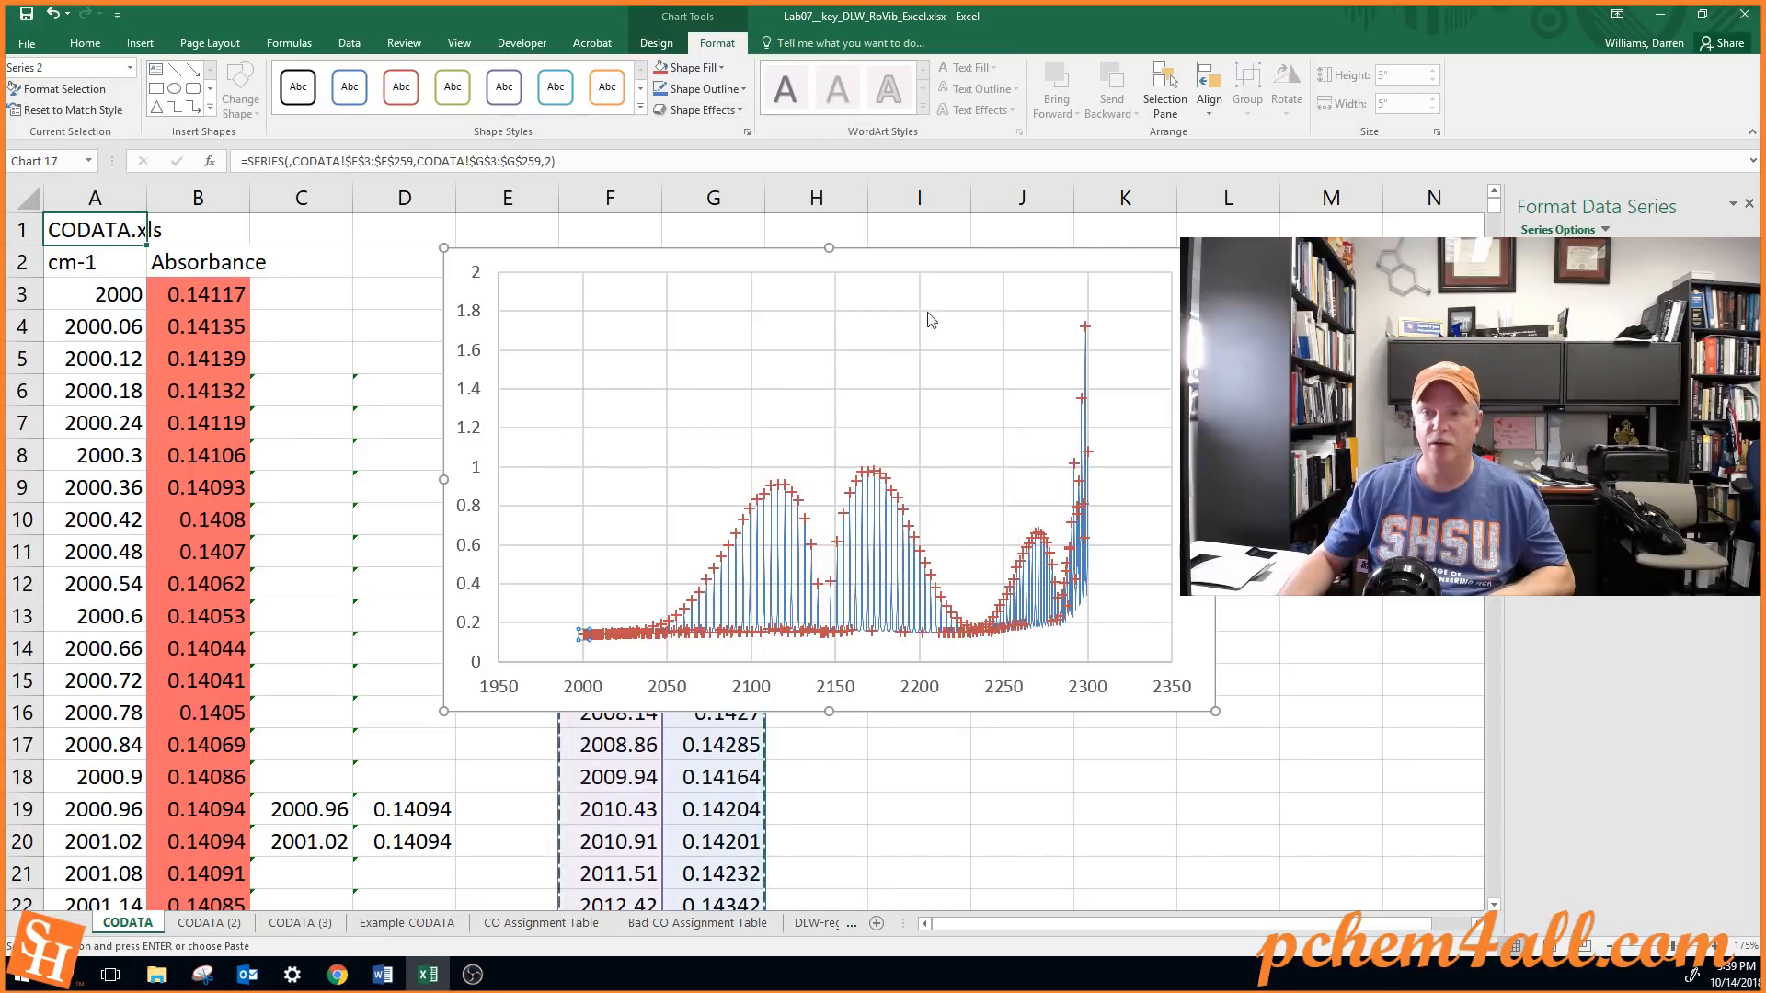
# Move the chart back beside column G so the peak list is uncovered, and select F3
pyautogui.moveTo(936, 265); pyautogui.dragTo(1268, 289)
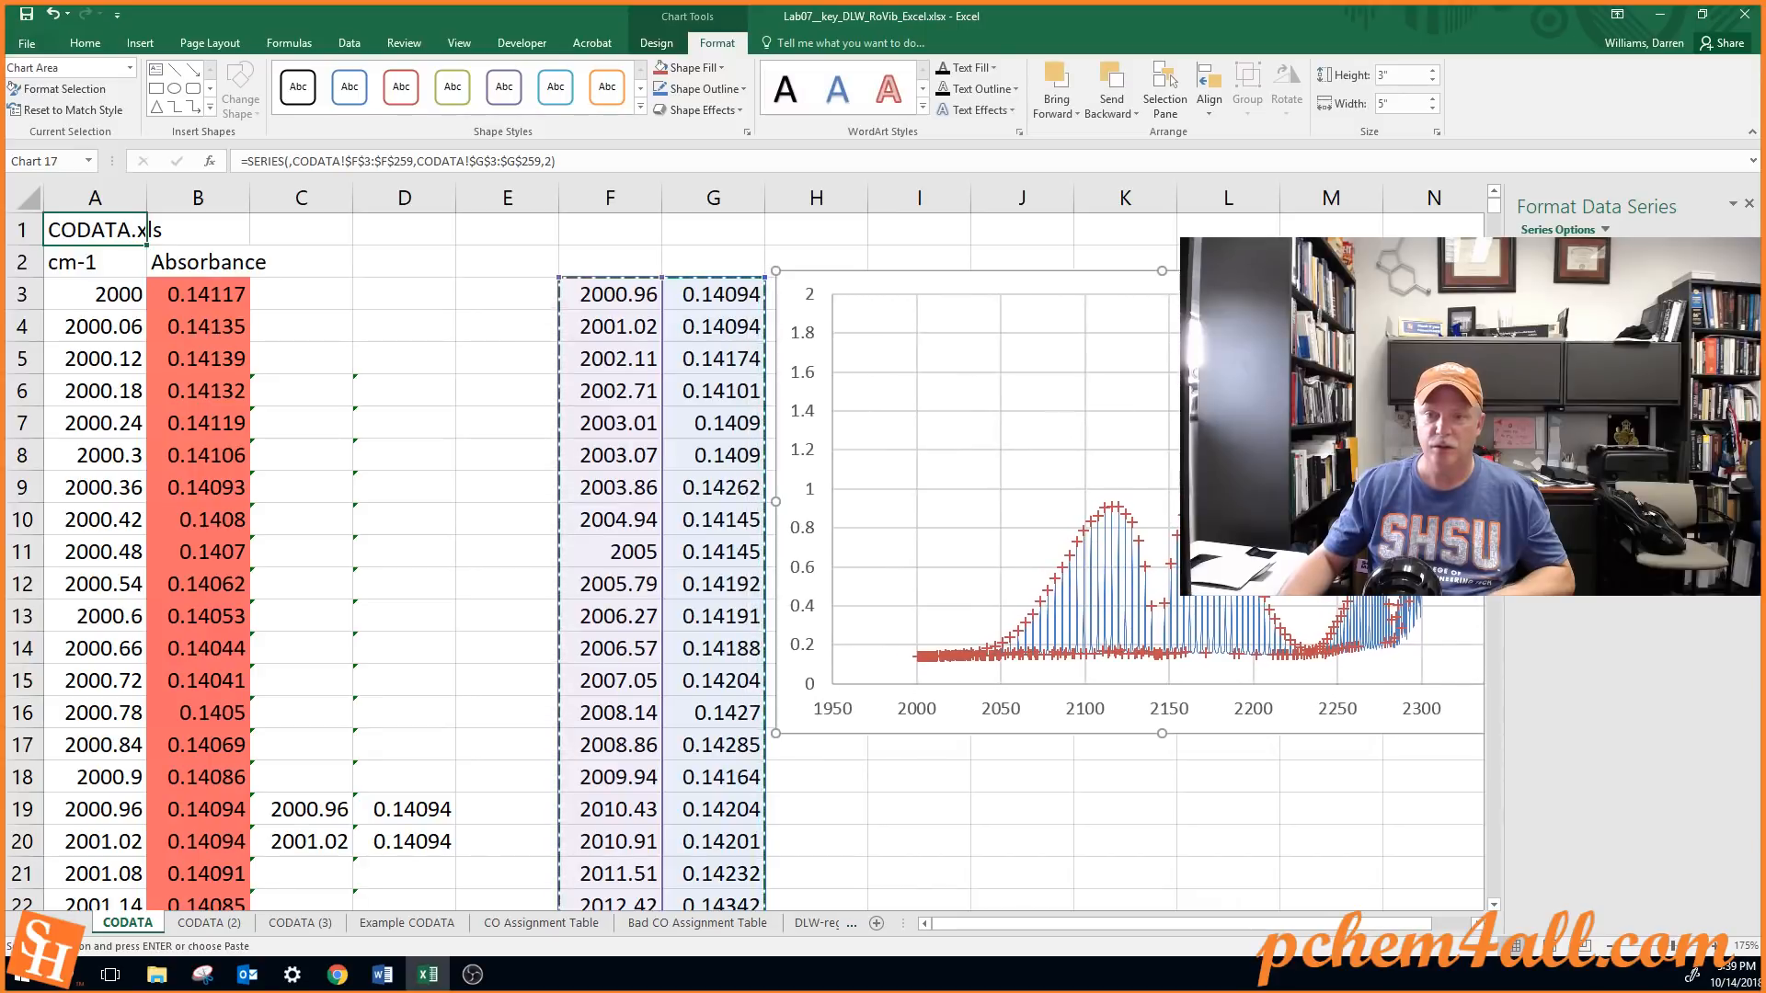
pyautogui.click(644, 296)
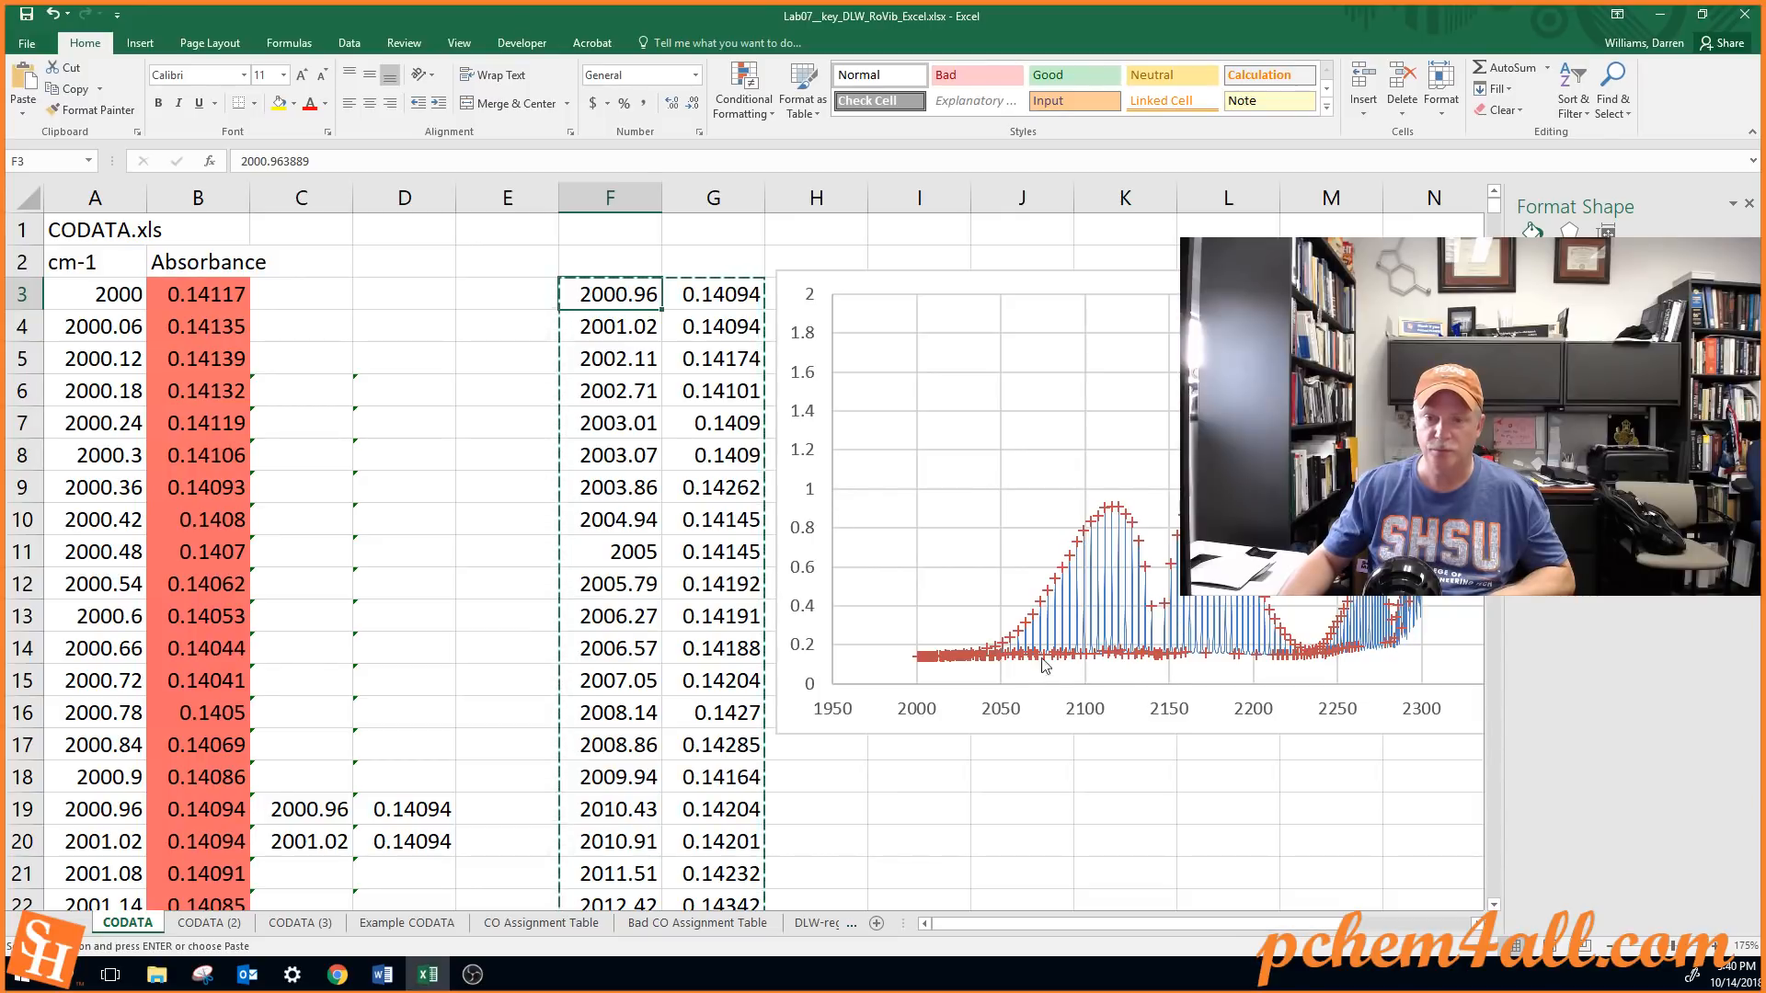
pyautogui.scroll(-1, 1057, 638)
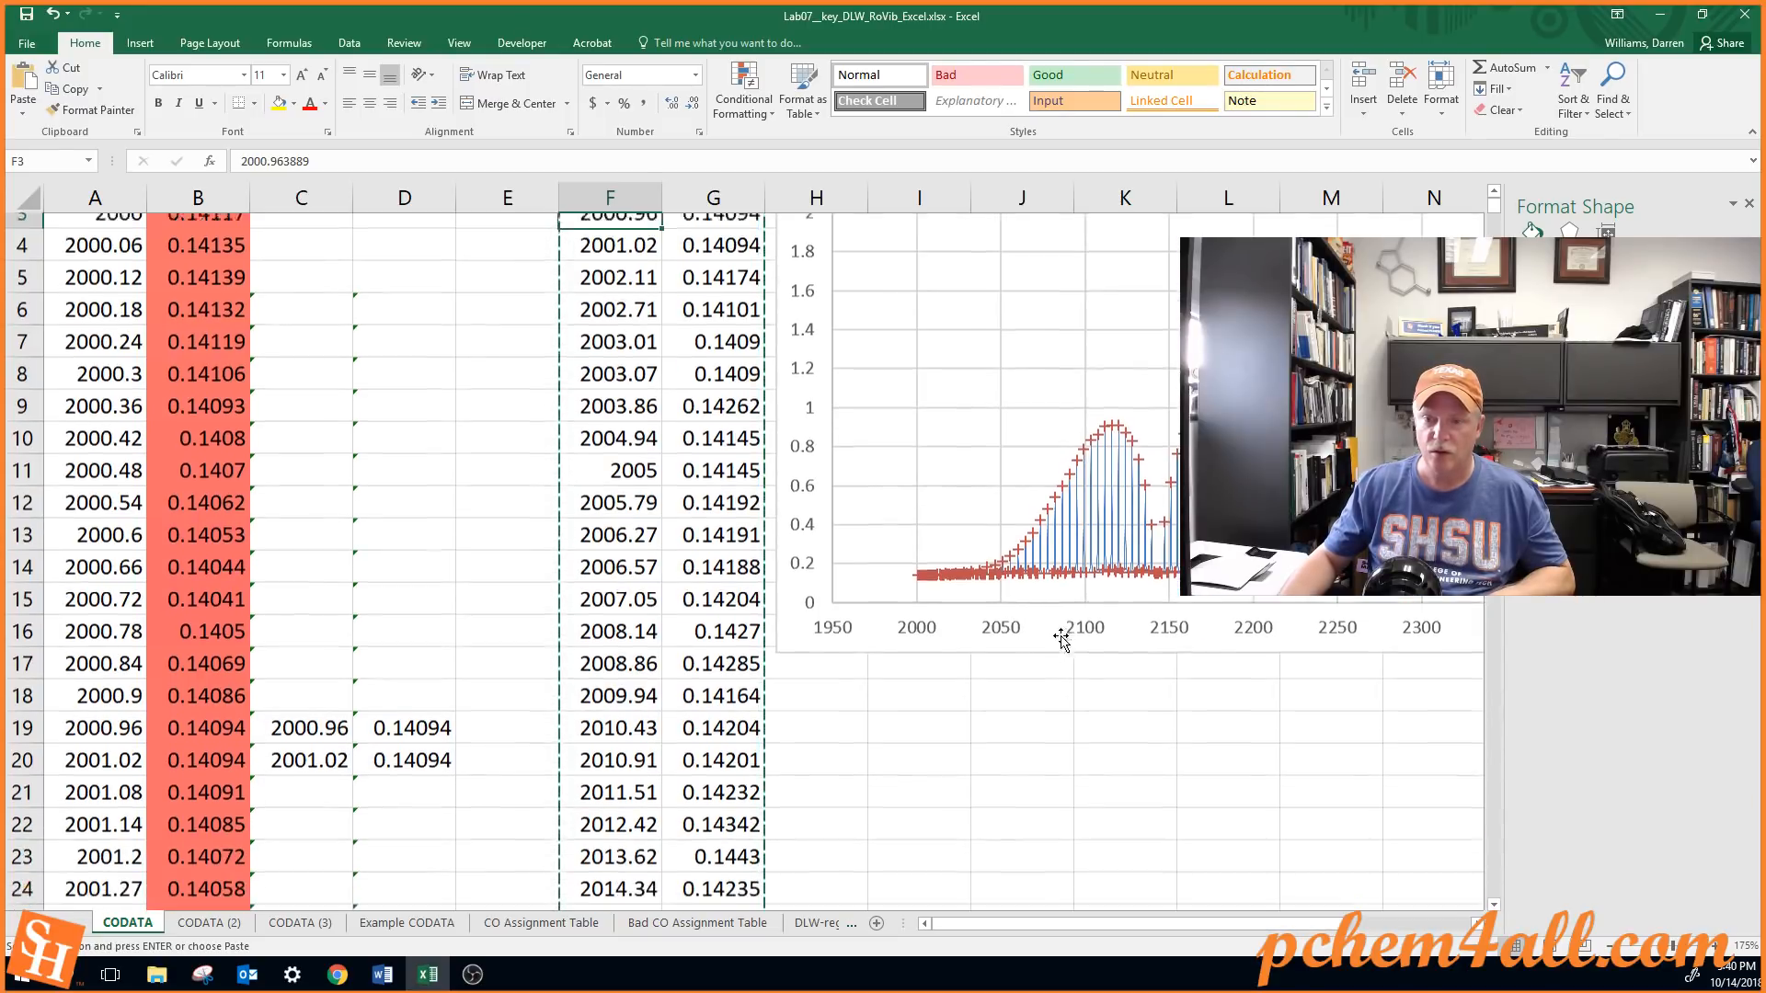
pyautogui.scroll(1, 961, 565)
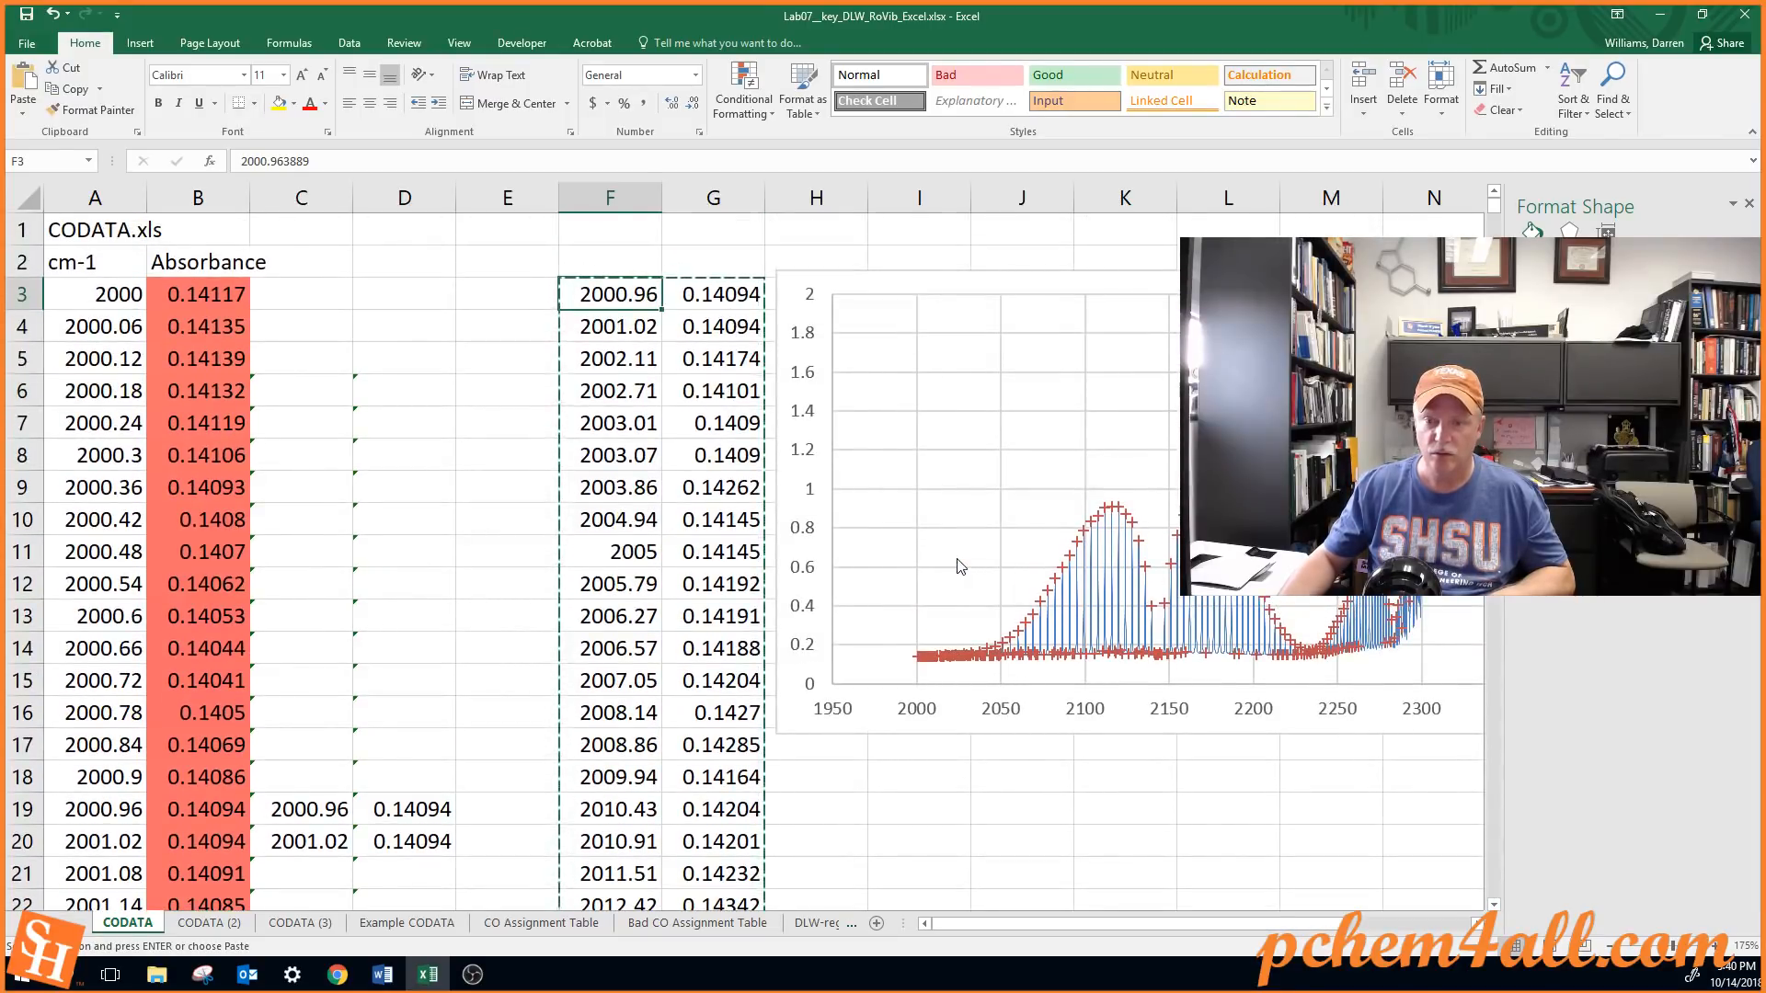
# Set the chart's horizontal axis minimum to 2000 and lower its maximum to enlarge the low-wavenumber region
pyautogui.click(973, 658)
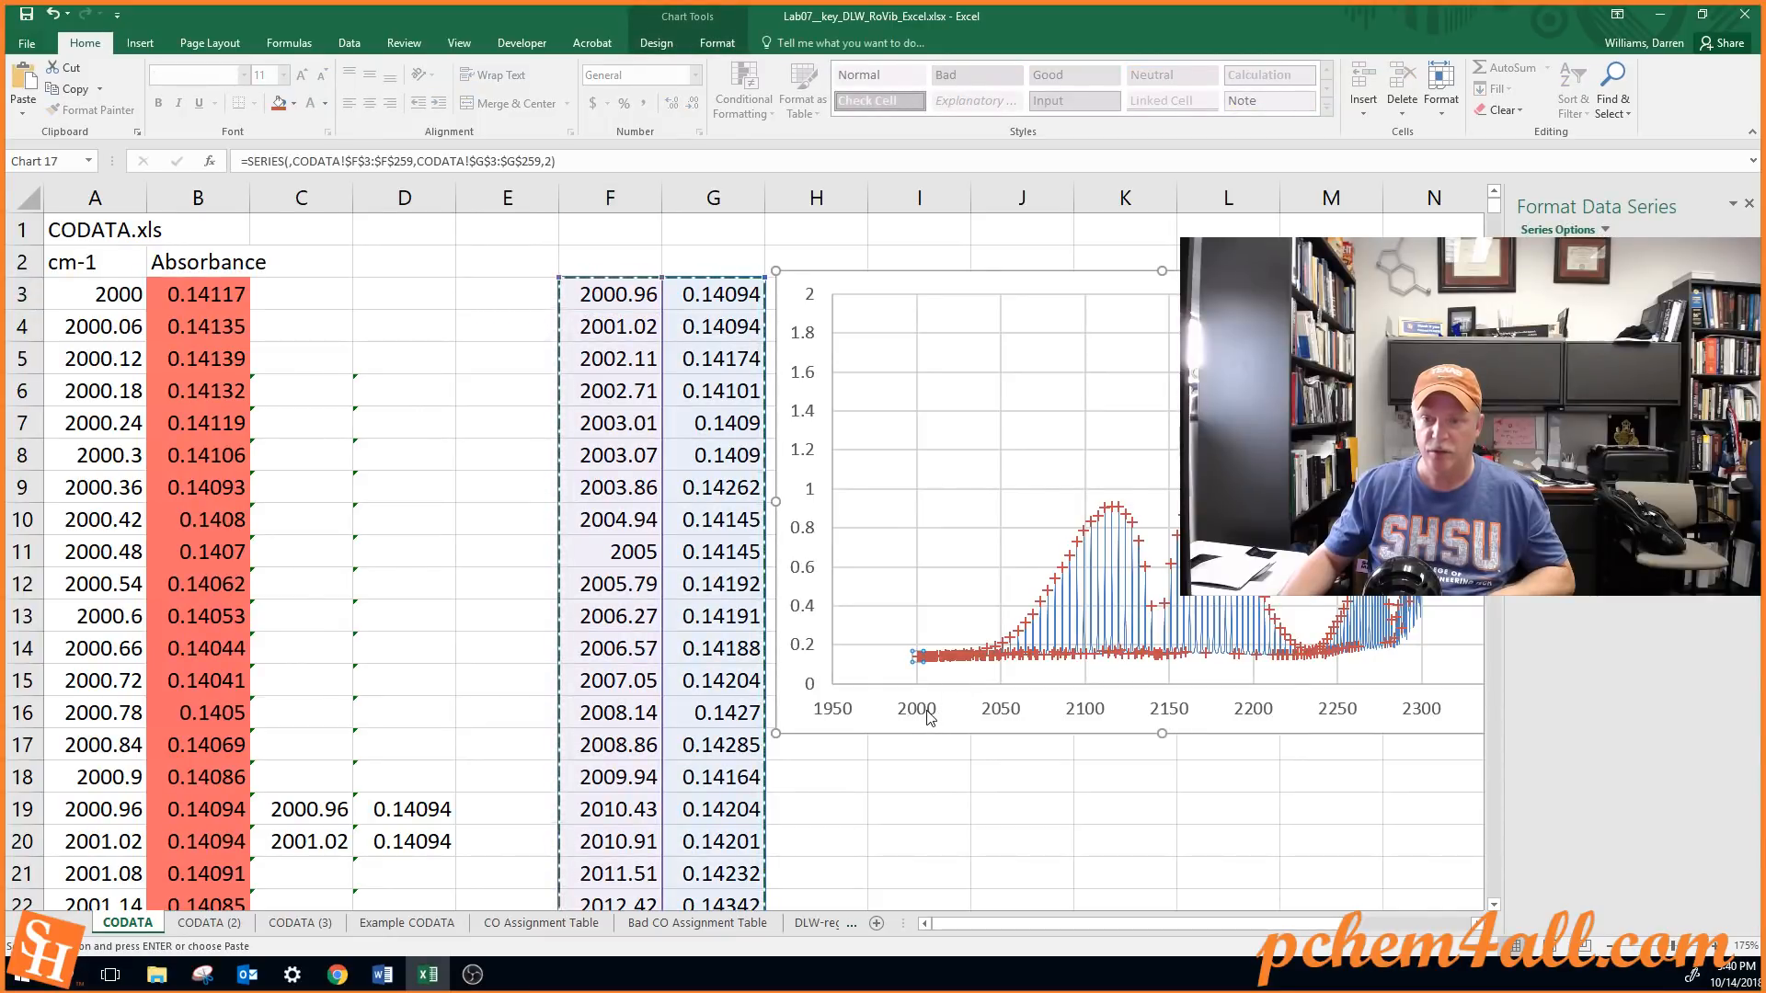
pyautogui.click(1009, 717)
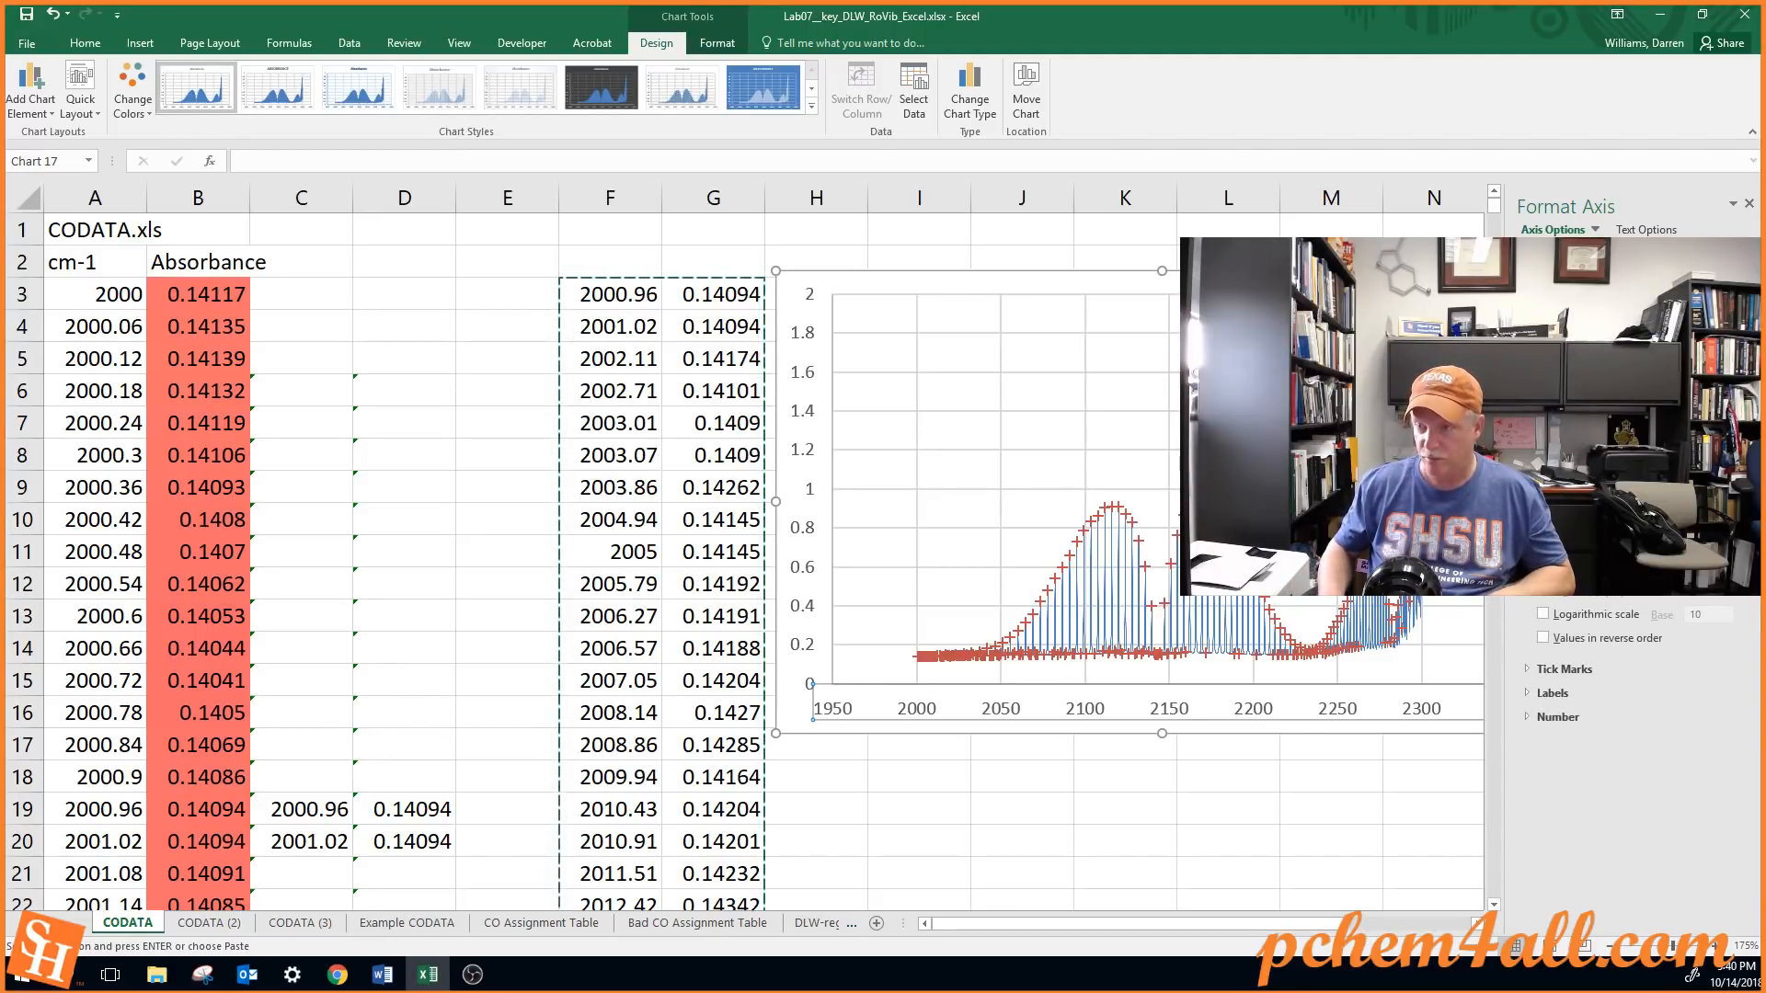
pyautogui.press('Return')
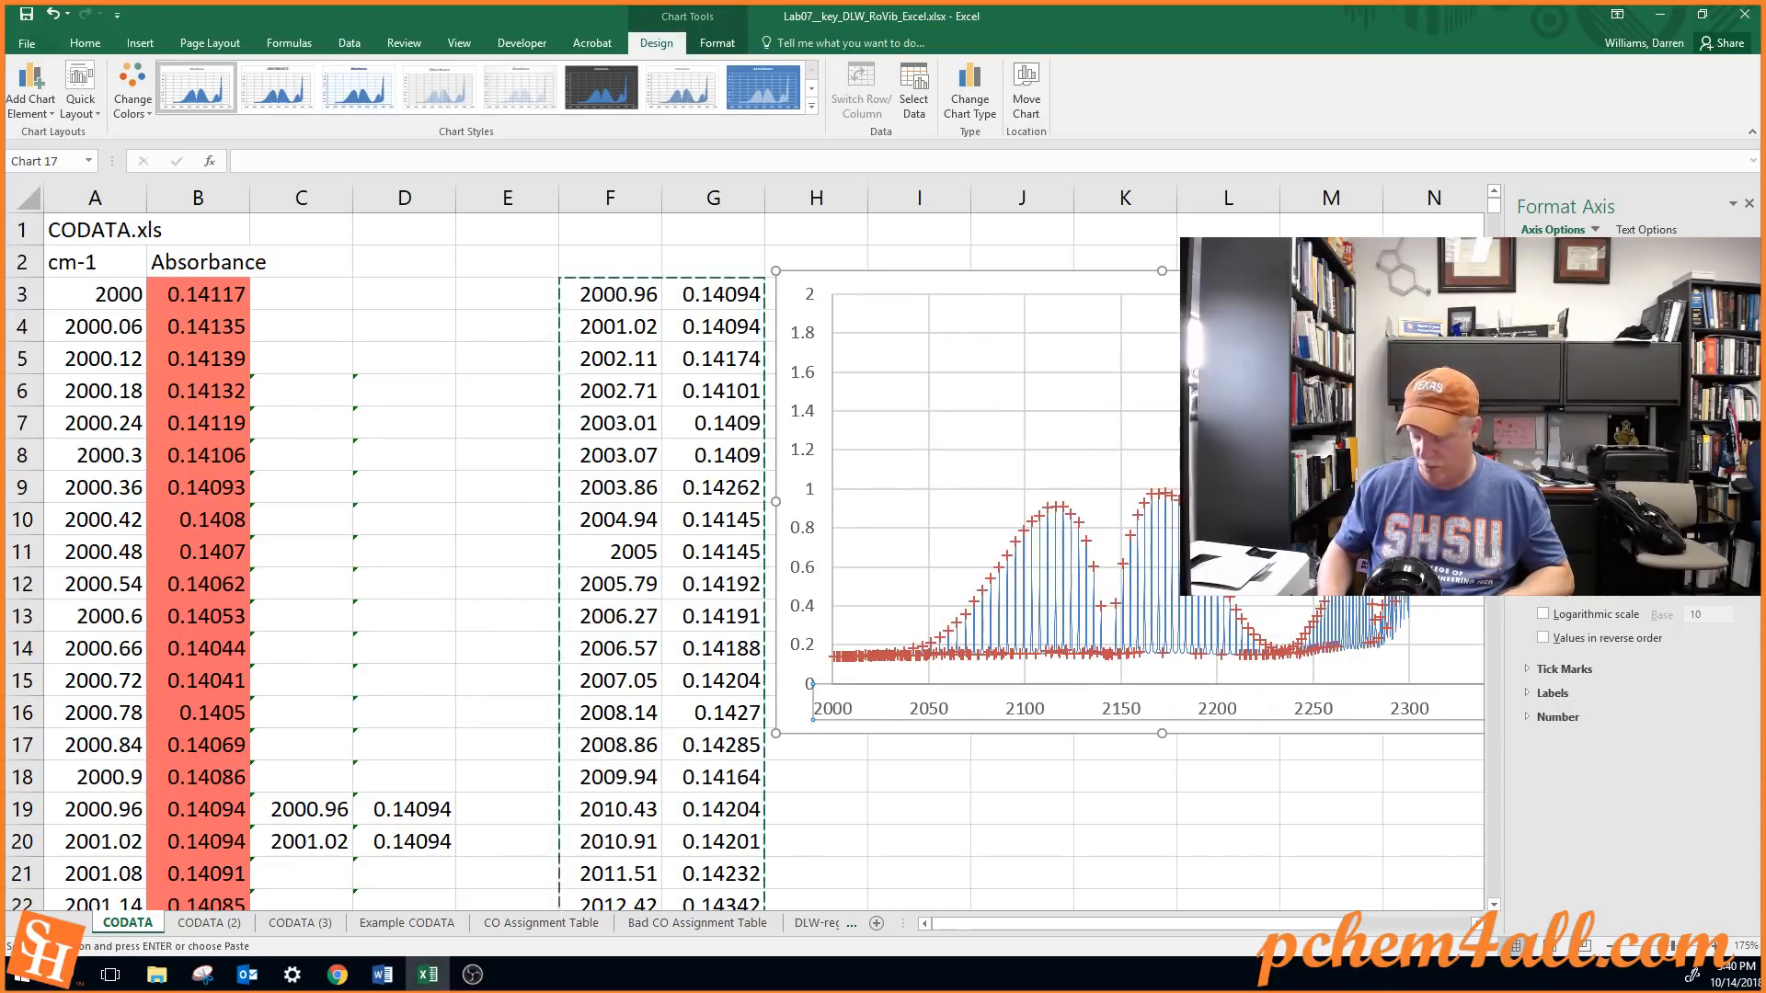
pyautogui.press('Return')
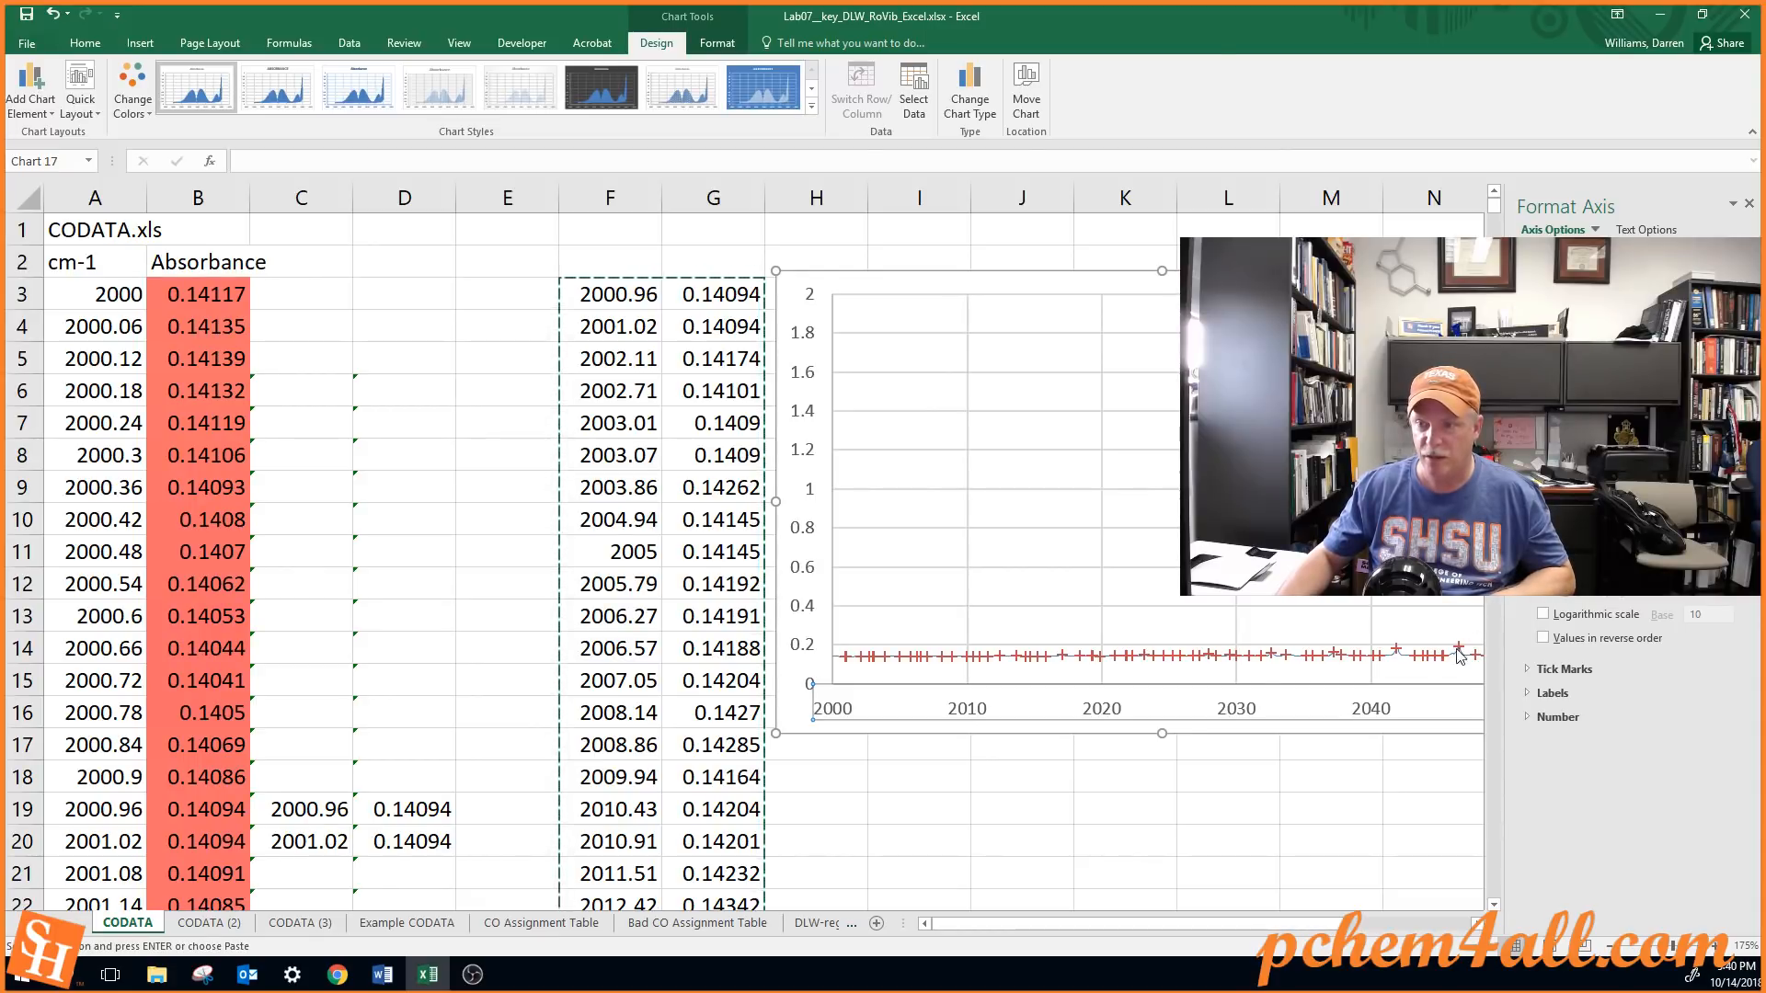
# Move the chart so its vertical axis is accessible and set that axis's maximum to 0.4
pyautogui.moveTo(1461, 657)
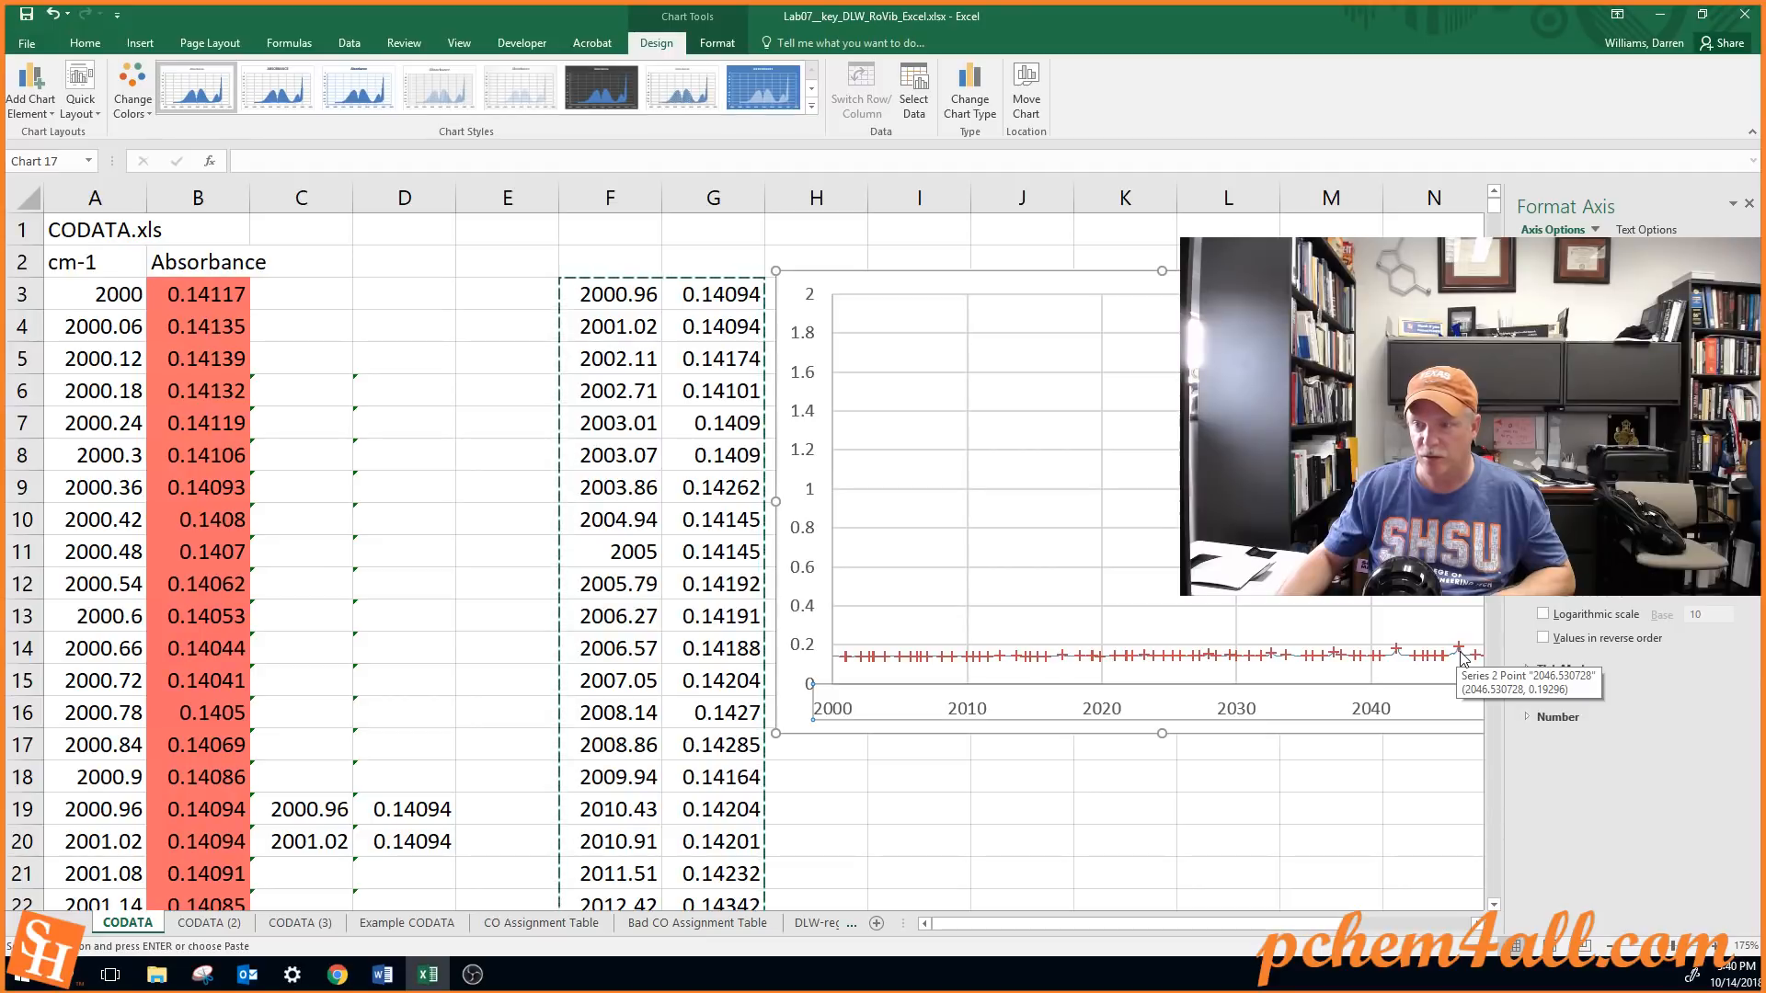
pyautogui.moveTo(1397, 655)
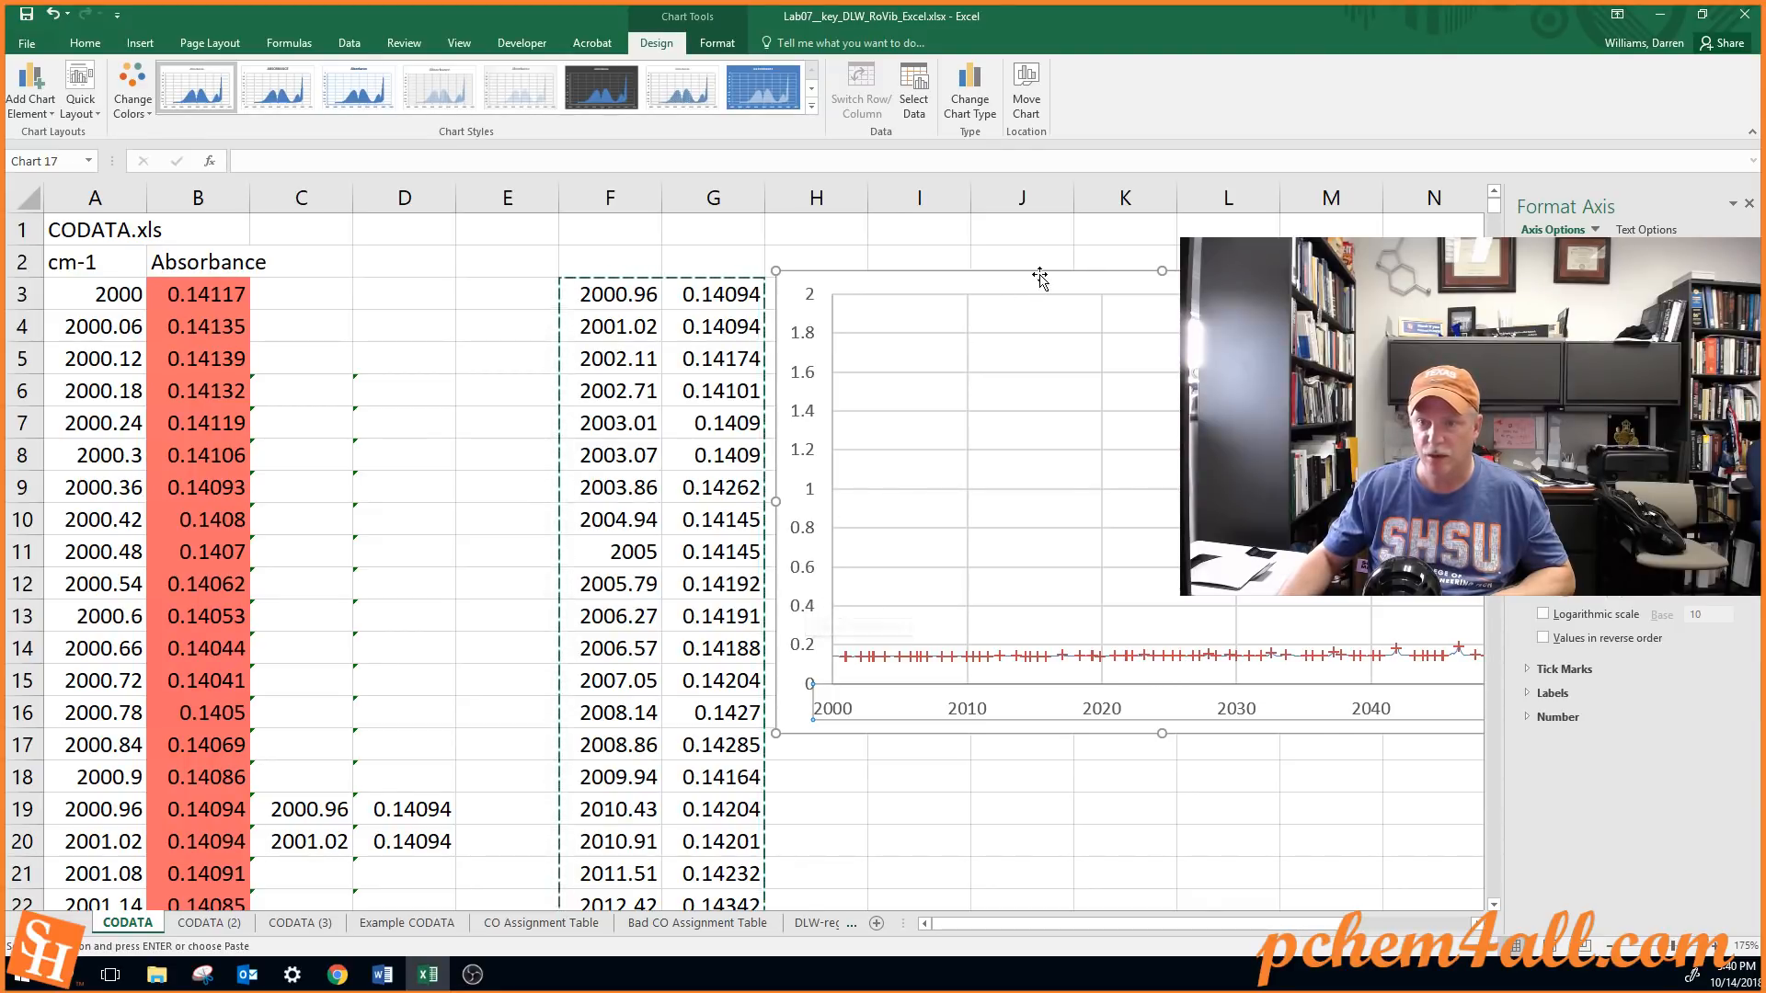
pyautogui.moveTo(1036, 276); pyautogui.dragTo(877, 298)
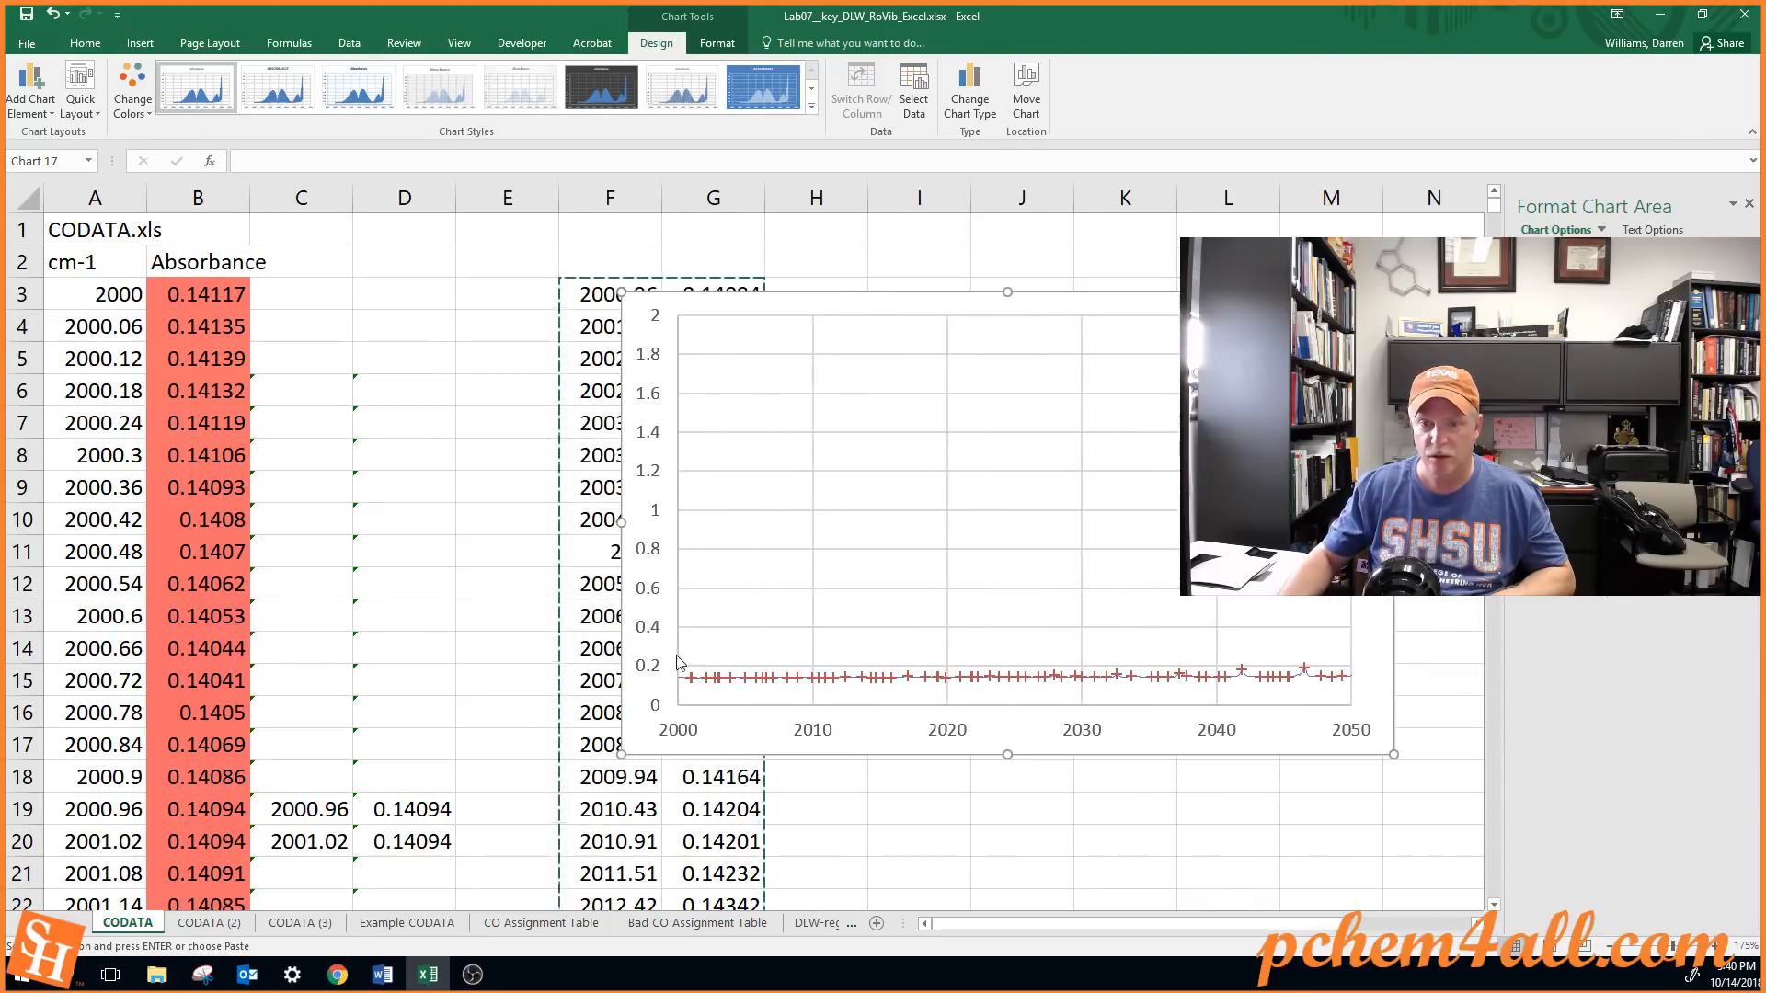
pyautogui.click(656, 630)
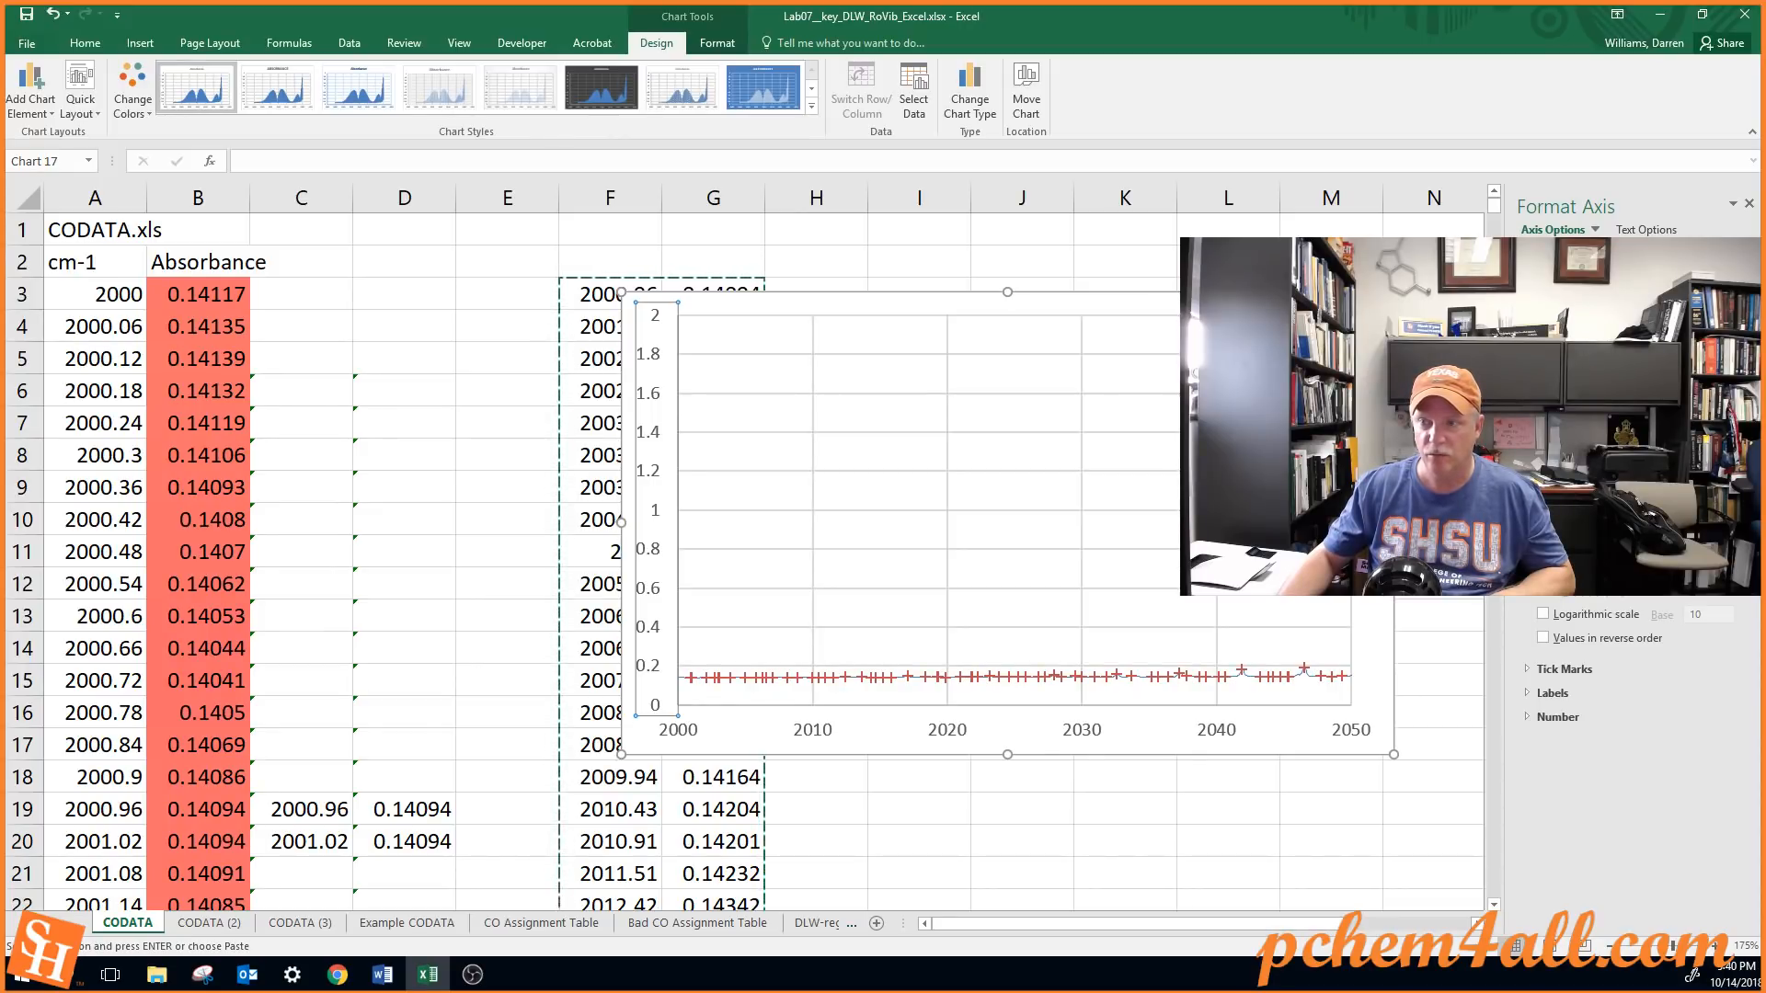
pyautogui.write('0.4')
pyautogui.press('Return')
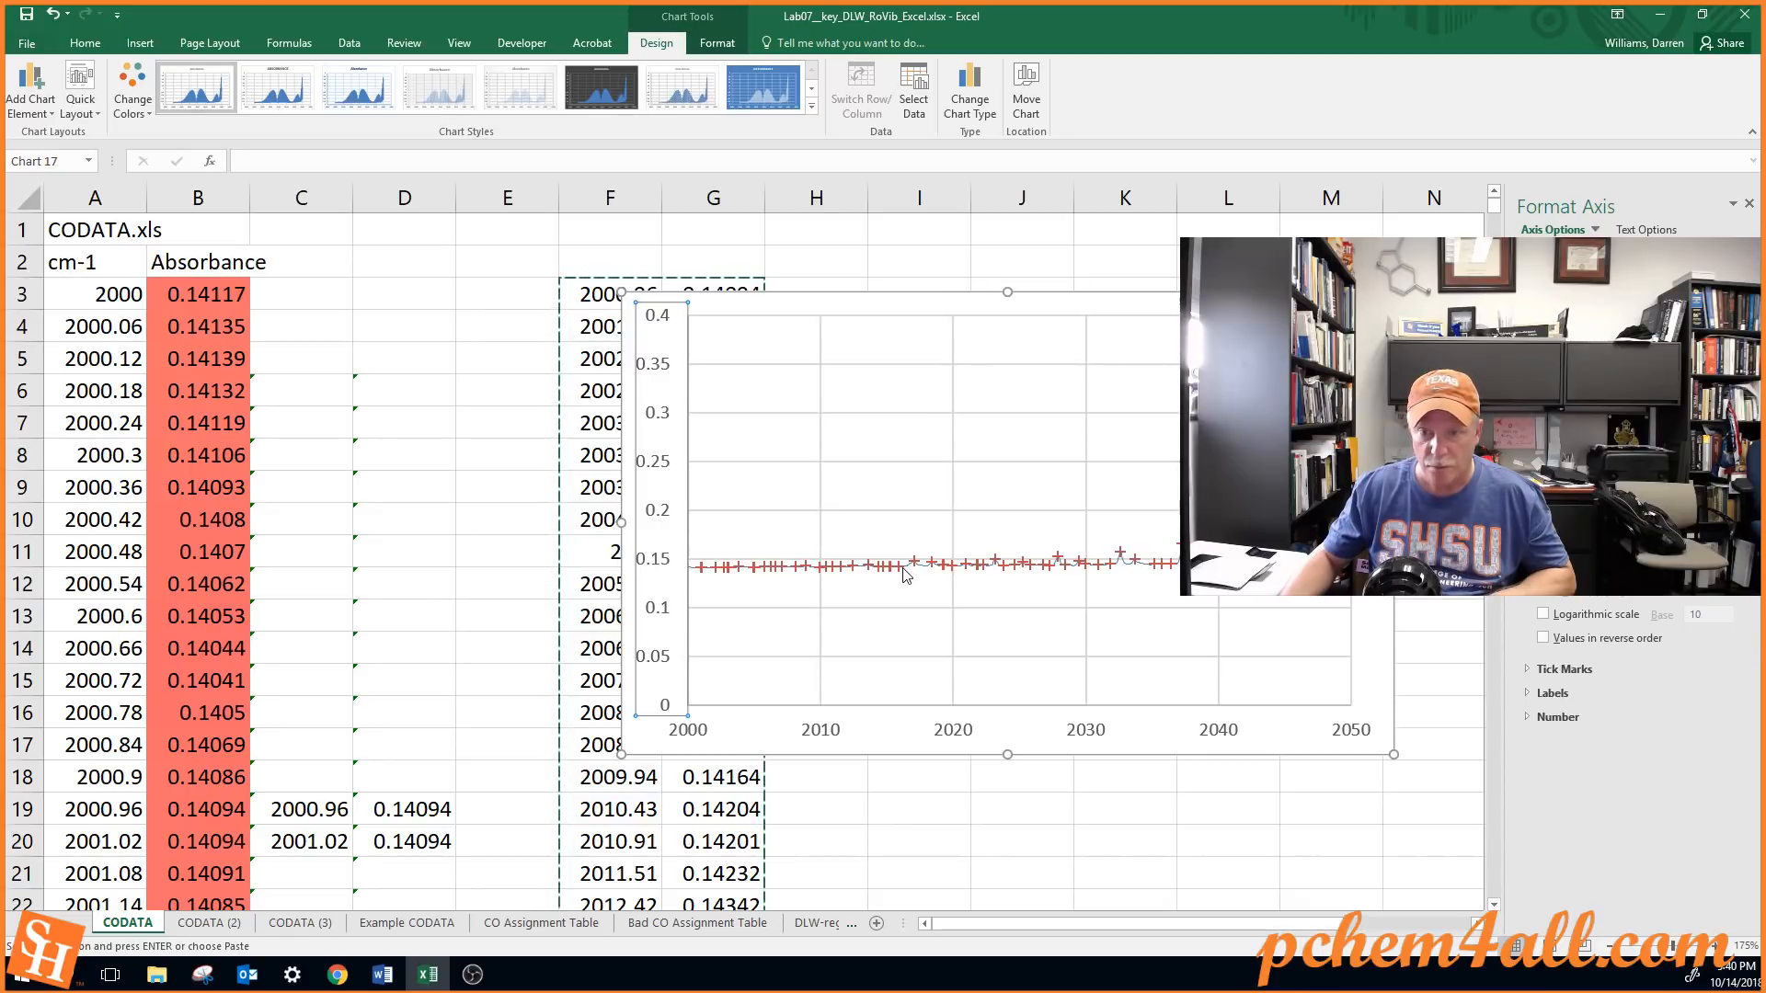
# Narrow the chart from its column F side so that the peak list in columns F and G is uncovered
pyautogui.click(627, 439)
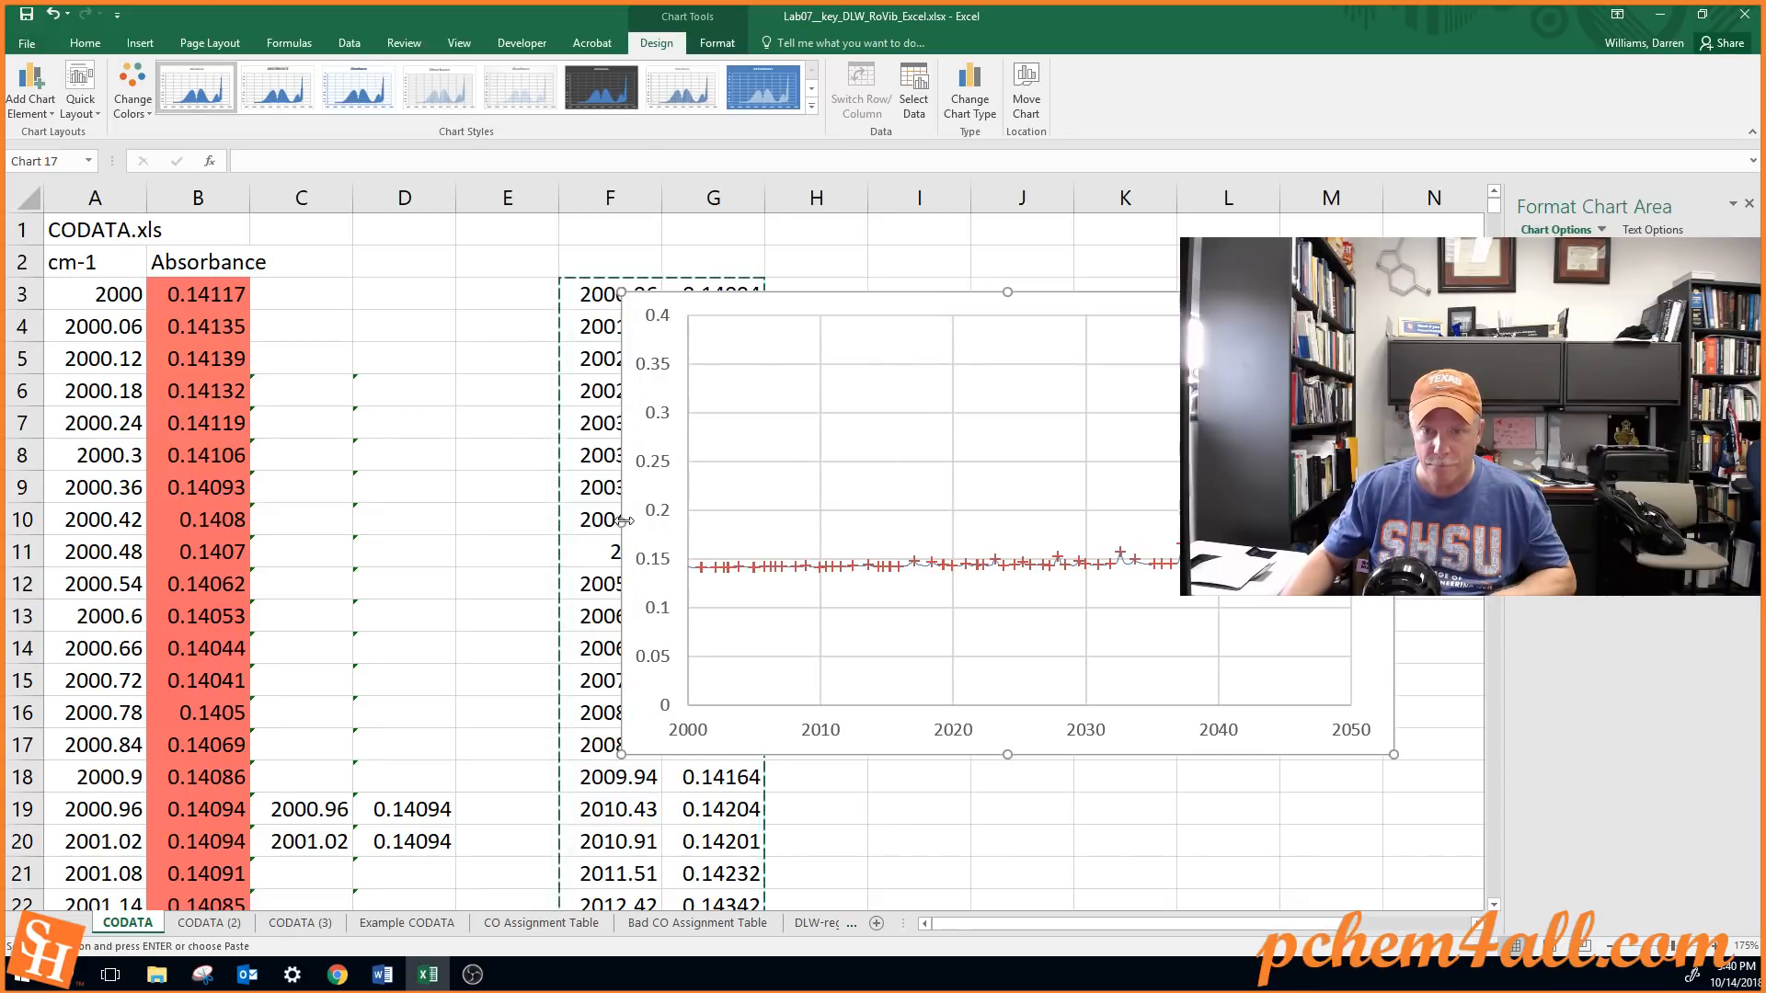
pyautogui.moveTo(705, 520); pyautogui.dragTo(861, 520)
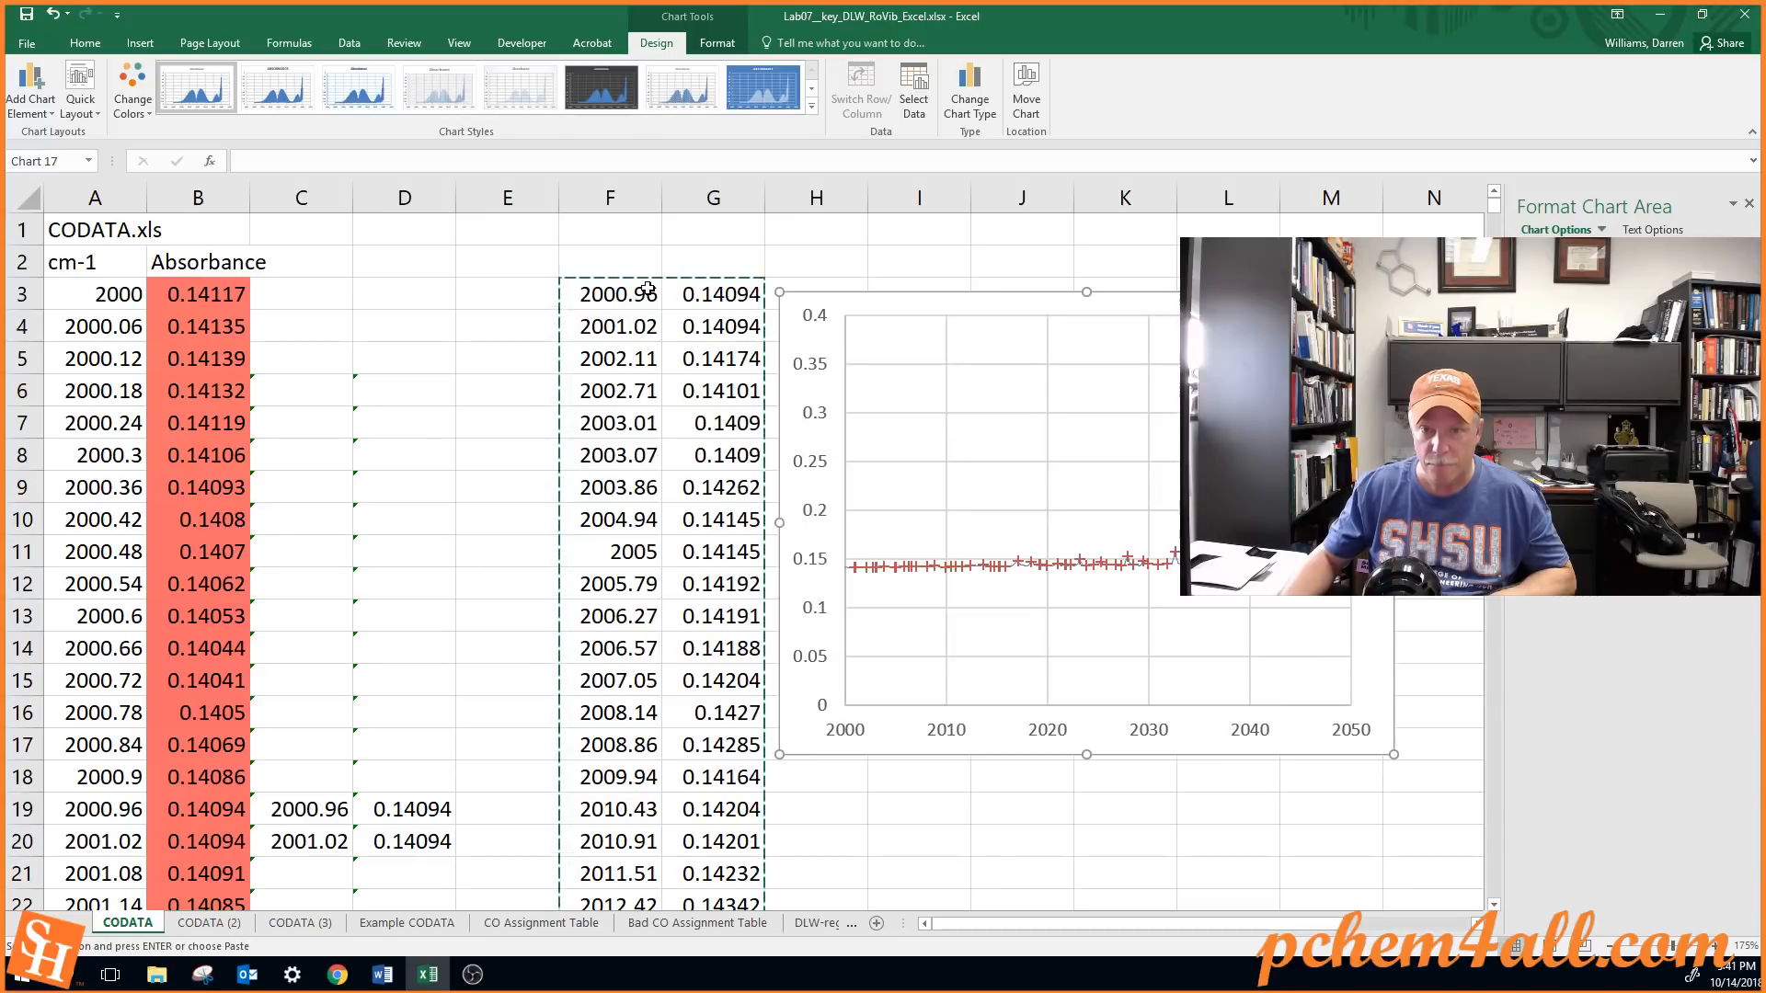
pyautogui.moveTo(647, 289); pyautogui.dragTo(685, 296)
# Clear the absorbance values in cells G3 through G8, one at a time, to remove those false peaks from the chart
pyautogui.click(682, 297)
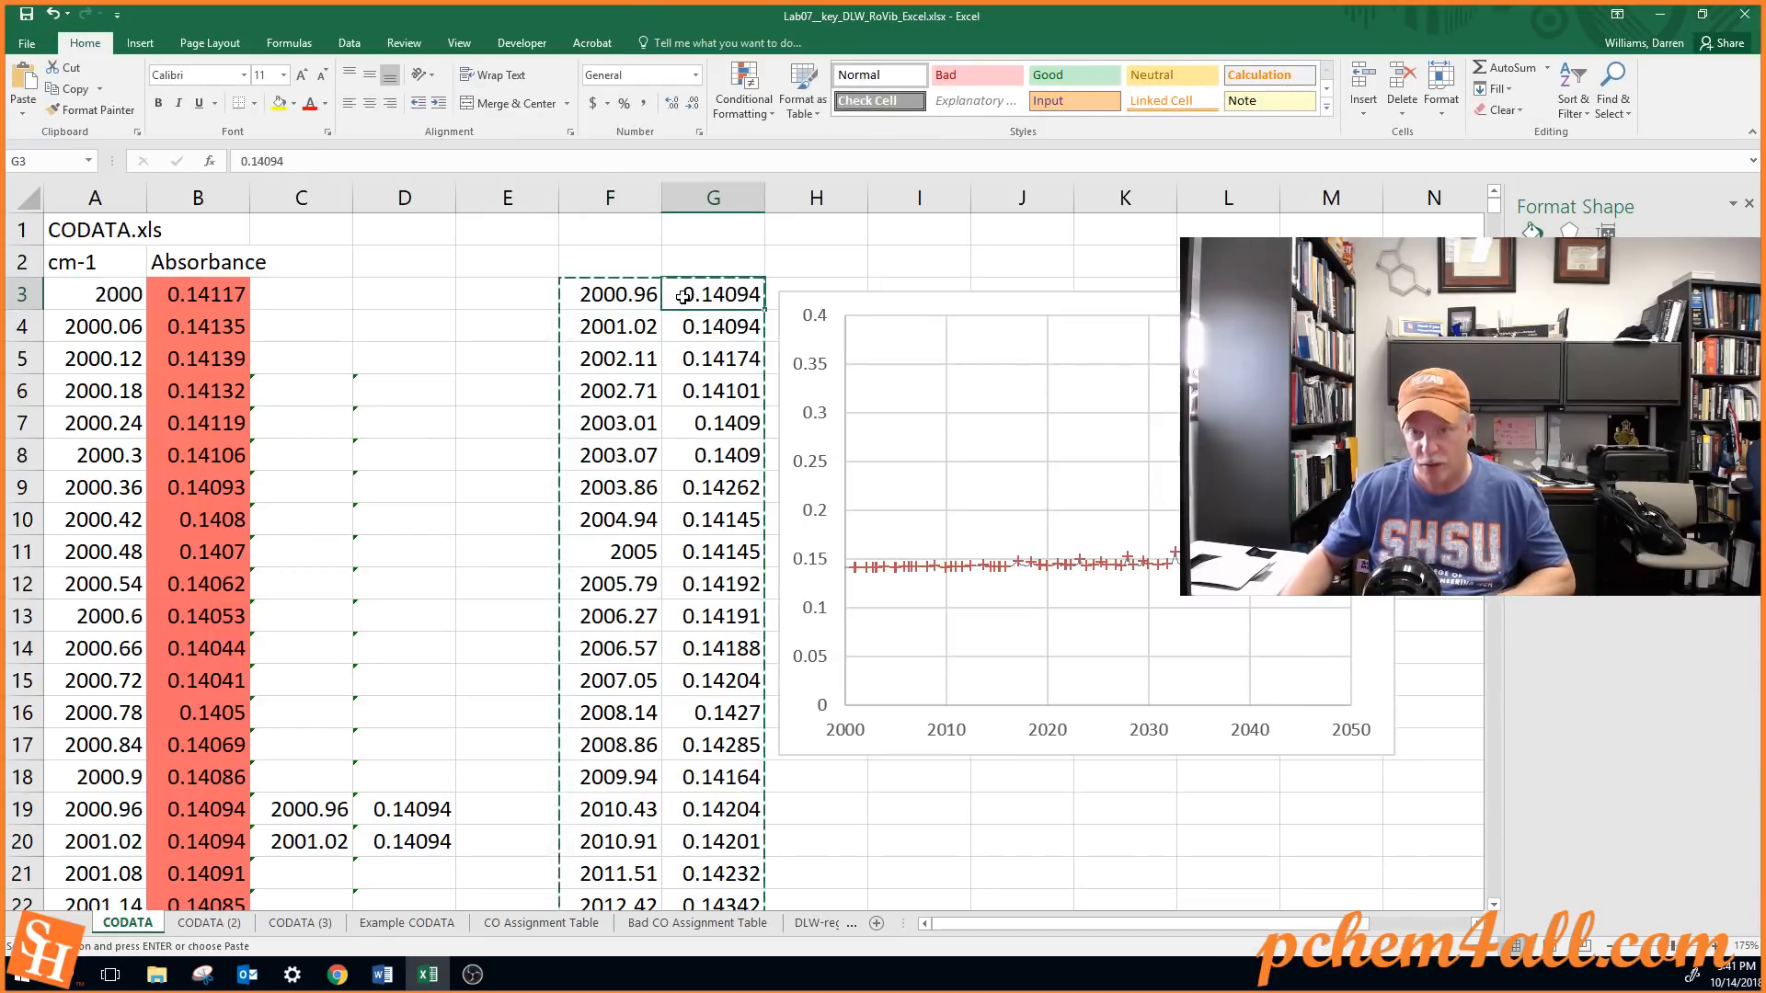
pyautogui.press('Delete')
pyautogui.press('Down')
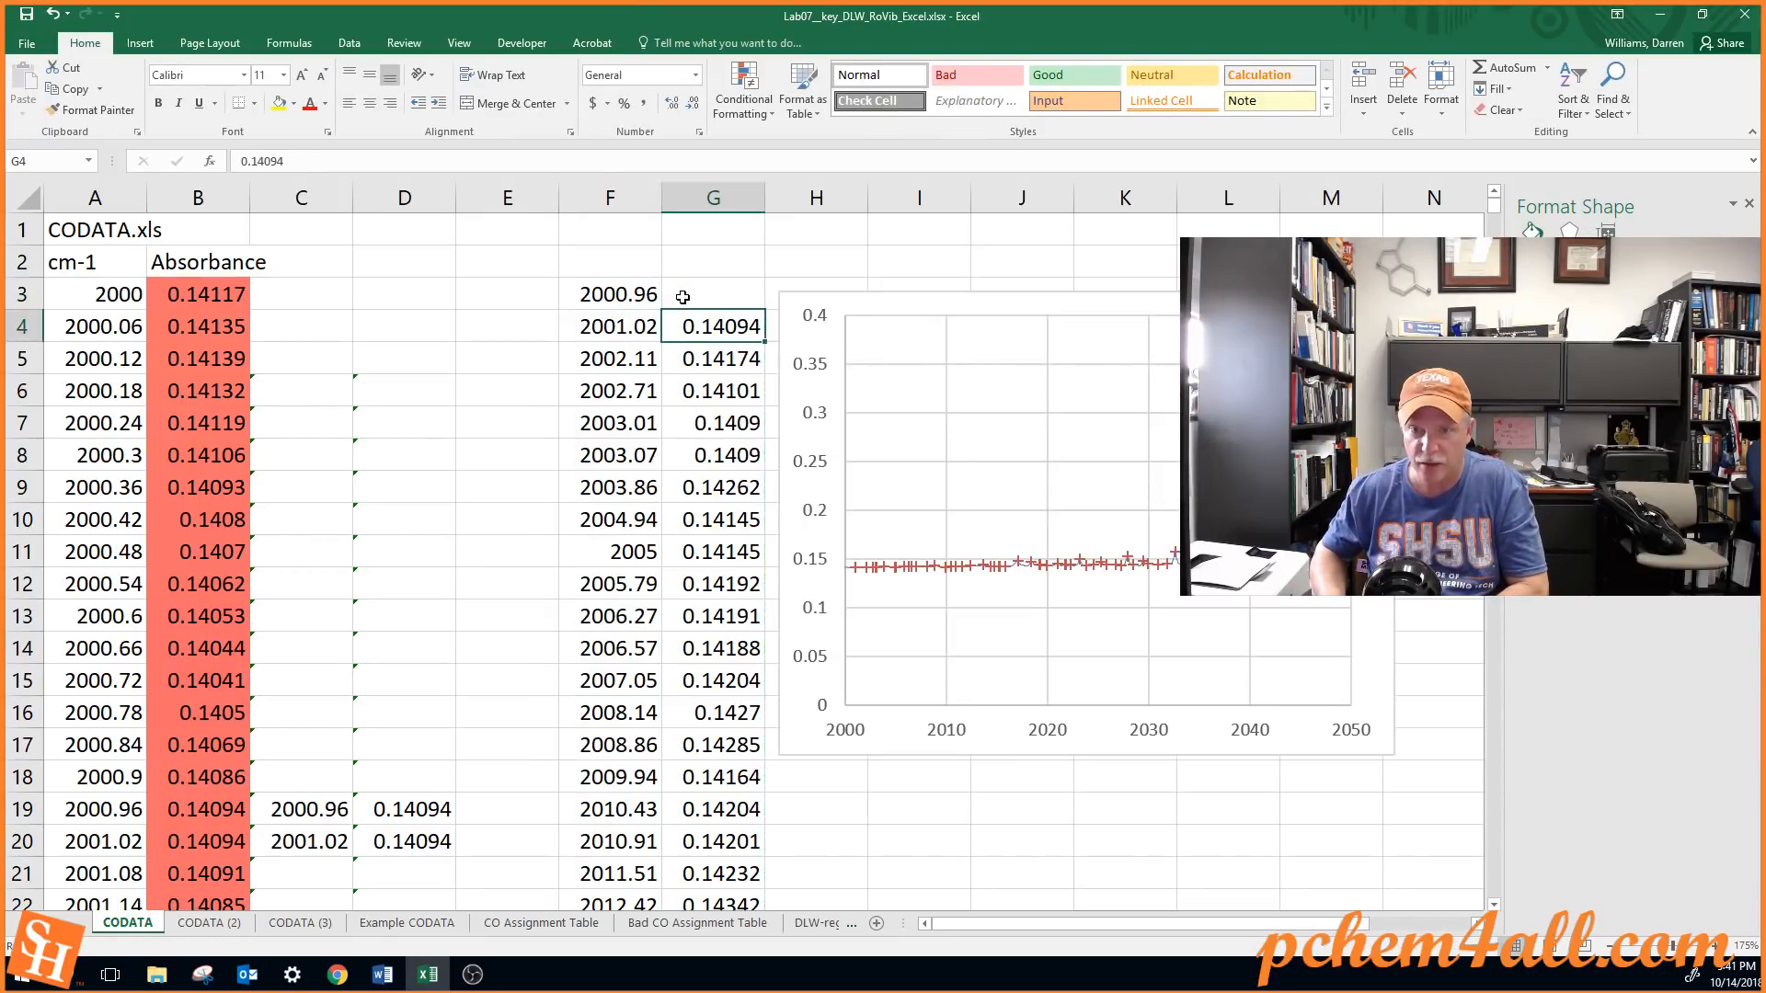
pyautogui.press('Delete')
pyautogui.press('Down')
pyautogui.press('Delete')
pyautogui.press('Down')
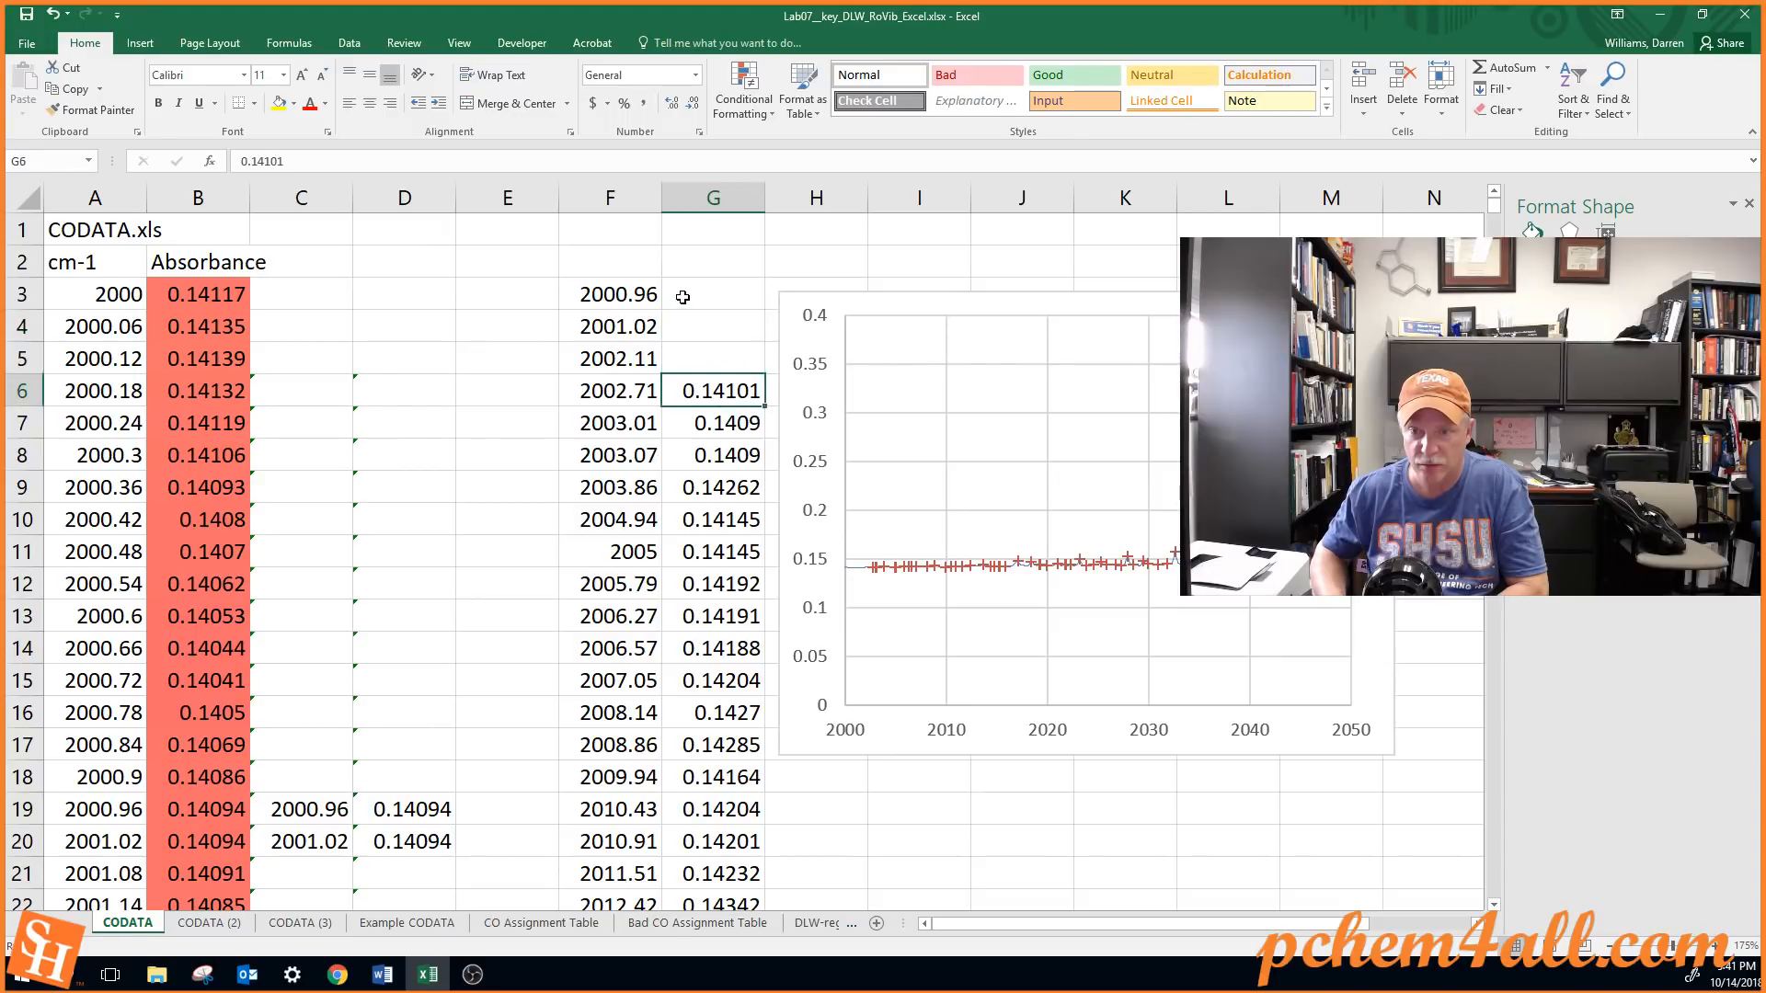
pyautogui.press('Delete')
pyautogui.press('Down')
pyautogui.press('Delete')
pyautogui.press('Down')
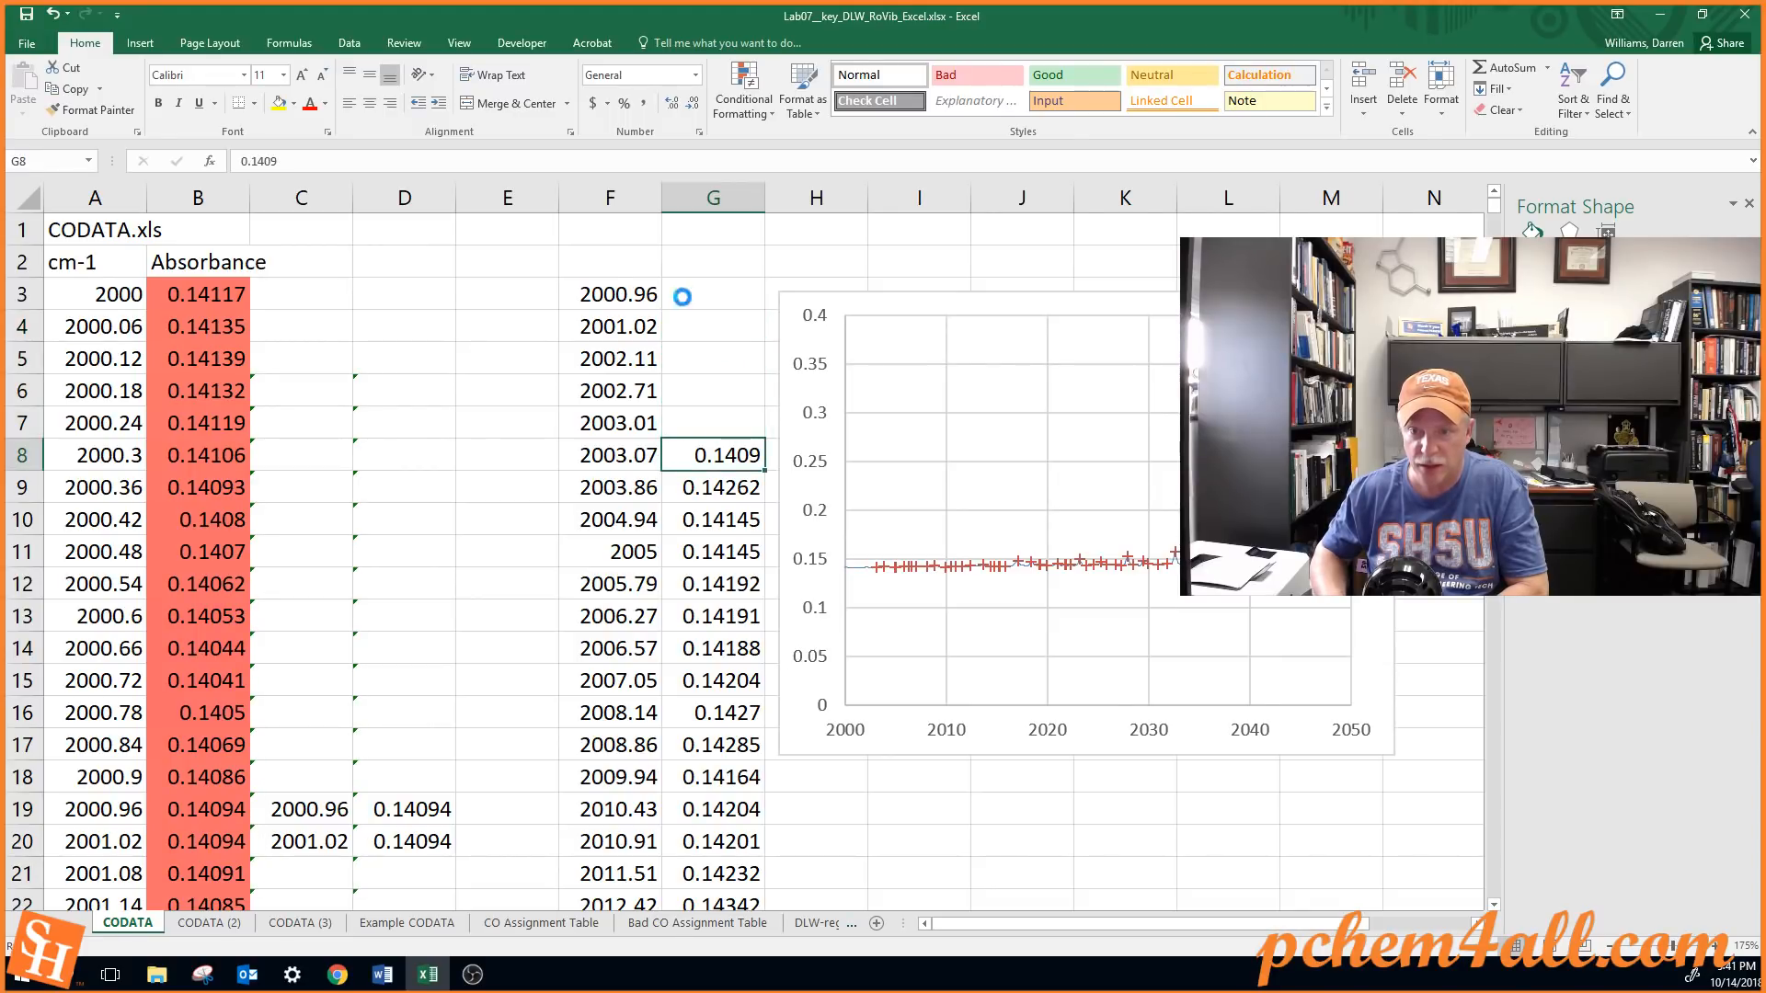
pyautogui.press('Delete')
pyautogui.press('Down')
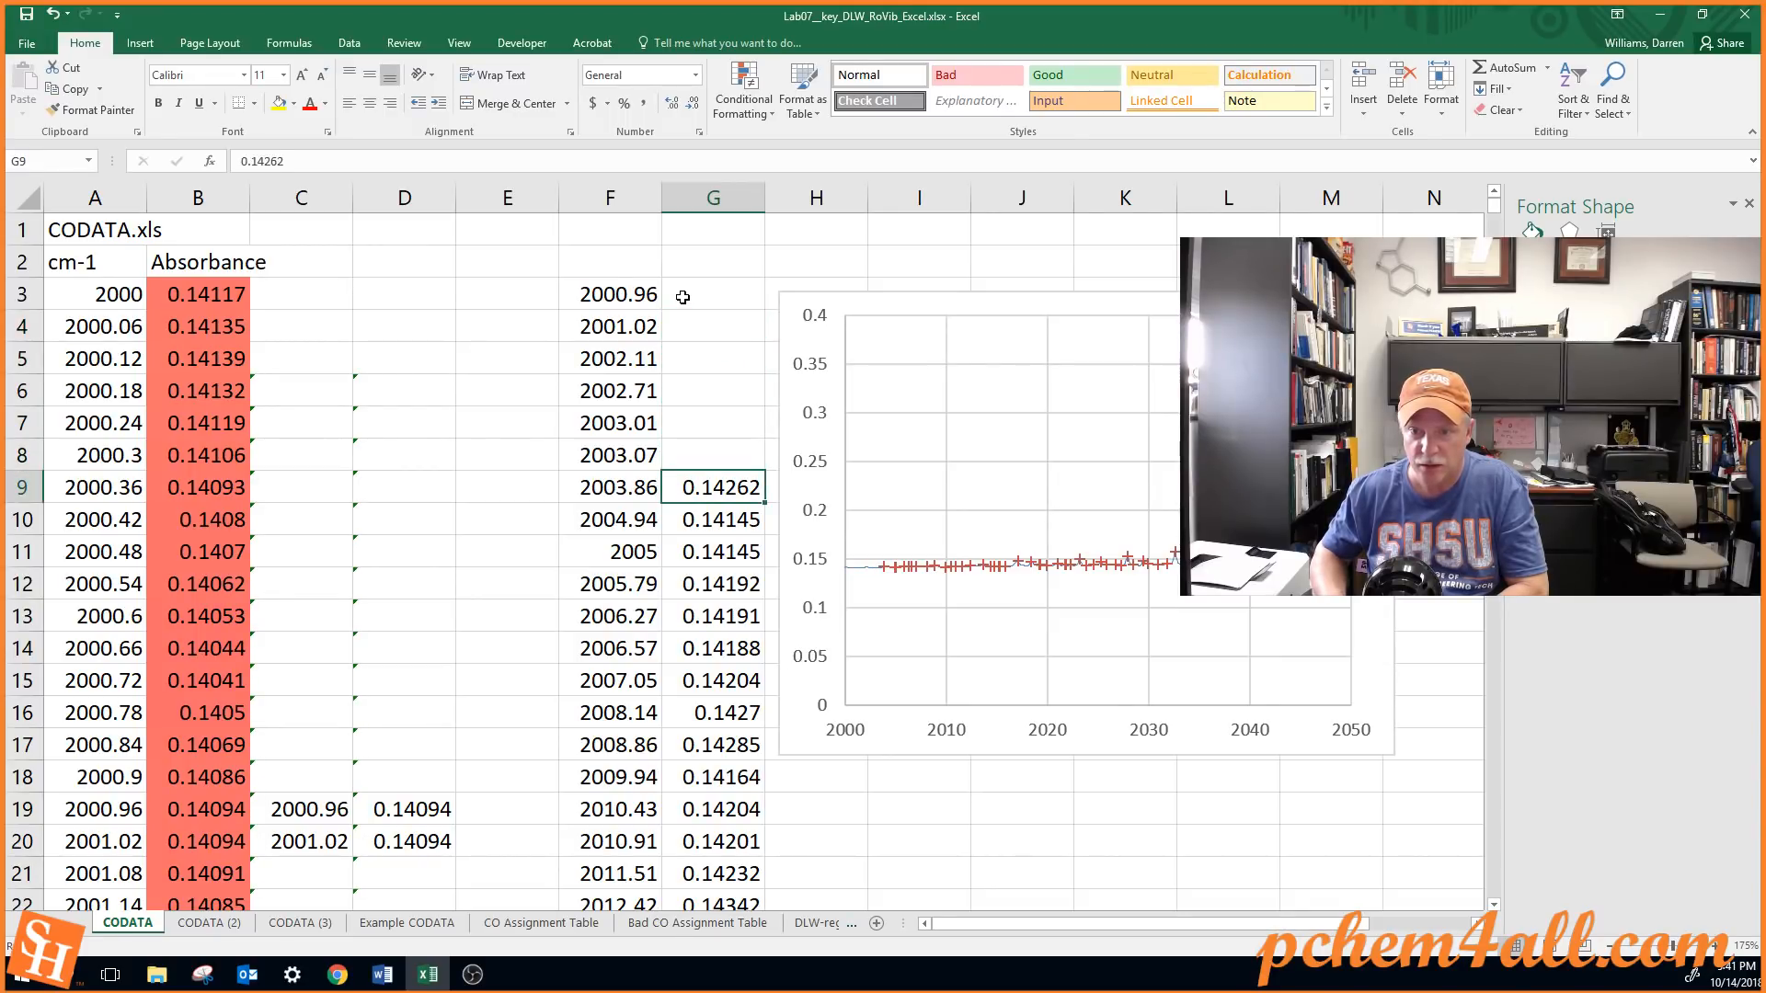
# Try clearing the absorbance value in G9 and undo the deletion
pyautogui.press('Delete')
pyautogui.press('Down')
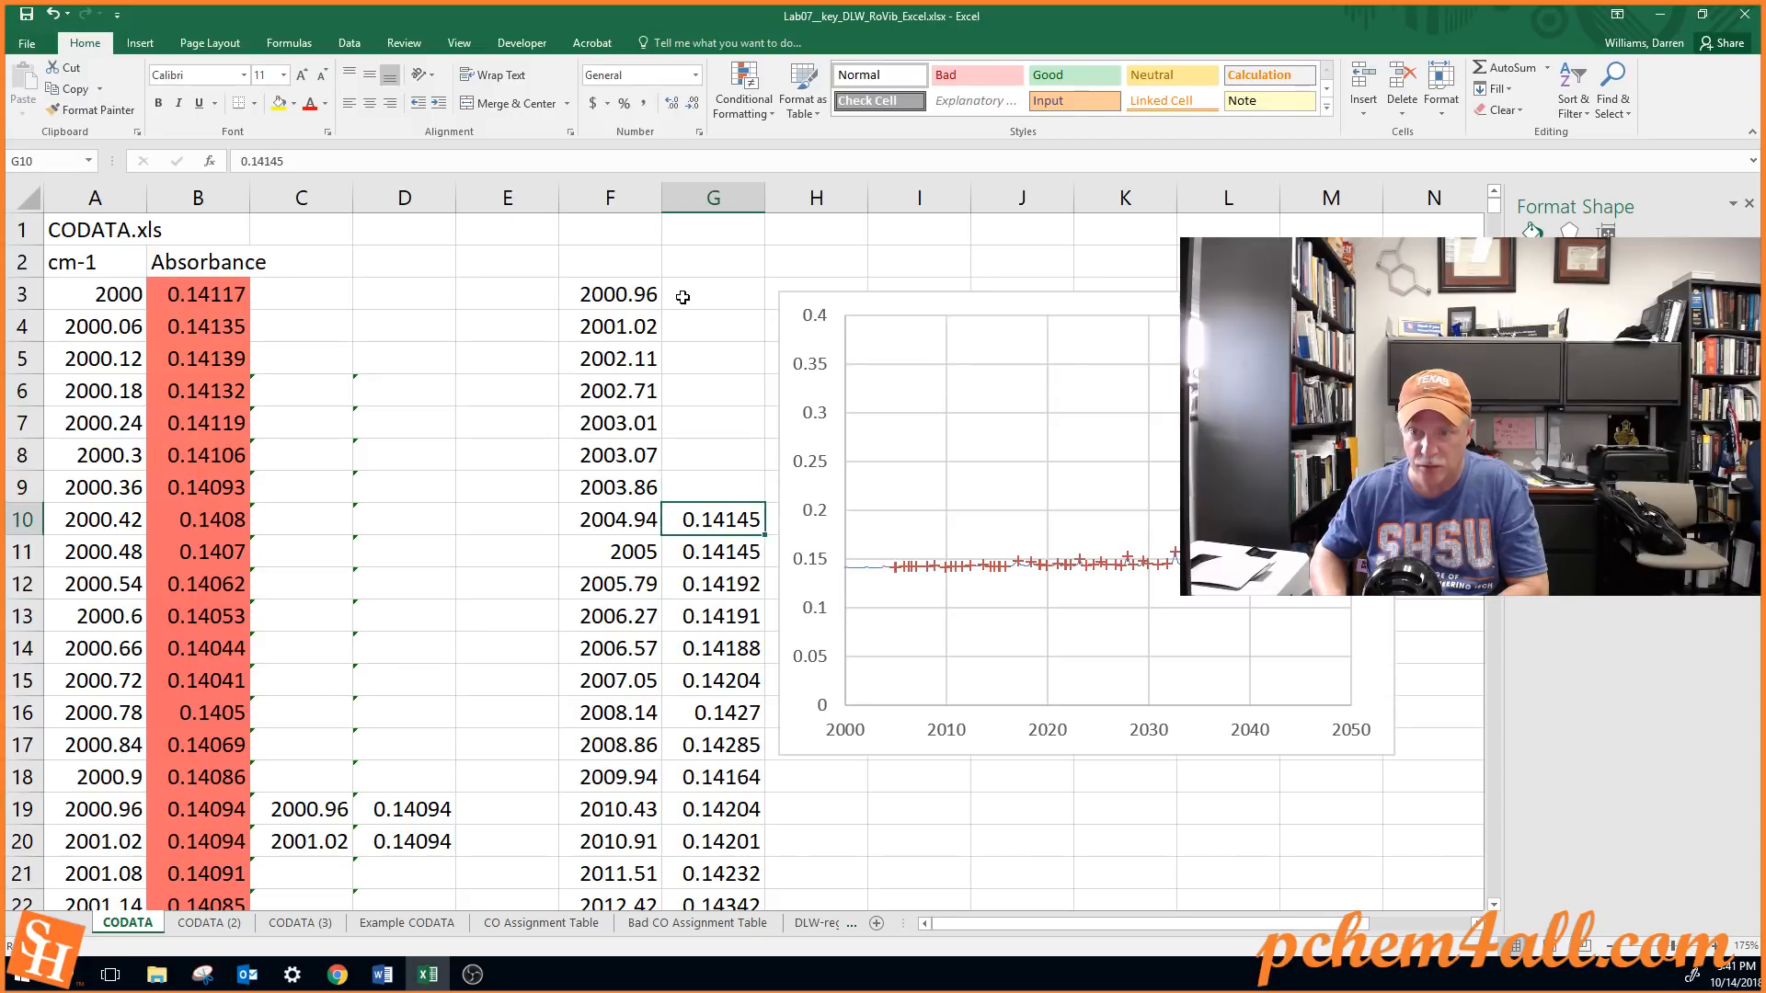
pyautogui.hotkey('ctrl', 'z')
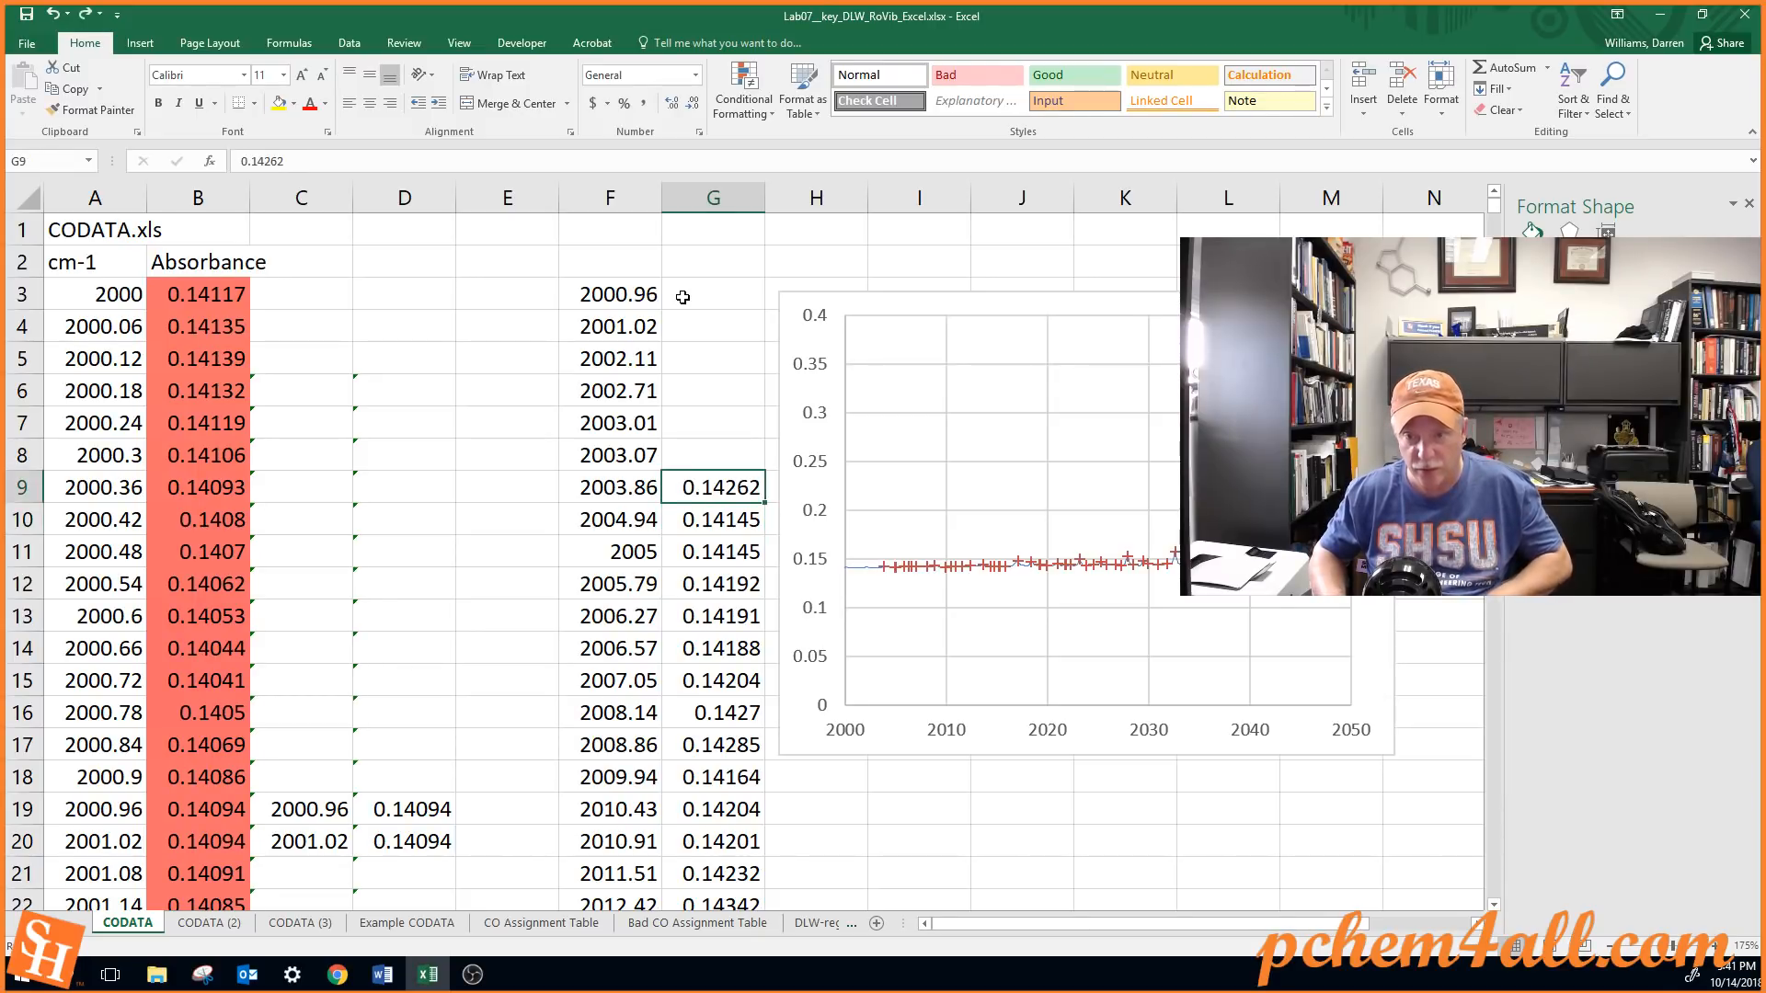
# Skip G9 and clear the absorbance values in cells G10 through G22, one at a time
pyautogui.press('Down')
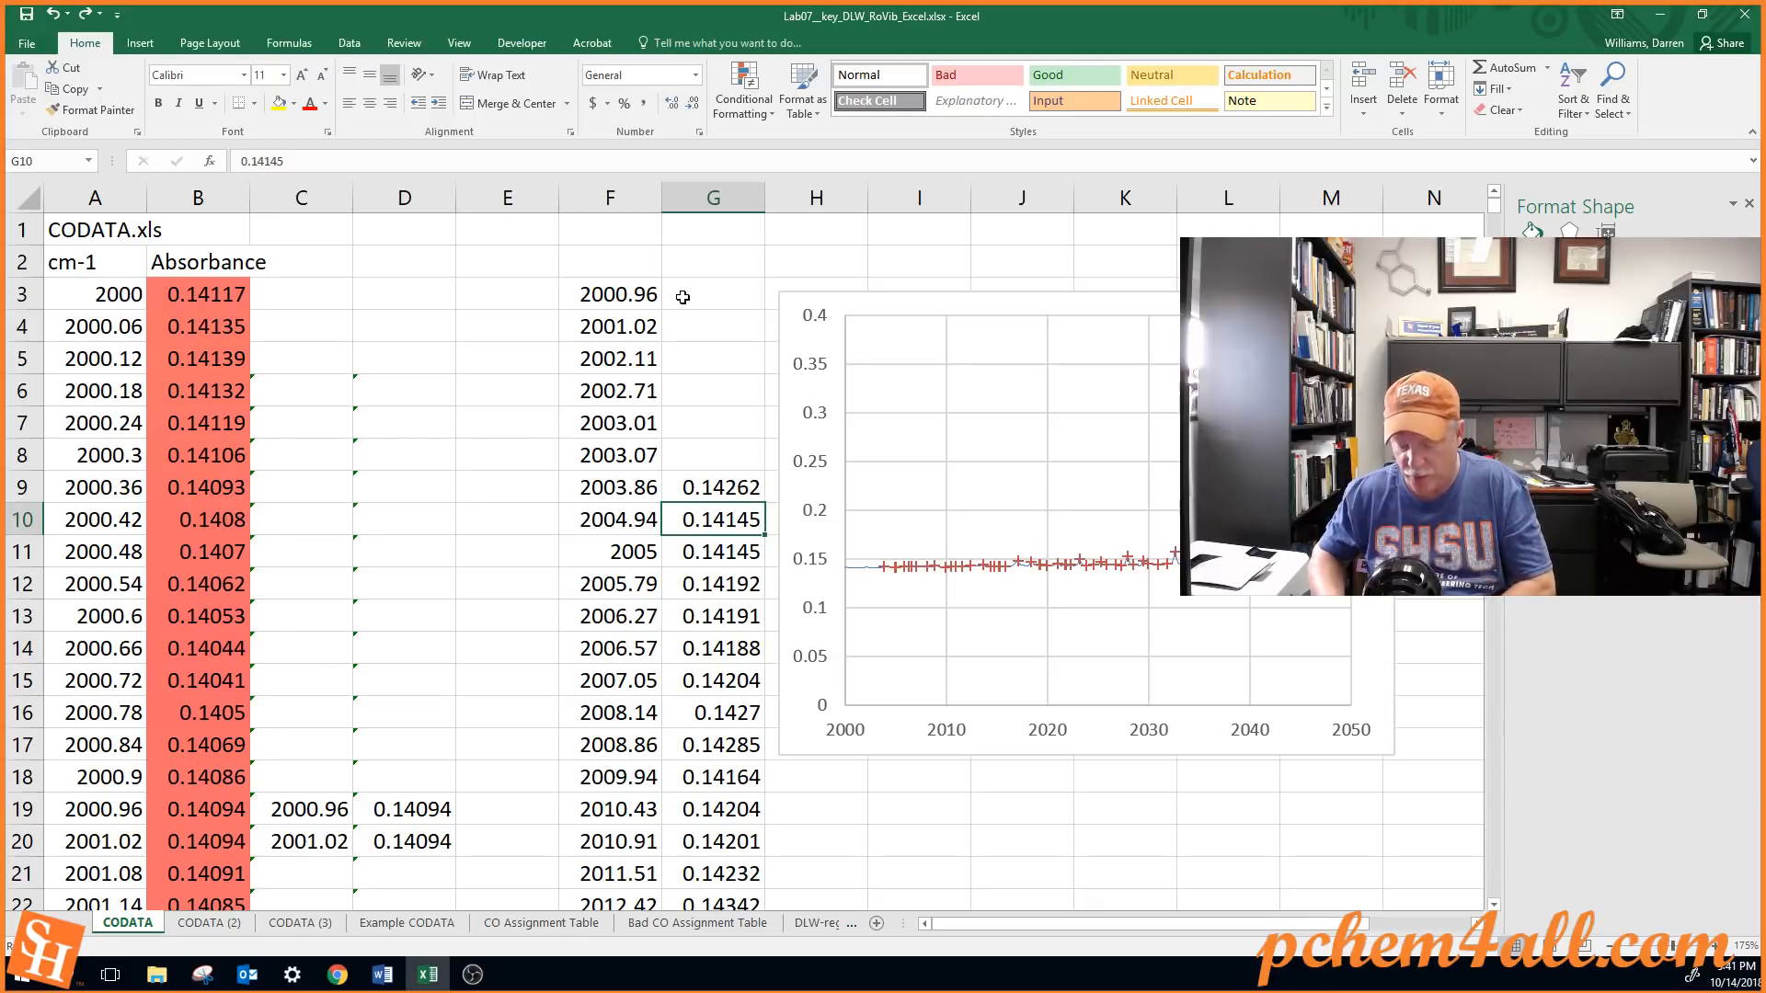
pyautogui.press('Delete')
pyautogui.press('Down')
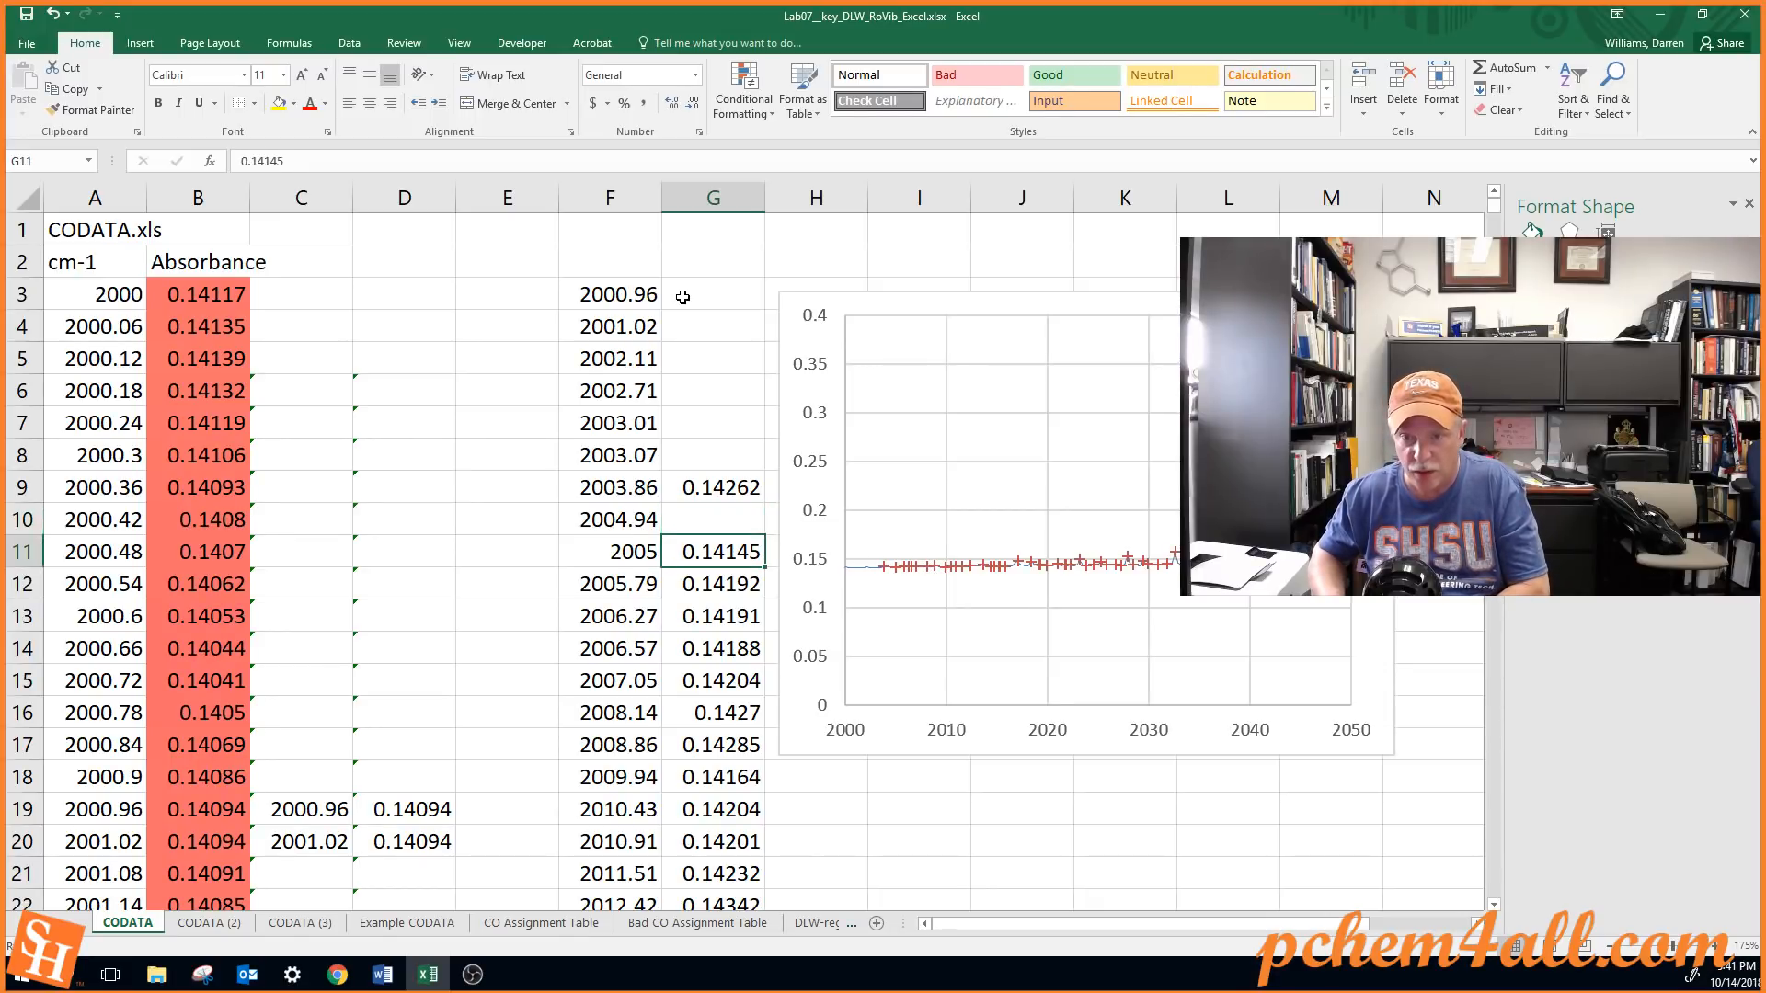
pyautogui.press('Delete')
pyautogui.press('Down')
pyautogui.press('Delete')
pyautogui.press('Down')
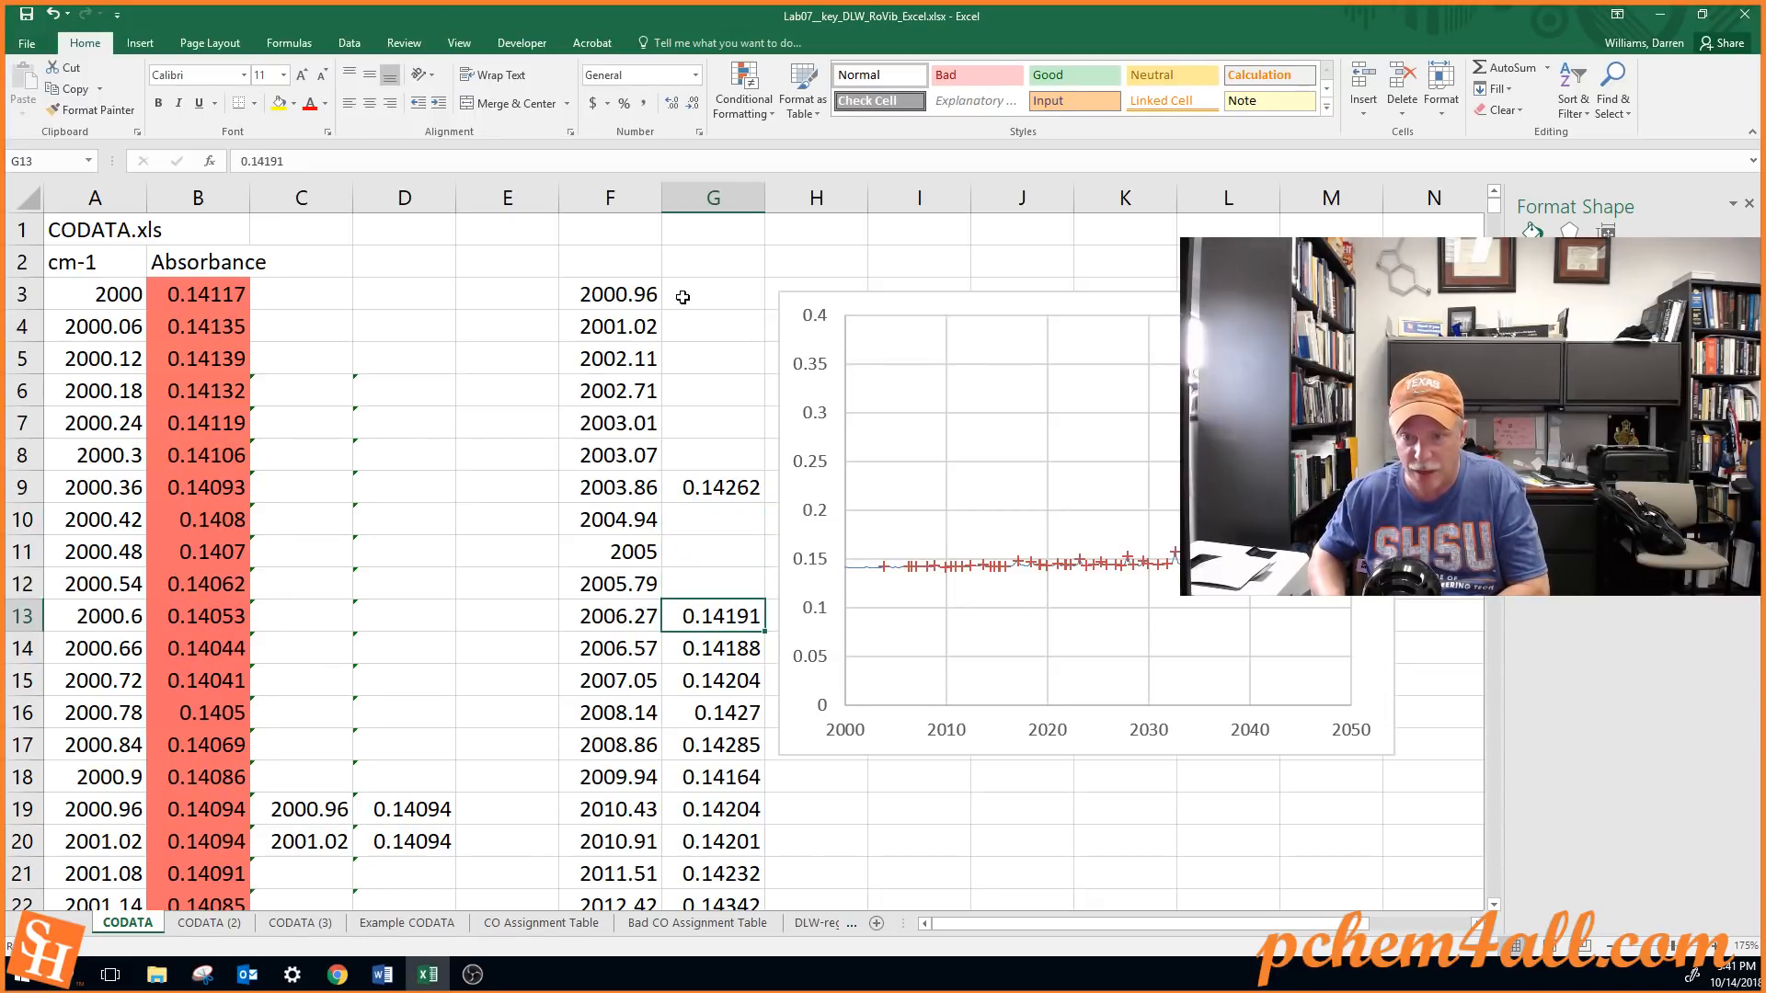
pyautogui.press('Delete')
pyautogui.press('Down')
pyautogui.press('Delete')
pyautogui.press('Down')
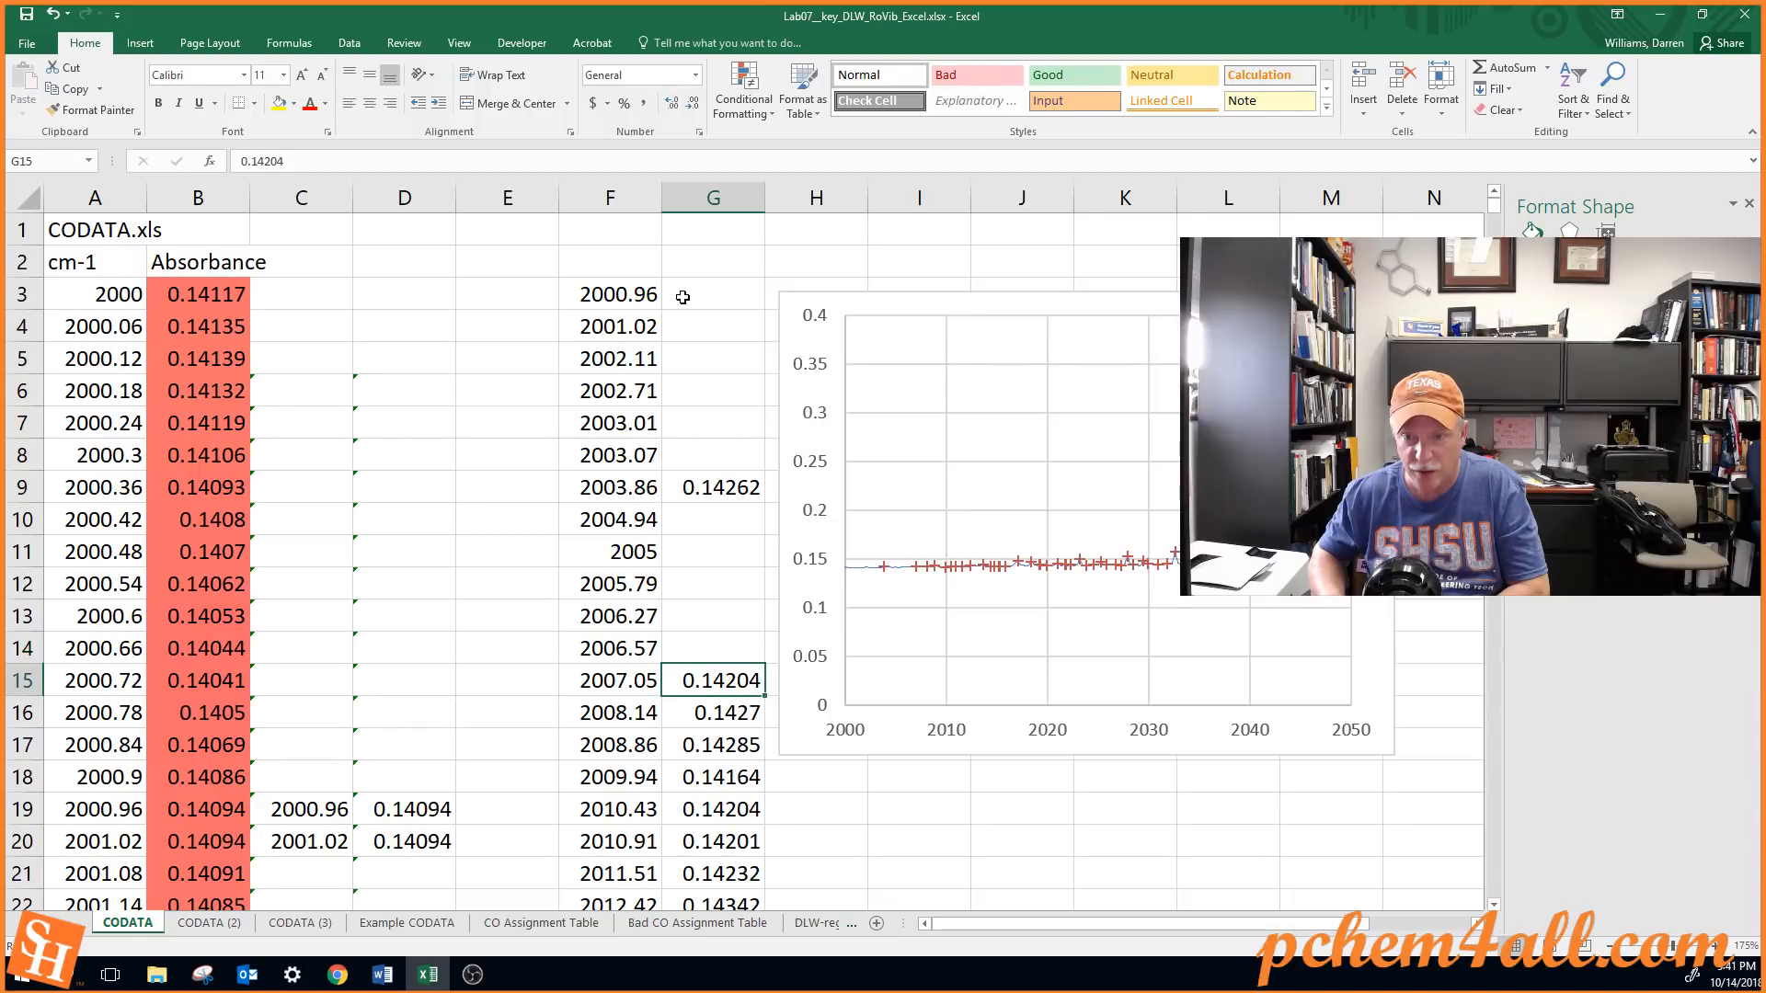
pyautogui.press('Delete')
pyautogui.press('Down')
pyautogui.press('Delete')
pyautogui.press('Down')
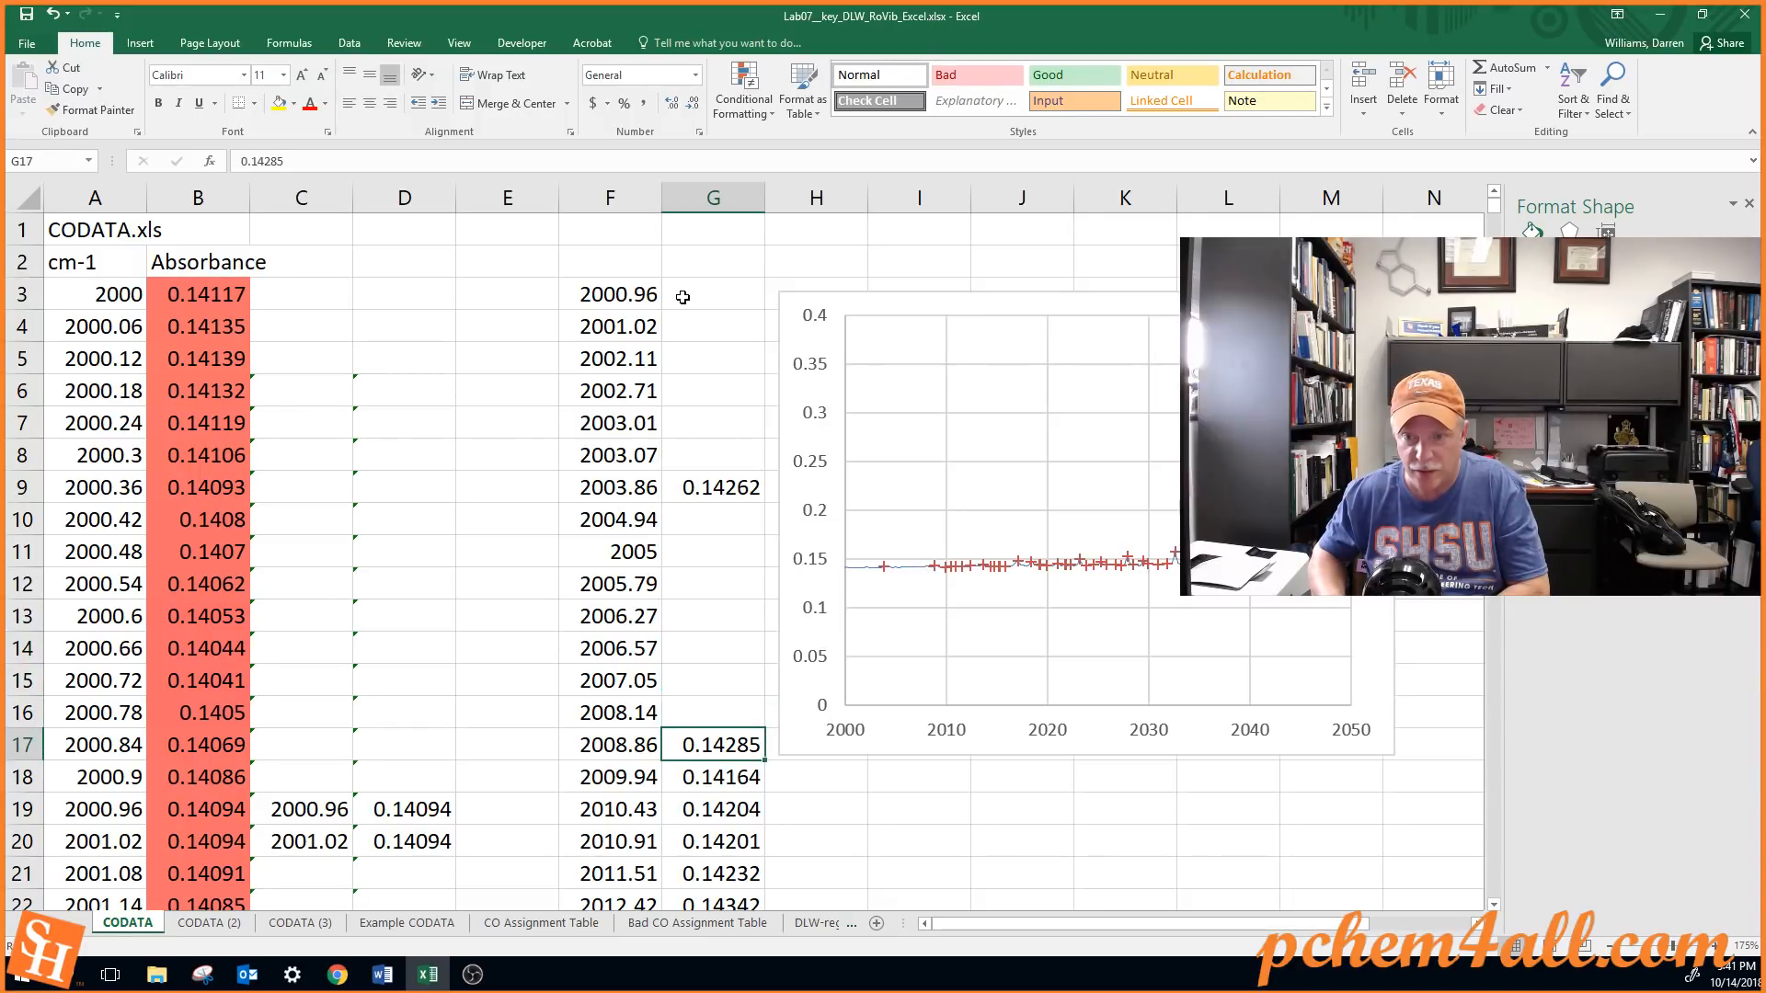
pyautogui.press('Delete')
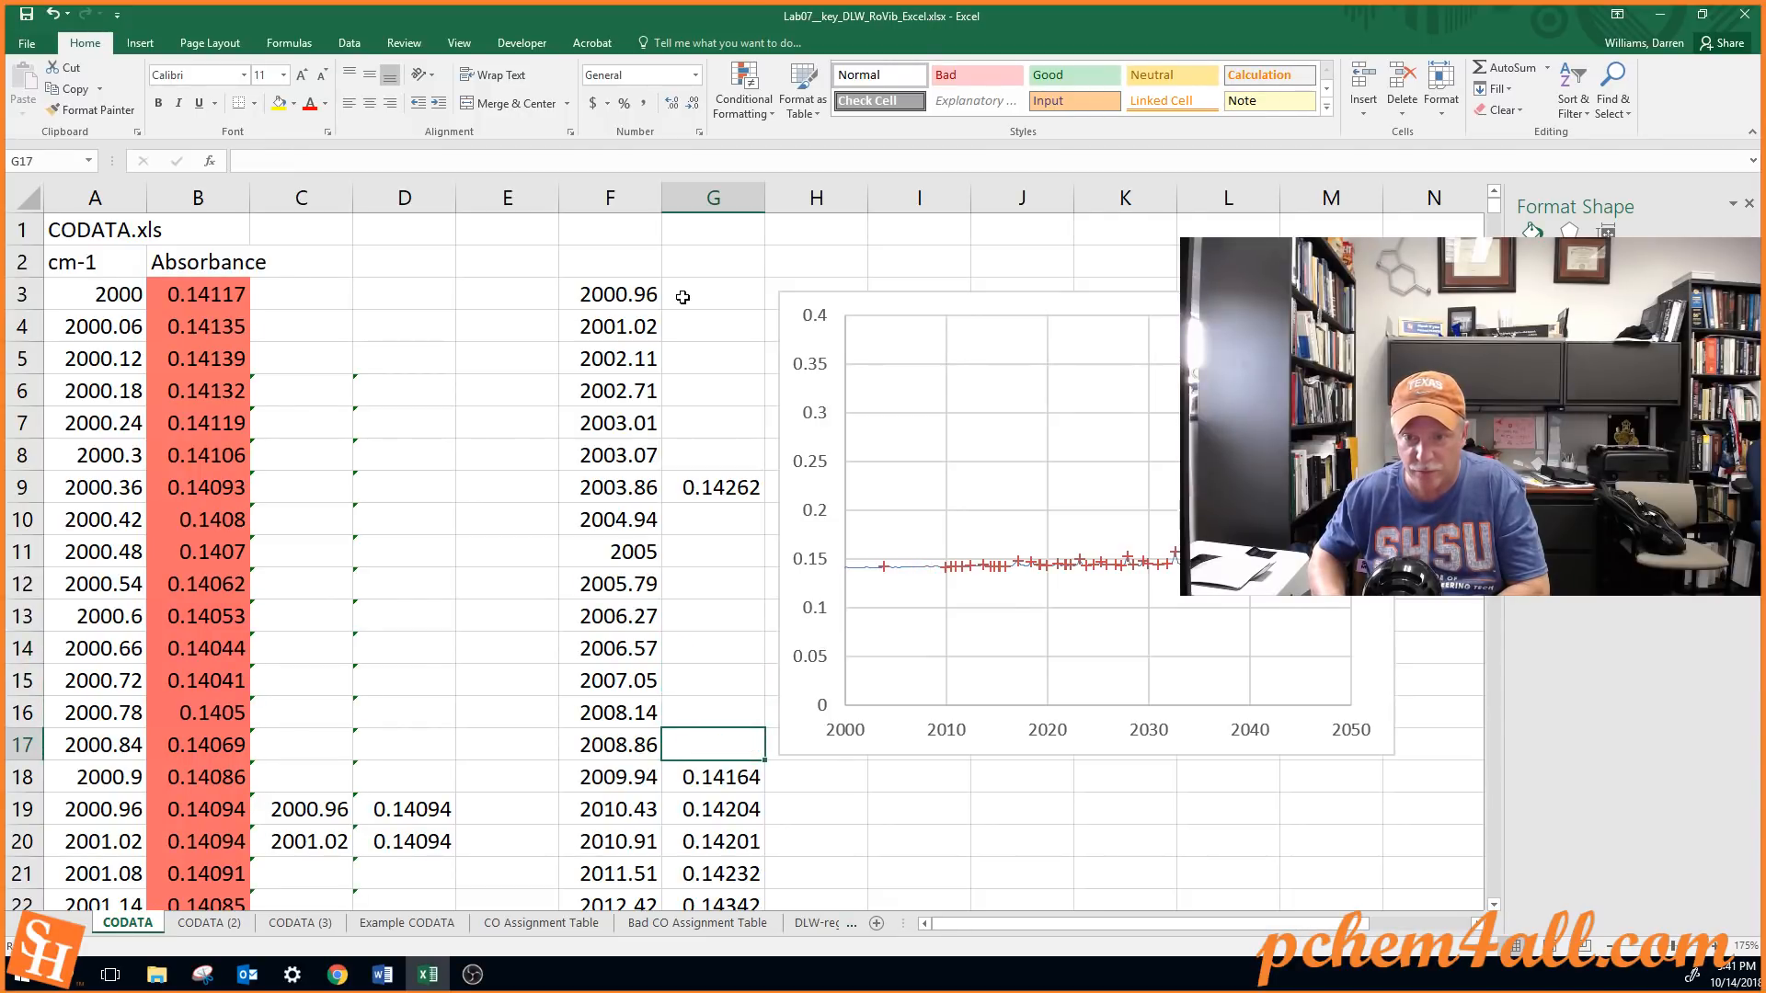
pyautogui.press('Down')
pyautogui.press('Delete')
pyautogui.press('Down')
pyautogui.press('Delete')
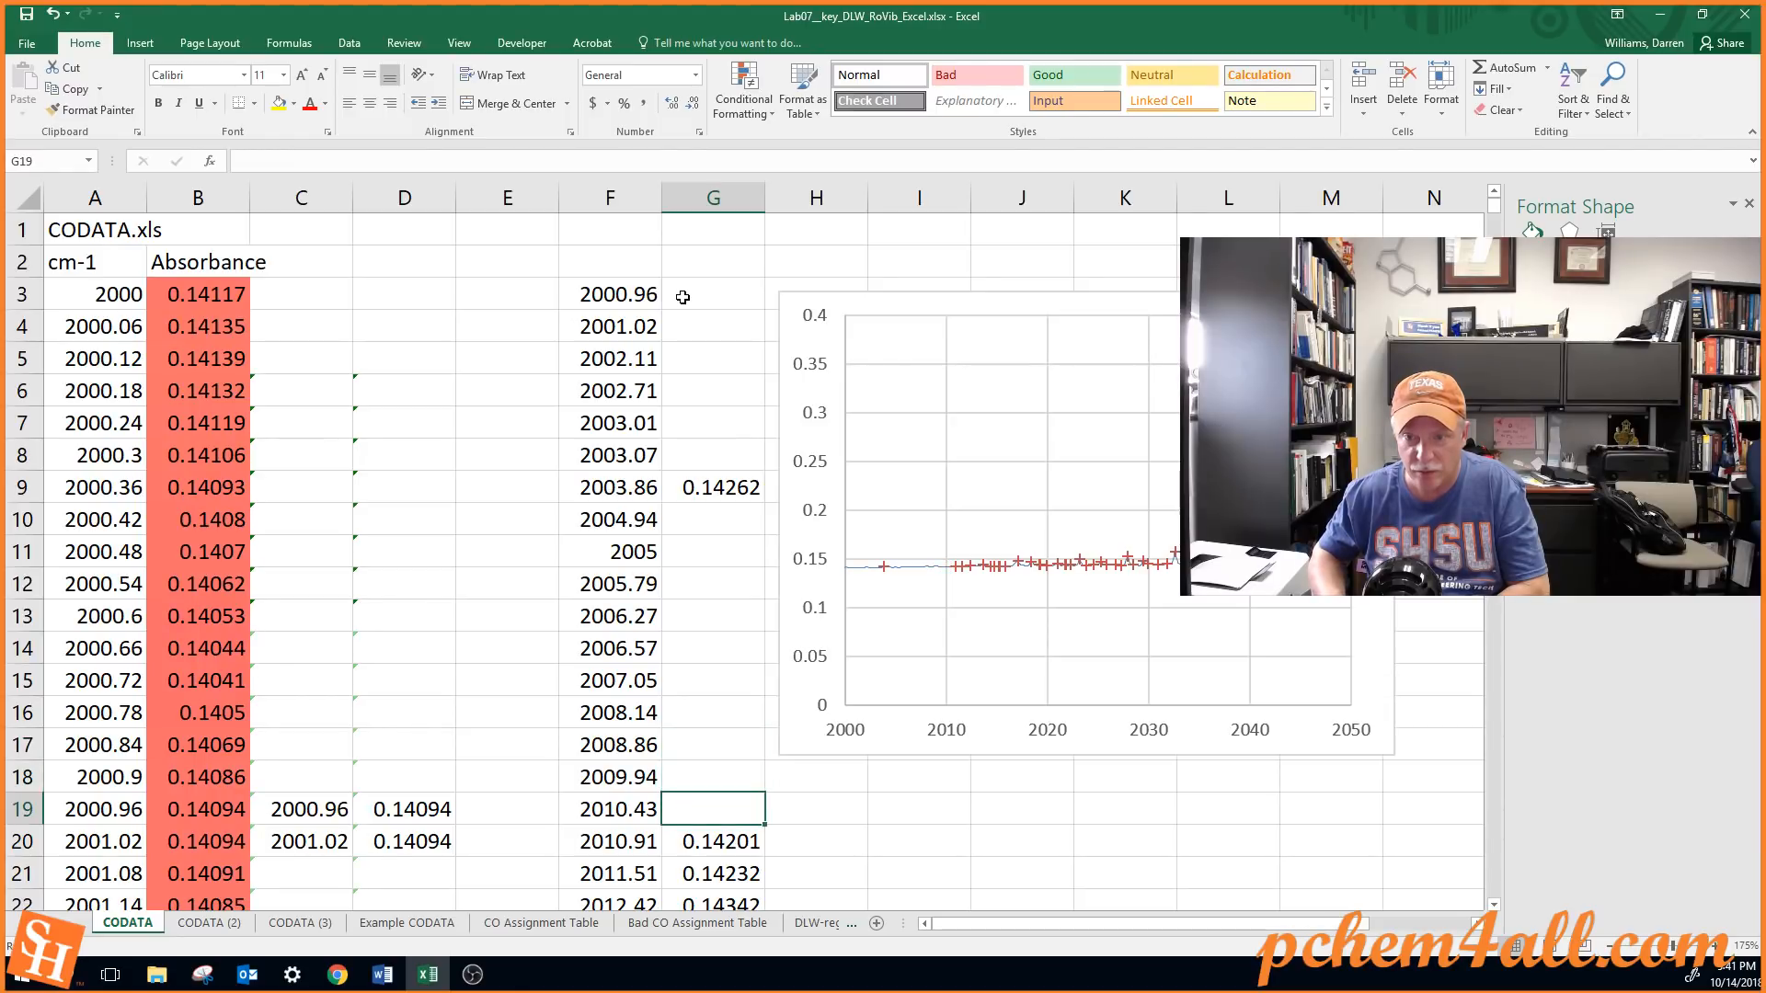
pyautogui.press('Down')
pyautogui.press('Delete')
pyautogui.press('Down')
pyautogui.press('Delete')
pyautogui.press('Down')
pyautogui.press('Delete')
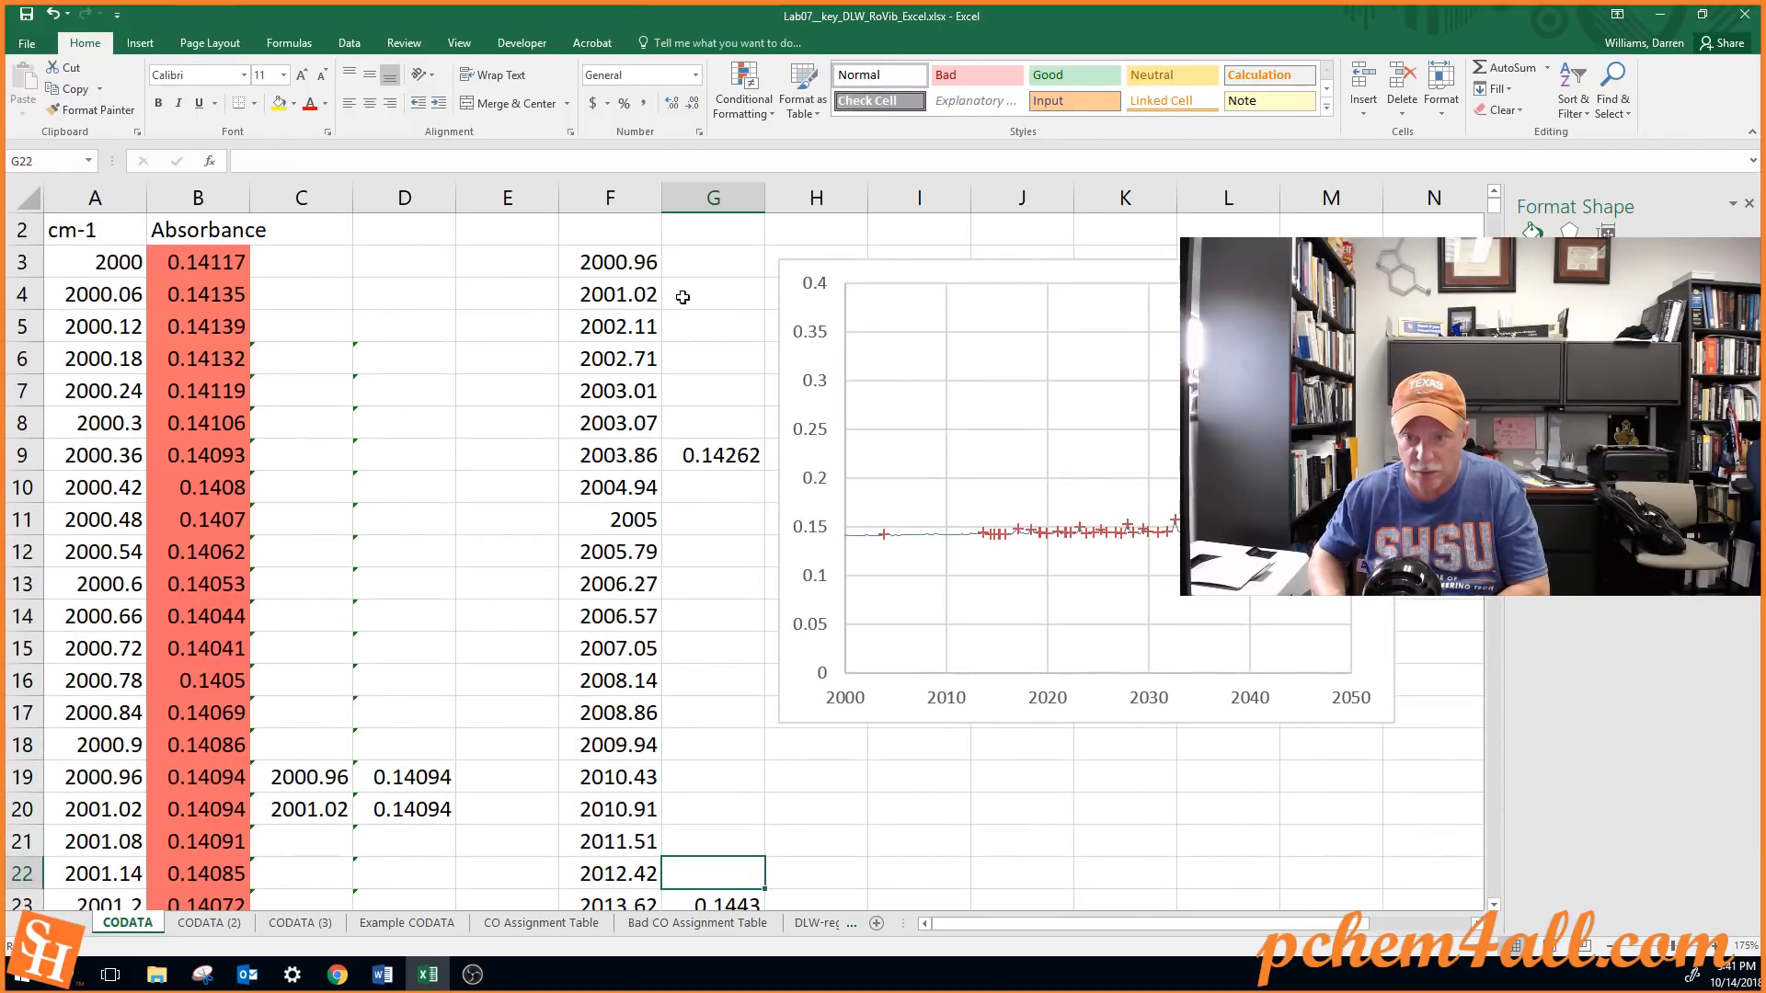
# Skip G23, clear the absorbance values in G24 through G28, and move the chart down beside the following rows
pyautogui.press('Down')
pyautogui.press('Down')
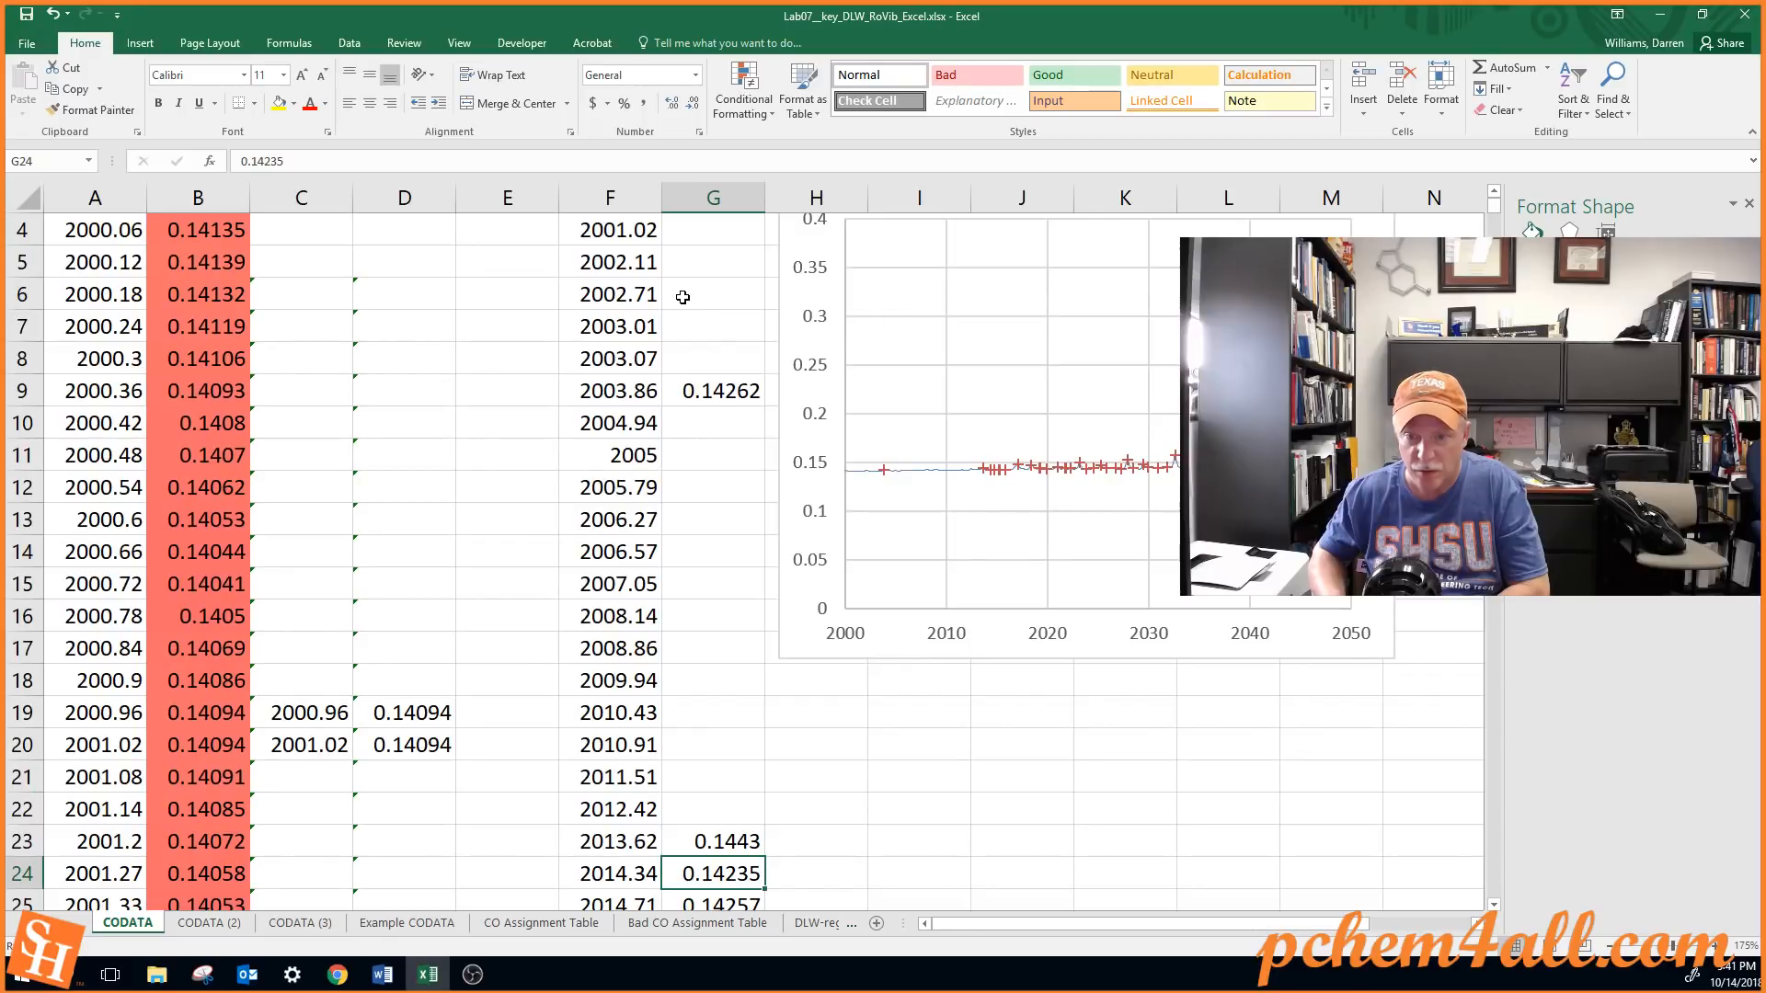
pyautogui.press('Up')
pyautogui.press('Down')
pyautogui.press('Delete')
pyautogui.press('Down')
pyautogui.press('Delete')
pyautogui.press('Down')
pyautogui.press('Down')
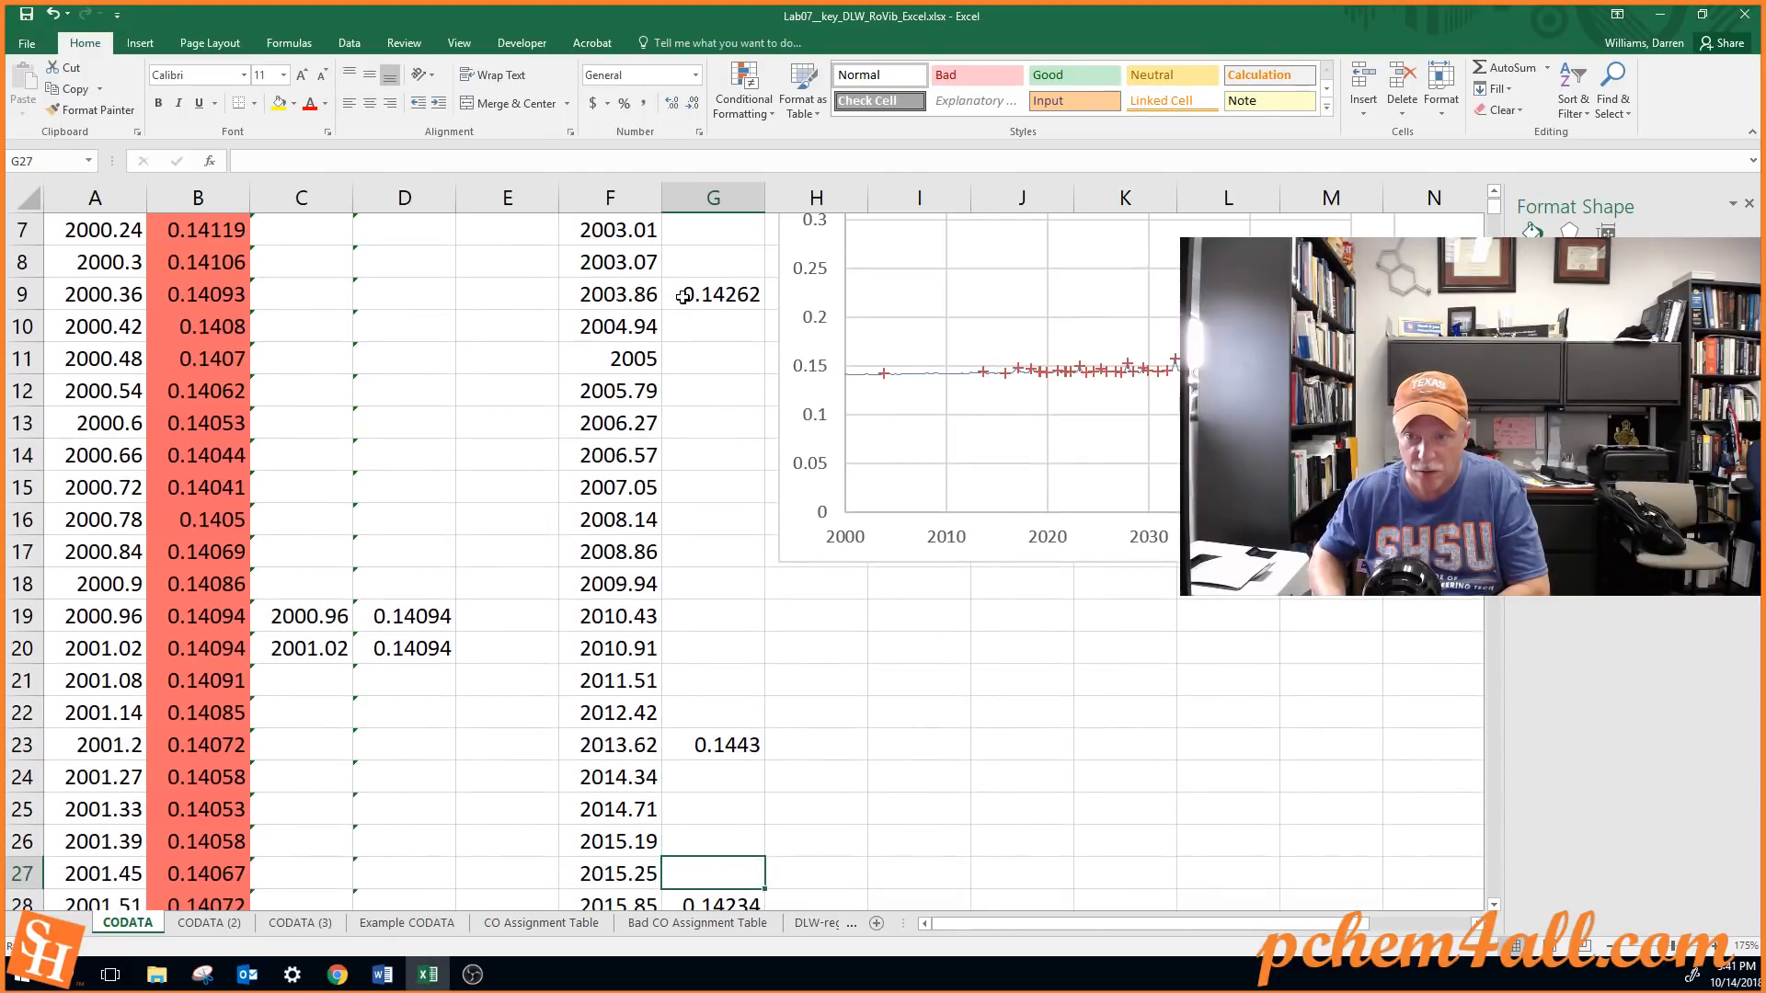
pyautogui.press('Delete')
pyautogui.press('Down')
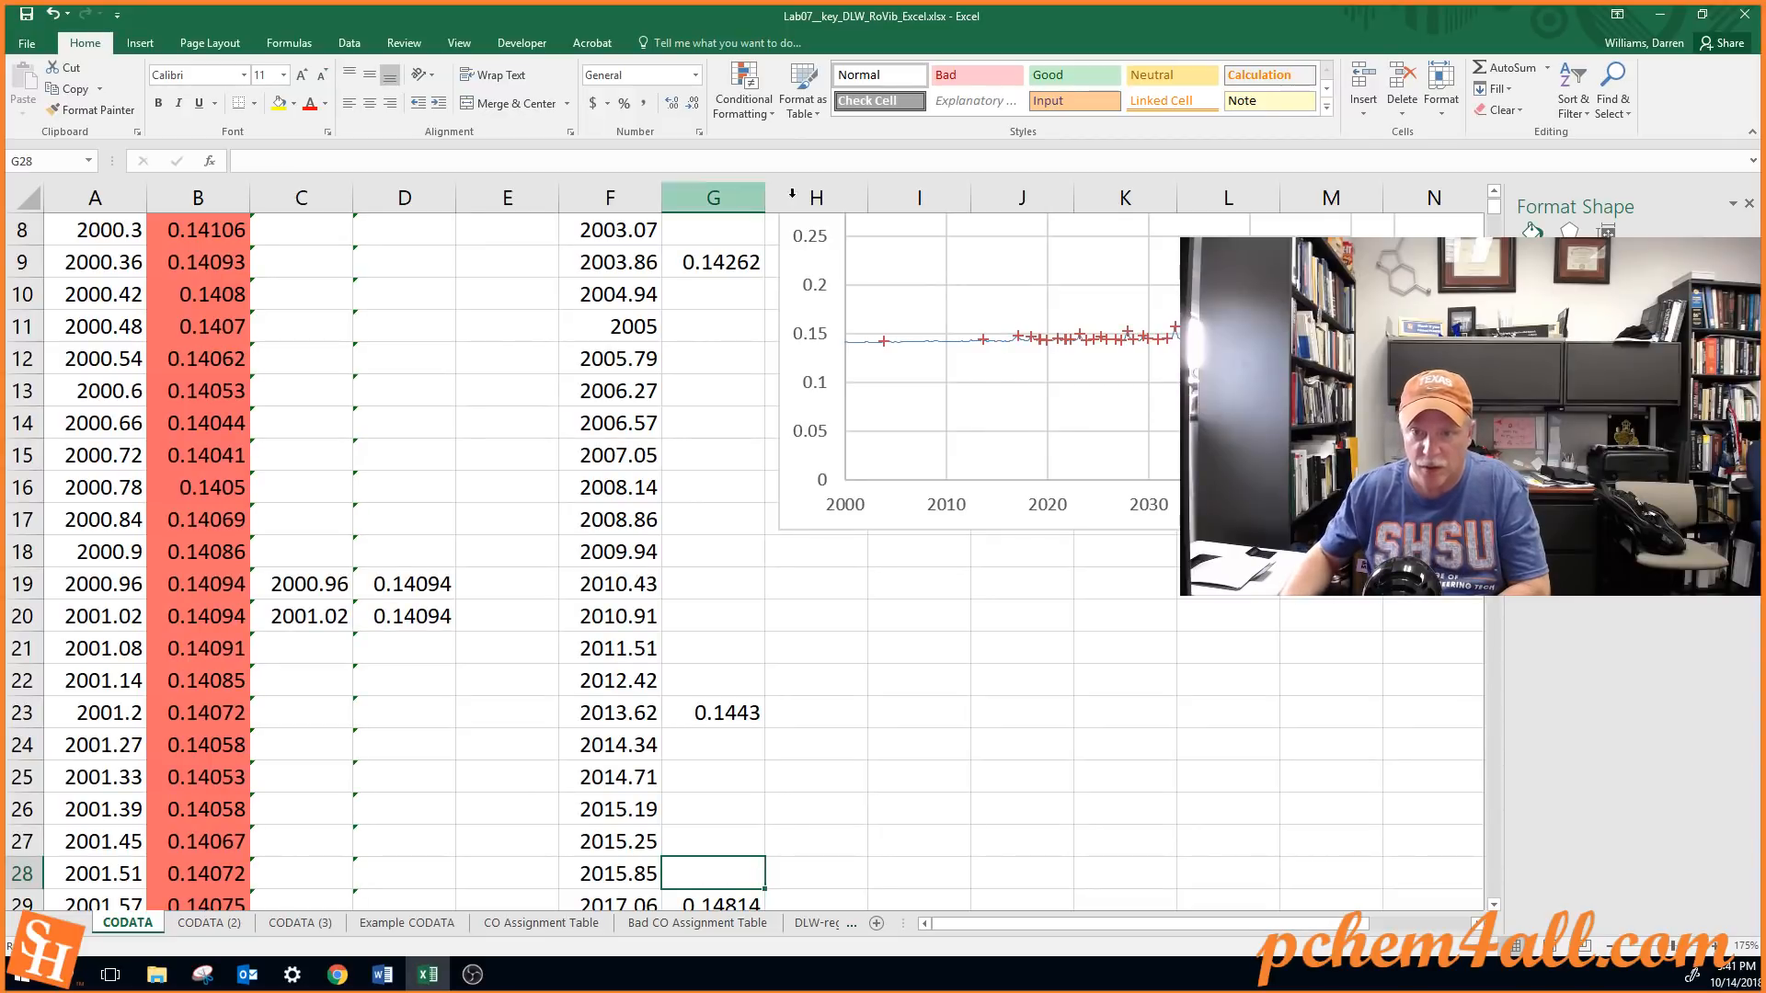
pyautogui.click(787, 491)
pyautogui.moveTo(787, 491); pyautogui.dragTo(763, 858)
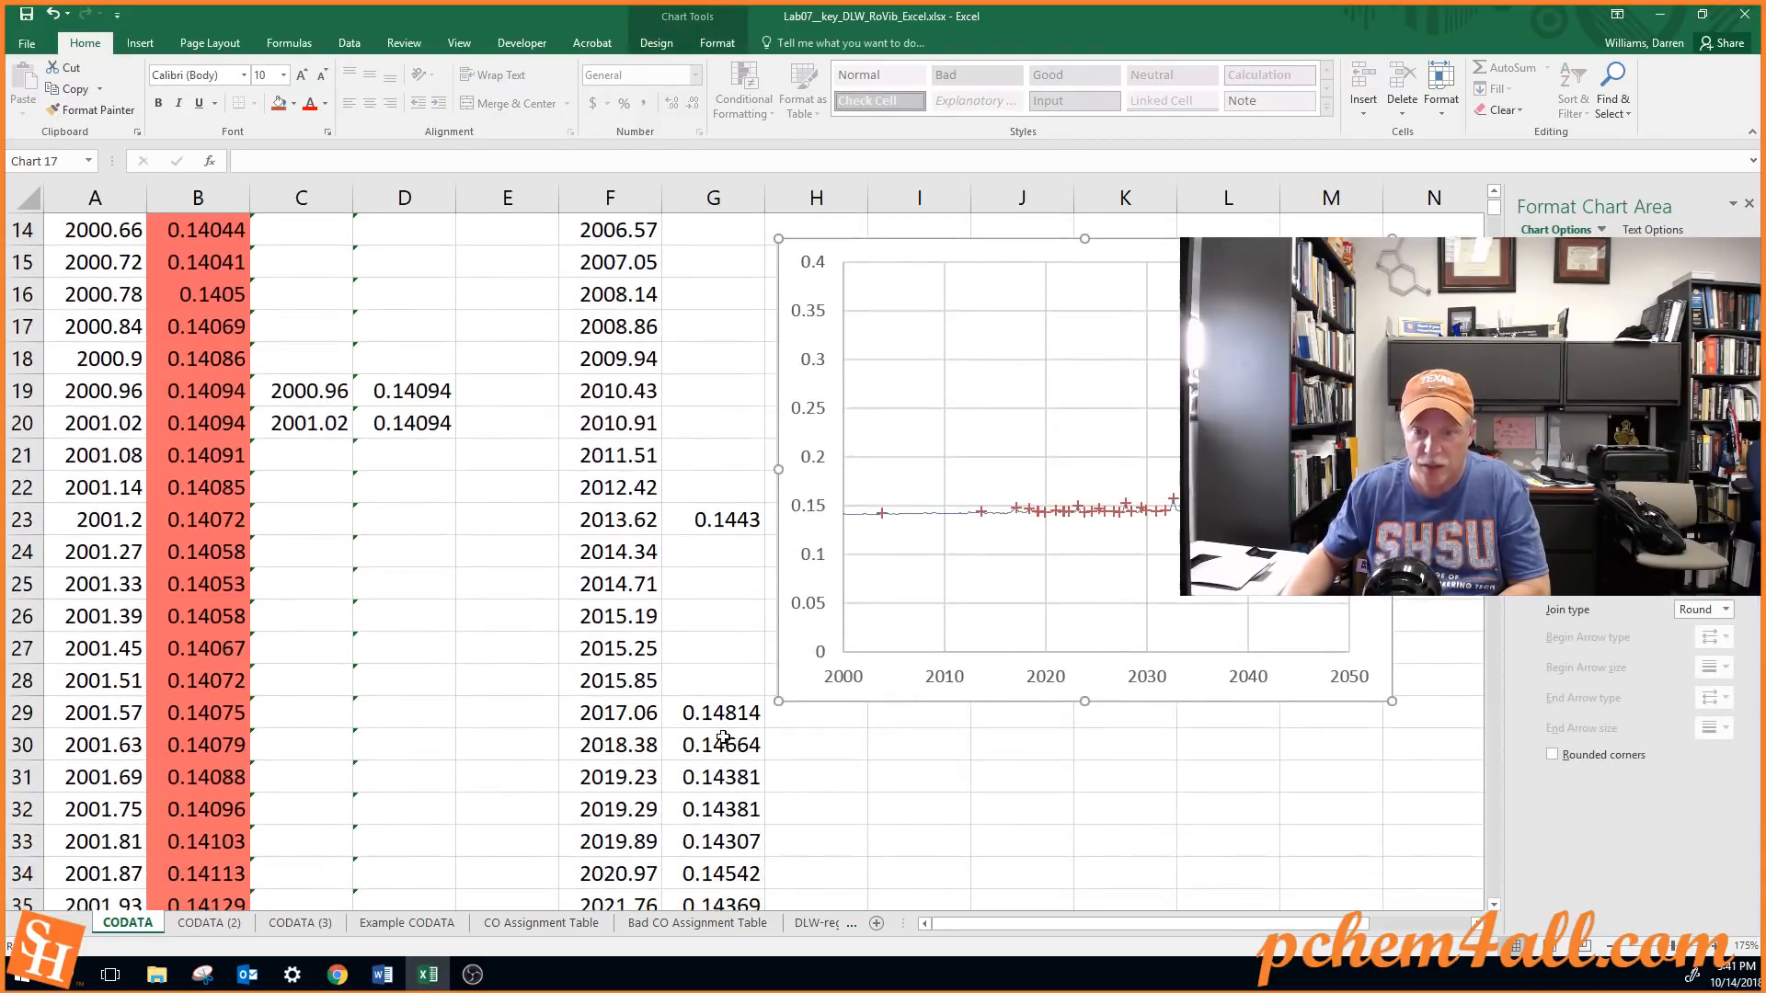
# Try clearing the absorbance value in G30 and undo the deletion
pyautogui.click(724, 738)
pyautogui.press('Delete')
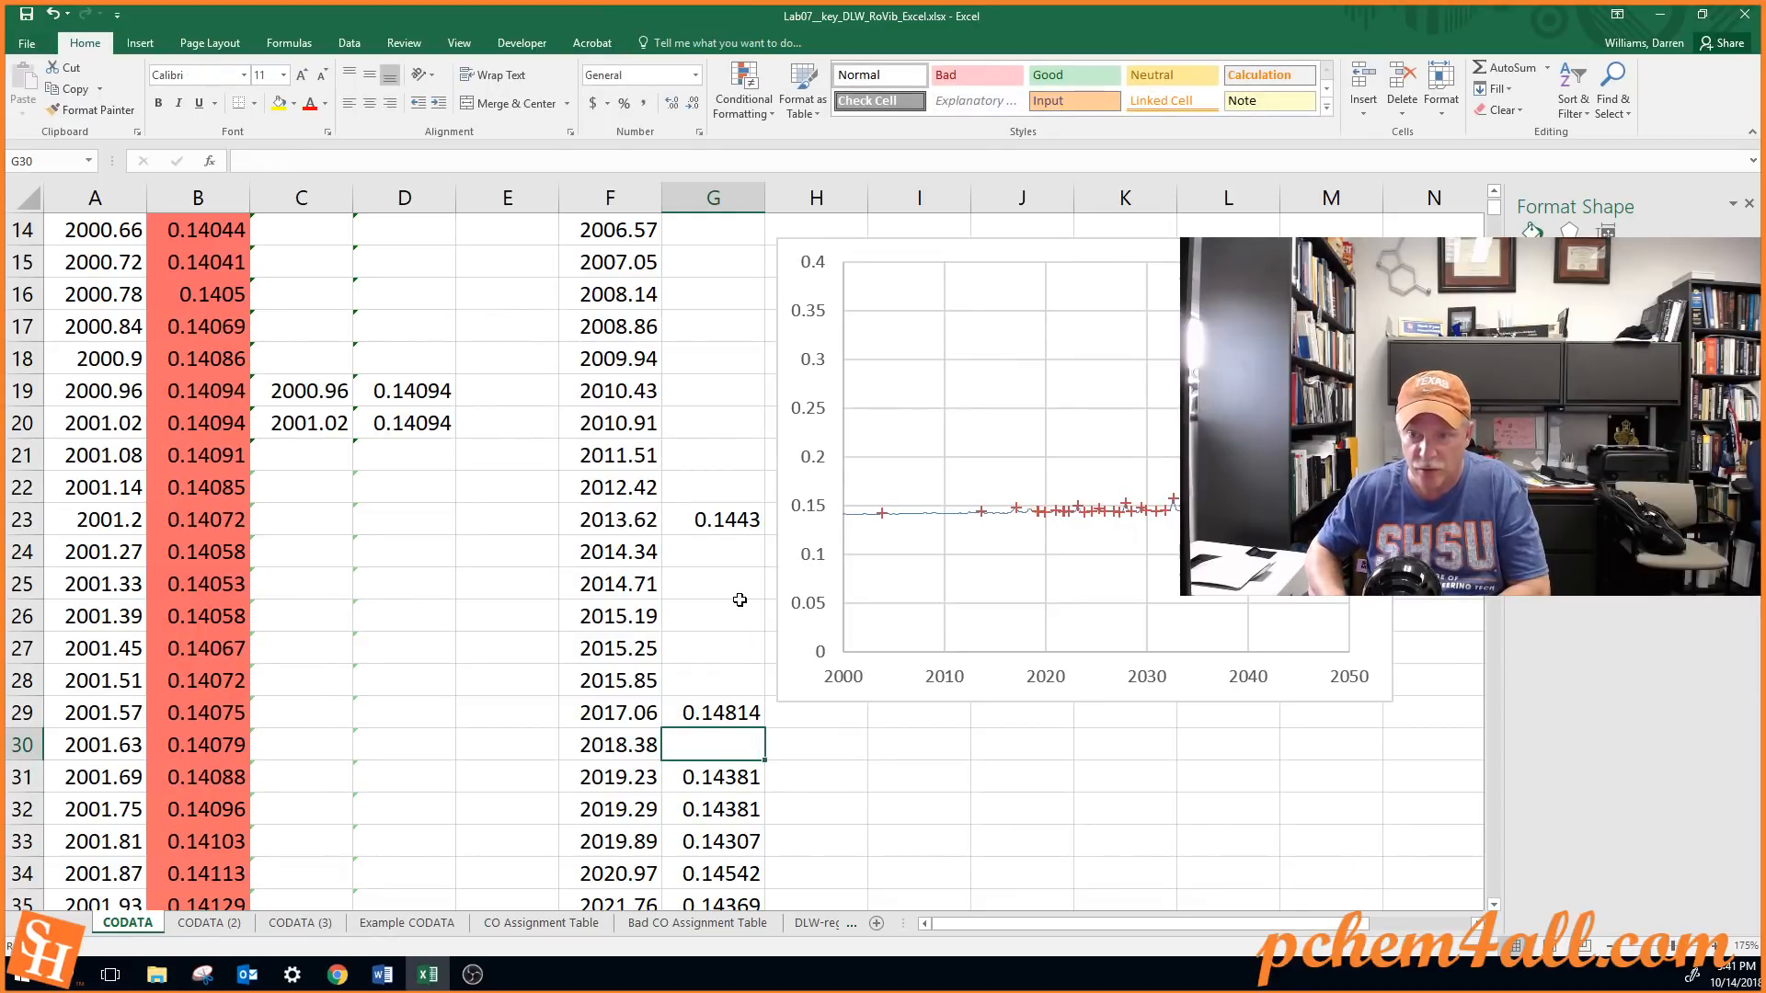
pyautogui.press('Down')
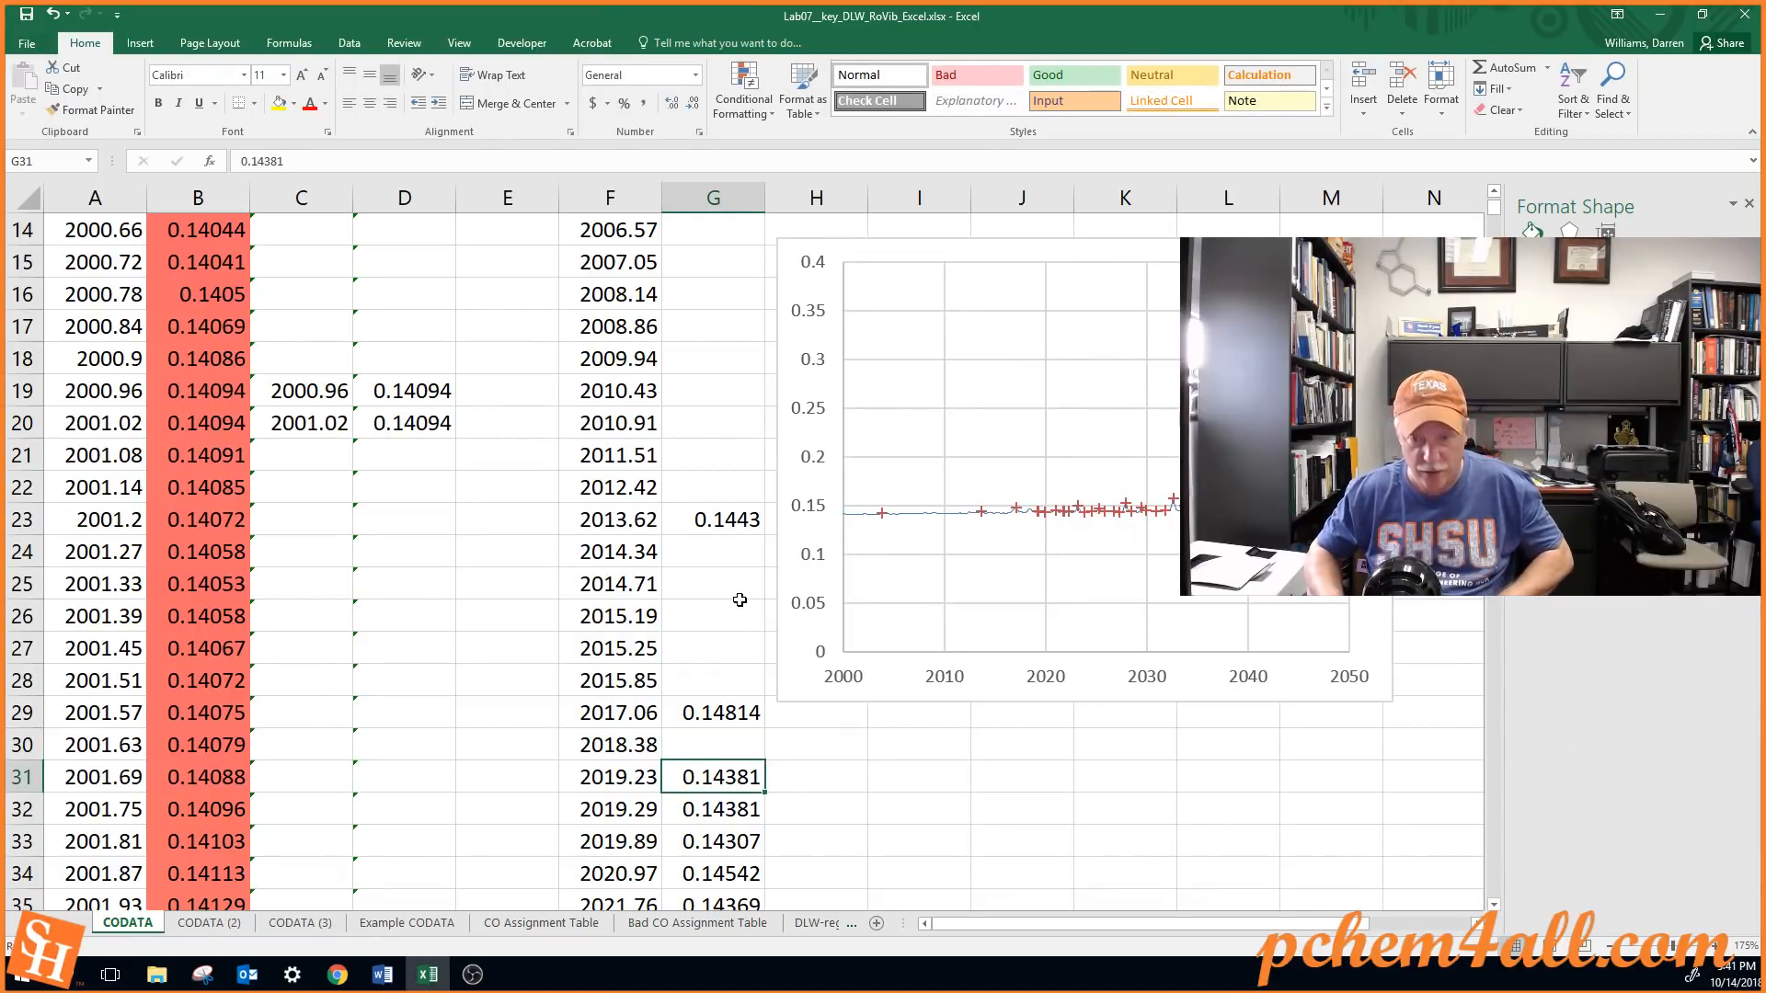
pyautogui.hotkey('ctrl', 'z')
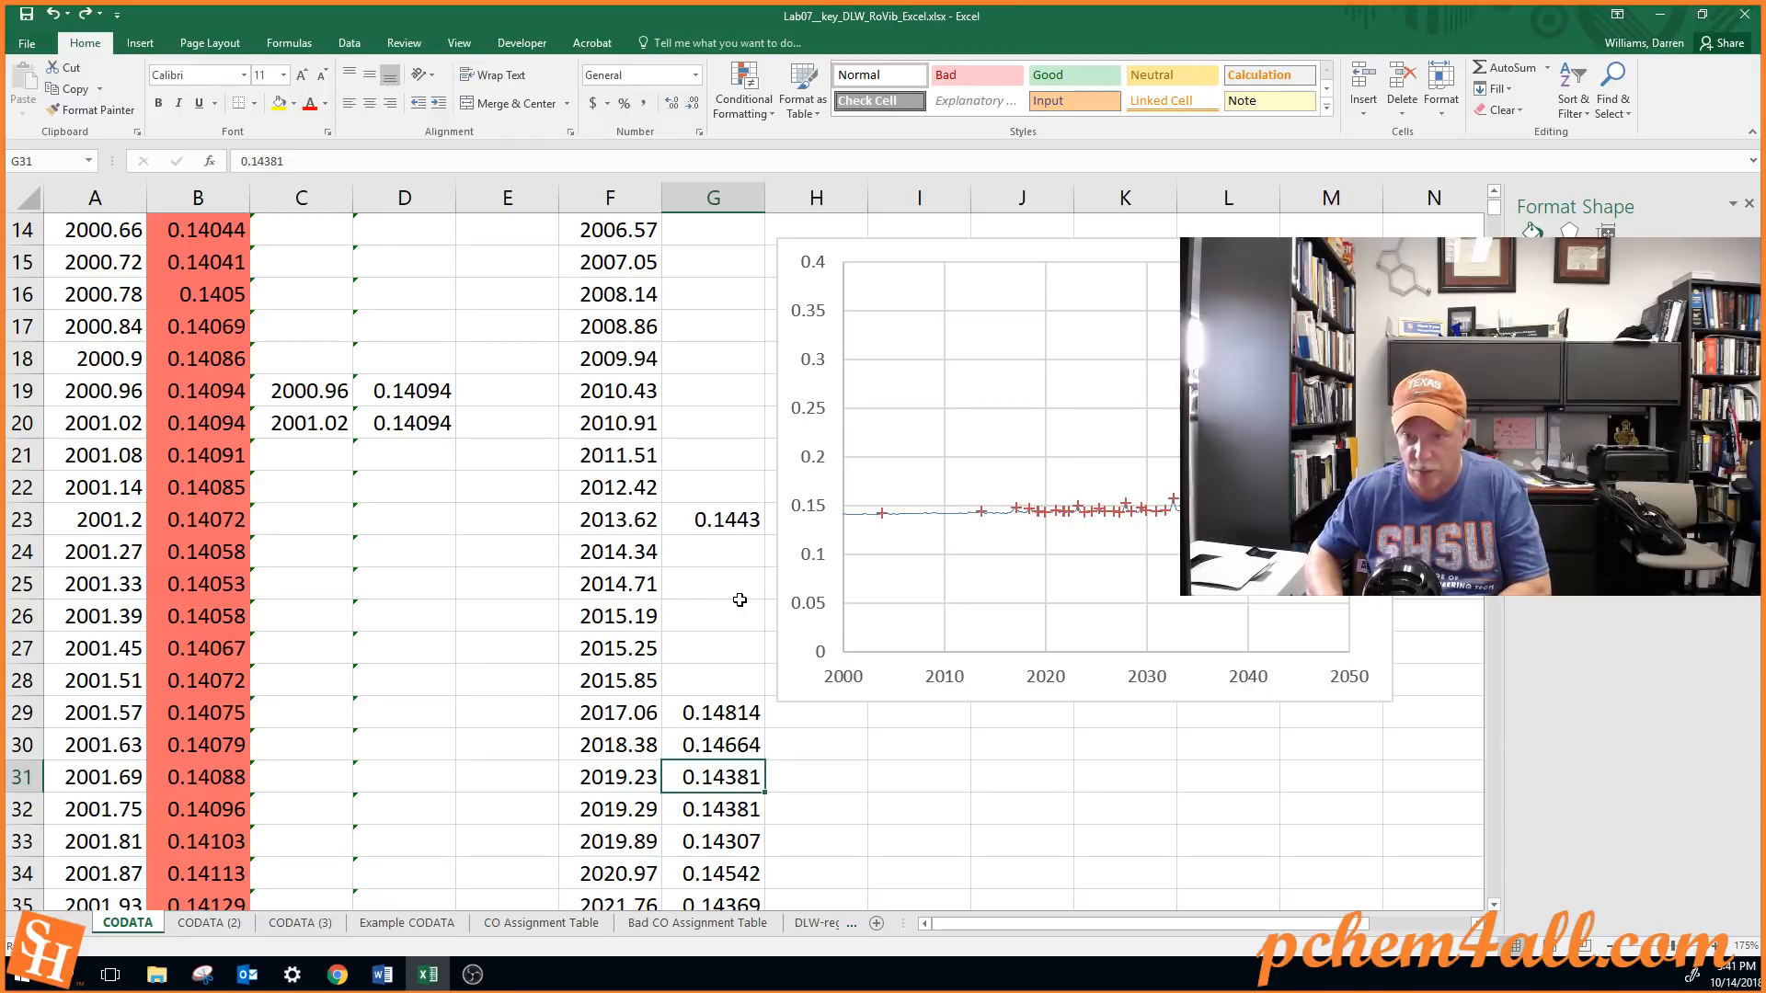
# Clear the absorbance values in G31 through G33 and in G35 through G36, skipping G34
pyautogui.press('Delete')
pyautogui.press('Down')
pyautogui.press('Down')
pyautogui.press('Delete')
pyautogui.press('Down')
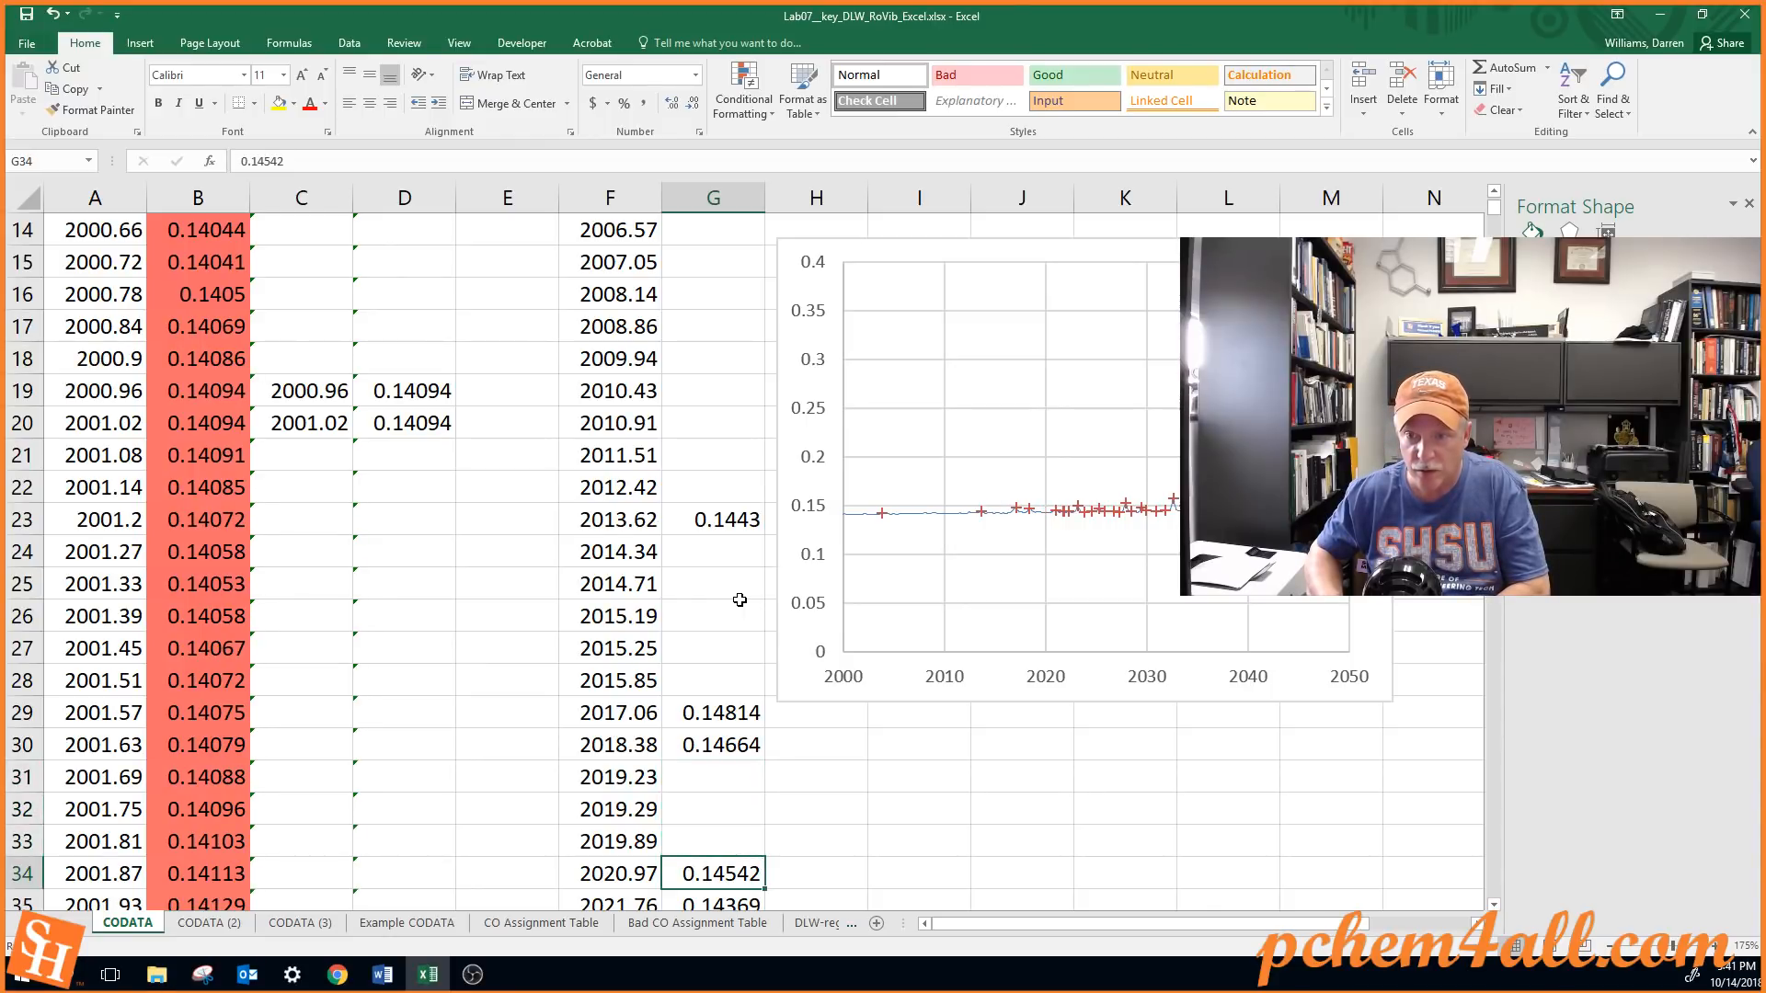
pyautogui.press('Down')
pyautogui.press('Delete')
pyautogui.press('Down')
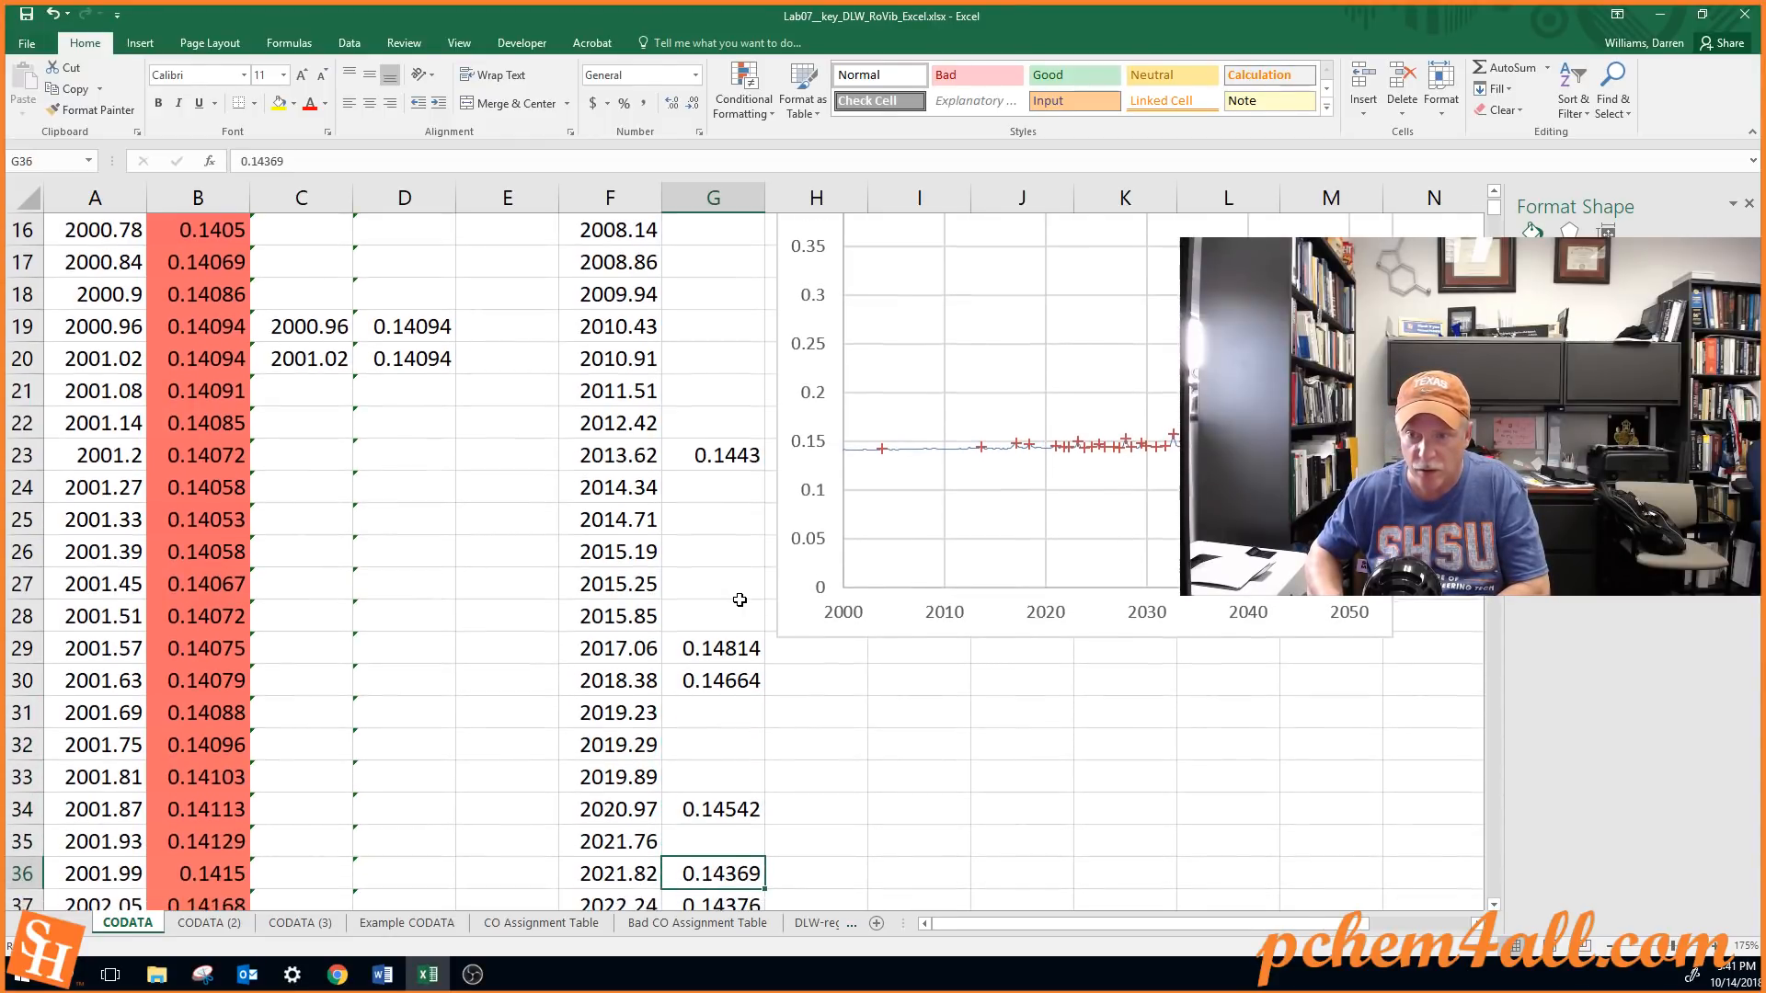
pyautogui.press('Delete')
# Try clearing the absorbance value in G34, undo the deletion, and return to G36
pyautogui.press('Up')
pyautogui.press('Up')
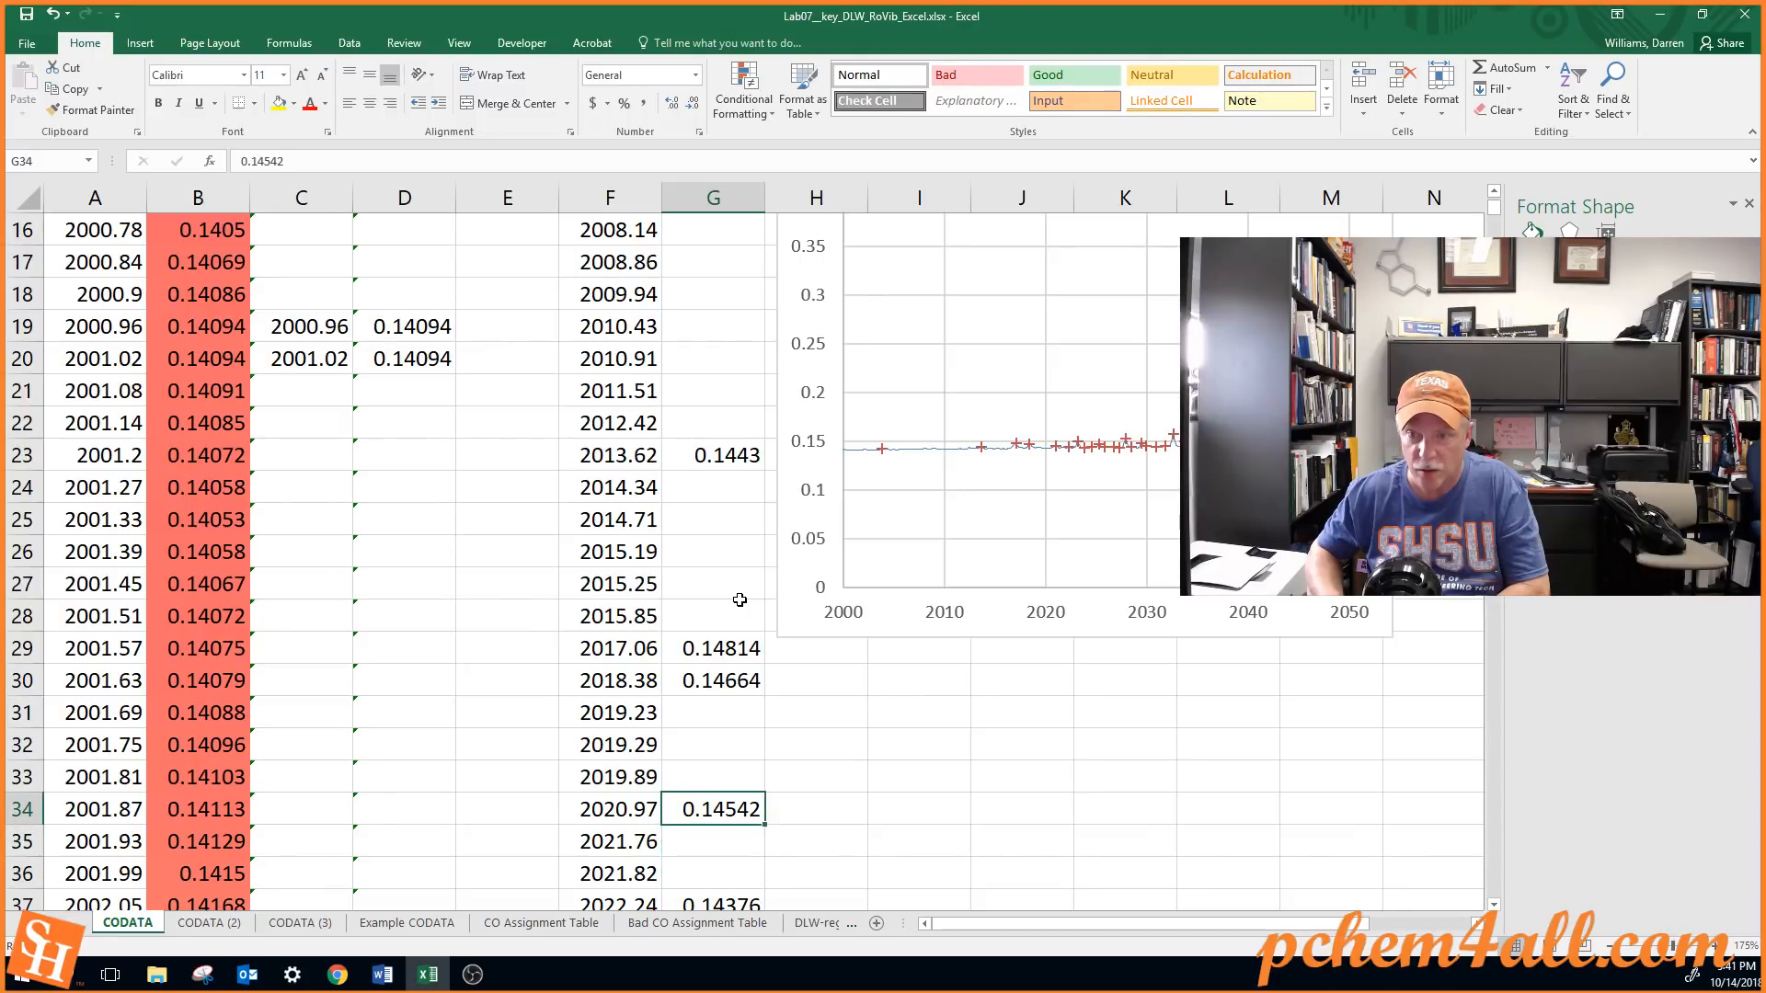
pyautogui.press('Delete')
pyautogui.press('Down')
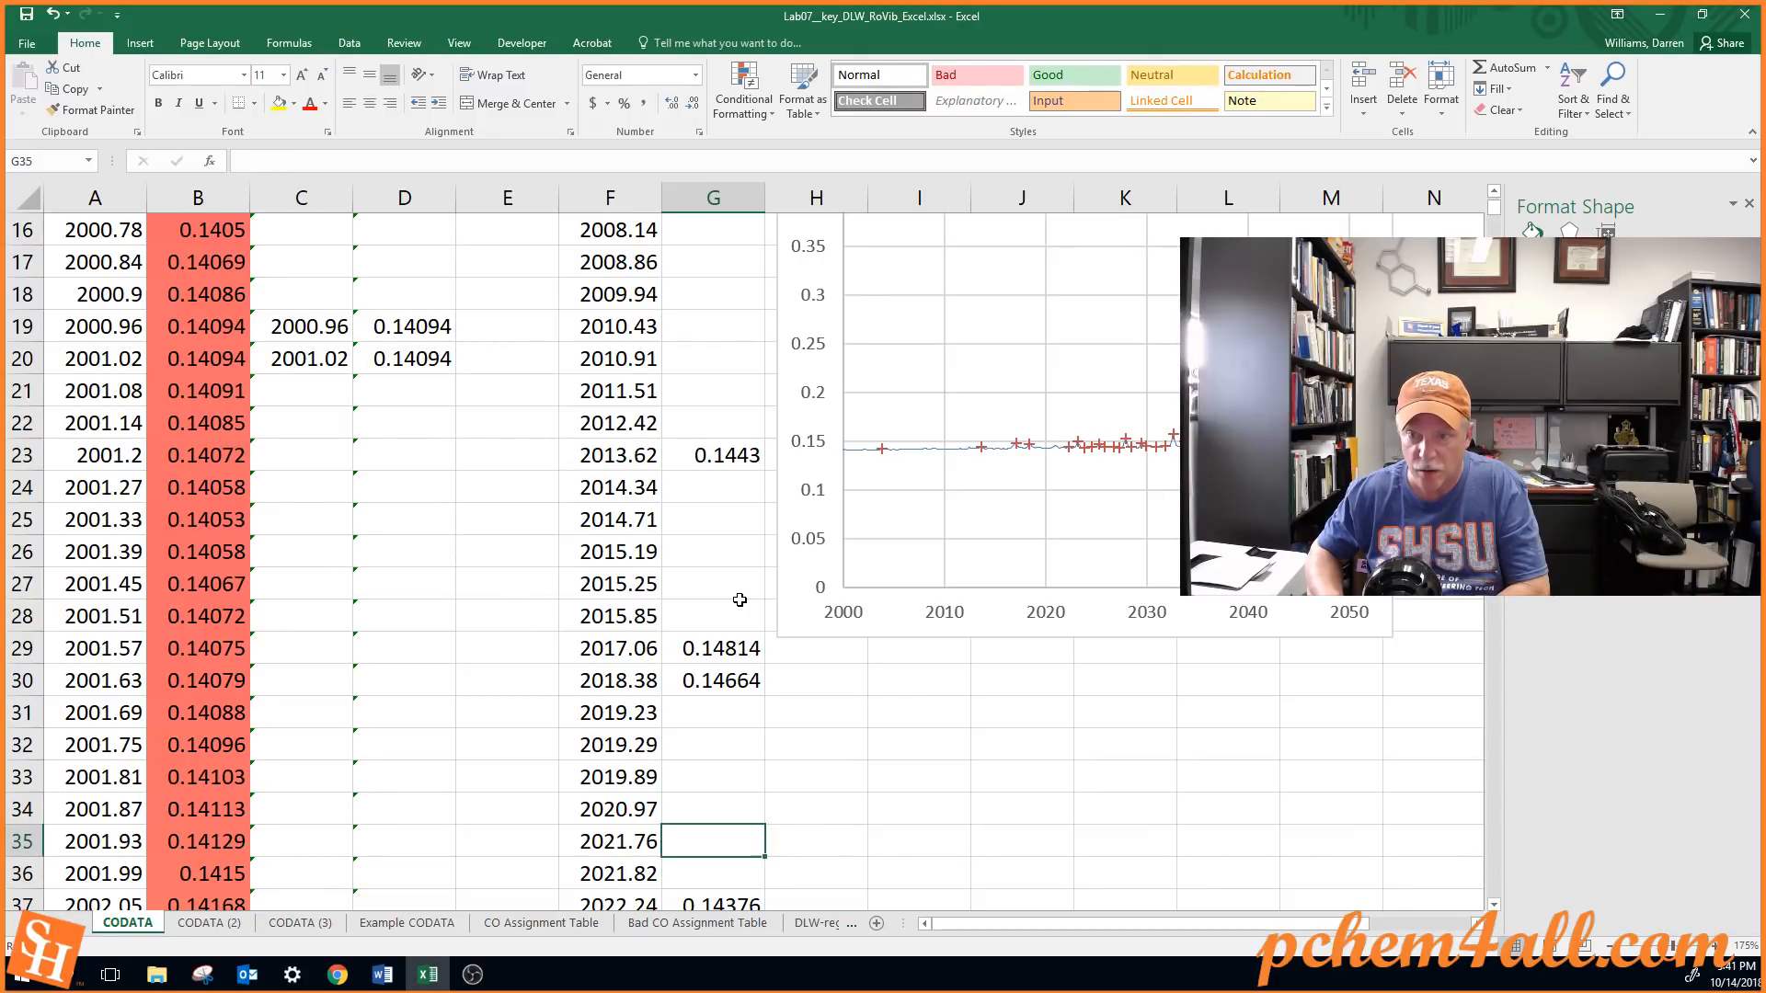
pyautogui.hotkey('ctrl', 'z')
pyautogui.press('Down')
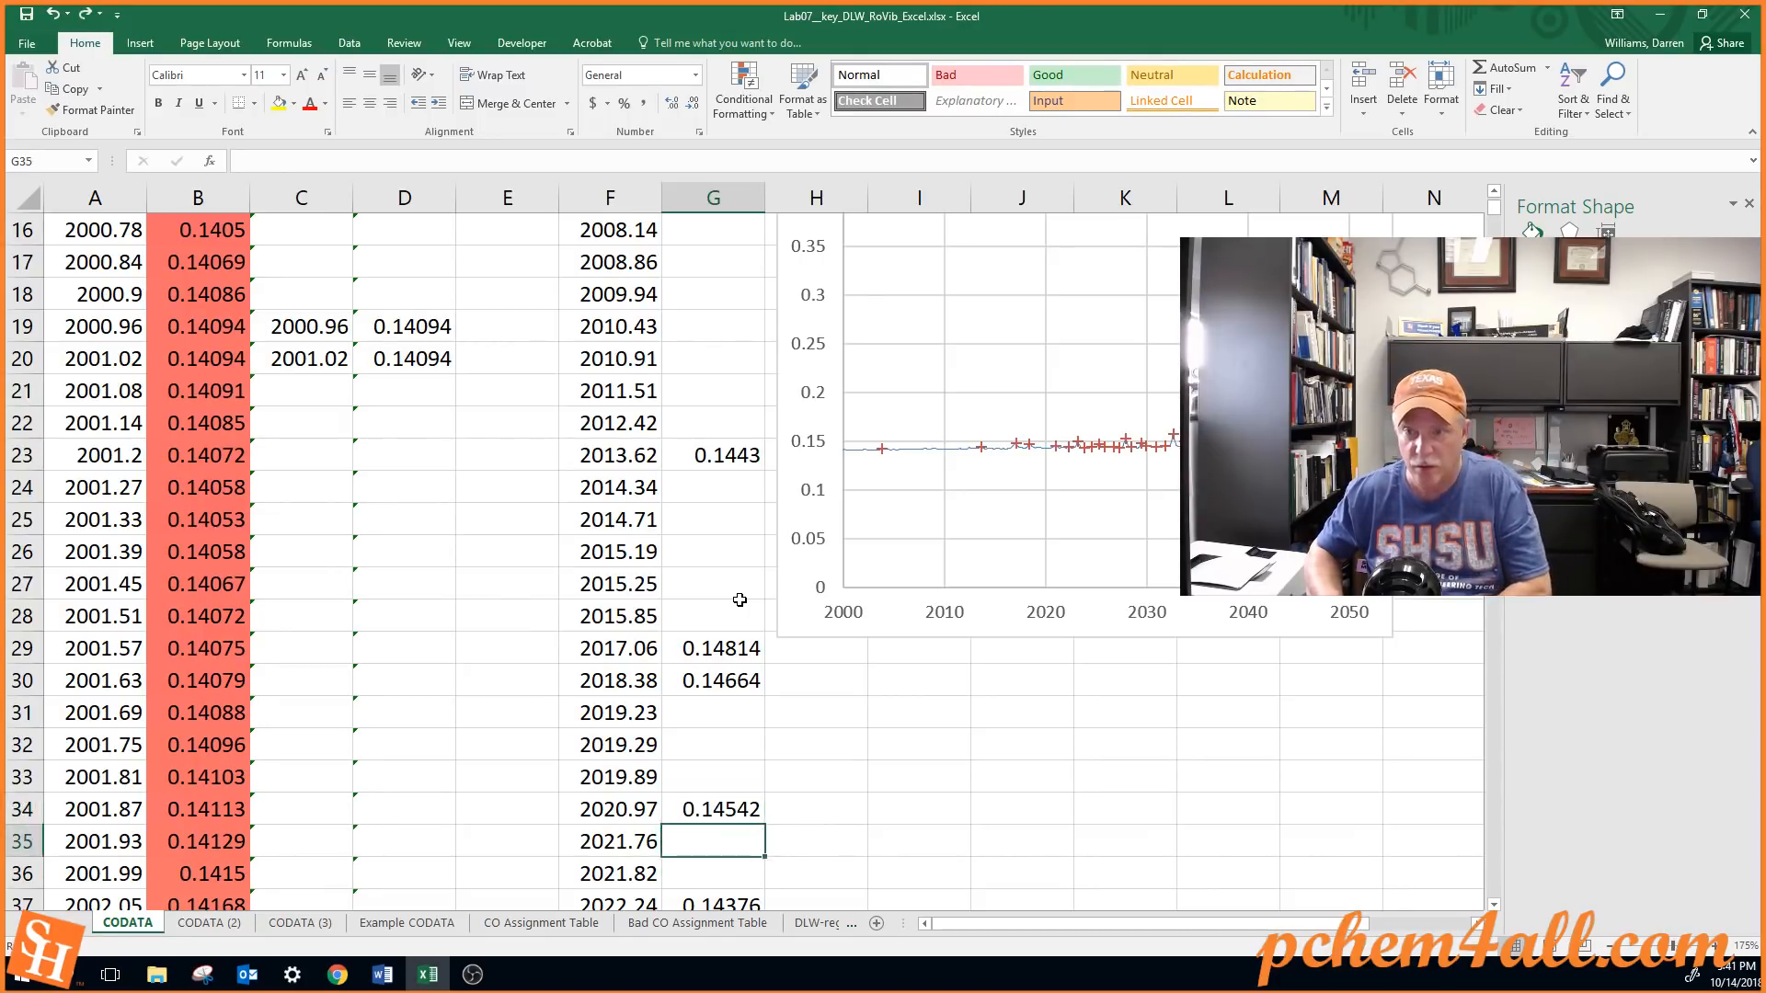
pyautogui.press('Down')
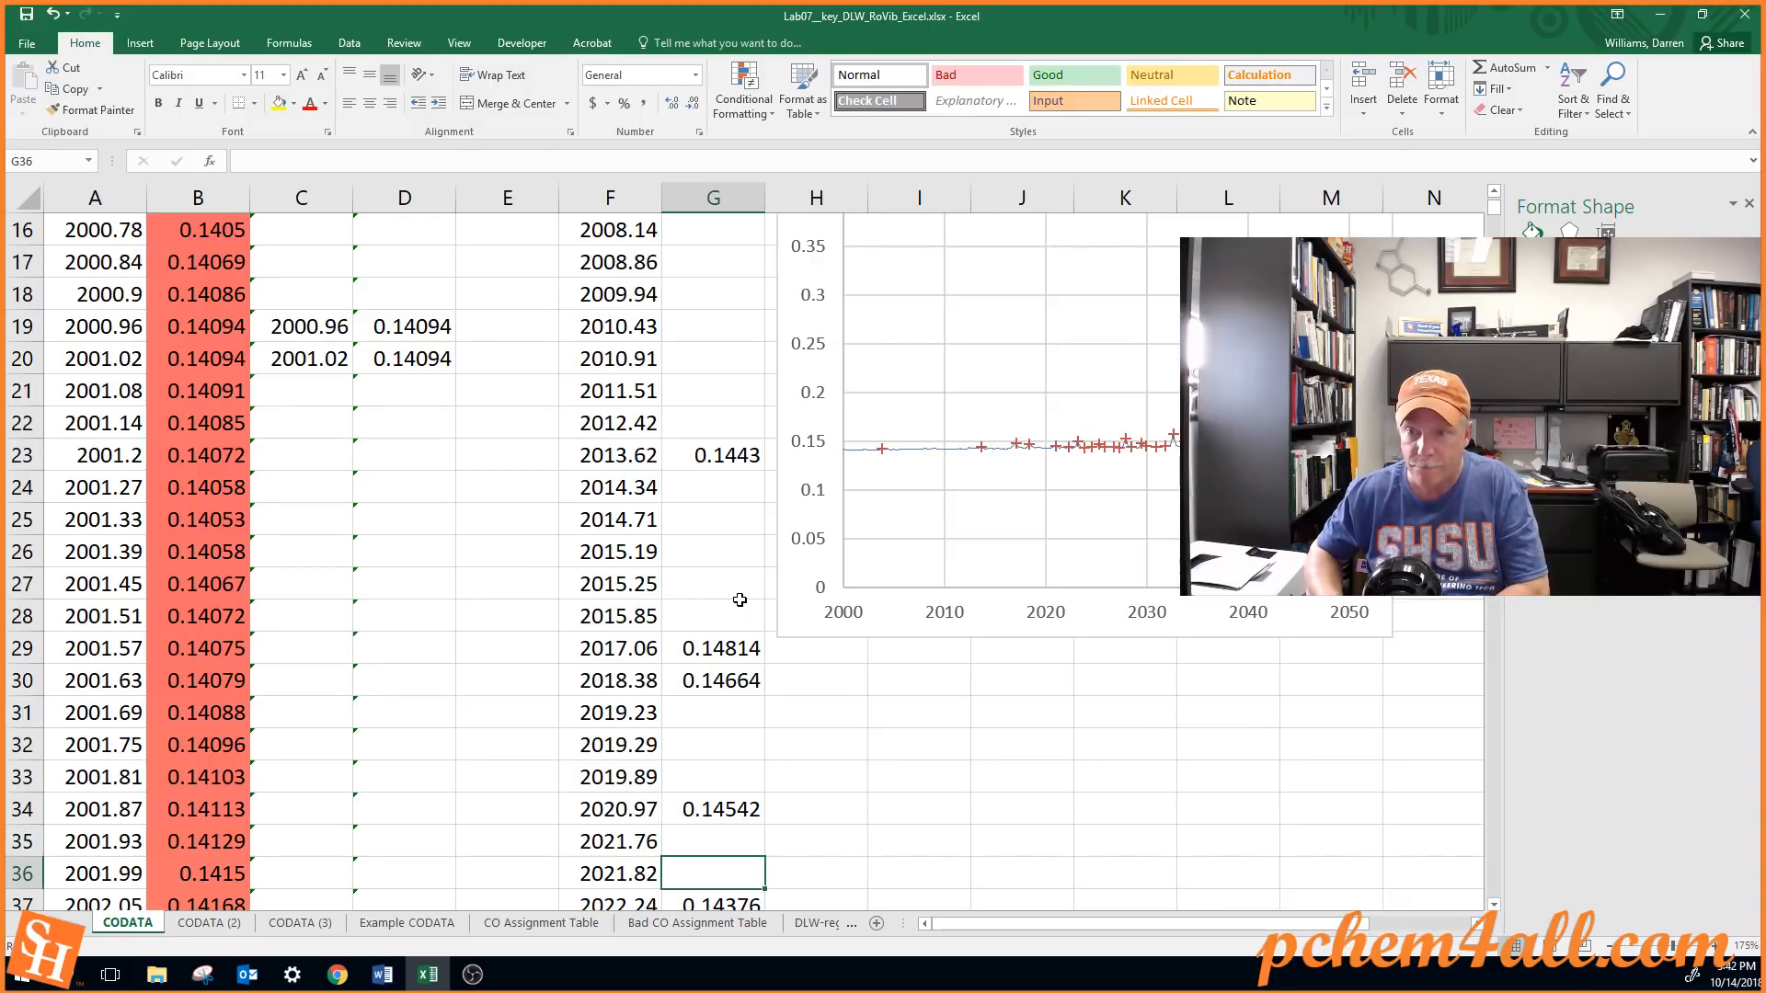
# Clear the absorbance values in G37, G39, G40 and G42, skipping G38 and G41, and move the chart down beside the following rows
pyautogui.press('Down')
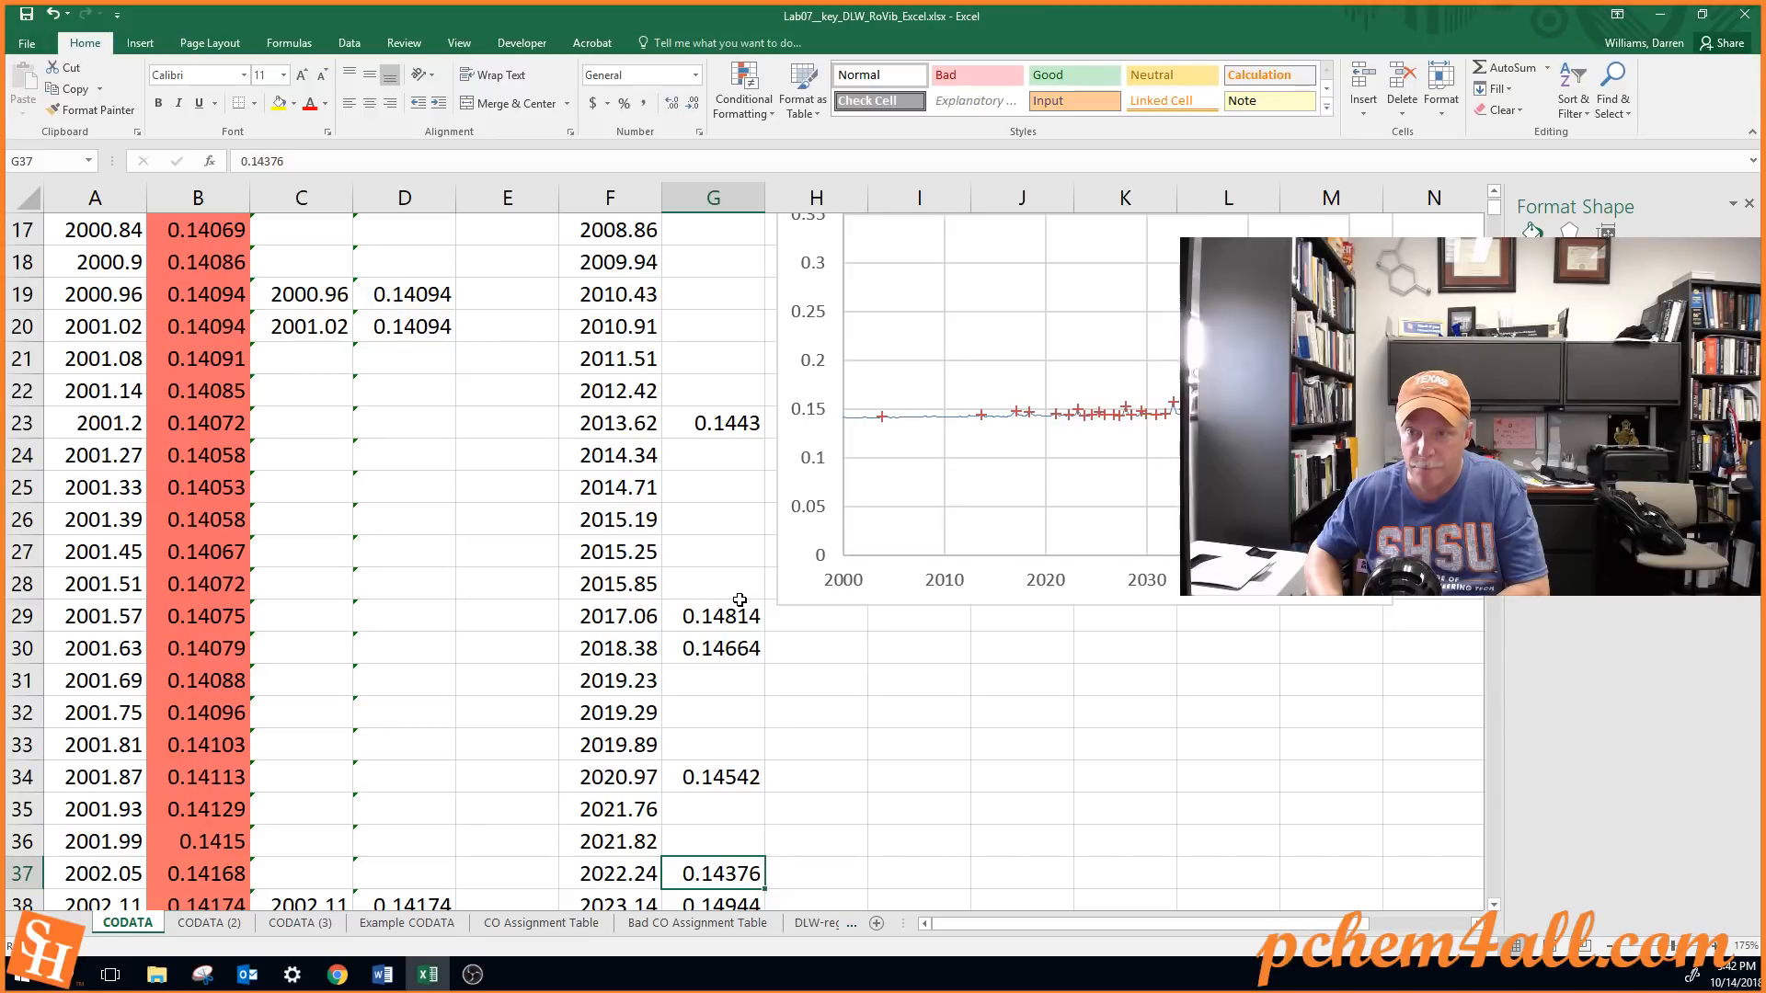
pyautogui.press('Down')
pyautogui.press('Down')
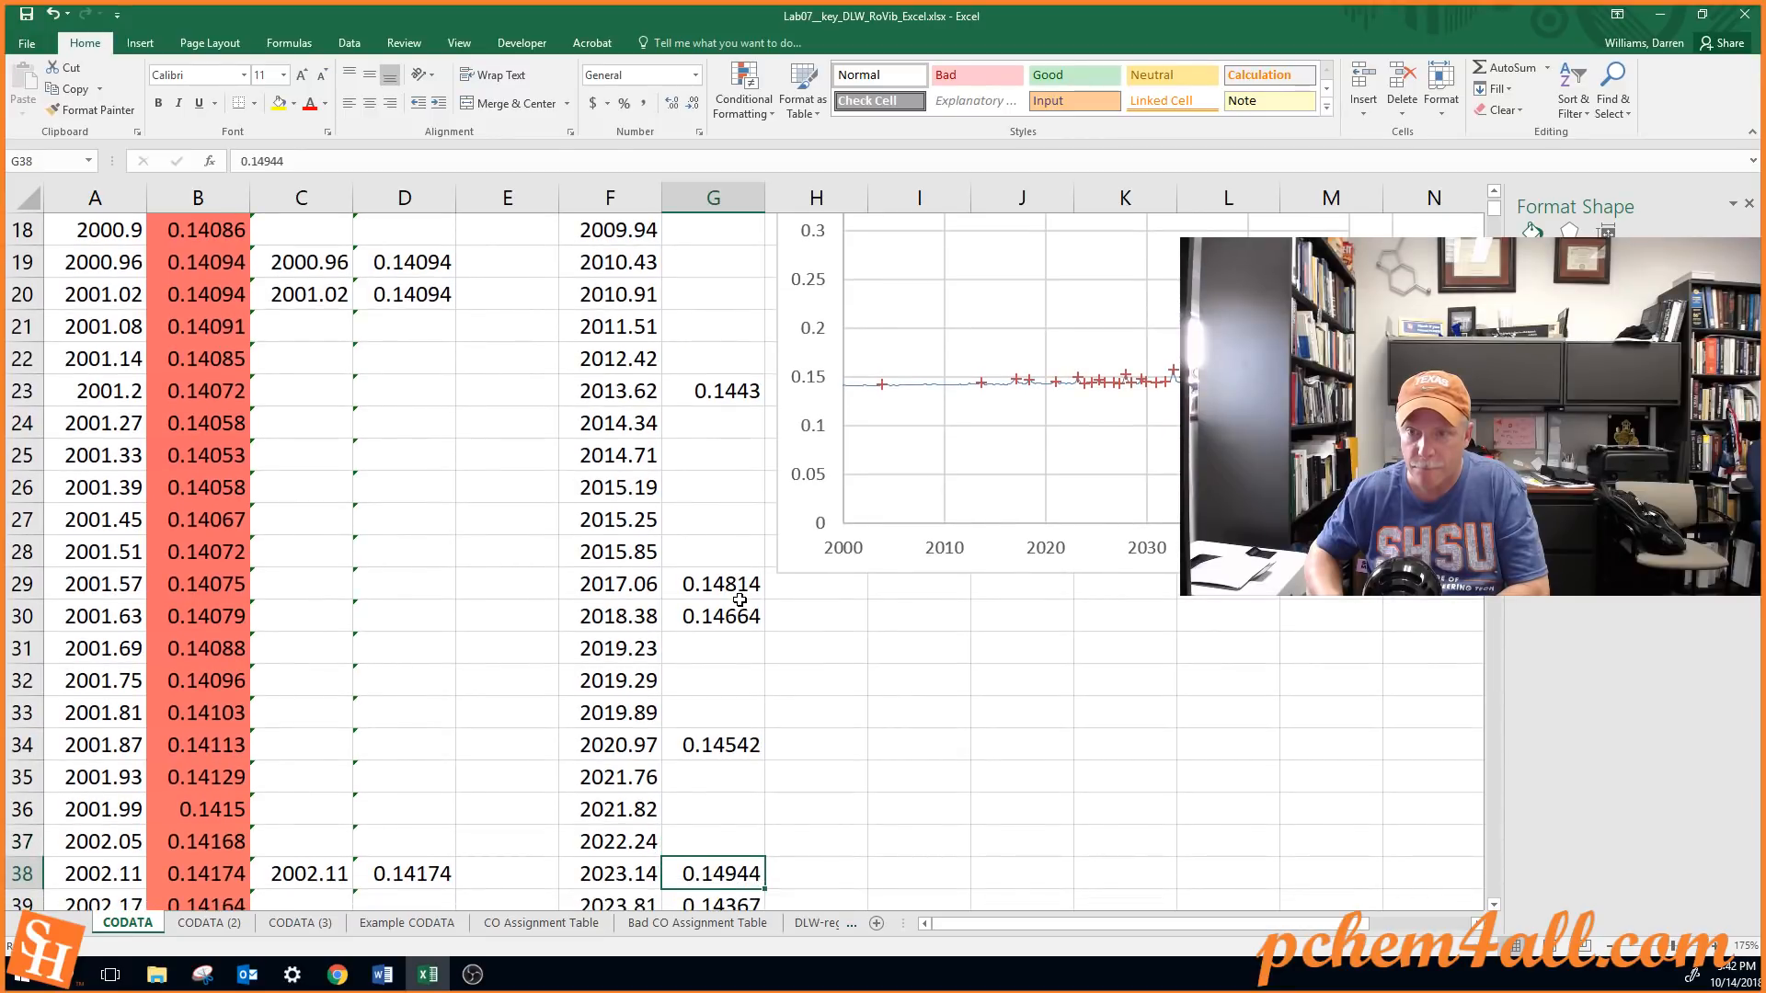
pyautogui.press('Delete')
pyautogui.press('Down')
pyautogui.press('Delete')
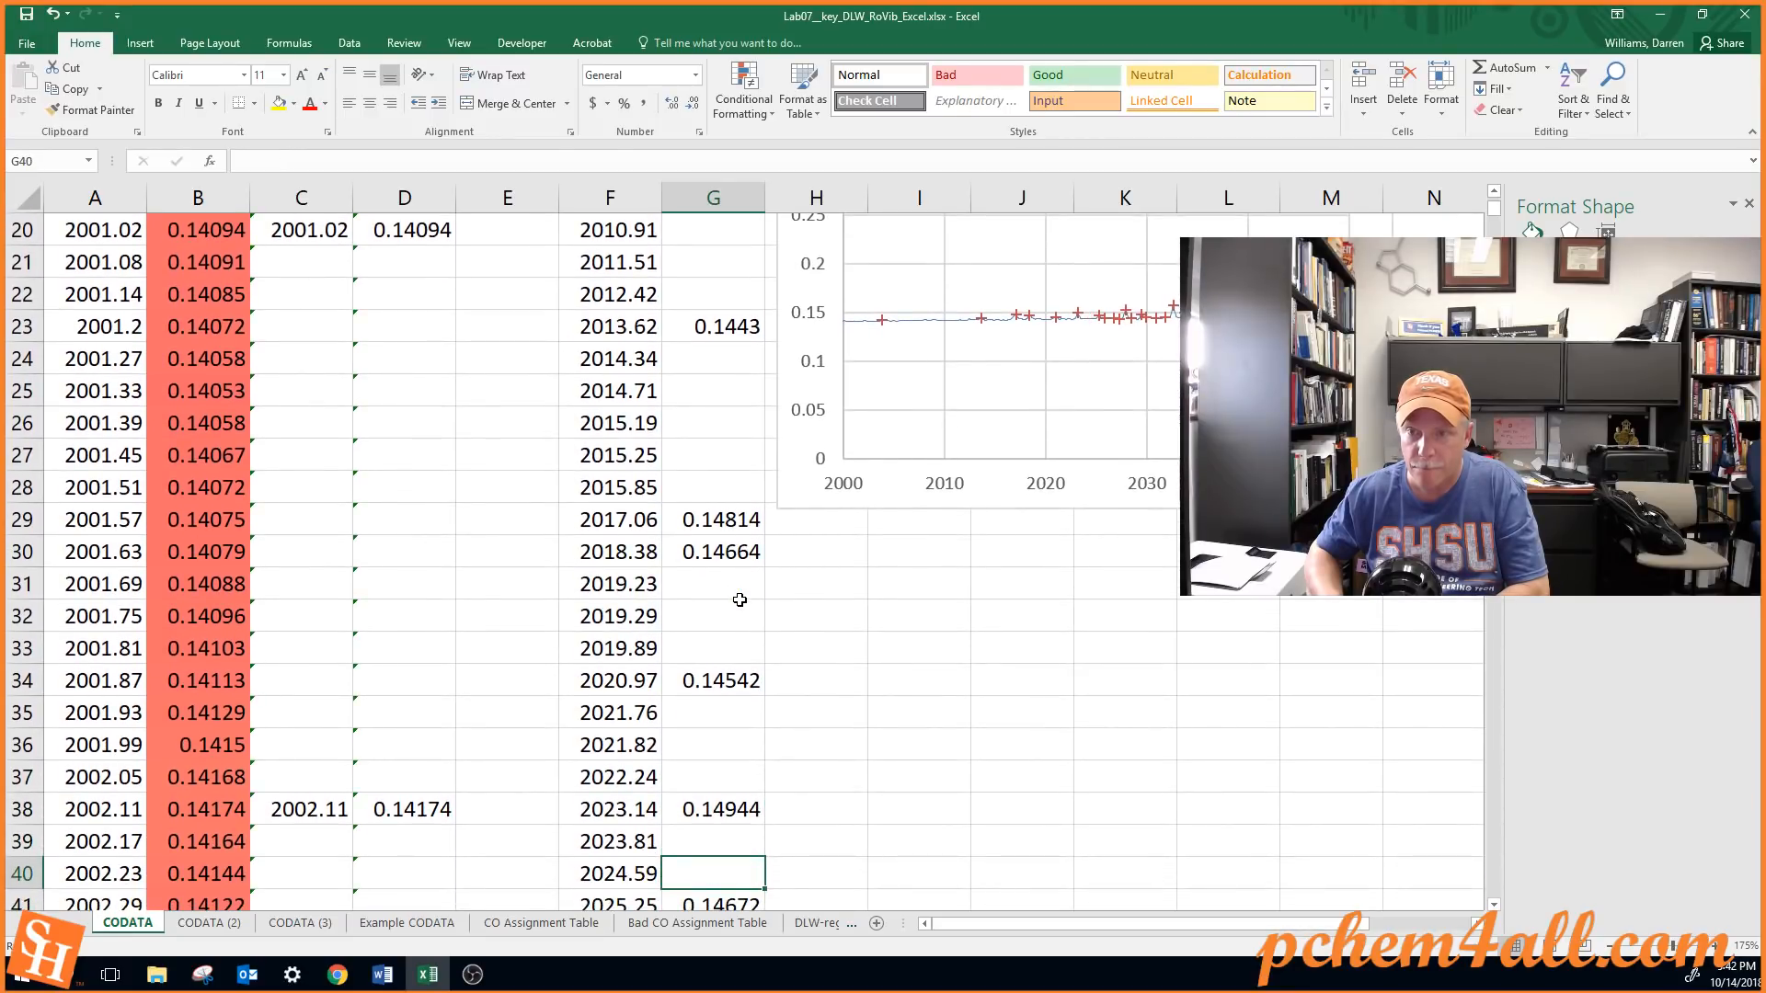
pyautogui.press('Down')
pyautogui.press('Down')
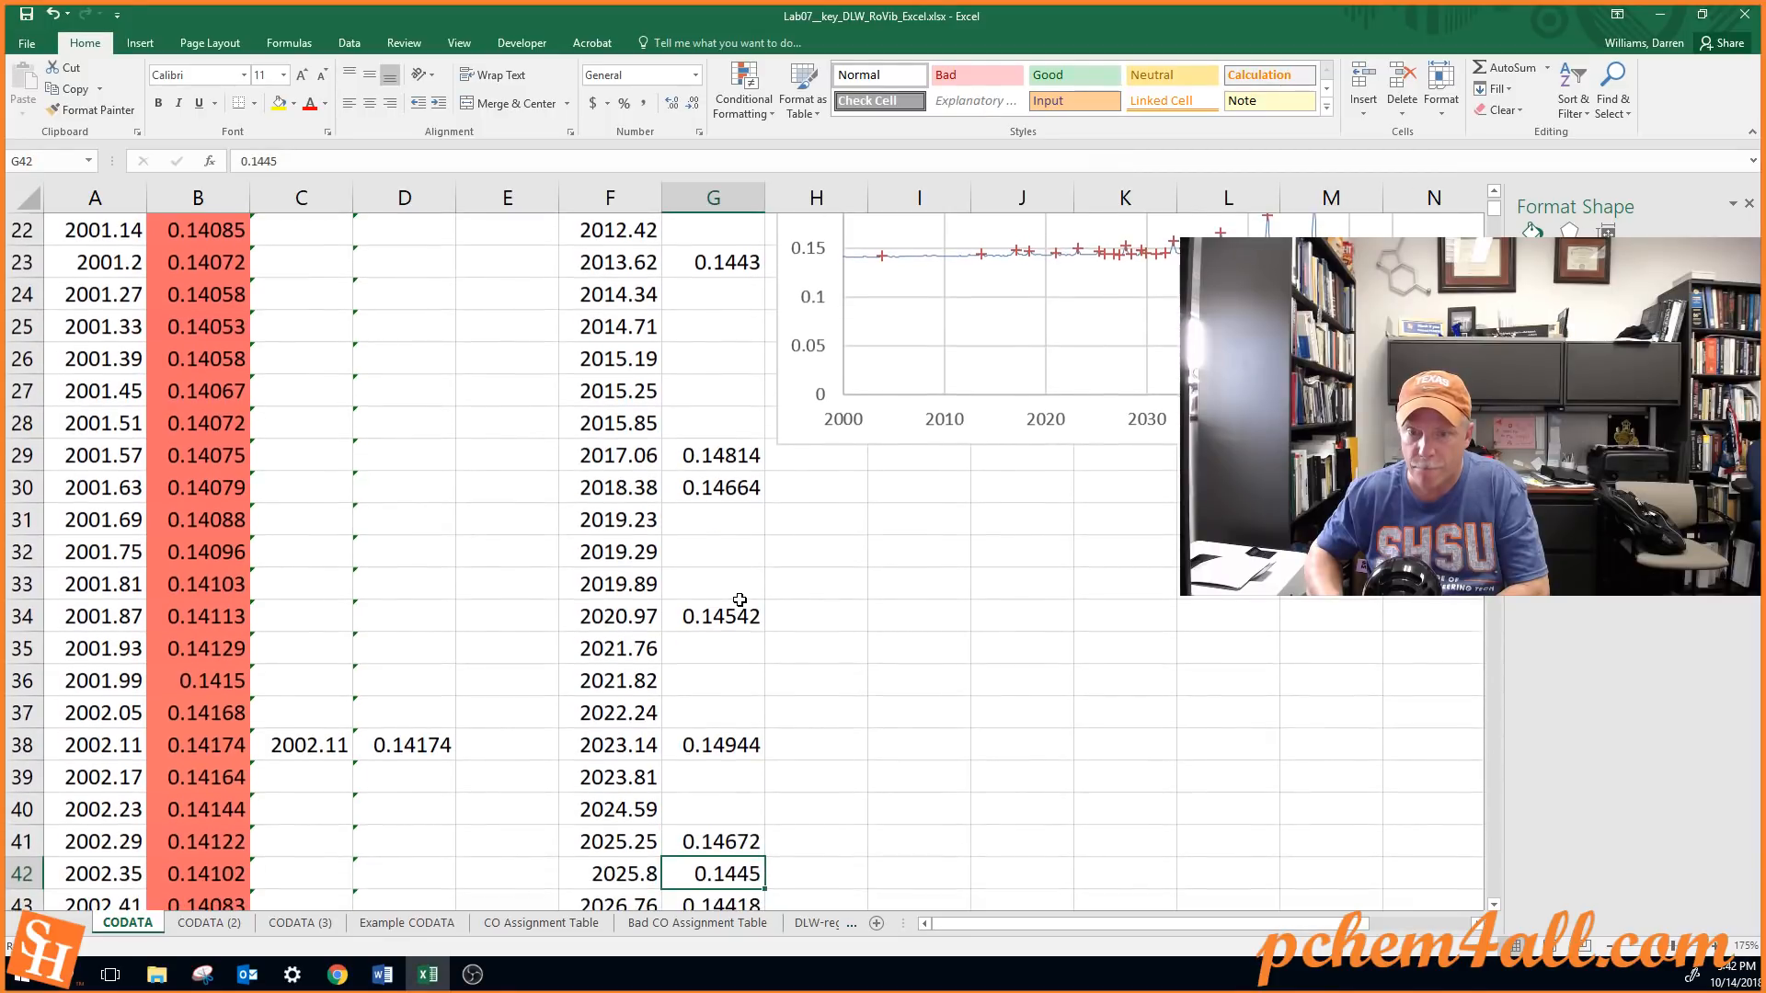
pyautogui.press('Delete')
pyautogui.moveTo(789, 383); pyautogui.dragTo(784, 816)
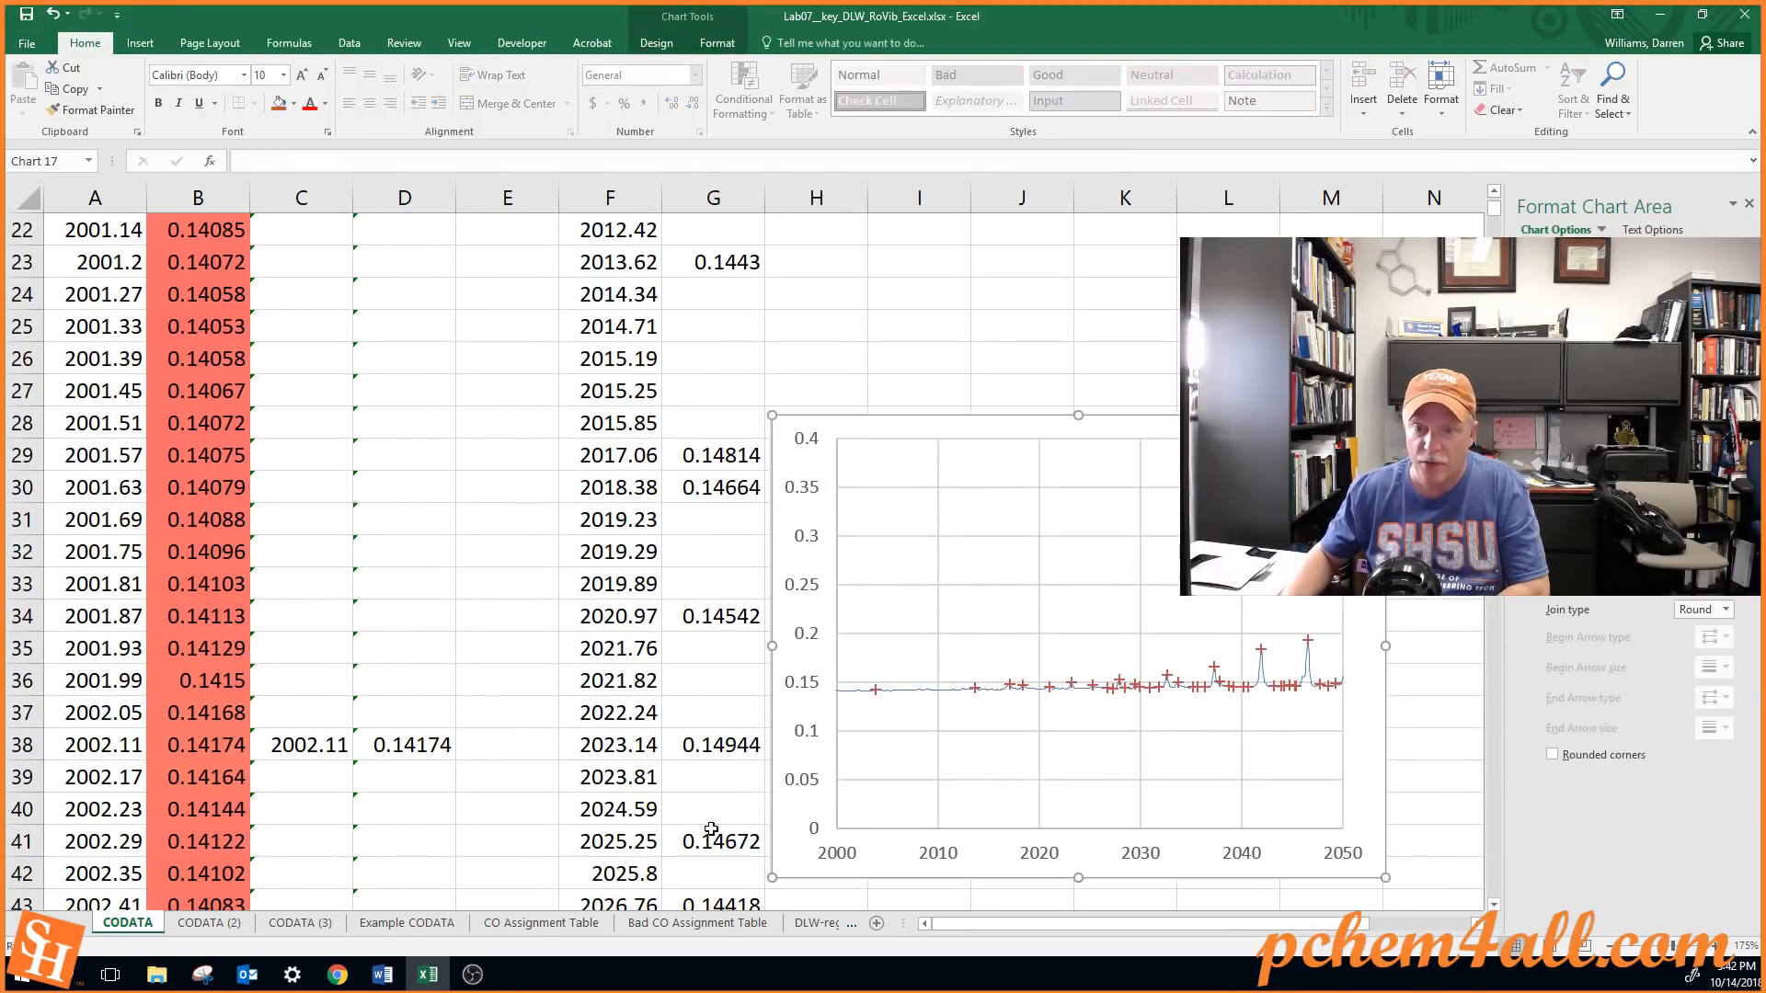
pyautogui.scroll(-2, 718, 828)
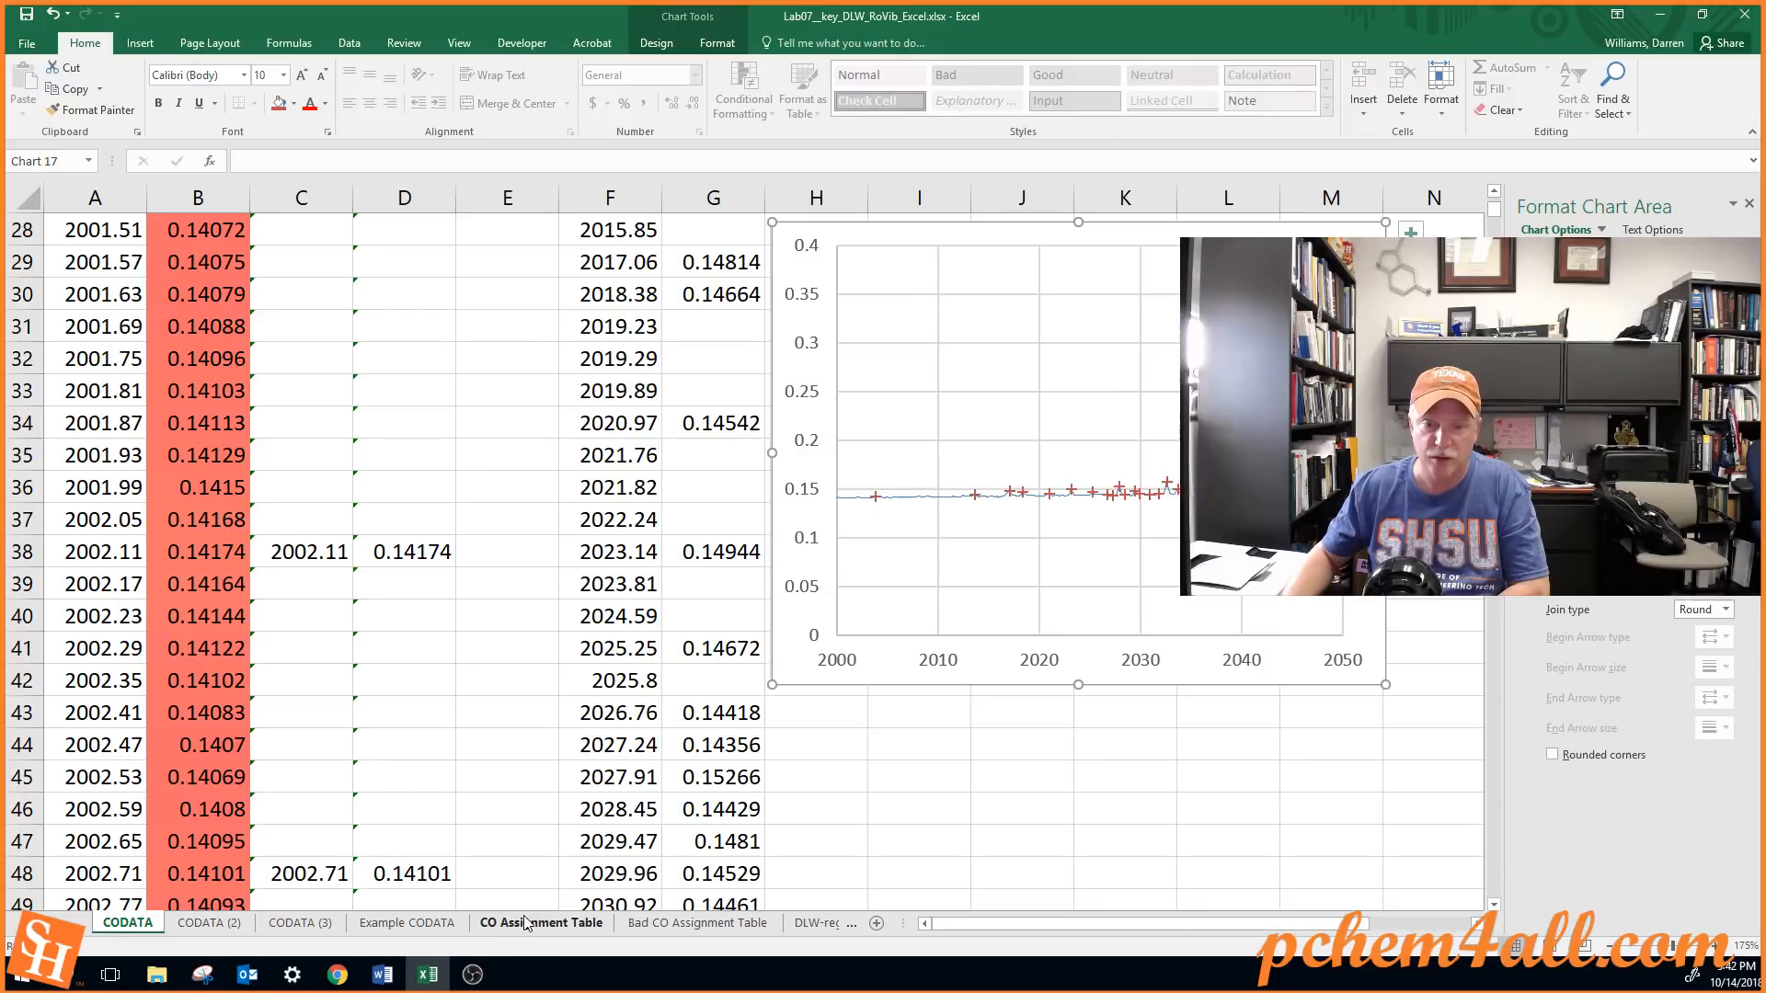
# Examine the CO Assignment Table sheet: the P31 row's frequency, J value, branch and m, the Be, Ae and De headers, and the chart
pyautogui.click(481, 925)
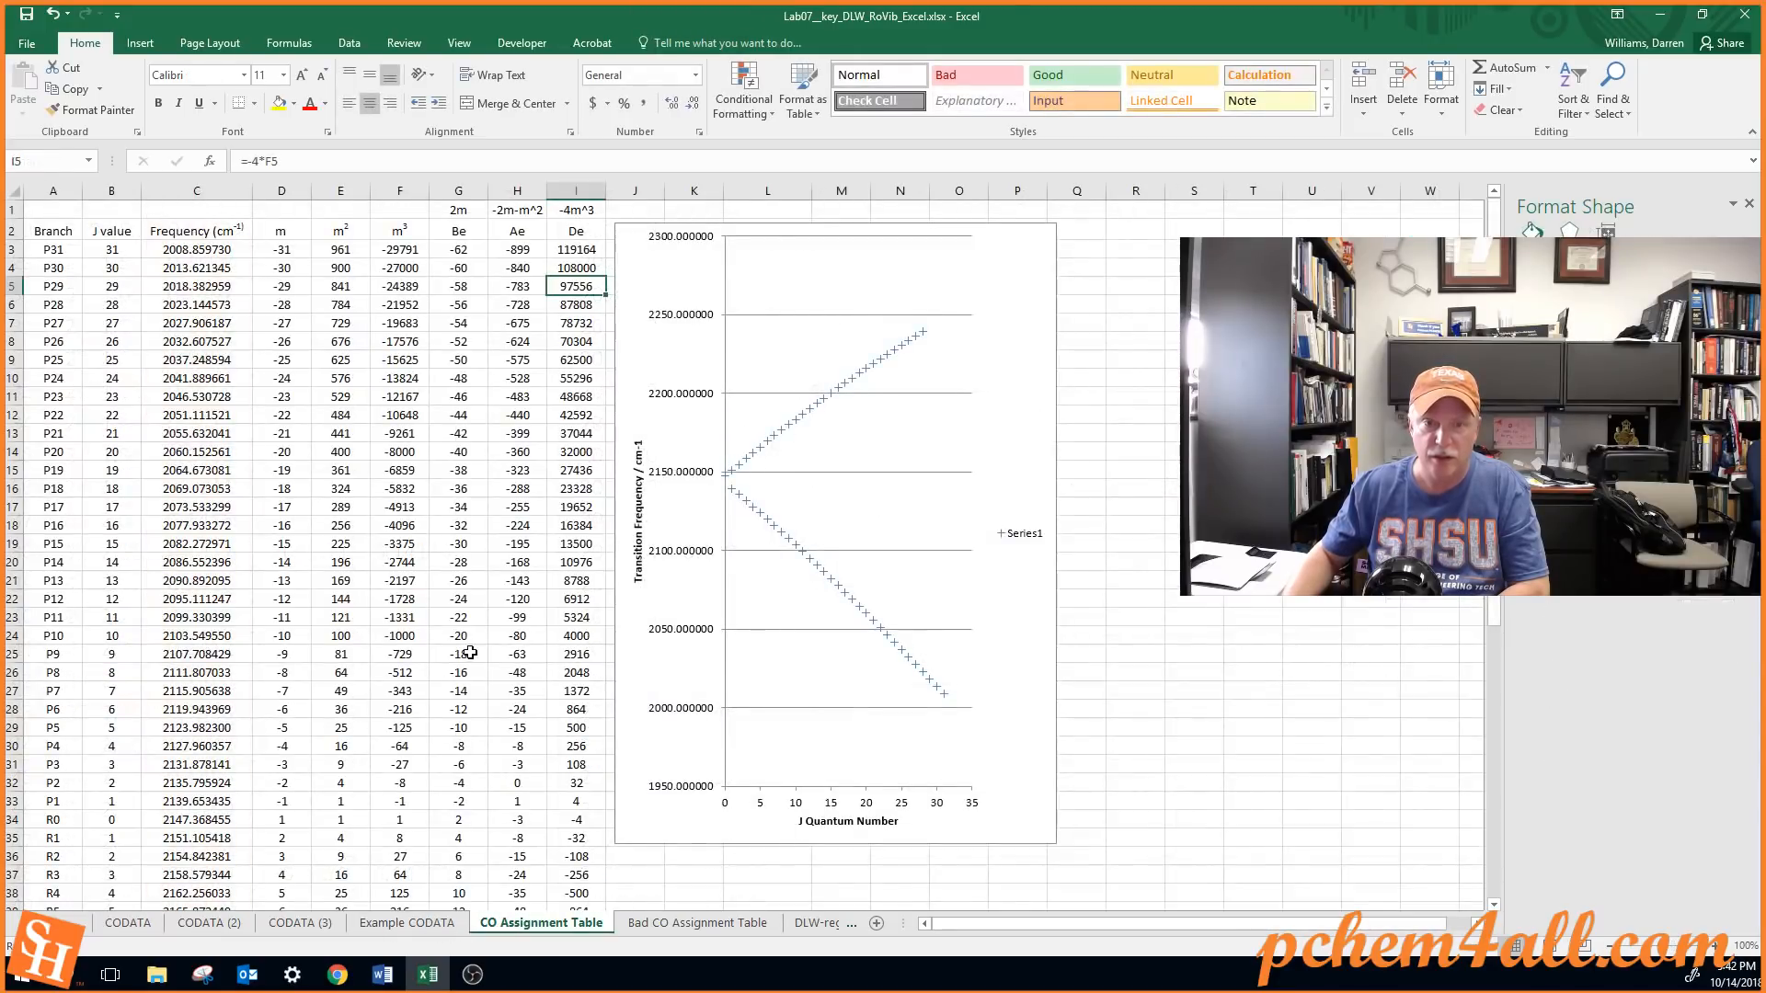
pyautogui.click(181, 248)
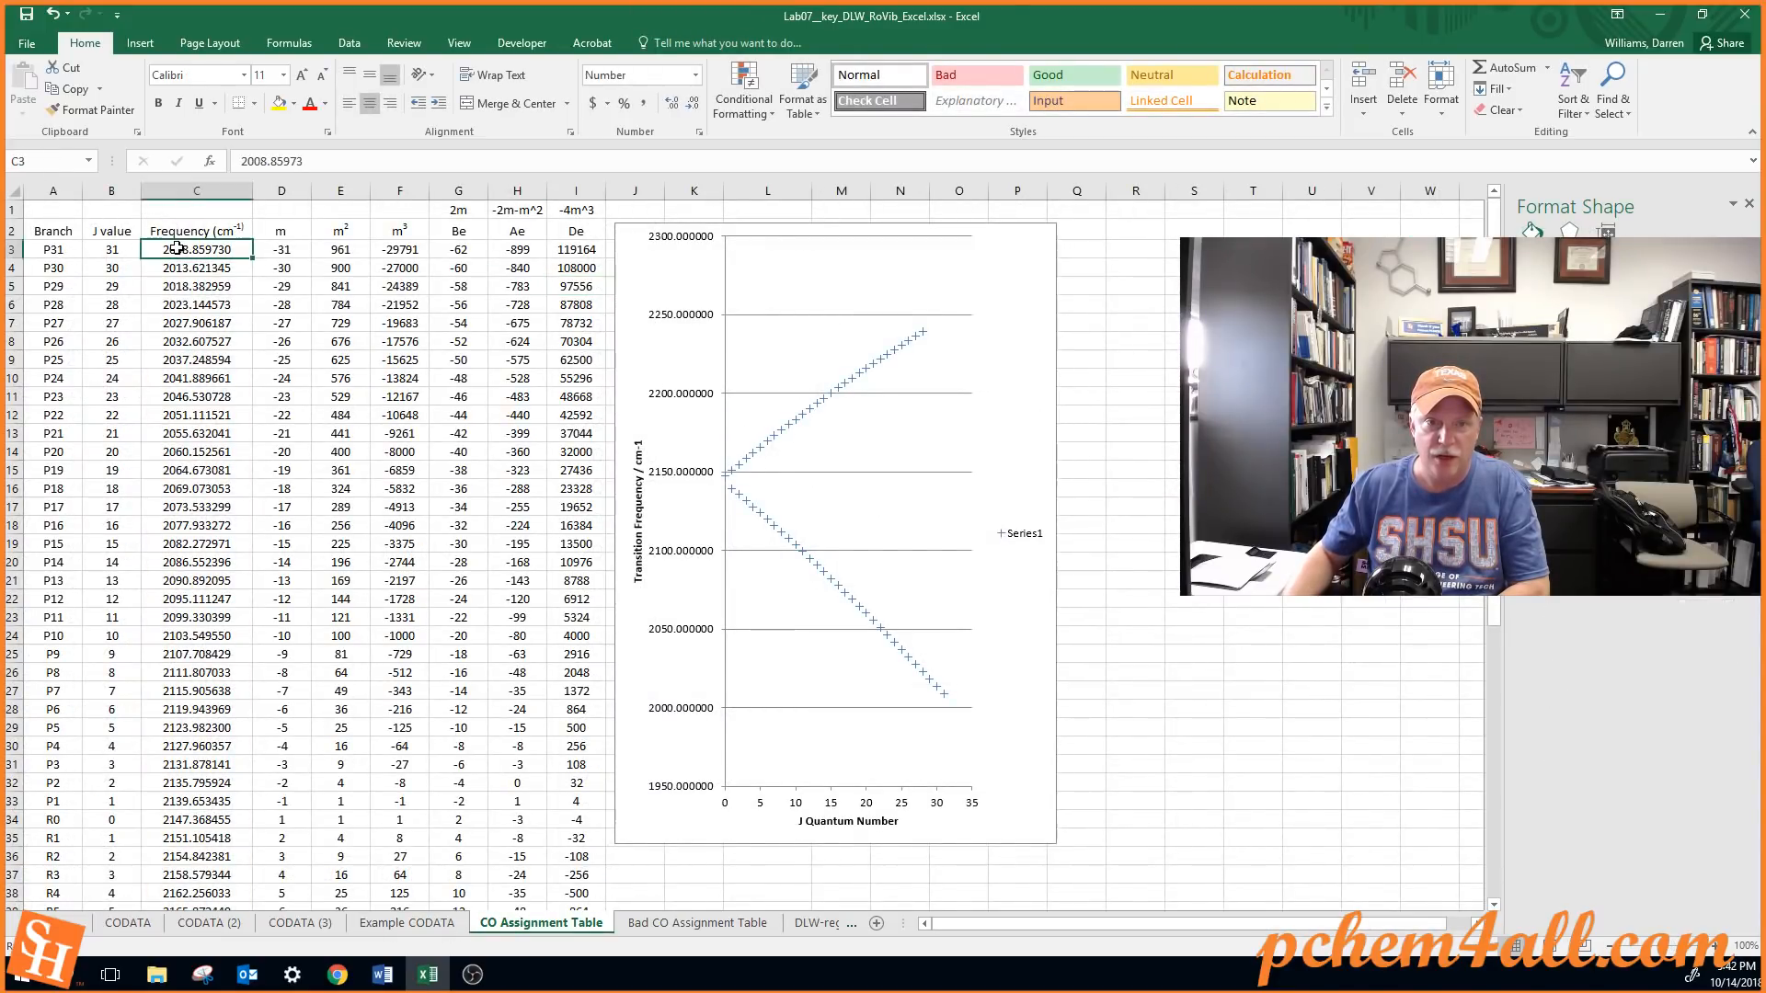
pyautogui.click(112, 248)
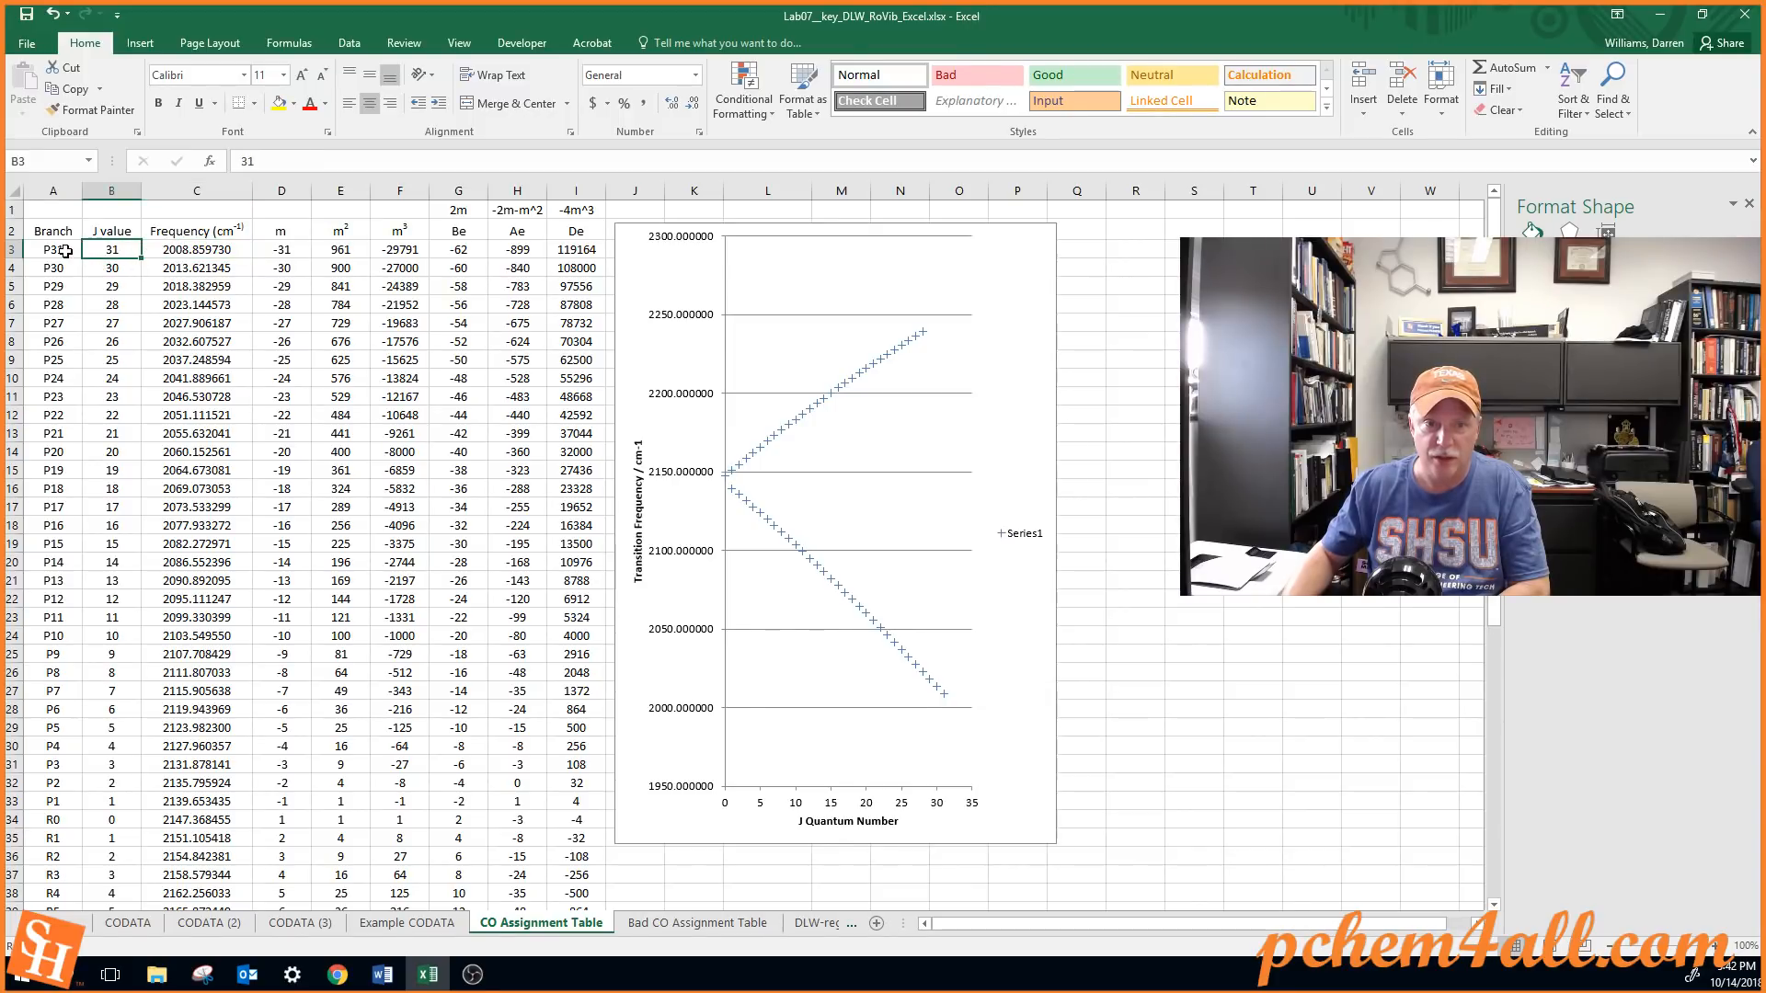
pyautogui.click(64, 250)
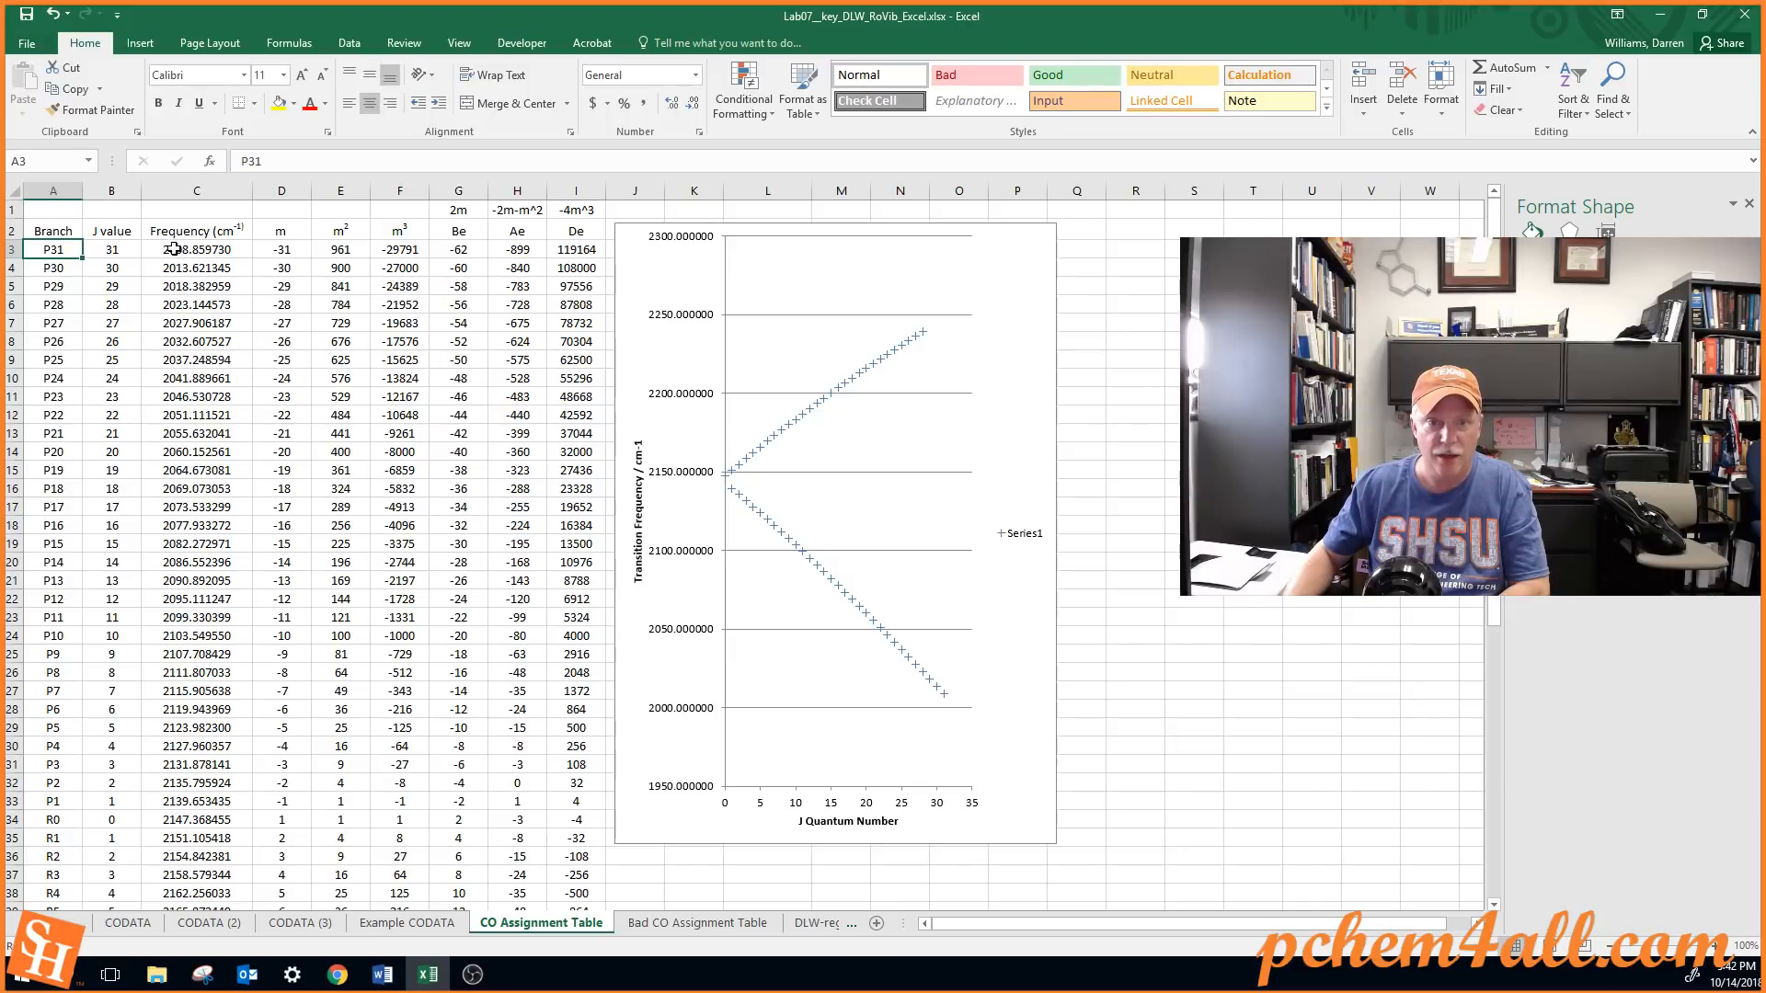
pyautogui.click(295, 248)
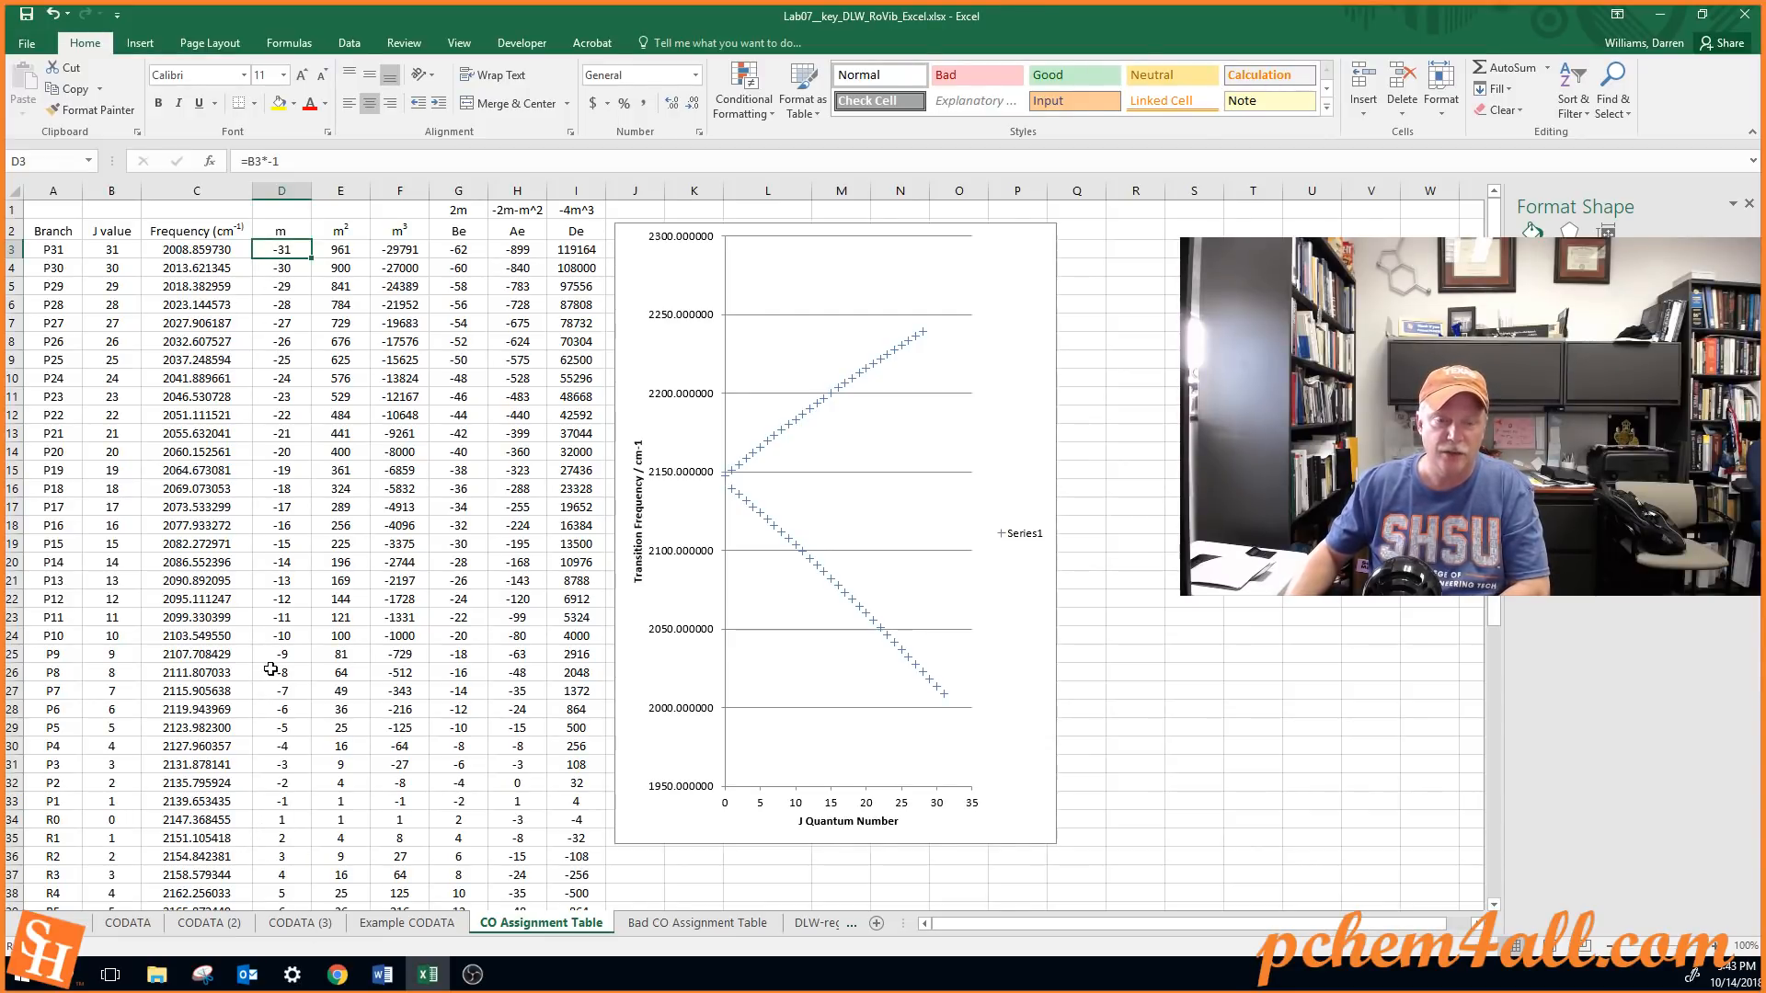
pyautogui.moveTo(458, 209); pyautogui.dragTo(571, 236)
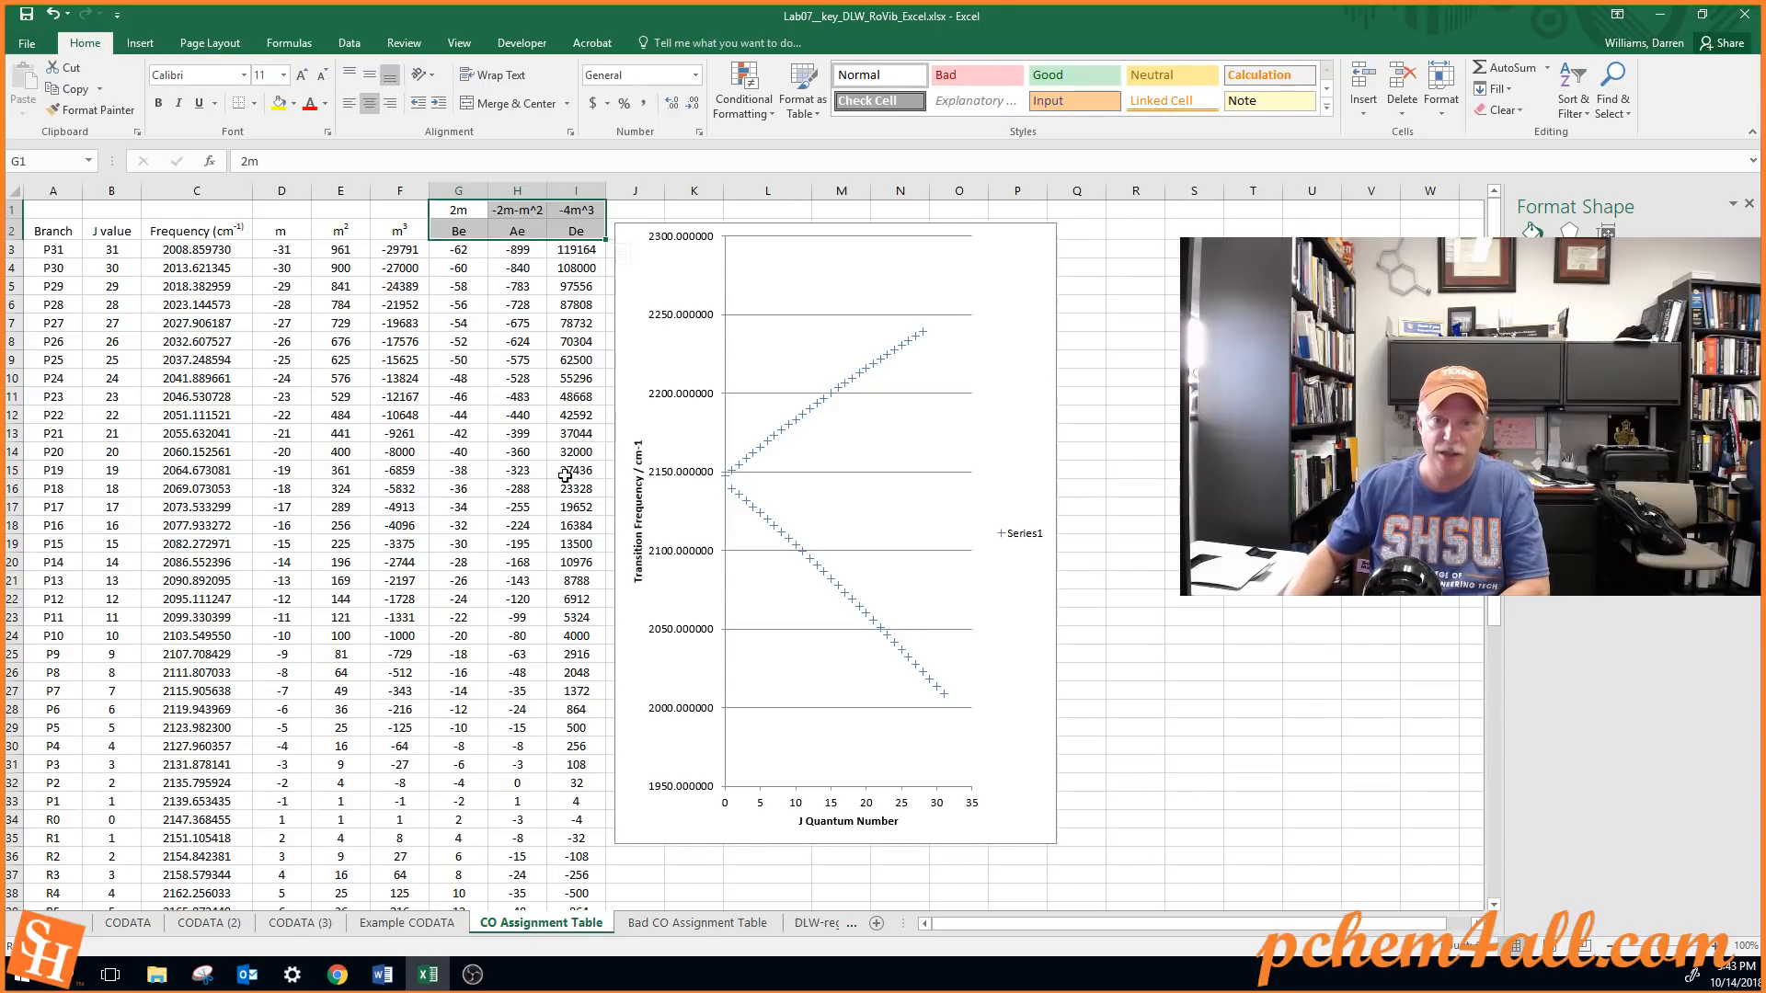
pyautogui.click(693, 347)
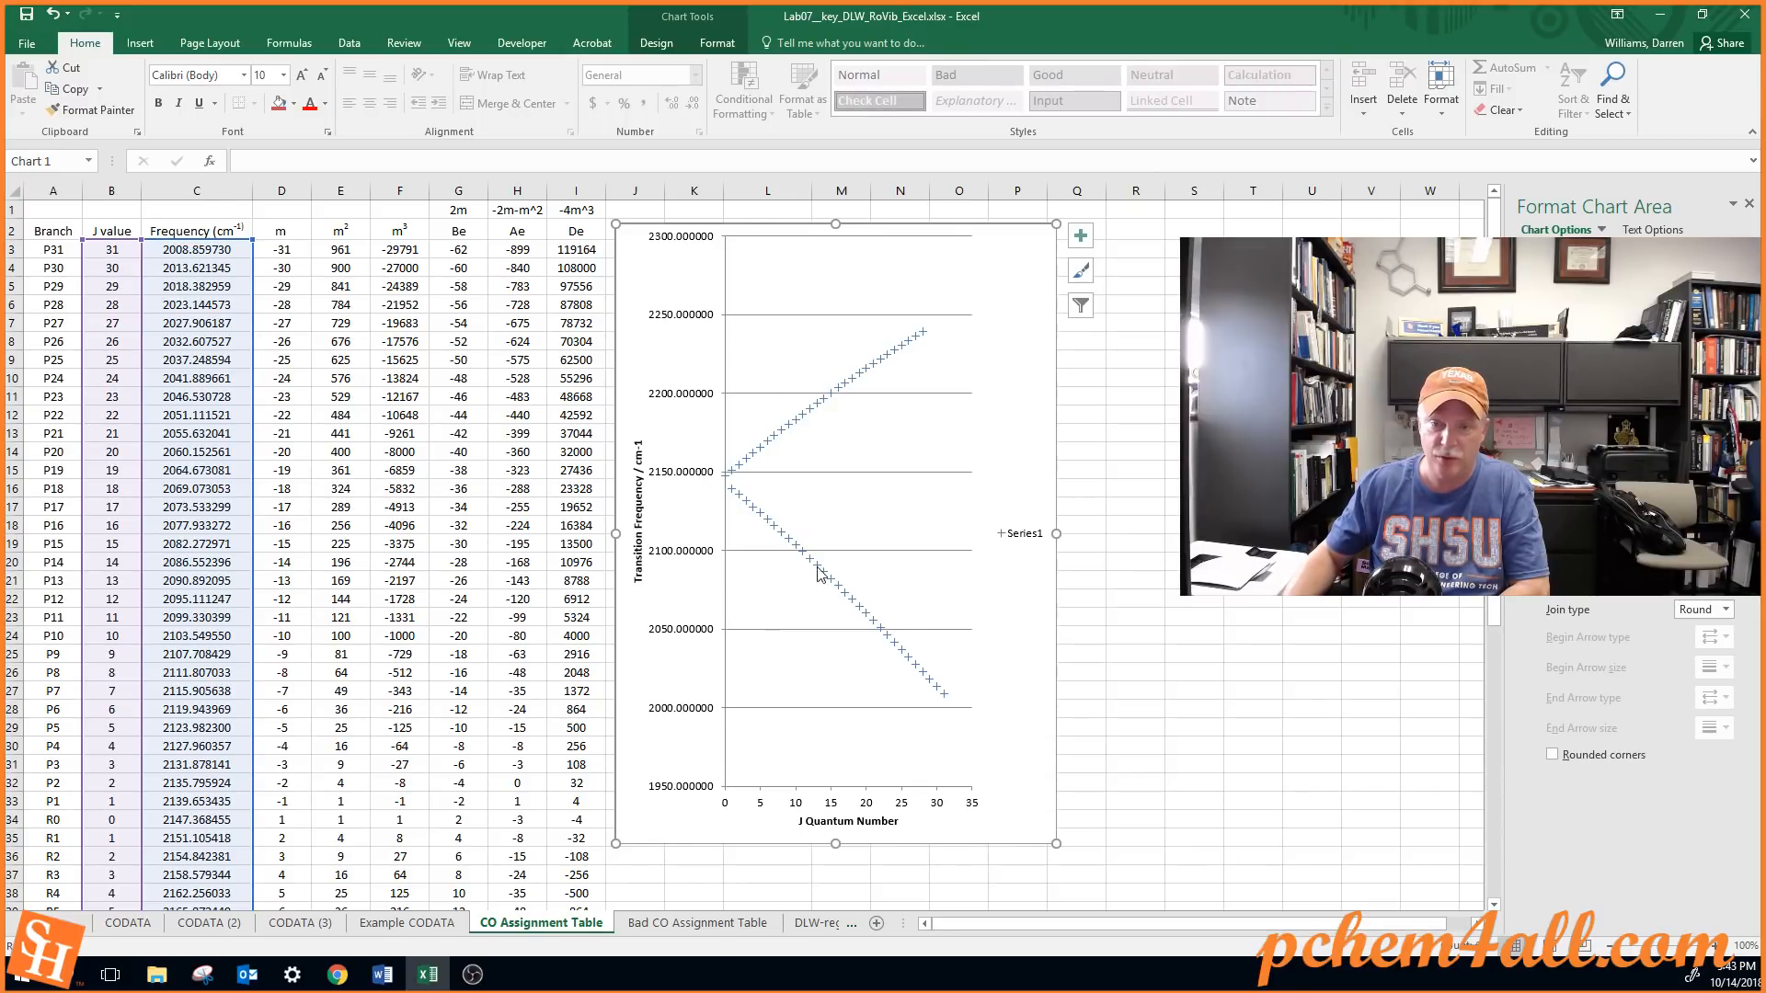
# View the faulty assignment plot on the Bad CO Assignment Table sheet, checking back with the CODATA sheet in between
pyautogui.click(714, 922)
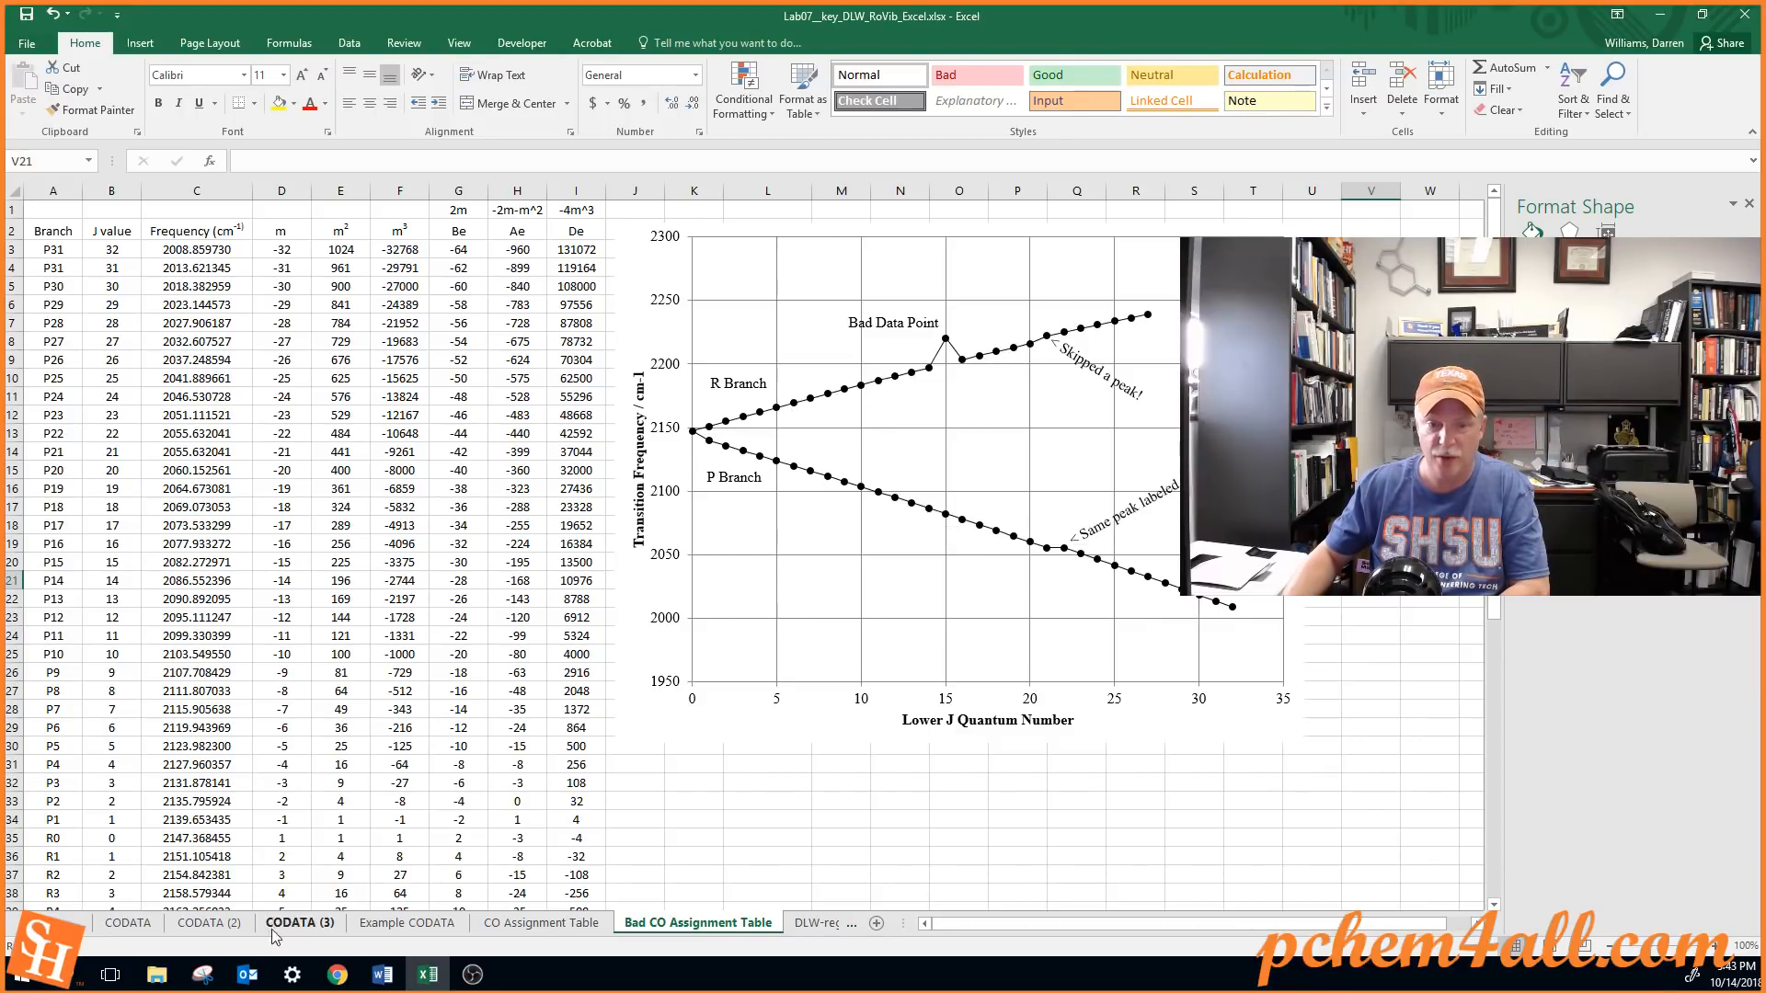
pyautogui.click(126, 929)
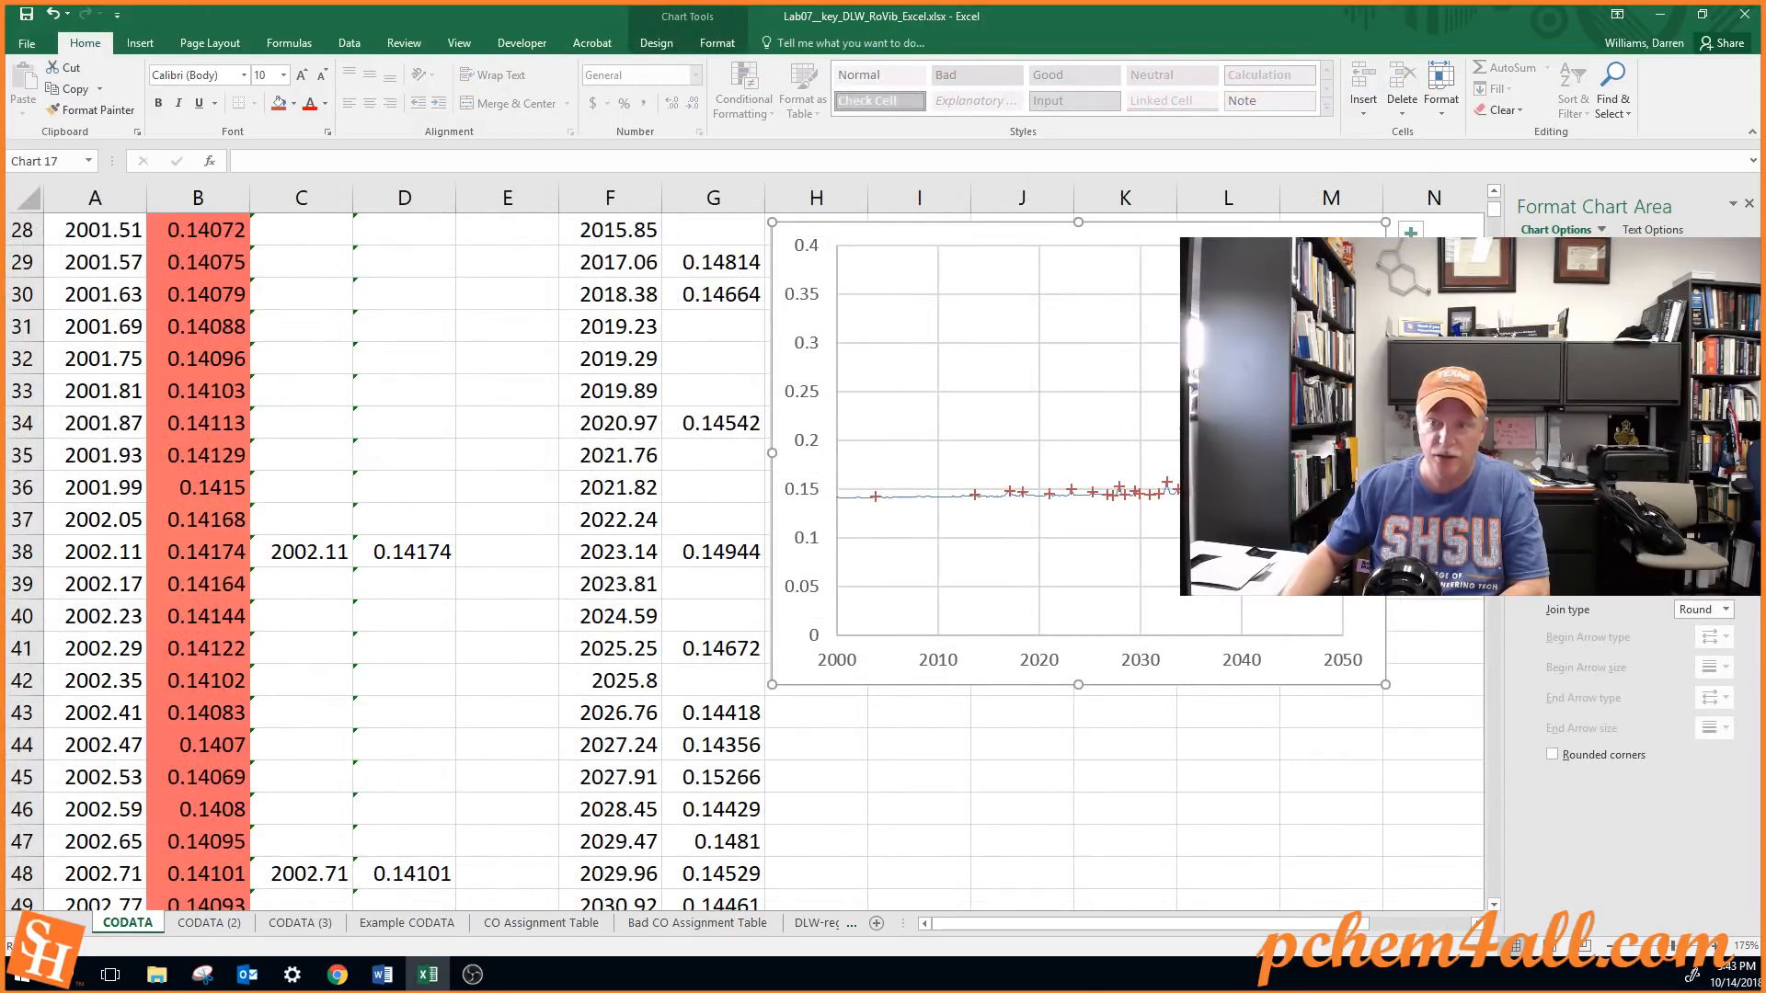
pyautogui.click(713, 924)
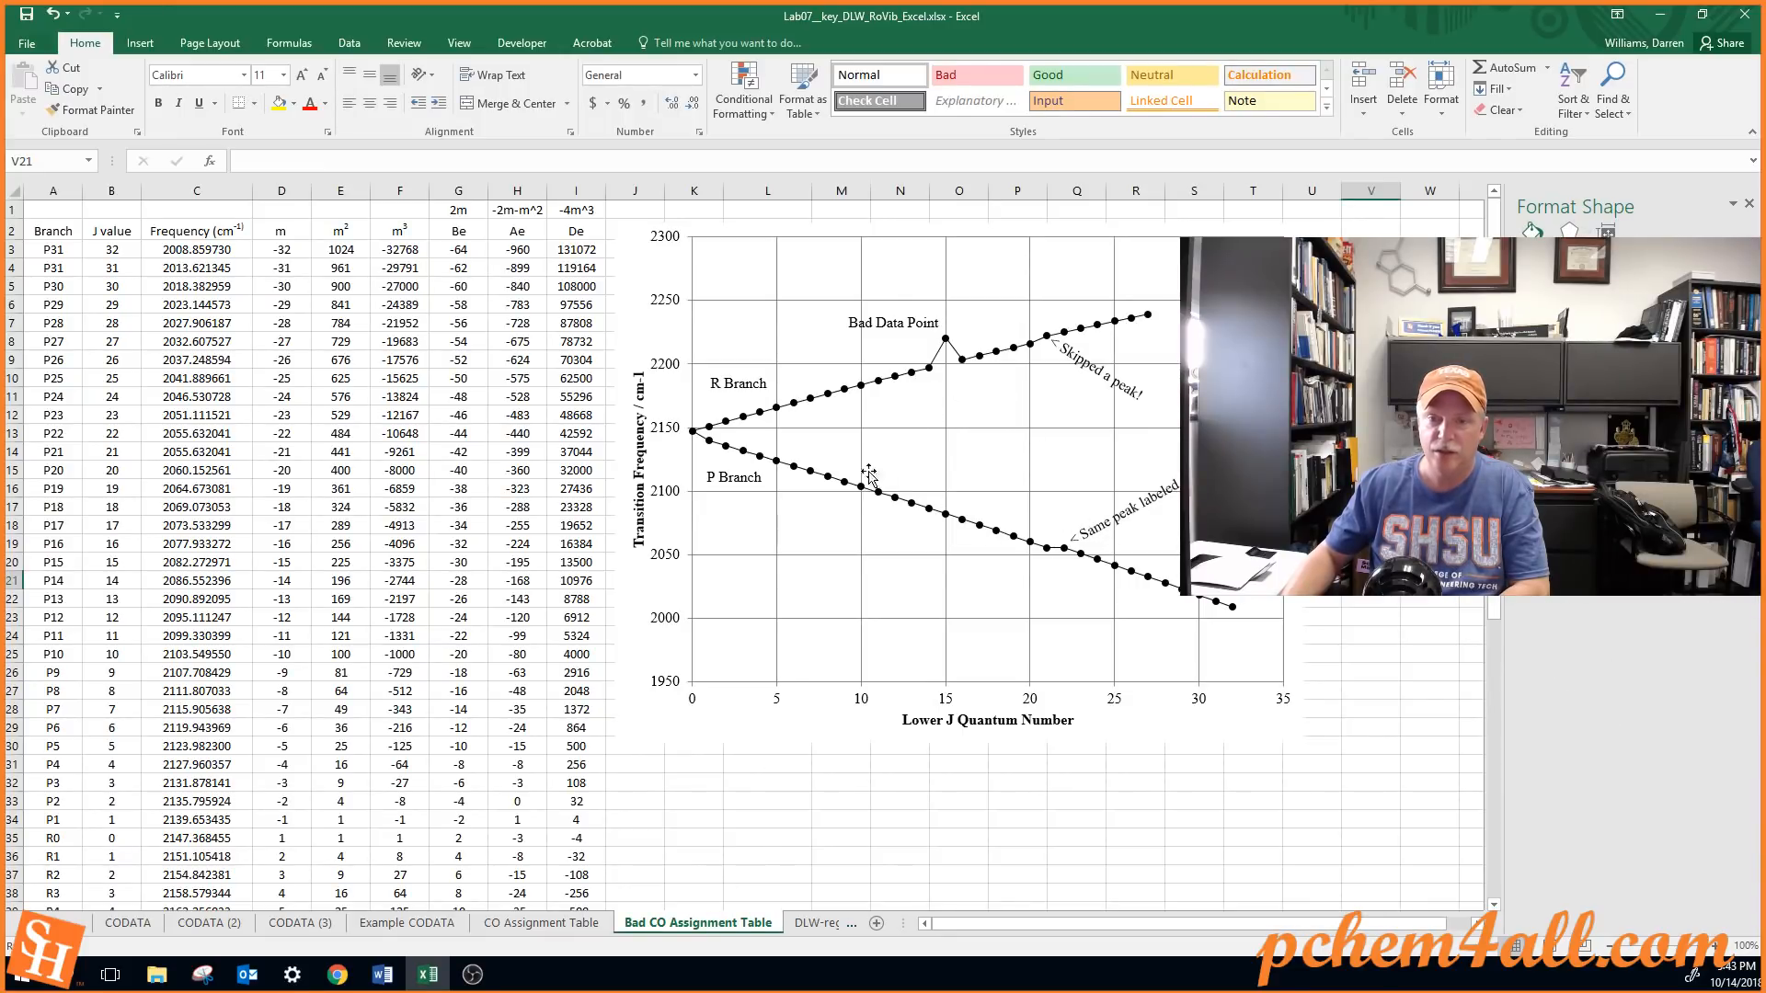
# Return to the CO Assignment Table and review the J values from P31 to R28 and the -4m^3 and De headers
pyautogui.click(589, 923)
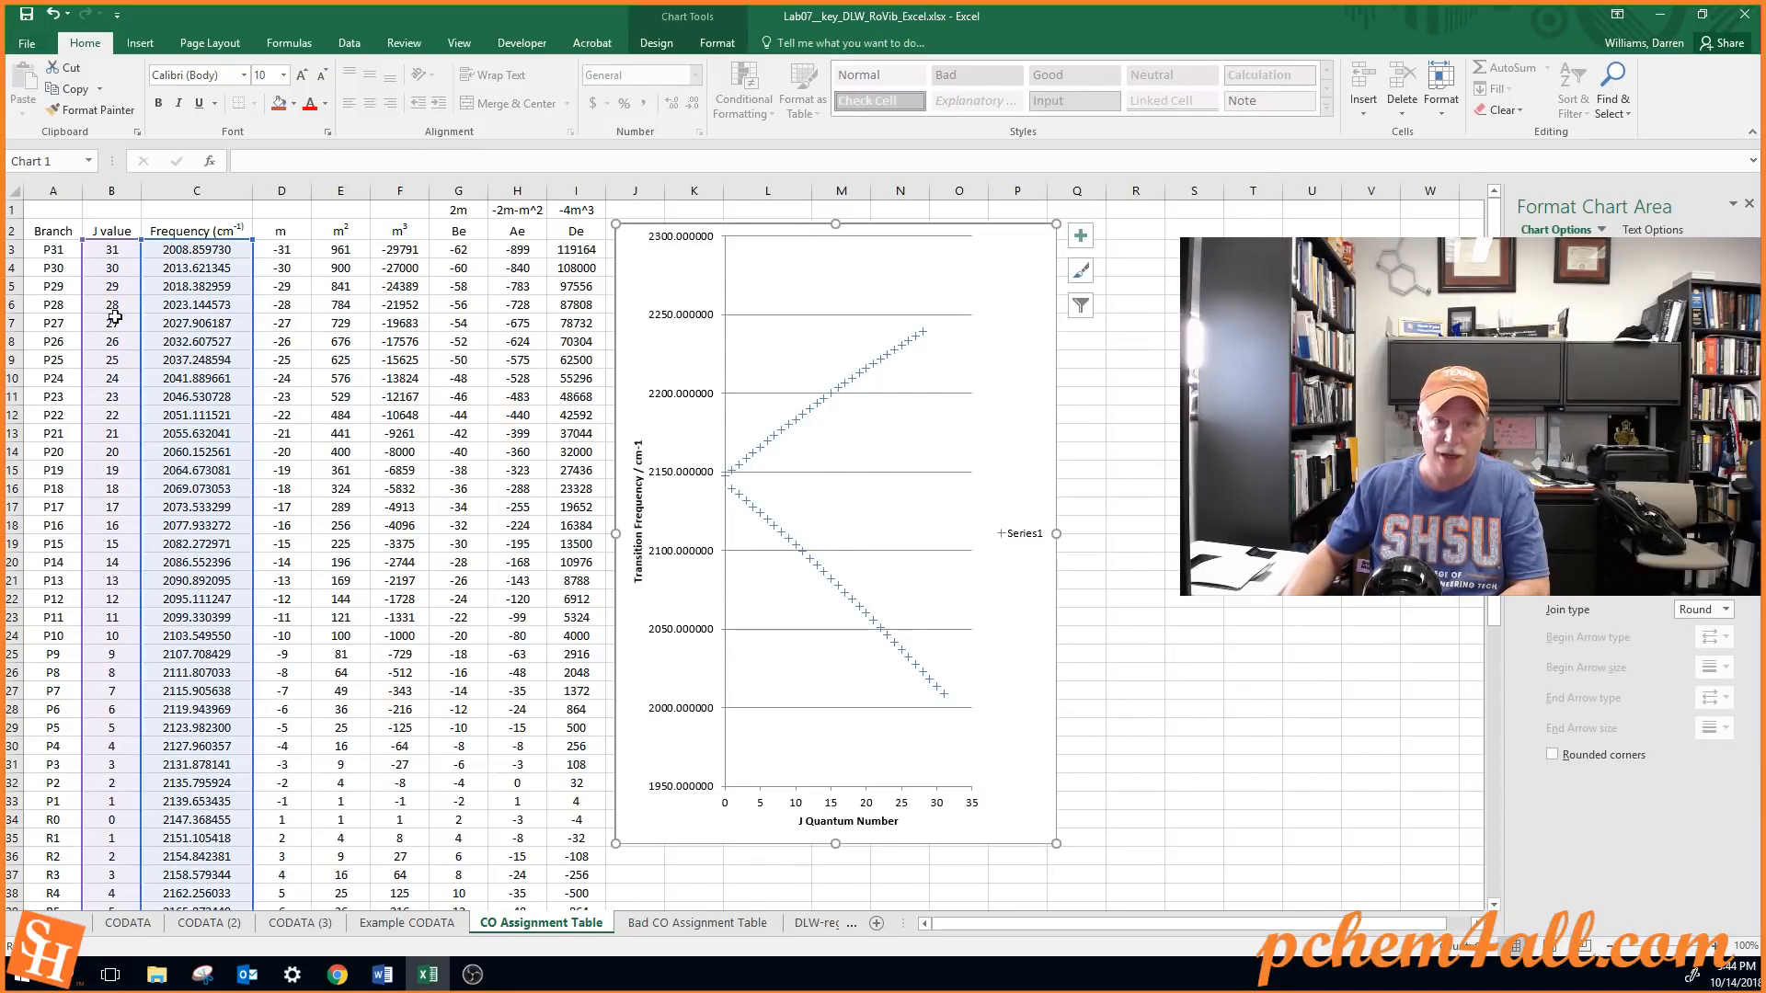
pyautogui.click(109, 249)
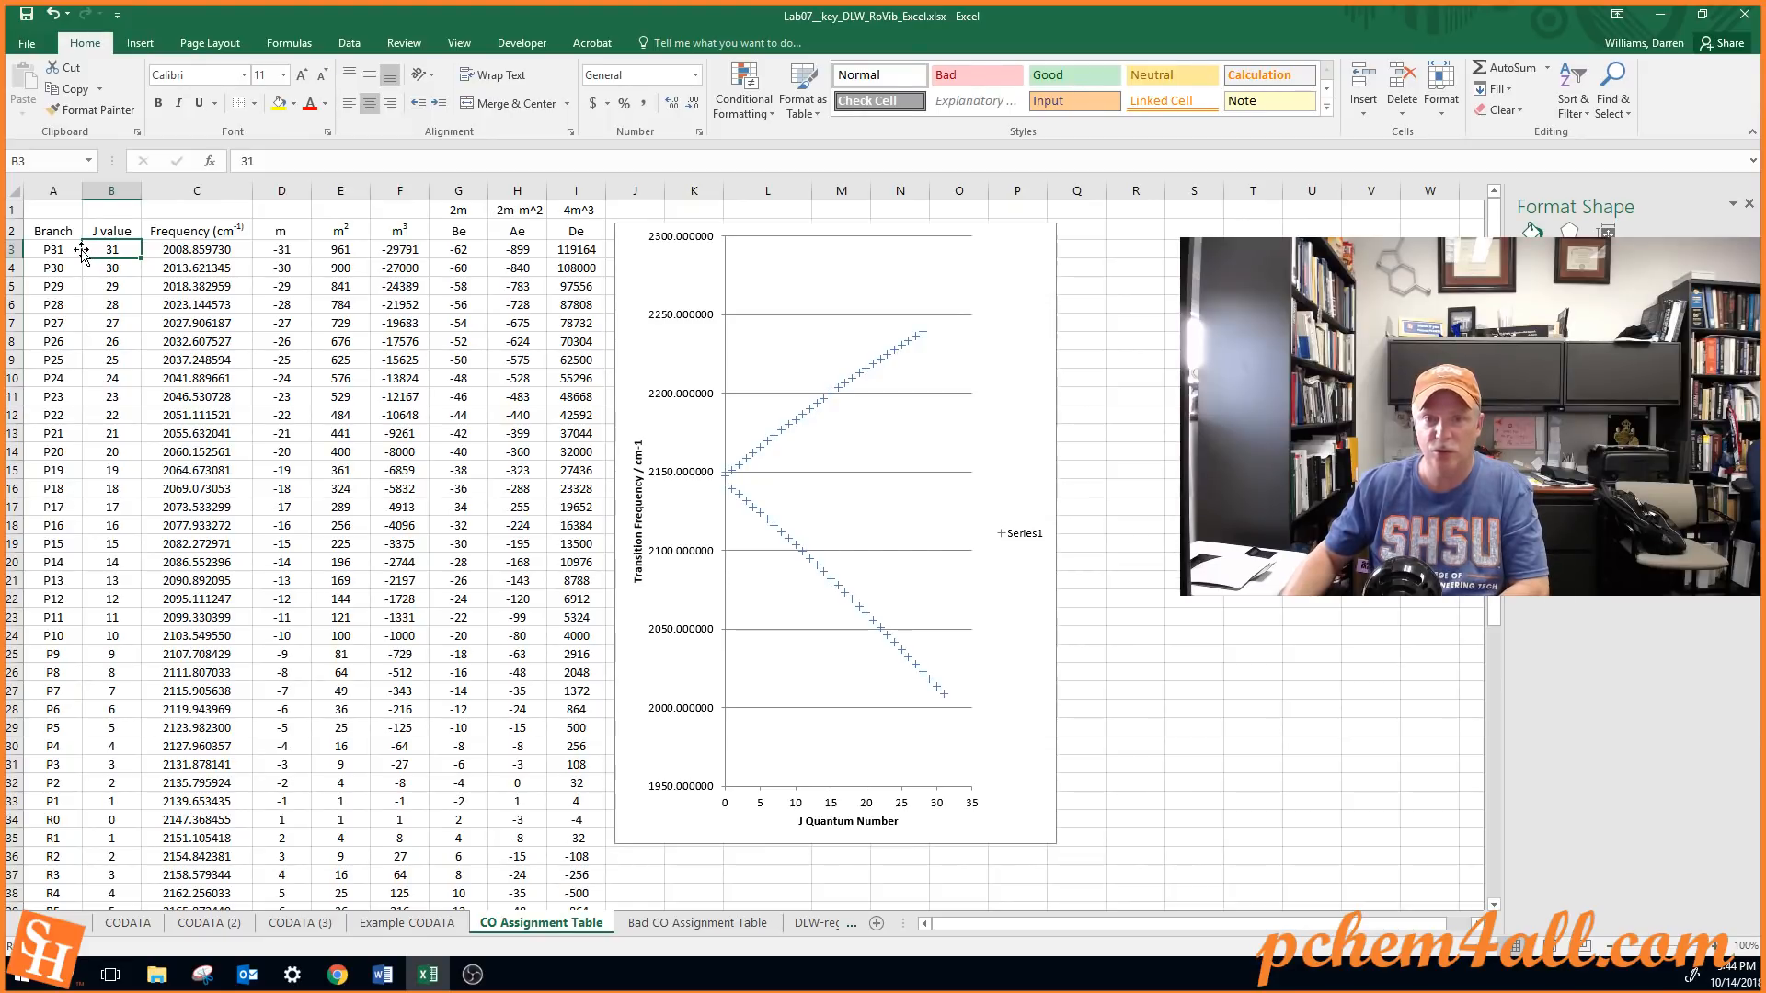
pyautogui.scroll(-11, 76, 253)
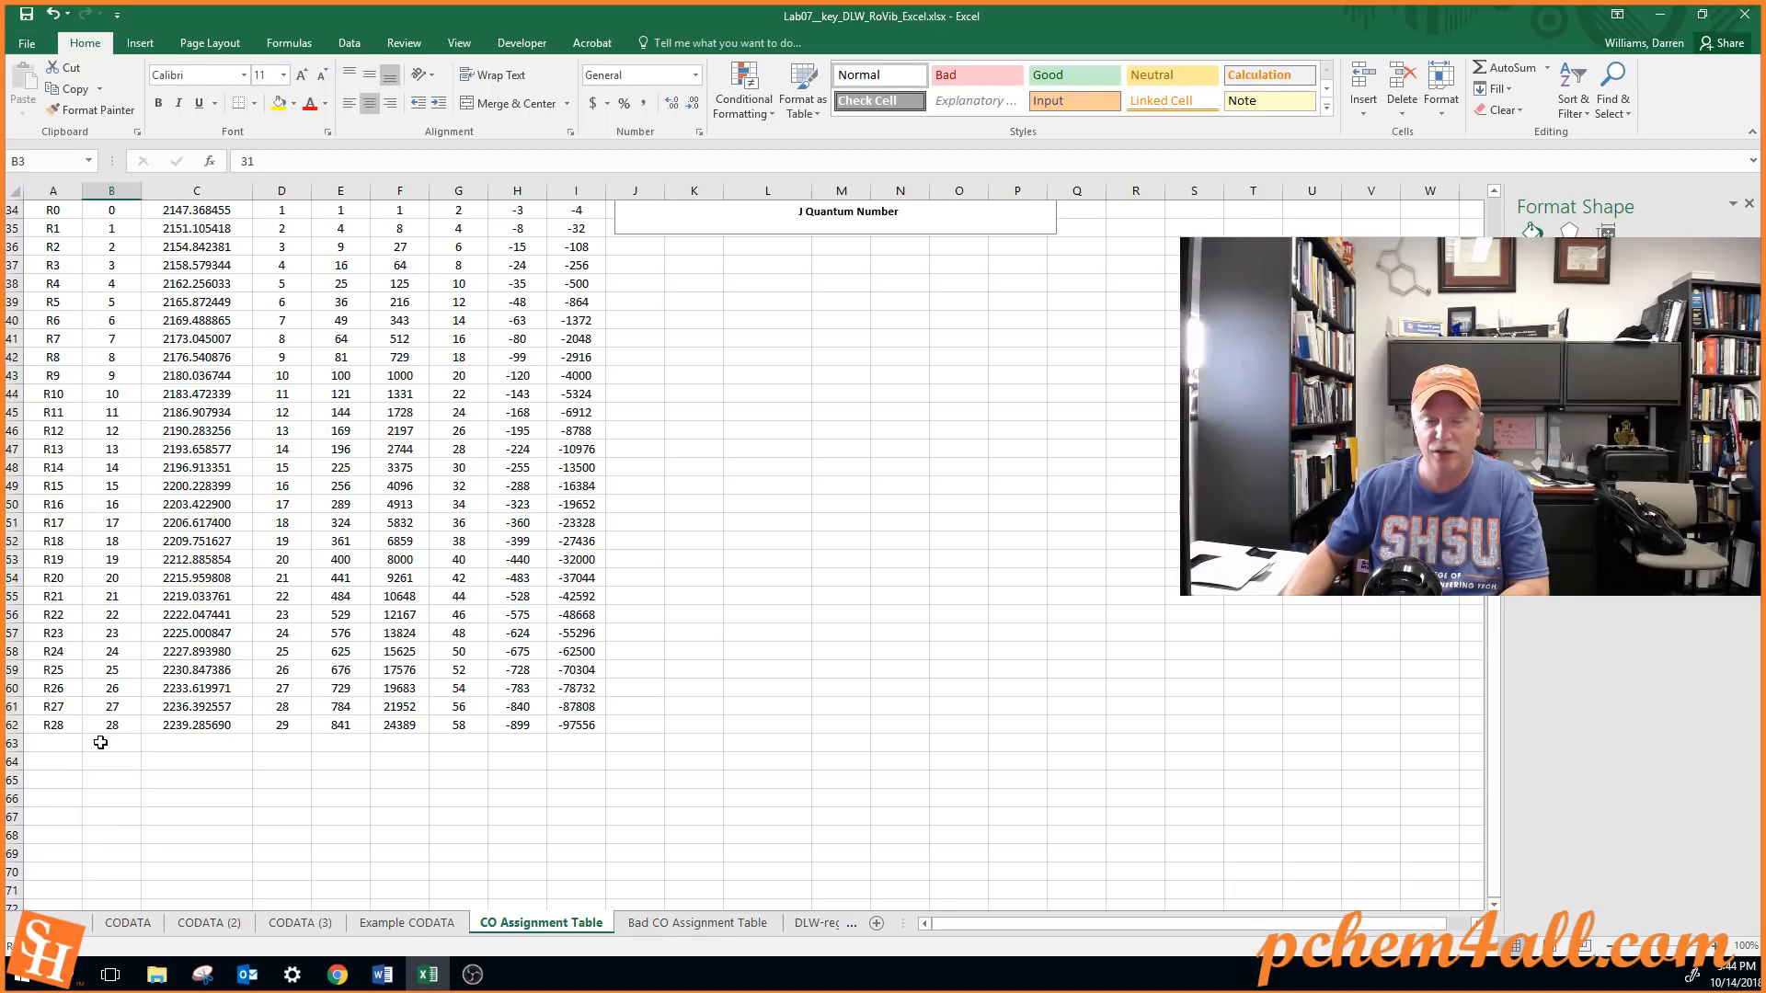
pyautogui.scroll(9, 104, 670)
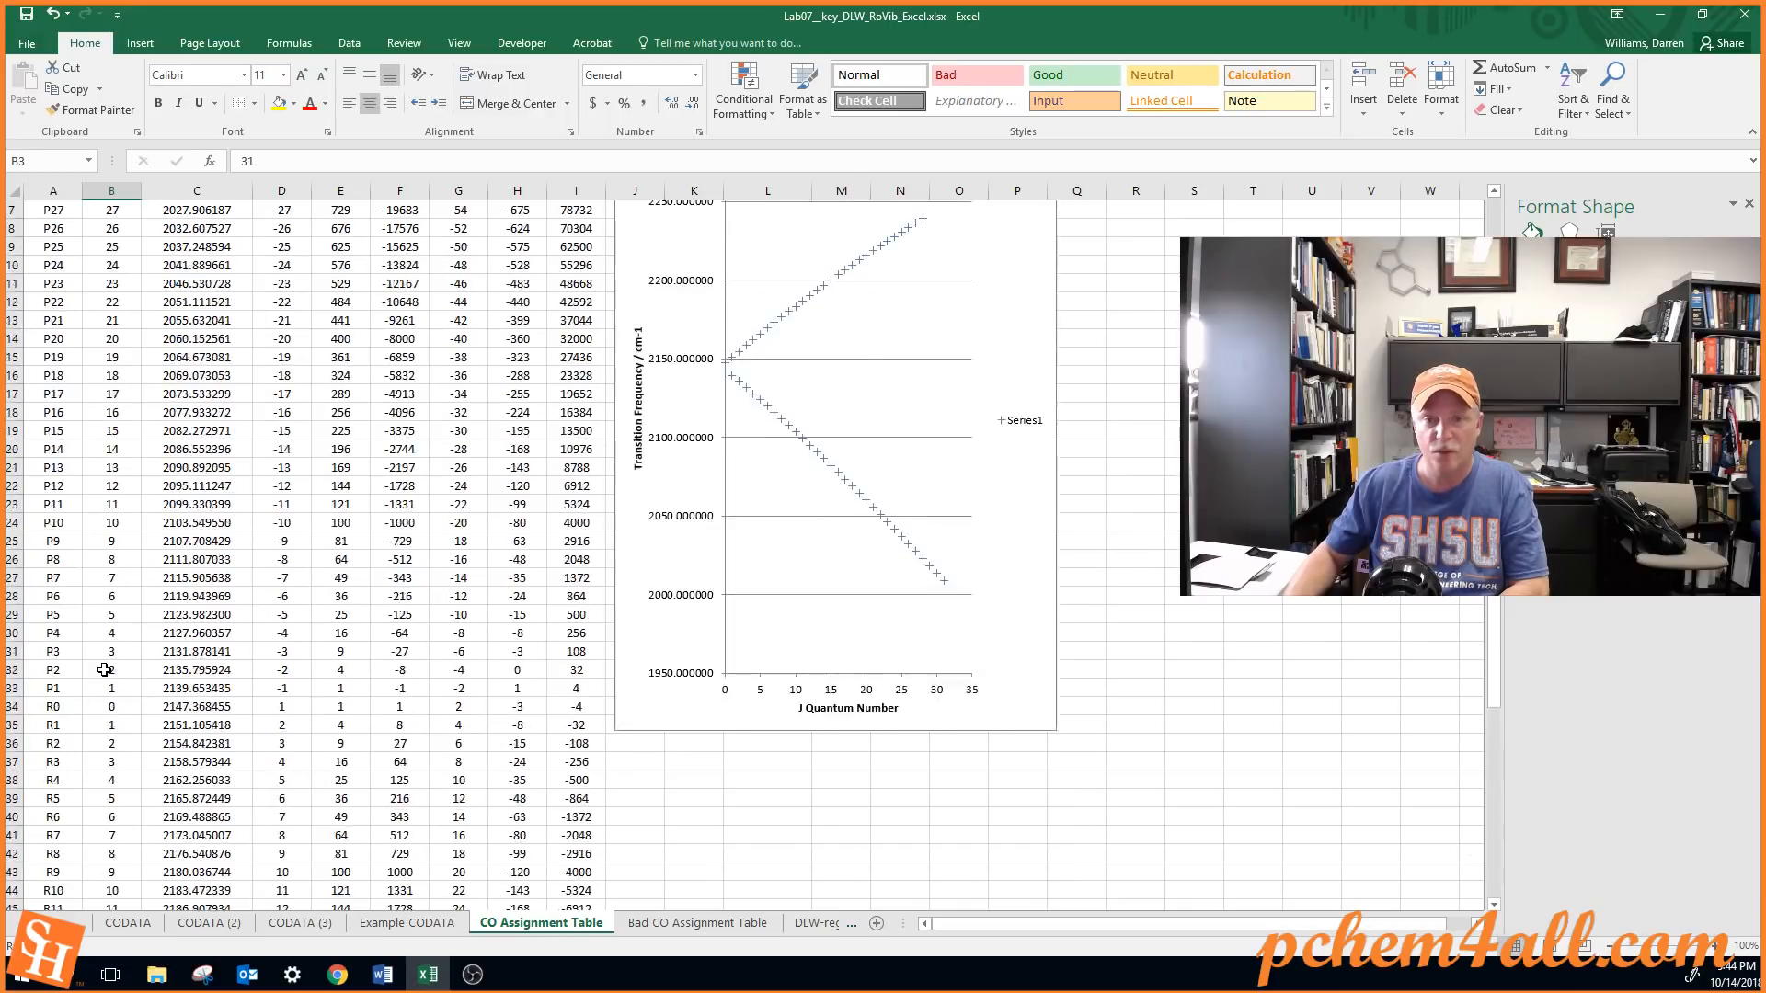
pyautogui.scroll(2, 104, 669)
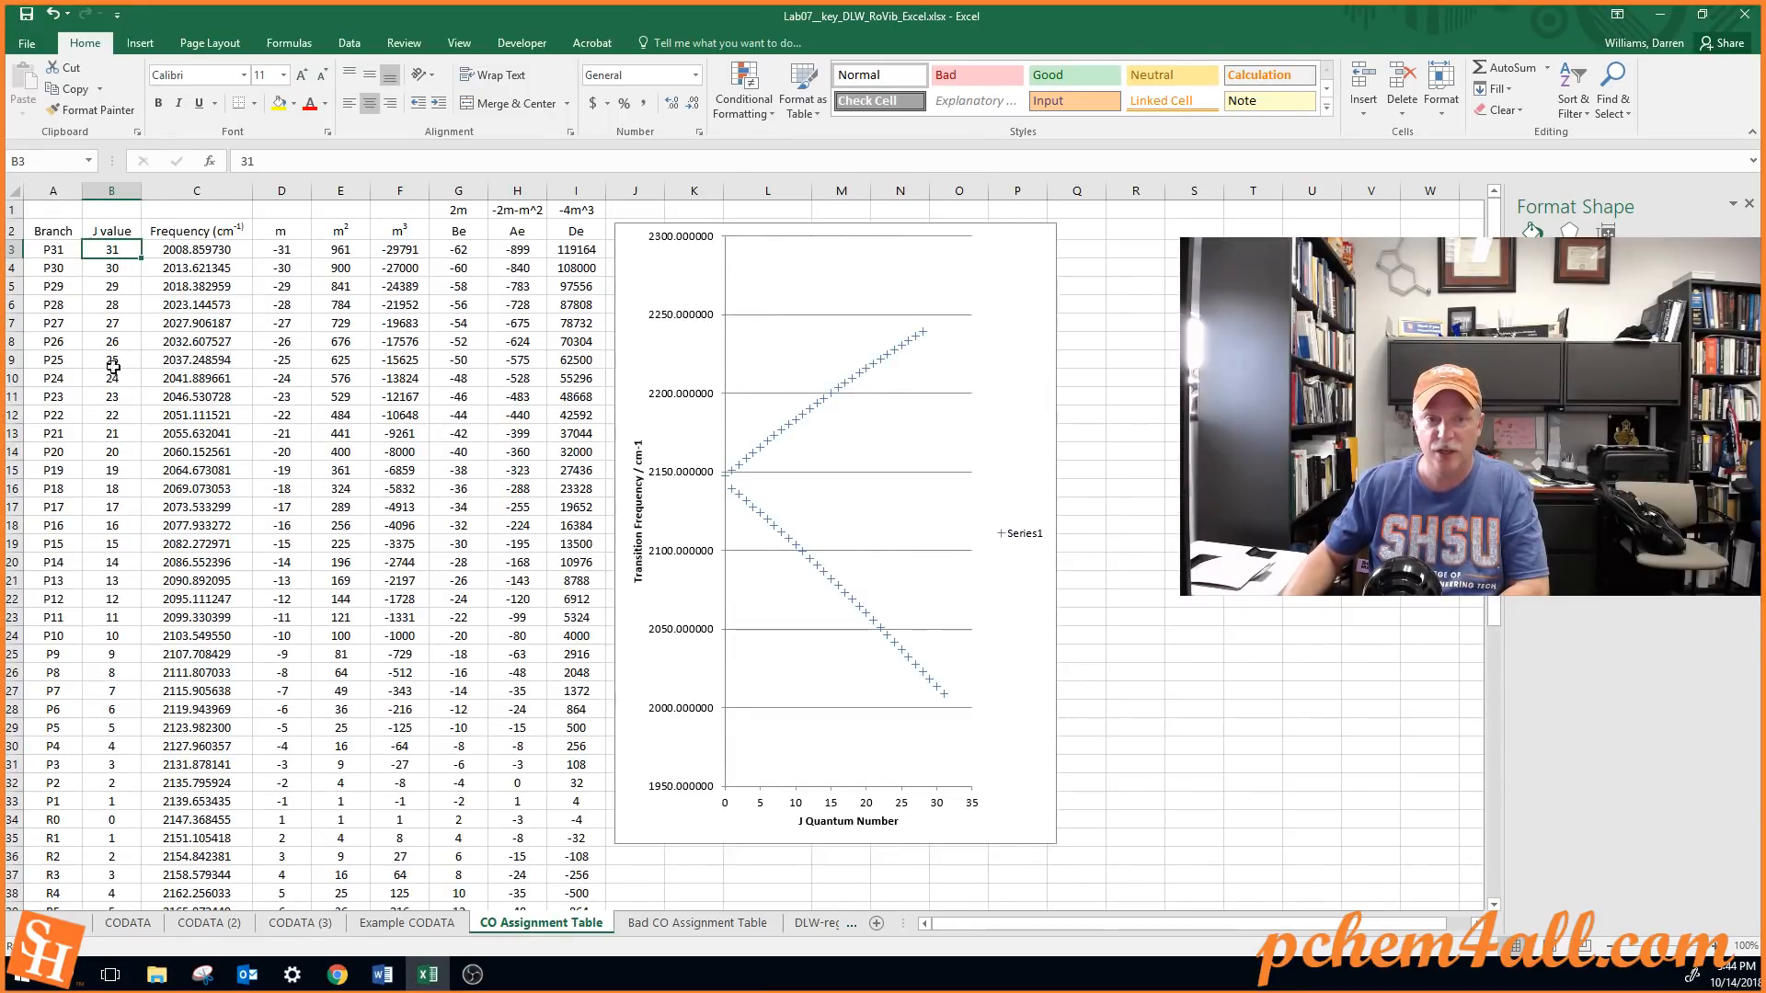
pyautogui.click(577, 227)
pyautogui.click(583, 209)
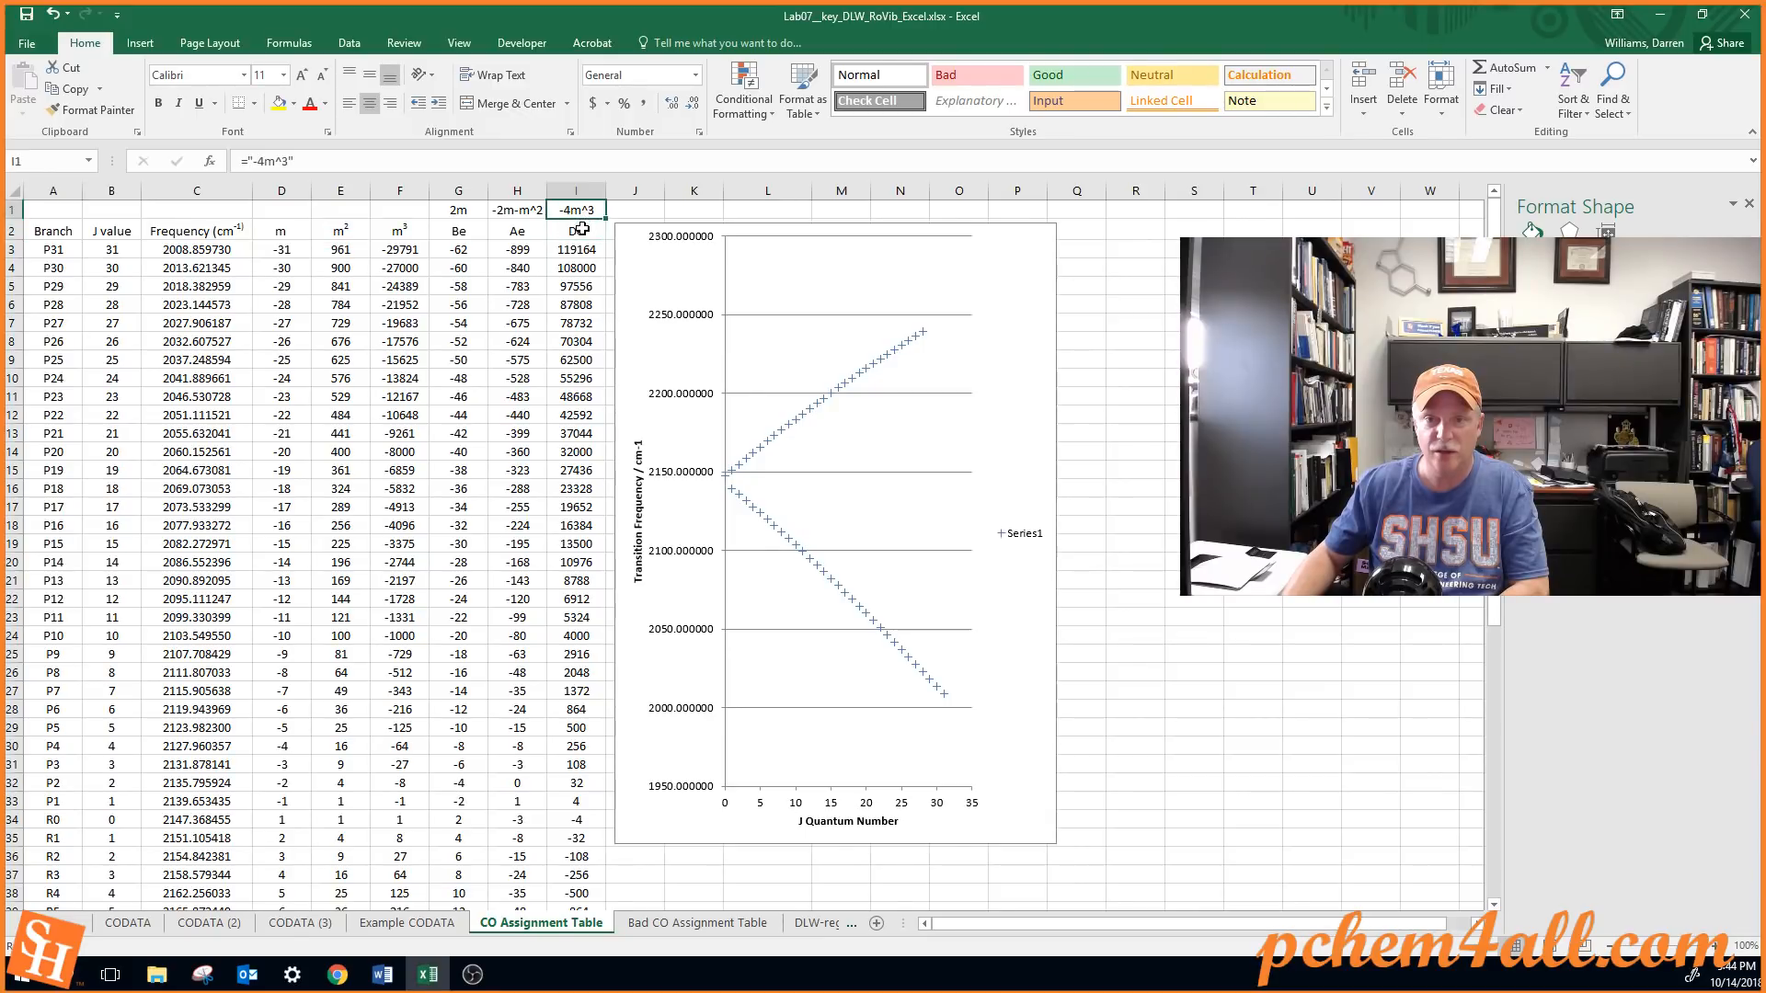
pyautogui.click(592, 231)
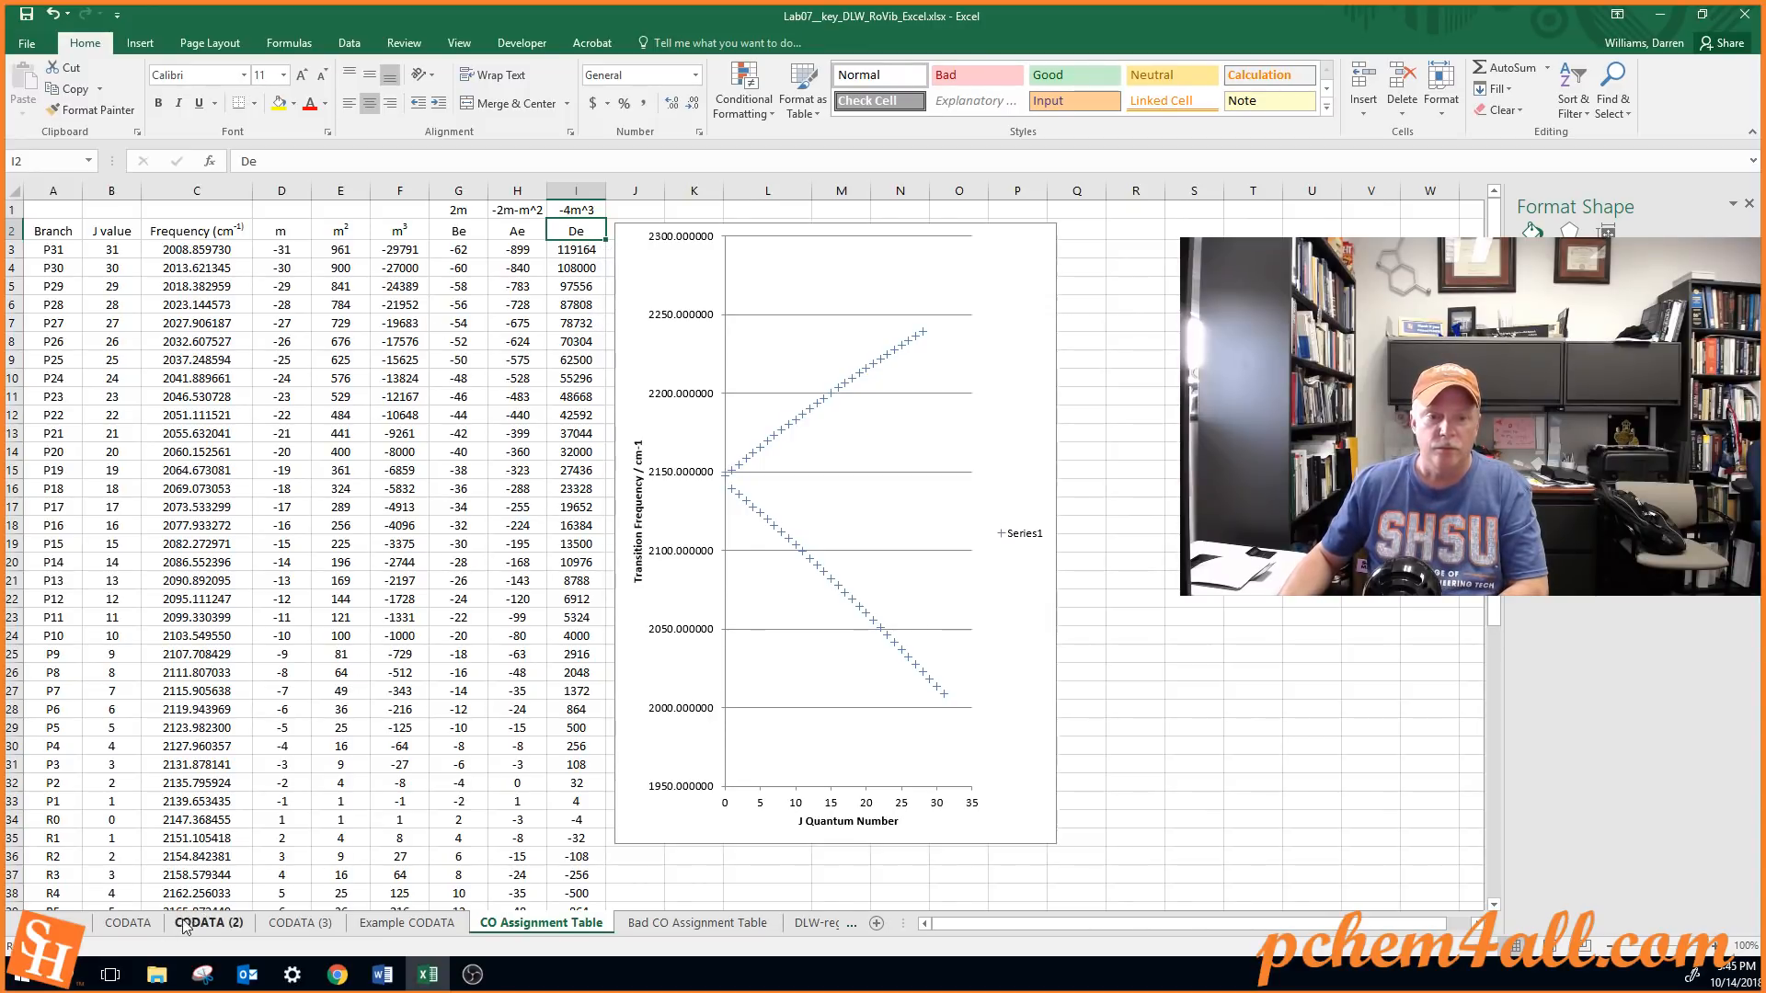
# Revisit the CODATA sheet, and on the CO Assignment Table sheet move the chart away from the table to start in column L
pyautogui.click(128, 922)
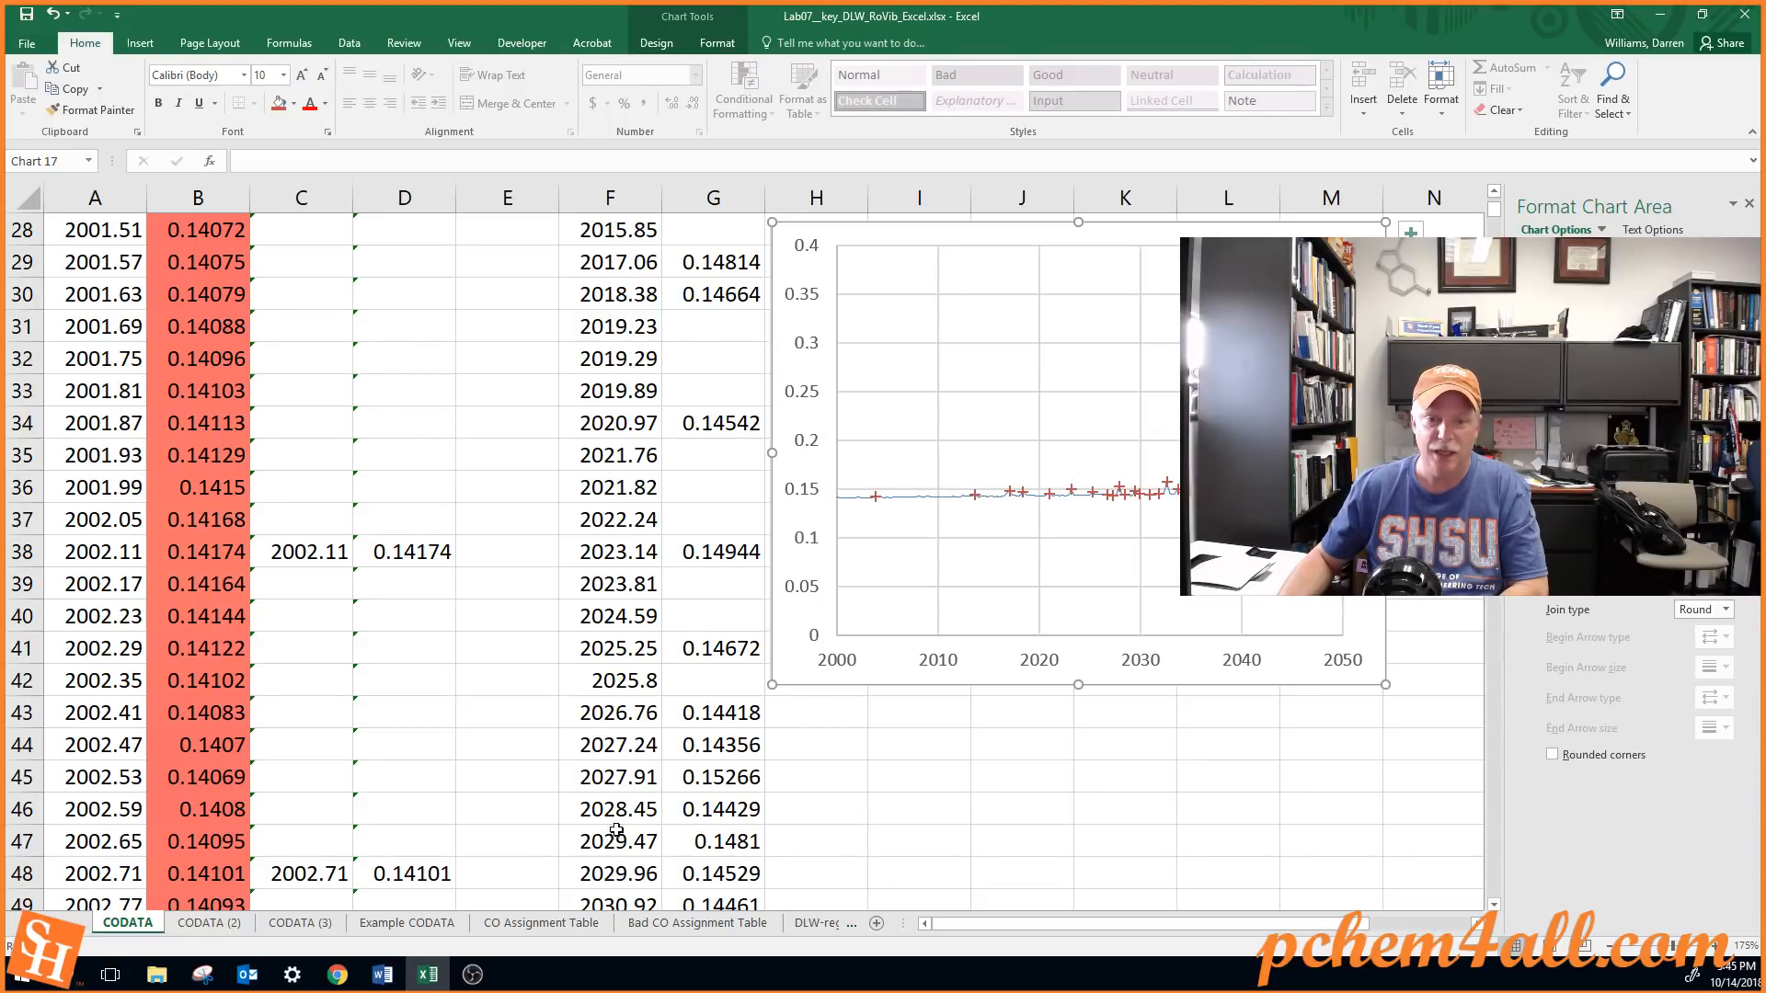
pyautogui.click(551, 923)
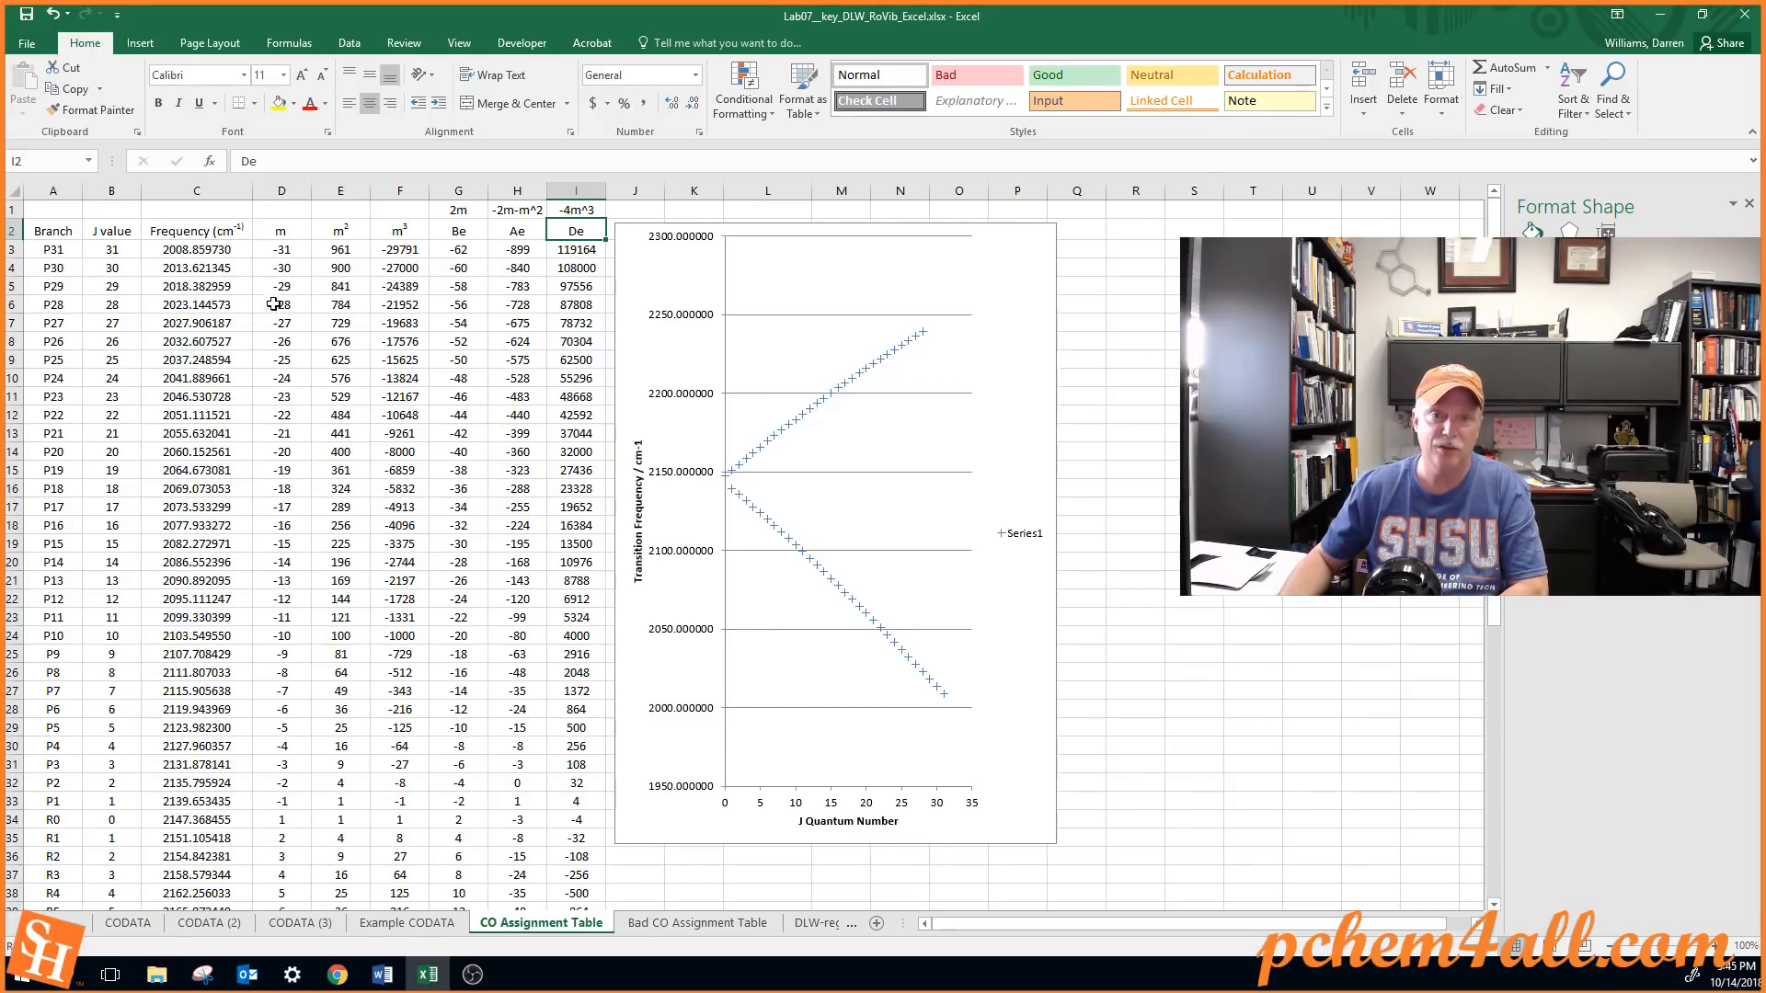
pyautogui.moveTo(632, 261); pyautogui.dragTo(781, 260)
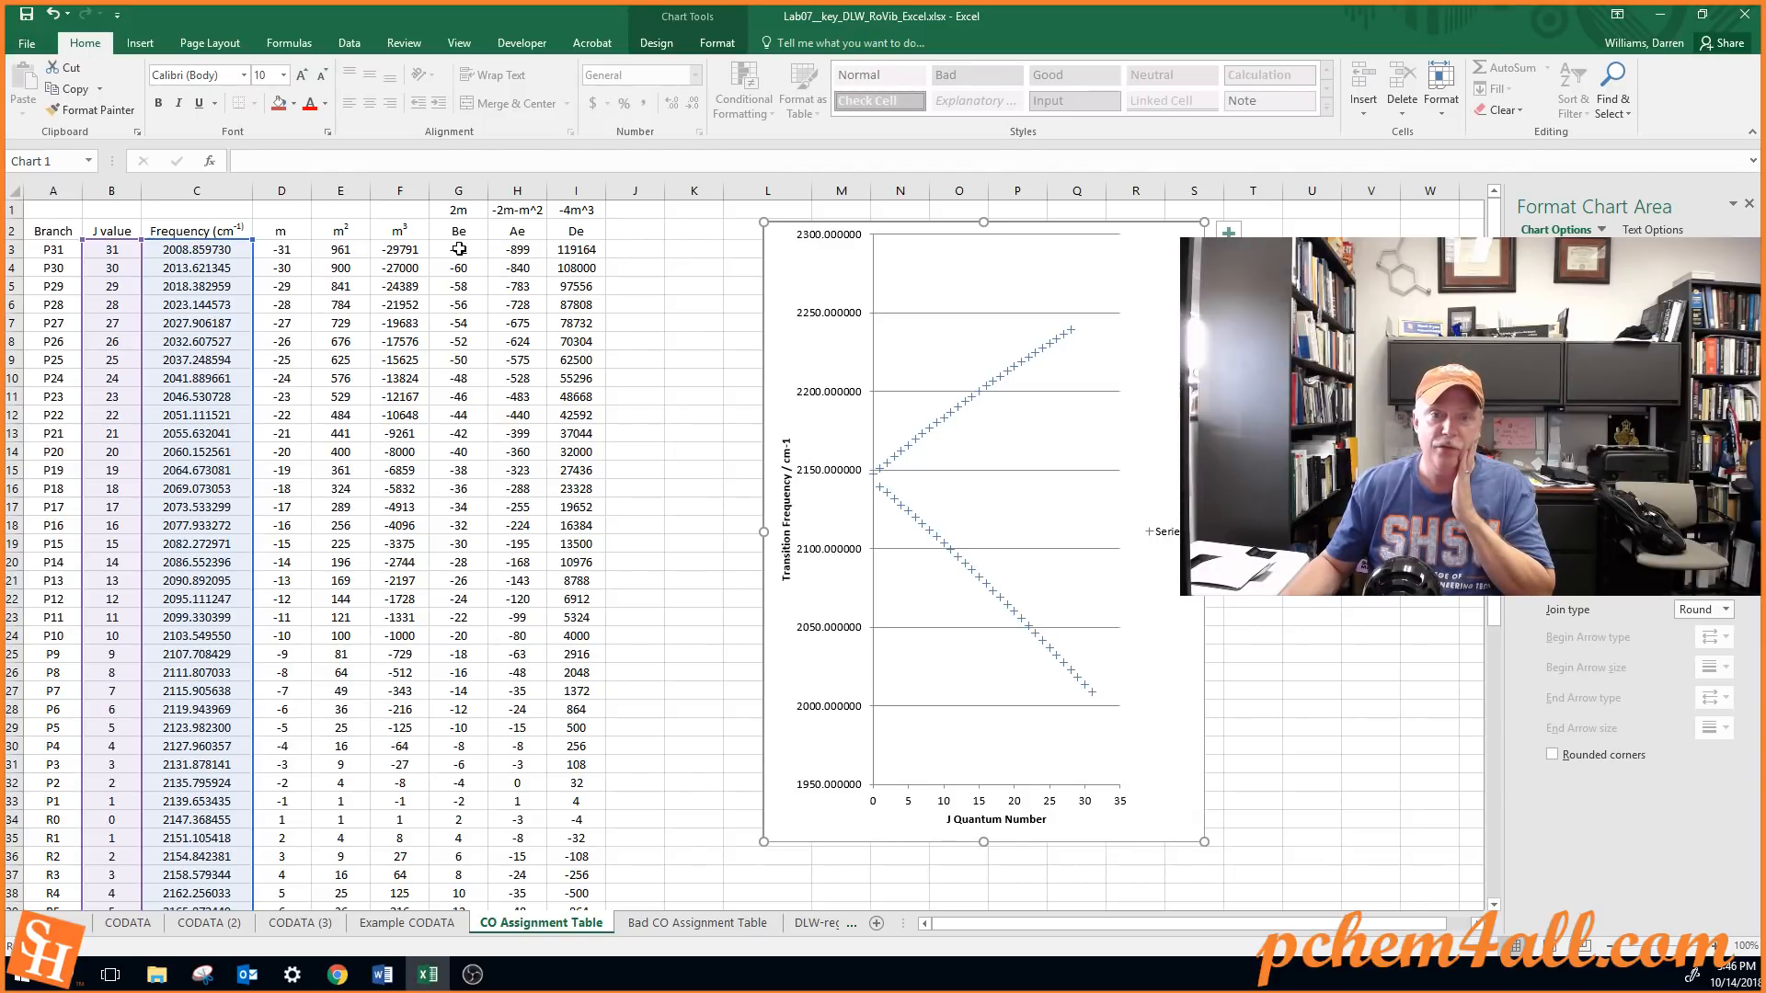
pyautogui.click(212, 254)
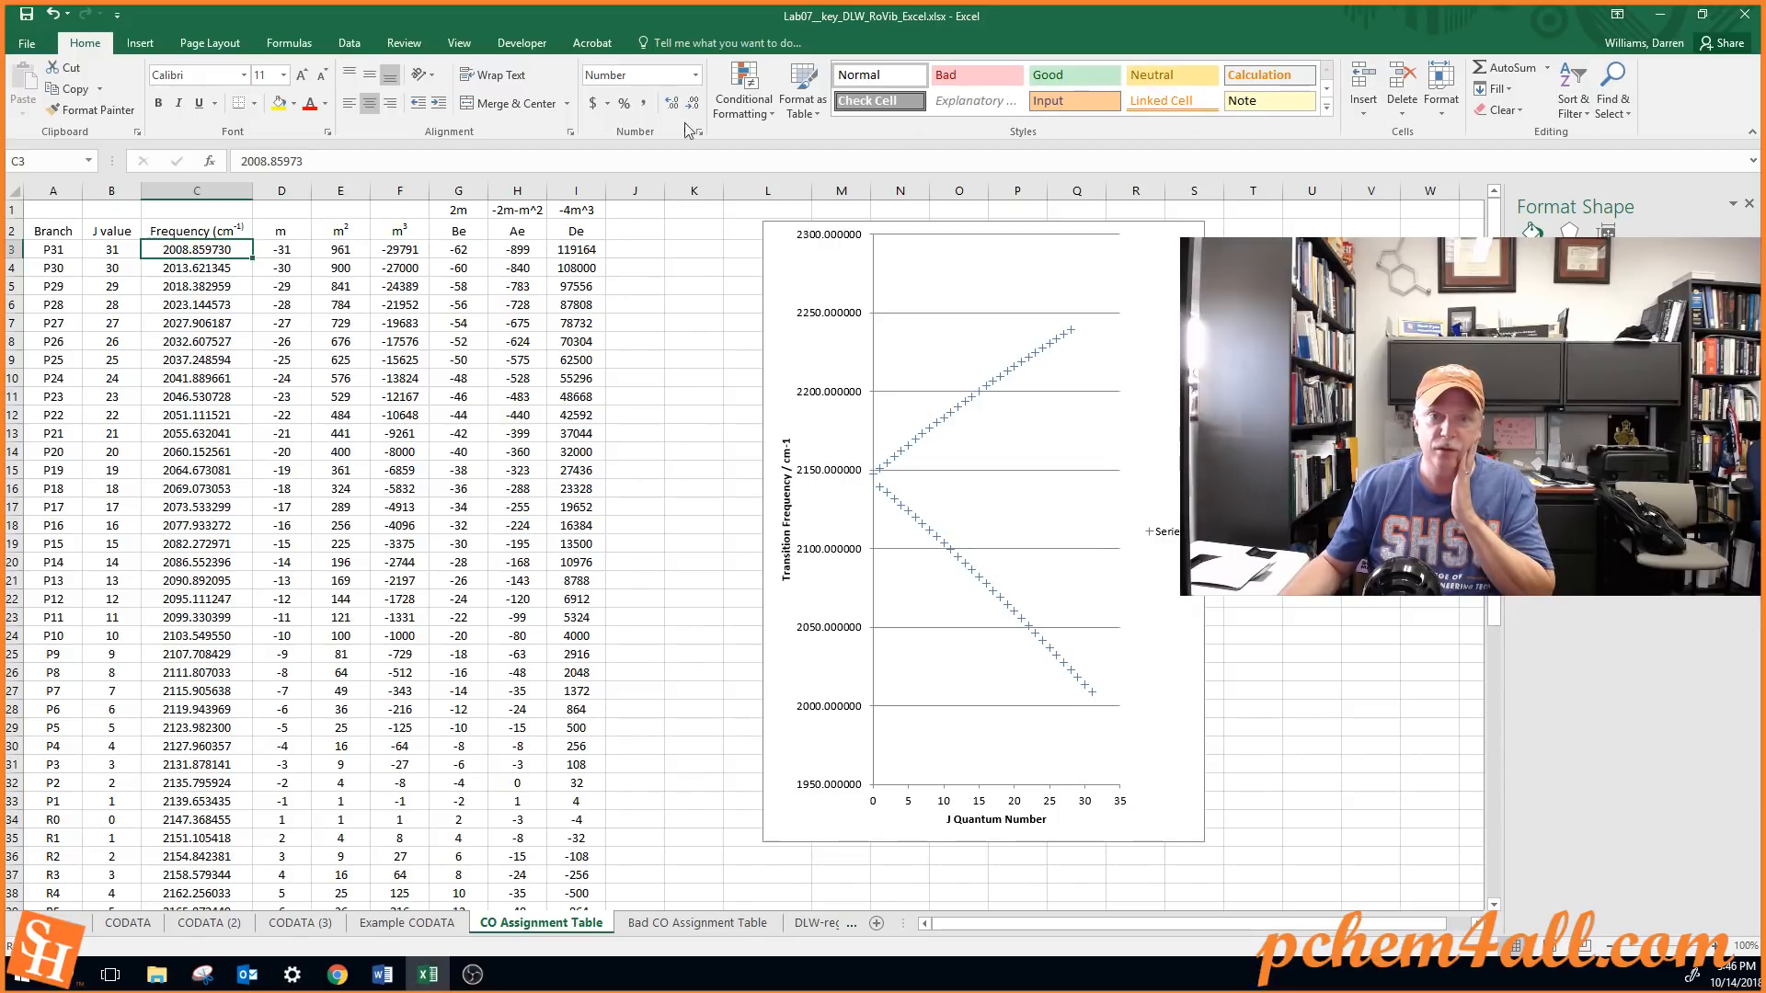
# Open the Excel add-ins overview by way of the ribbon customization options
pyautogui.click(348, 46)
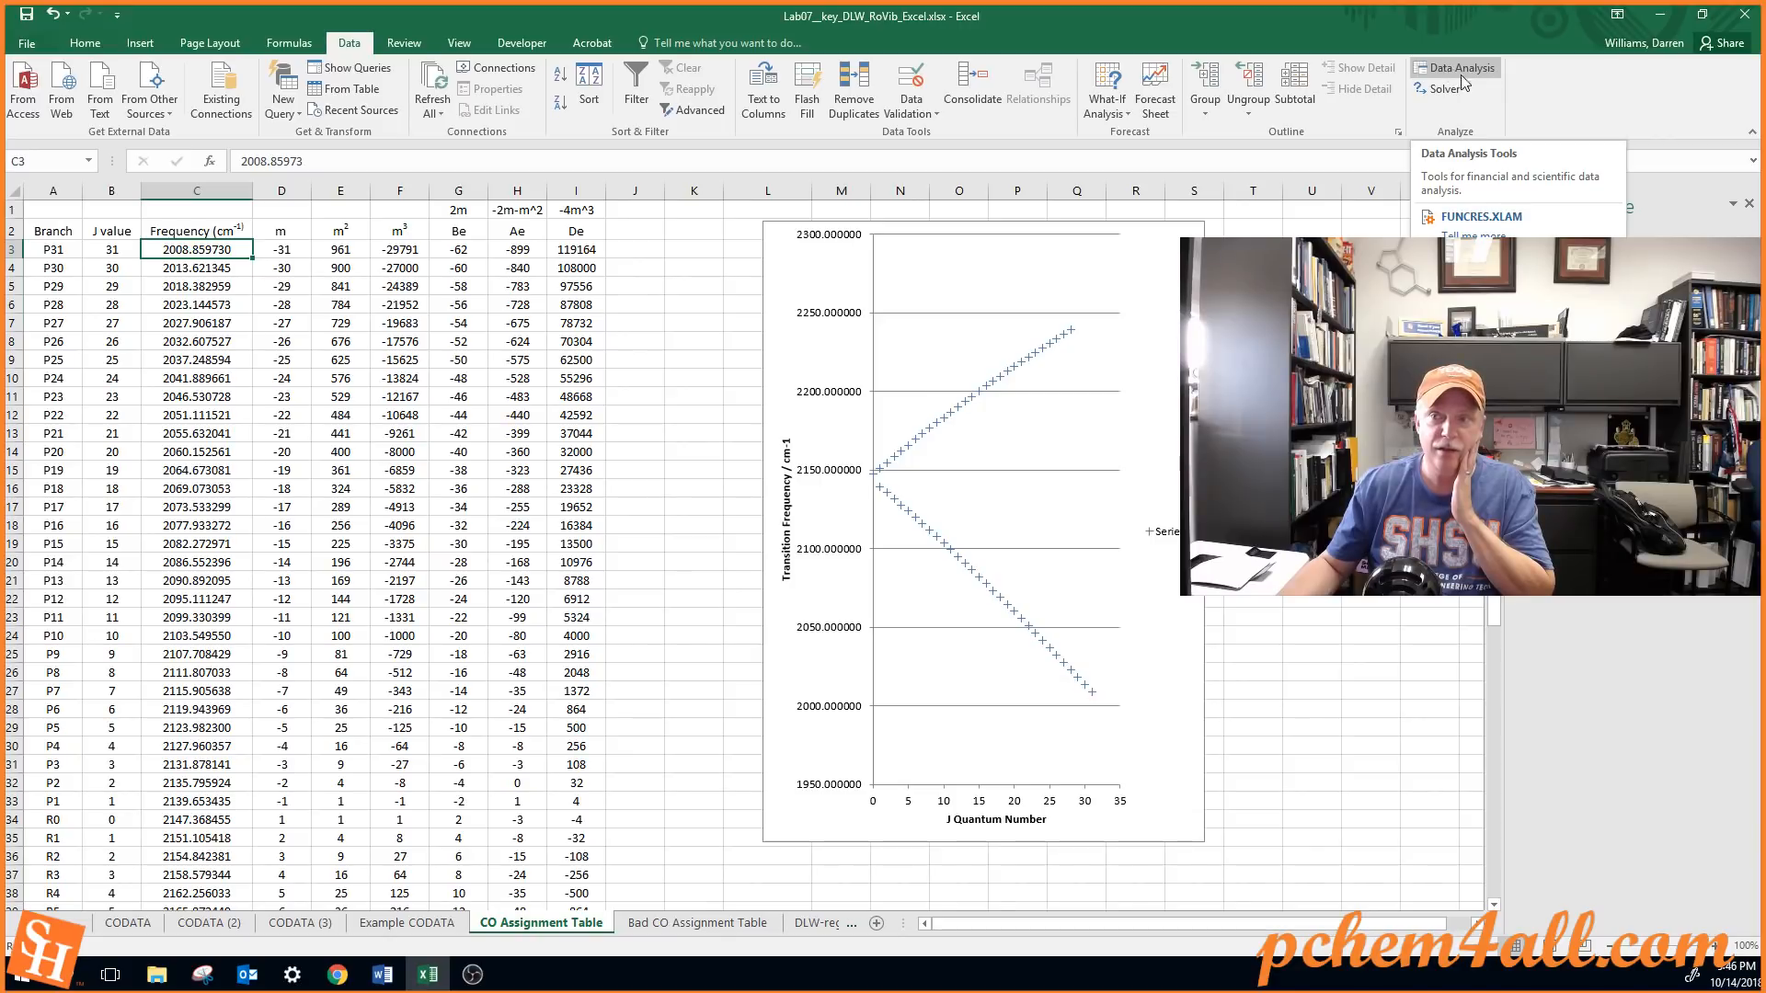
pyautogui.rightClick(1520, 119)
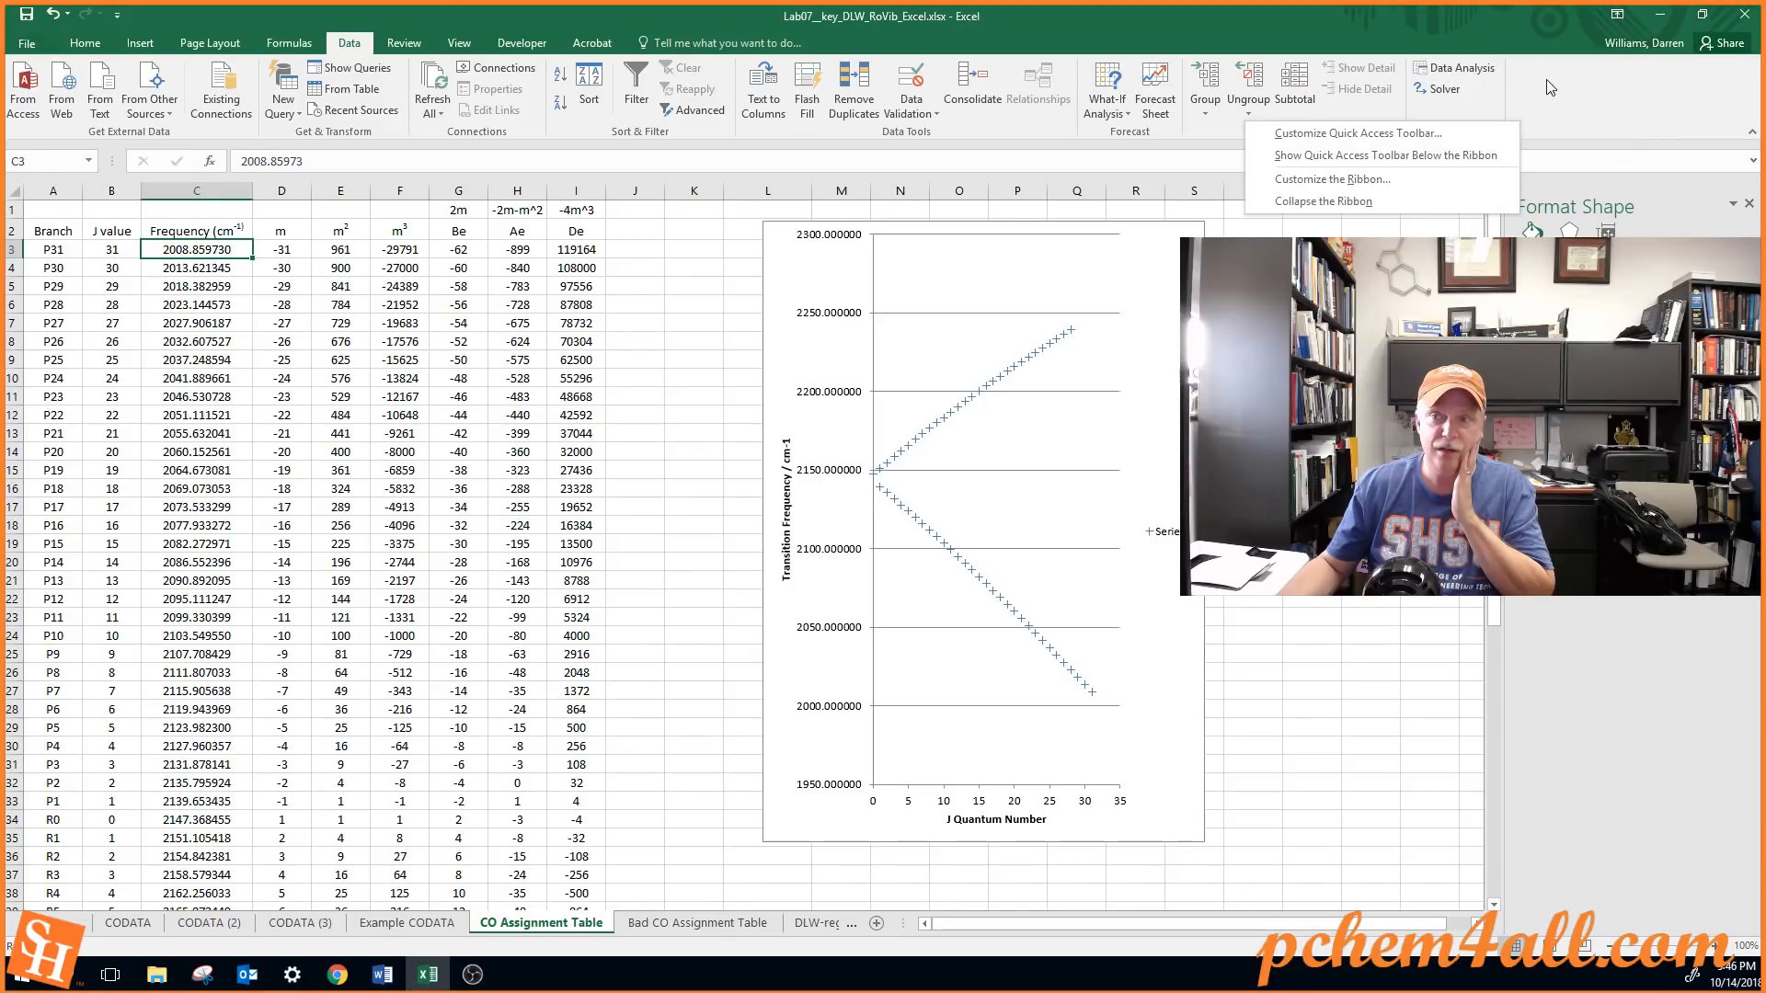
pyautogui.rightClick(1010, 120)
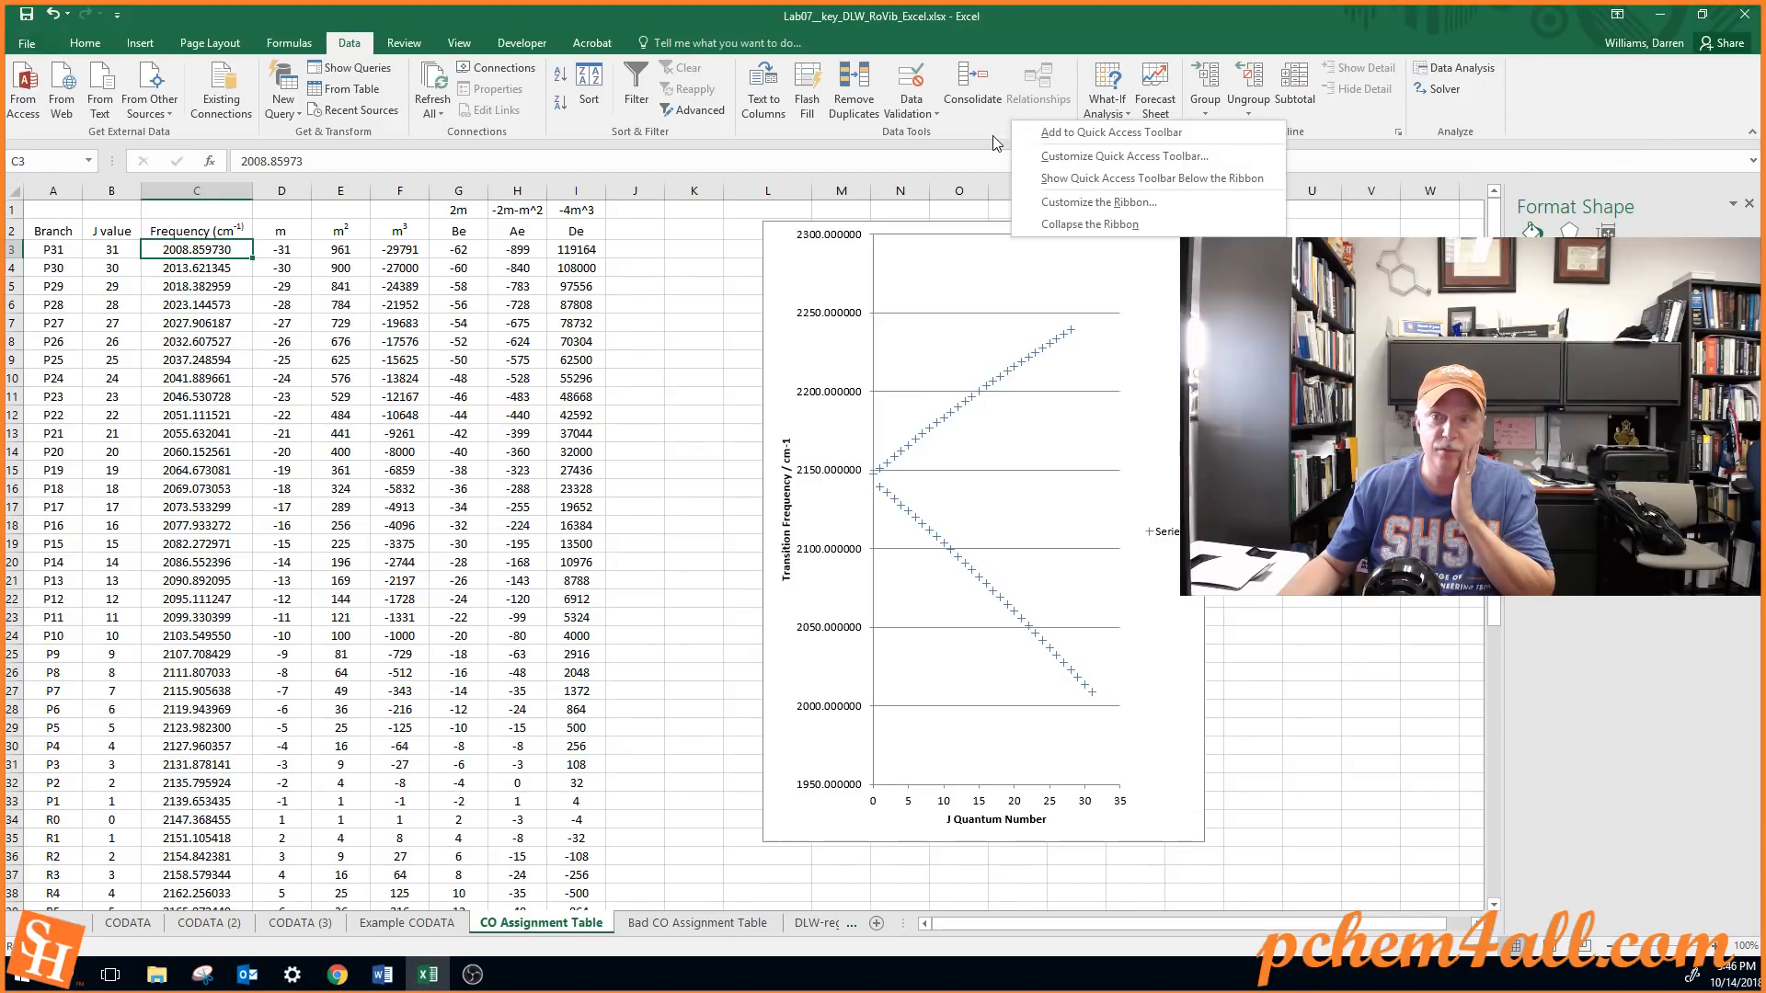
pyautogui.rightClick(719, 132)
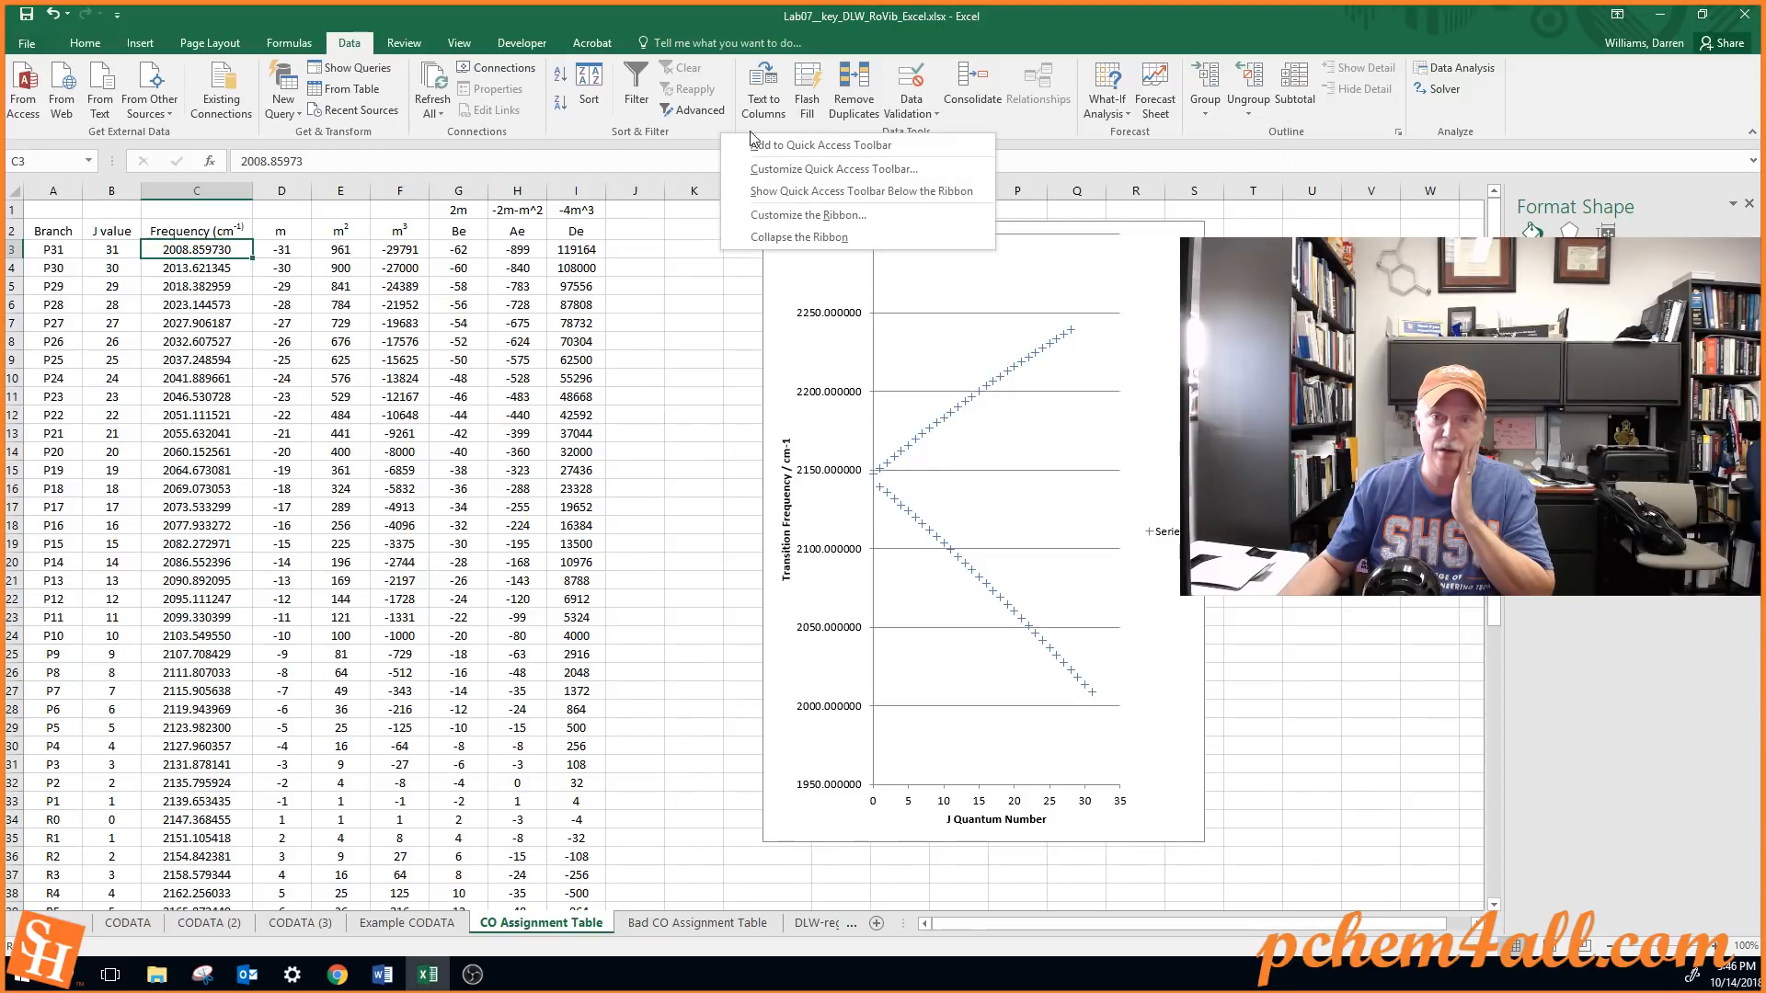
pyautogui.click(775, 217)
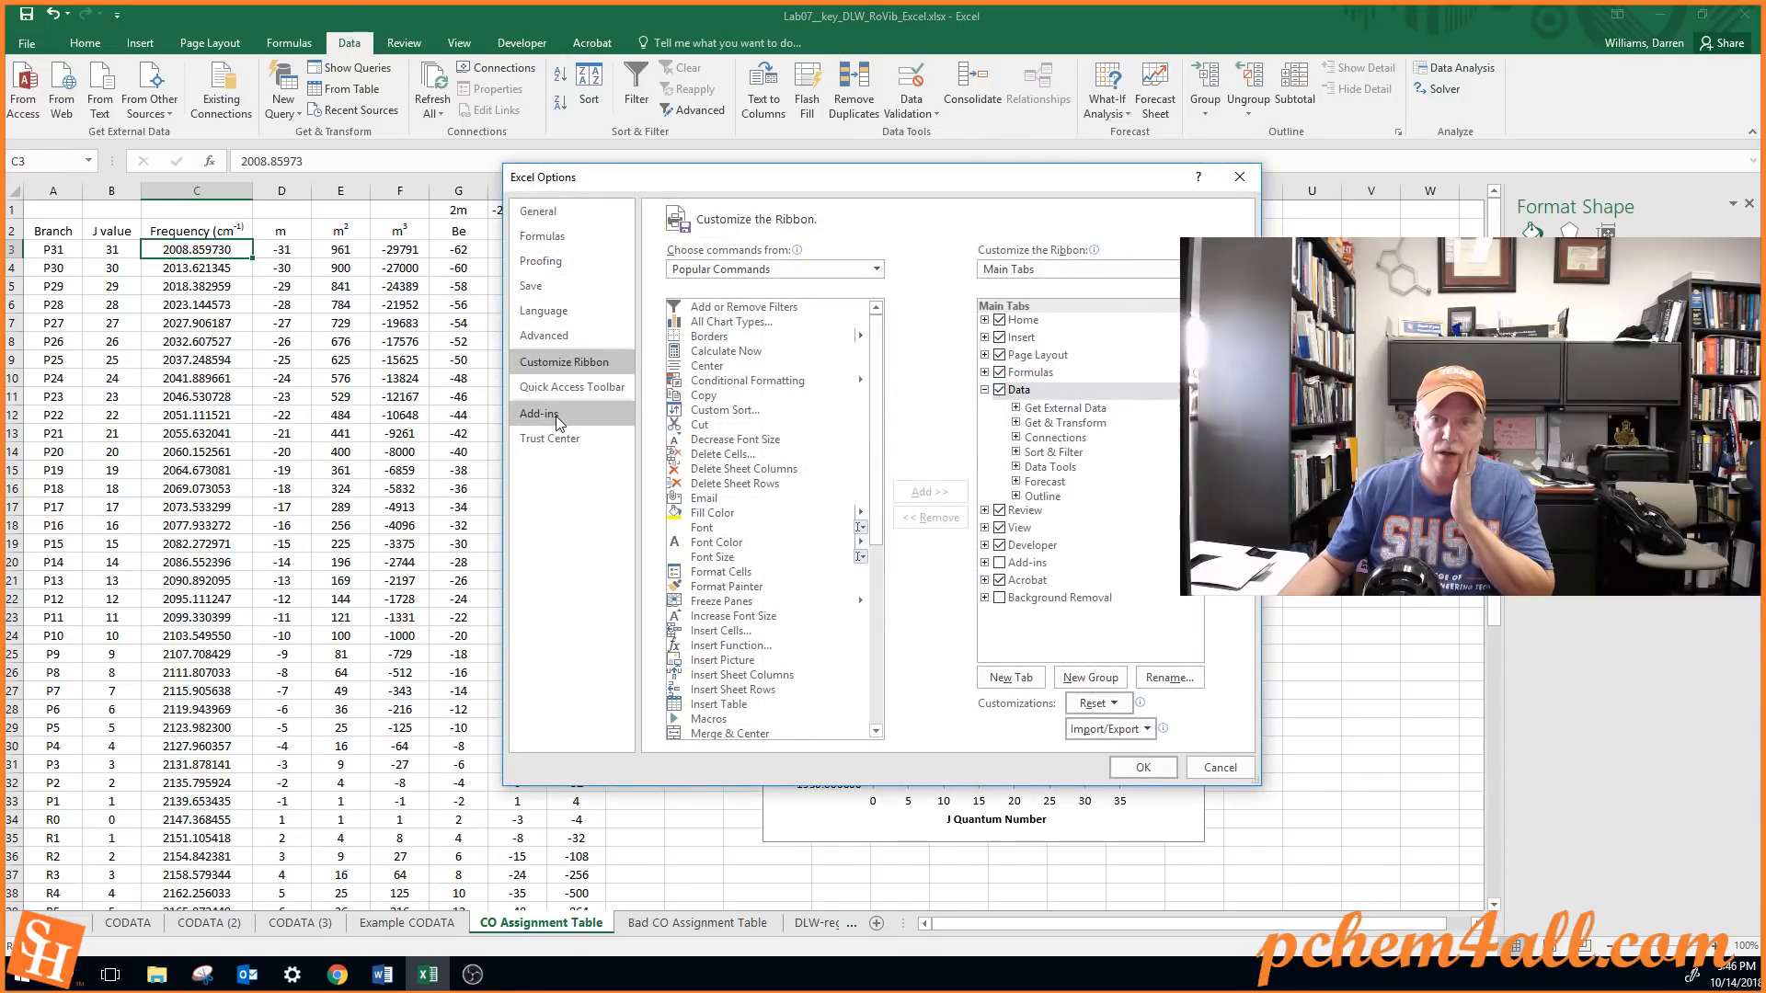
pyautogui.click(545, 416)
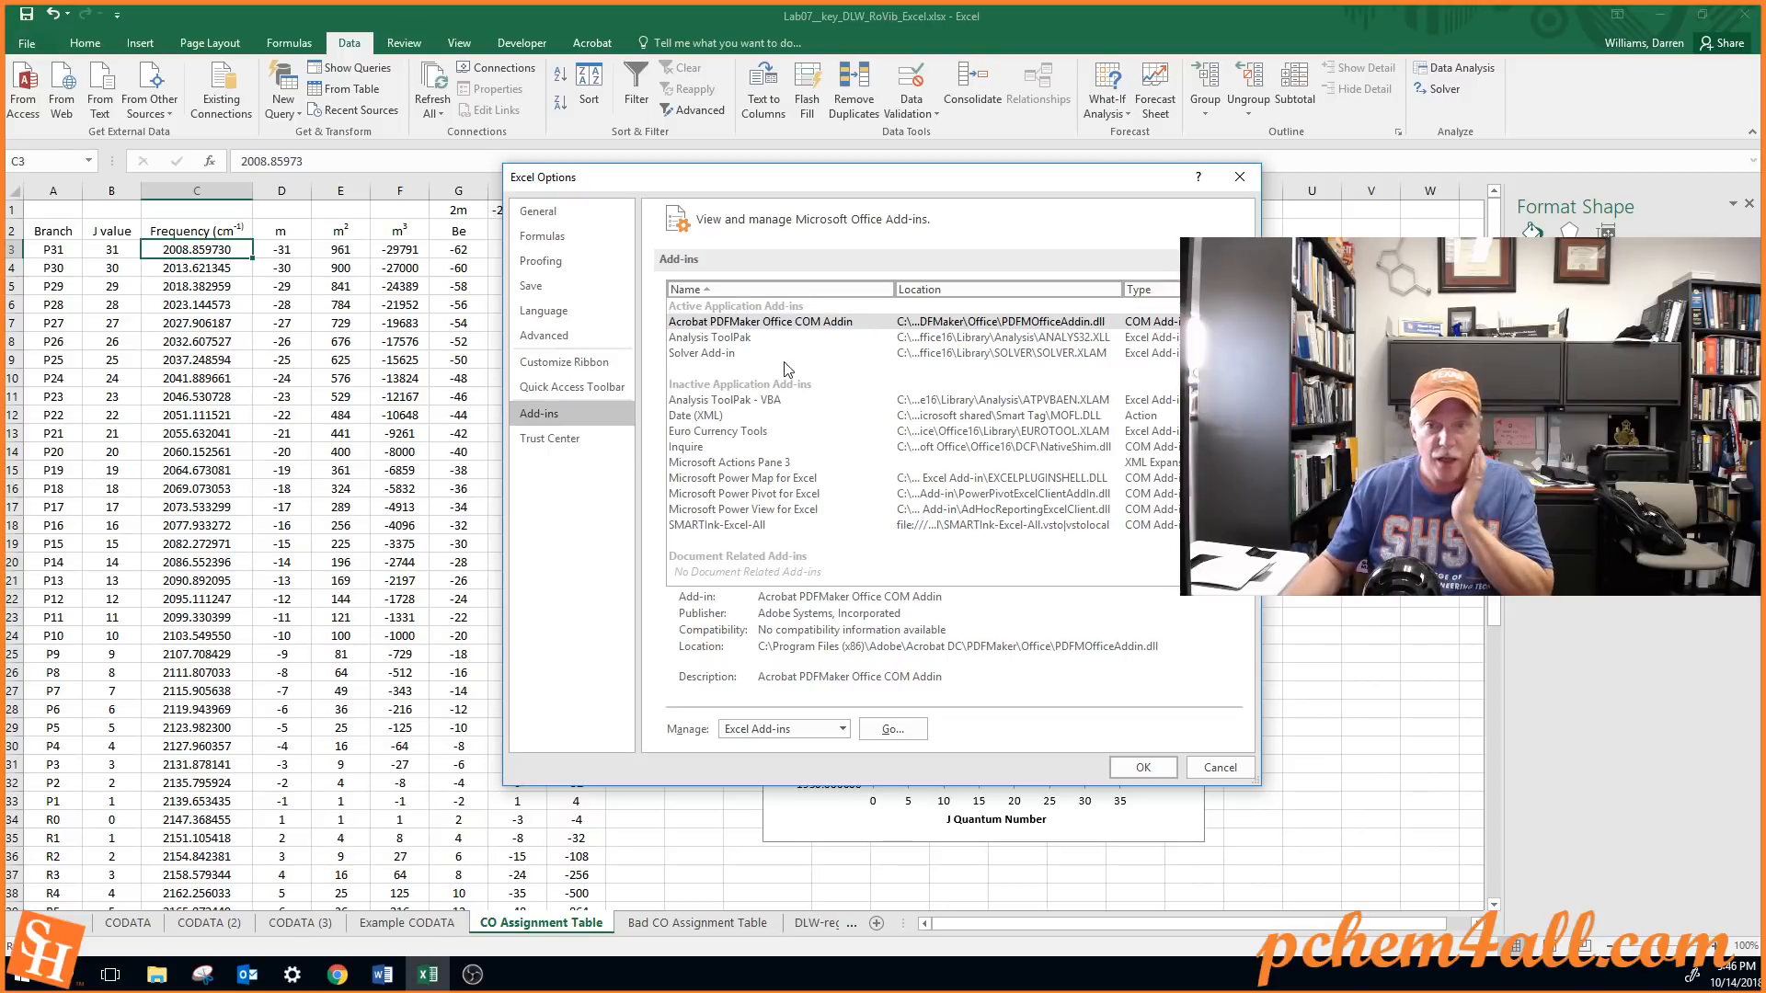
# Review the installed add-ins and make sure Analysis ToolPak is enabled among the Excel add-ins
pyautogui.scroll(-1, 787, 369)
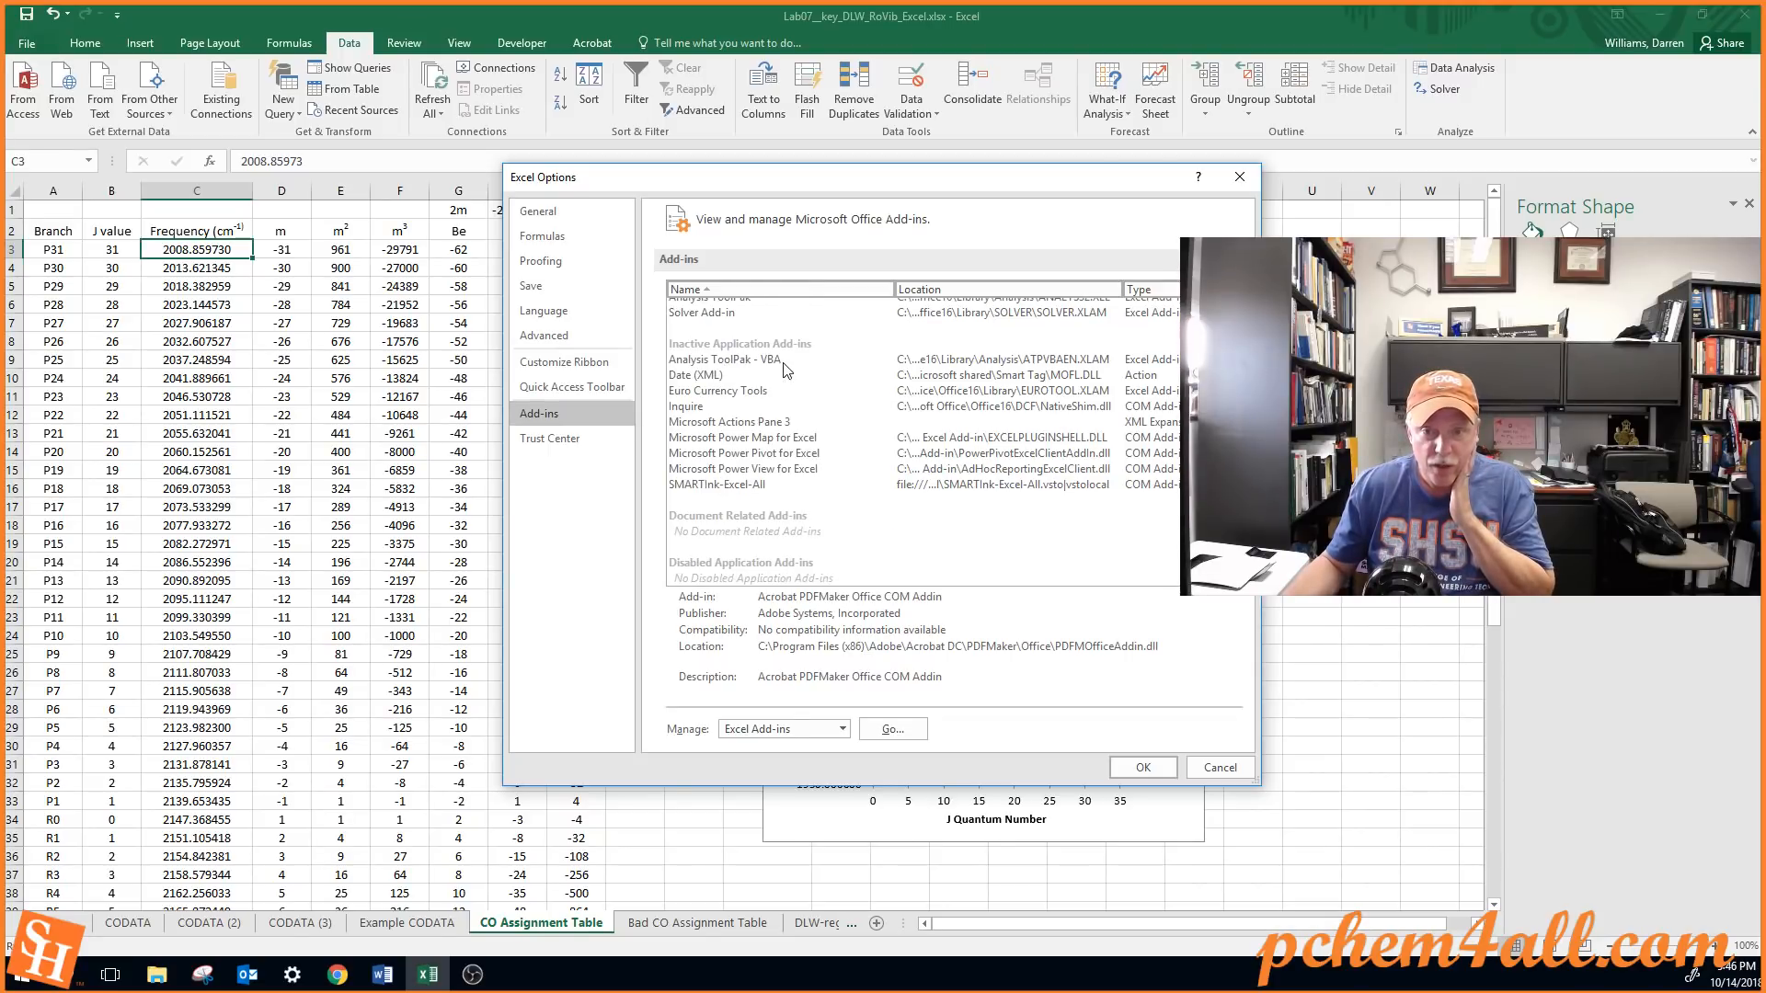
pyautogui.scroll(1, 786, 370)
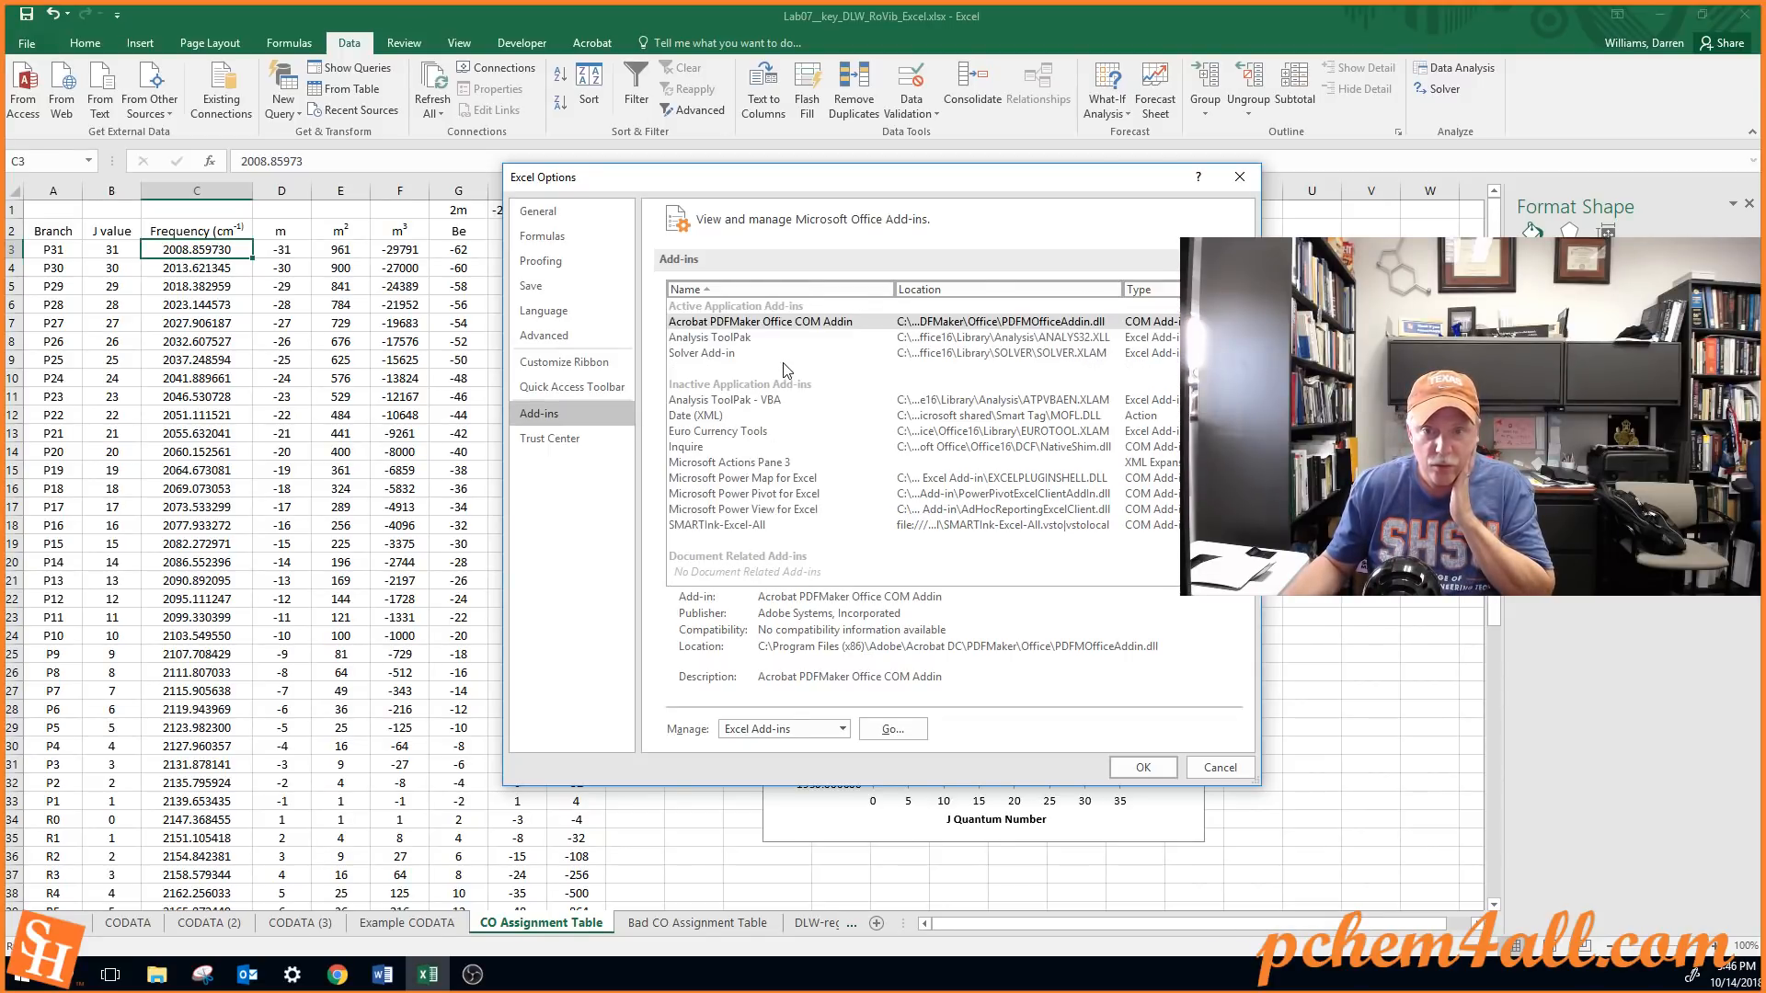
pyautogui.click(727, 337)
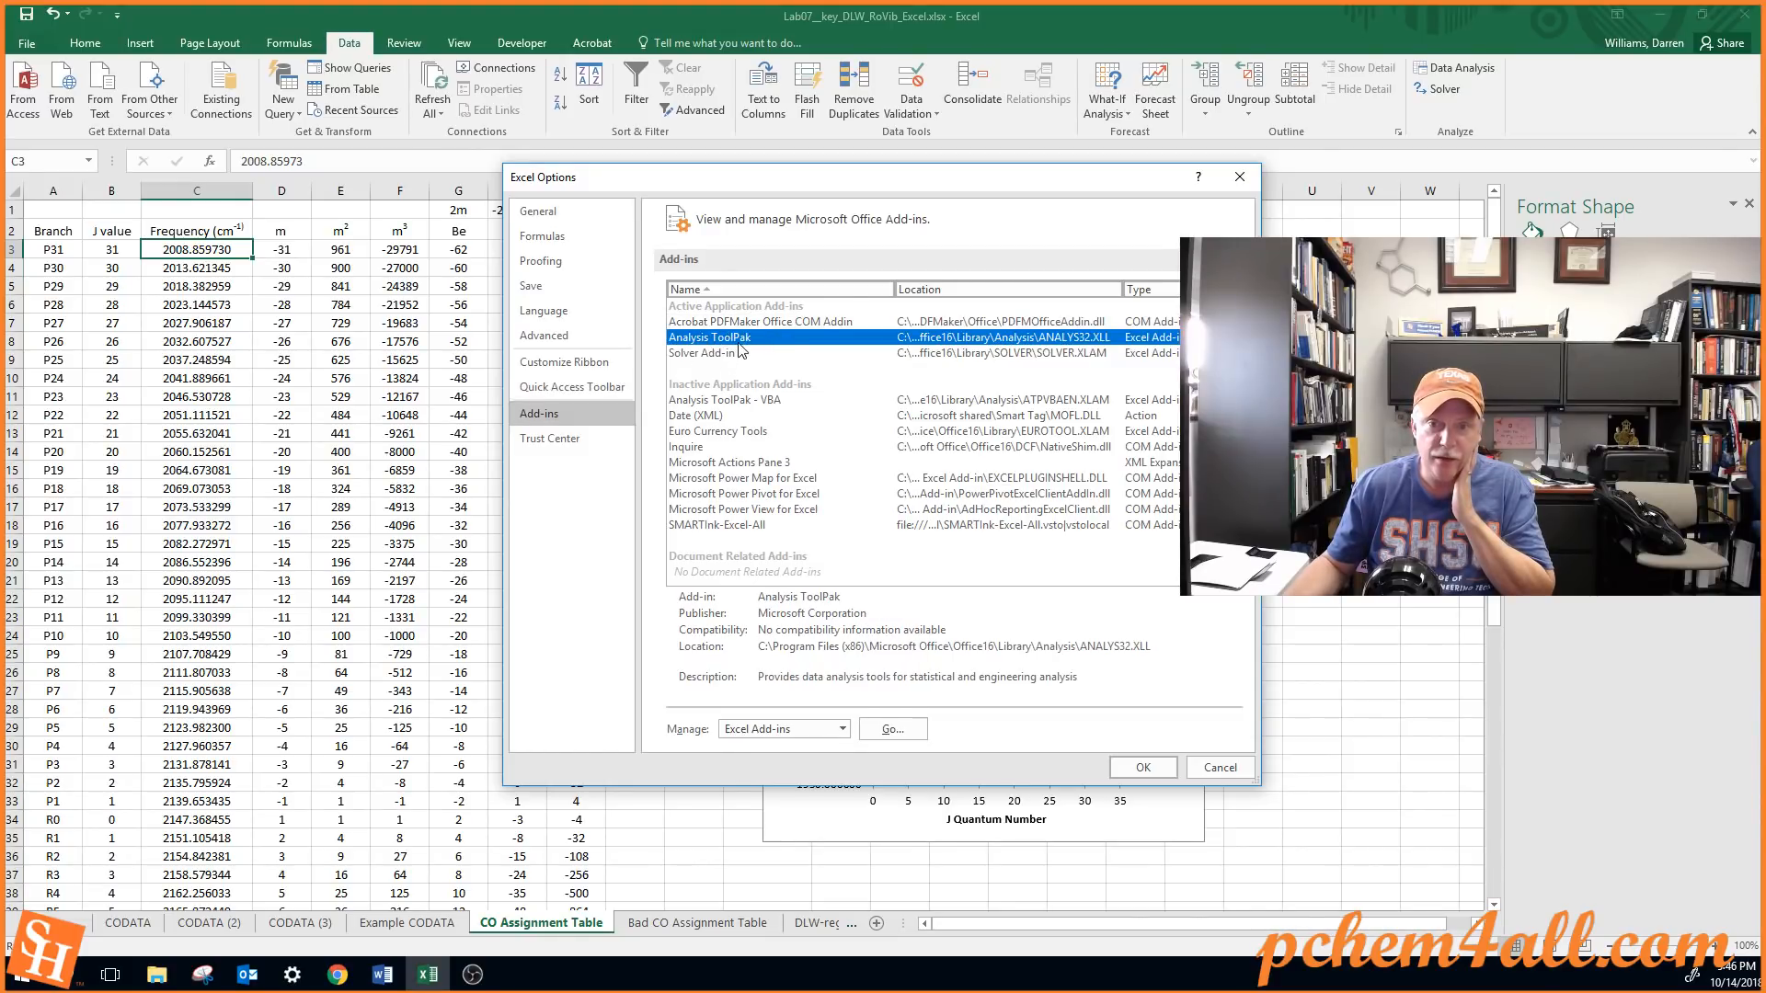
pyautogui.click(892, 728)
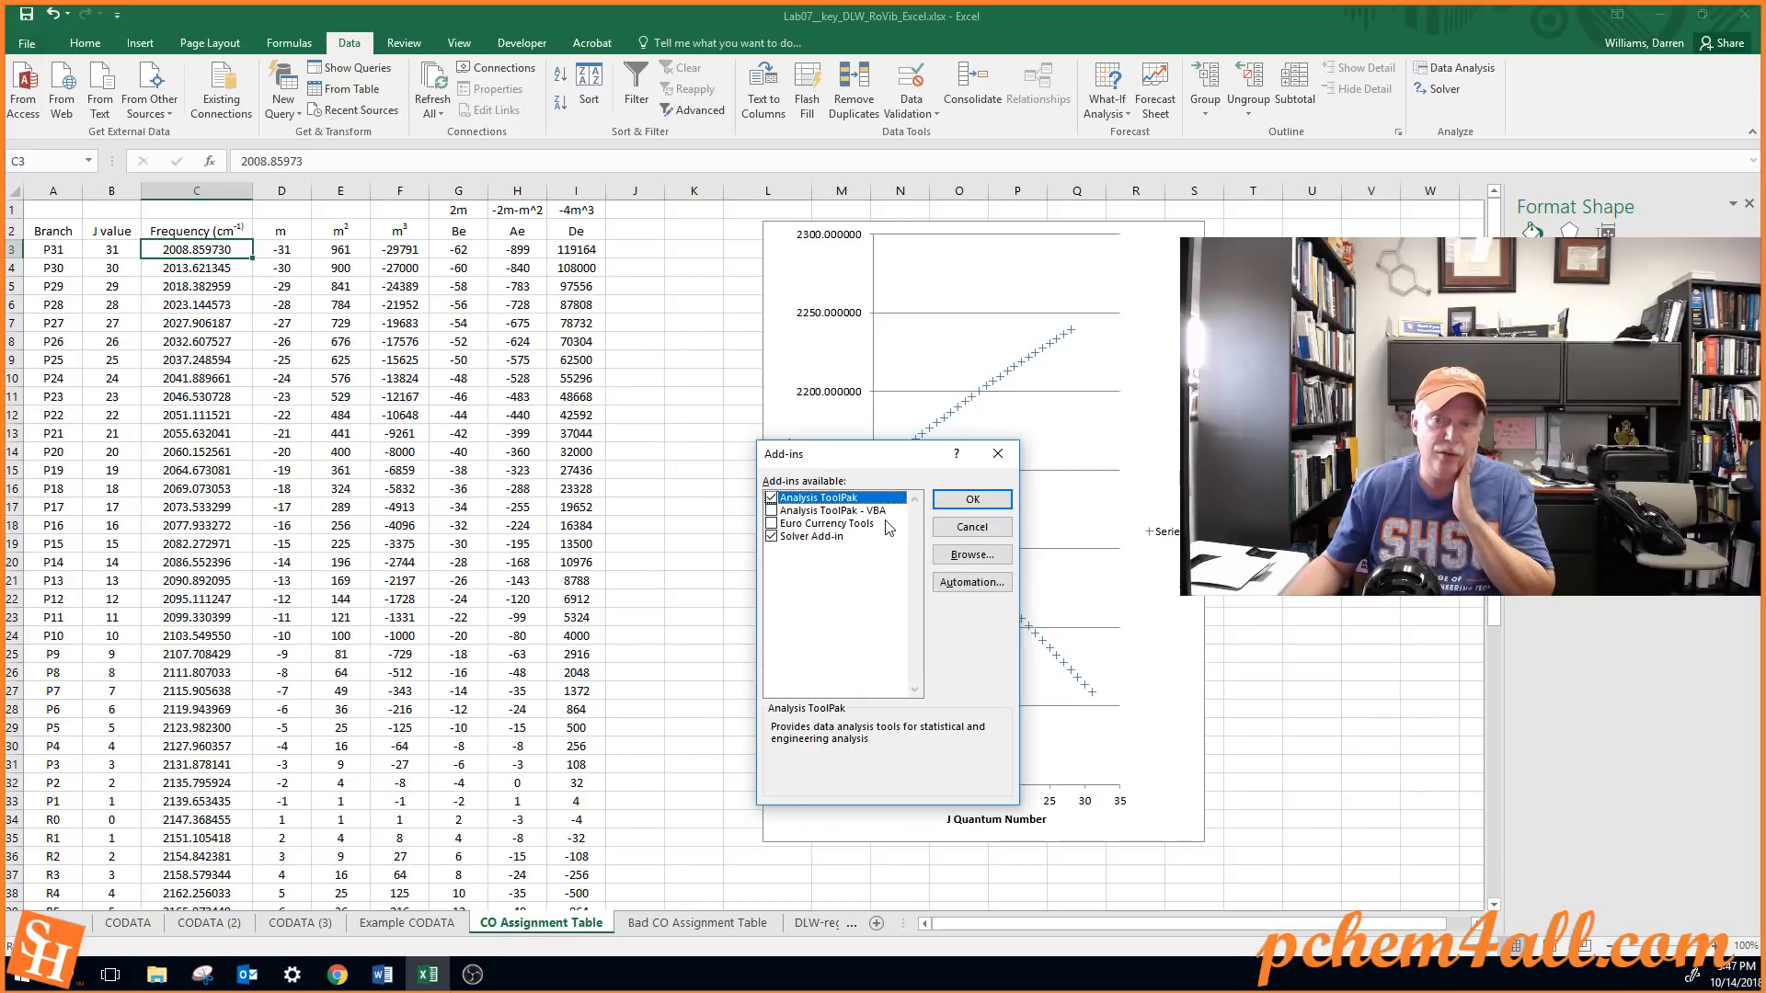
pyautogui.click(972, 499)
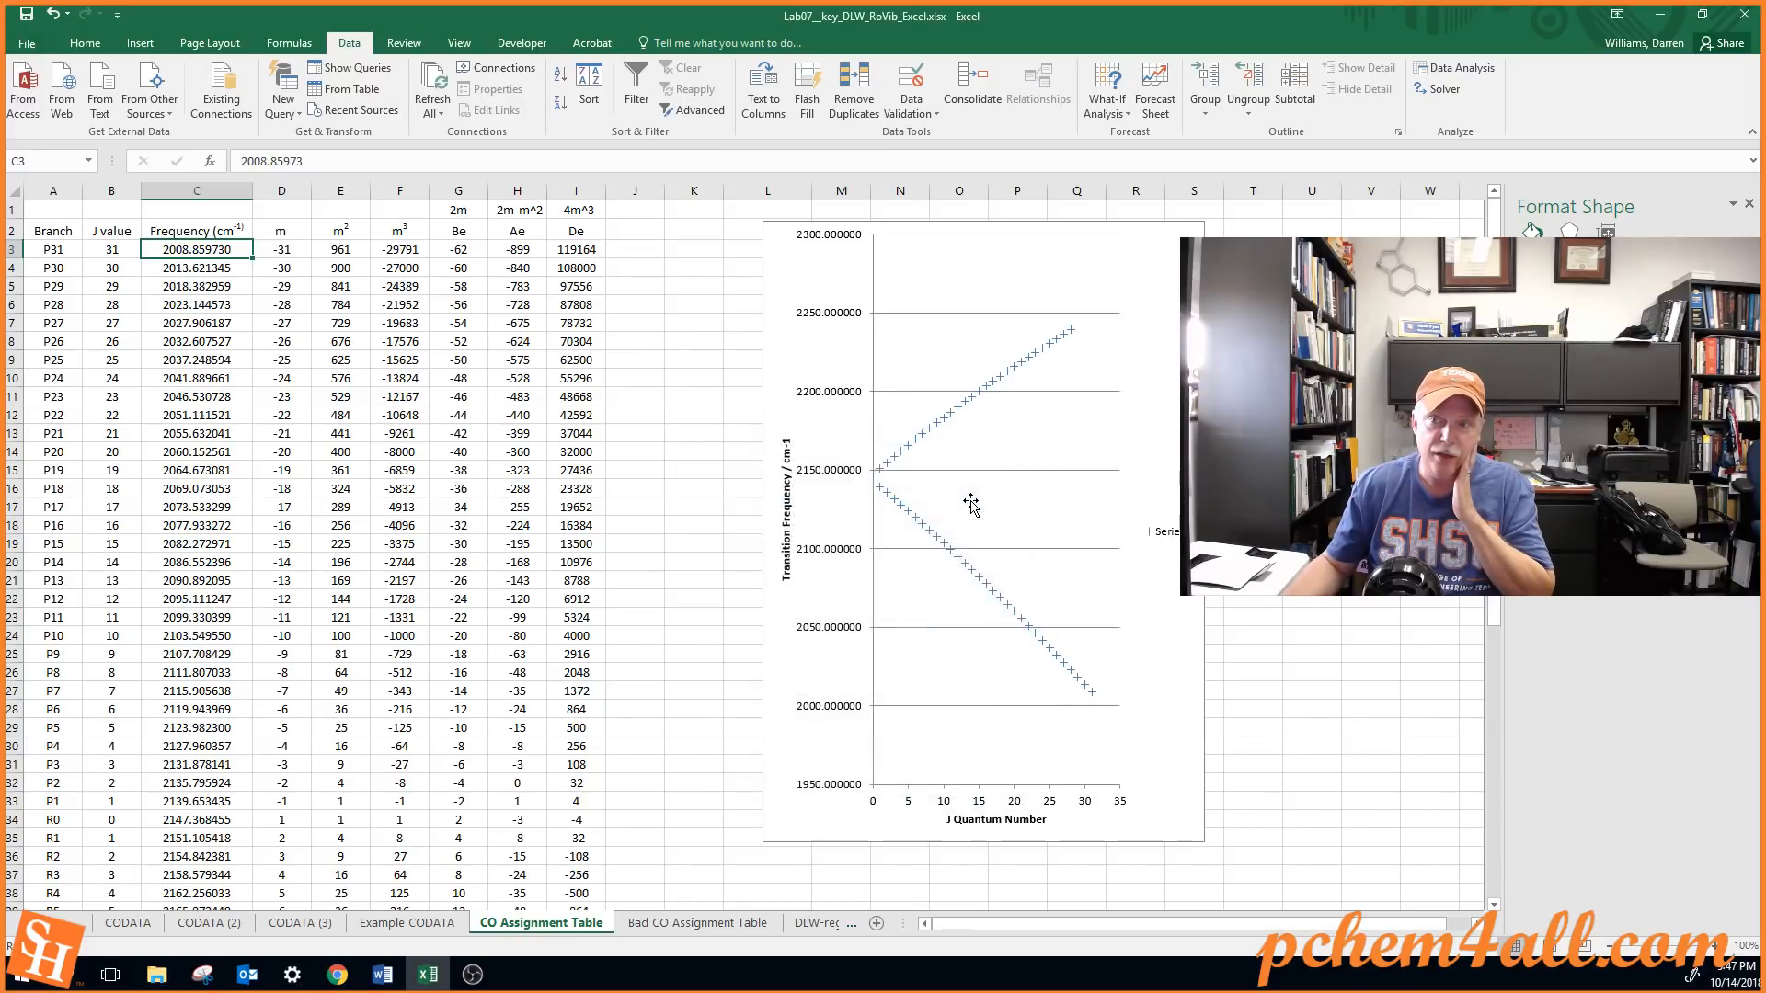
# Start a Regression from the Data Analysis tools with the frequencies in C3:C62 as the Y input range
pyautogui.click(1472, 67)
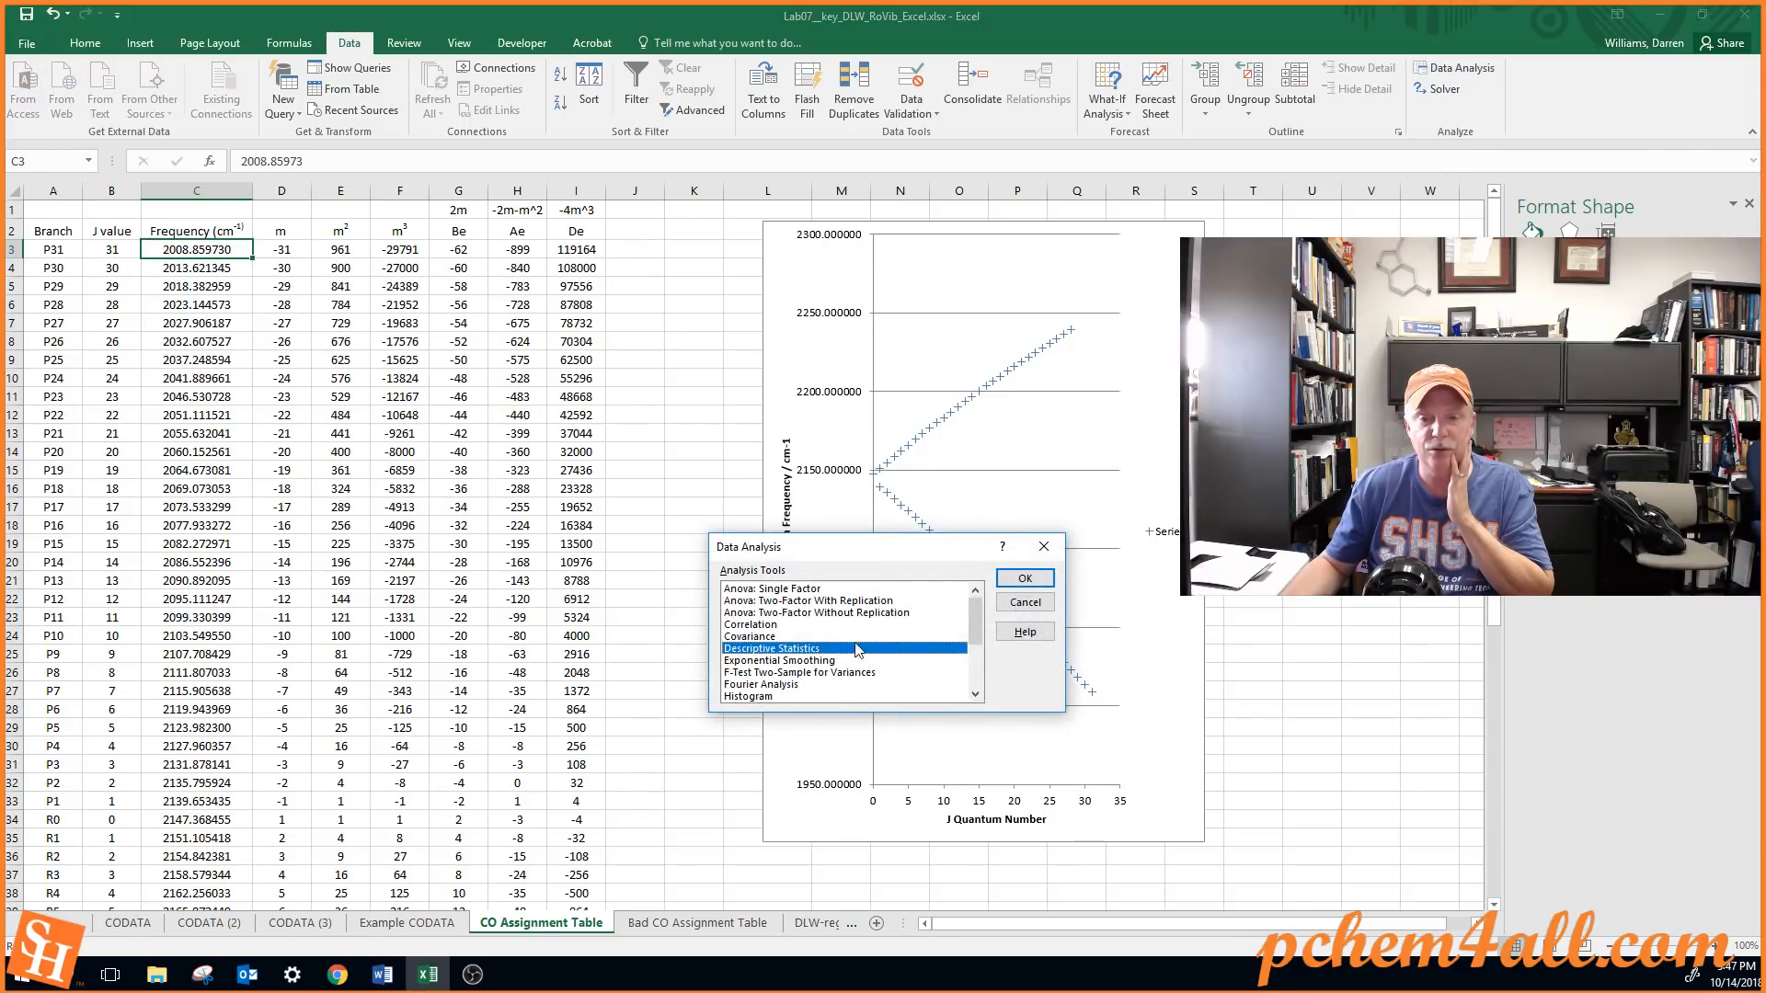
pyautogui.click(978, 668)
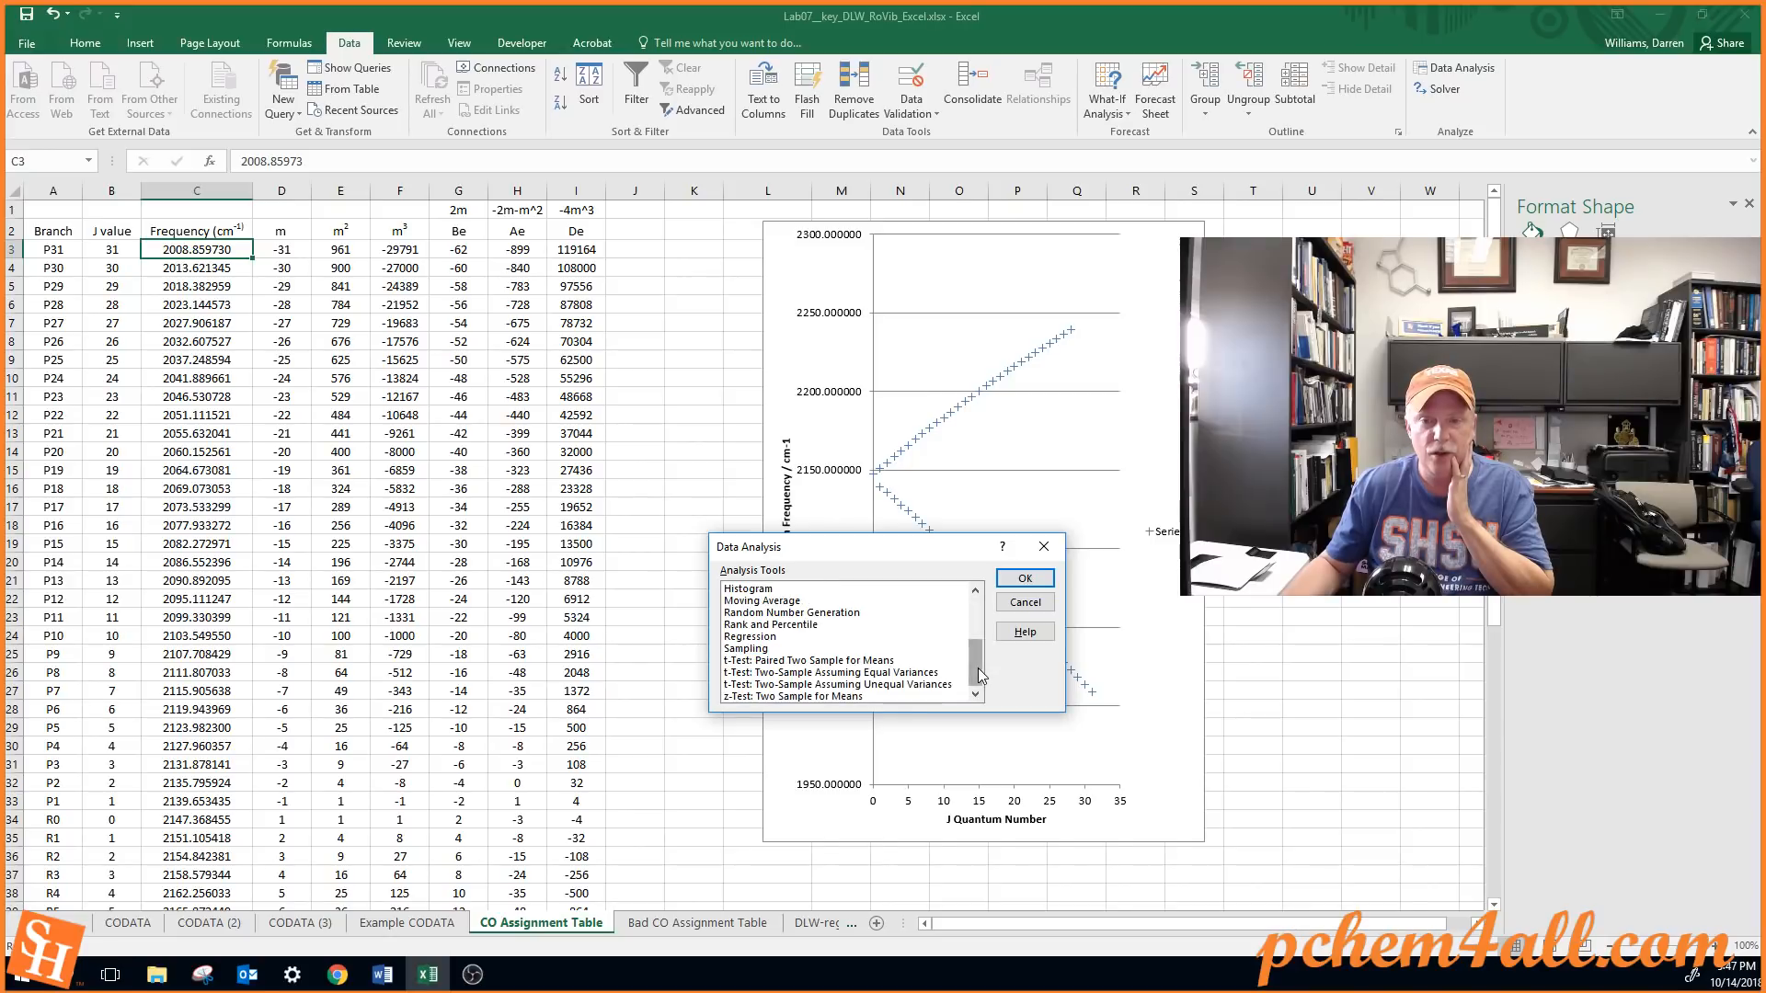
pyautogui.click(761, 638)
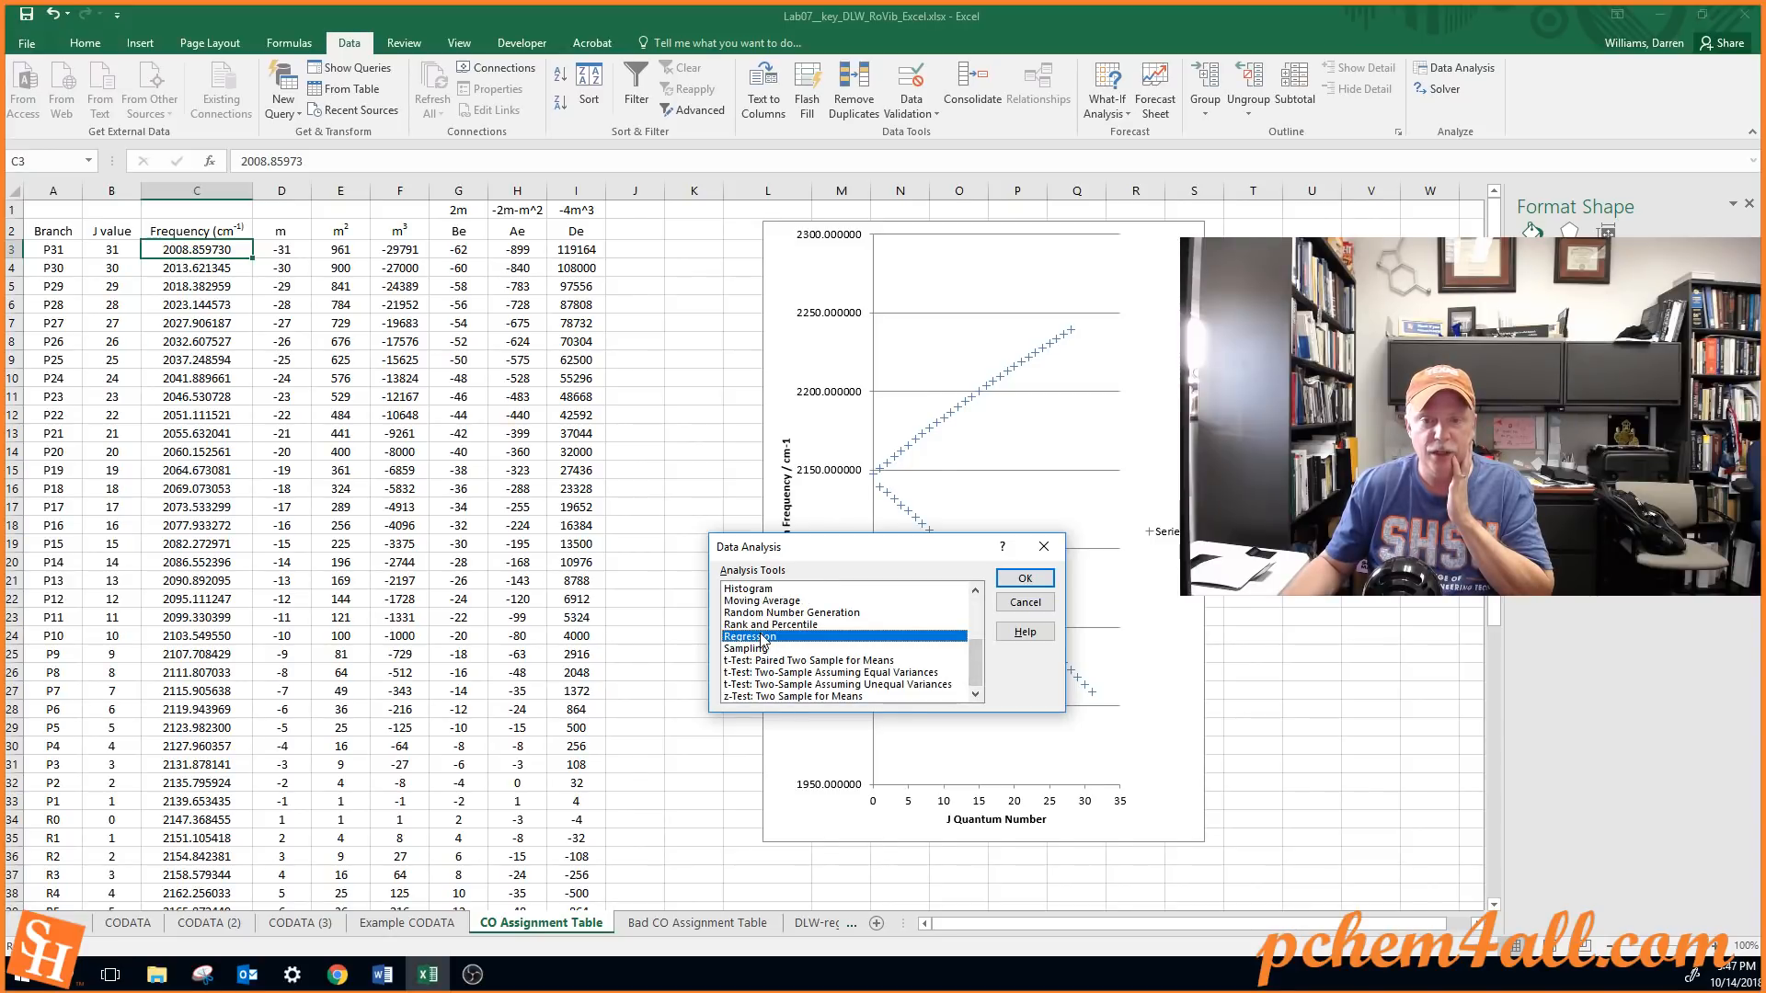
pyautogui.click(1011, 577)
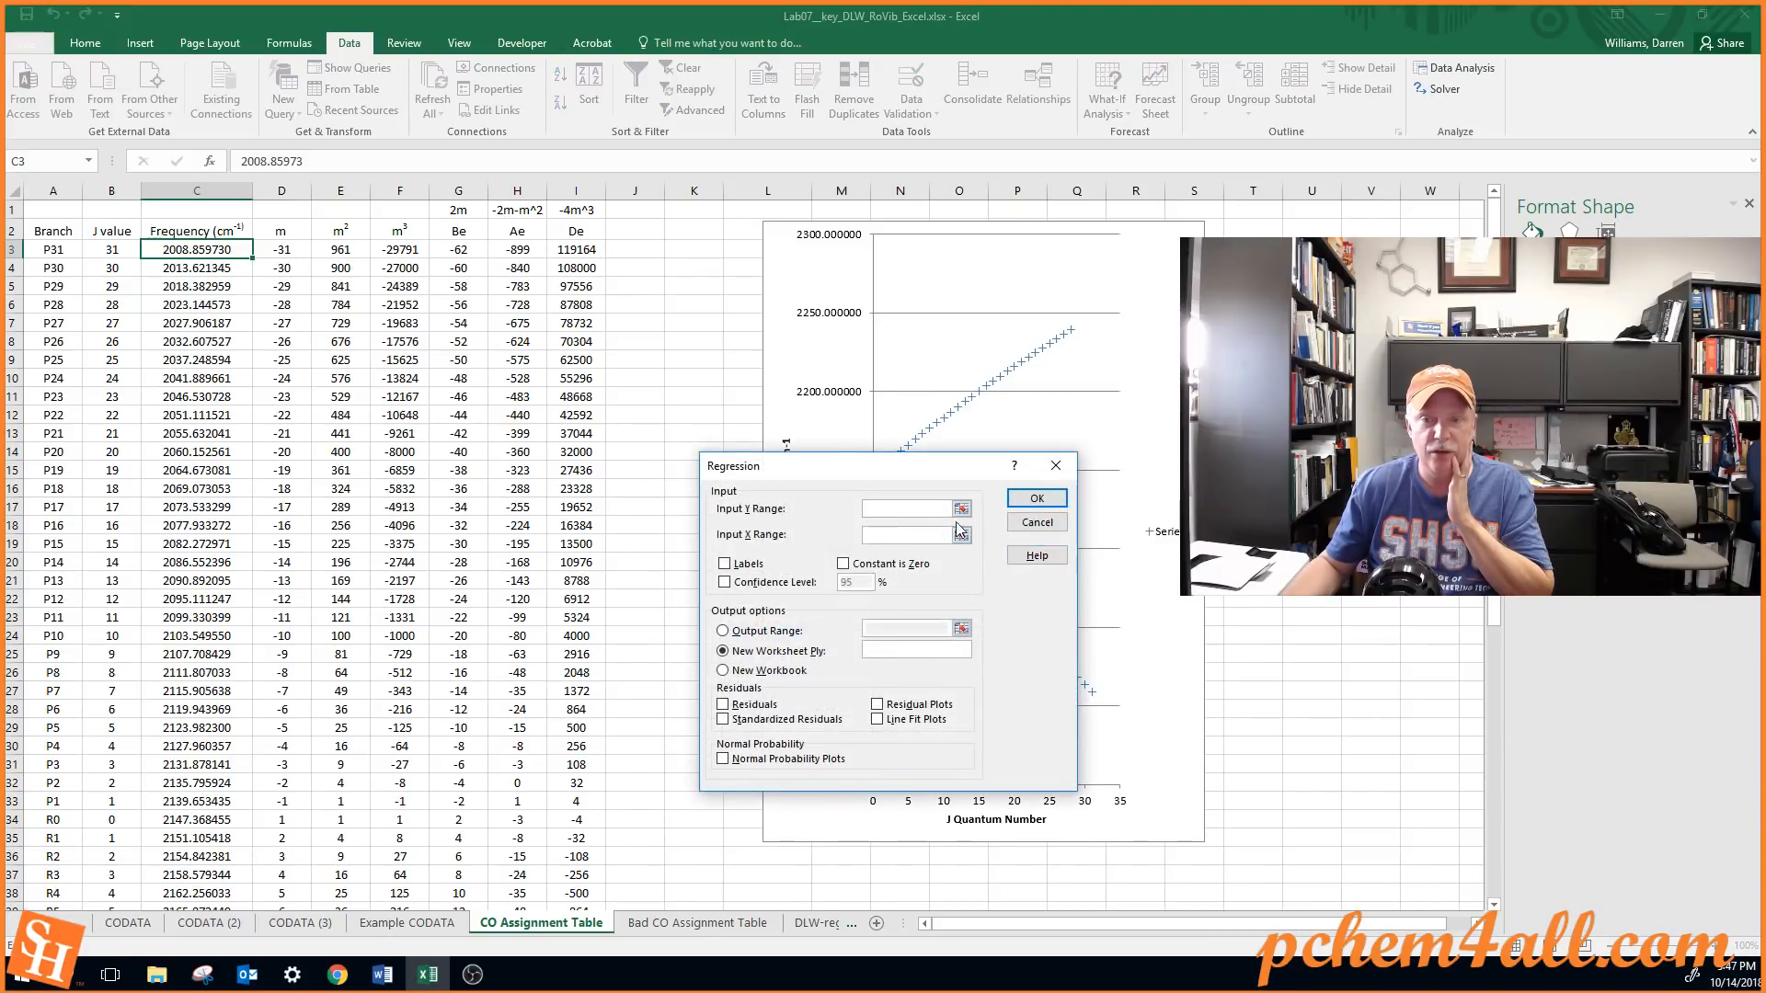
pyautogui.moveTo(871, 476); pyautogui.dragTo(842, 269)
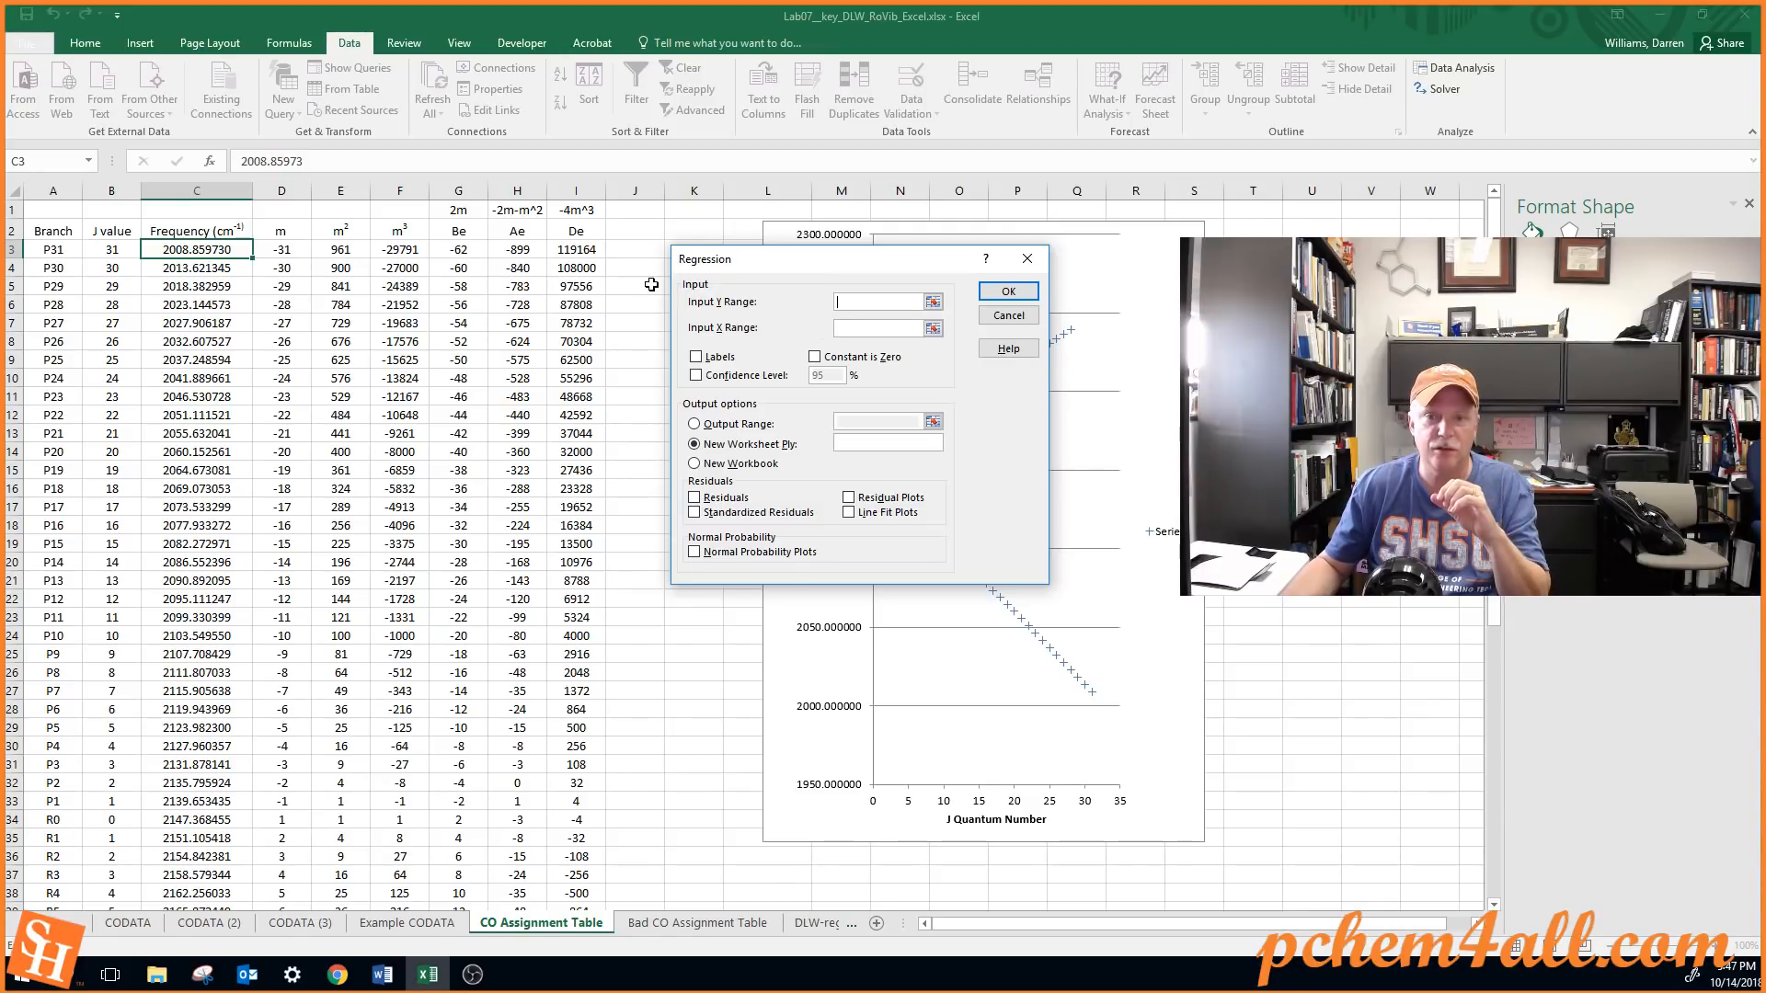
pyautogui.click(201, 251)
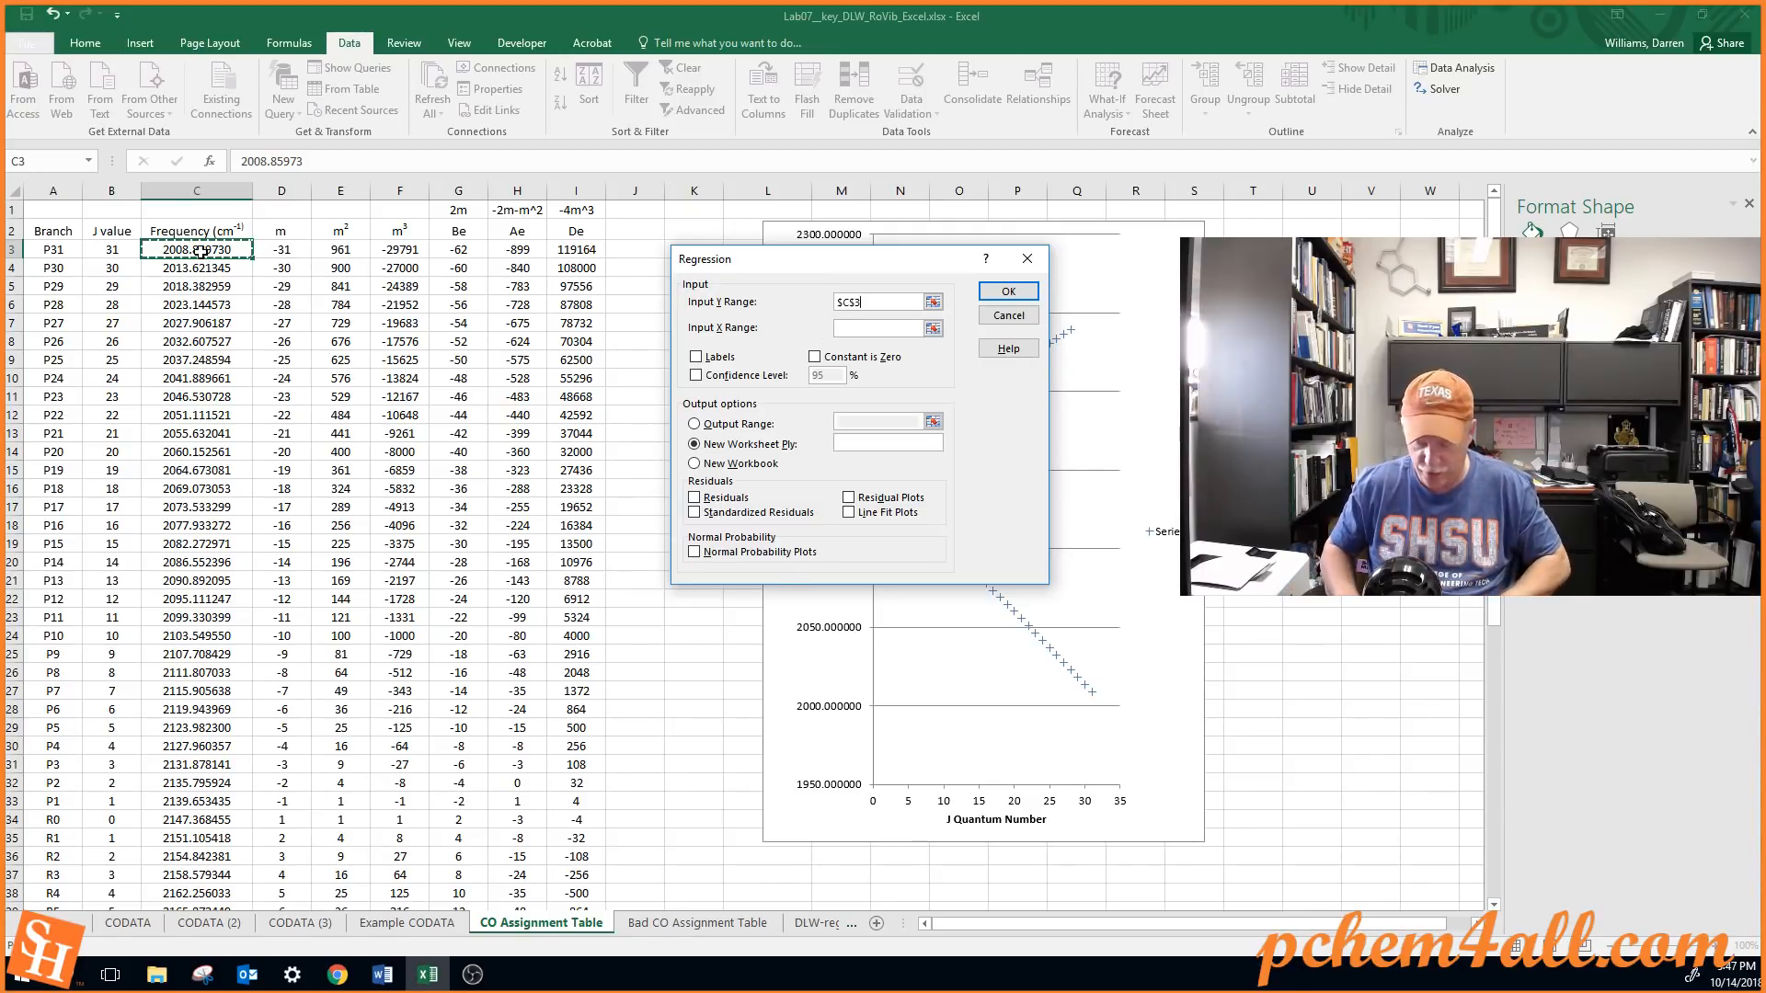
pyautogui.hotkey('ctrl', 'shift', 'Down')
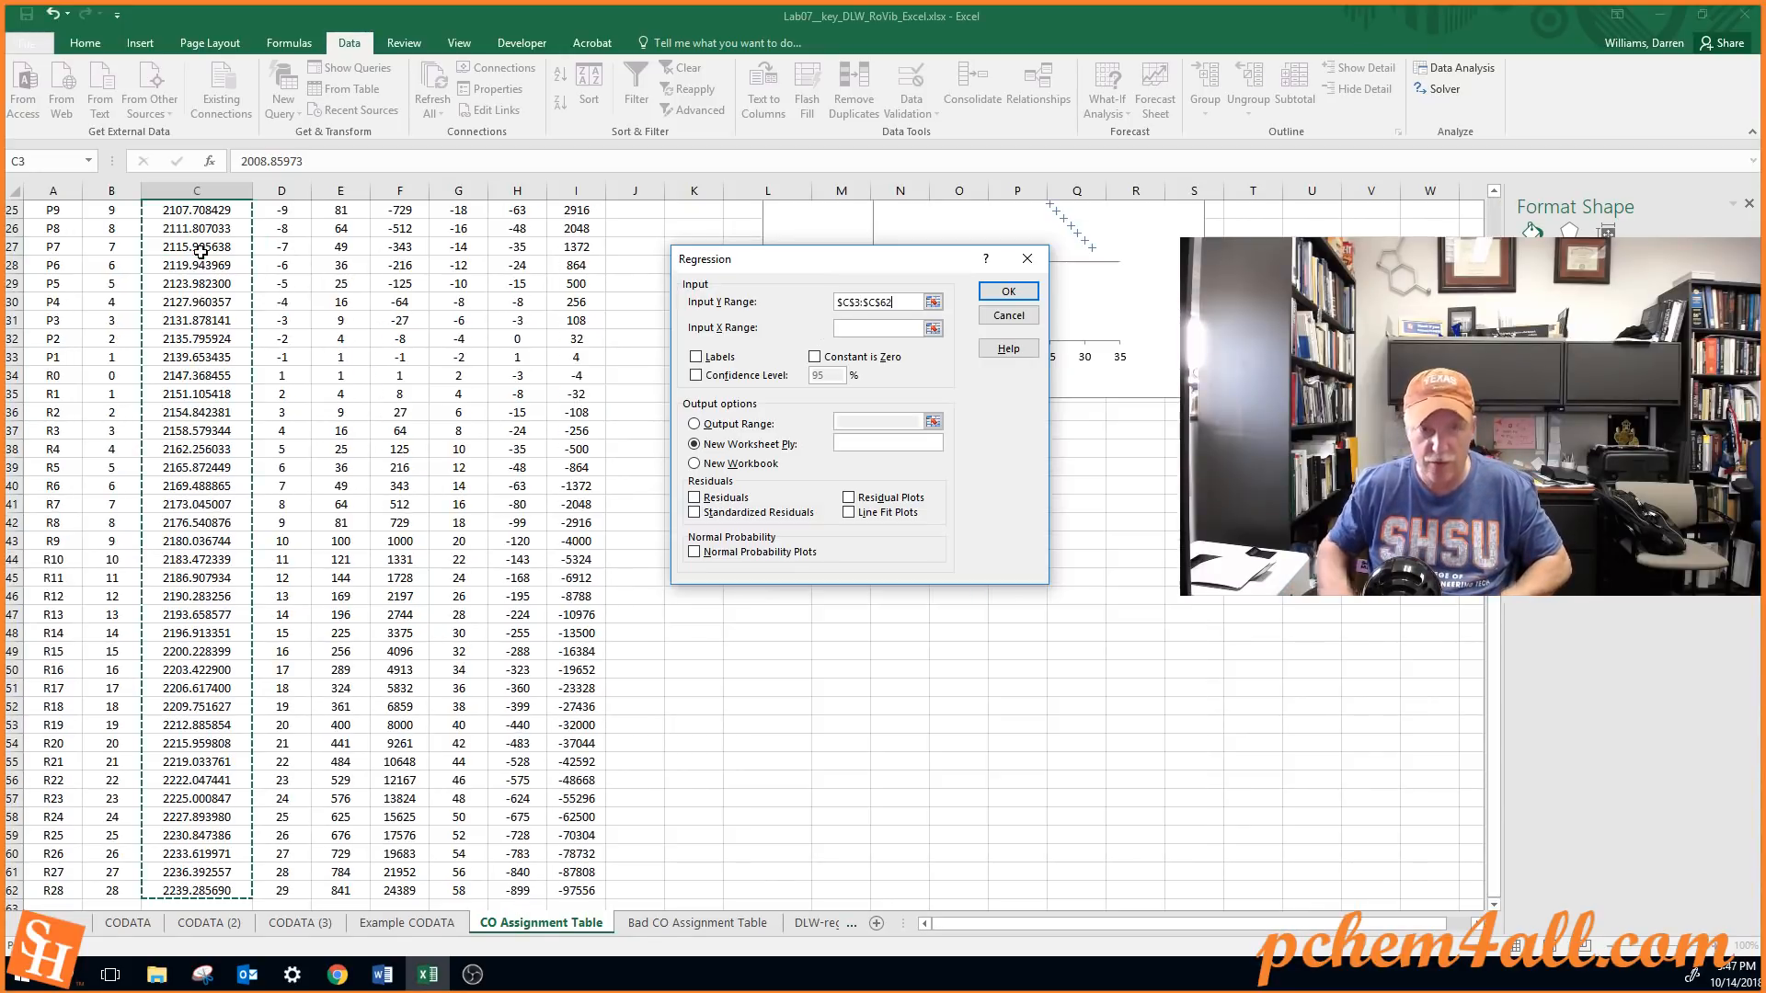
# Set the regression's X input range to the Be, Ae and De columns, G3:I62
pyautogui.click(892, 333)
pyautogui.scroll(8, 643, 304)
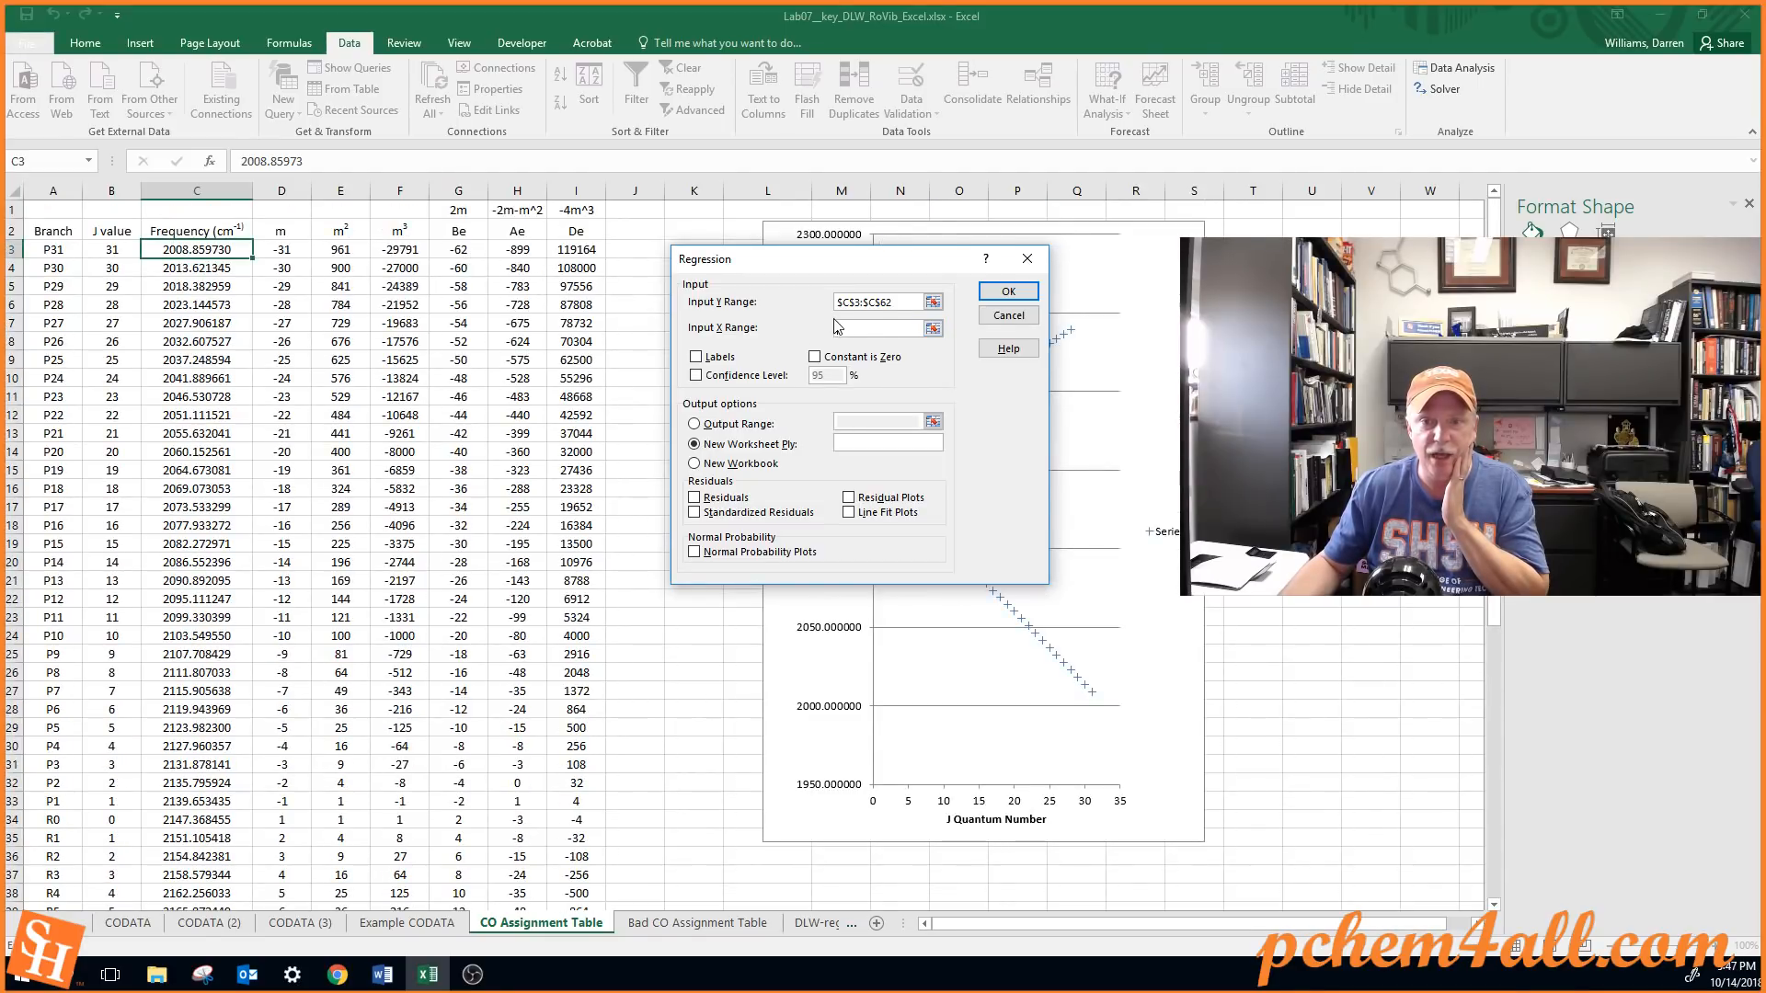
pyautogui.click(475, 251)
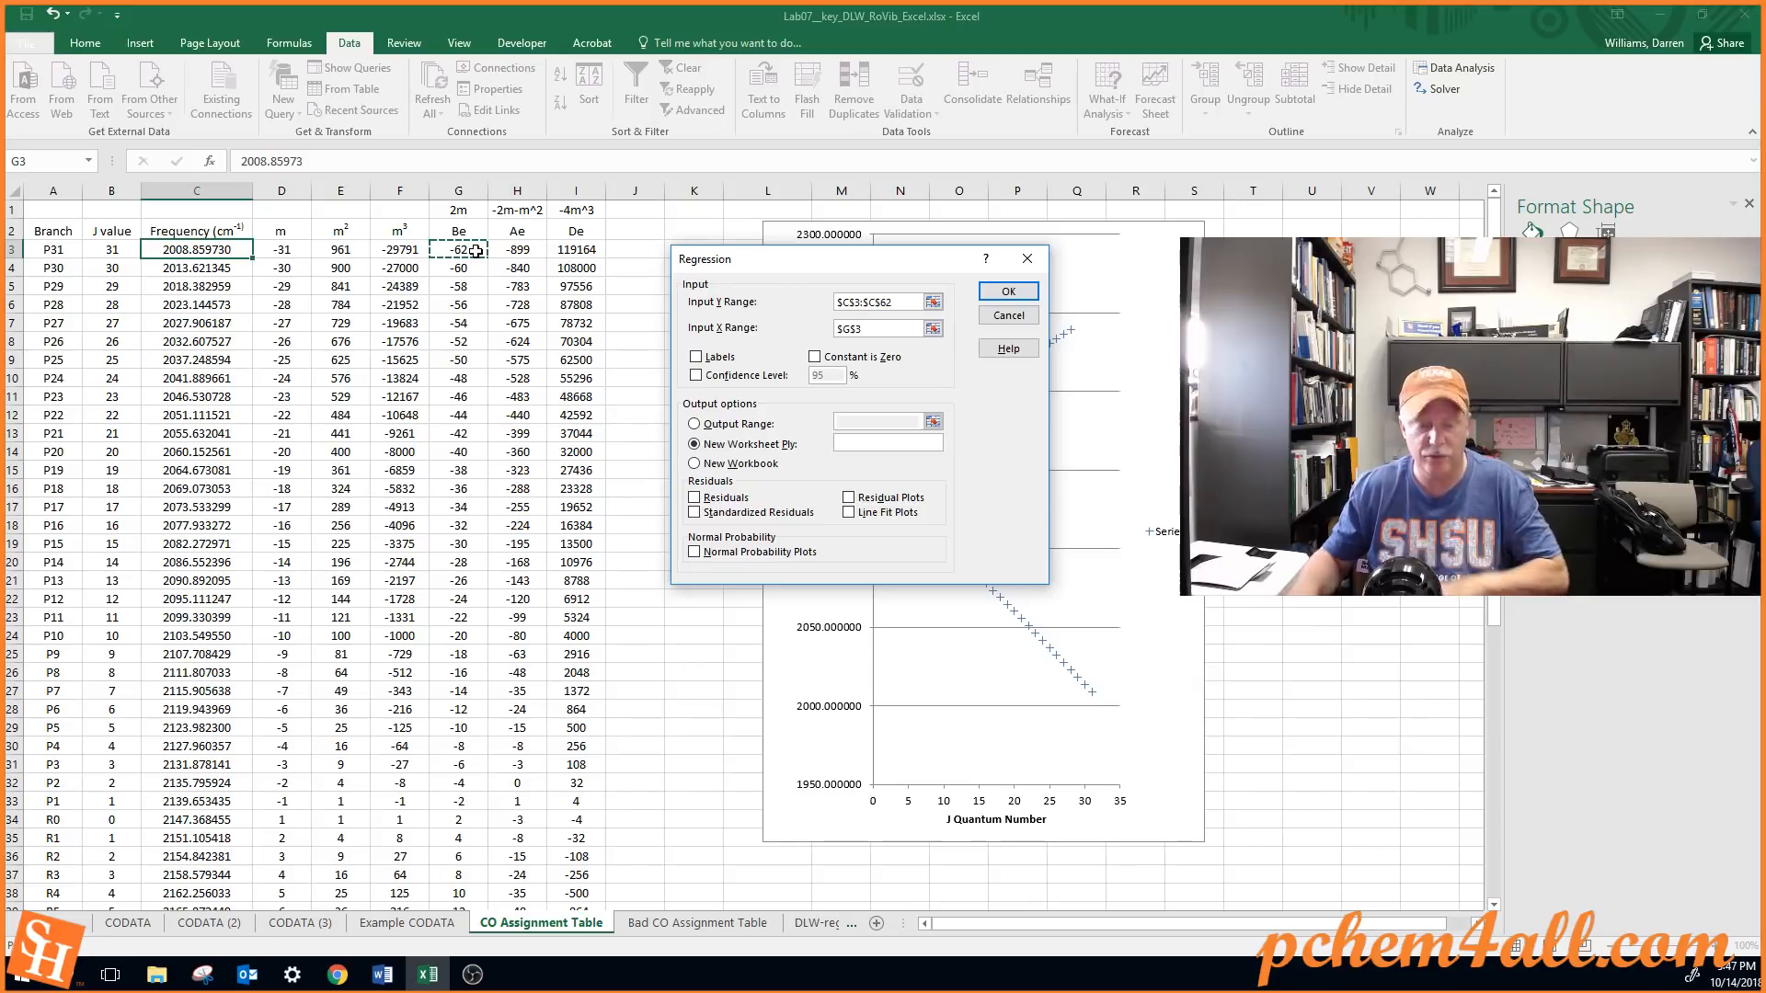
pyautogui.hotkey('shift', 'Right')
pyautogui.hotkey('shift', 'Right')
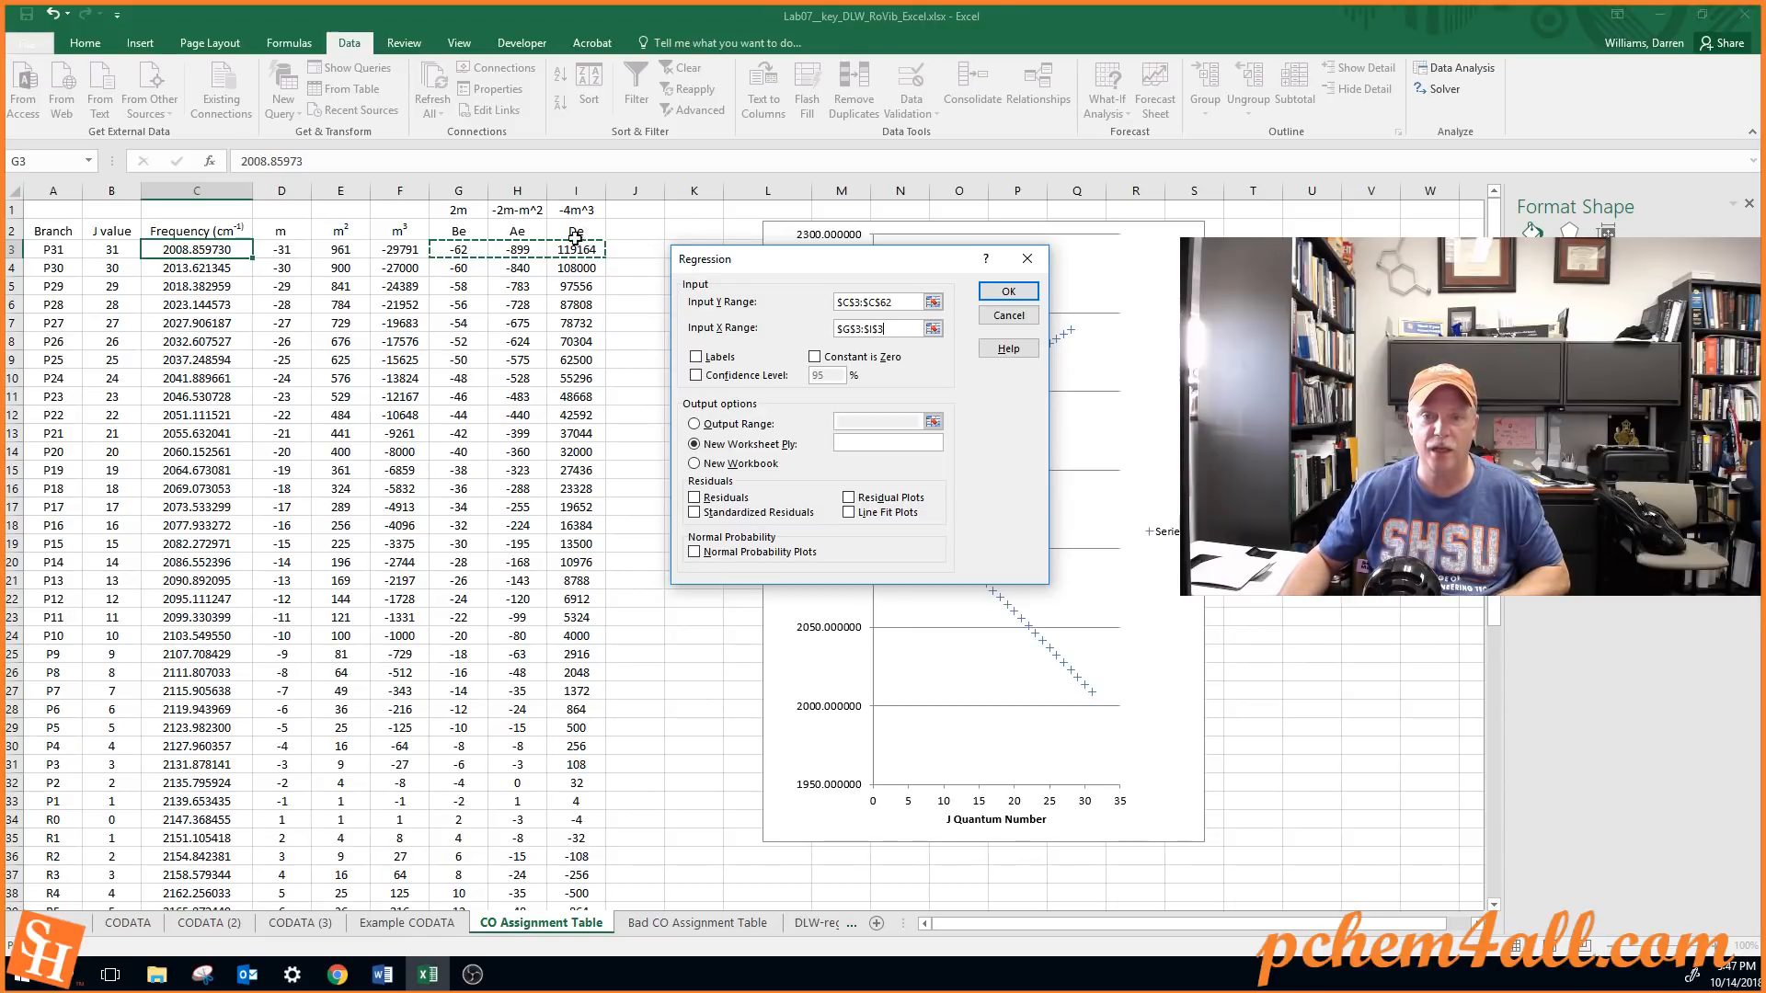
pyautogui.click(467, 247)
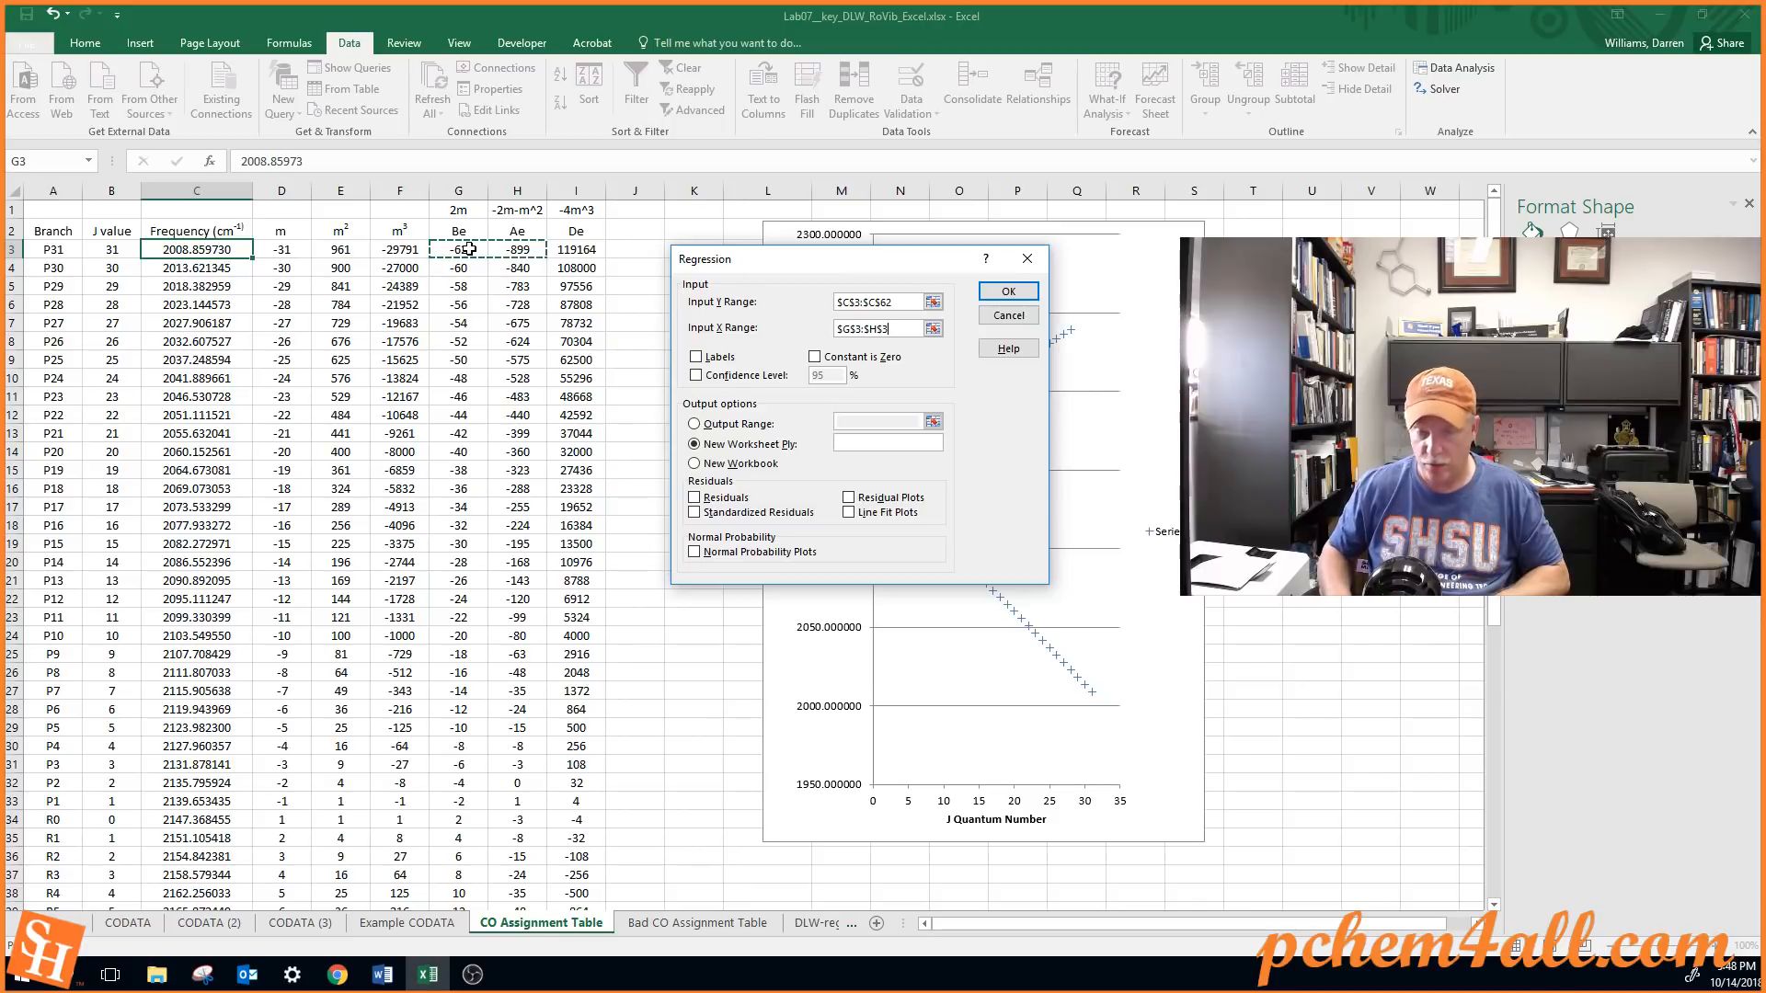
pyautogui.hotkey('shift', 'Right')
pyautogui.hotkey('shift', 'Right')
pyautogui.hotkey('ctrl', 'shift', 'Down')
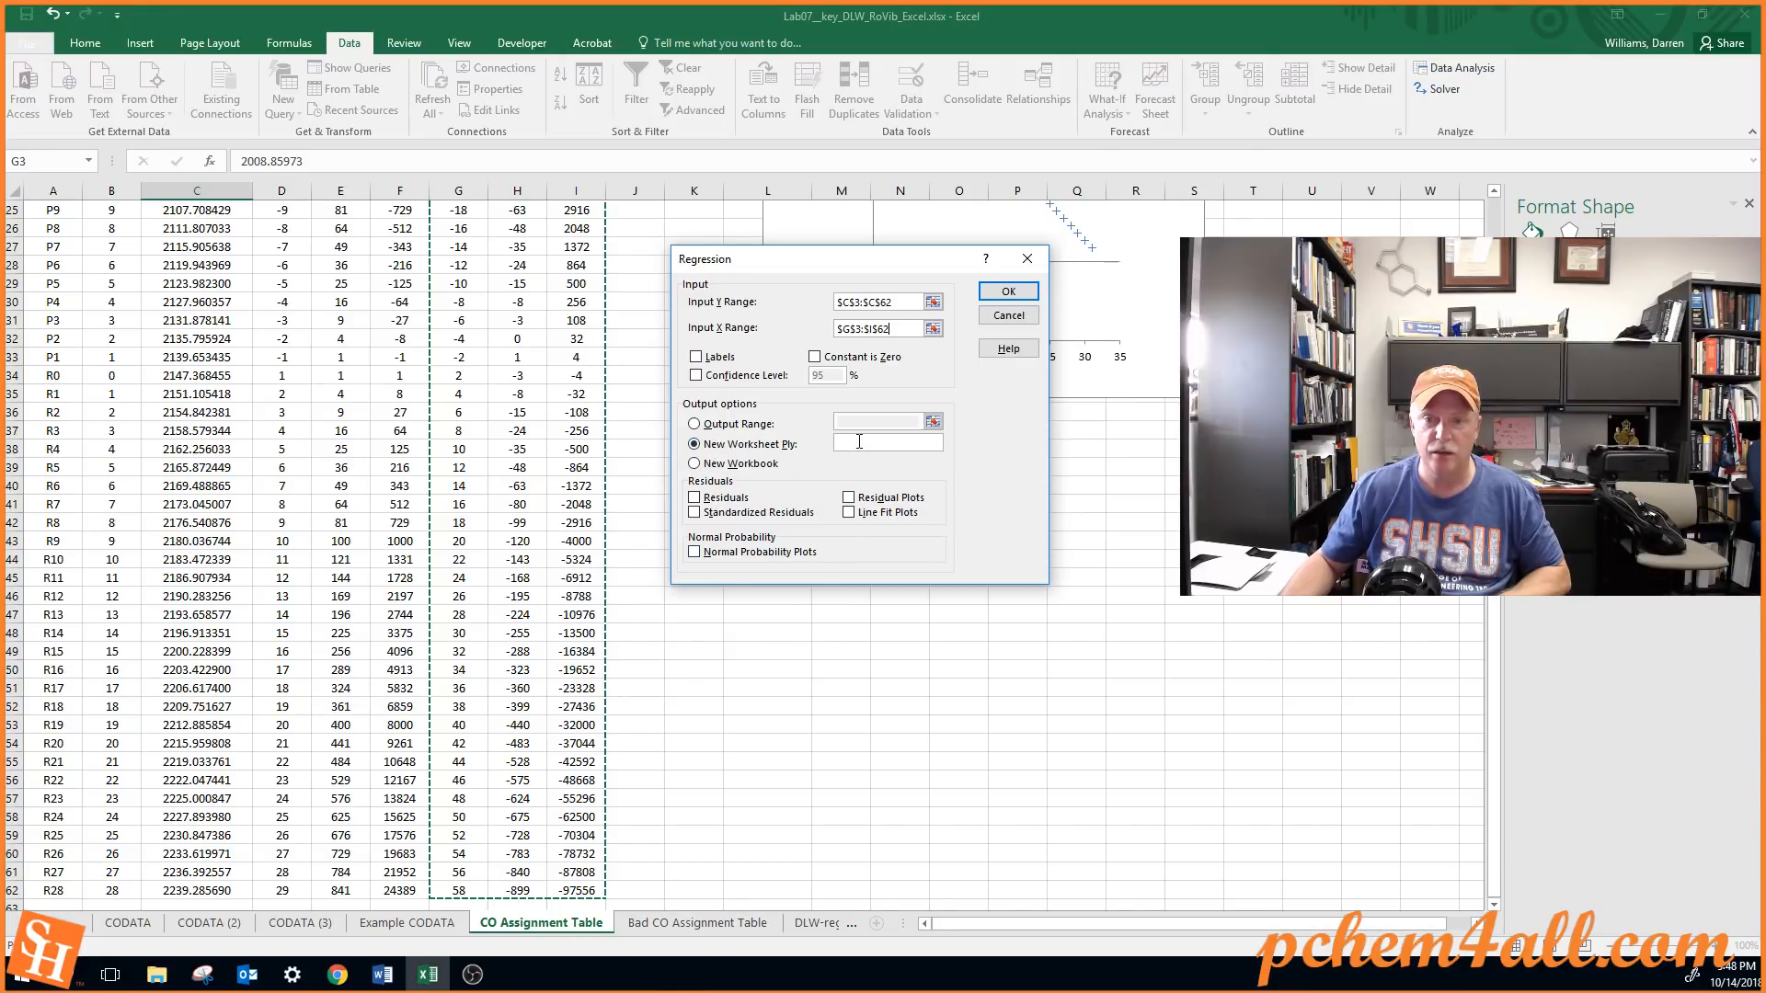
# Name the new output worksheet trial-regression and run the regression
pyautogui.click(859, 441)
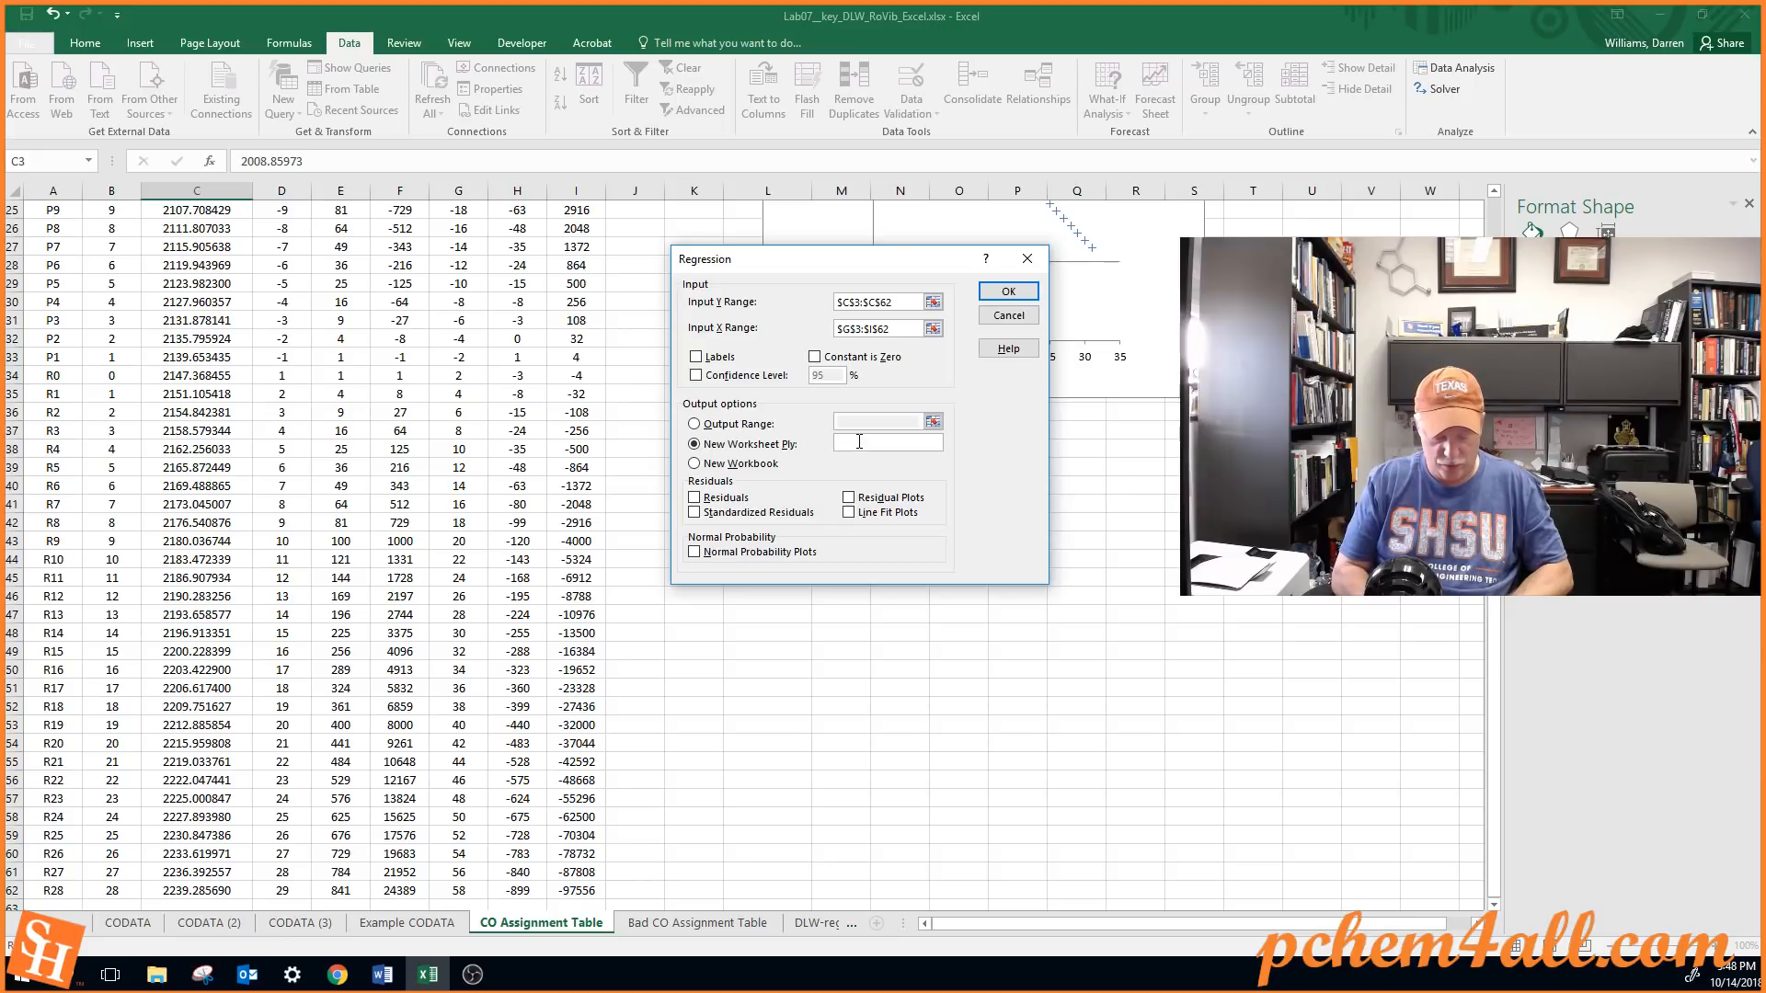
pyautogui.write('trial-re')
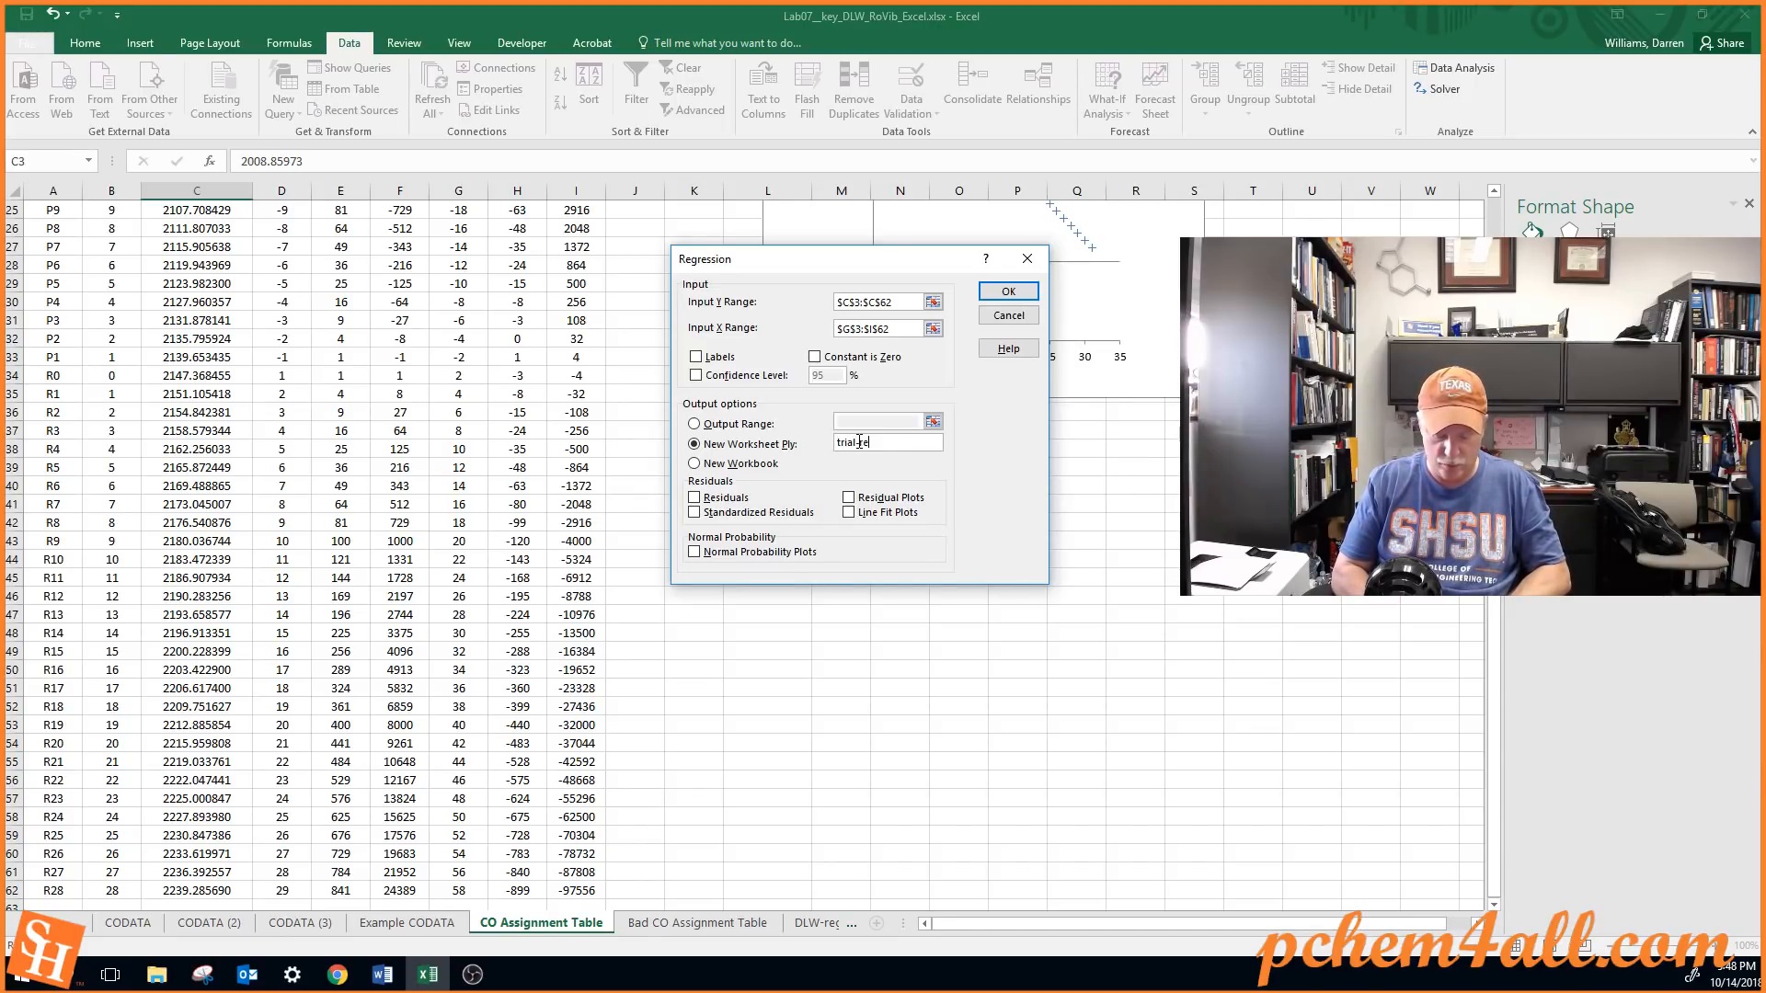
pyautogui.write('gression')
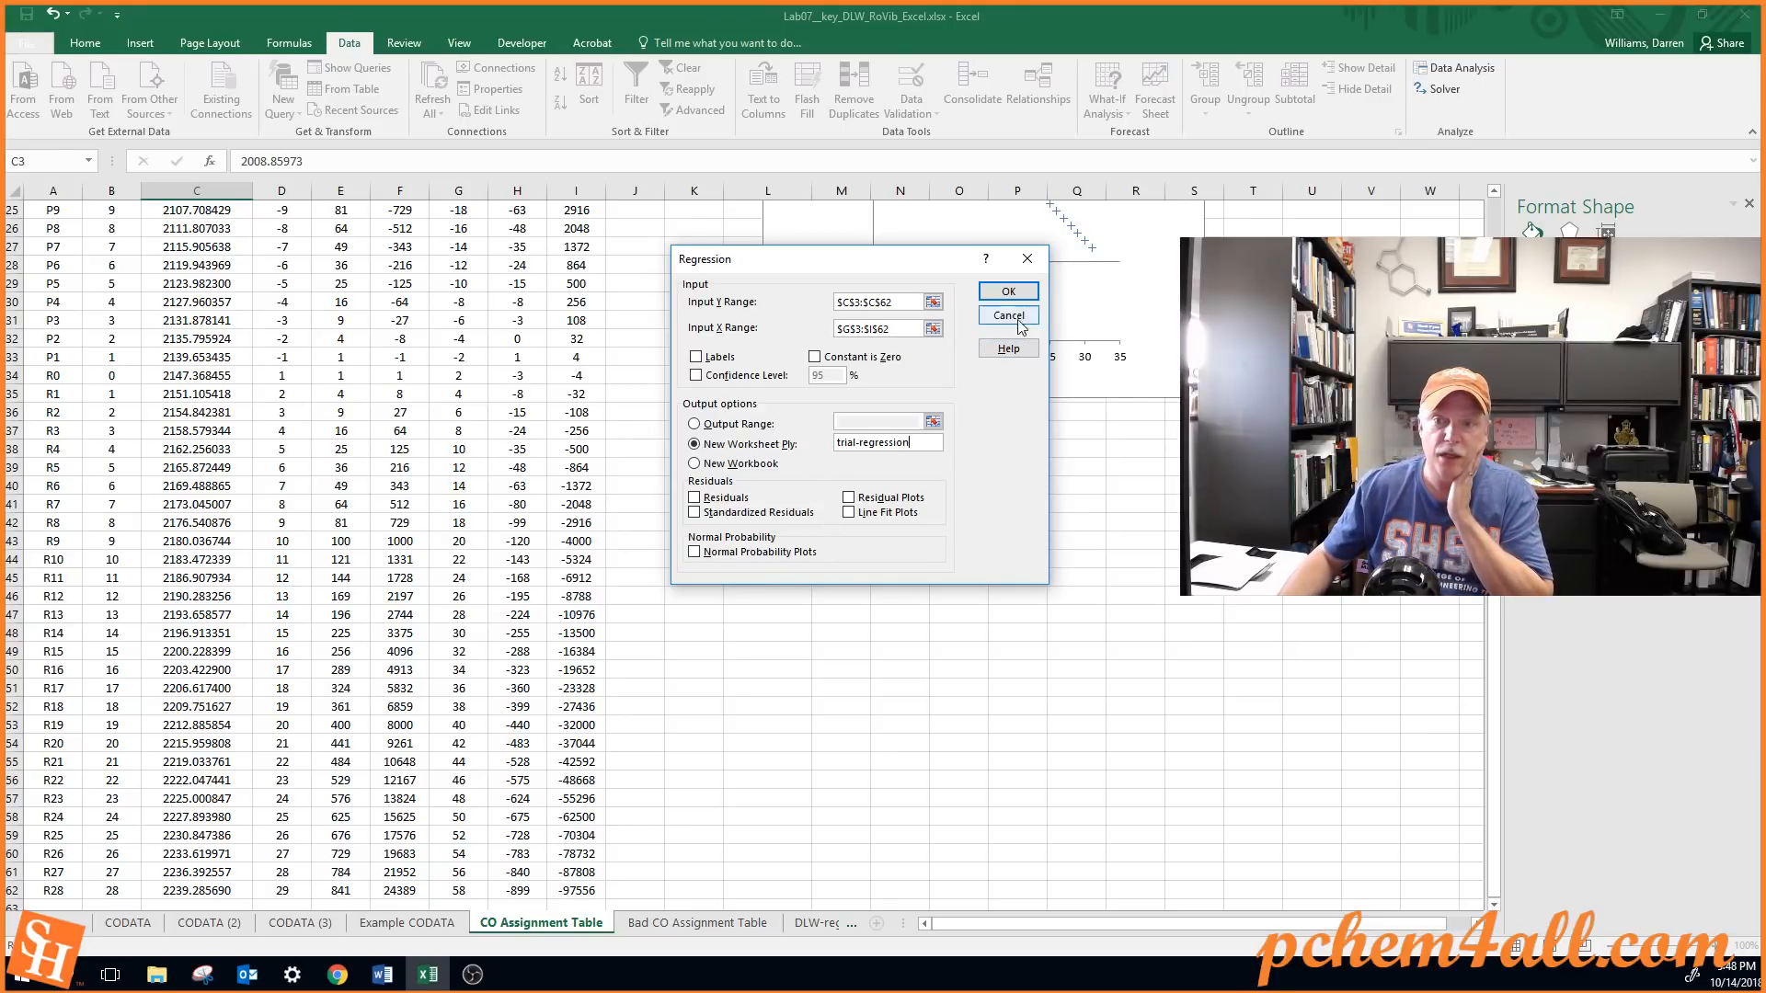
pyautogui.click(1009, 291)
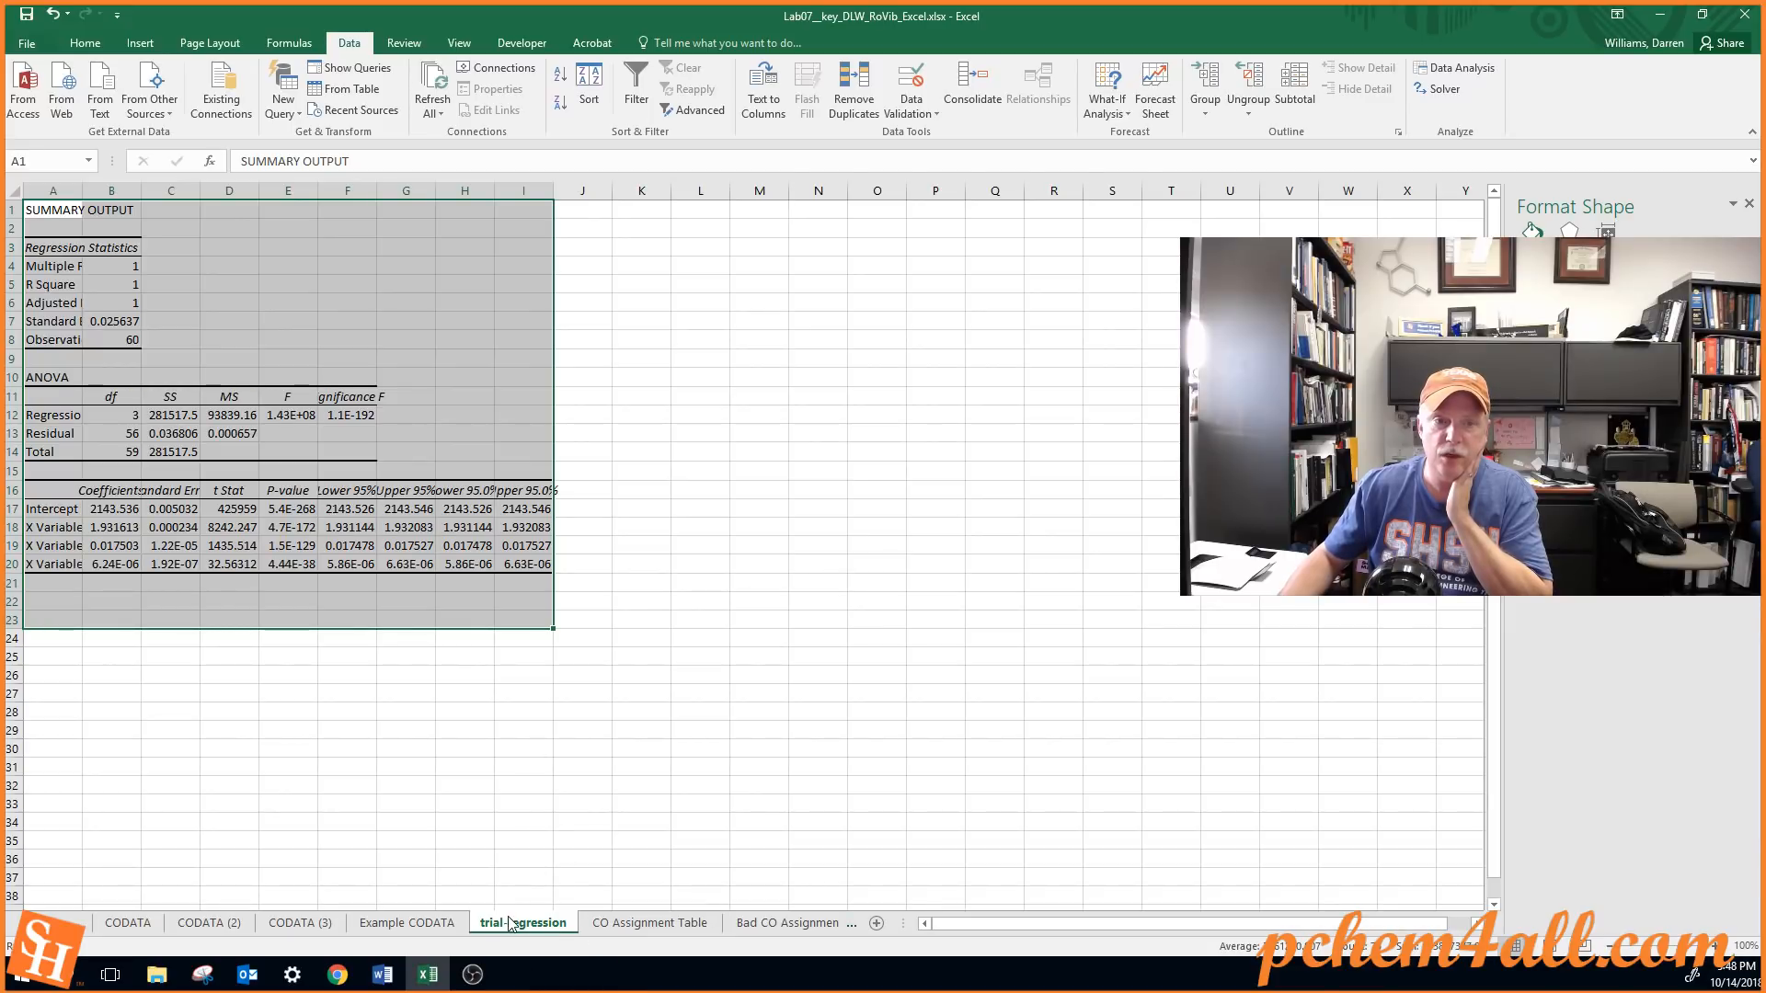
# Autofit all columns of the trial-regression sheet and inspect the Intercept coefficient in B17
pyautogui.click(16, 192)
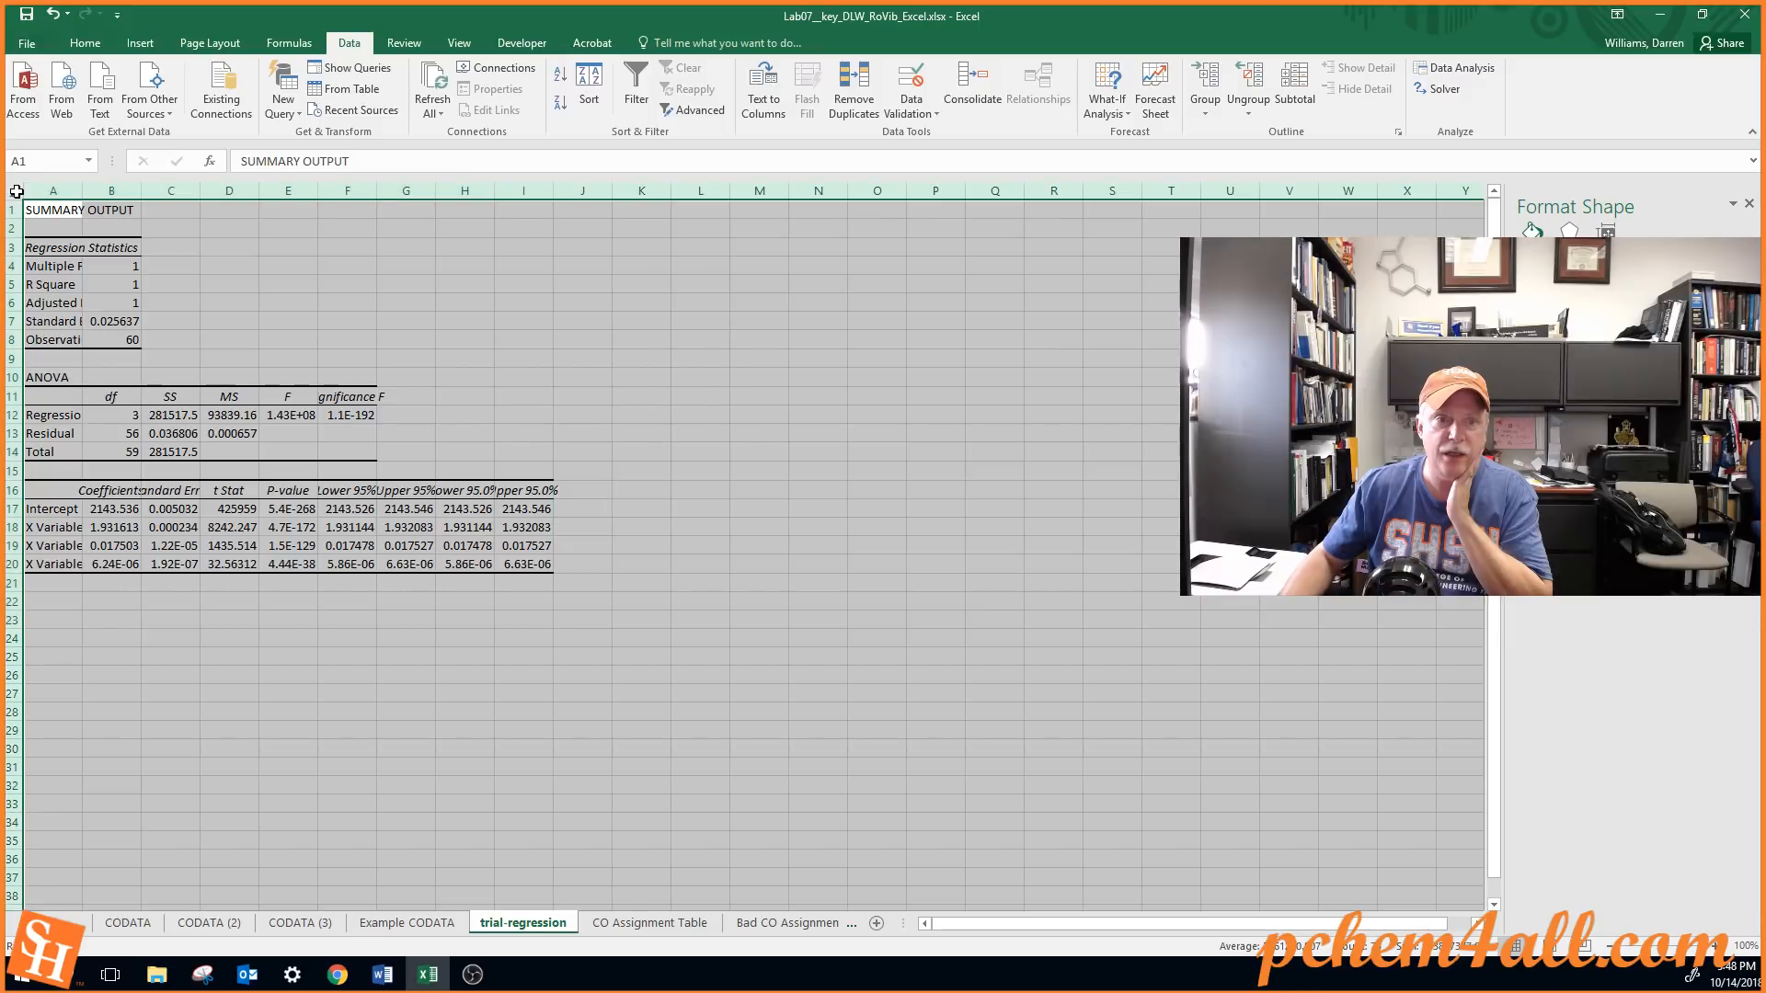
pyautogui.doubleClick(81, 191)
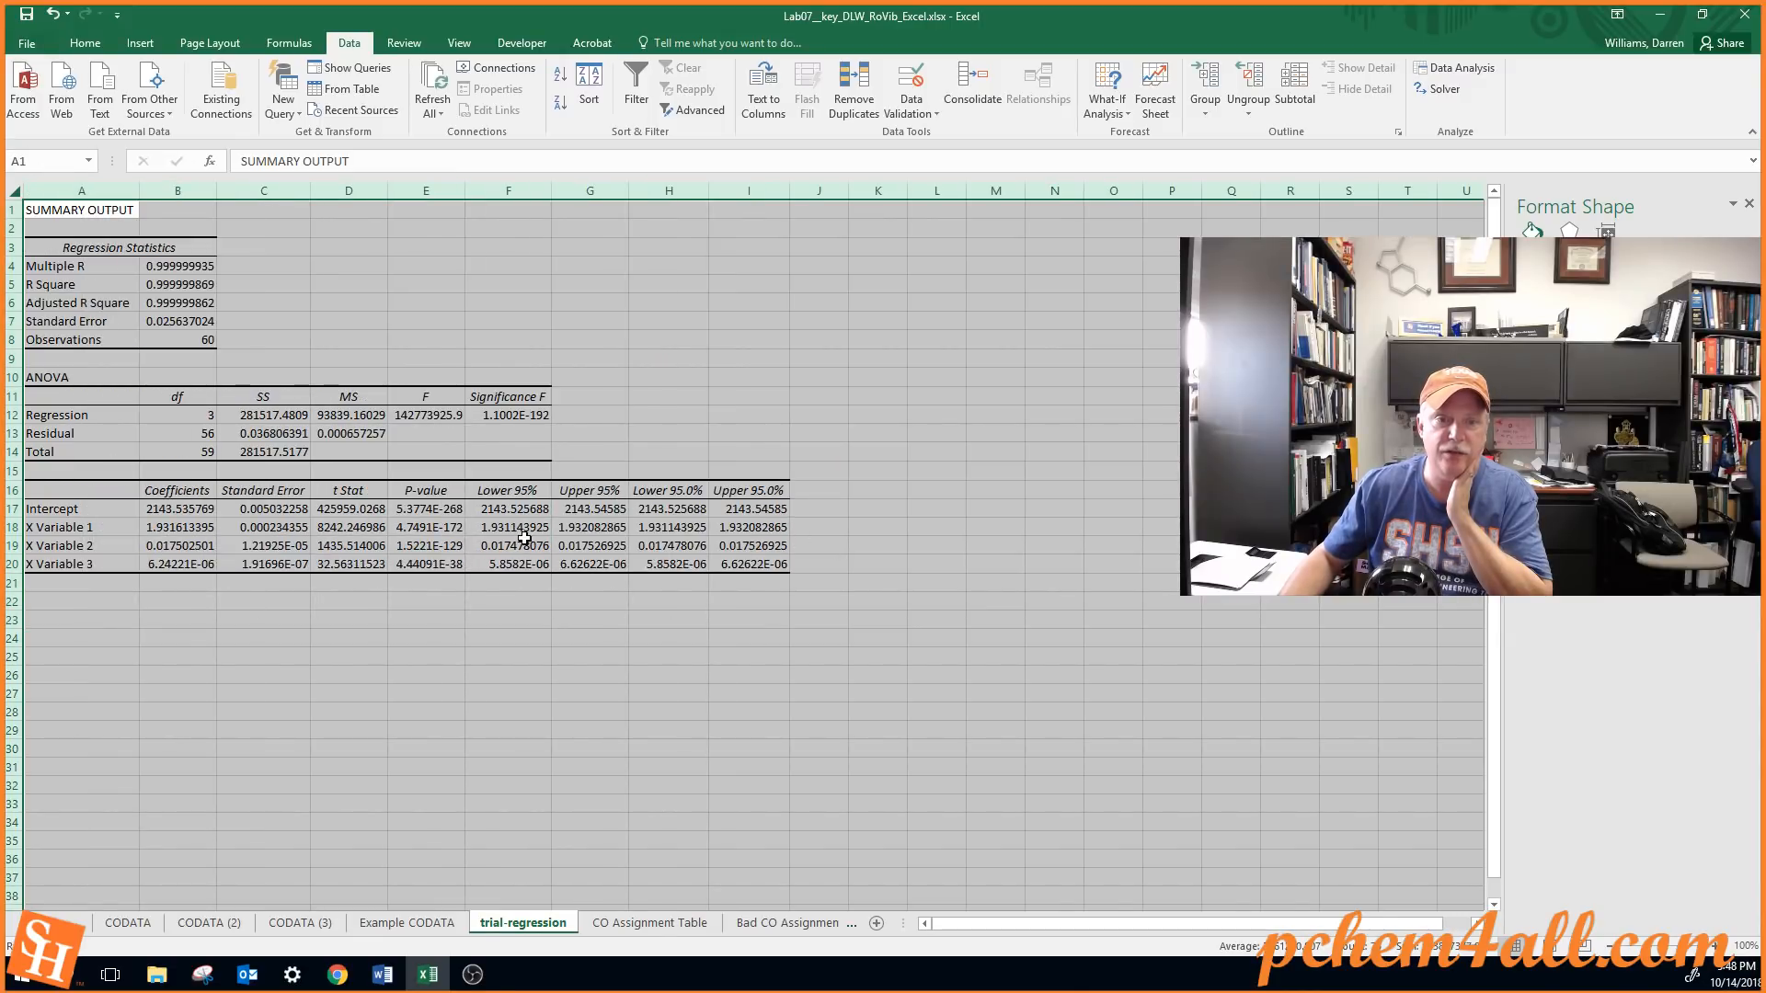
pyautogui.click(111, 514)
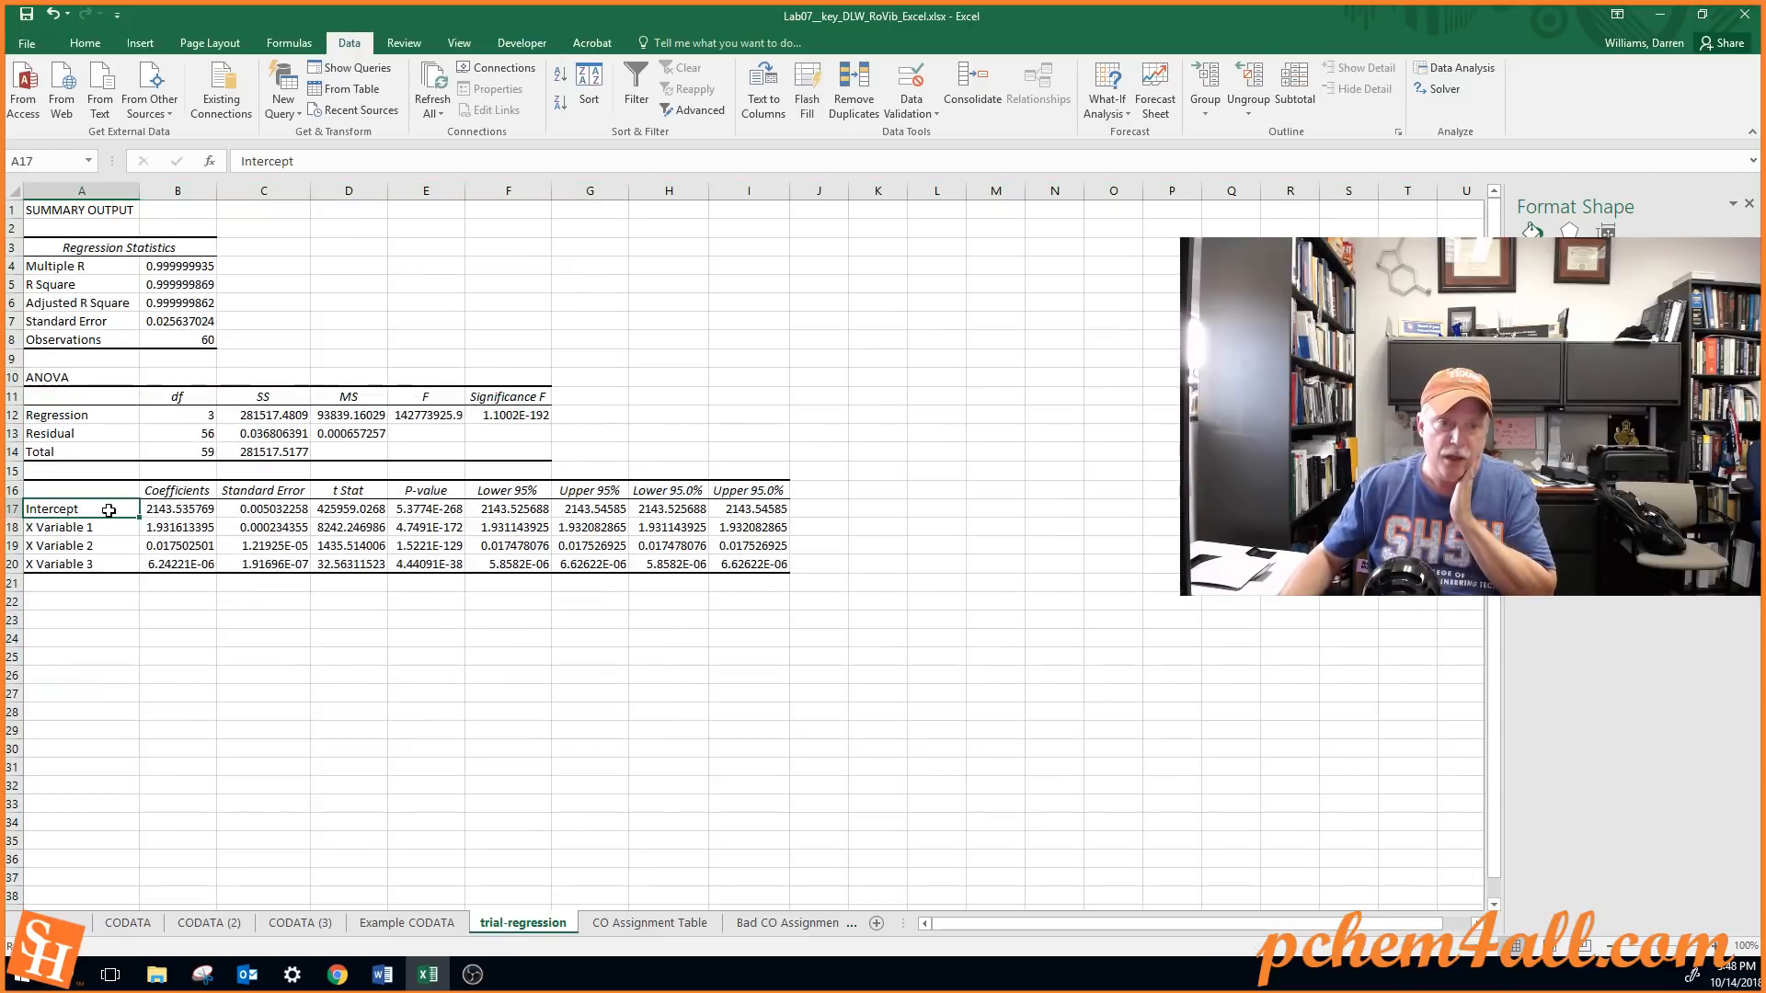
pyautogui.click(165, 512)
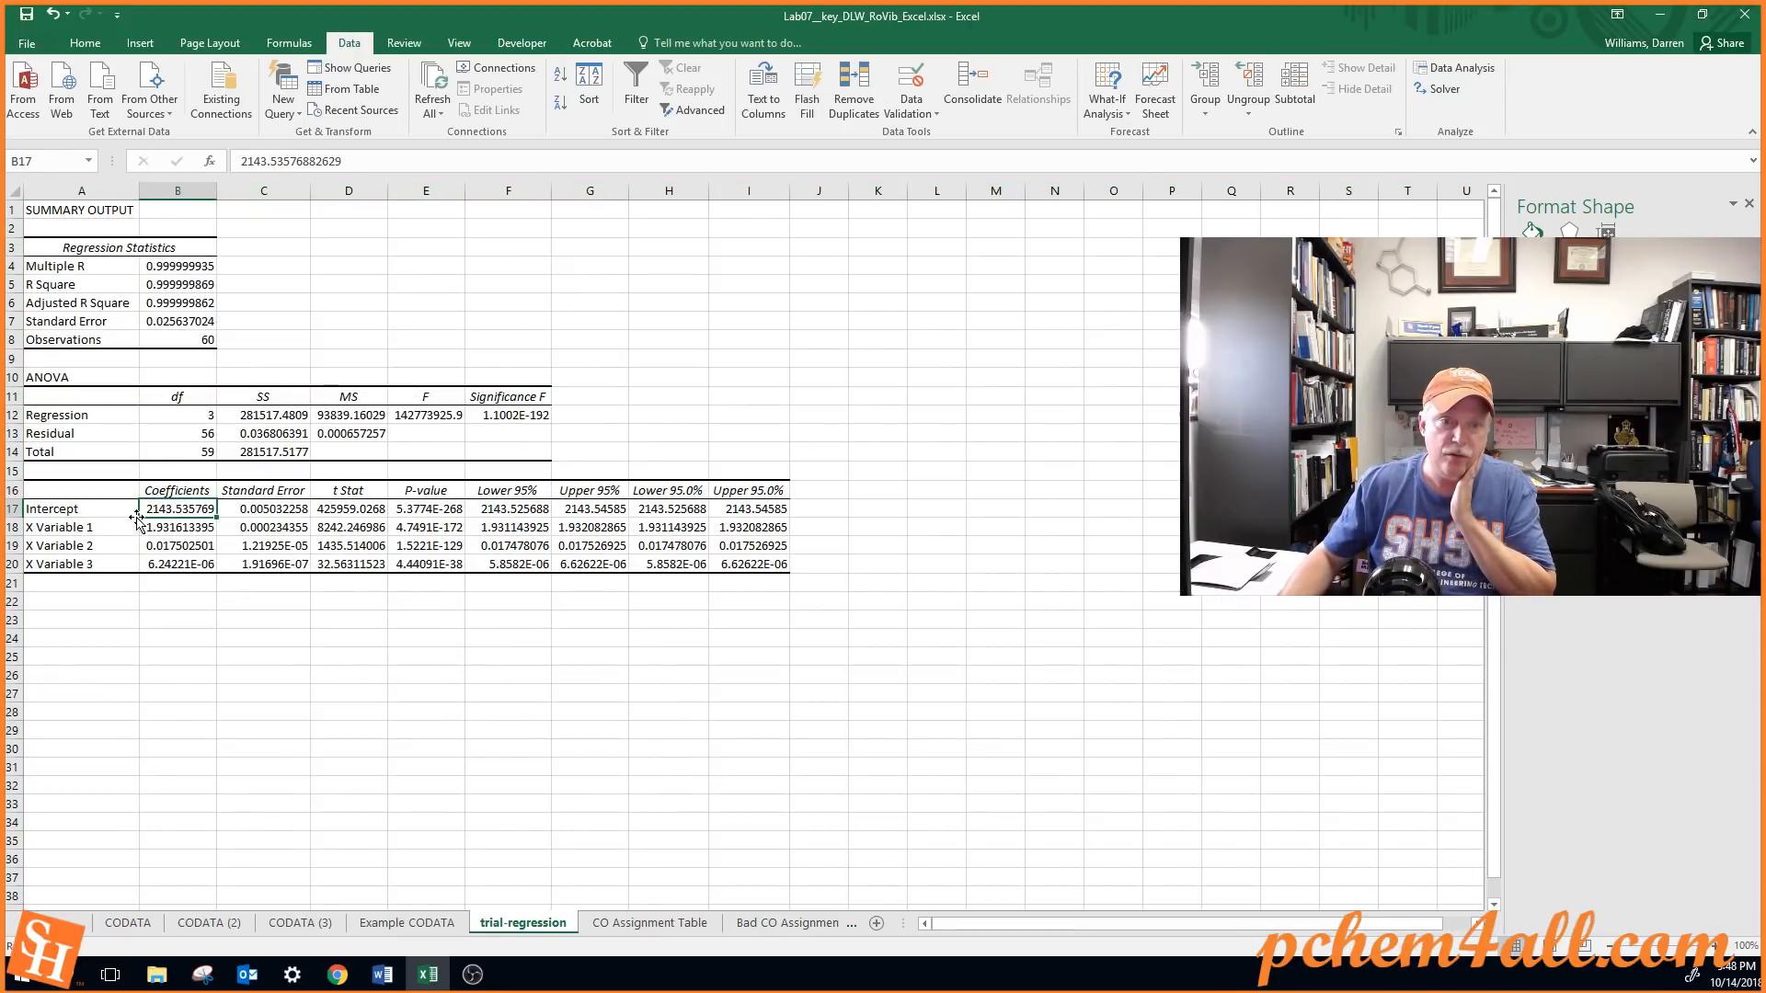
# Switch to the Lab 07 handout in Word and find the rearranged m-based frequency equation just before the Procedure section
pyautogui.click(397, 978)
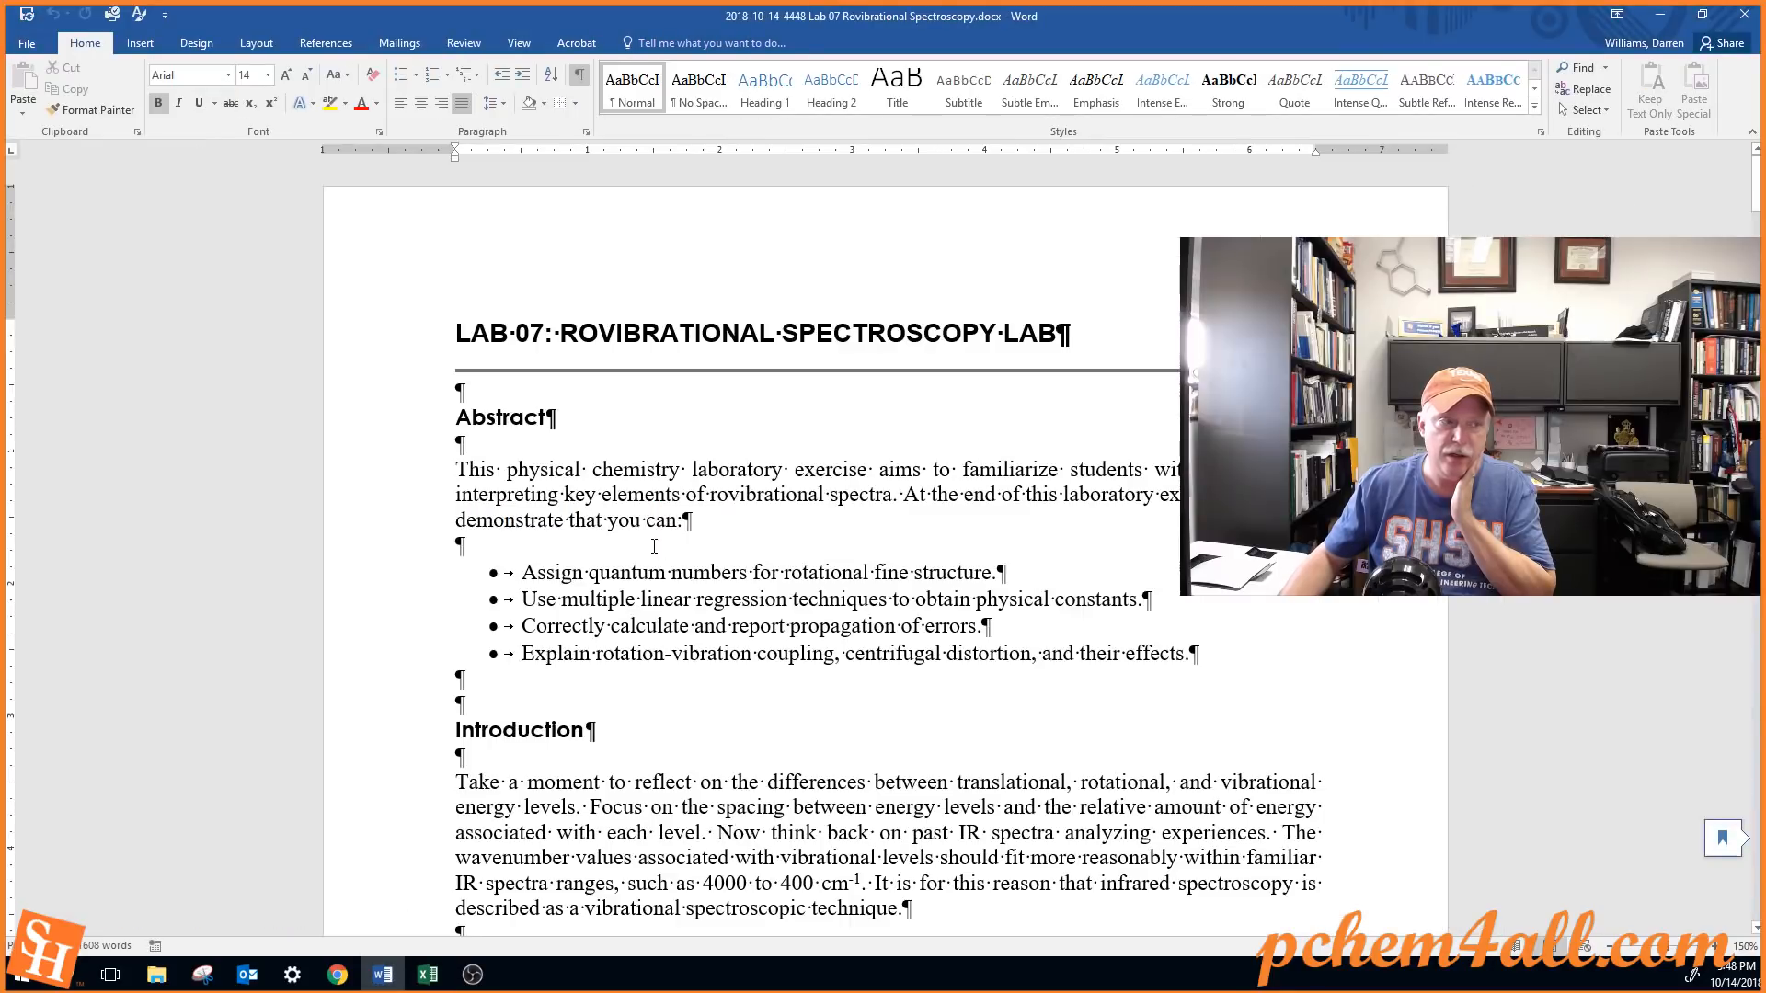
pyautogui.scroll(-10, 495, 520)
pyautogui.scroll(-15, 496, 521)
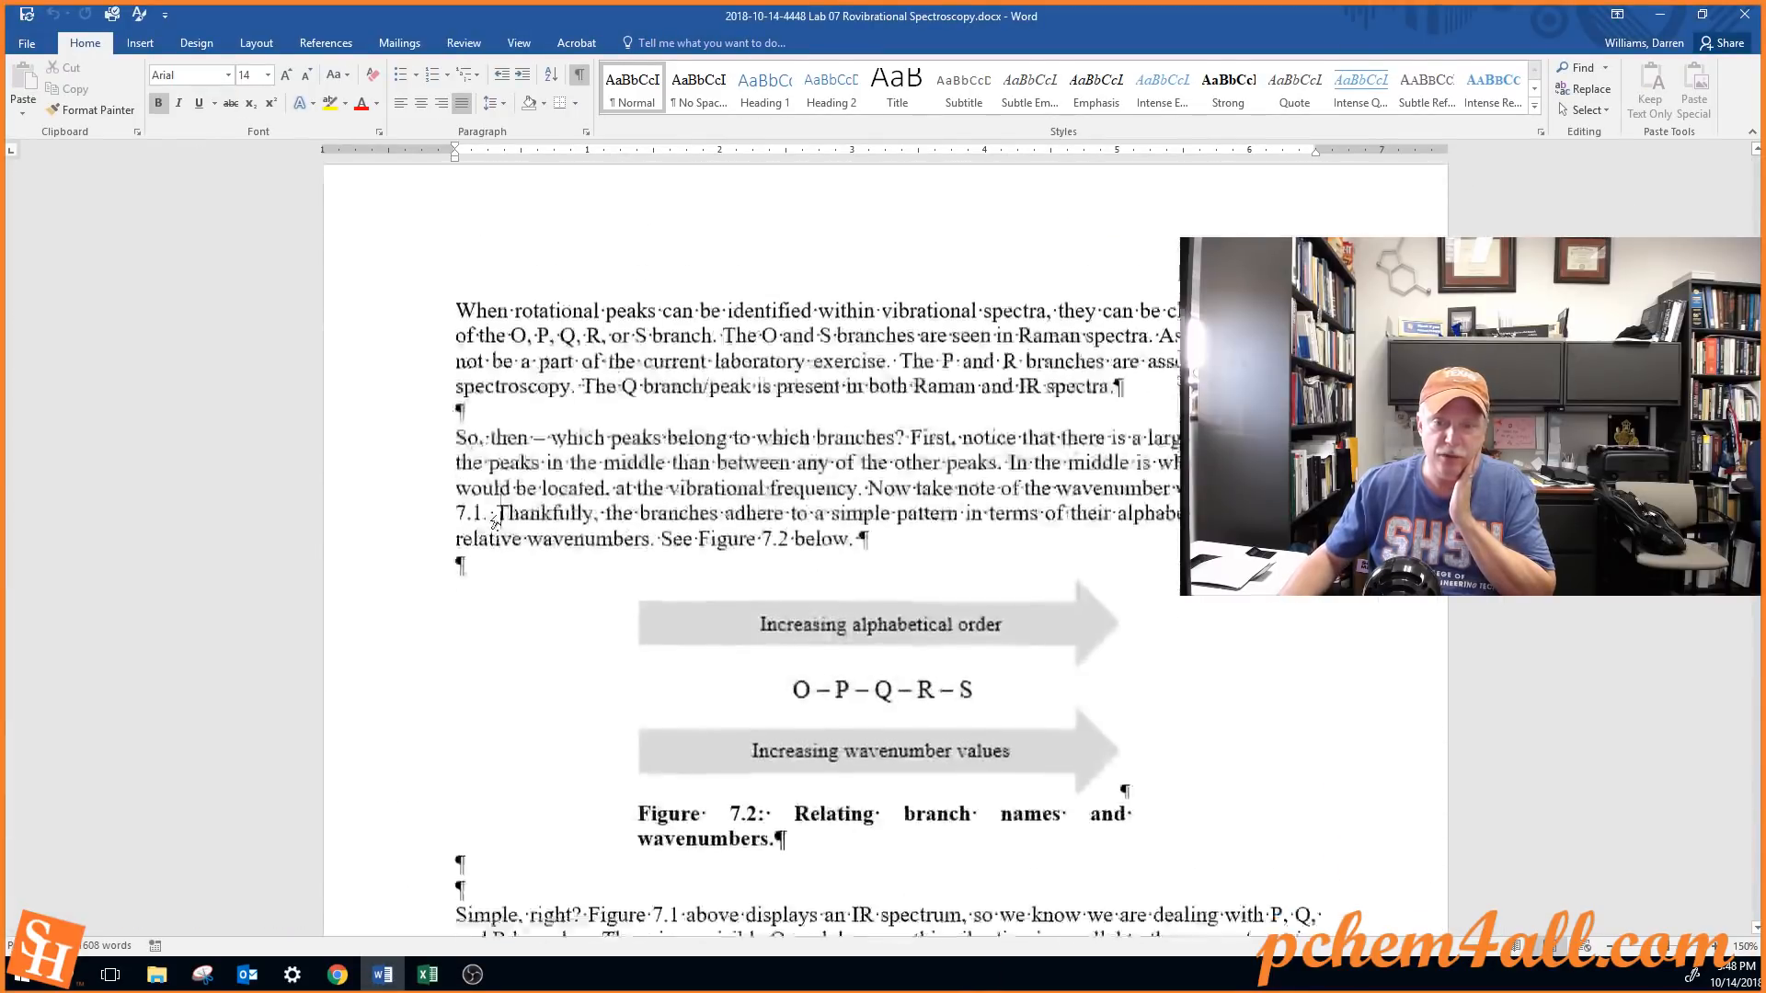
pyautogui.scroll(-6, 504, 521)
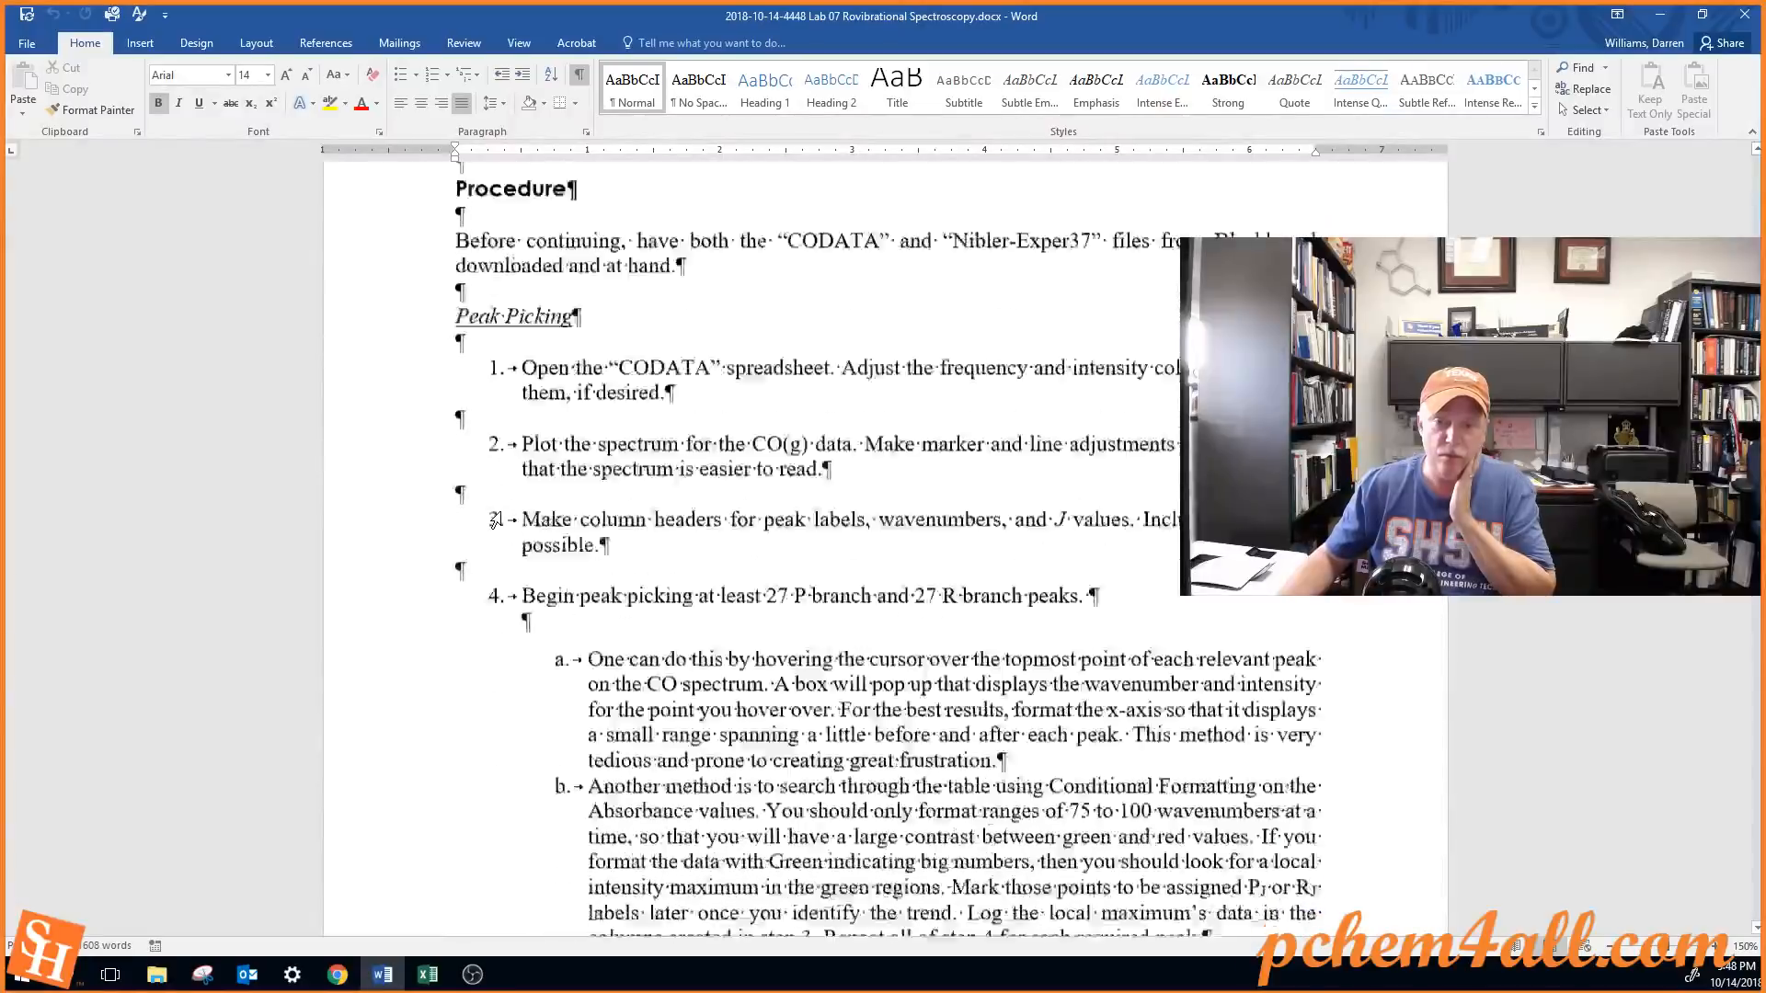
pyautogui.scroll(5, 504, 521)
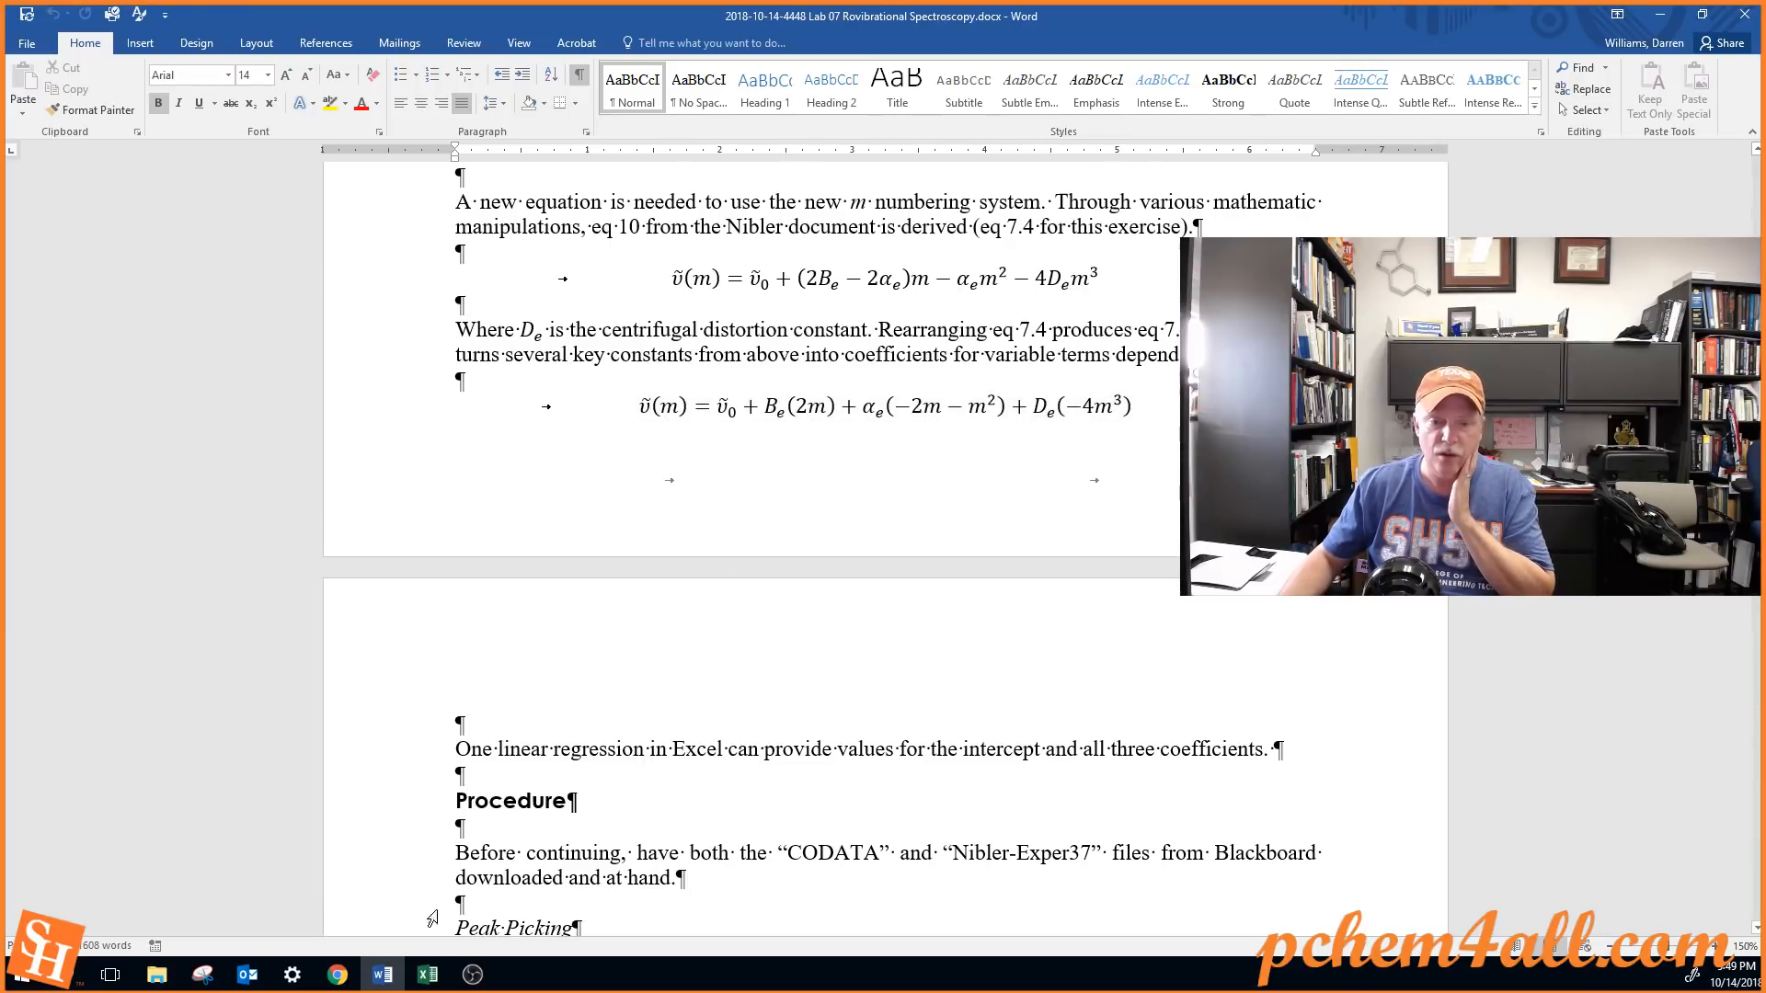
# Switch back to the Excel trial-regression sheet and relabel Intercept in A17 as "vib freq" and X Variable 1 in A18 as "rot const"
pyautogui.click(430, 975)
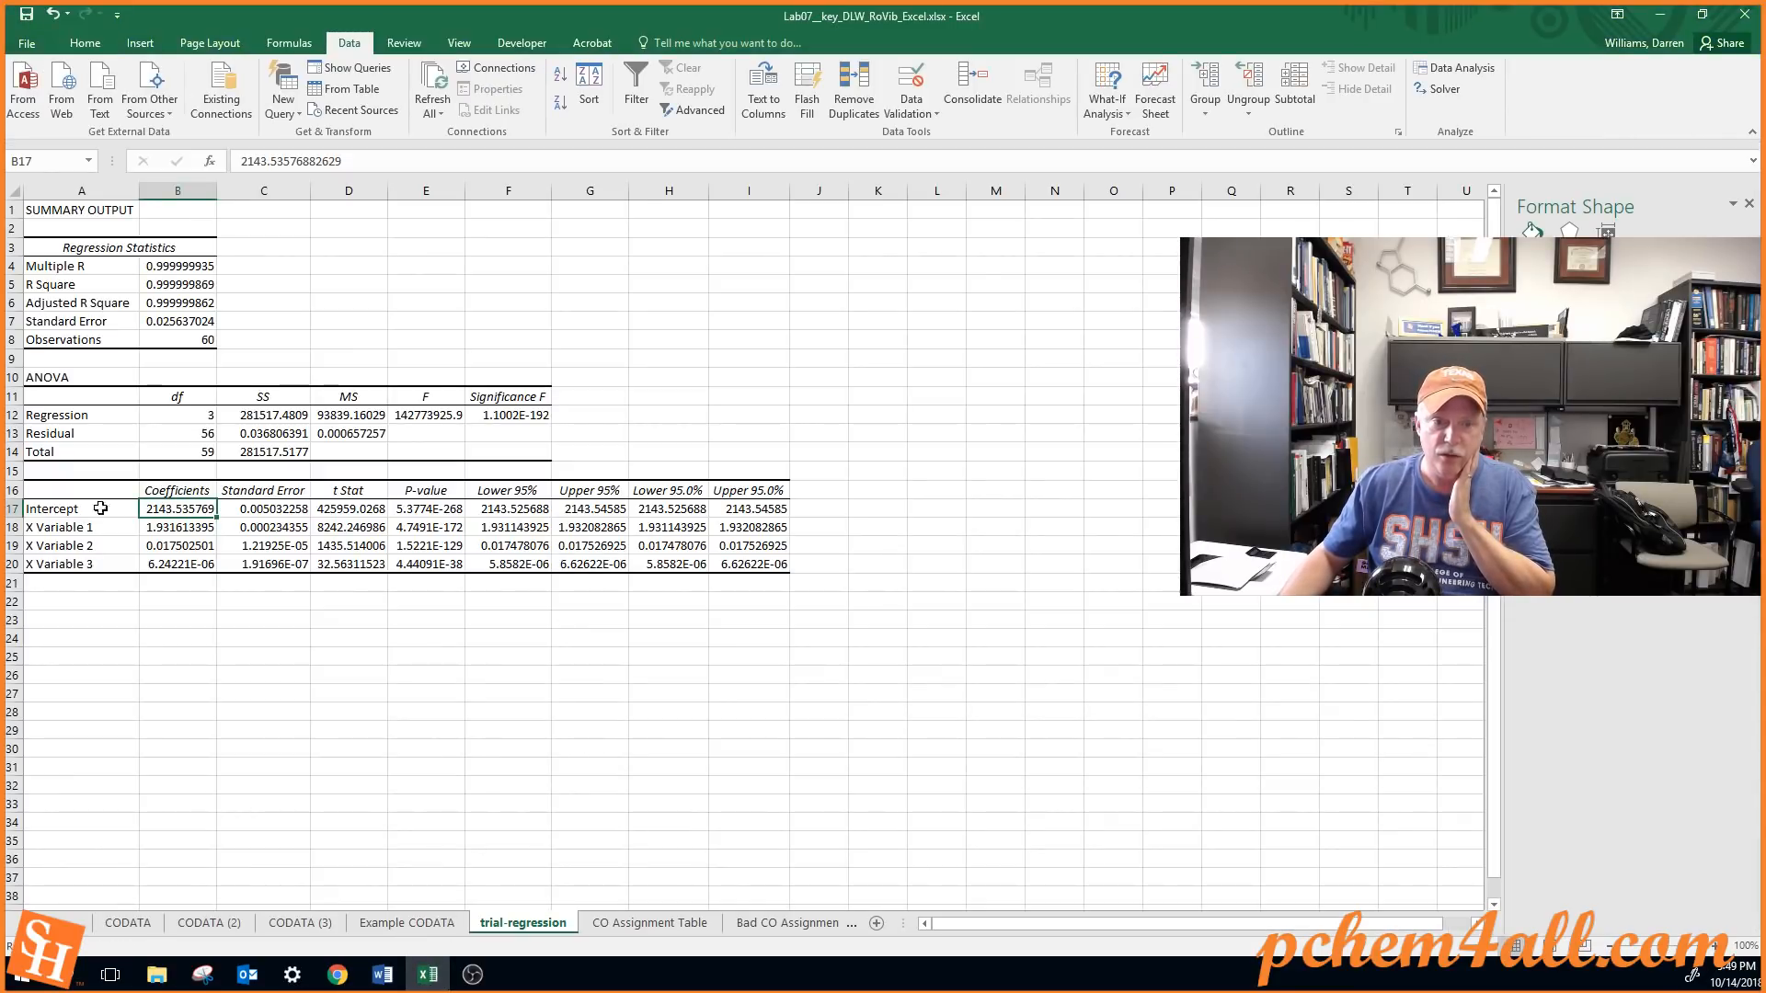
pyautogui.moveTo(101, 509); pyautogui.dragTo(95, 563)
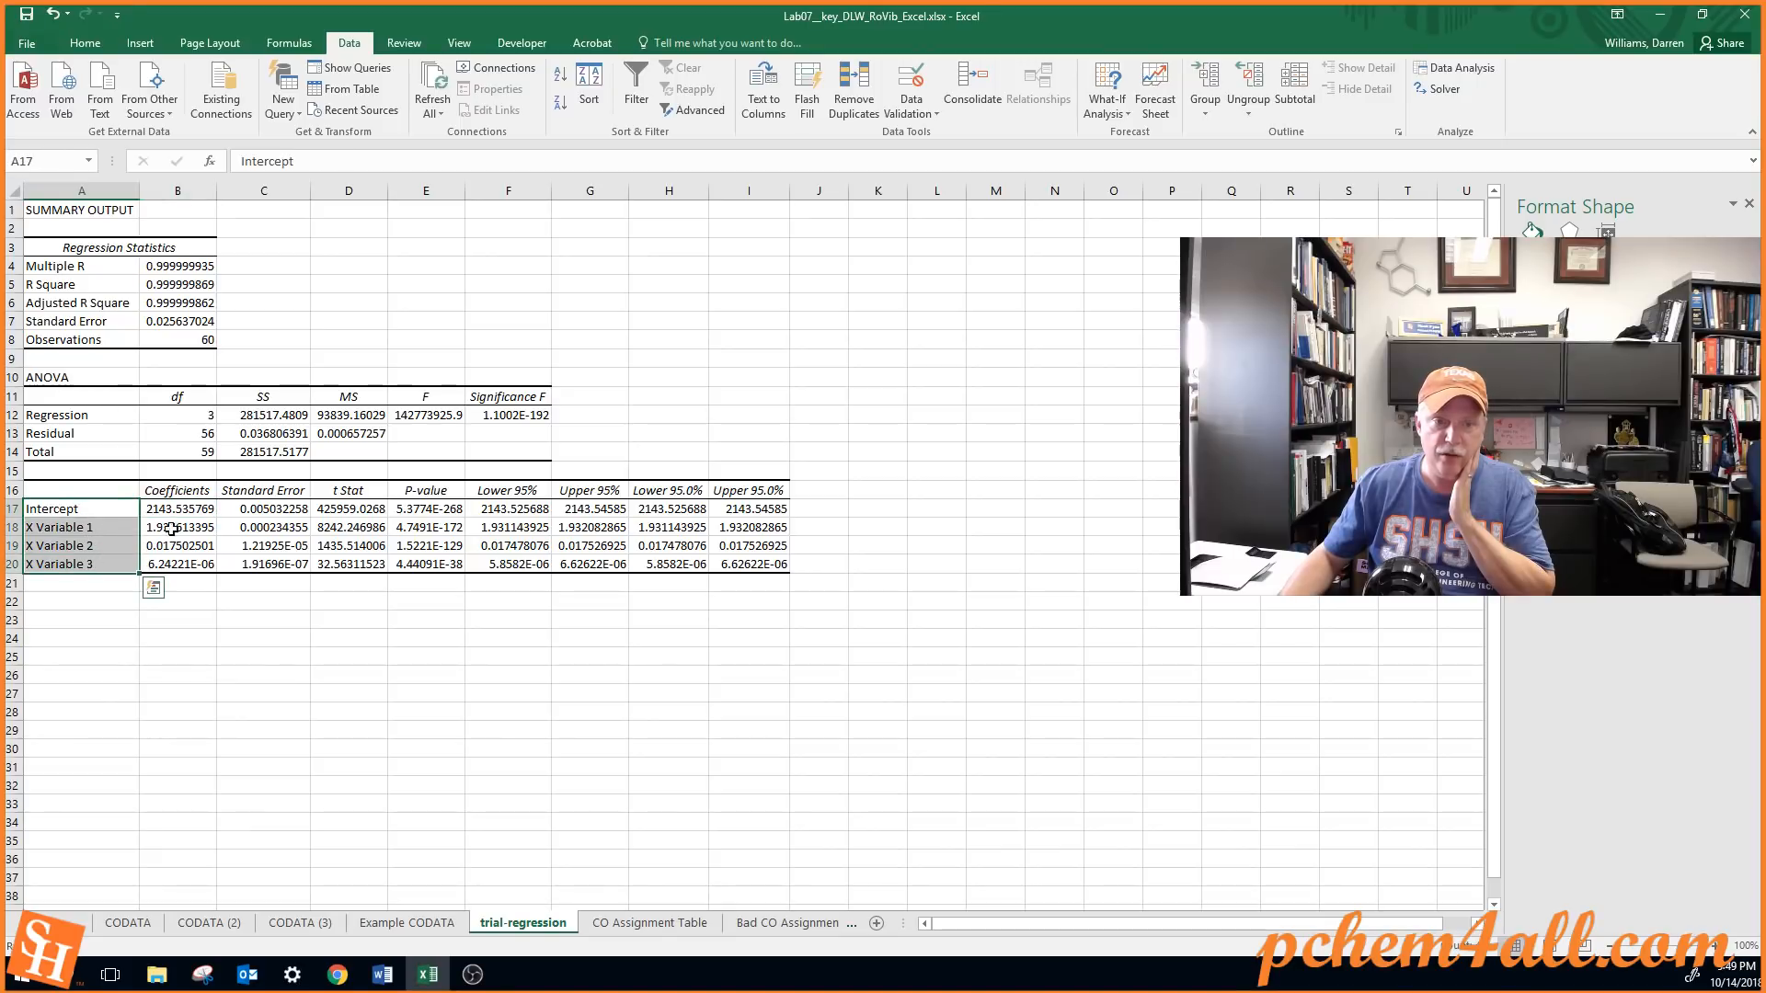
pyautogui.click(121, 506)
pyautogui.write('vi')
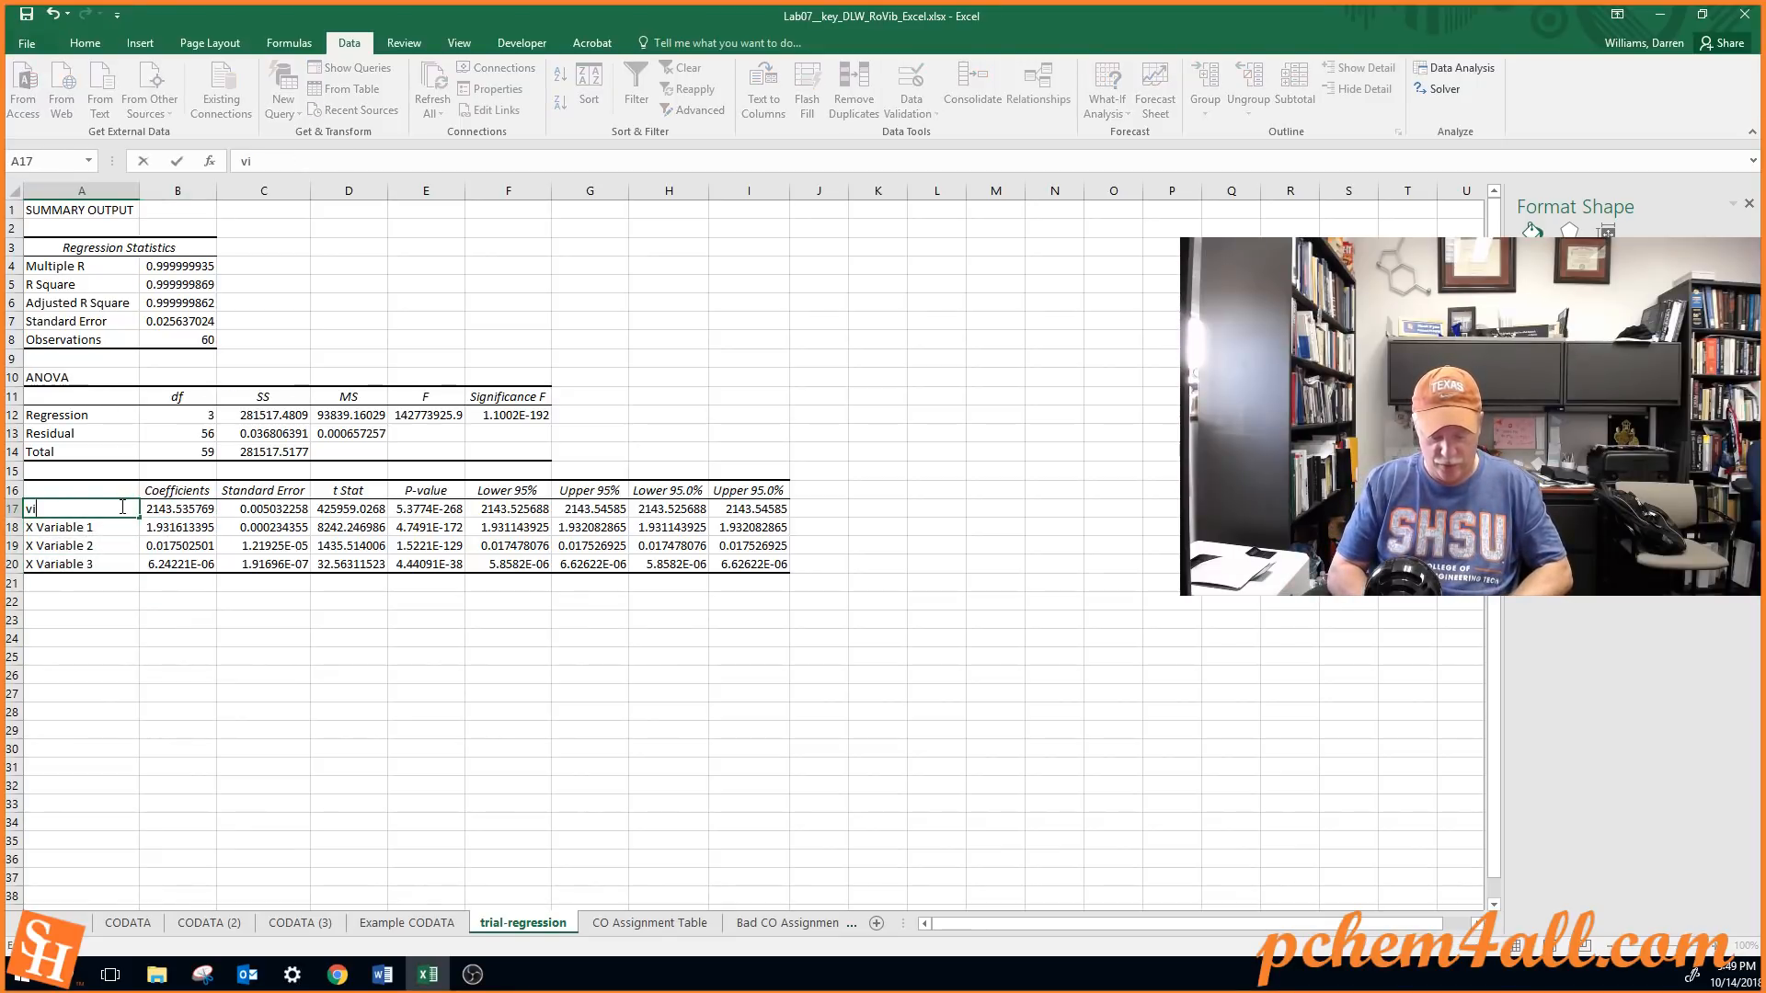
pyautogui.write('b freq')
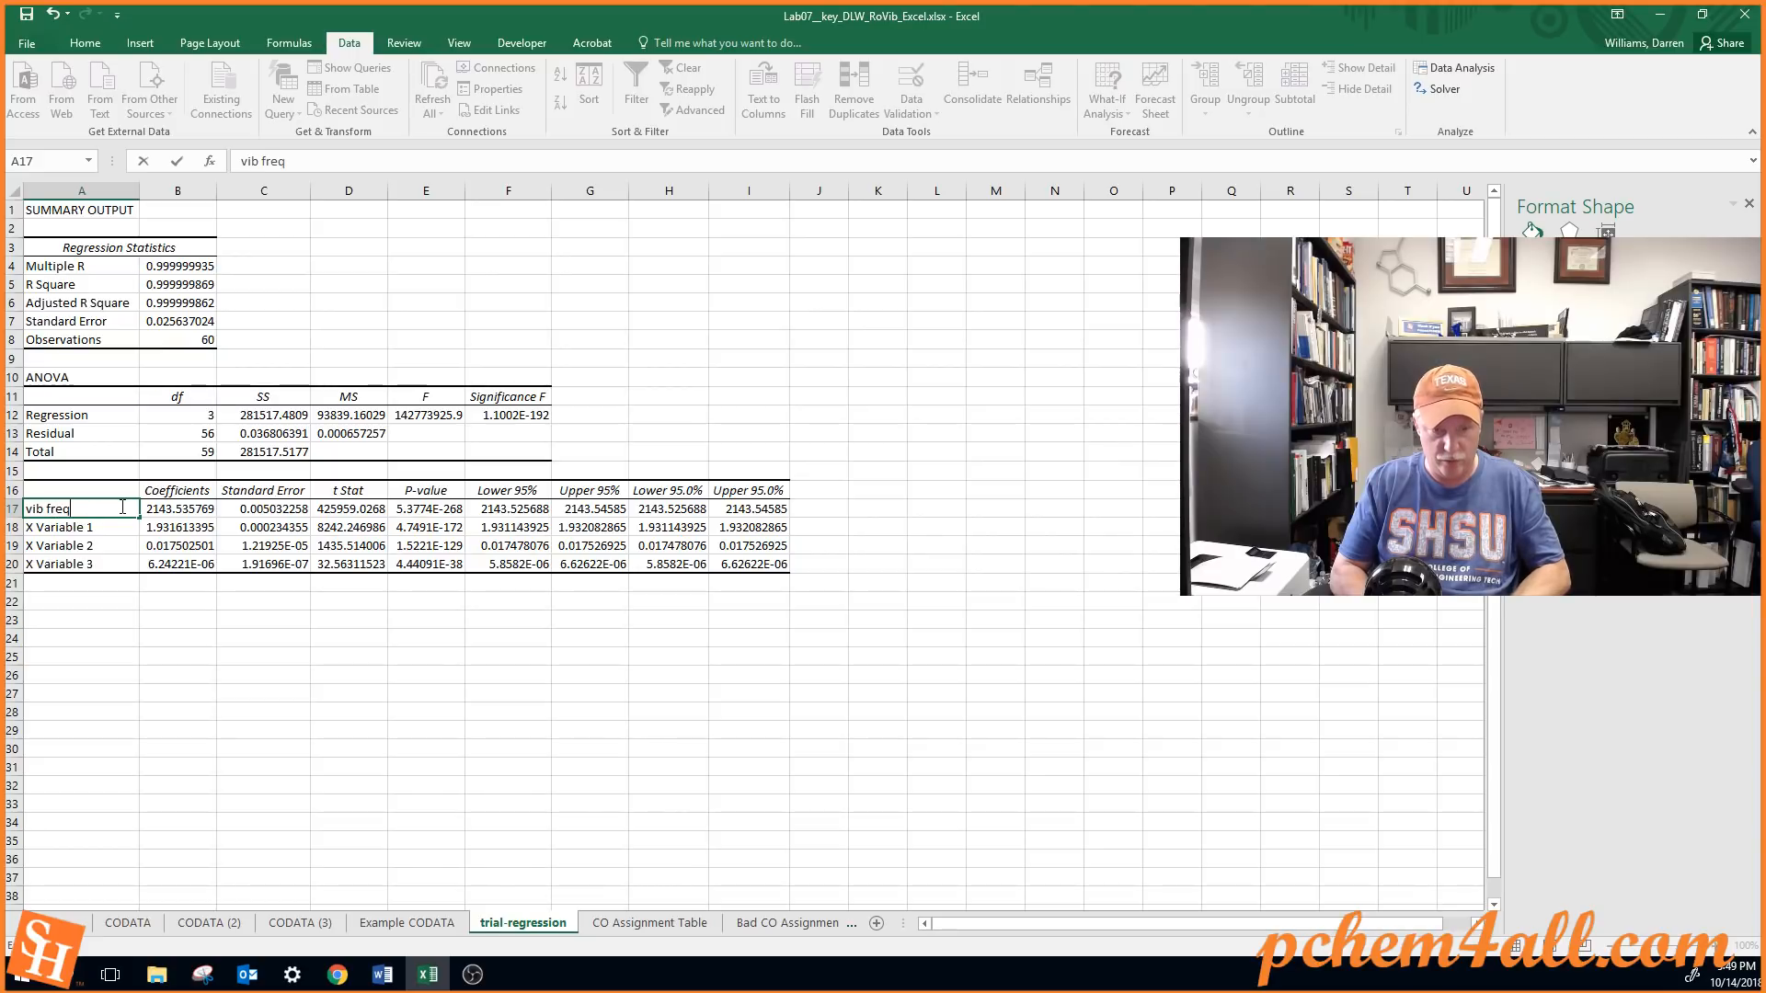
pyautogui.press('Return')
pyautogui.write('ro')
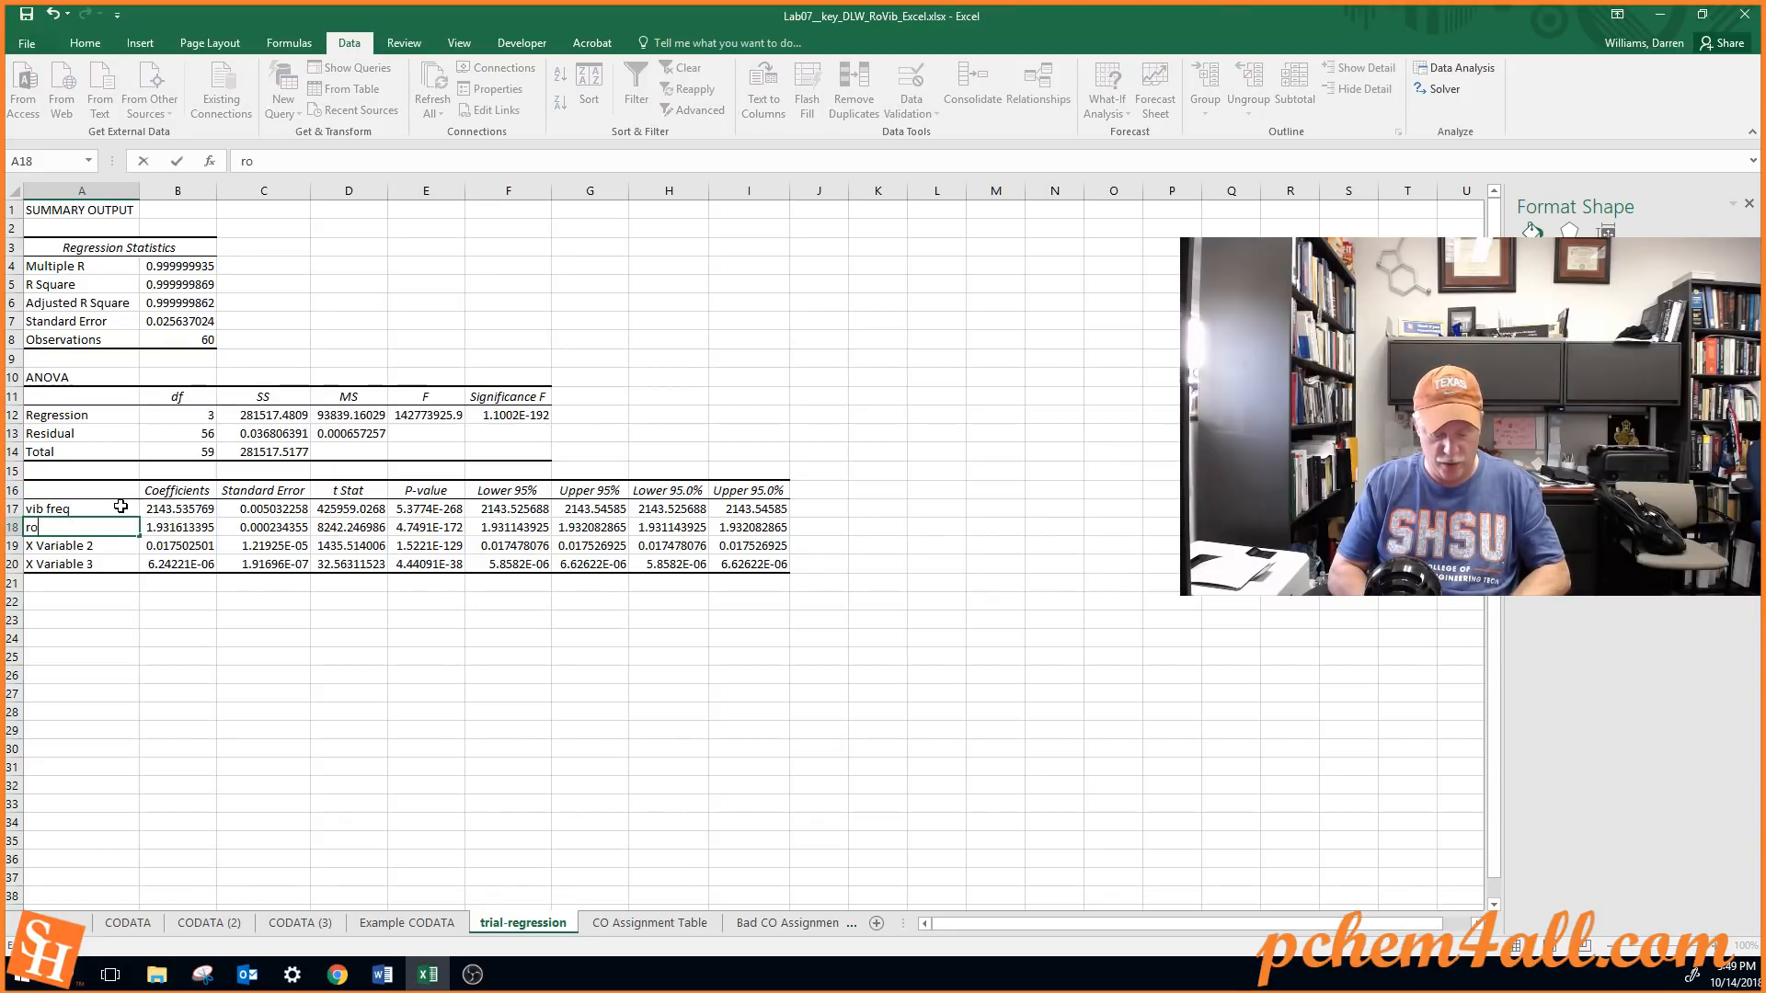
pyautogui.write('t con')
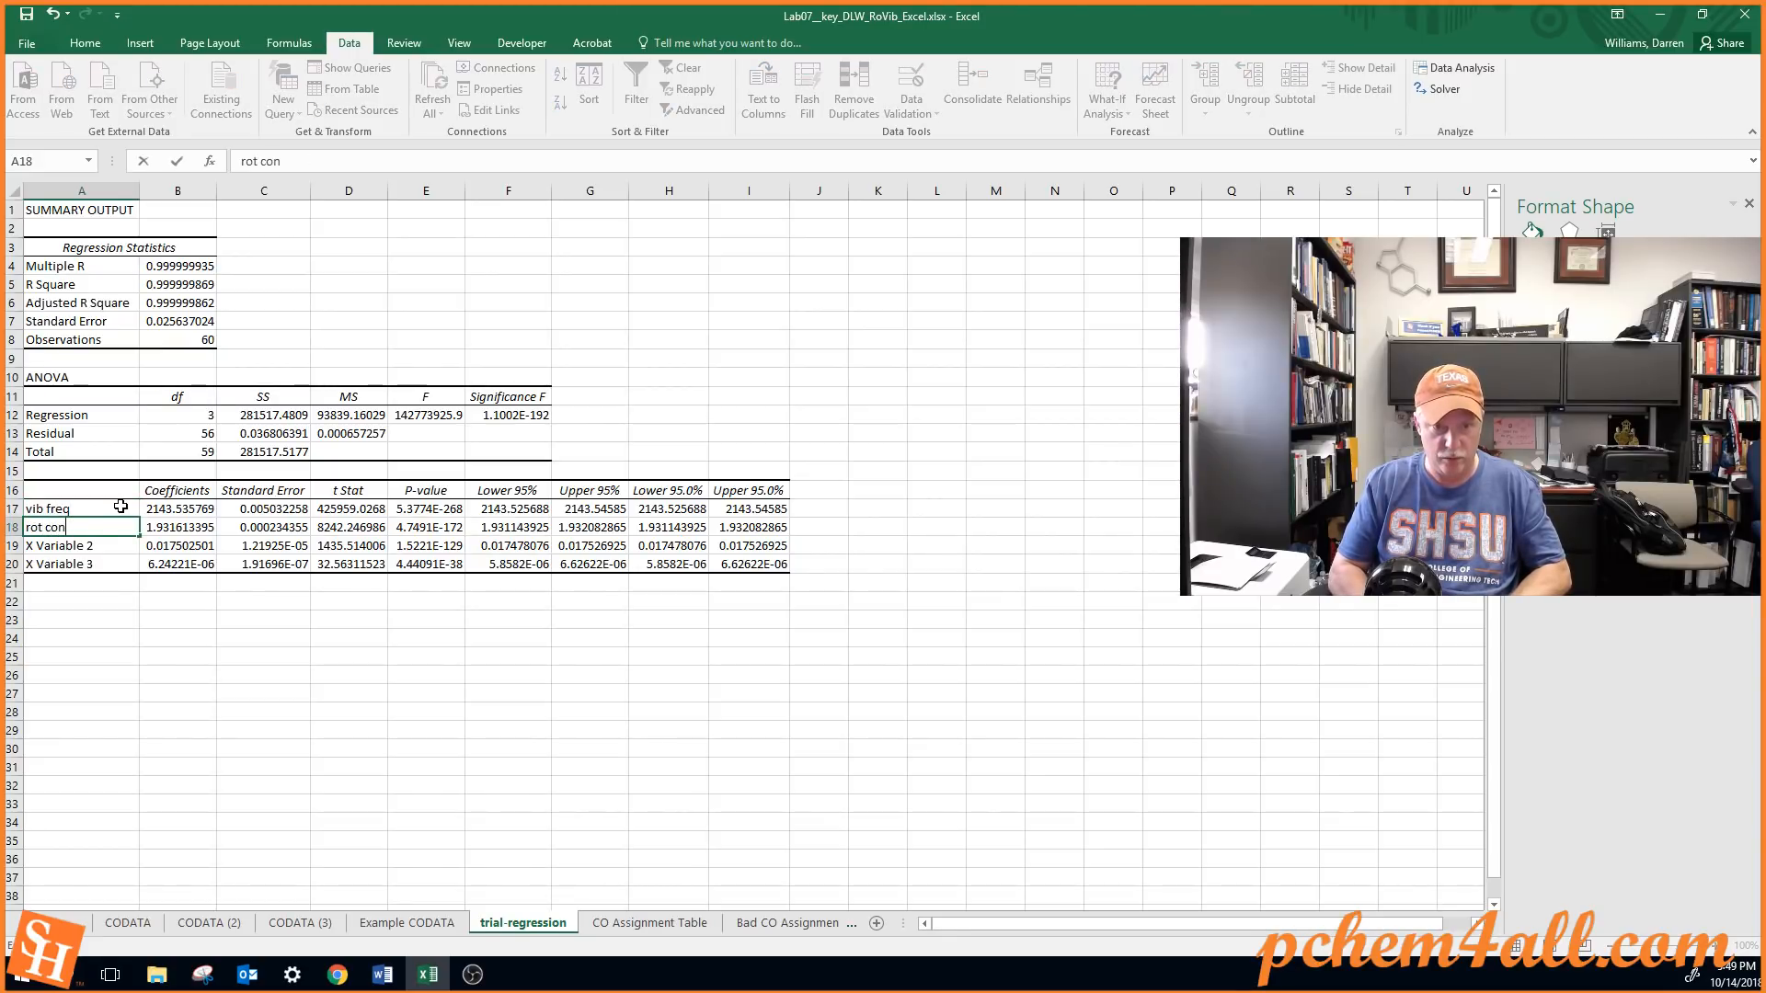
pyautogui.write('st')
pyautogui.press('Return')
# Relabel X Variable 2 in A19 as "rot-vib coupling" and X Variable 3 in A20 as "cent dist"
pyautogui.write('al')
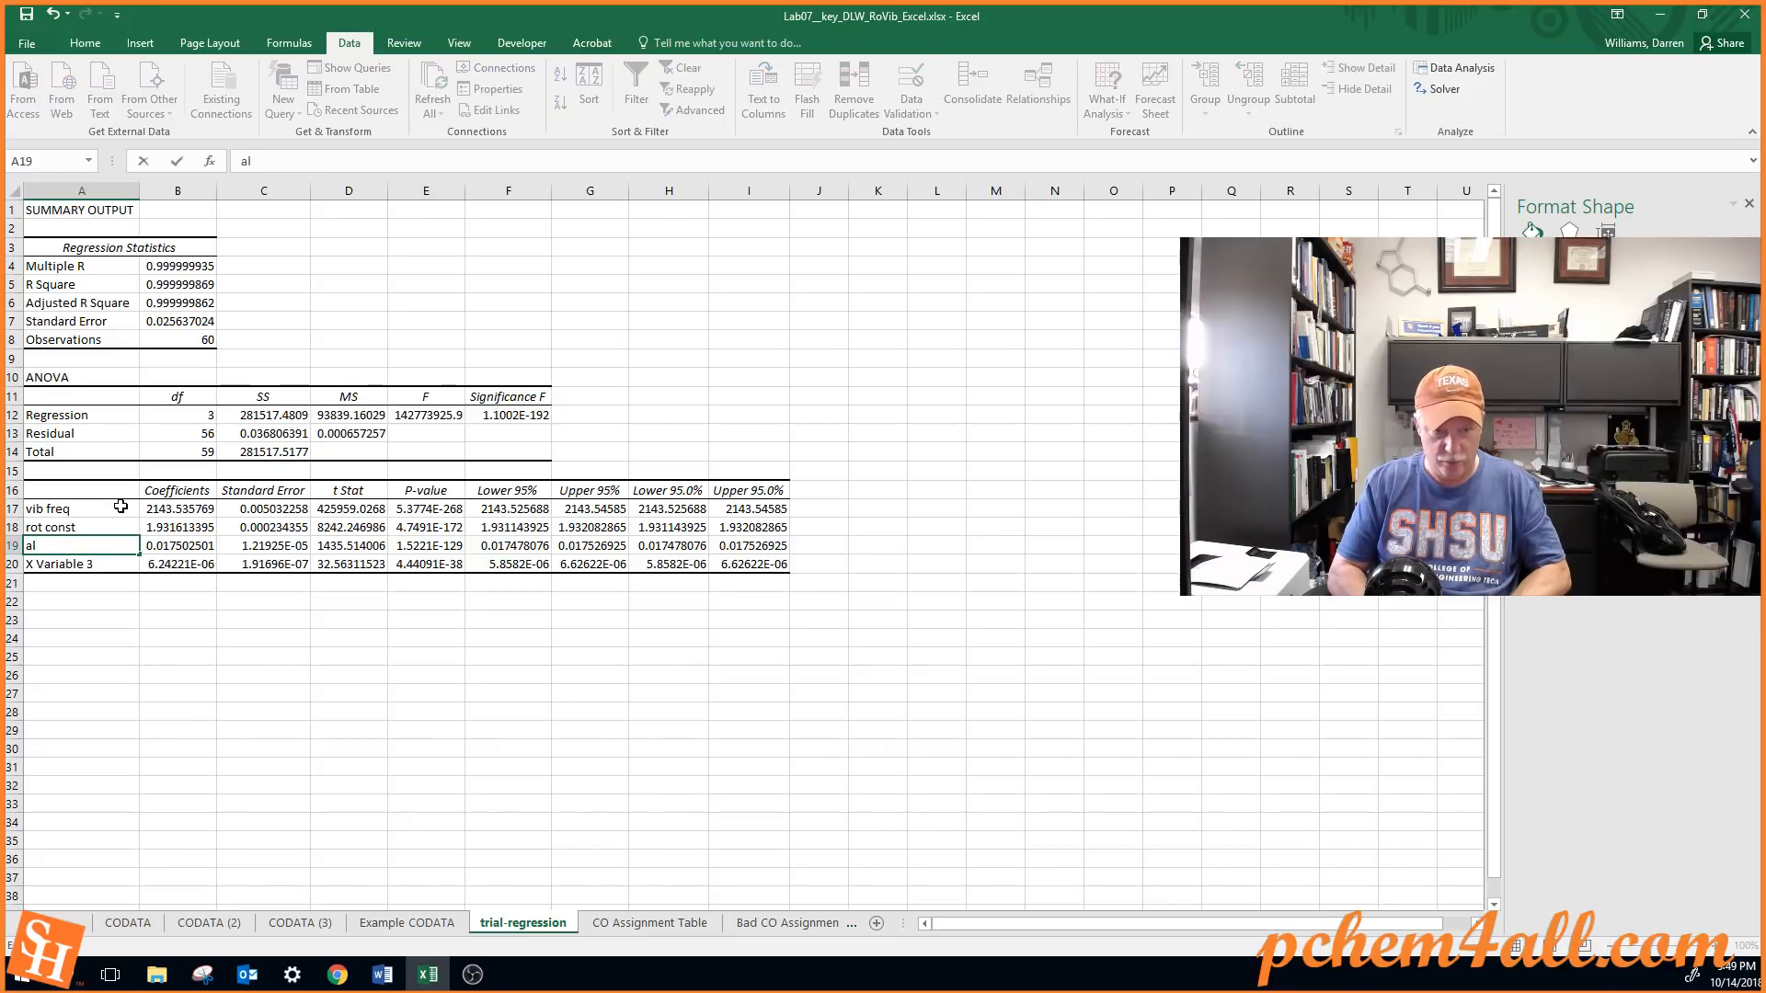
pyautogui.write('rot')
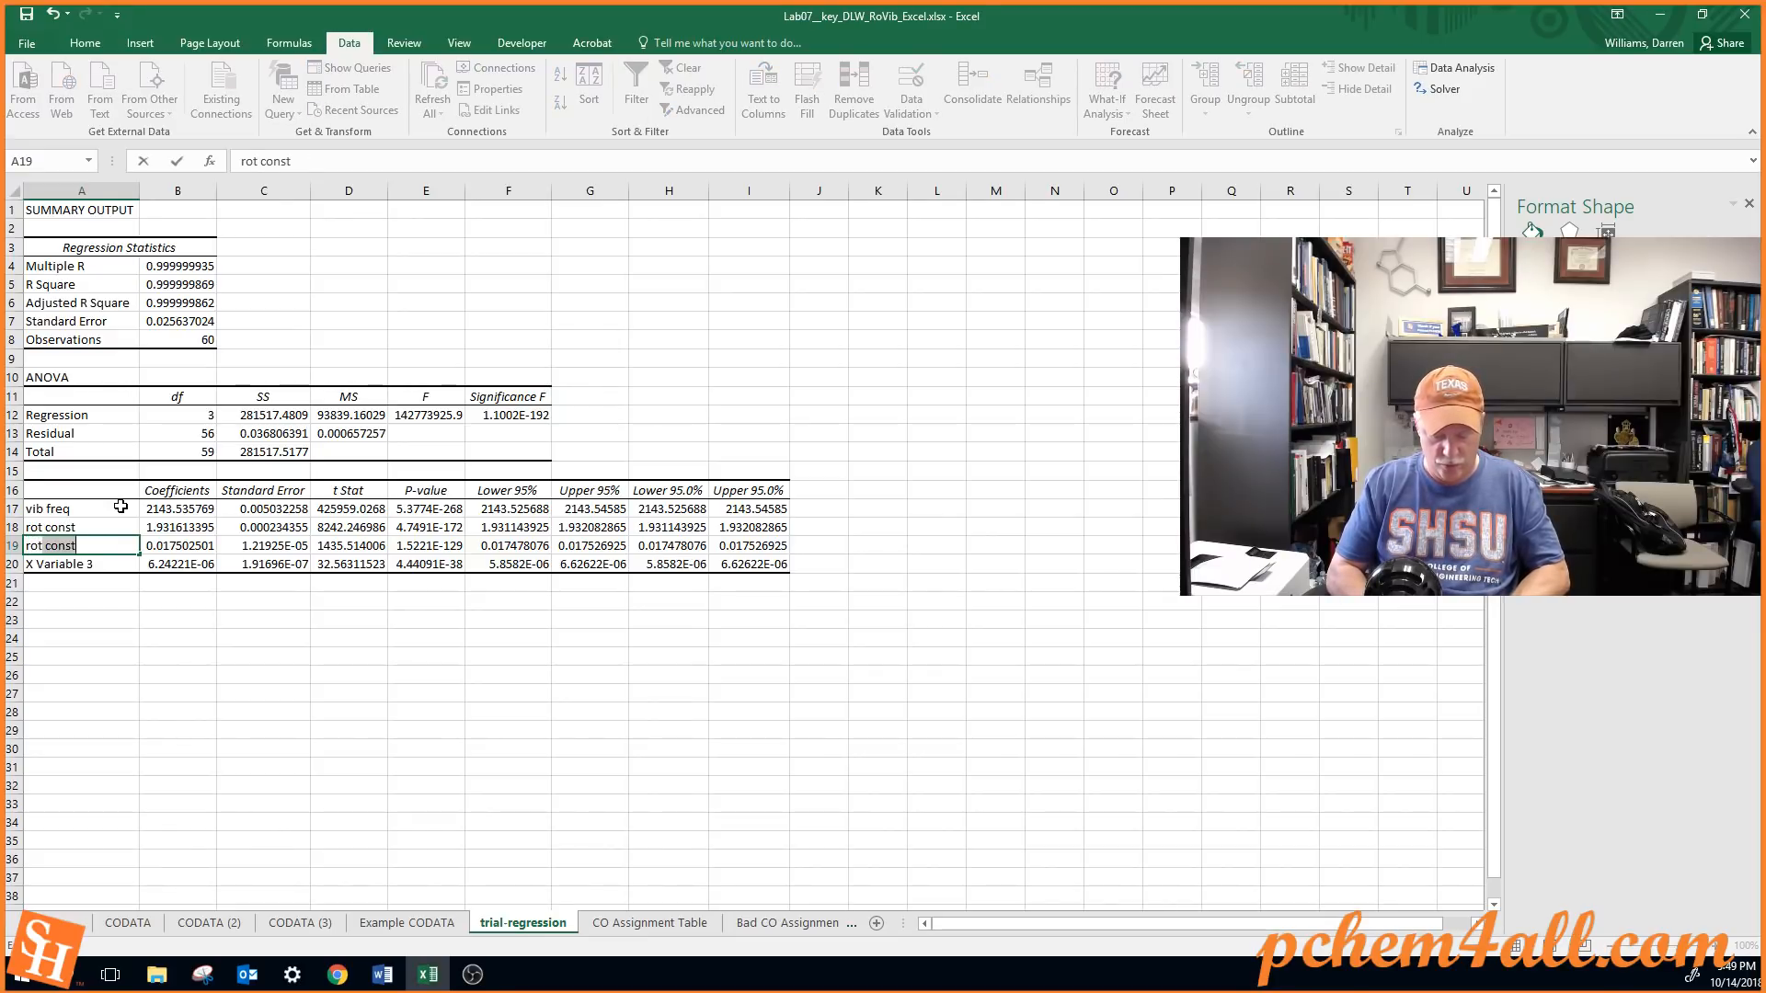
pyautogui.write('-vib coup')
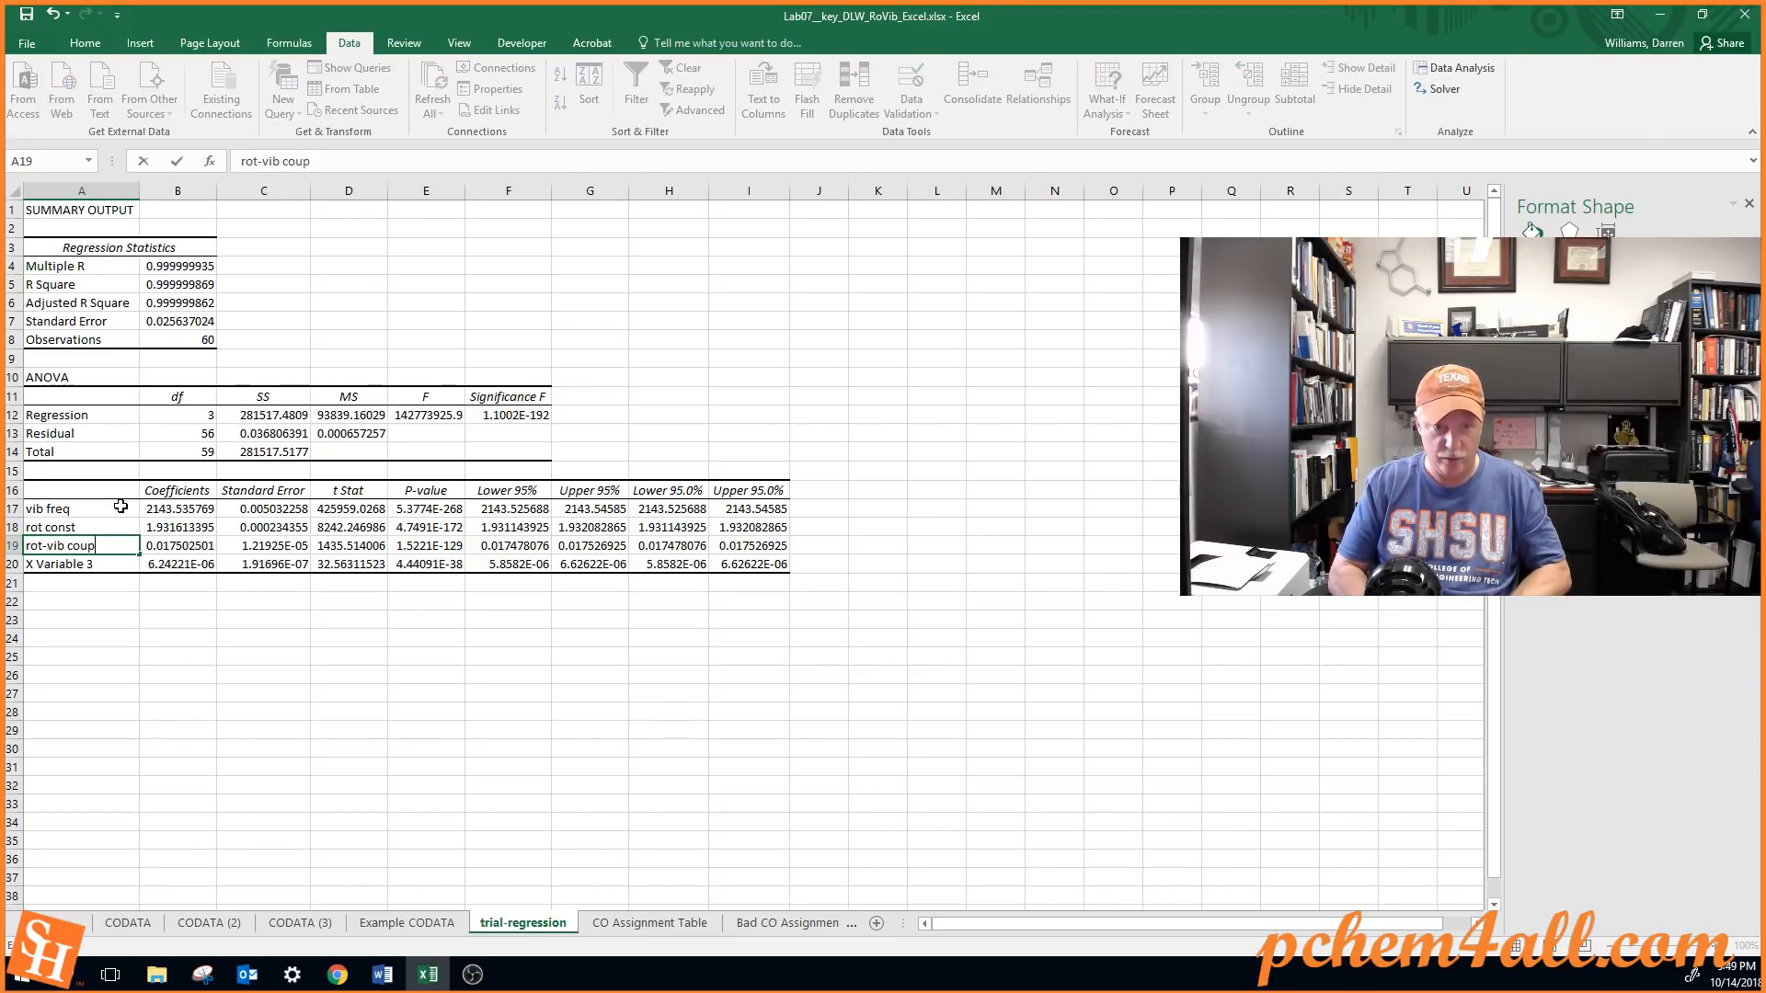
pyautogui.write('ling')
pyautogui.press('Return')
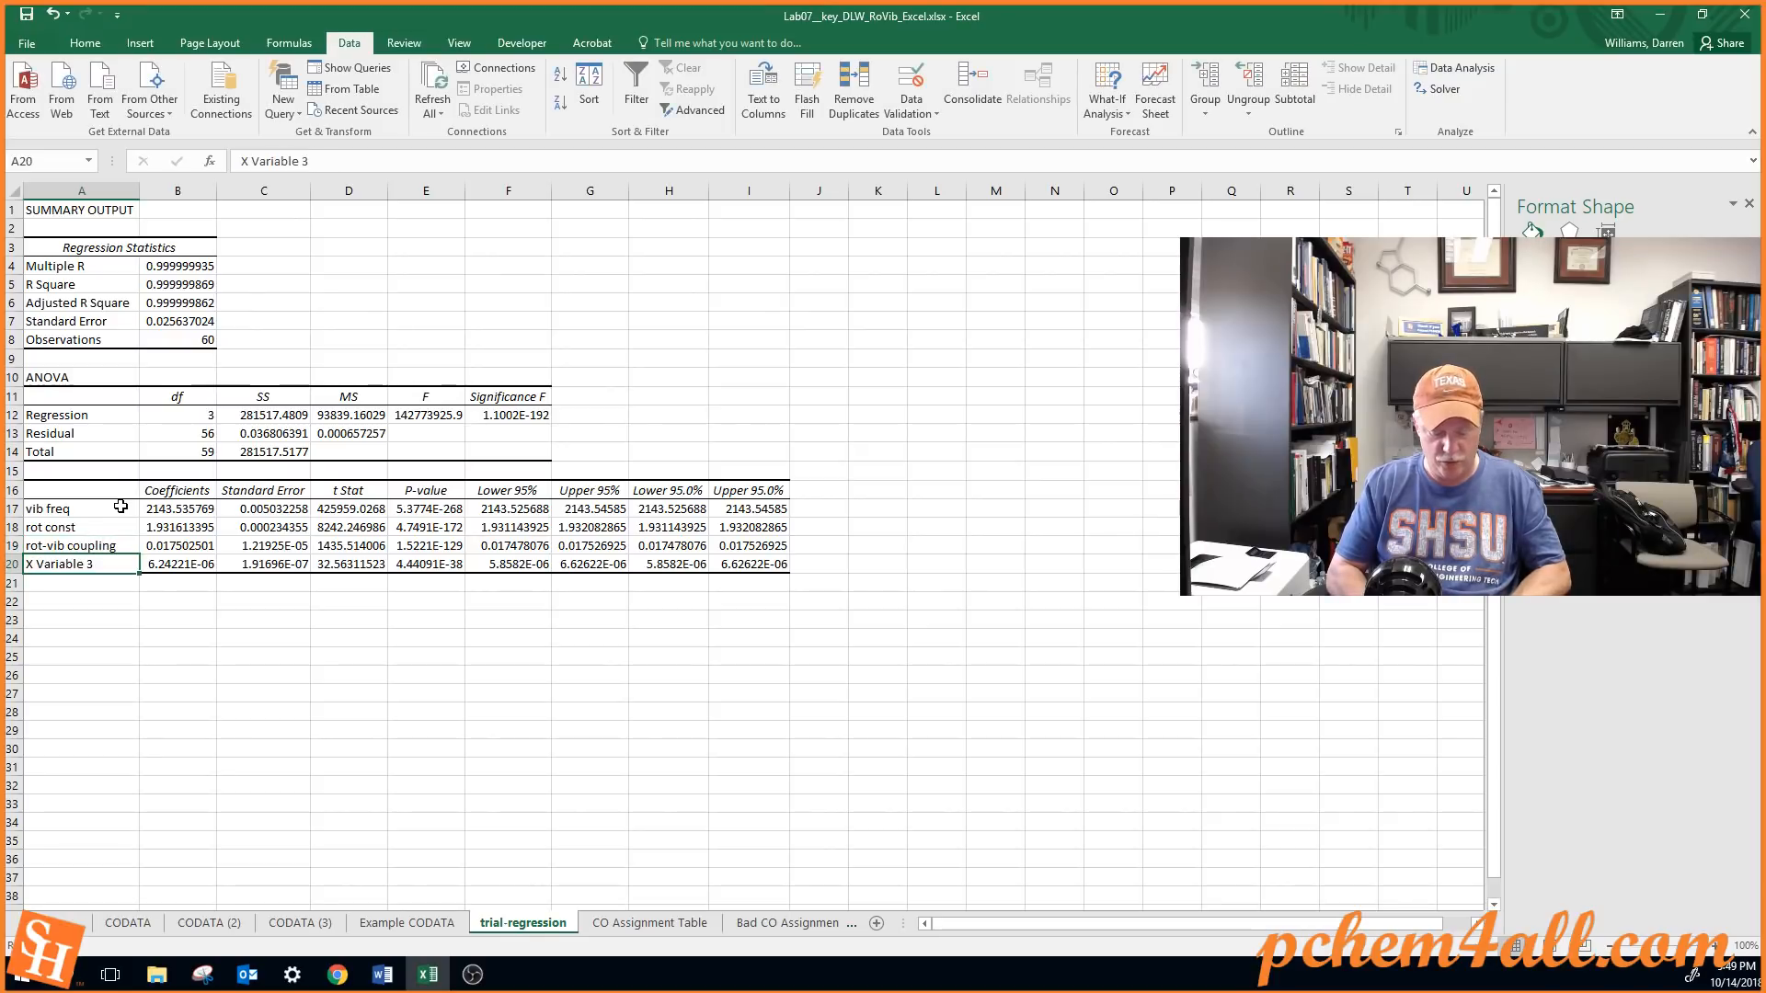
pyautogui.write('cent dist')
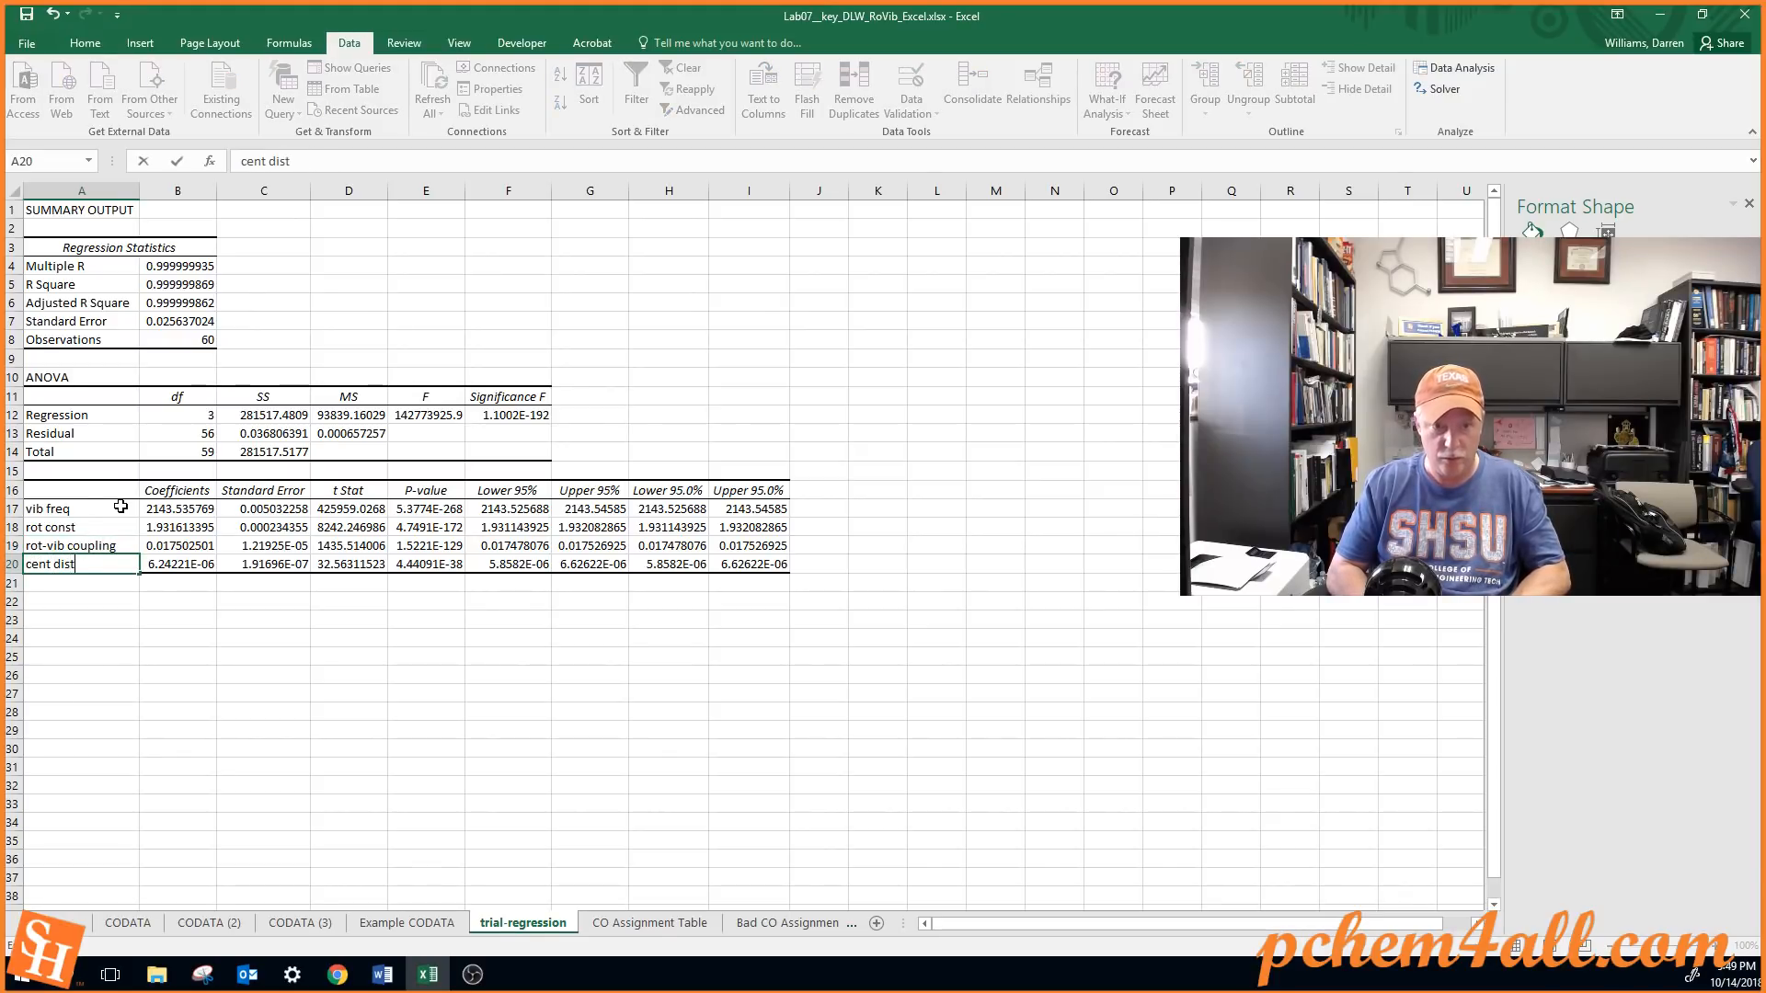
pyautogui.press('Return')
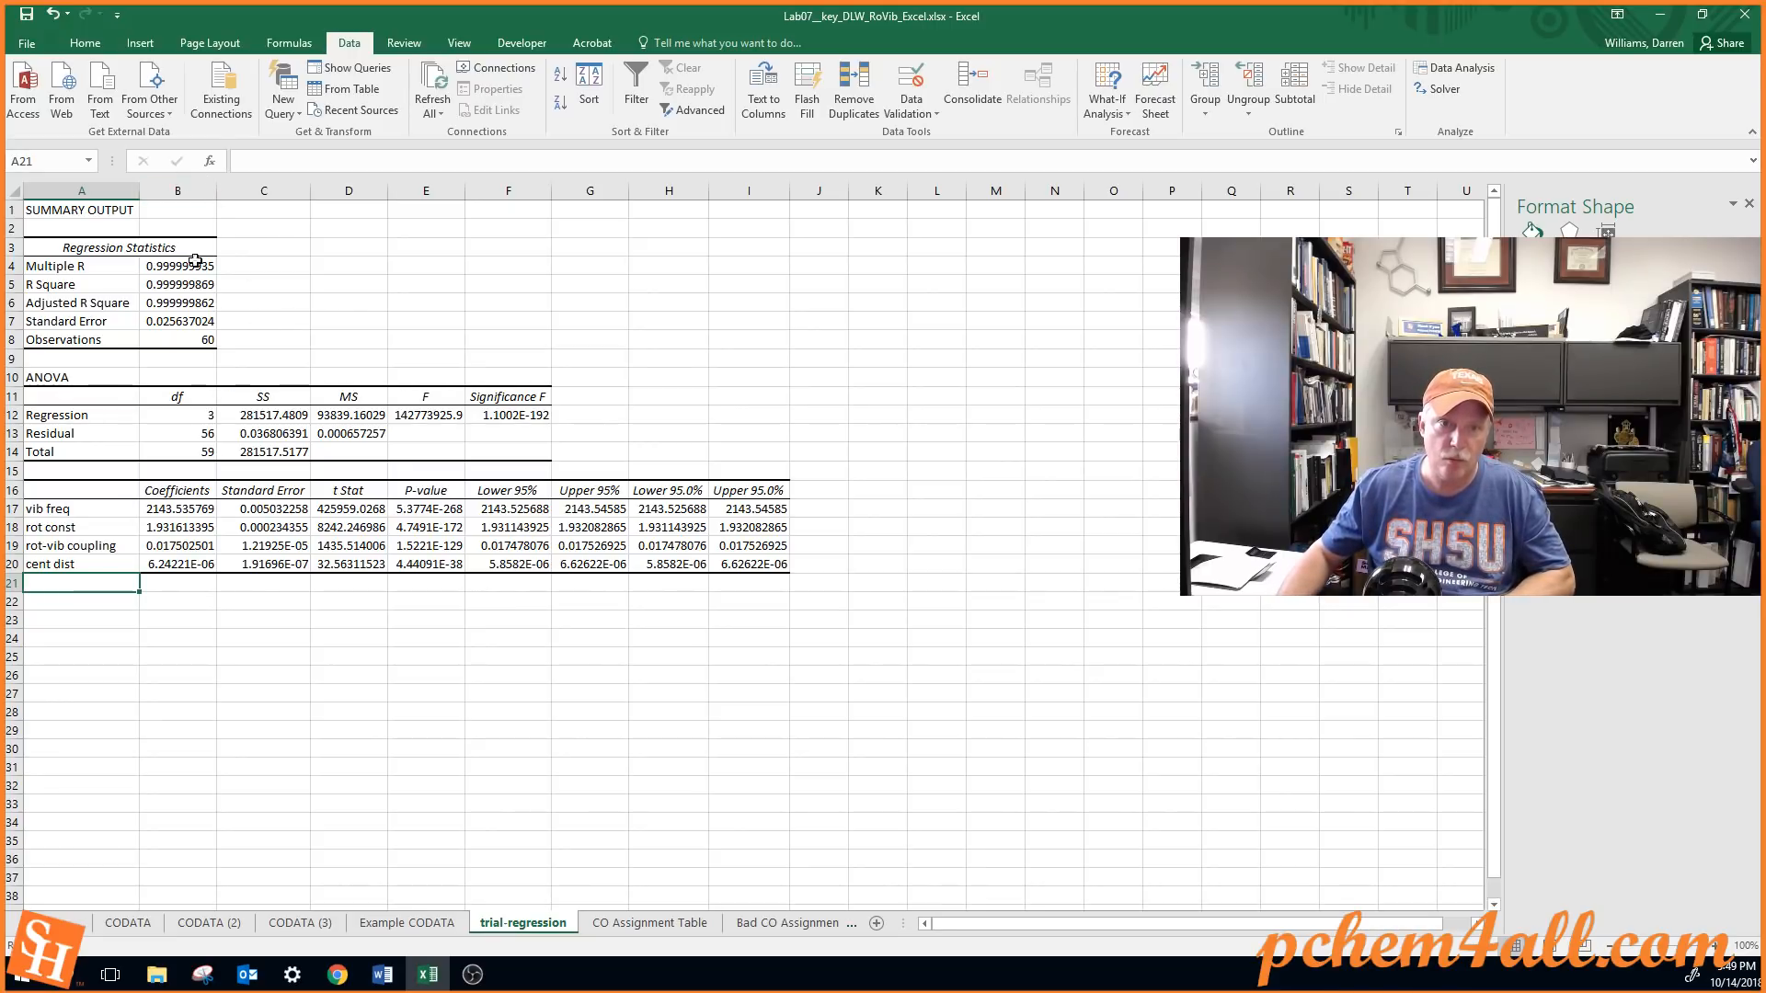
# Examine each fitted coefficient in B17:B20, from the vibrational frequency down to the centrifugal distortion
pyautogui.scroll(1, 206, 513)
pyautogui.scroll(2, 206, 512)
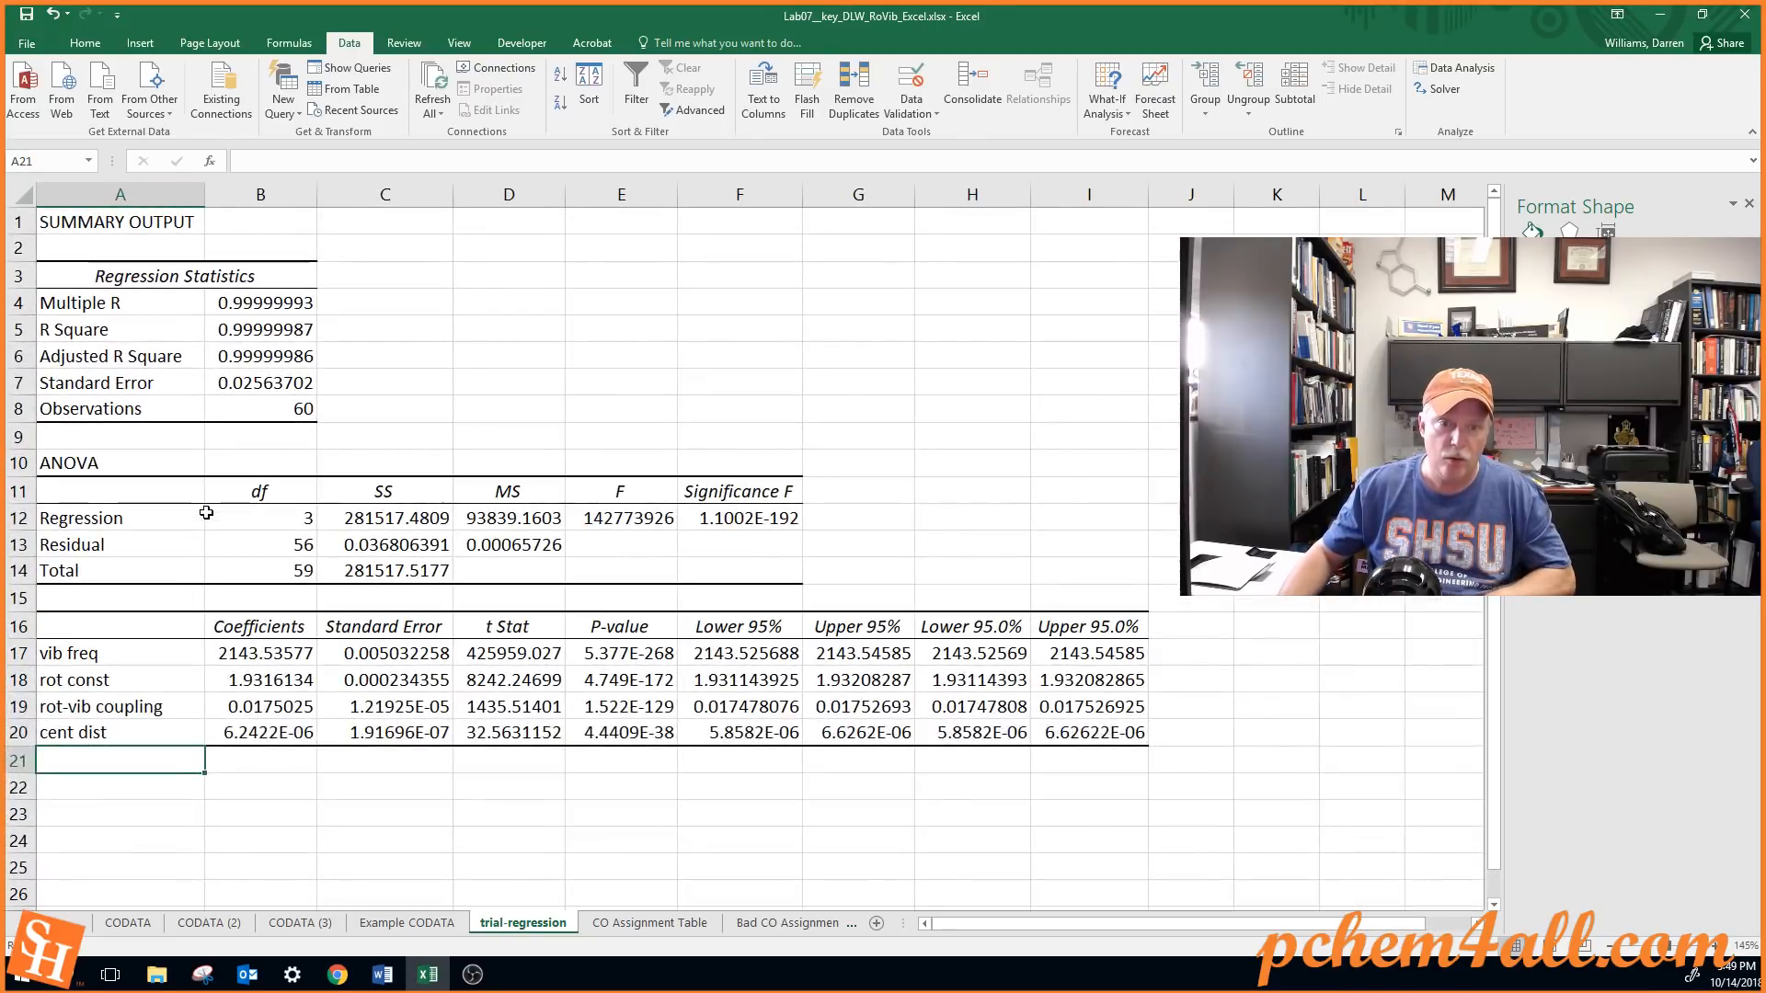
pyautogui.click(249, 654)
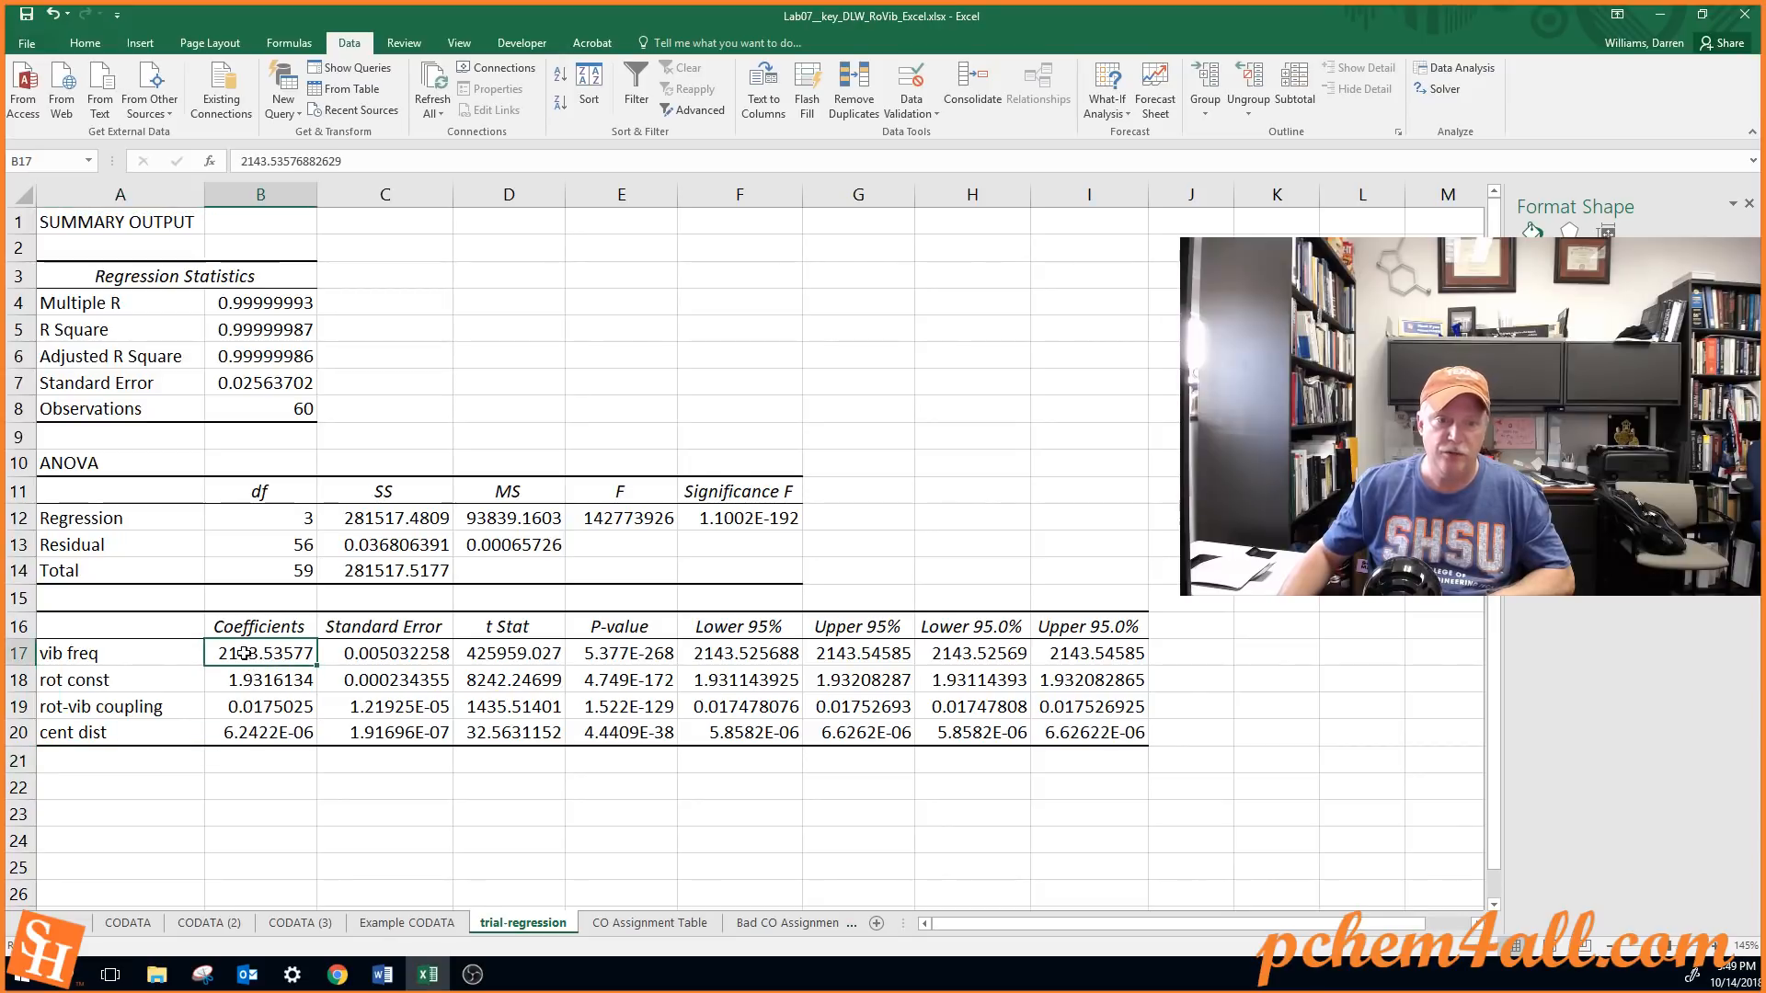
pyautogui.click(249, 684)
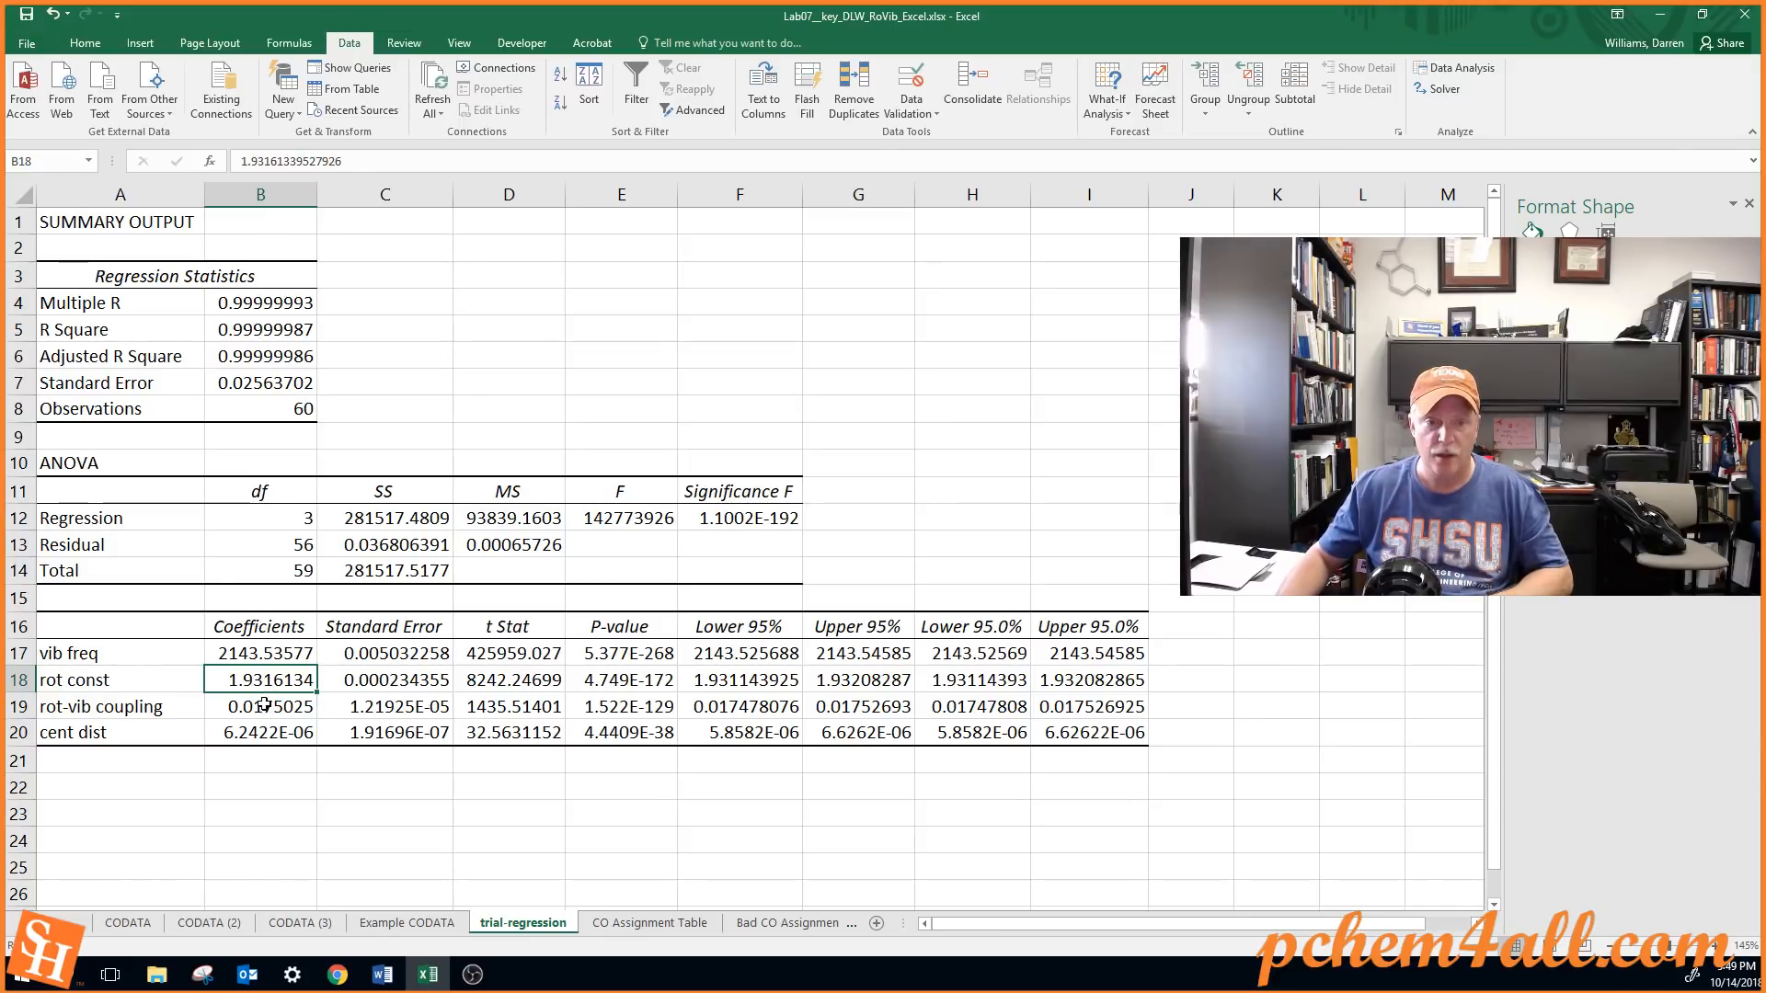
pyautogui.click(264, 706)
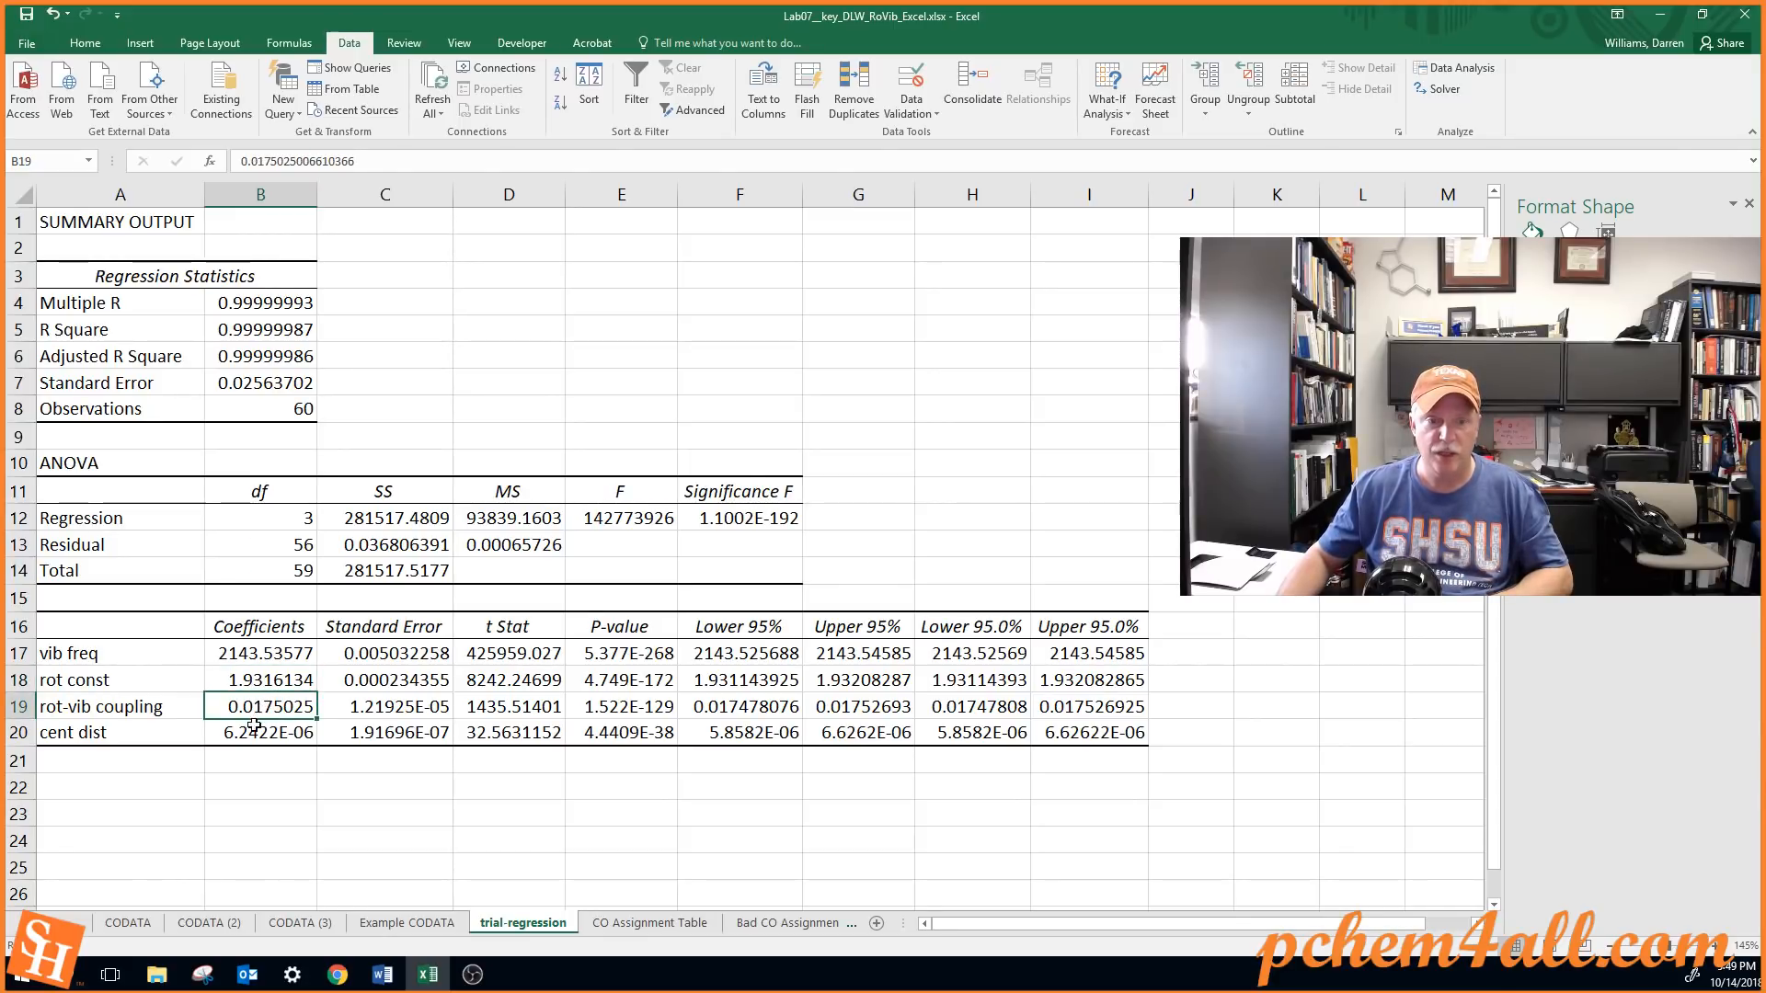
pyautogui.click(254, 726)
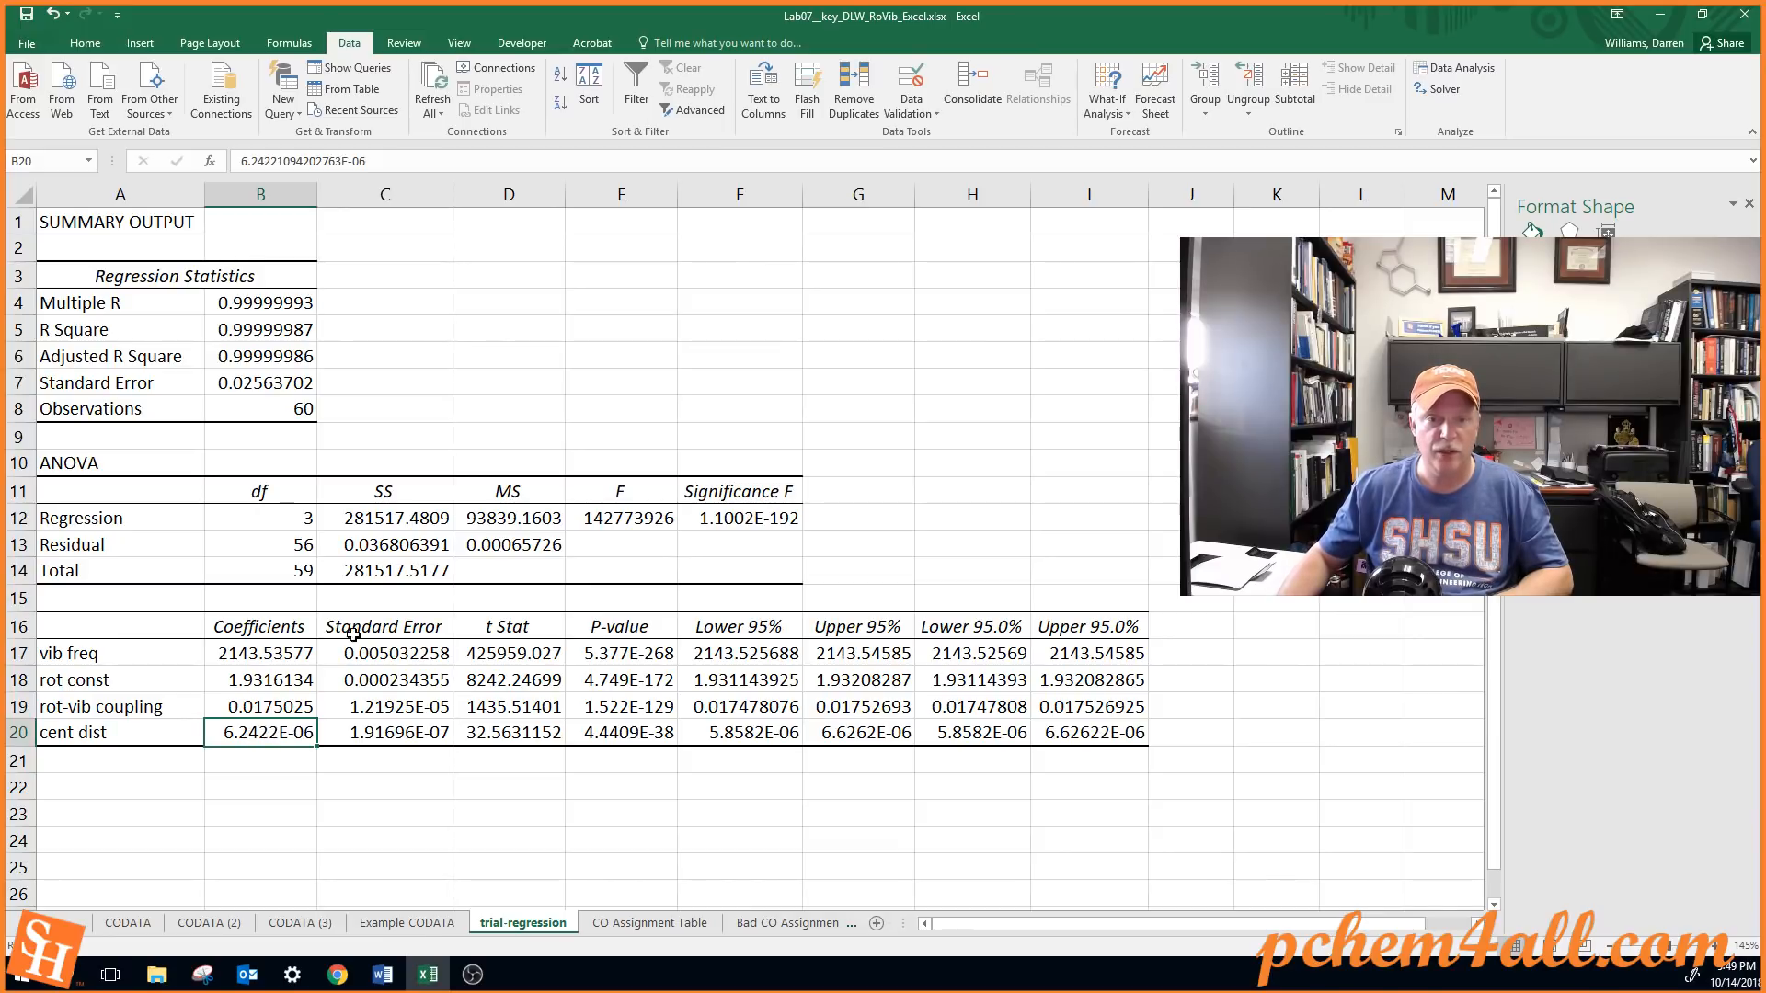
# Compare the coefficients in B17:B20 with their standard errors in C17:C20
pyautogui.moveTo(279, 654); pyautogui.dragTo(285, 727)
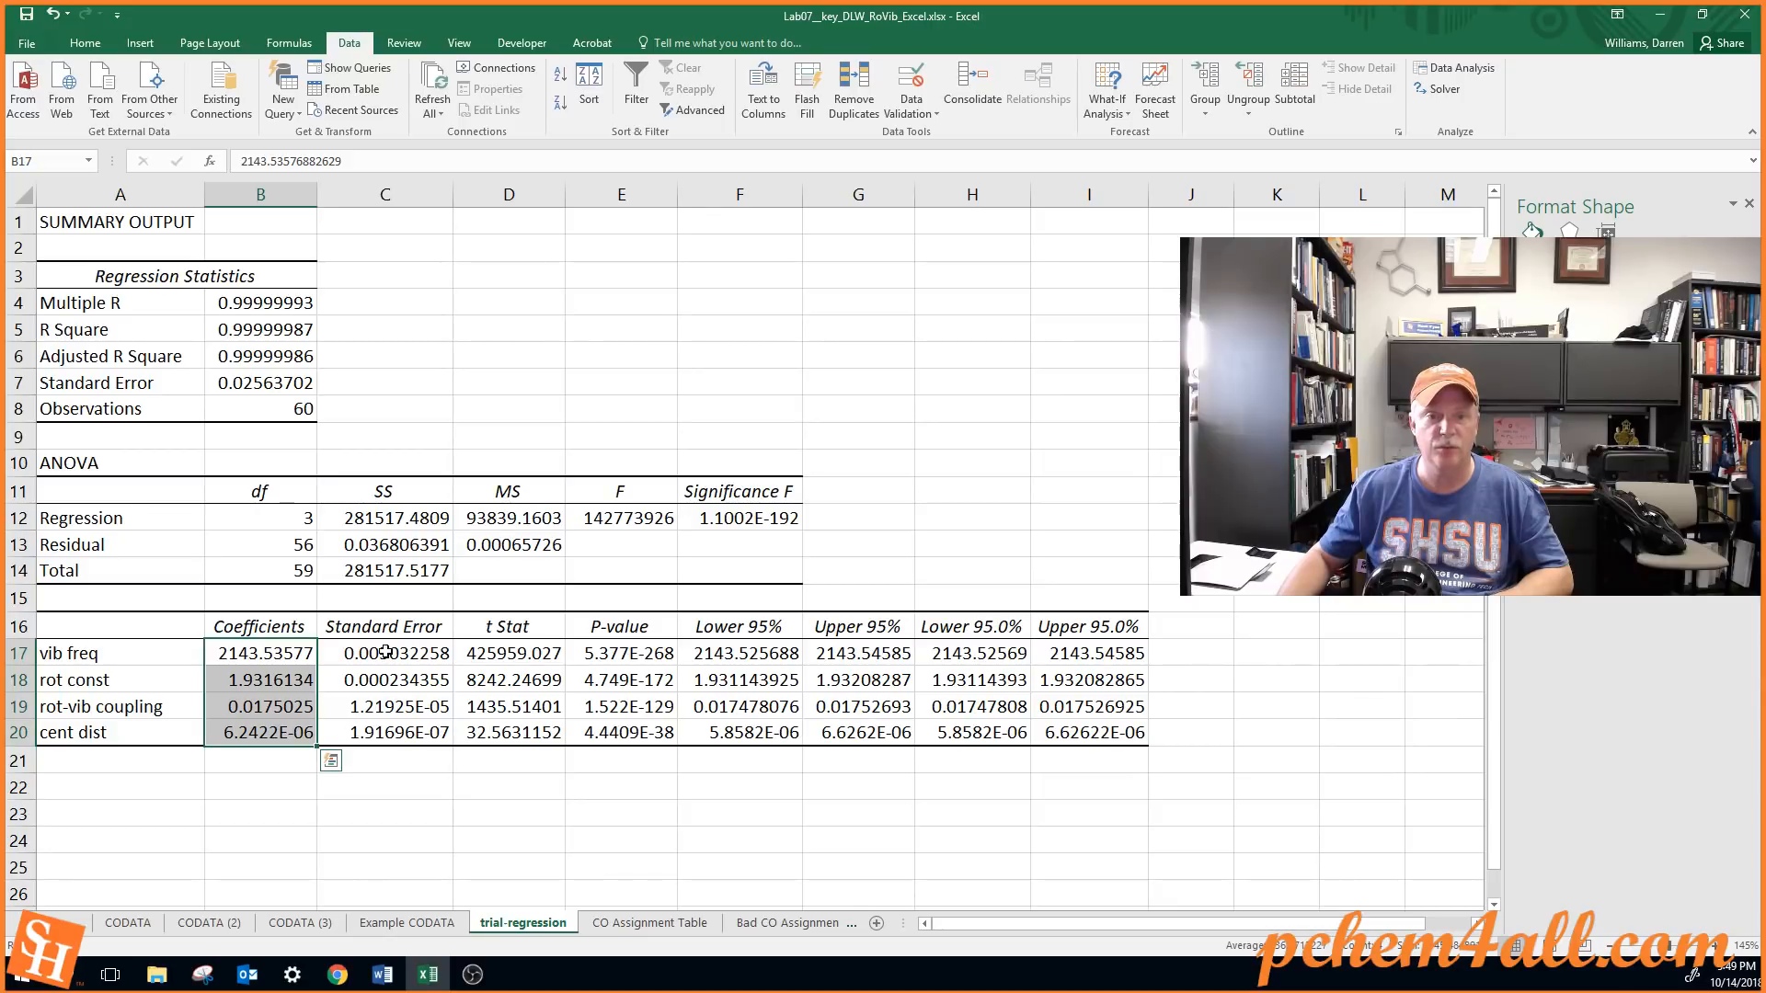
pyautogui.moveTo(387, 653); pyautogui.dragTo(378, 732)
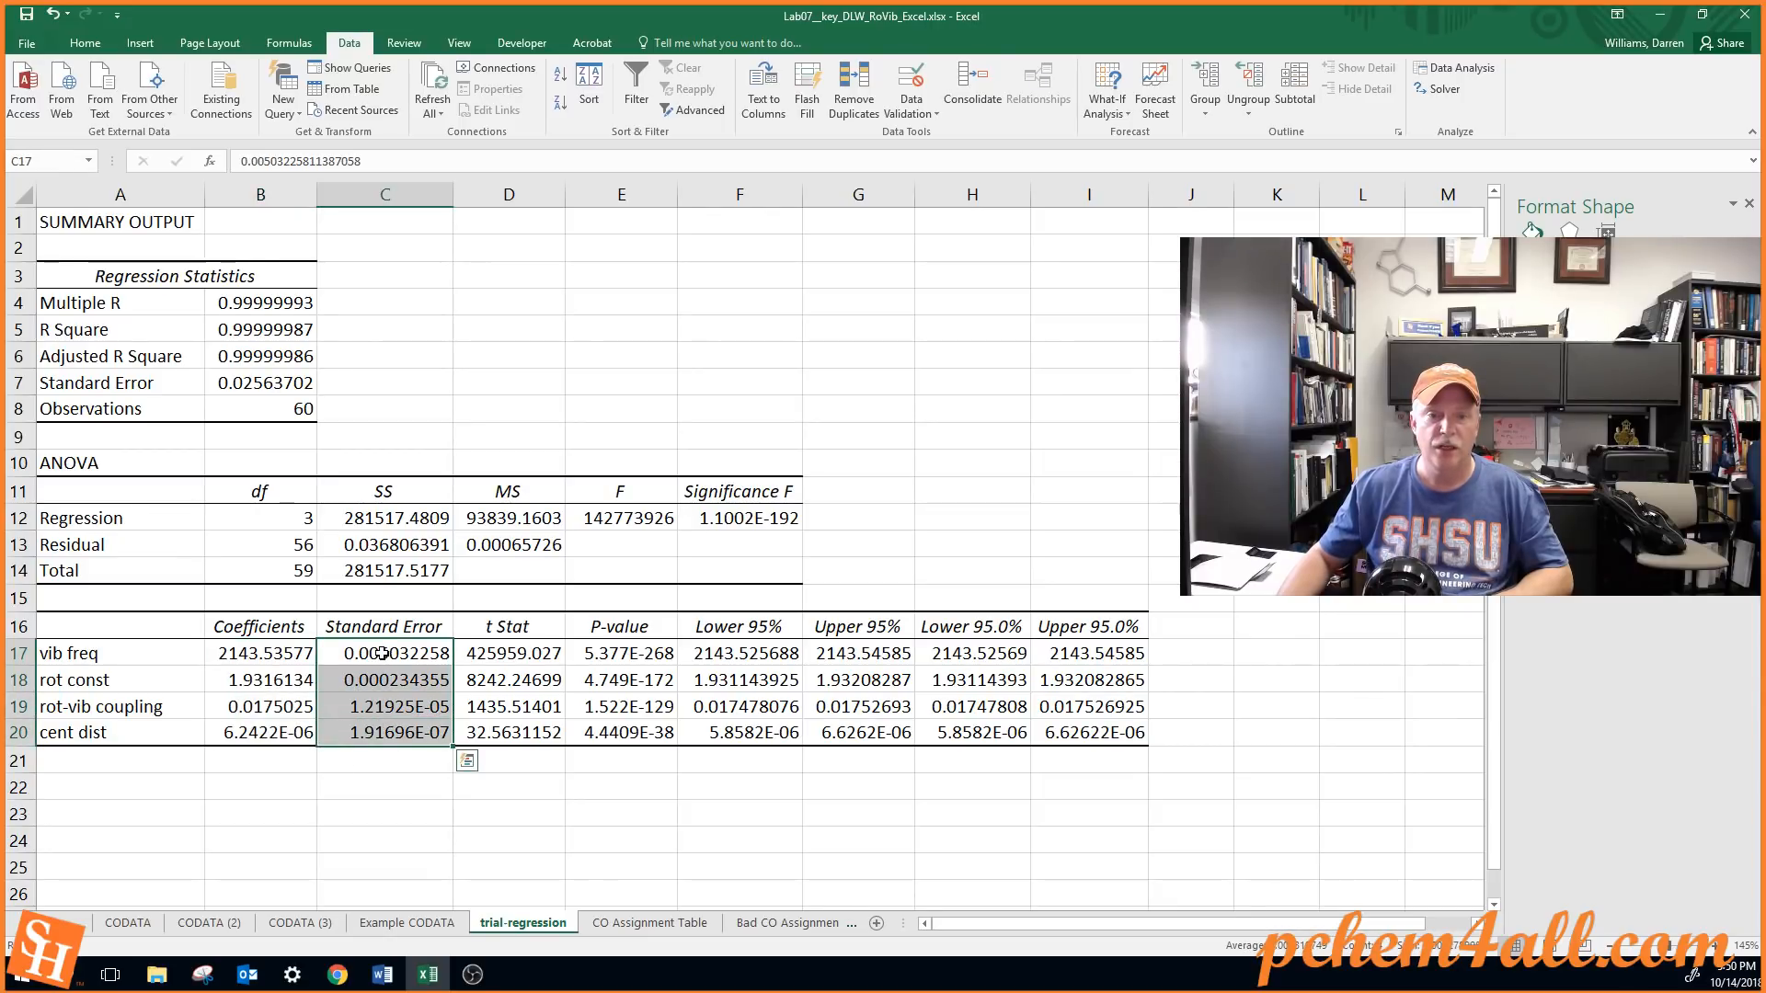
pyautogui.click(380, 654)
pyautogui.click(290, 653)
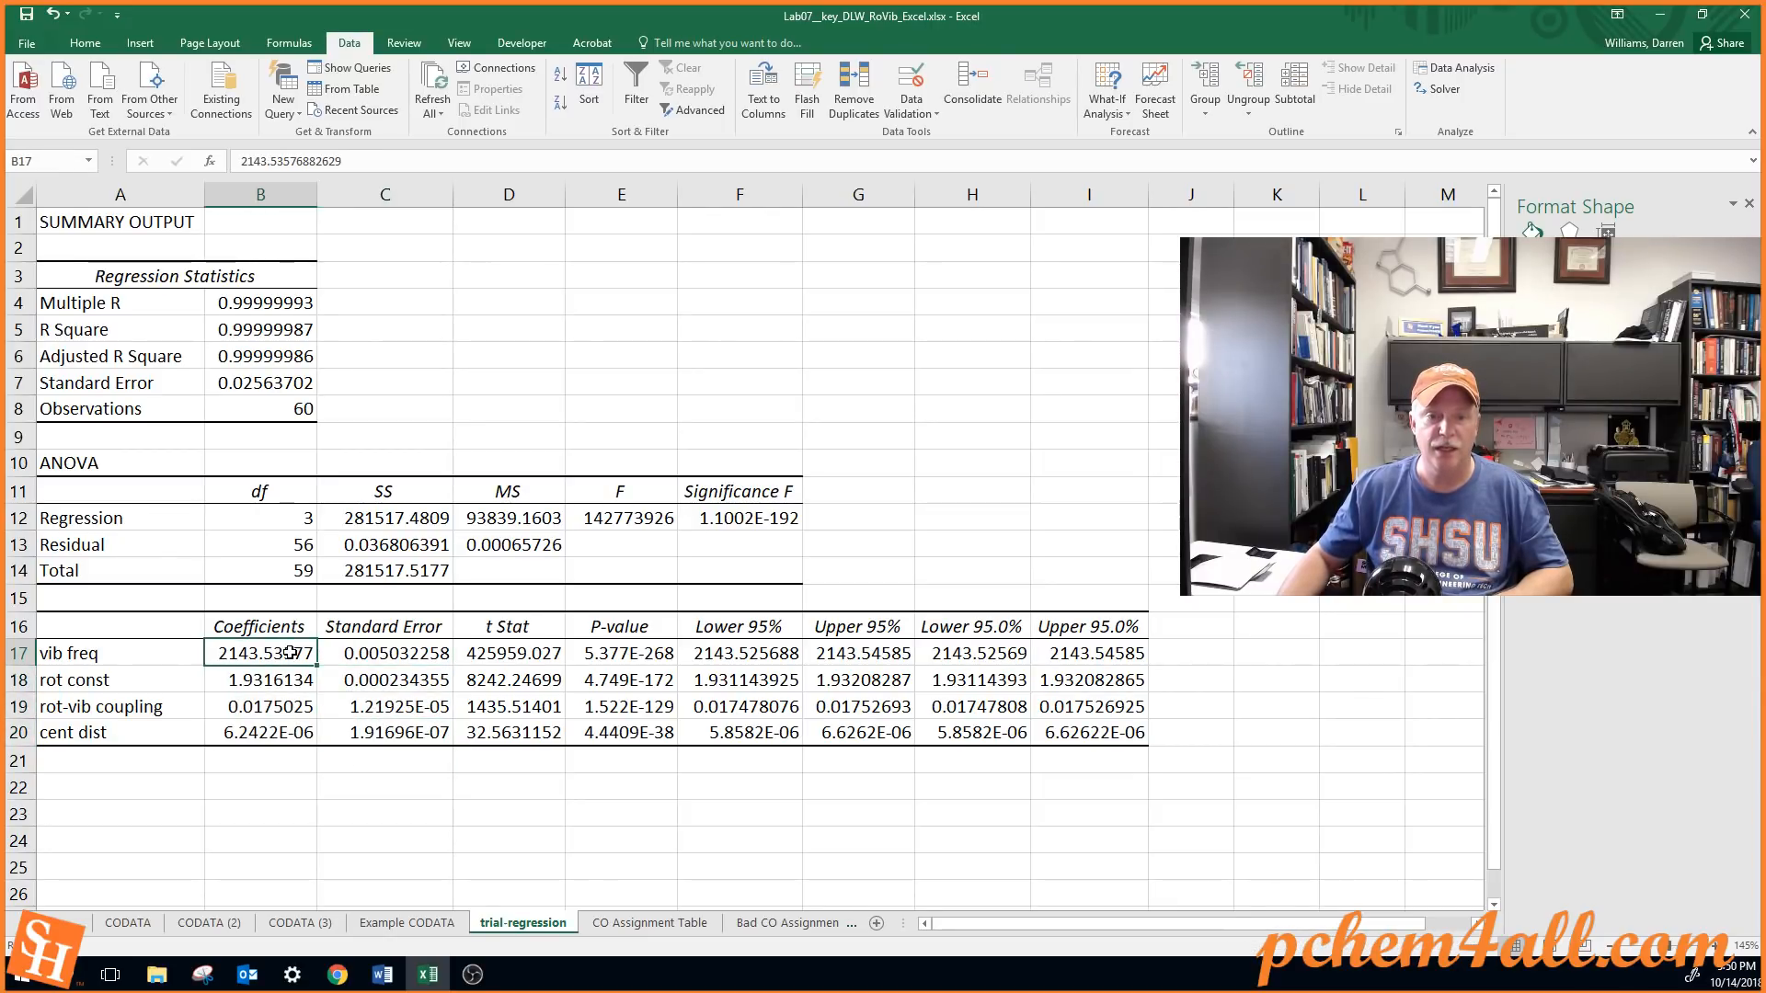
pyautogui.click(395, 680)
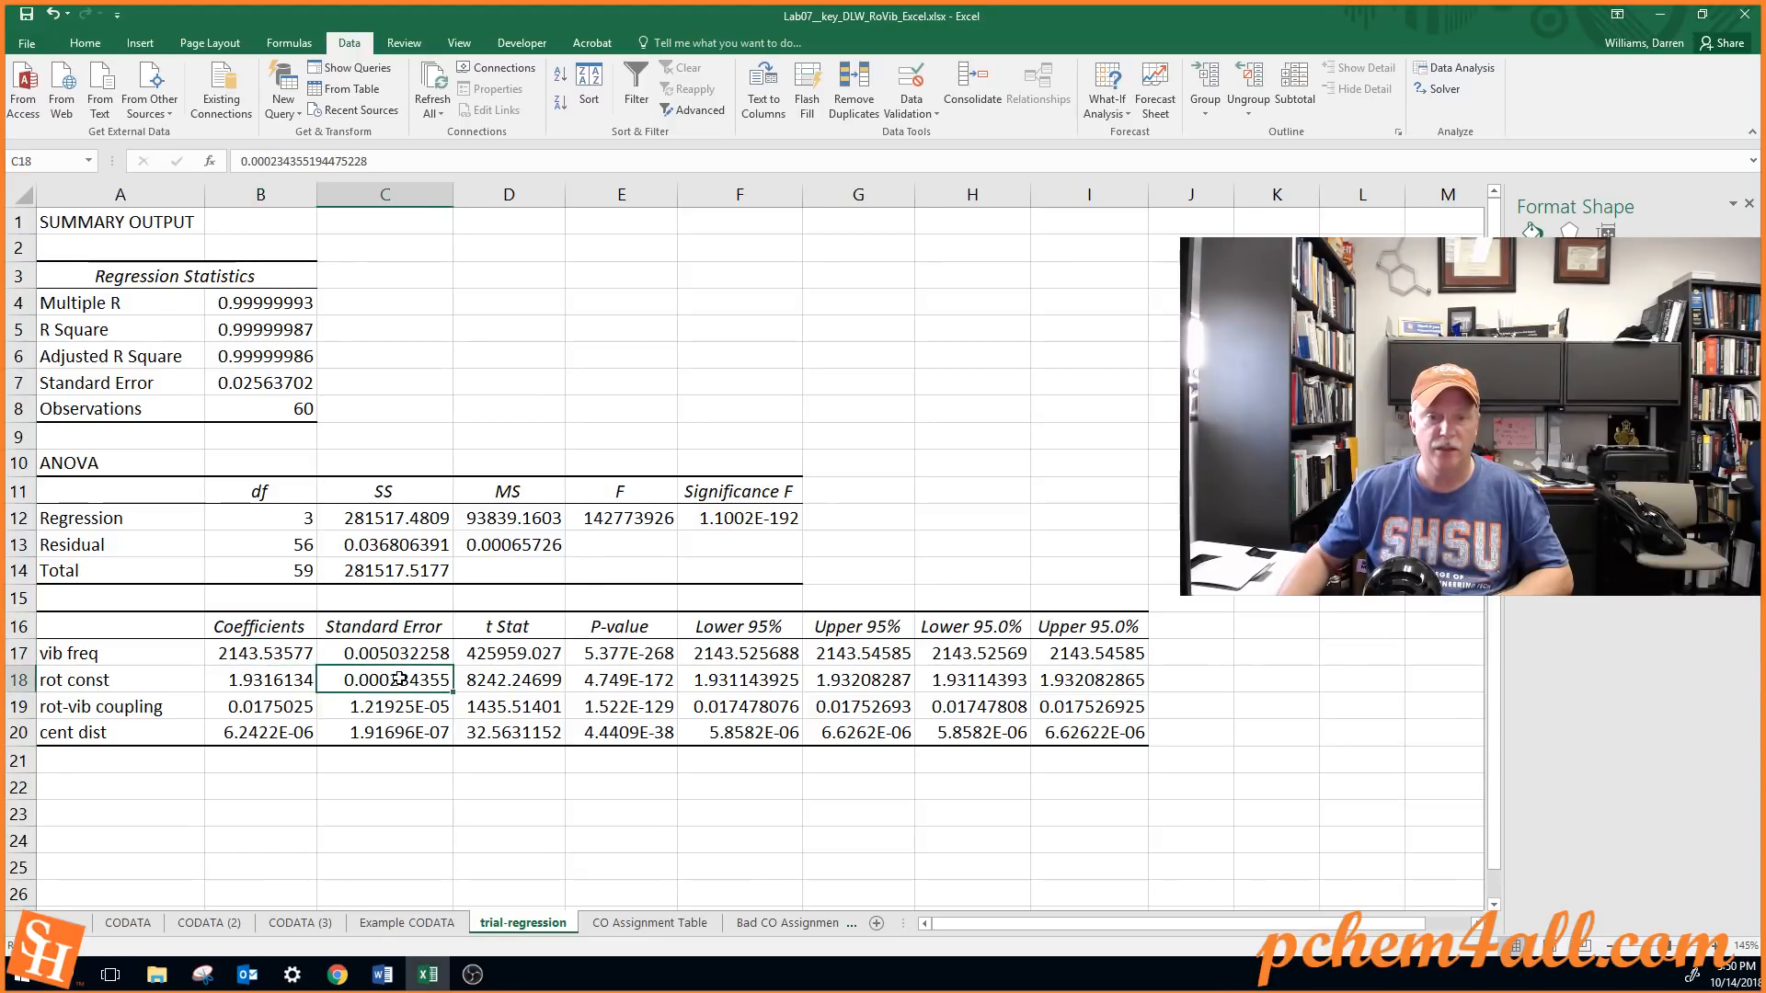
pyautogui.click(276, 680)
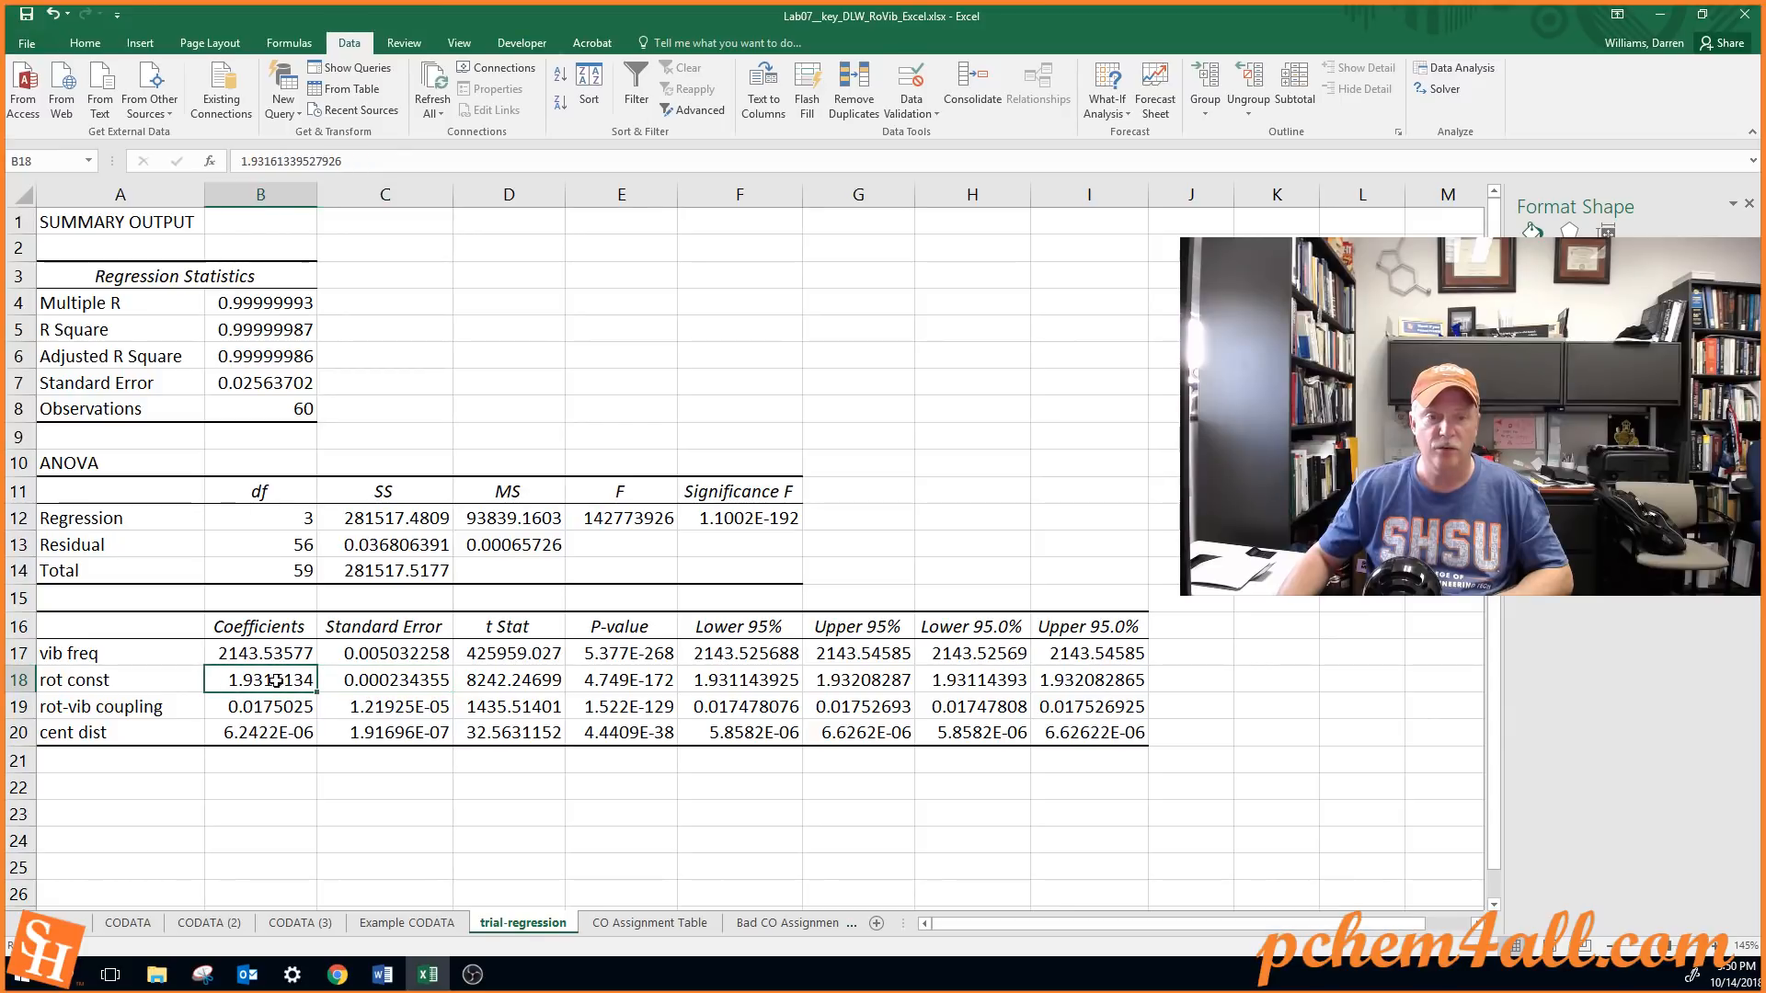
pyautogui.click(394, 707)
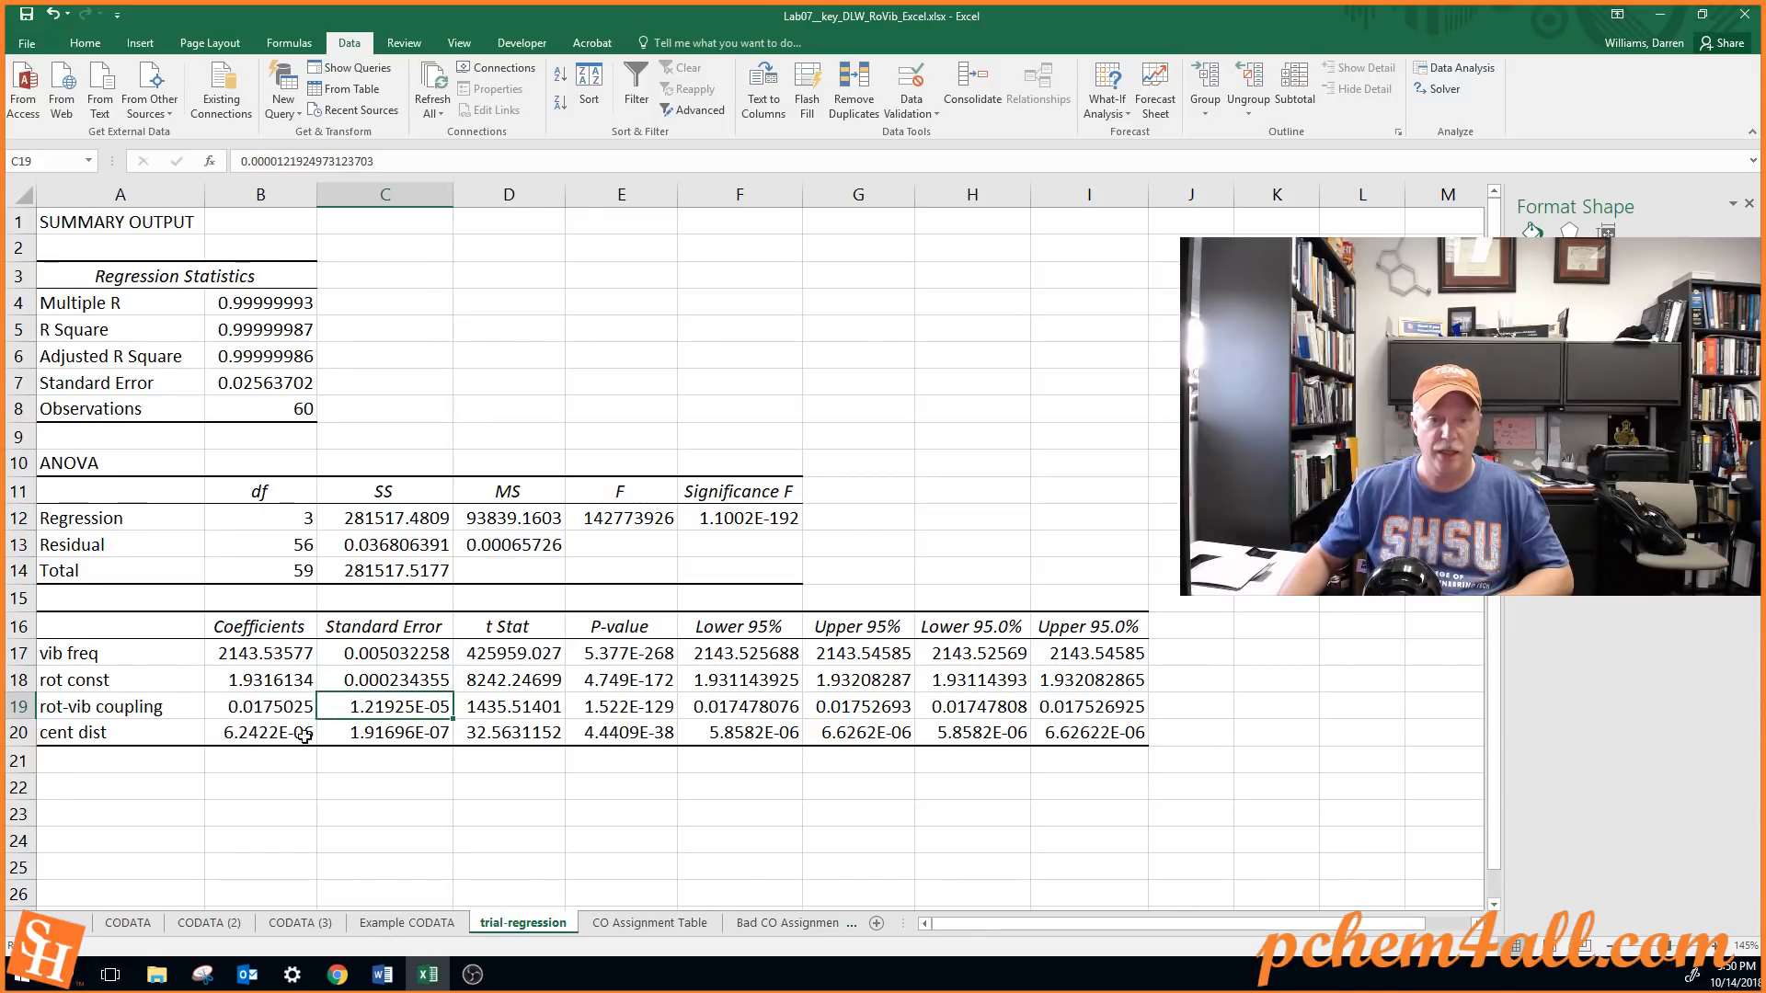
pyautogui.click(265, 735)
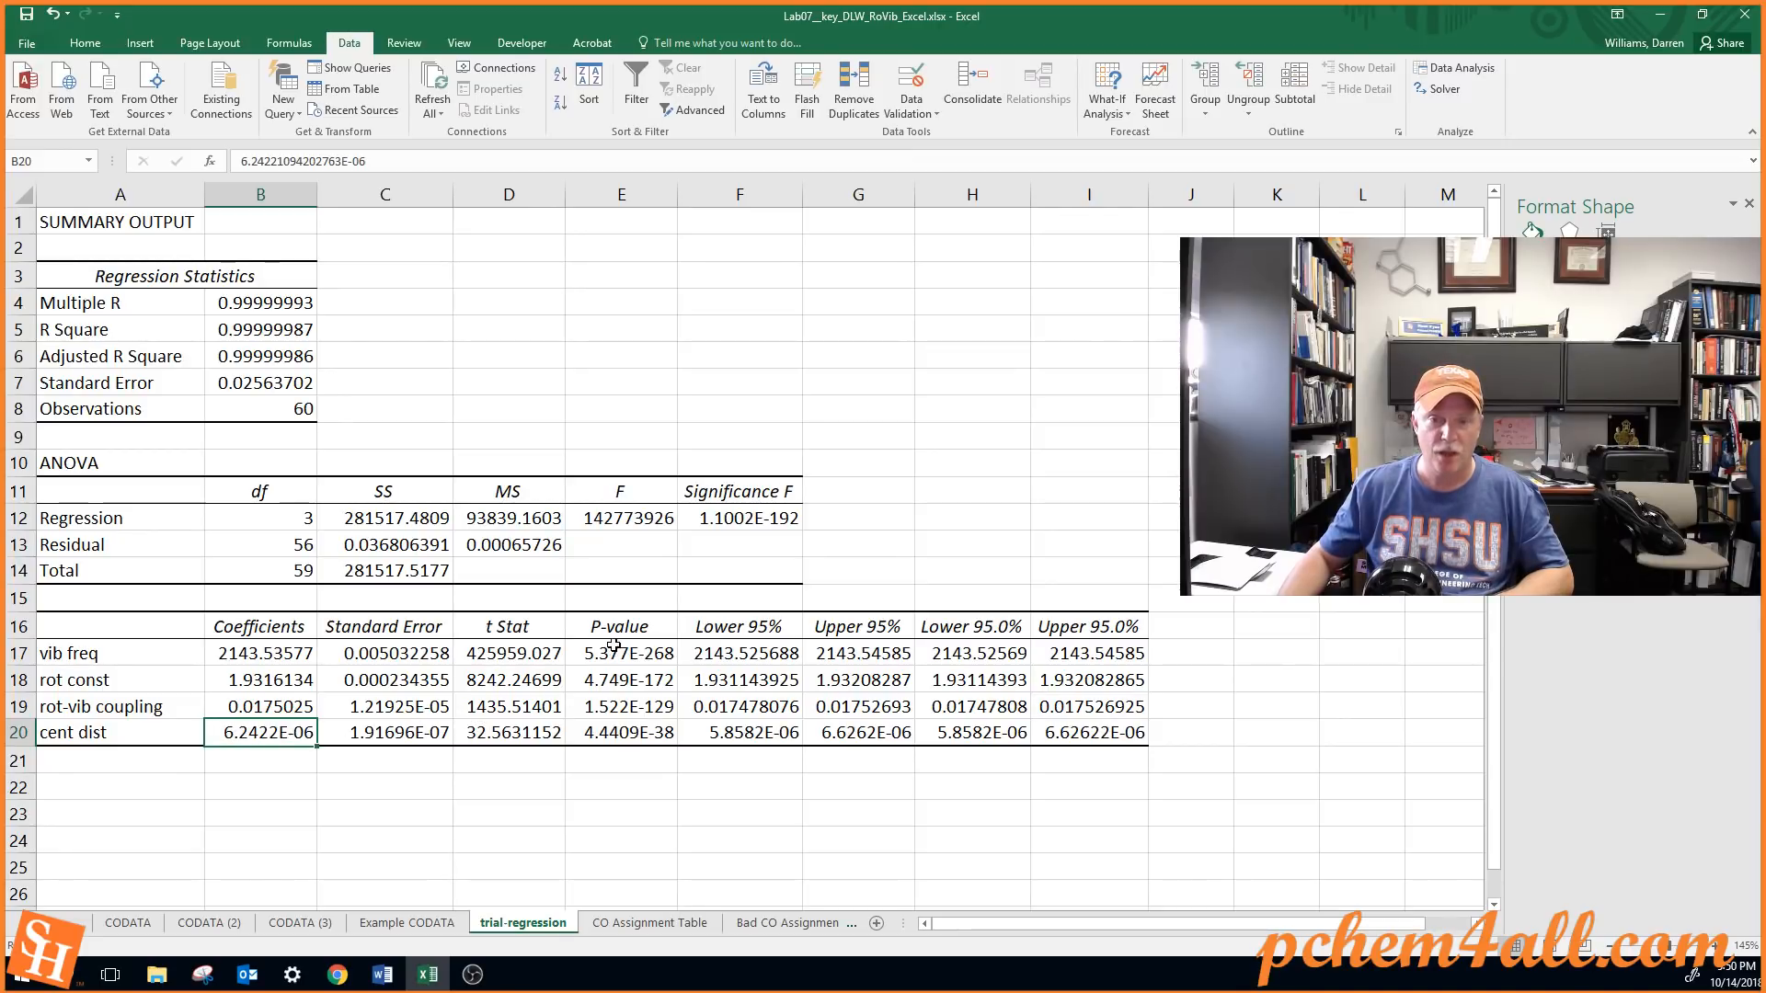
# Review the P-values in E17:E20, checking those for vib freq, rot const and rot-vib coupling against their coefficients
pyautogui.moveTo(613, 646); pyautogui.dragTo(592, 733)
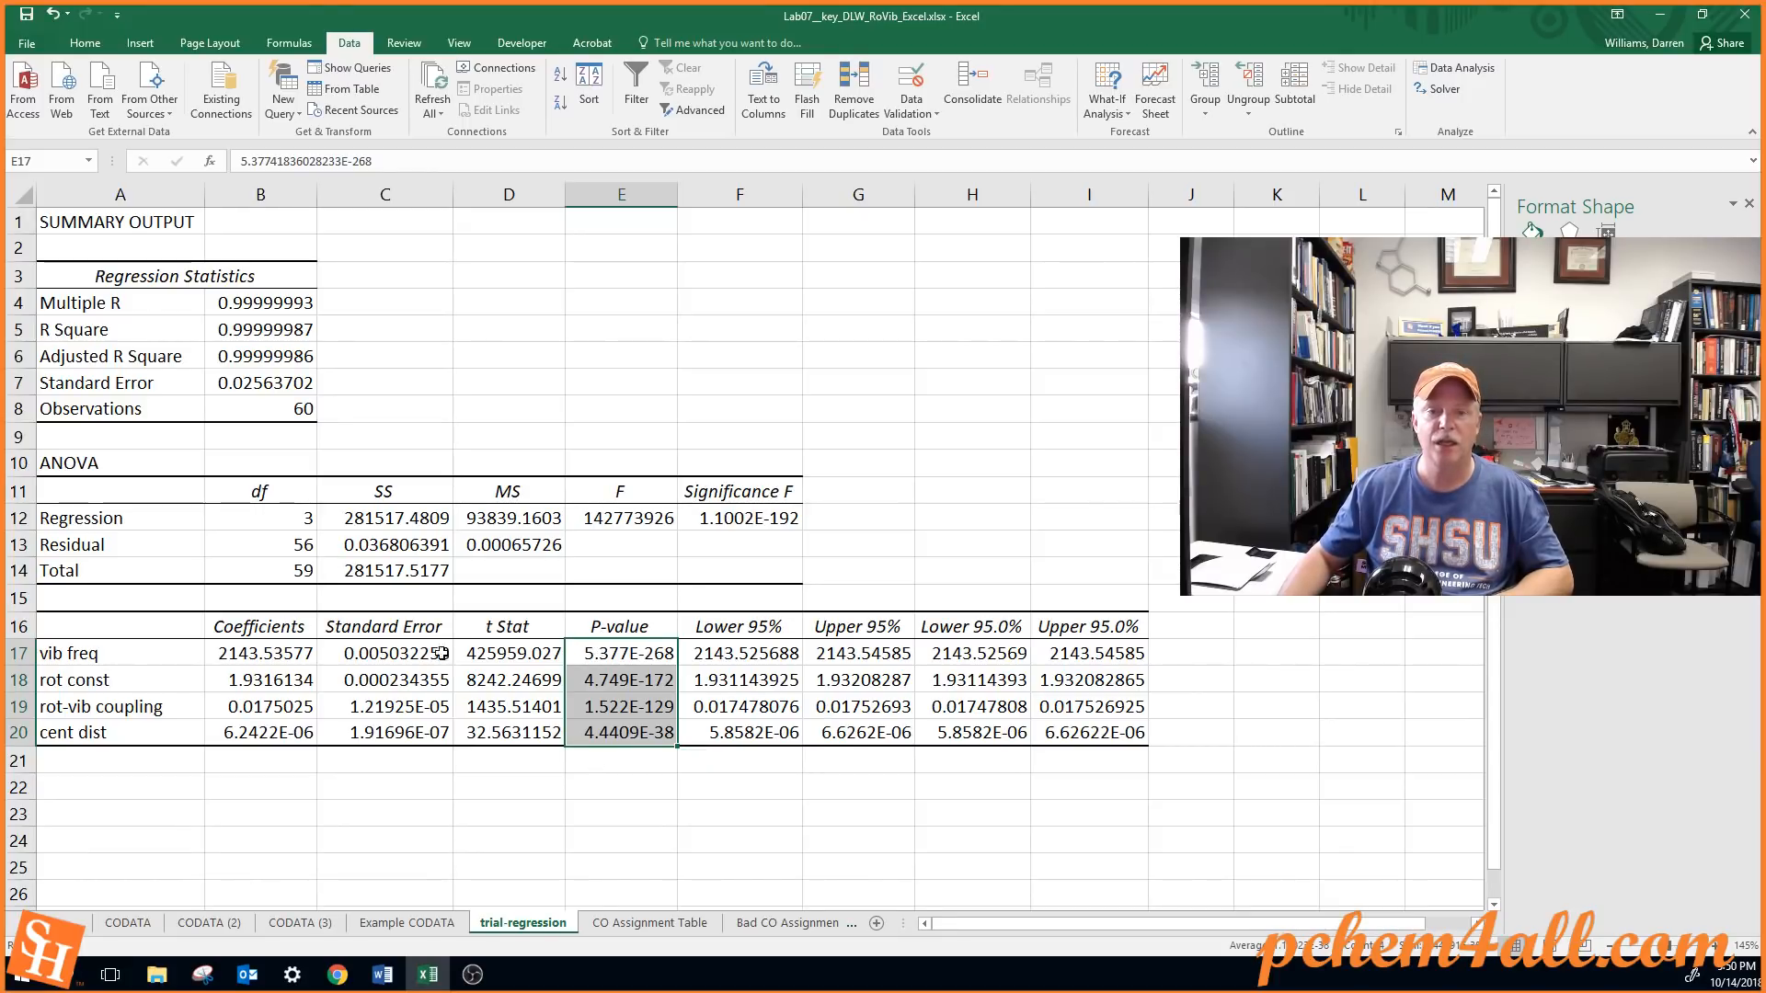
pyautogui.click(287, 657)
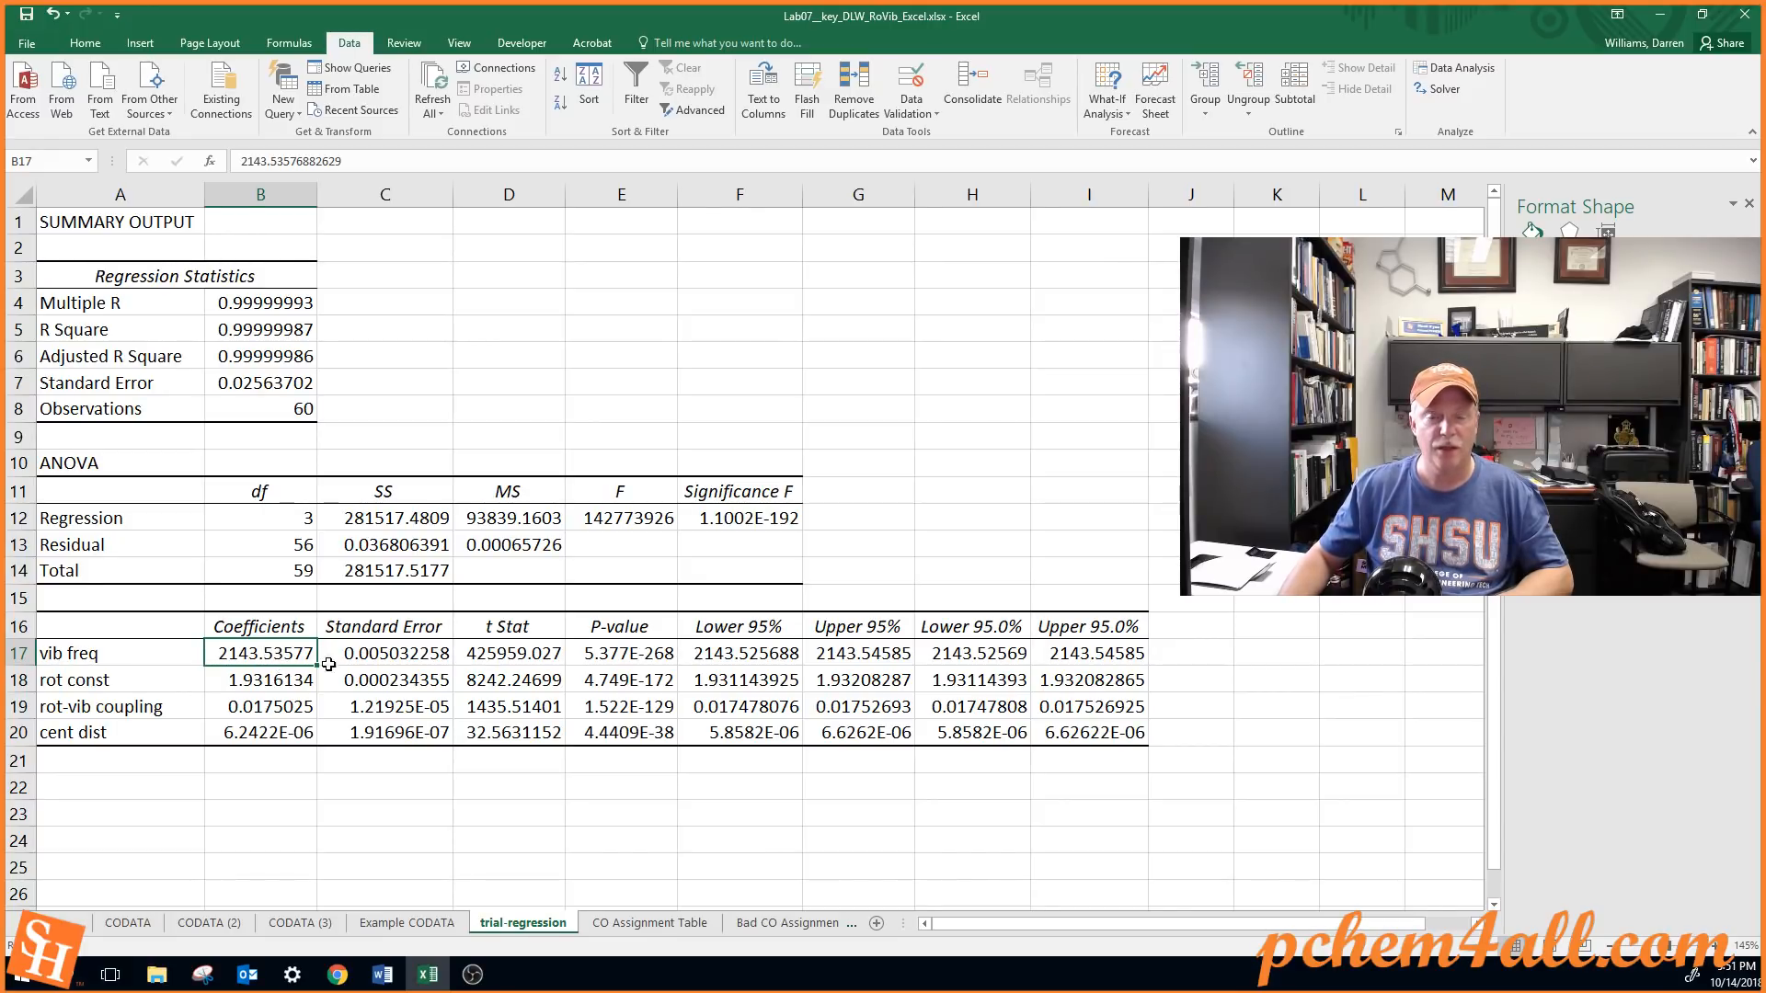
pyautogui.click(622, 655)
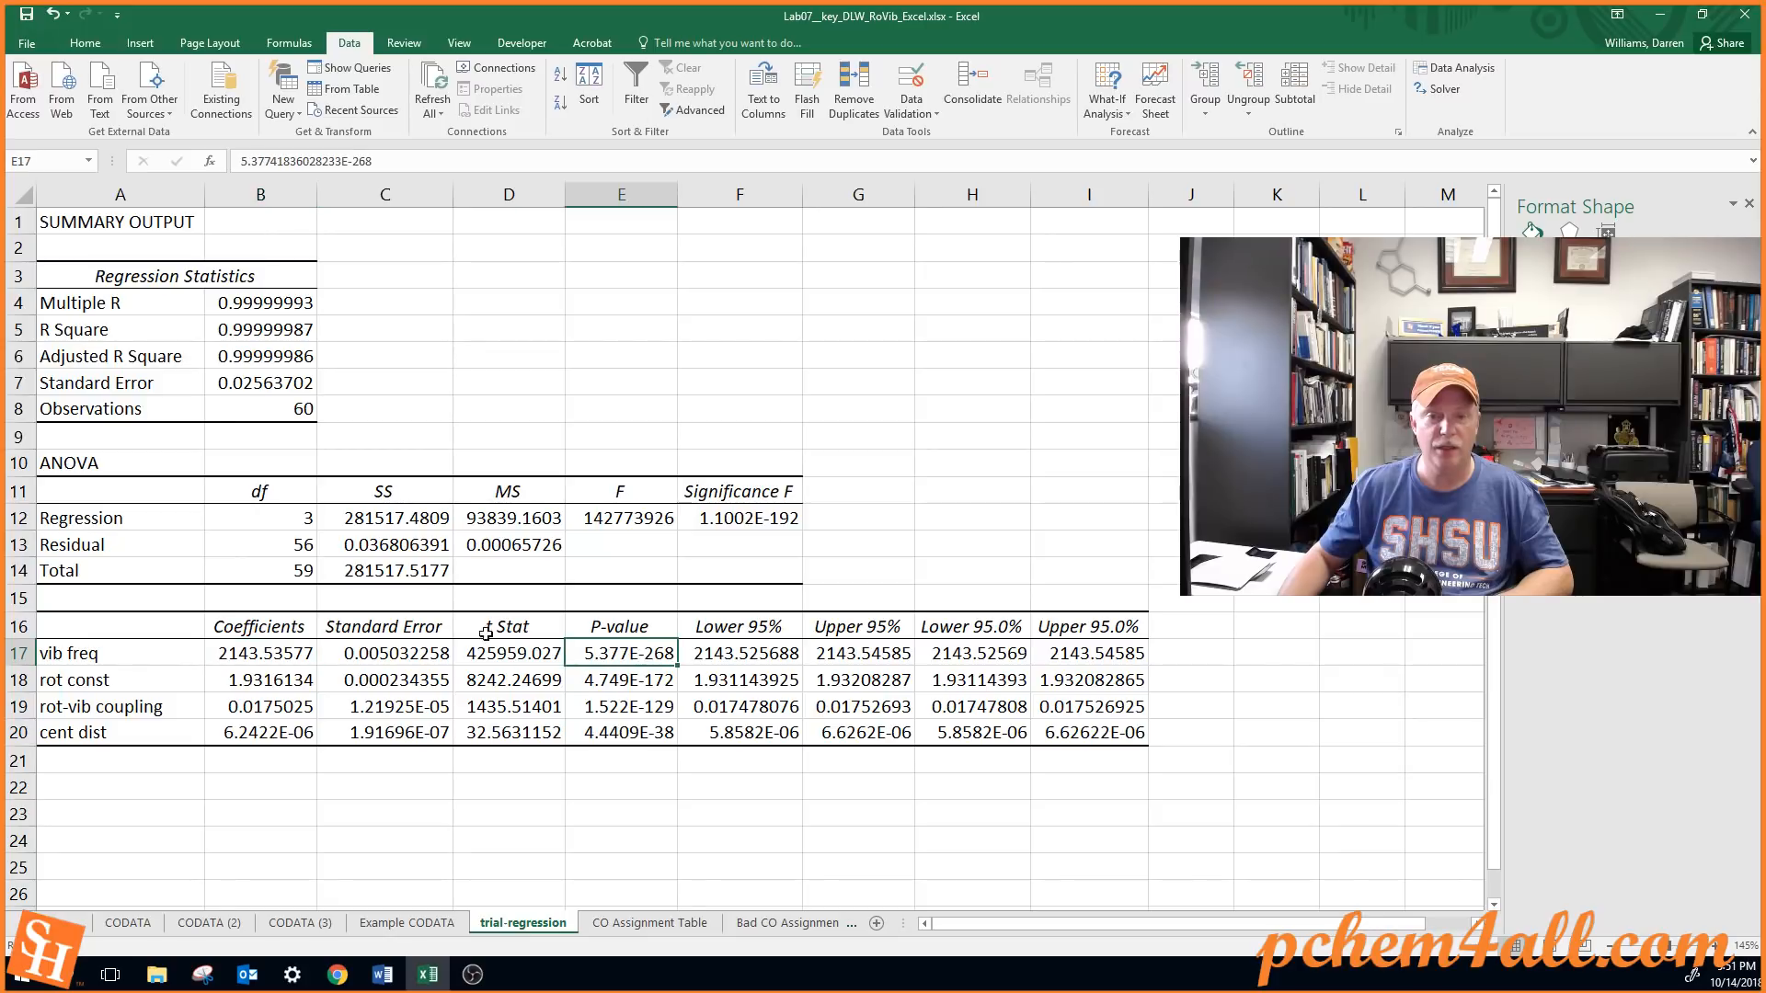
pyautogui.click(251, 653)
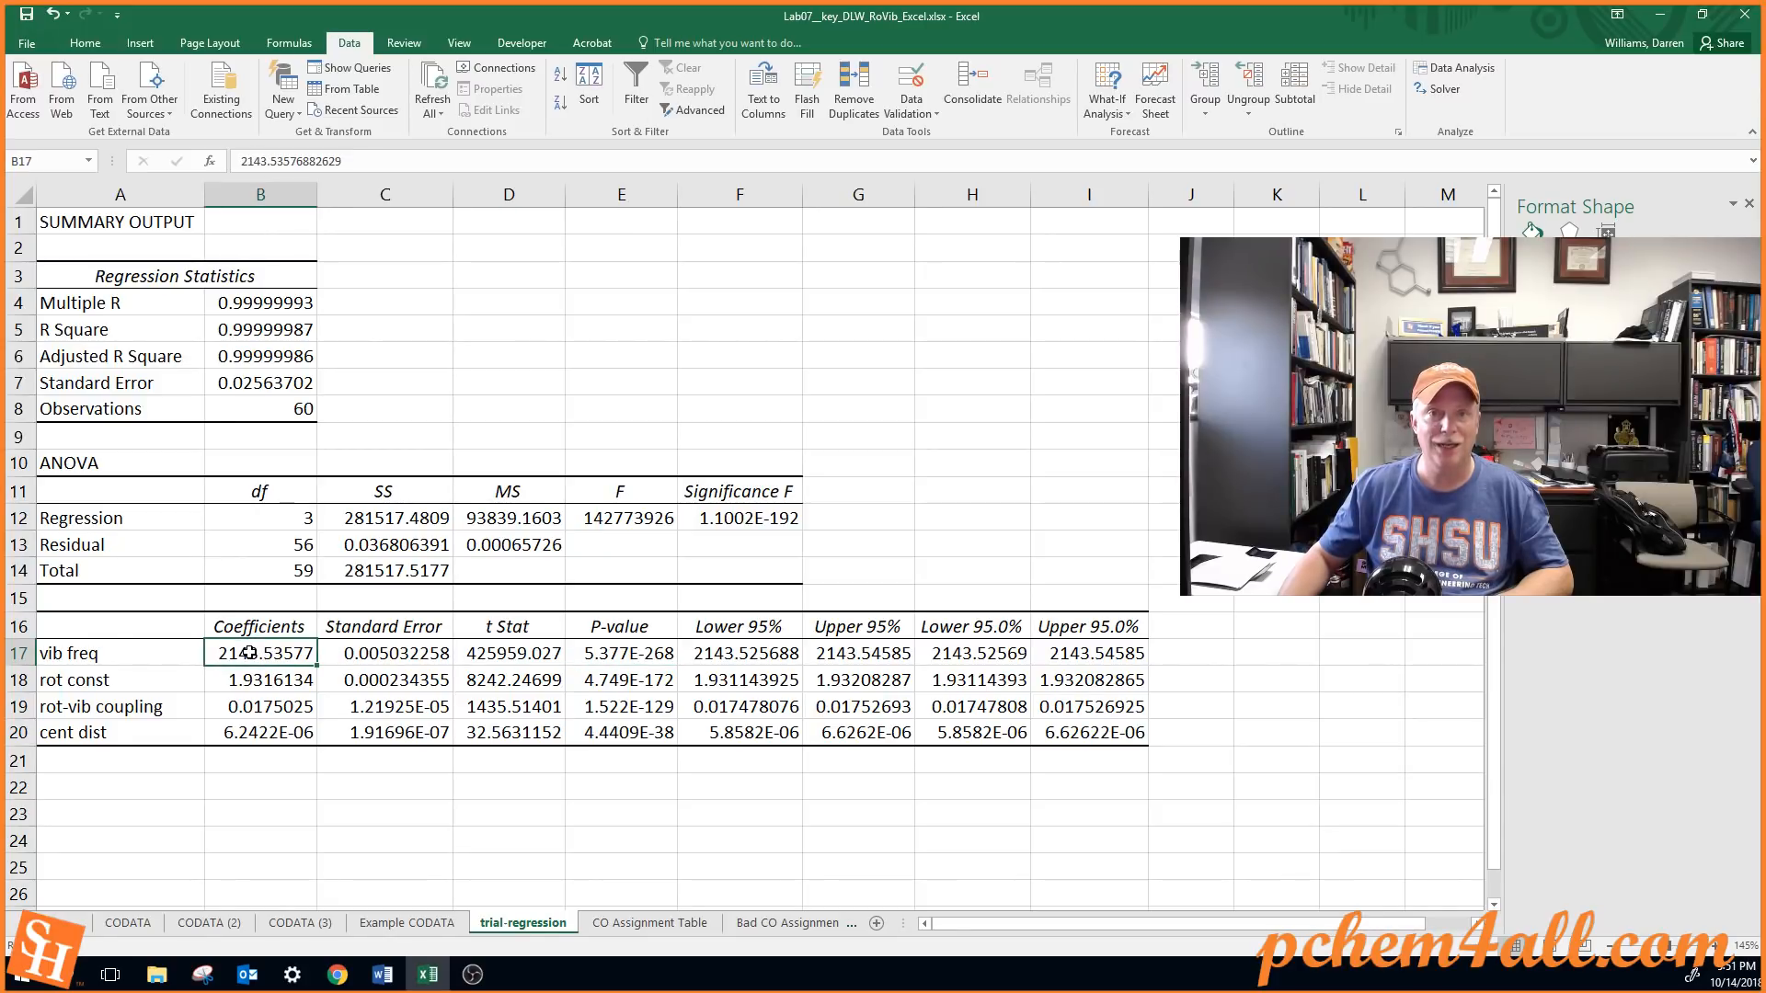
pyautogui.click(610, 648)
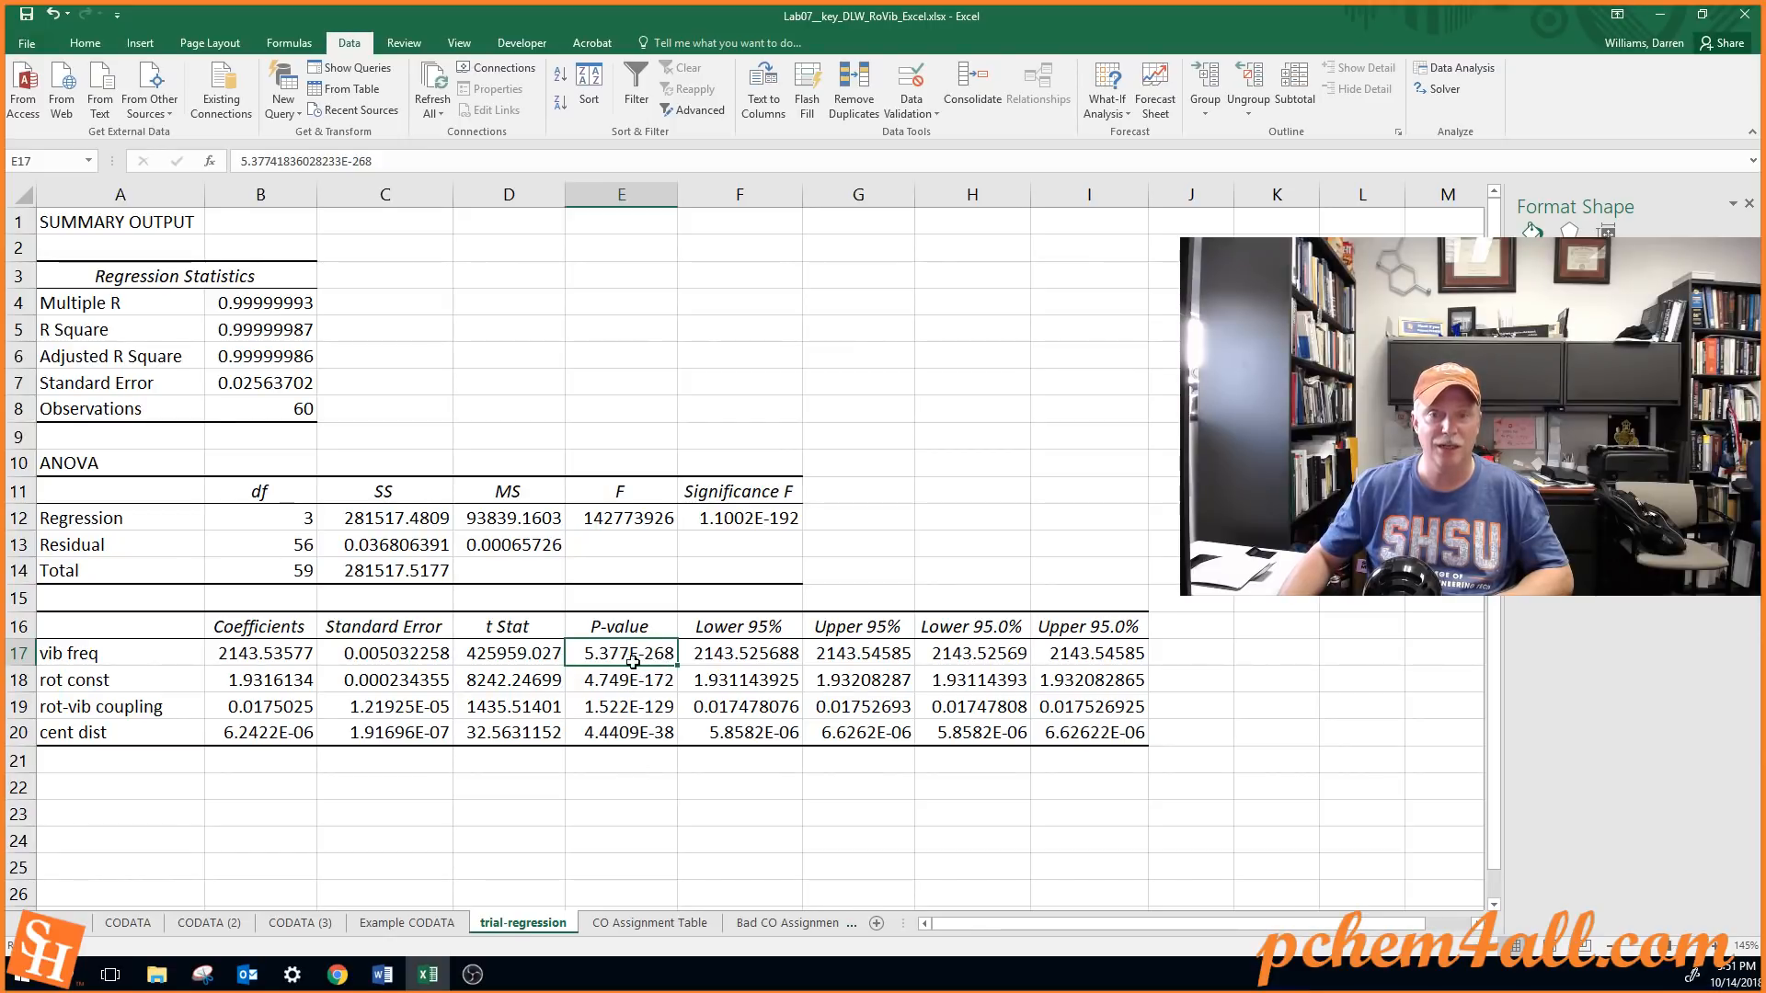
pyautogui.click(629, 679)
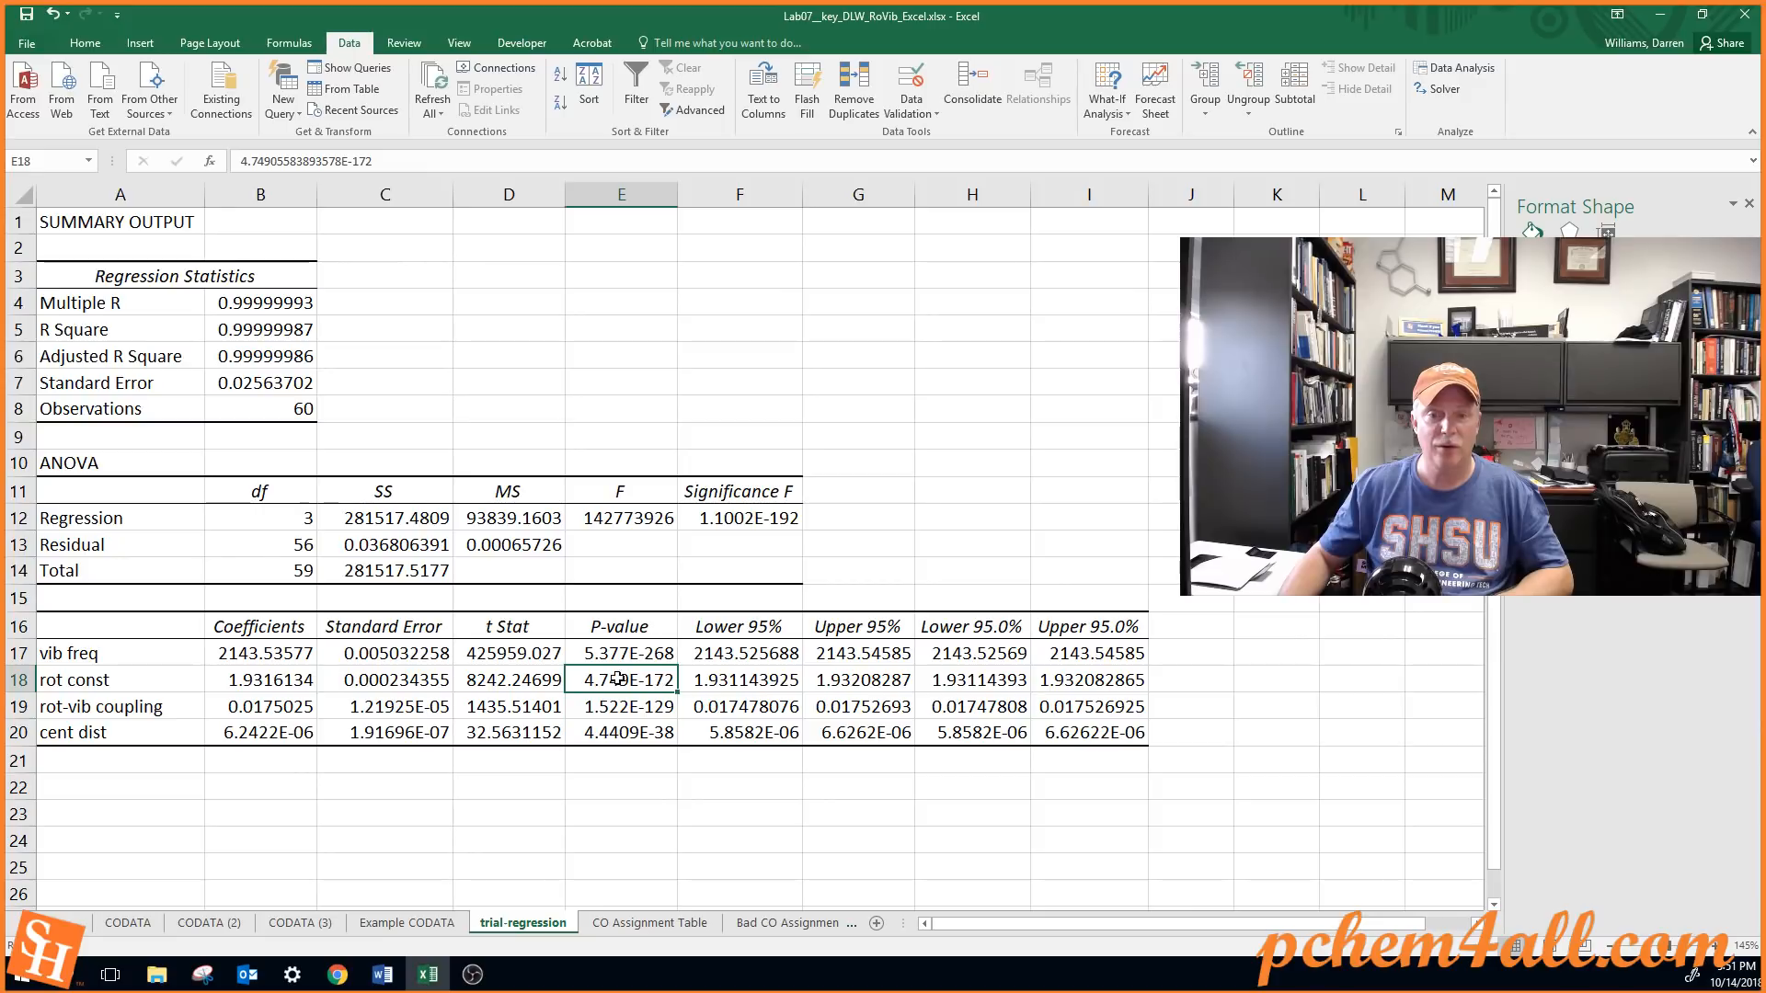
pyautogui.click(267, 679)
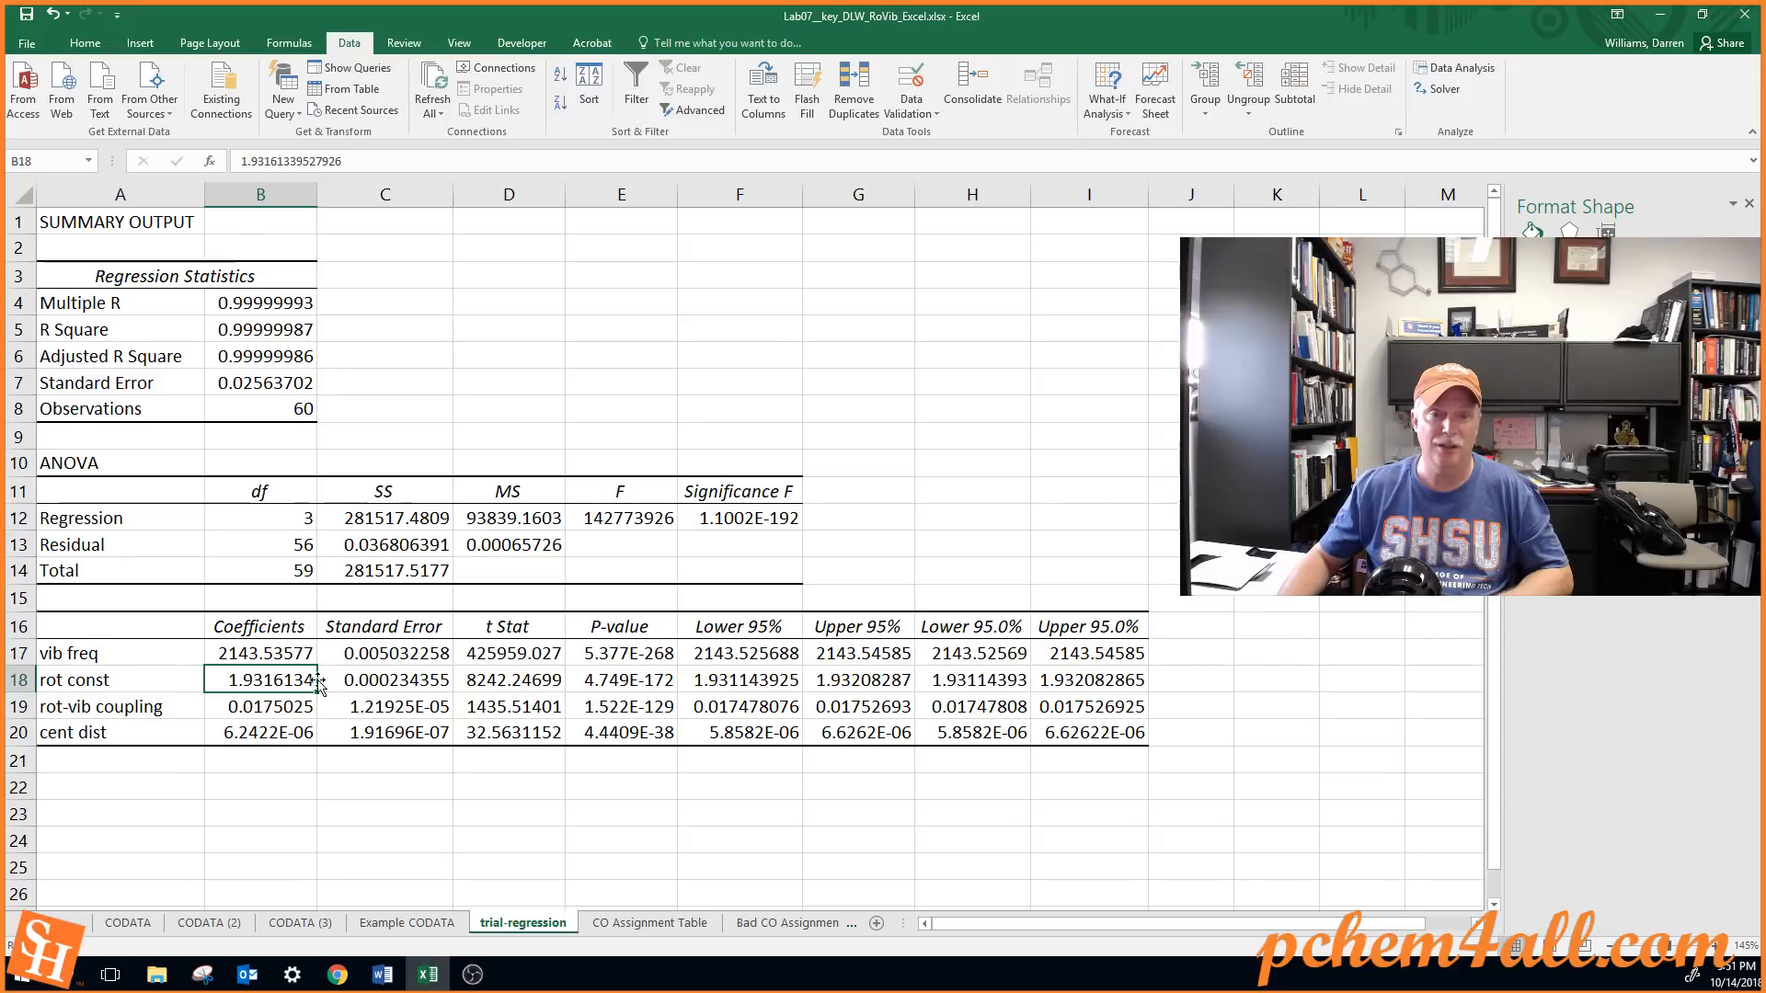
pyautogui.click(614, 679)
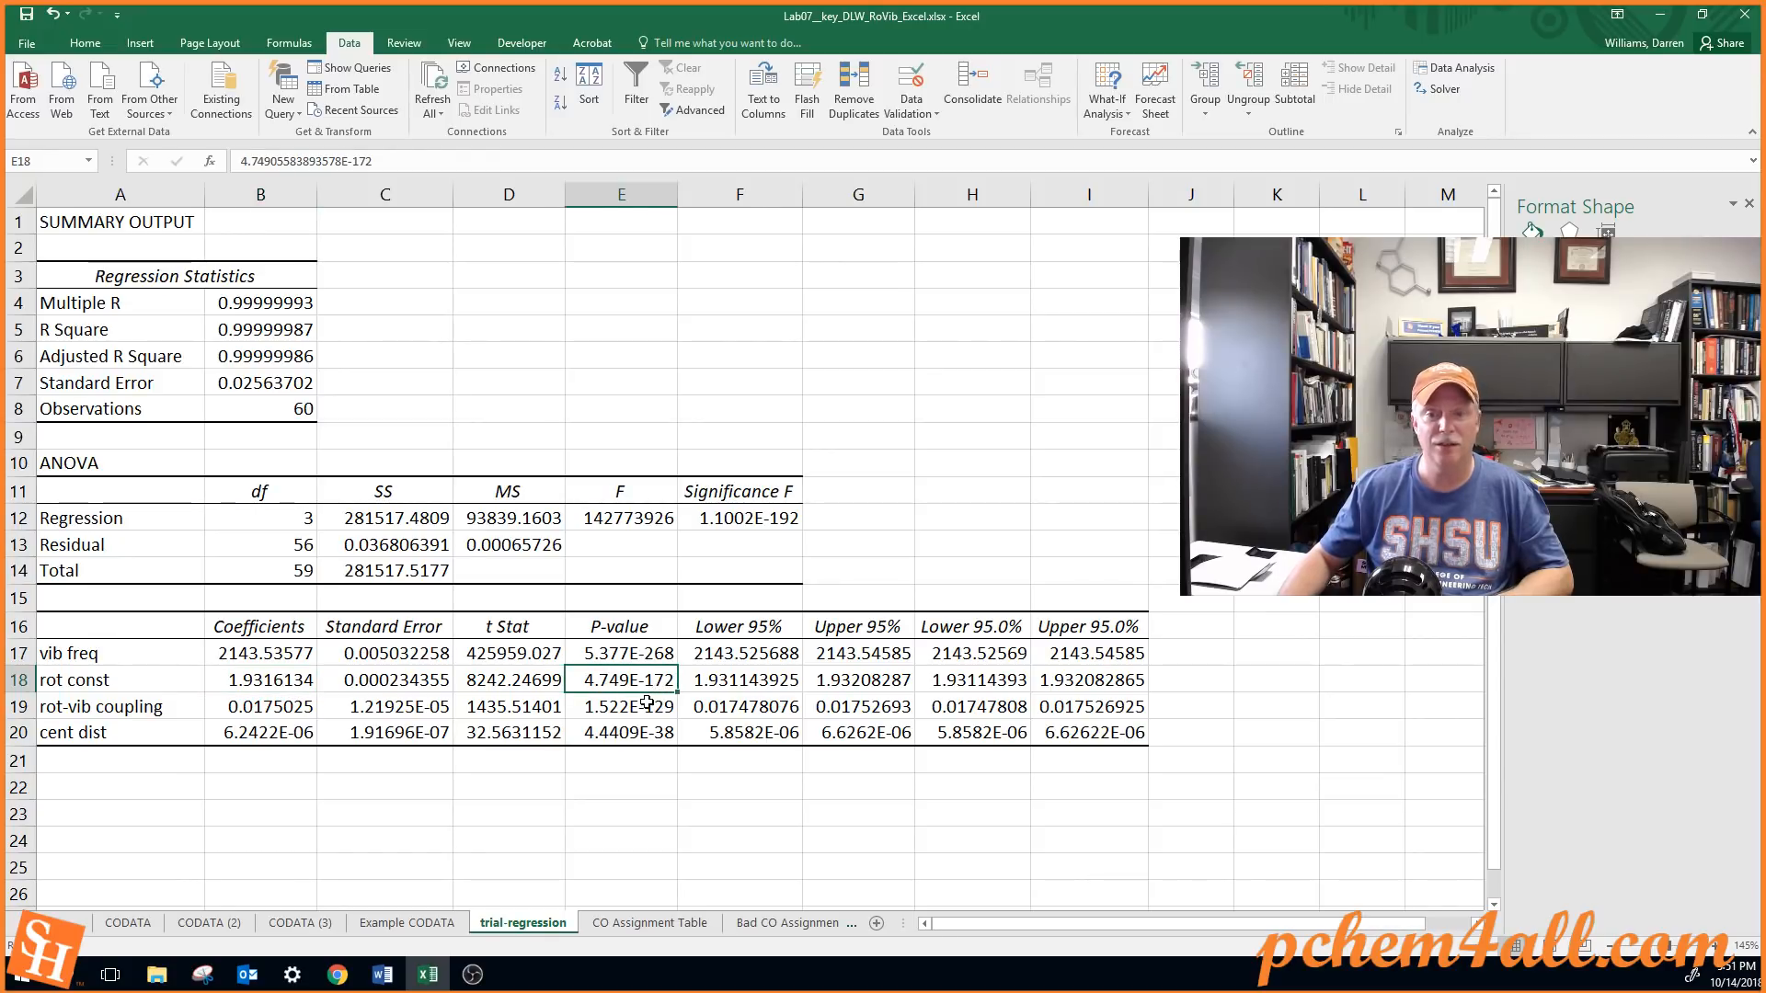
pyautogui.click(591, 704)
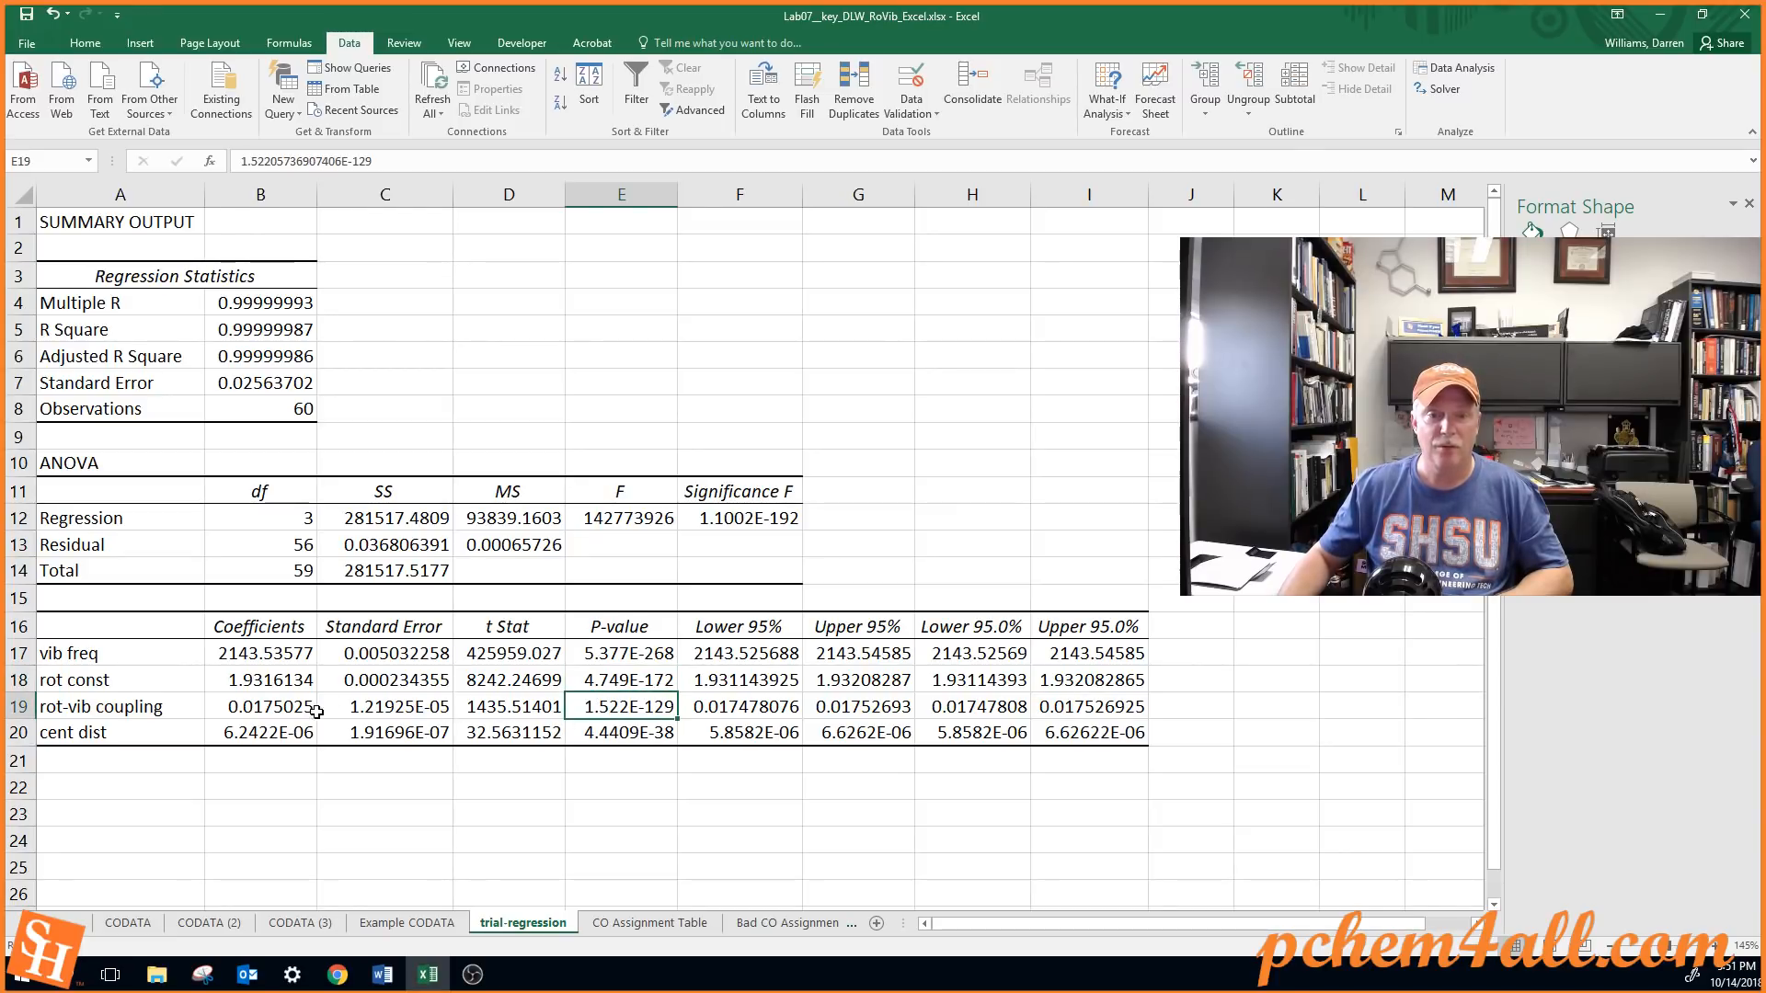
pyautogui.click(262, 705)
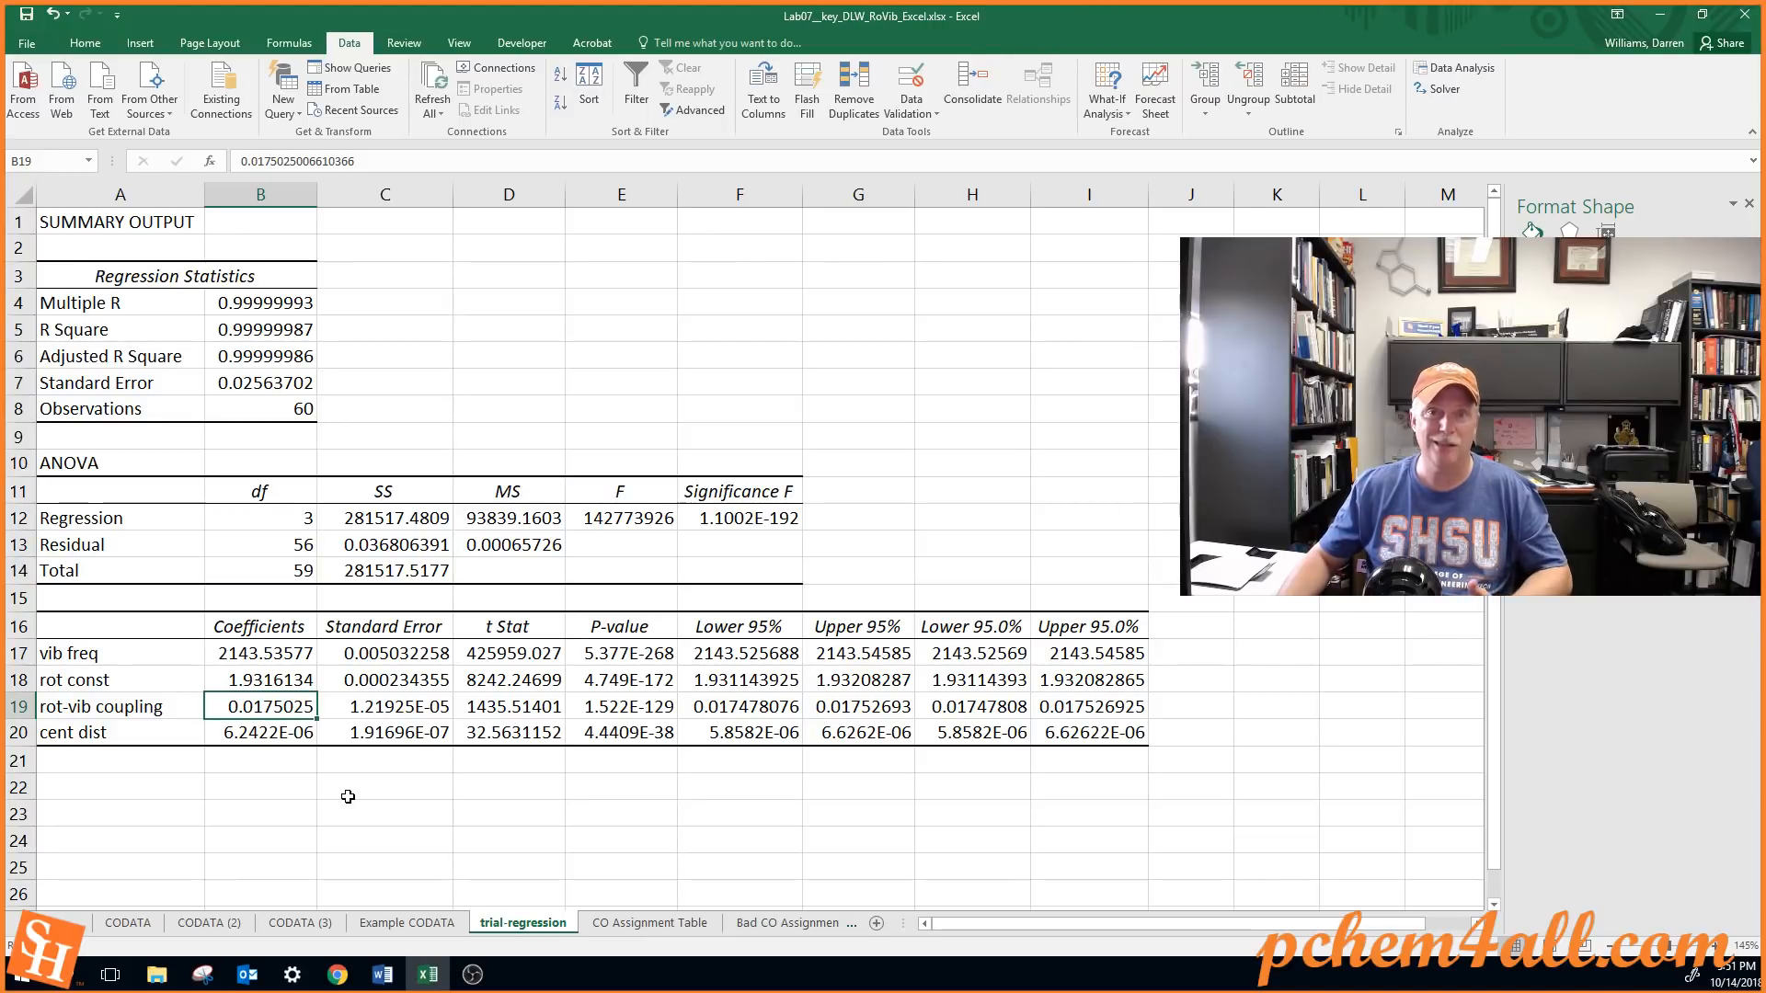
pyautogui.click(614, 706)
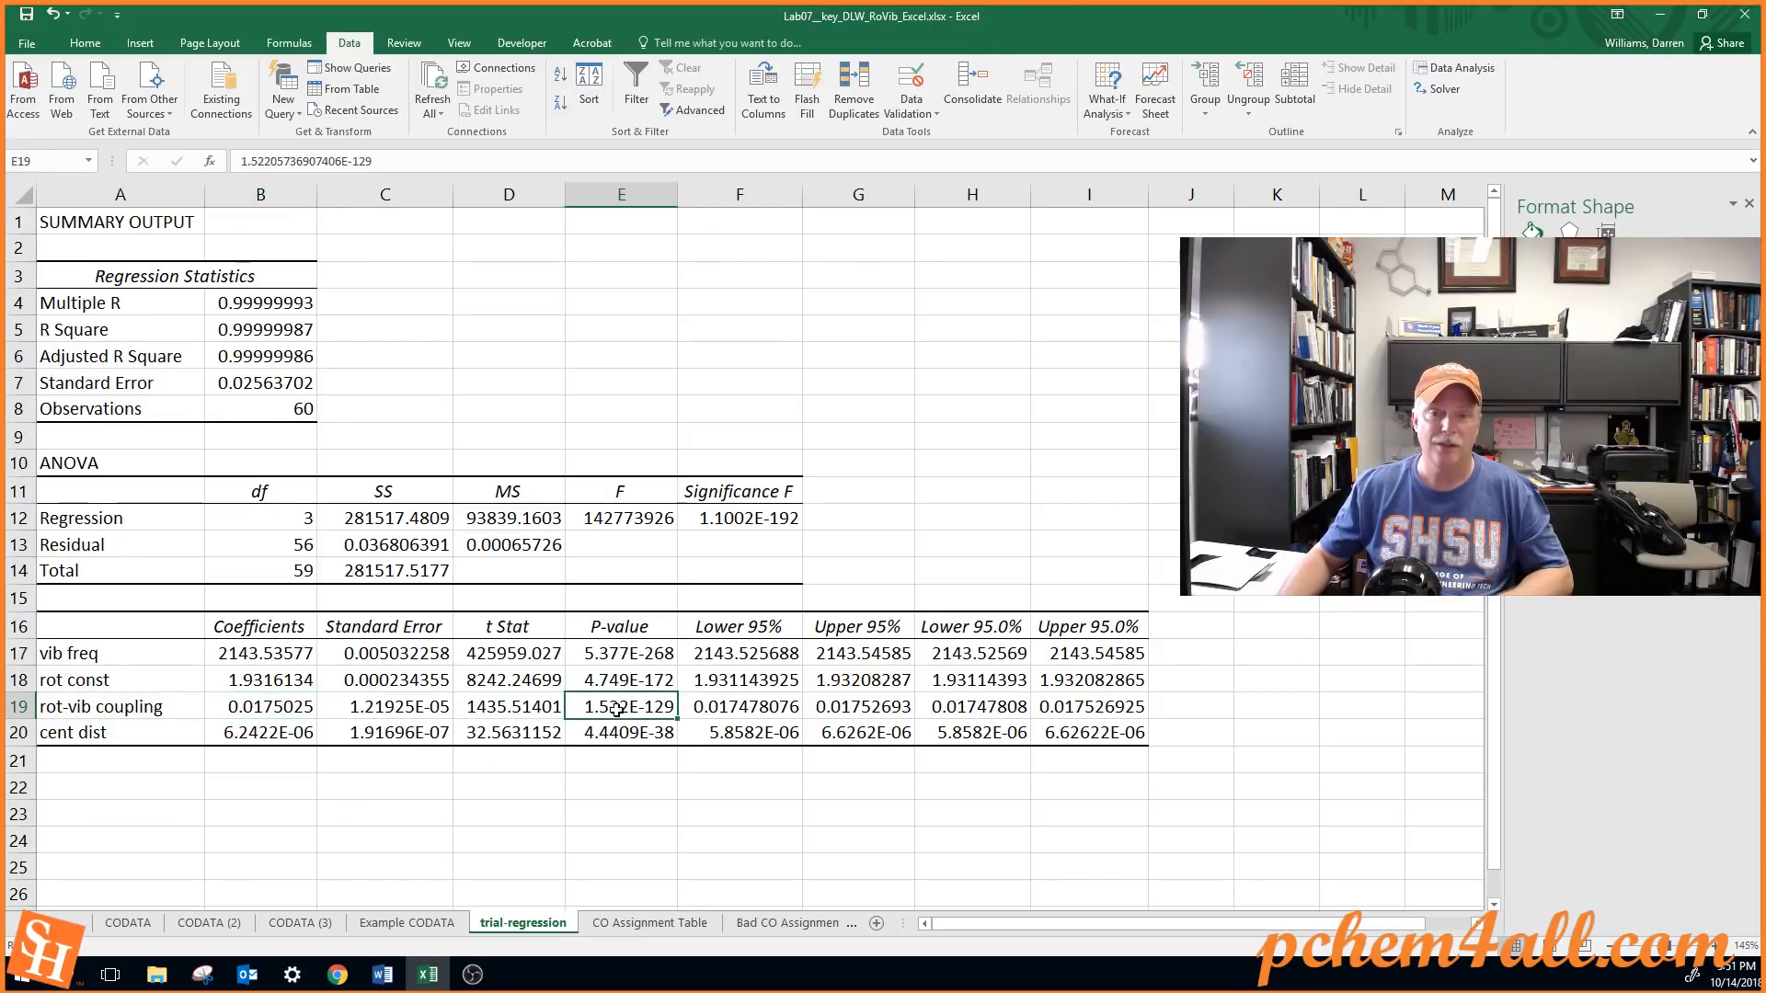
# Check the cent dist P-value in E20 and compare all the P-values across E17:E20
pyautogui.click(633, 736)
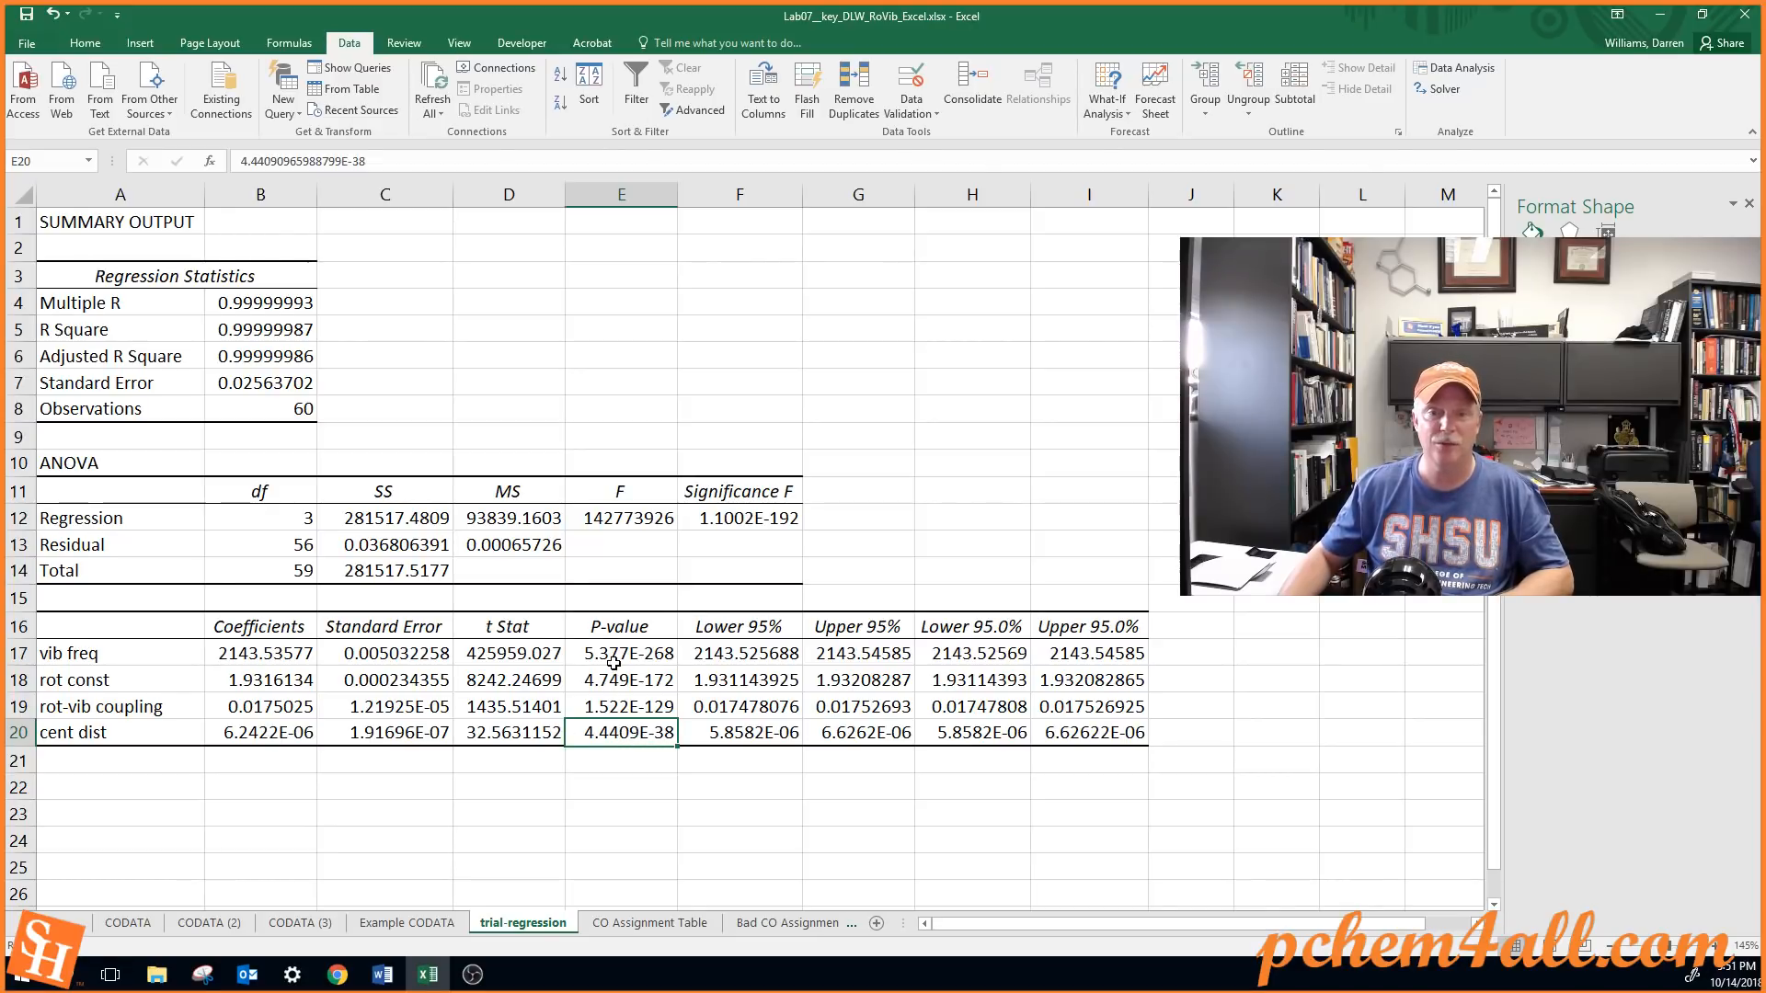
pyautogui.moveTo(613, 660); pyautogui.dragTo(603, 727)
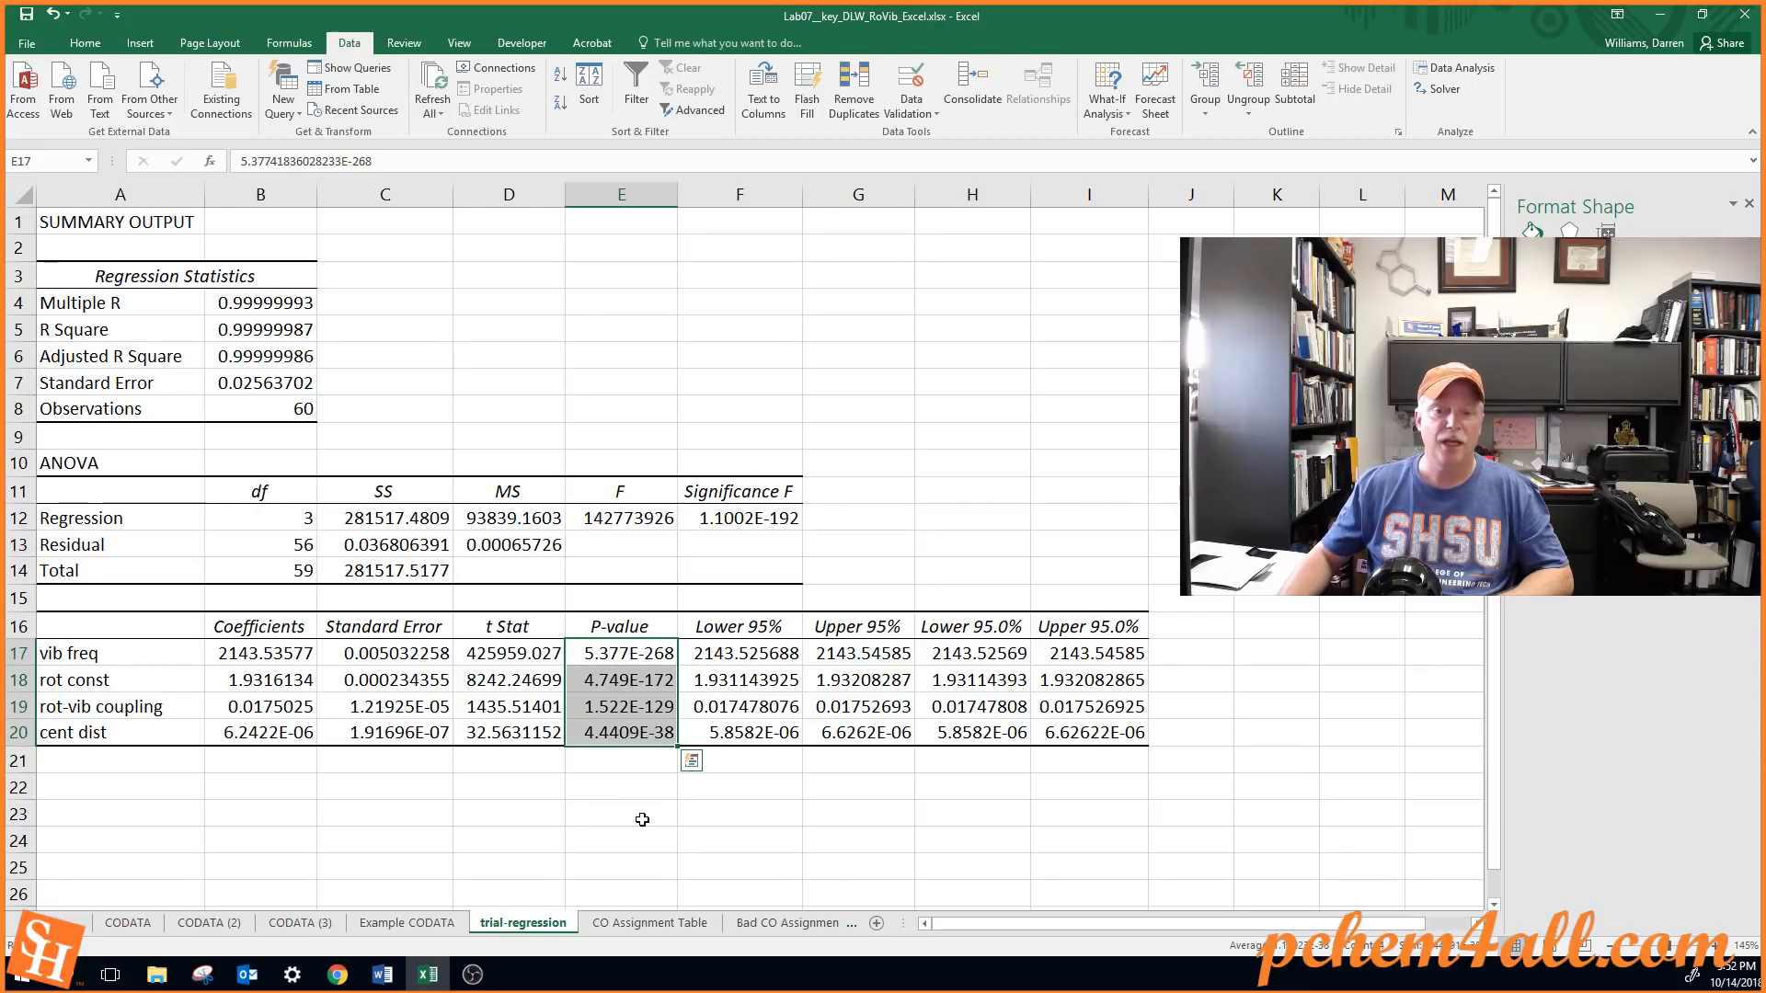
# Look back over the P and R branch rows in the CO Assignment Table and the marked peaks in the Example CODATA sheet
pyautogui.click(649, 922)
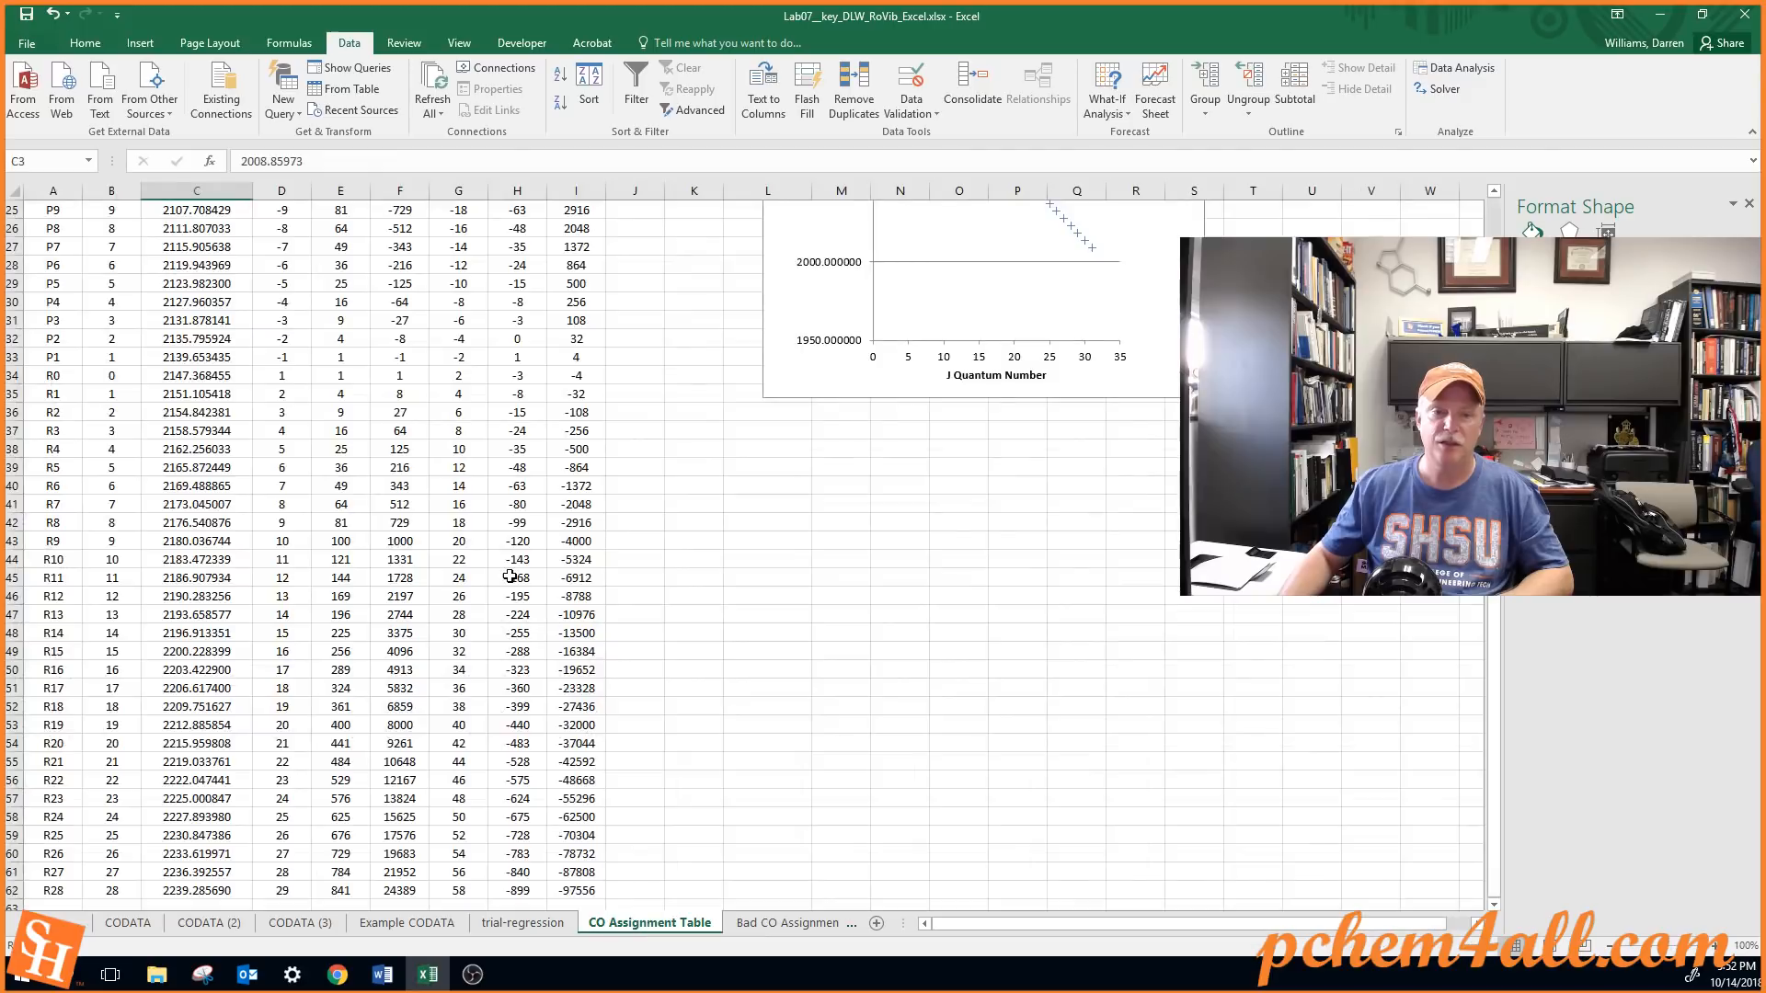
pyautogui.scroll(-6, 347, 576)
pyautogui.scroll(11, 346, 487)
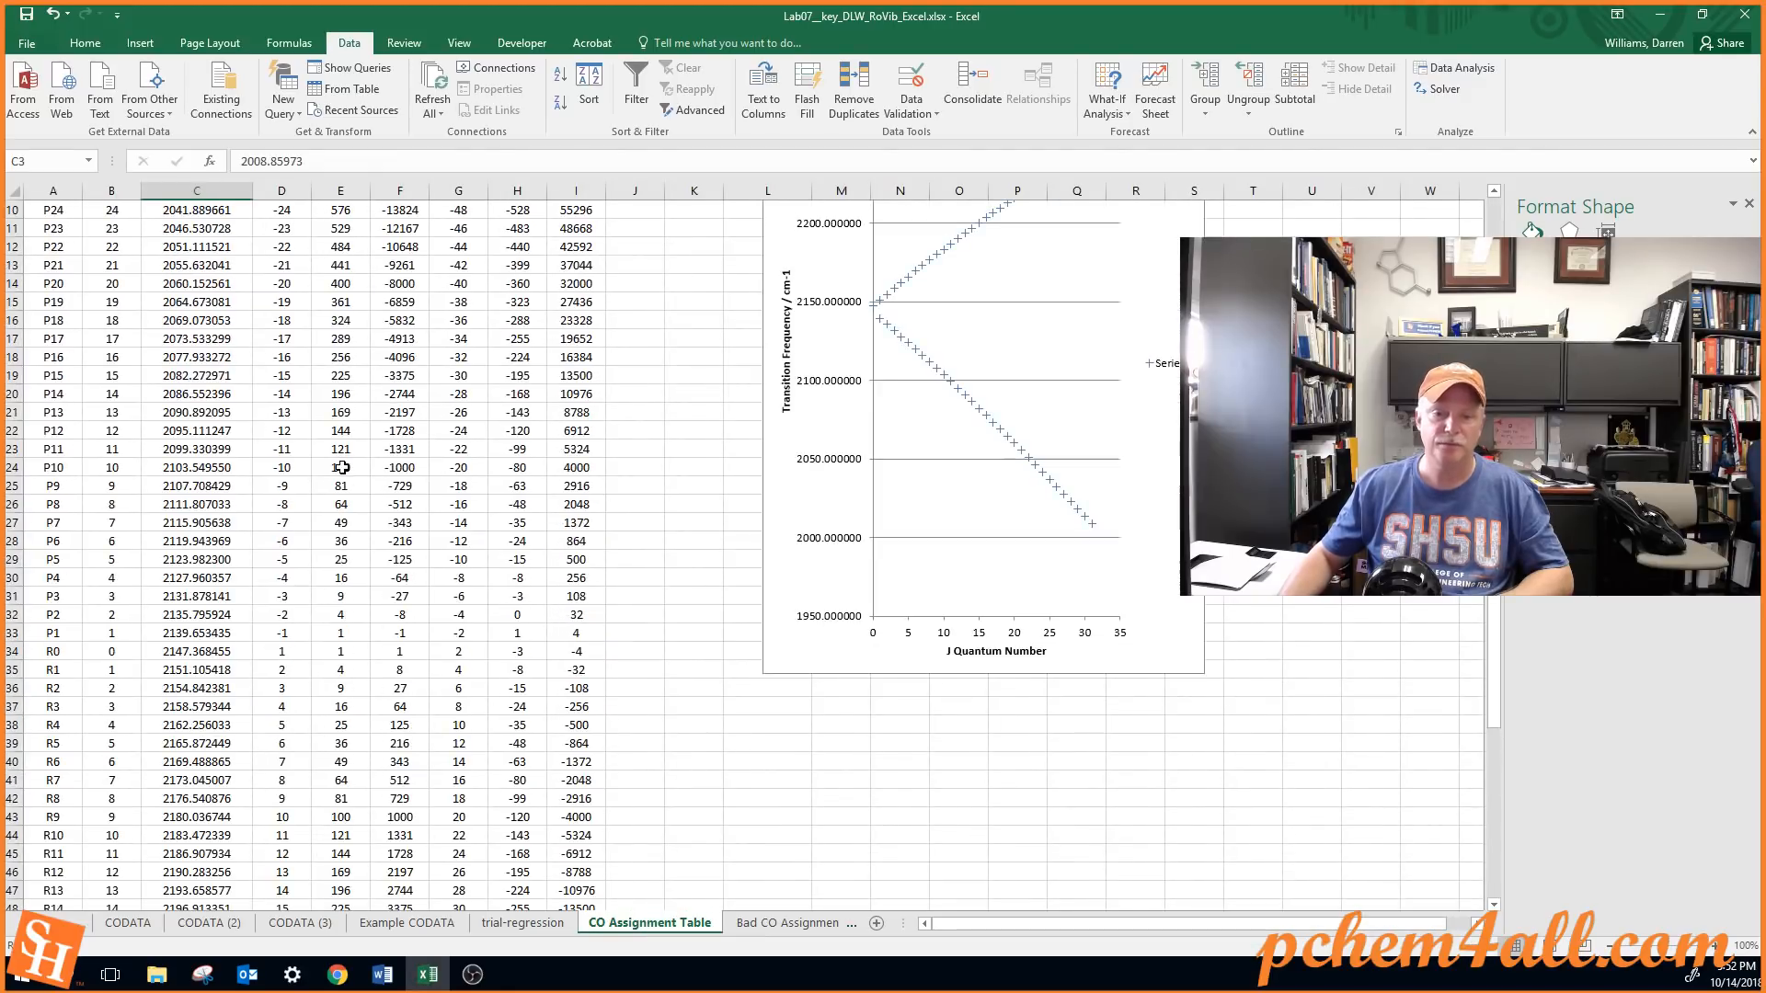
pyautogui.click(508, 924)
pyautogui.click(429, 924)
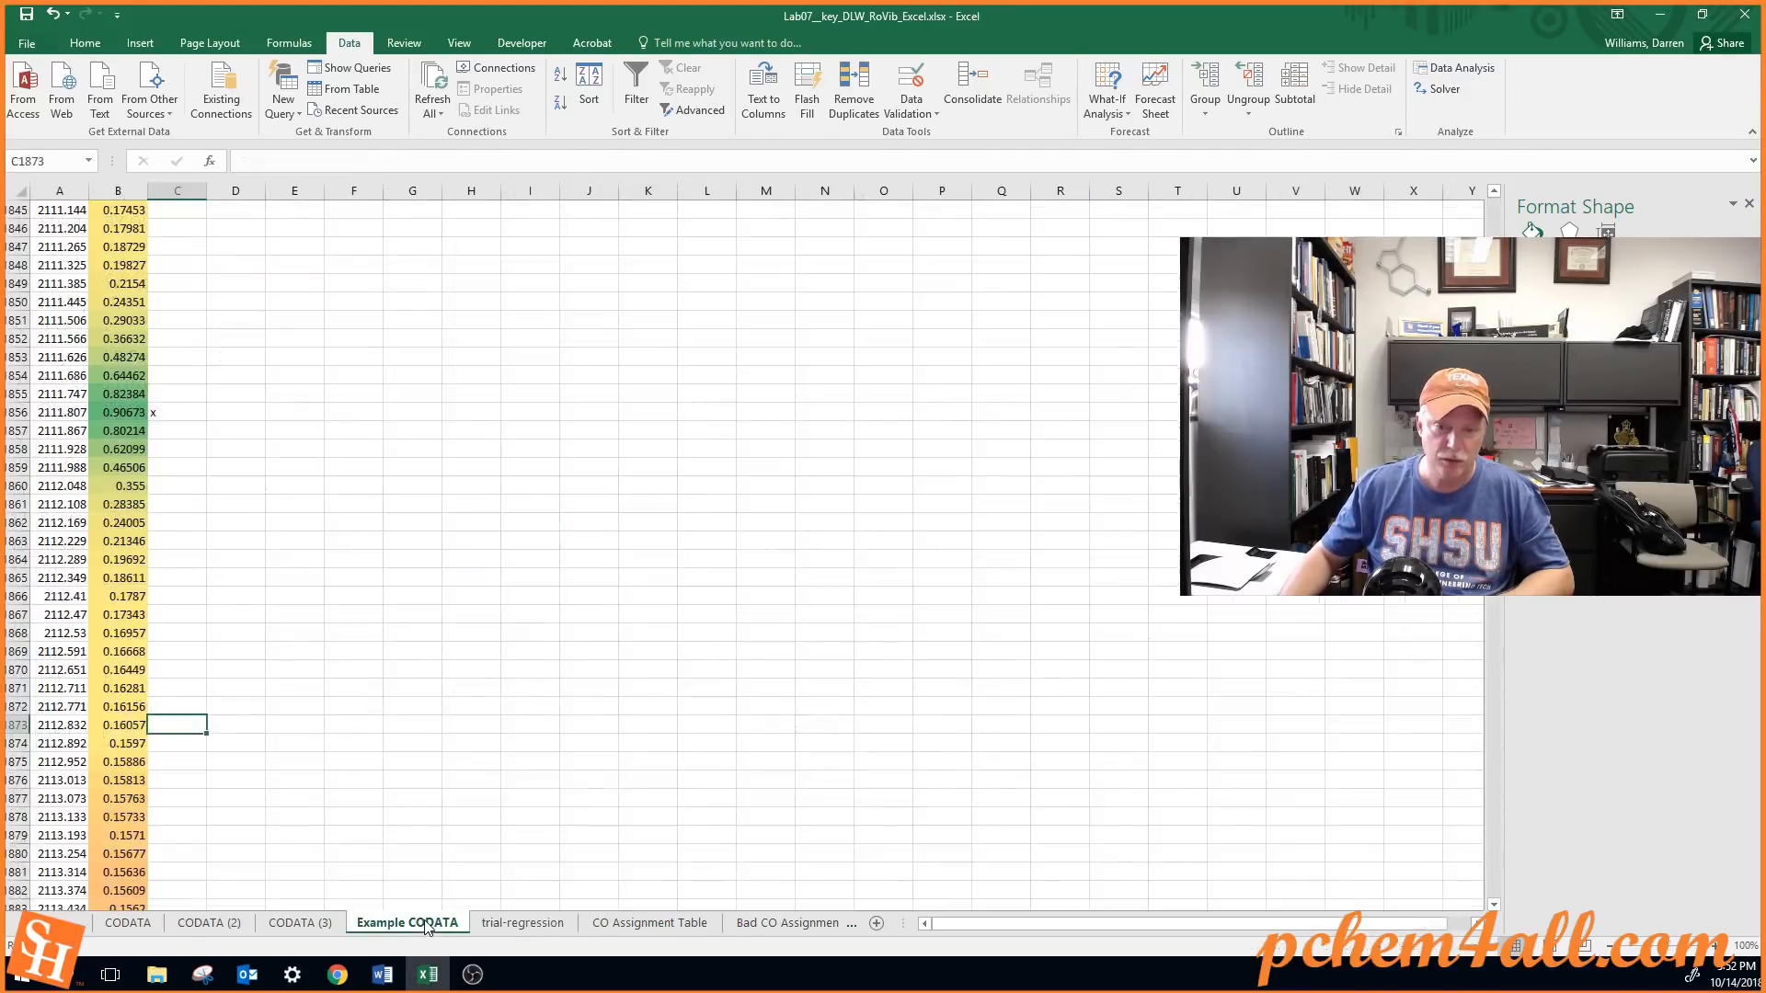
pyautogui.click(649, 922)
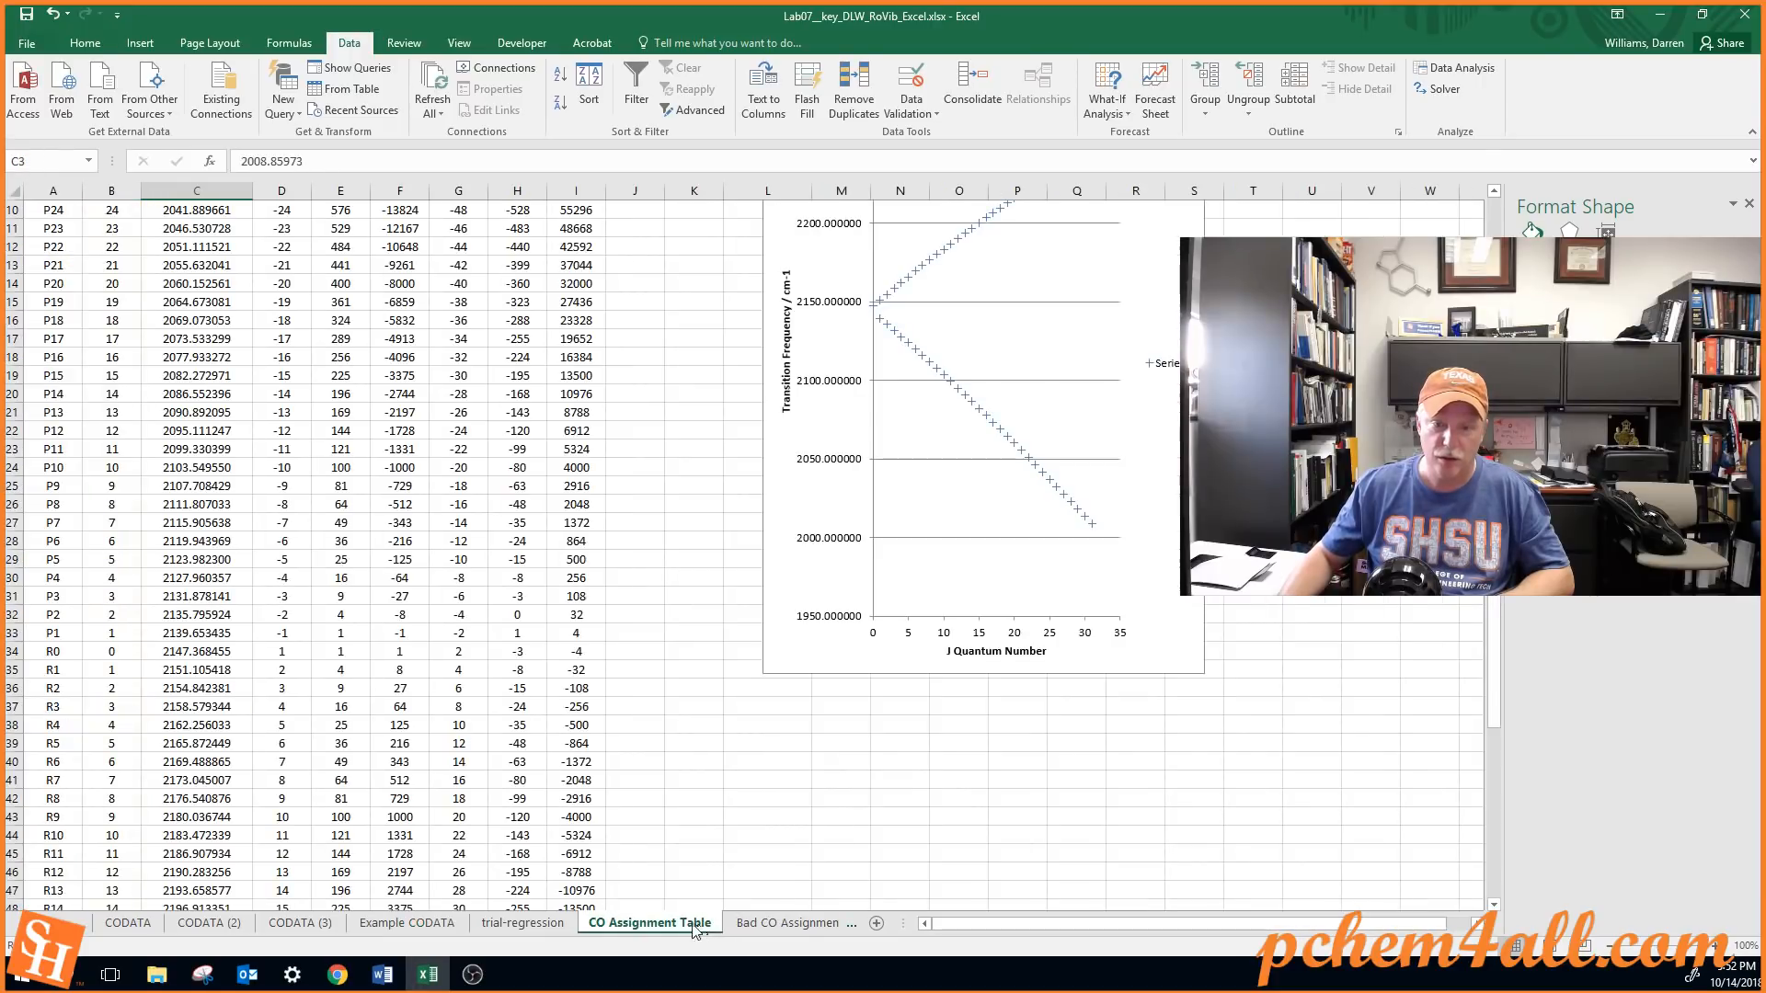
pyautogui.scroll(-1, 297, 567)
pyautogui.scroll(-11, 297, 567)
pyautogui.scroll(8, 277, 564)
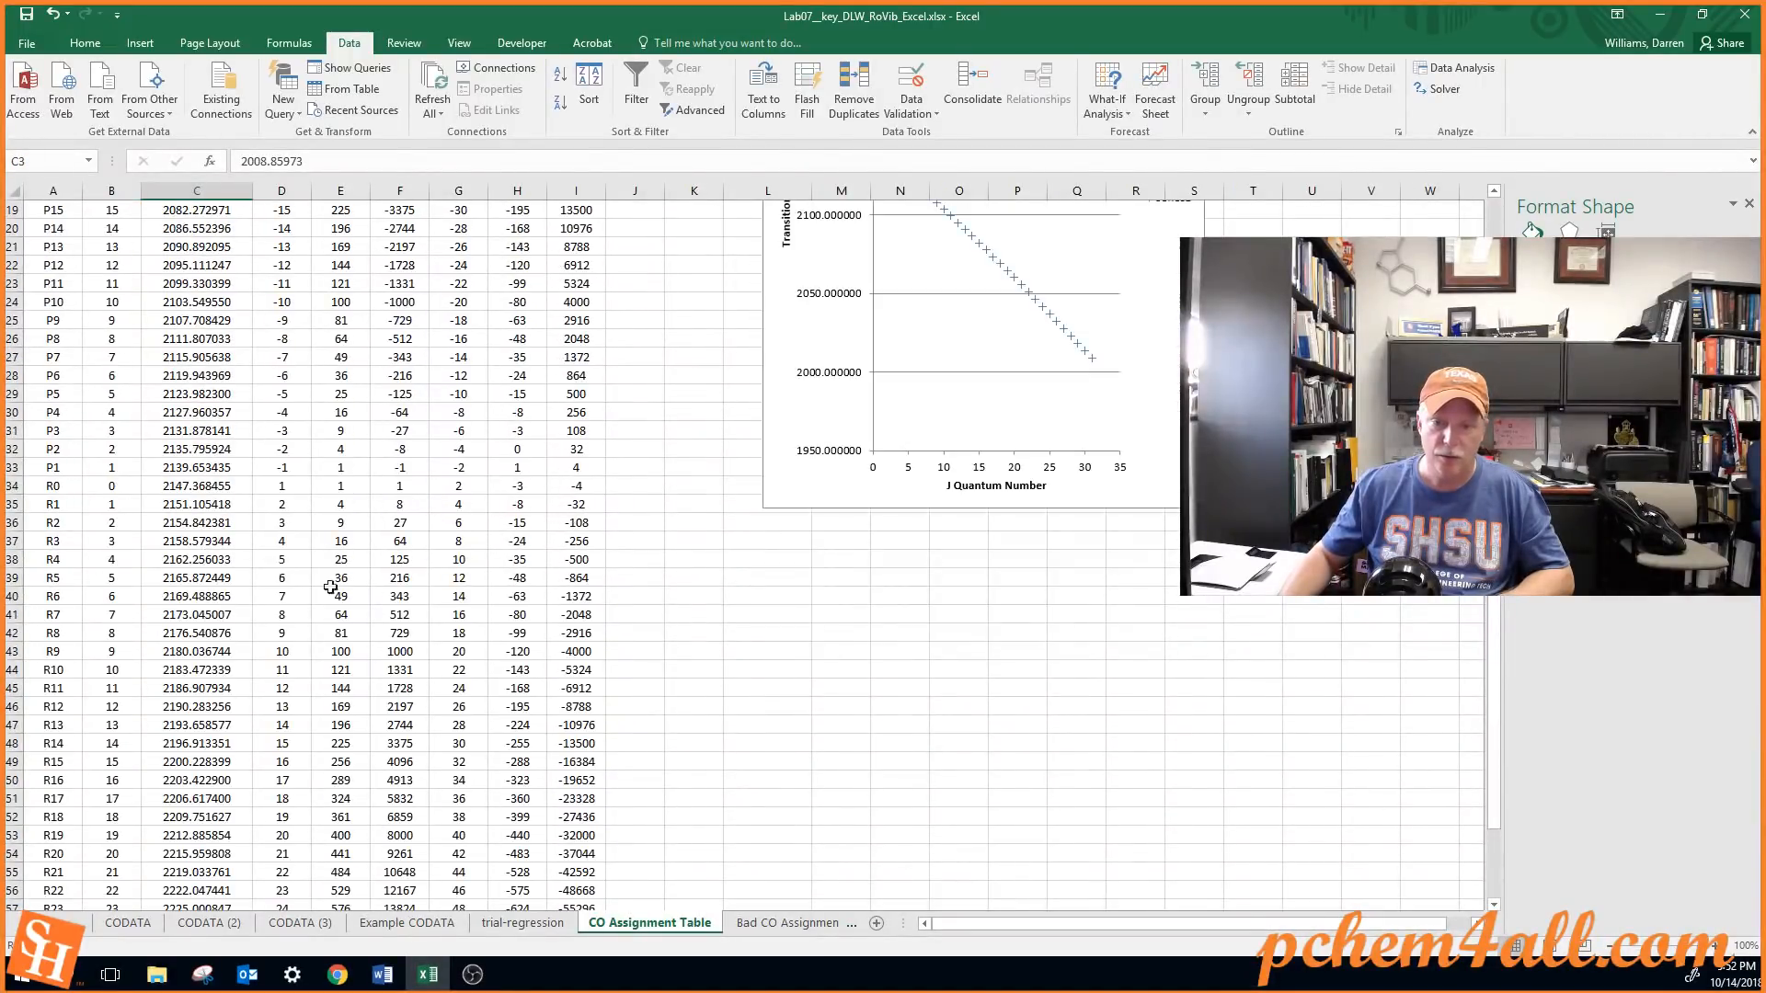
# Open the DLW-reg sheet and inspect the derived constants' formulas in B23:B26 and the physical constants they draw on
pyautogui.click(854, 924)
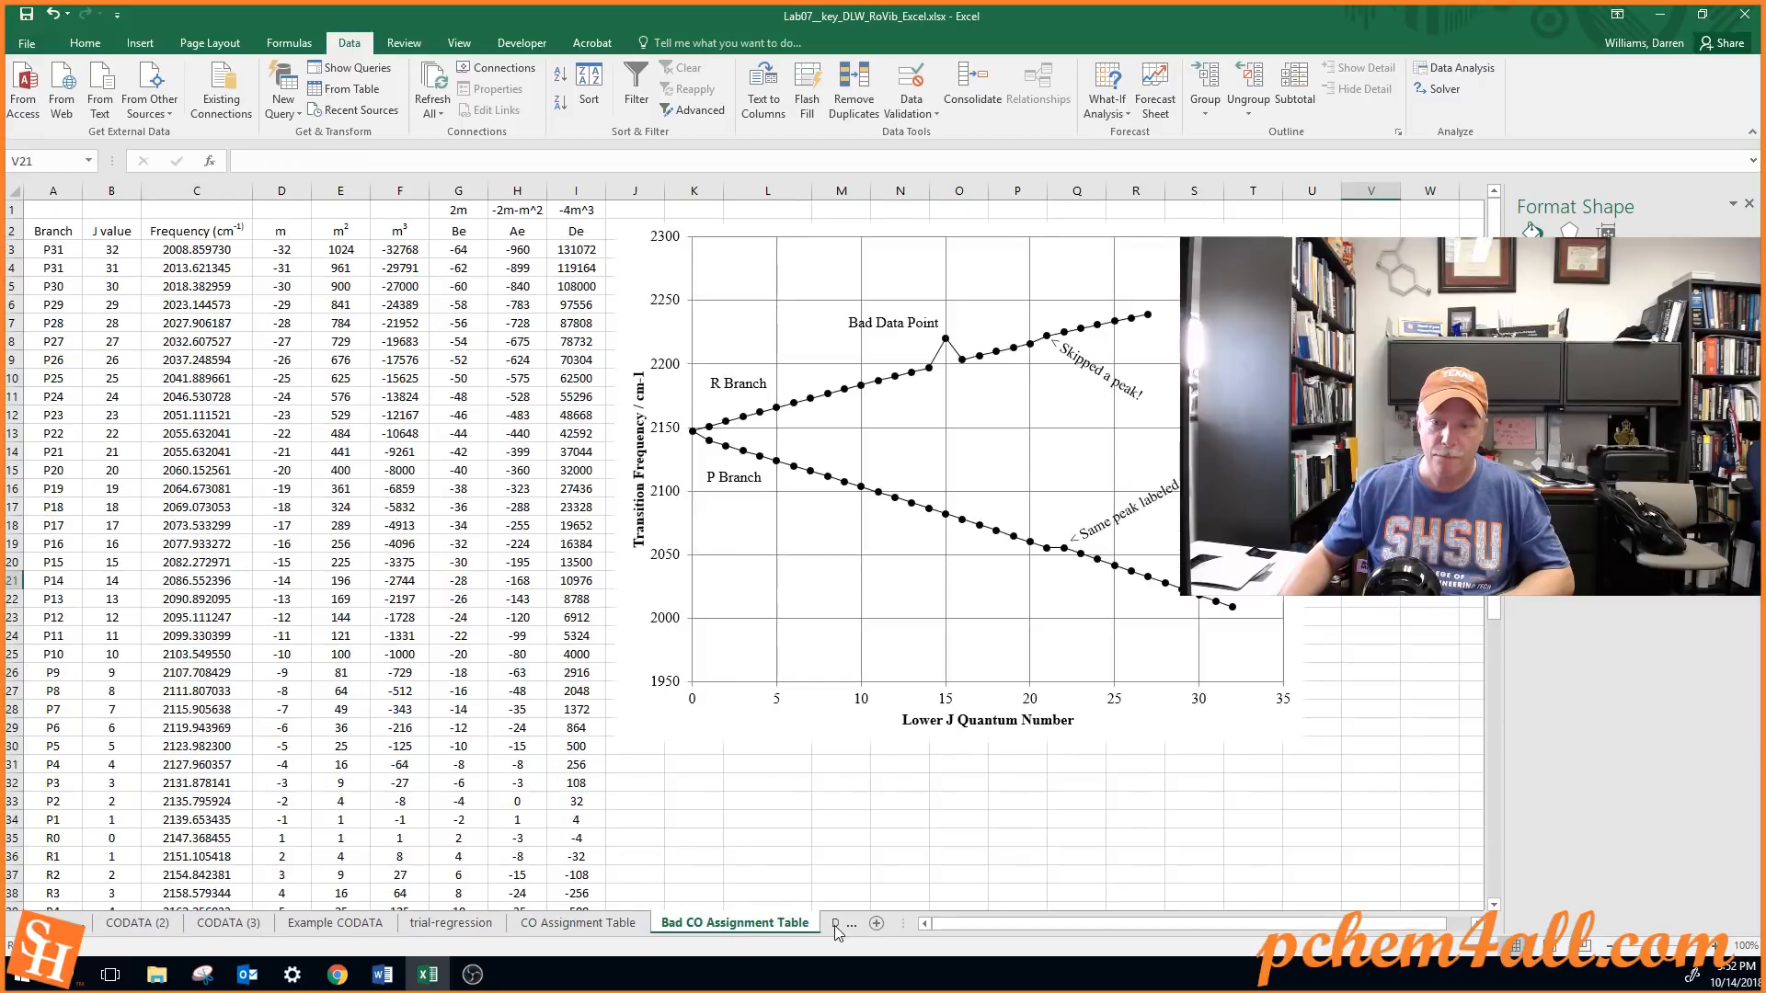
pyautogui.click(837, 924)
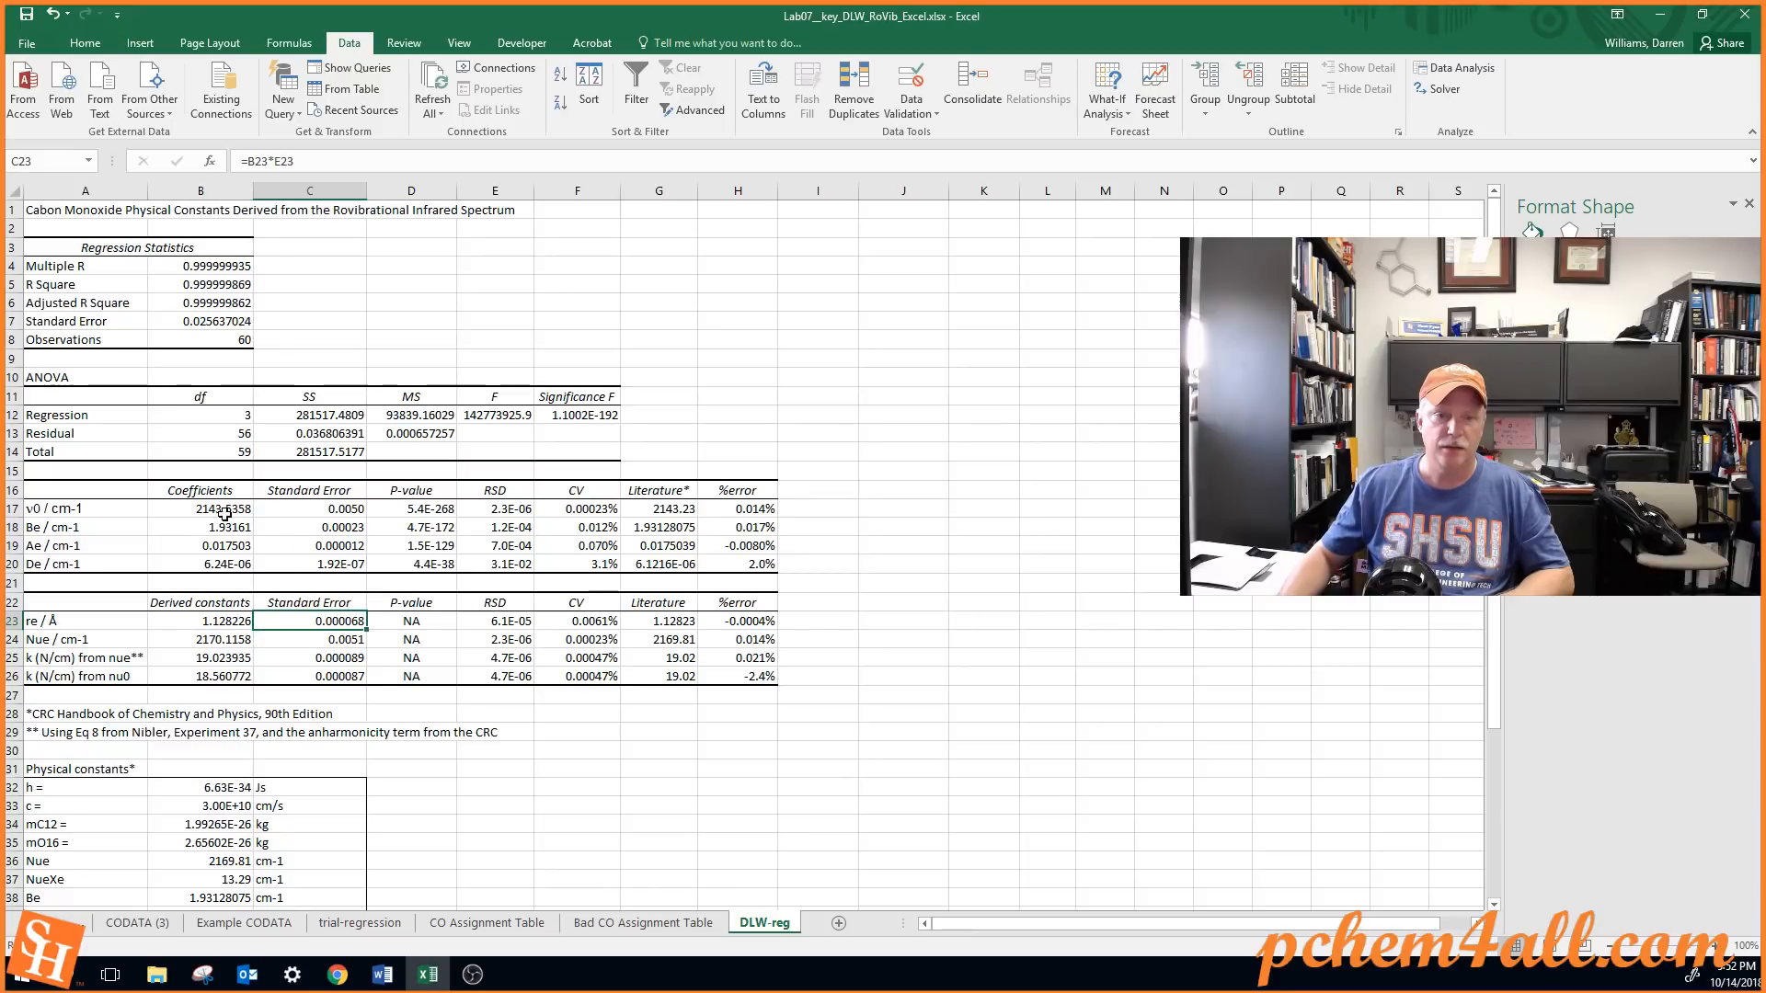
pyautogui.click(207, 623)
pyautogui.click(222, 641)
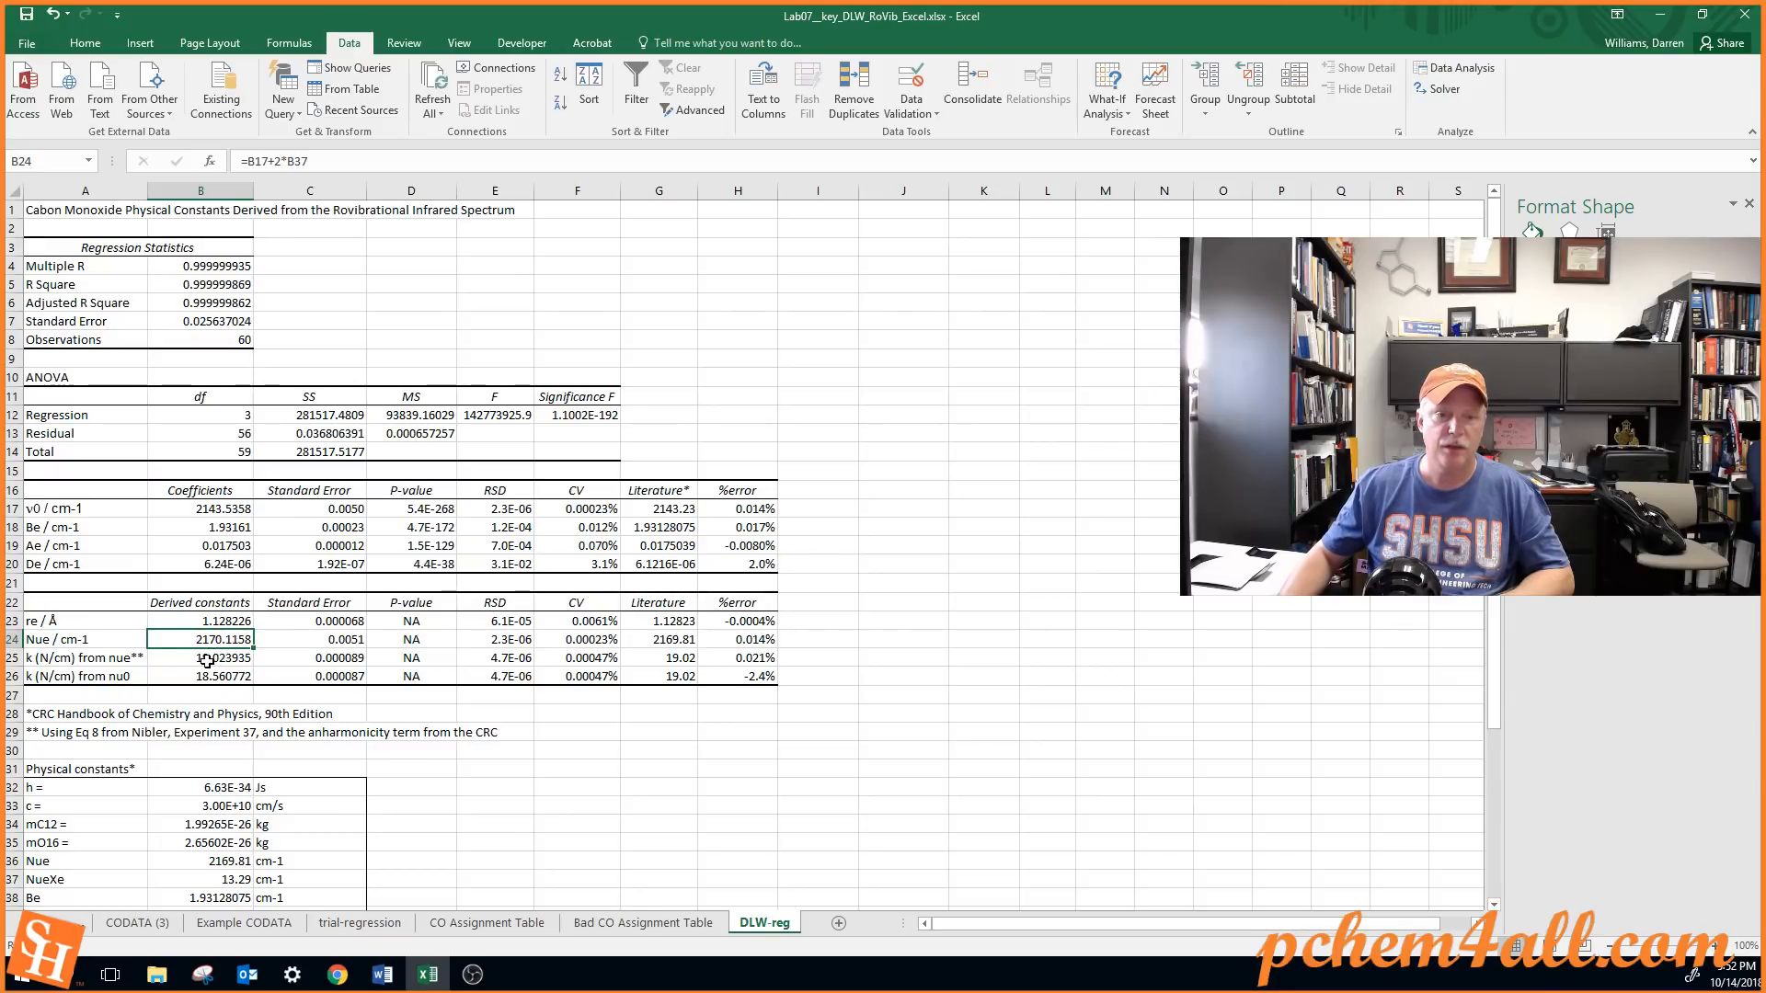
pyautogui.click(207, 660)
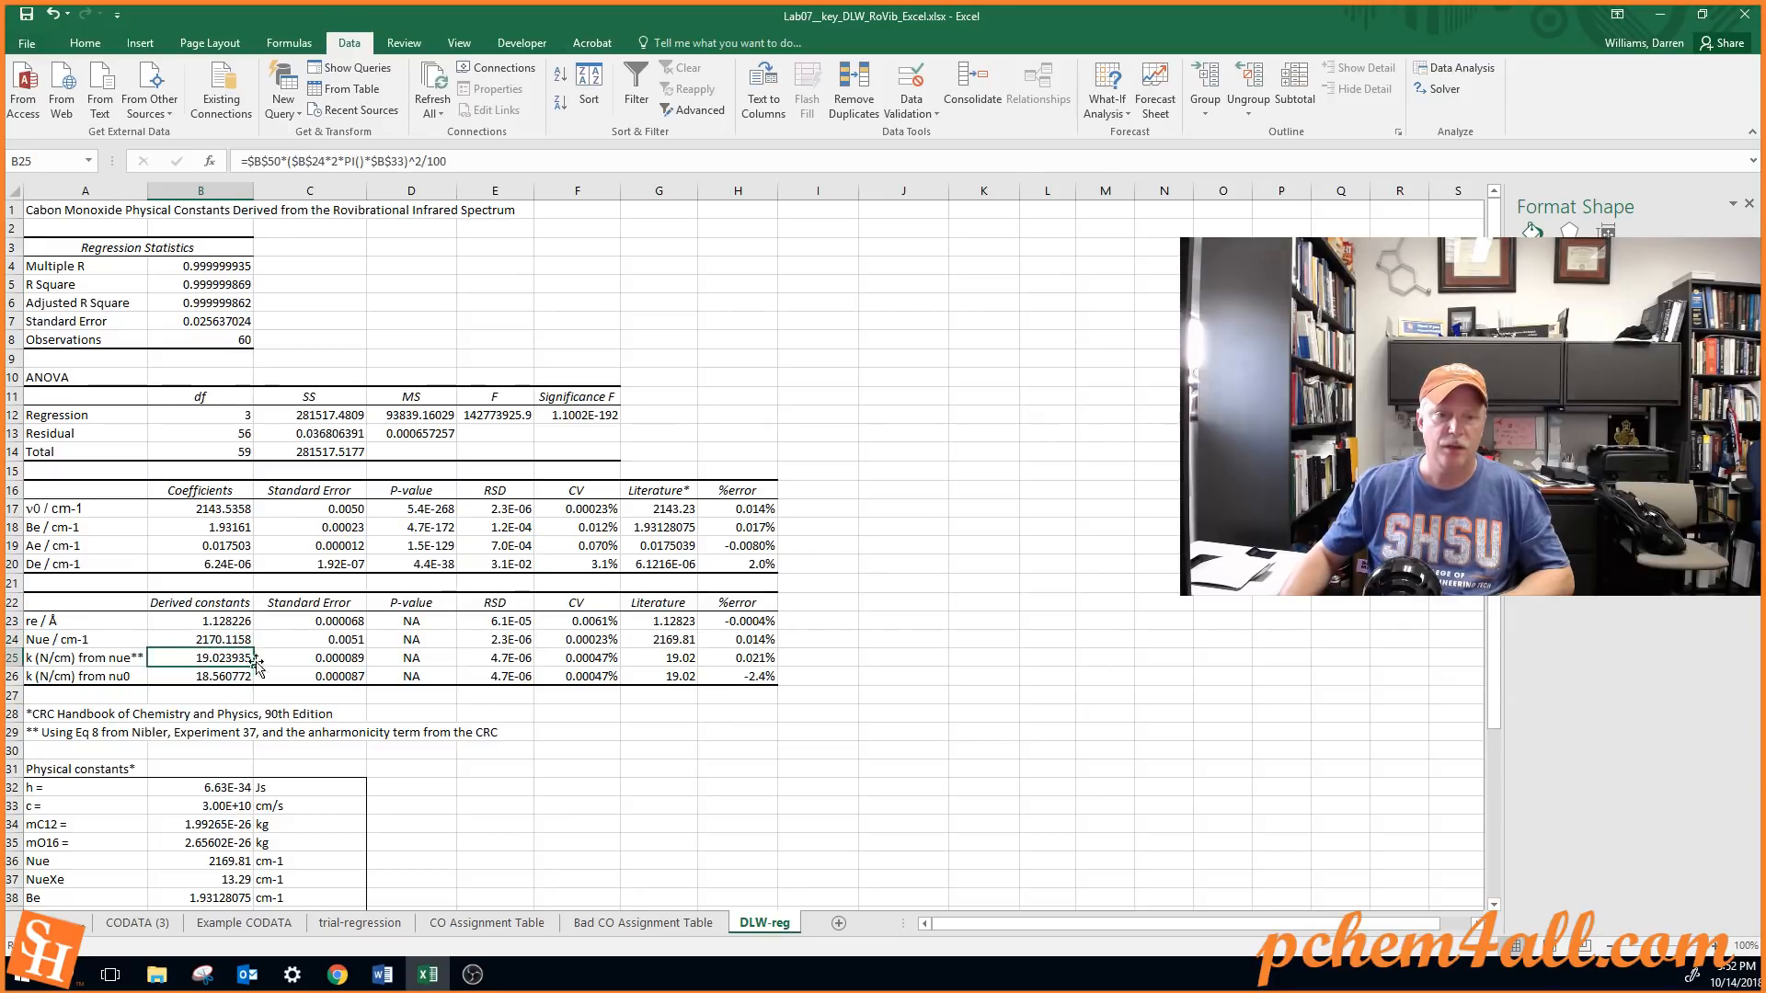
pyautogui.click(195, 678)
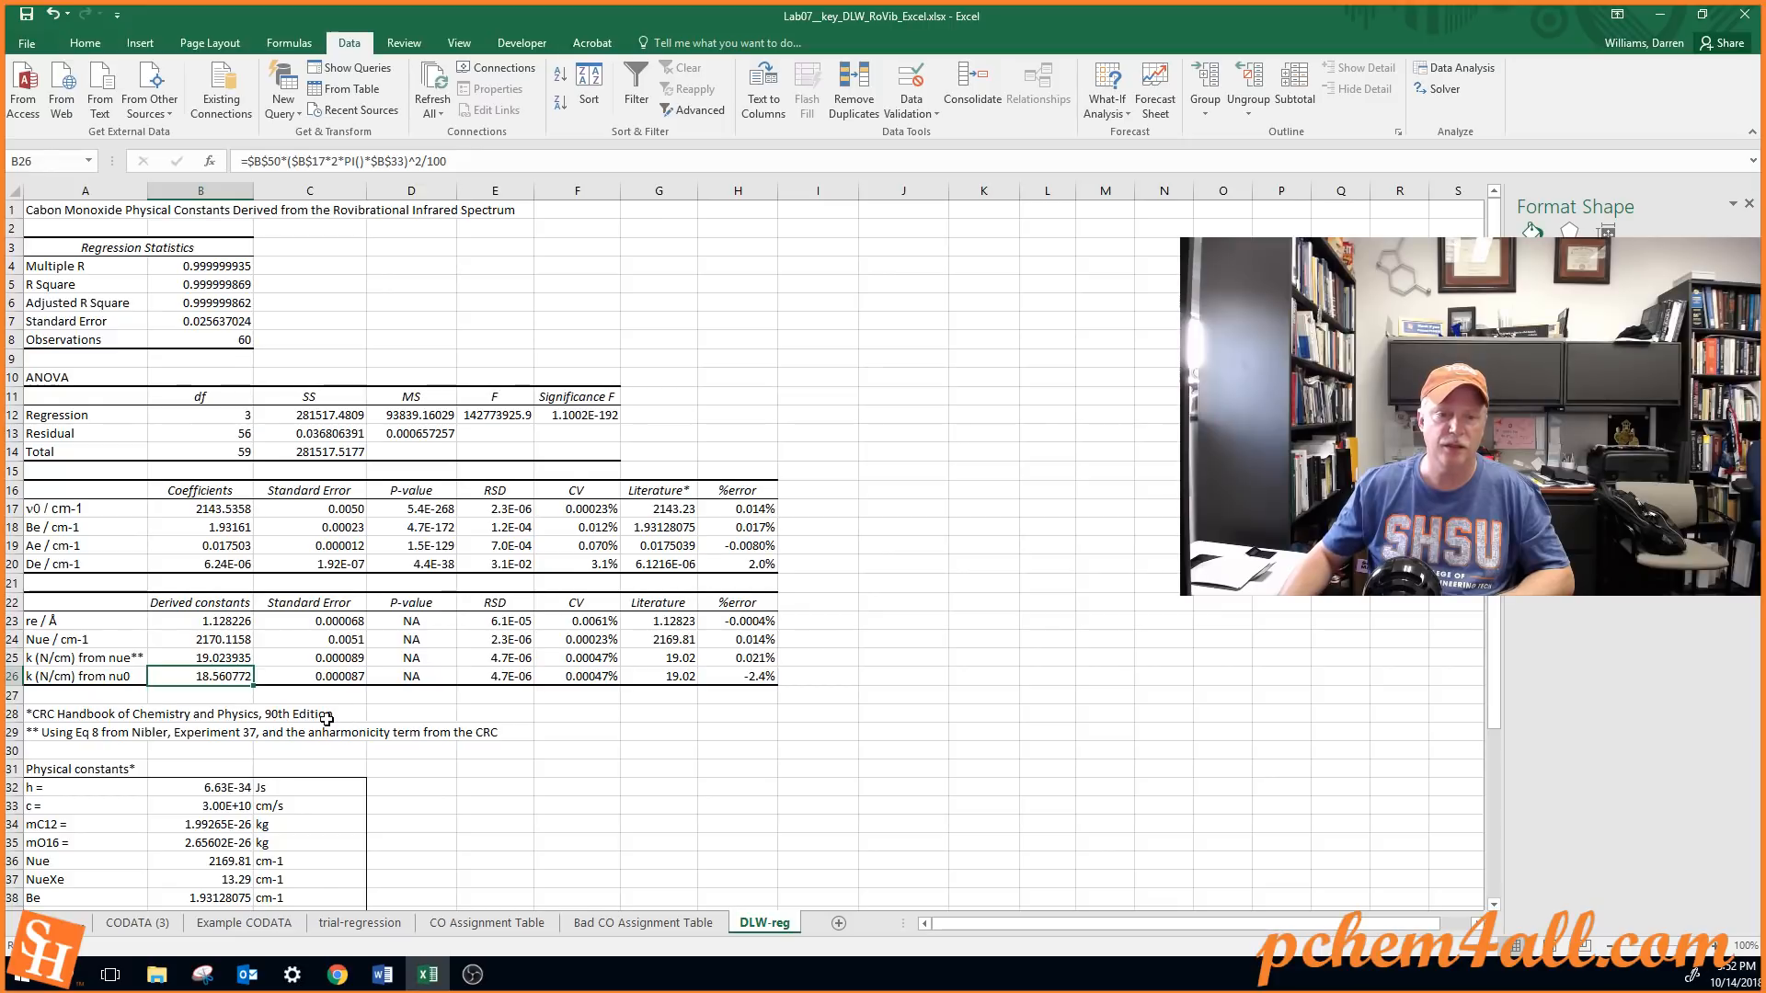
pyautogui.scroll(-9, 326, 718)
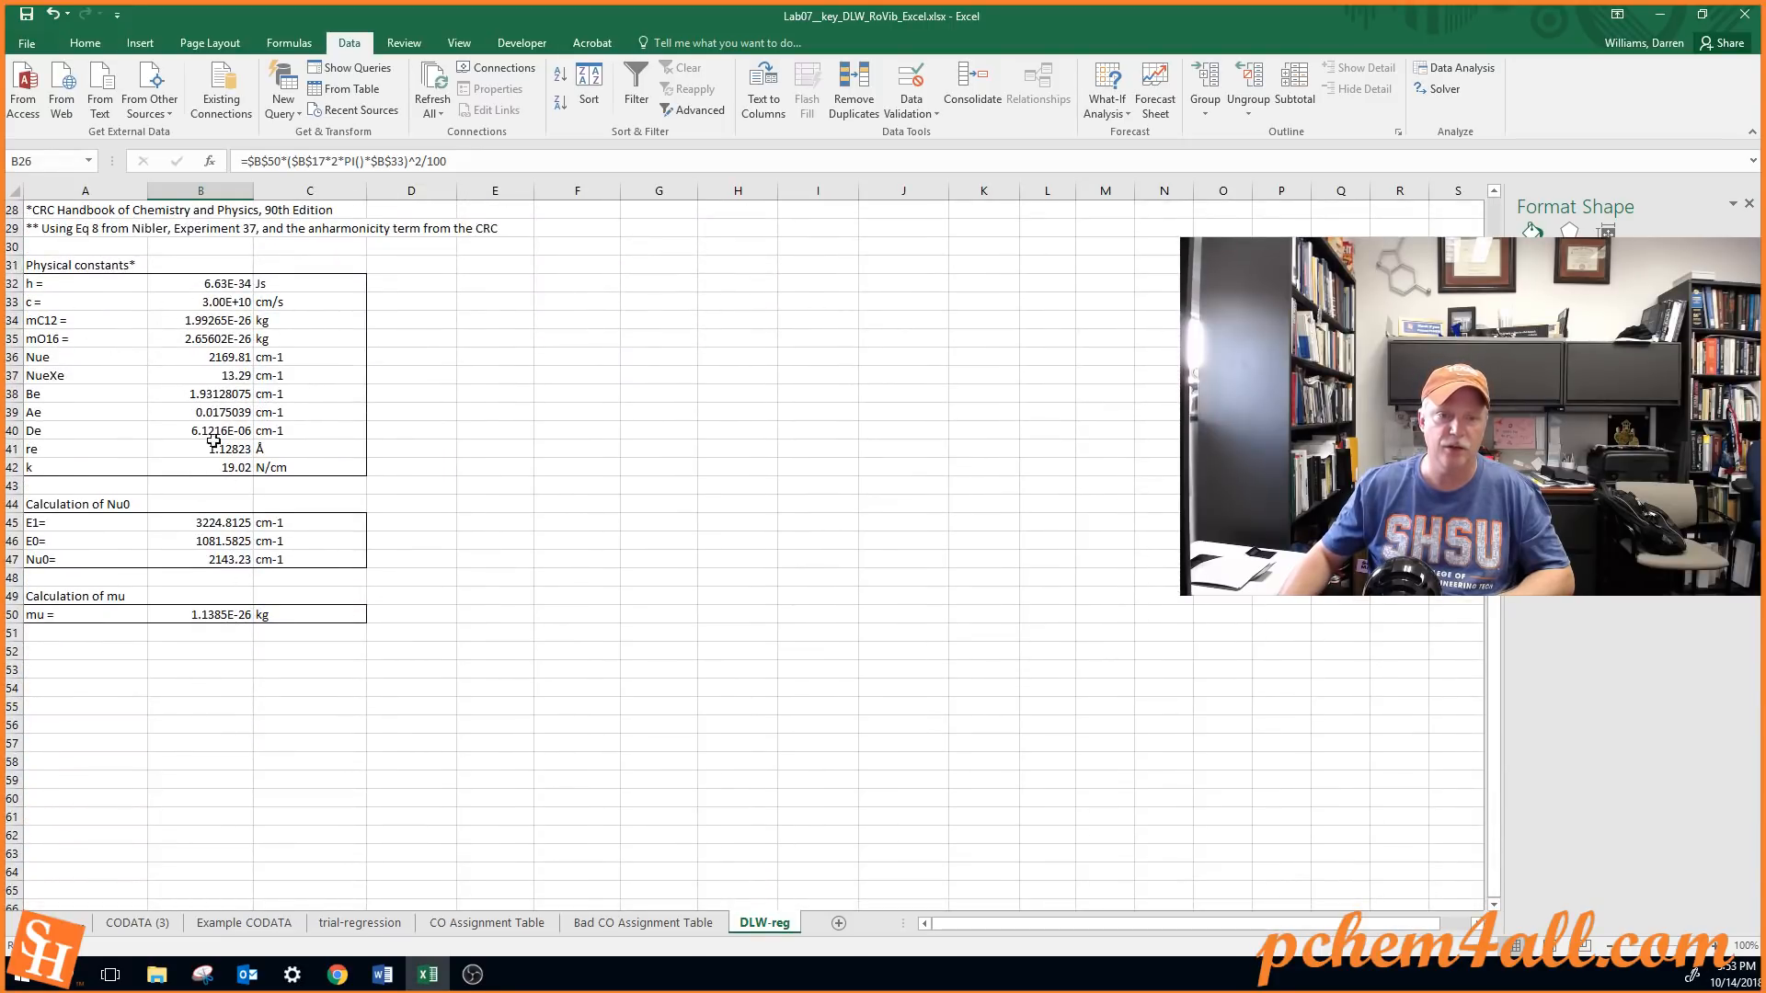
pyautogui.scroll(8, 419, 484)
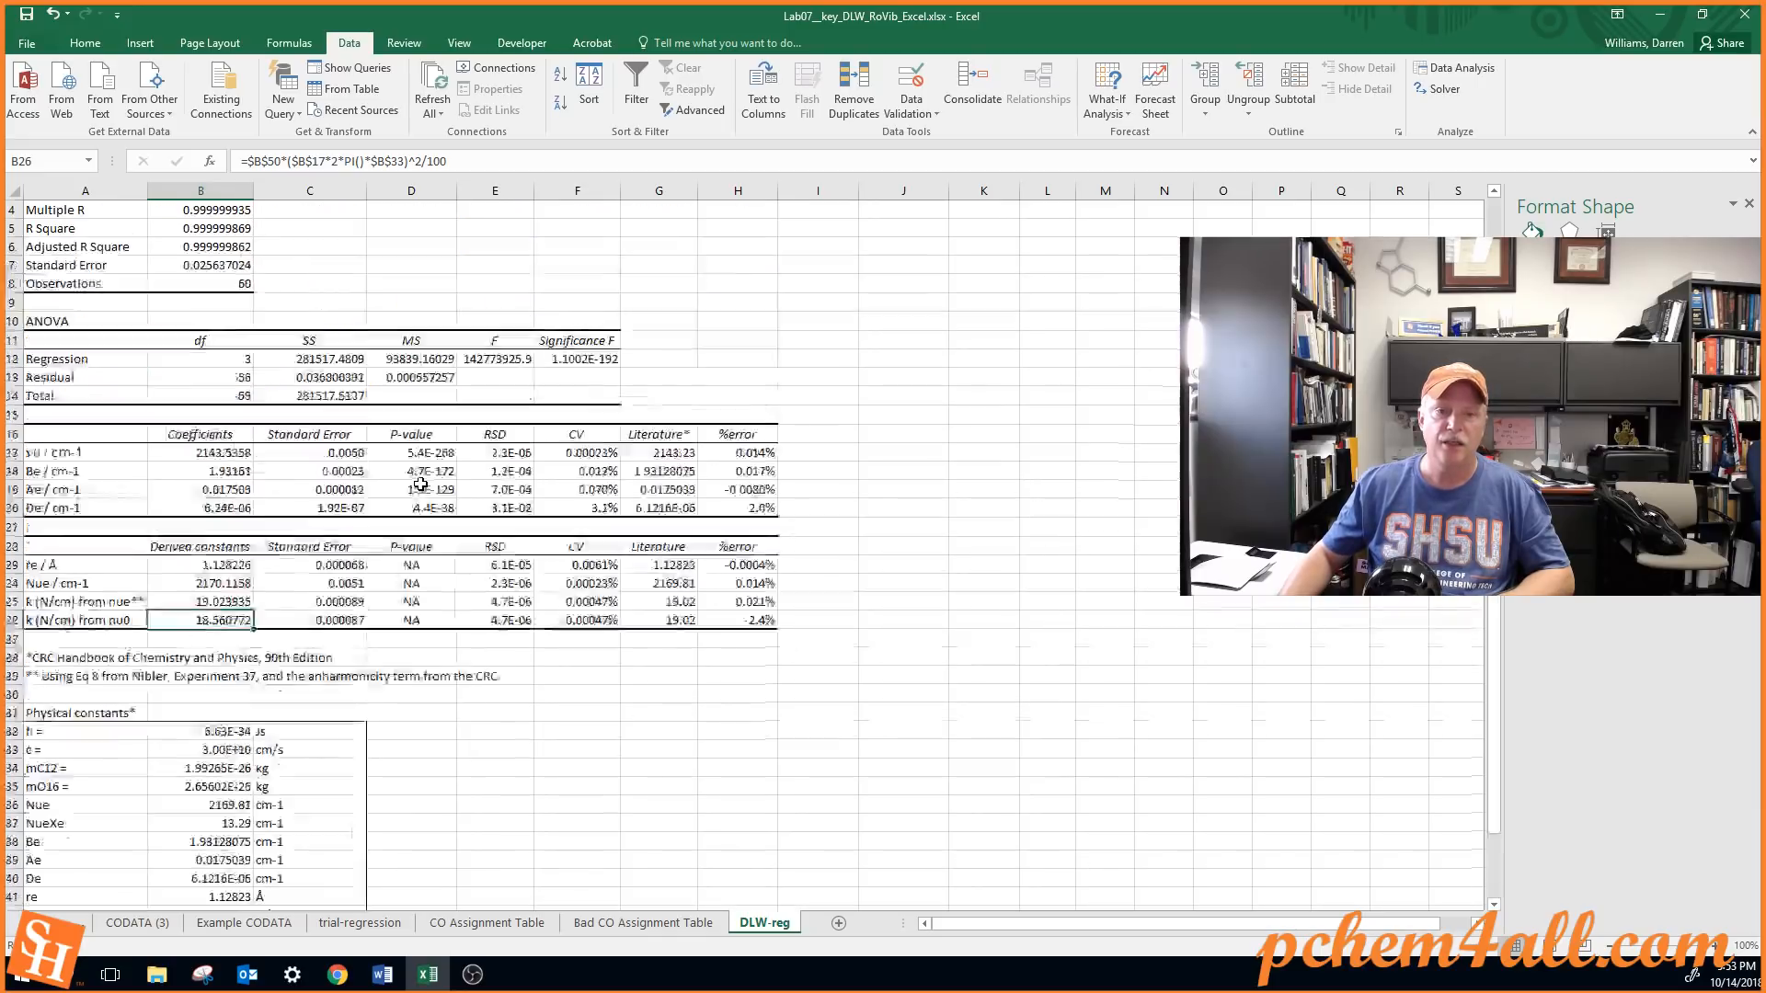
pyautogui.scroll(1, 421, 485)
# Examine the RSD, CV and literature cells for re in E23:G23 and the %error values in H17:H26
pyautogui.click(519, 622)
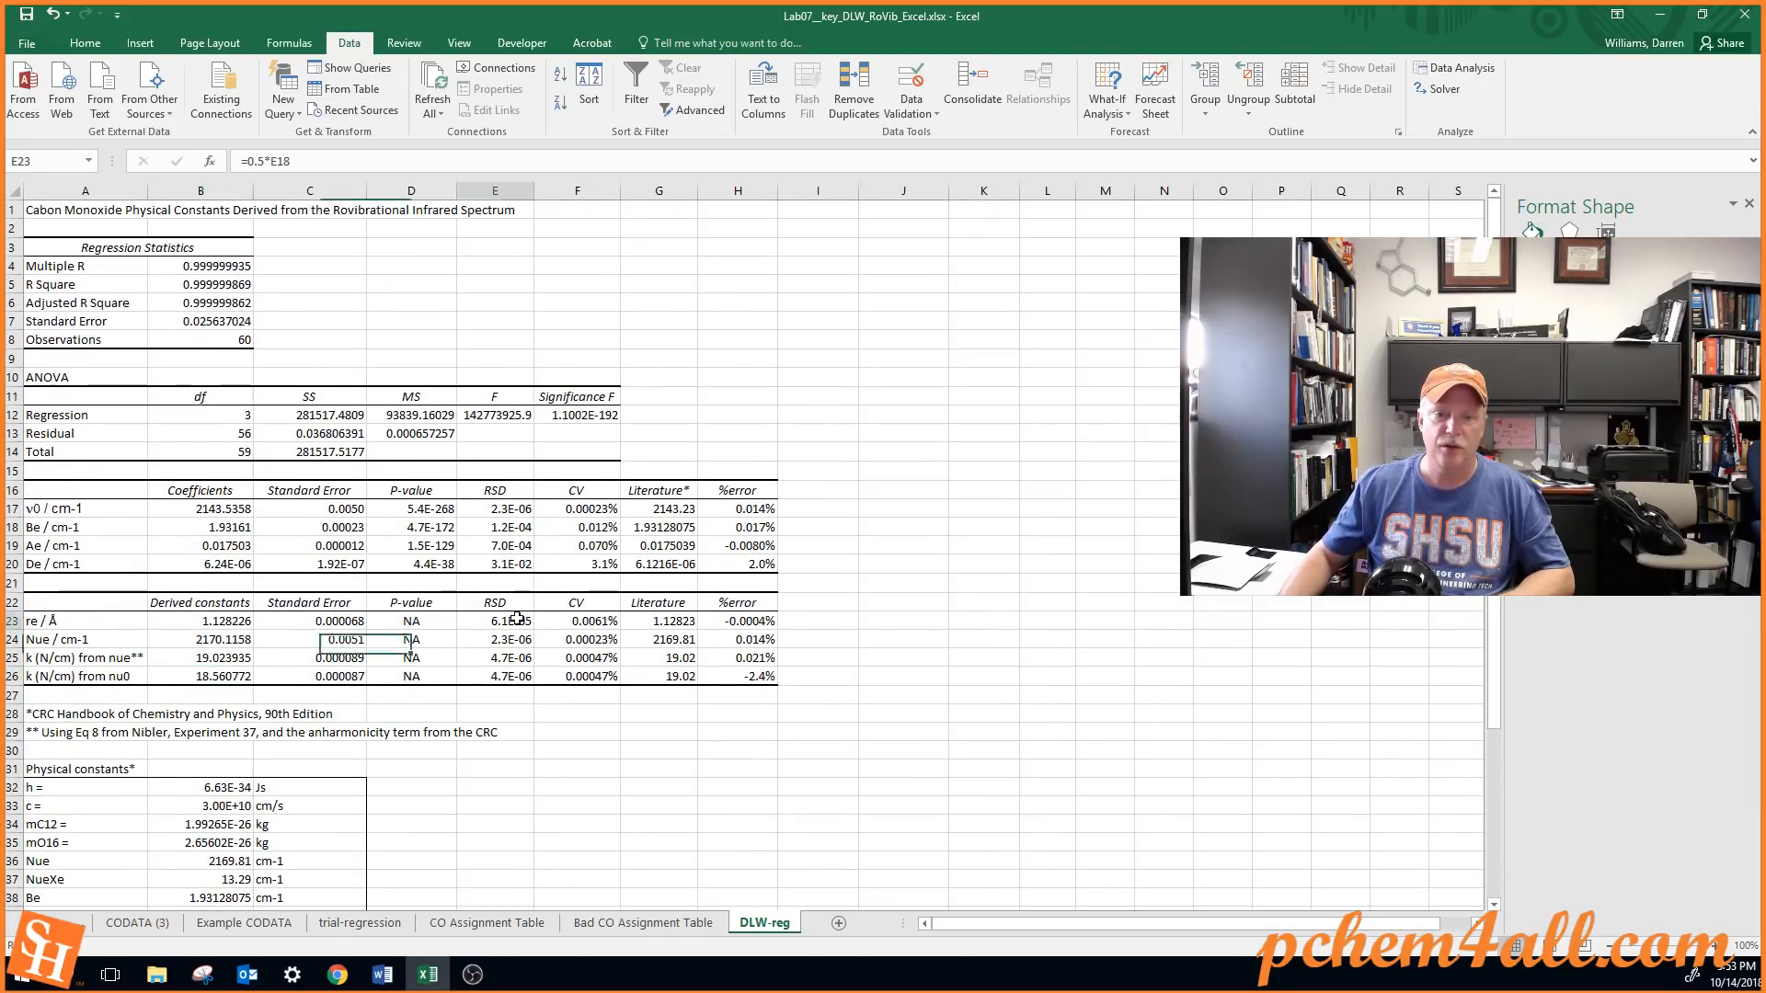
pyautogui.click(581, 618)
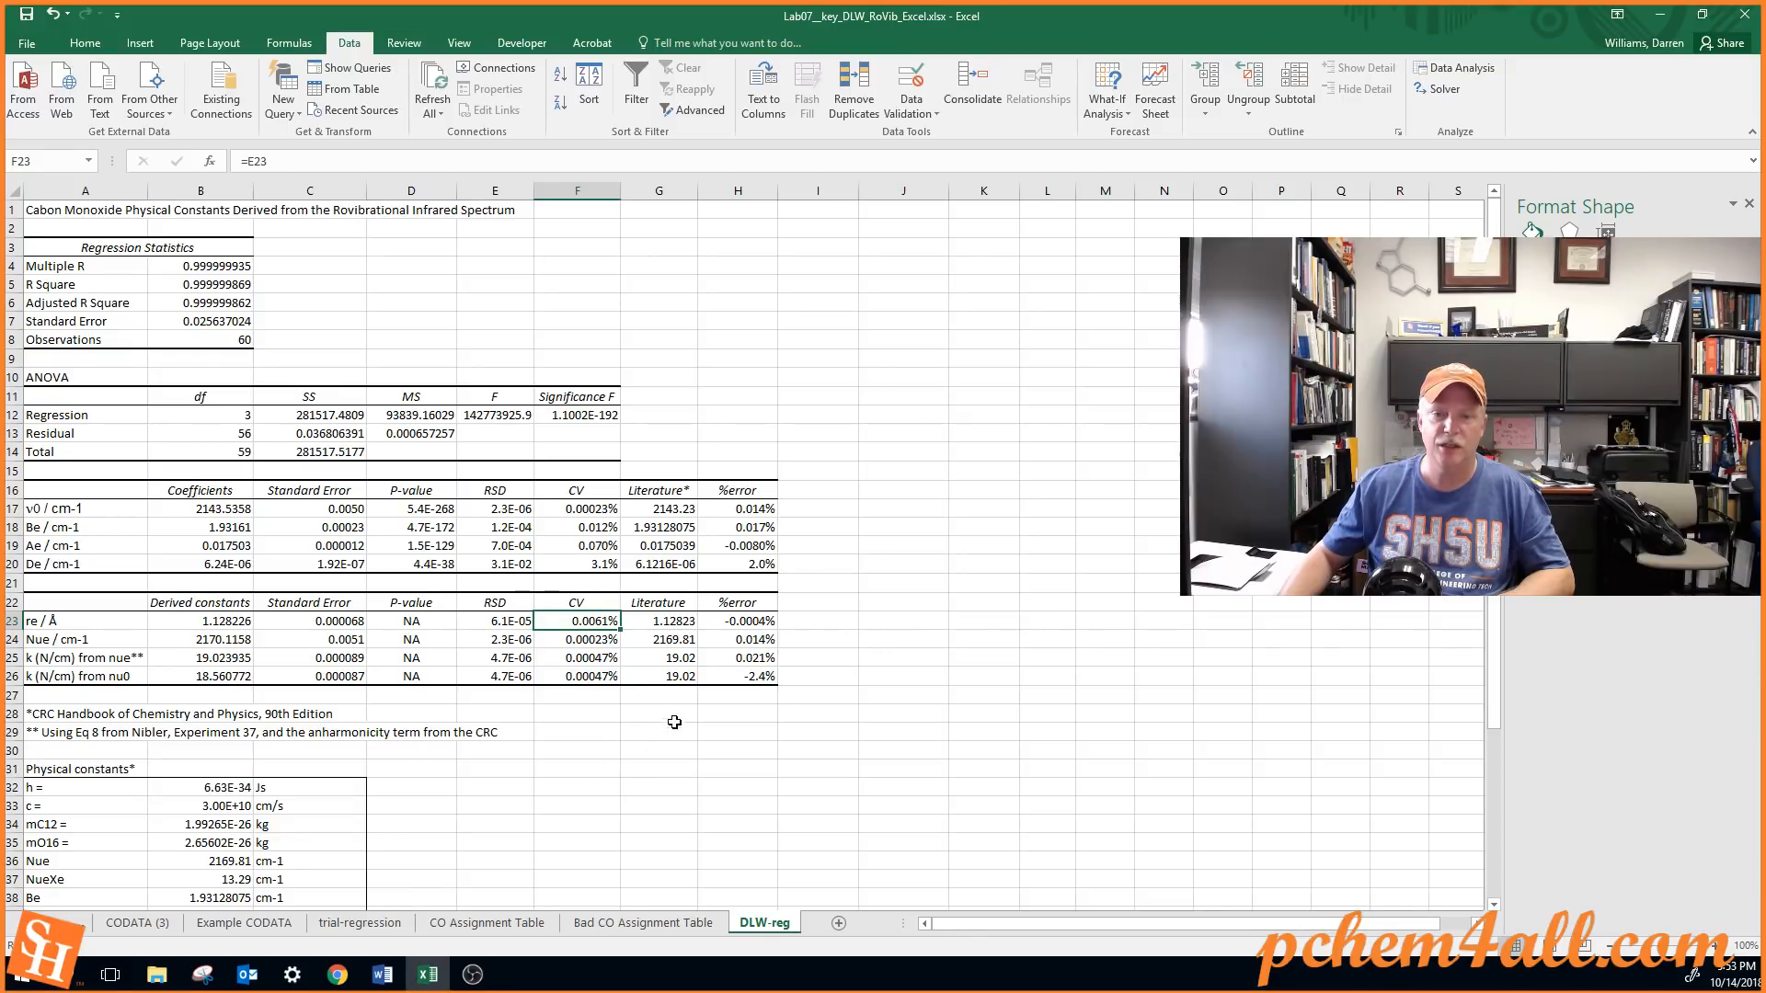
pyautogui.click(667, 622)
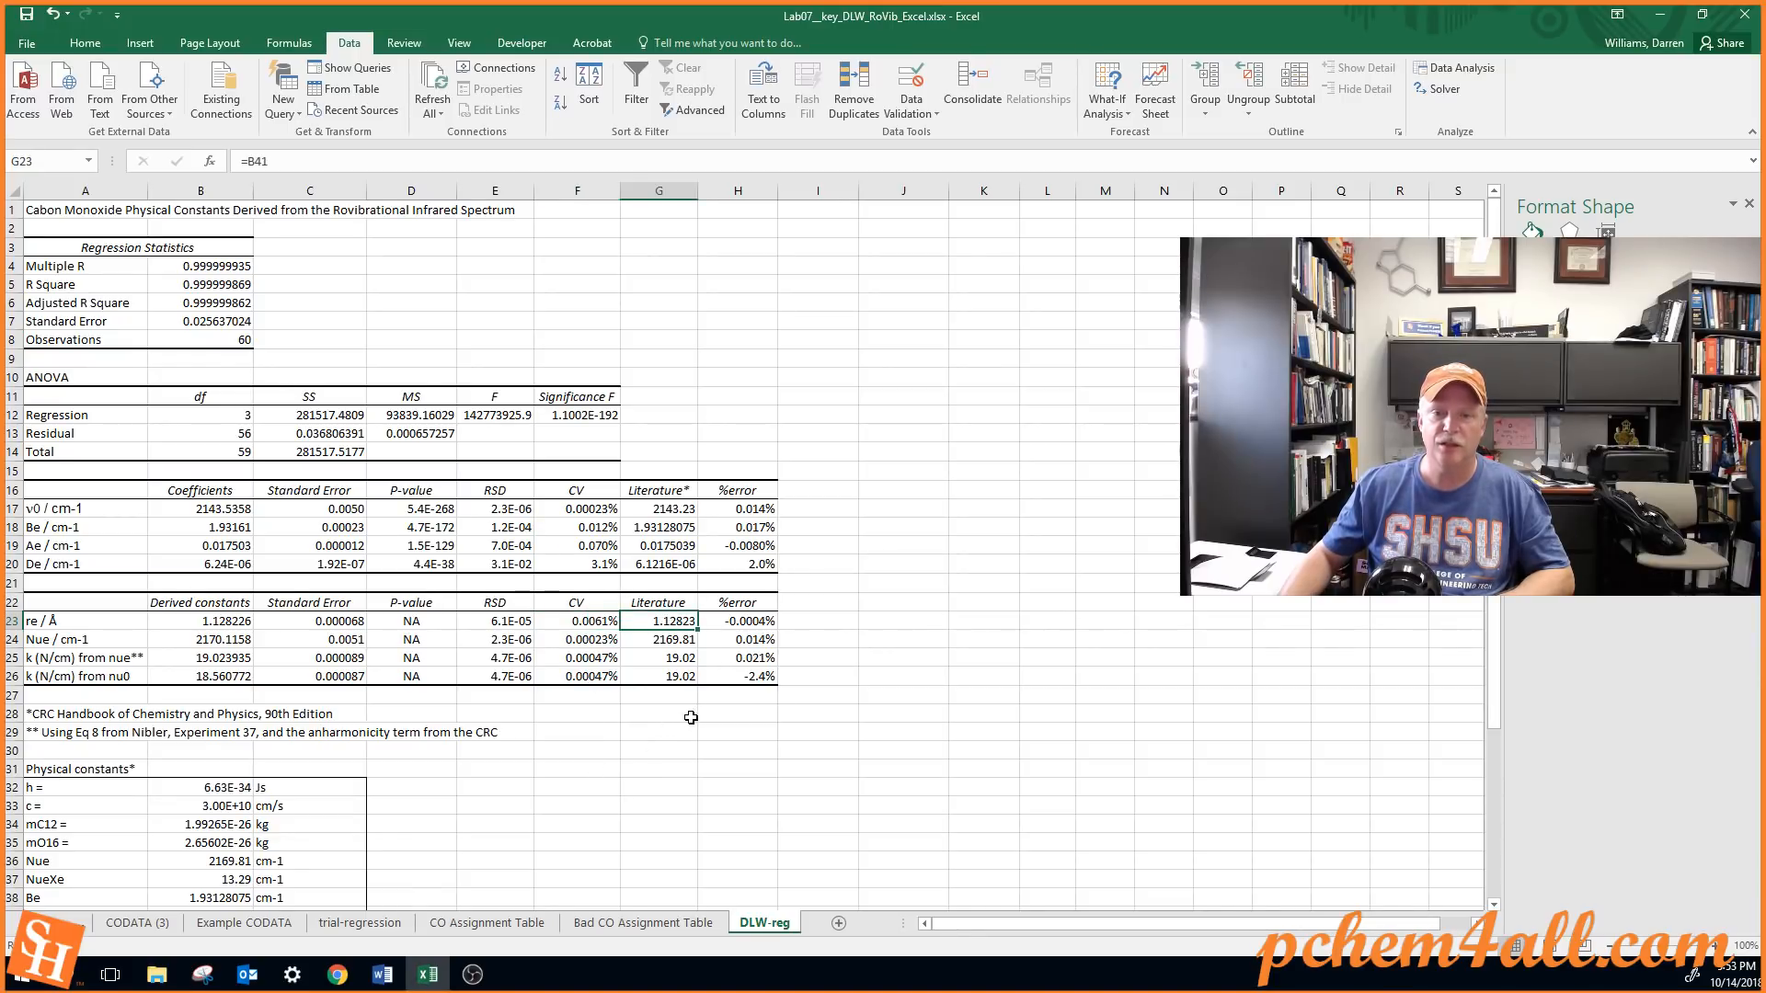
pyautogui.moveTo(745, 501); pyautogui.dragTo(741, 680)
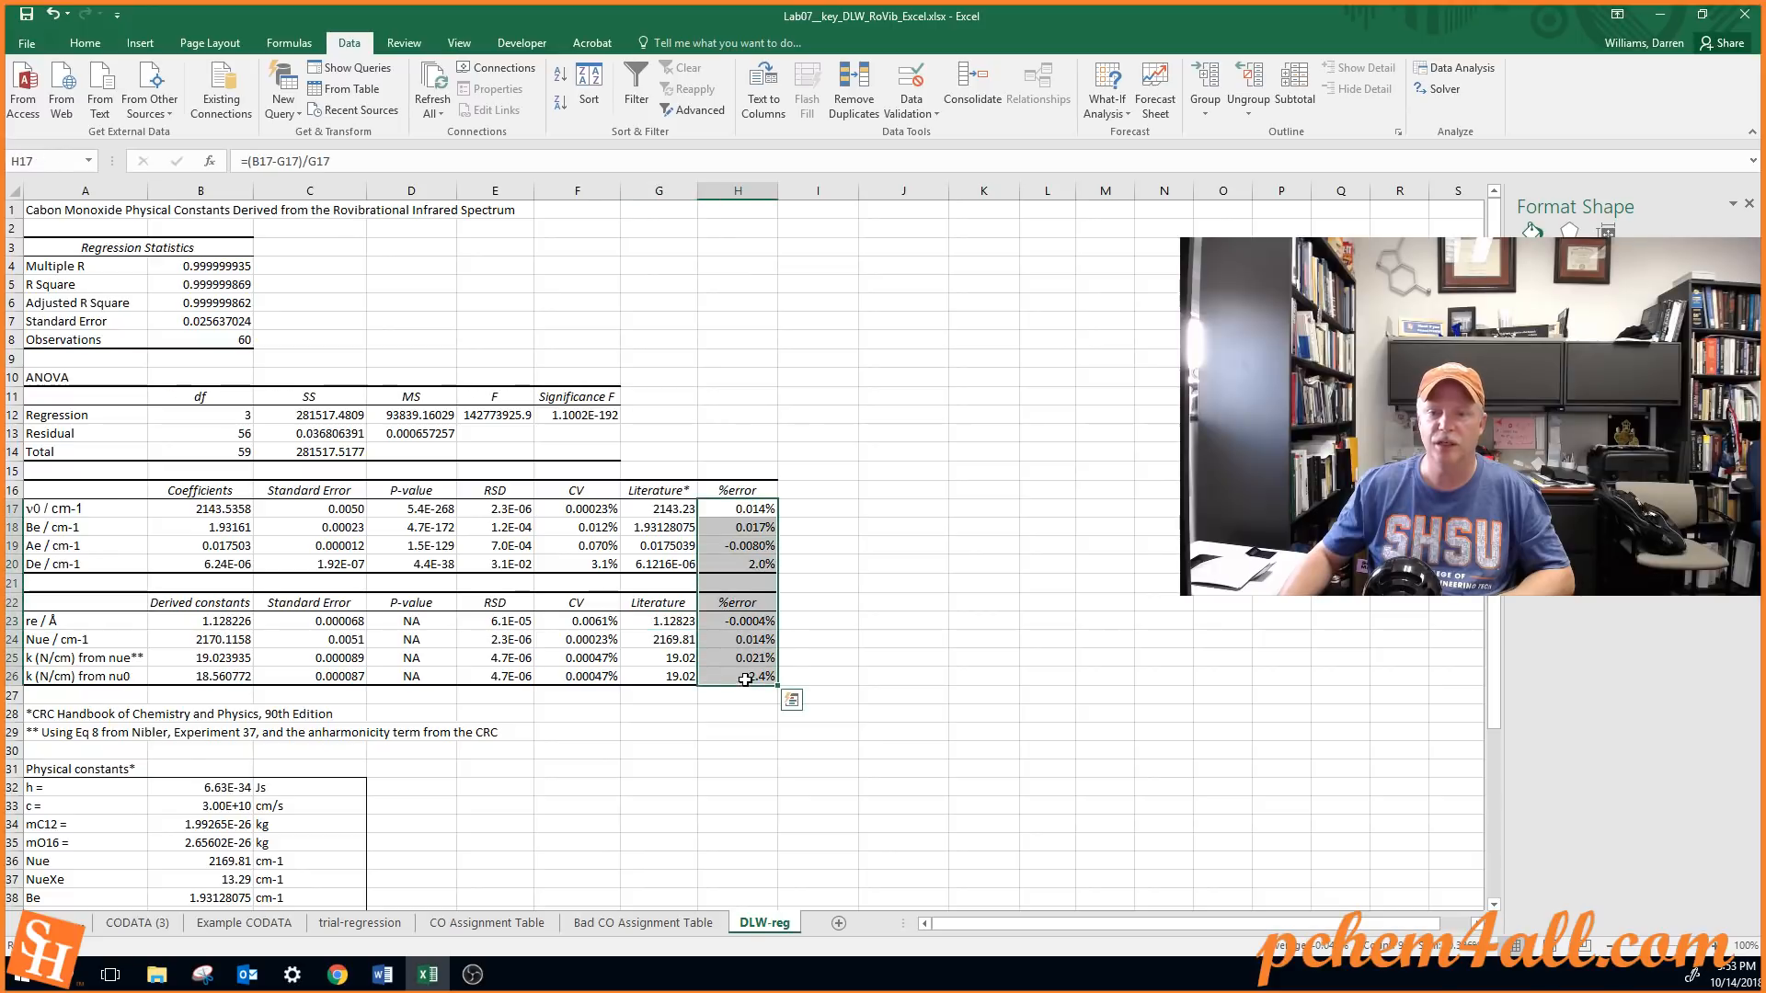
pyautogui.click(737, 732)
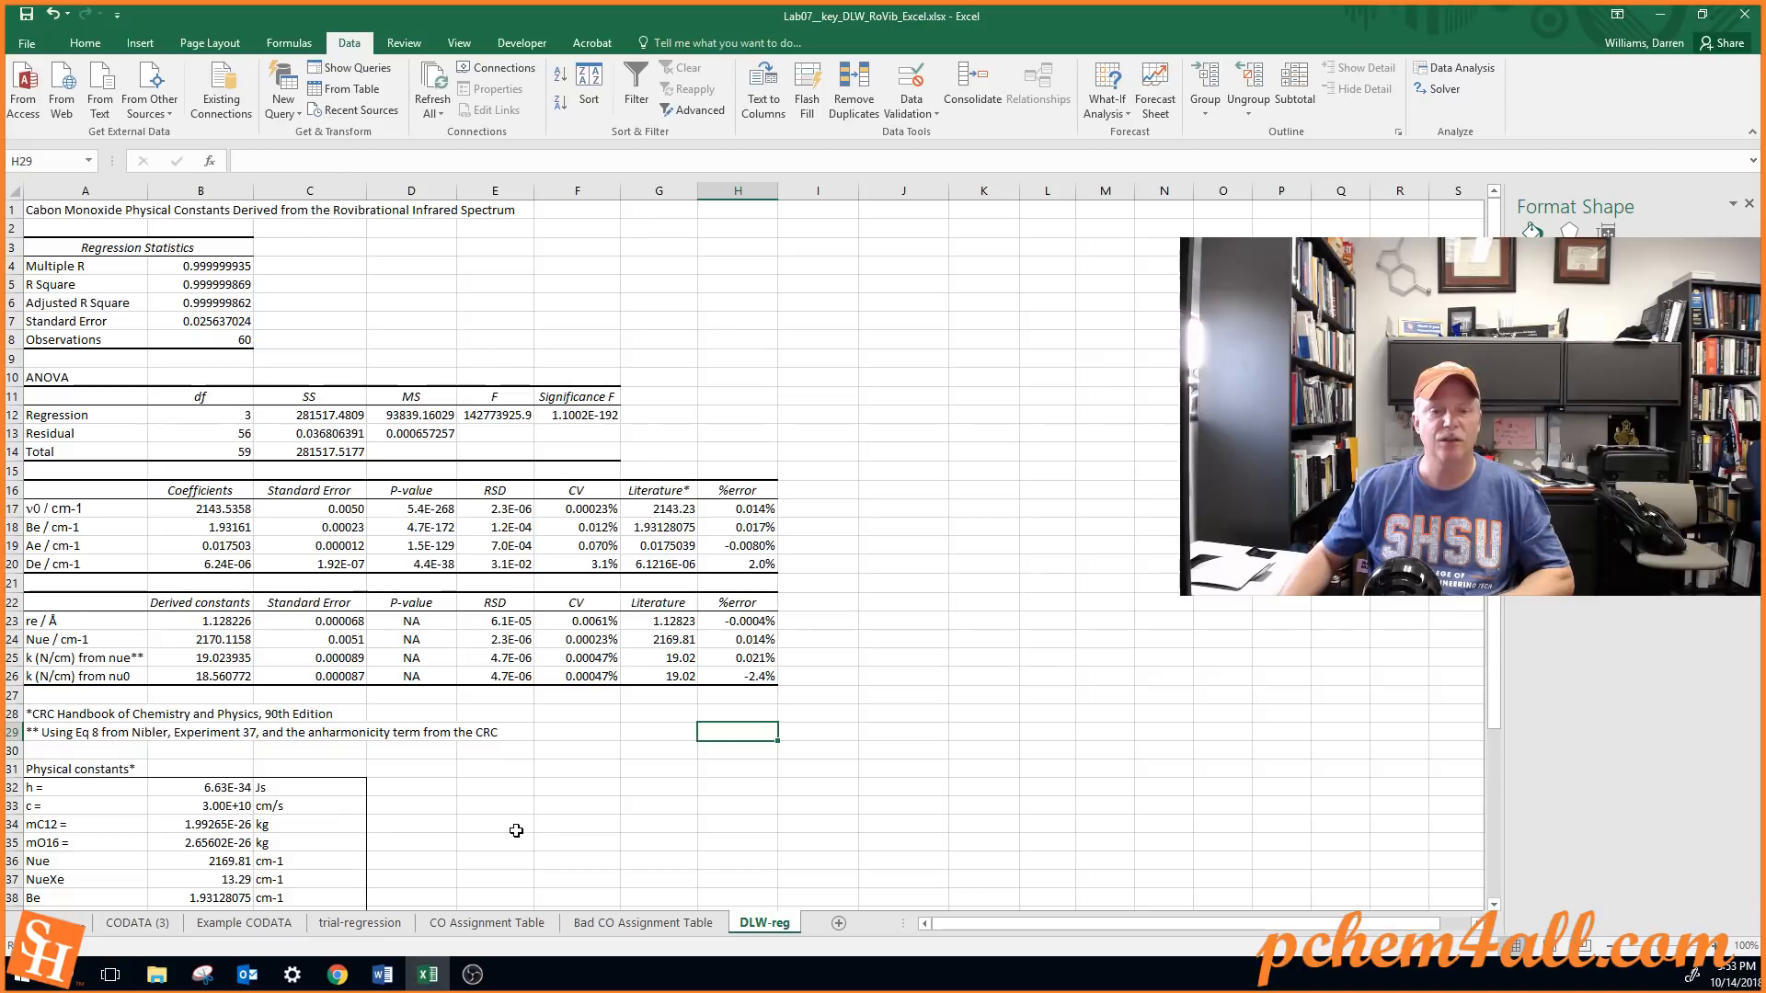
pyautogui.scroll(-12, 520, 810)
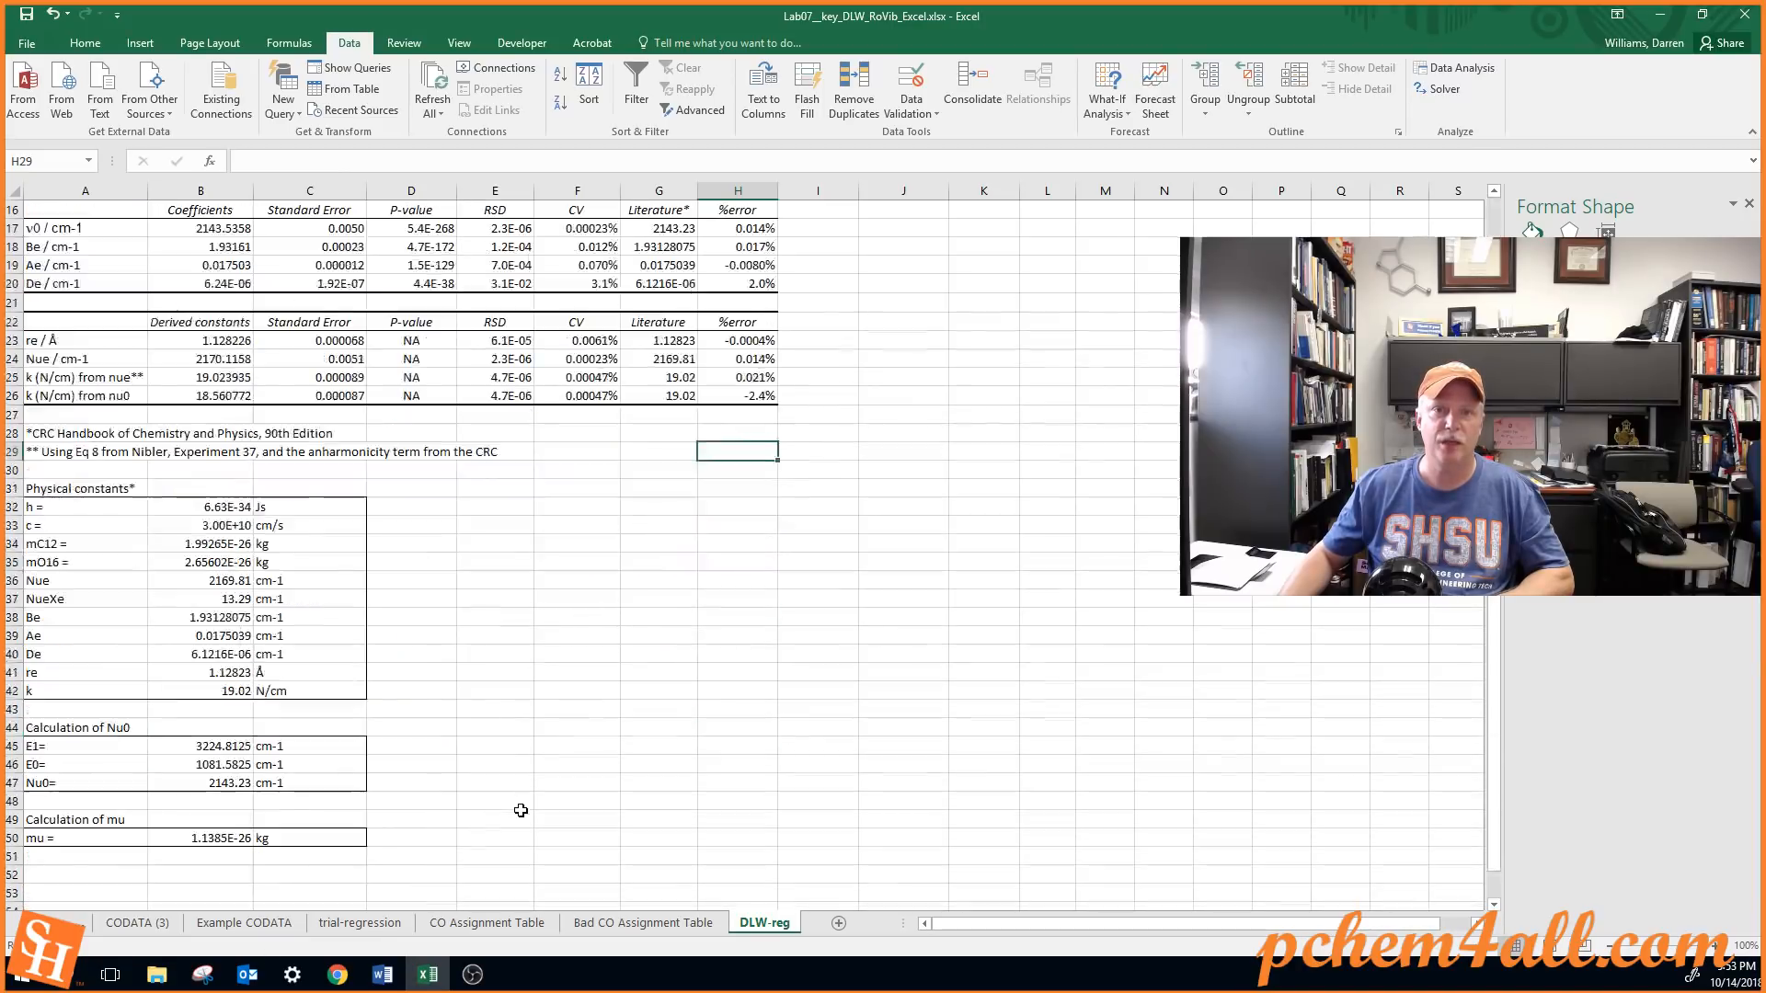